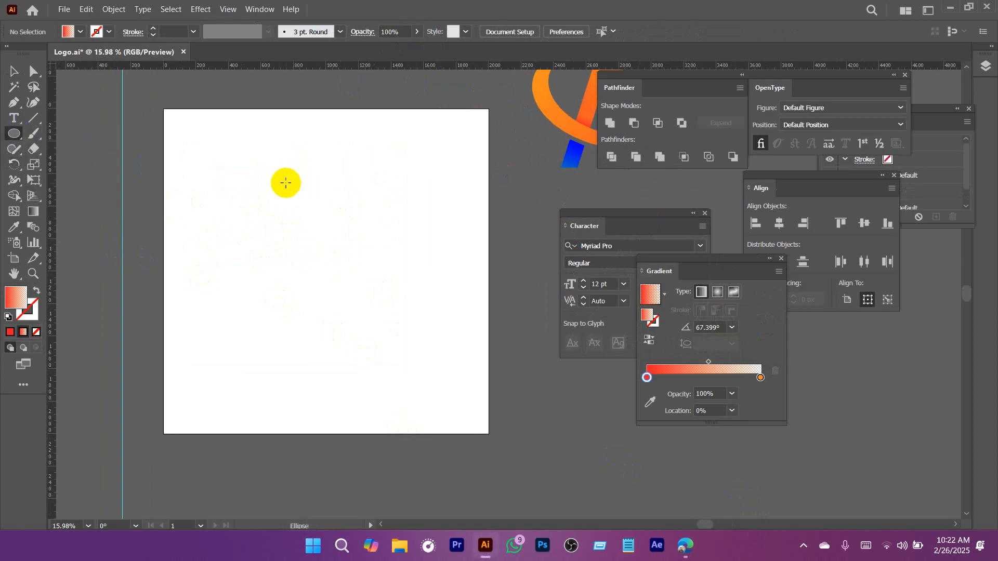
Draw a tall, narrow ellipse on the artboard and convert its top and bottom anchor points to corners to form a petal.
mouse_move(272, 160)
left_mouse_down()
mouse_move(317, 254)
mouse_move(419, 338)
left_mouse_up()
key("a")
left_click(339, 224)
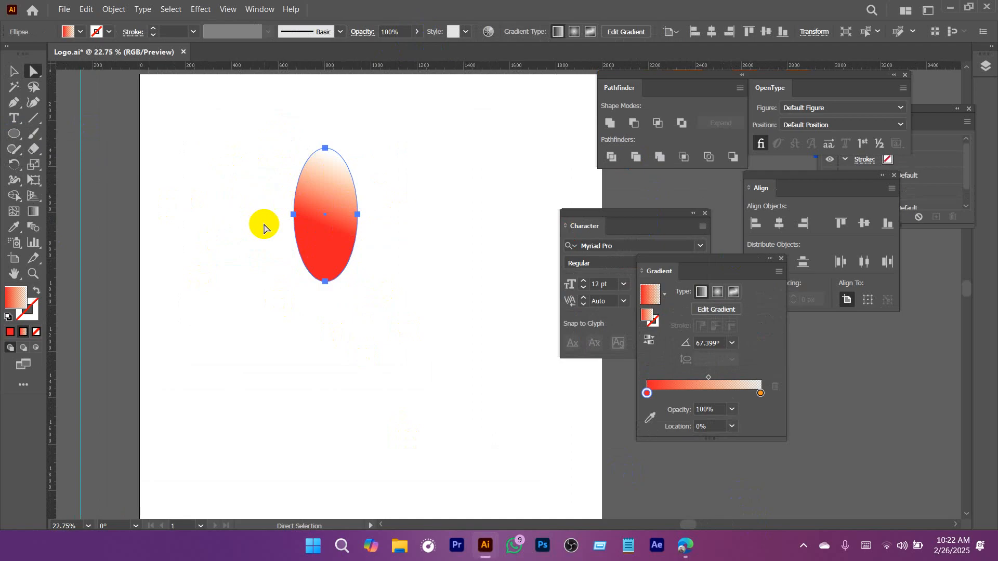
left_click(325, 148)
left_click(325, 281, "shift")
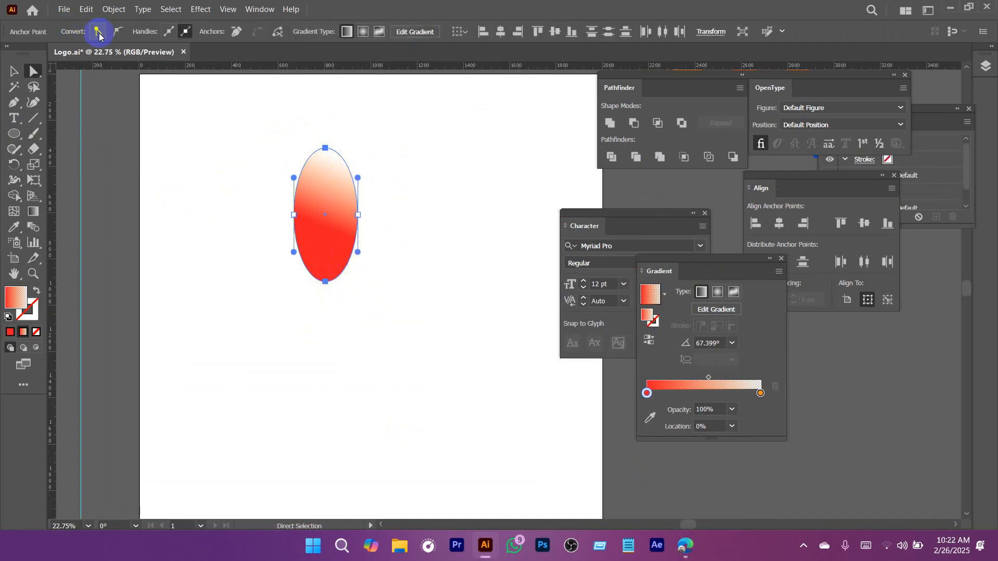
left_click(97, 32)
left_click(401, 263)
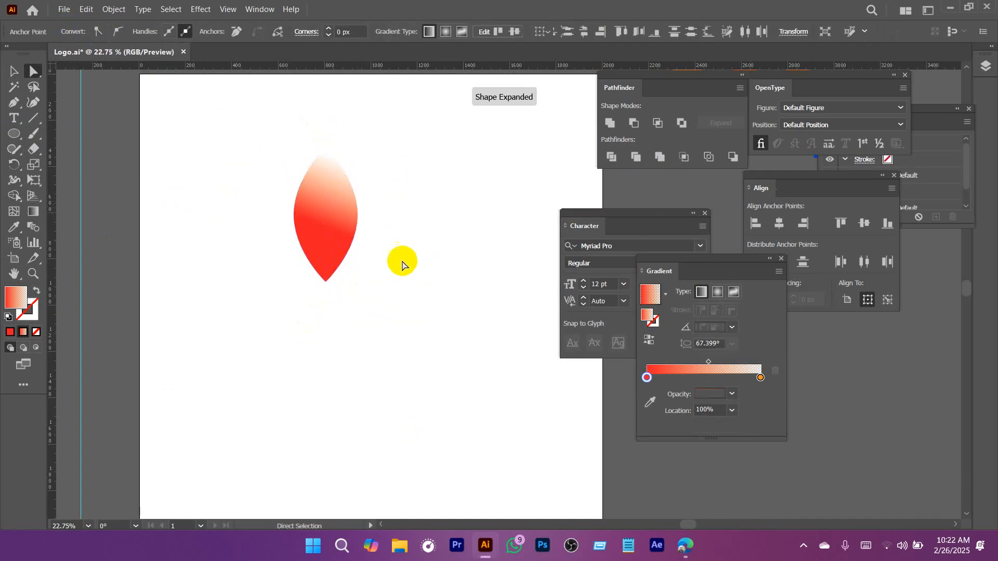
Fill the pointed petal shape with solid dark green.
key("v")
left_click(333, 225)
left_click(81, 32)
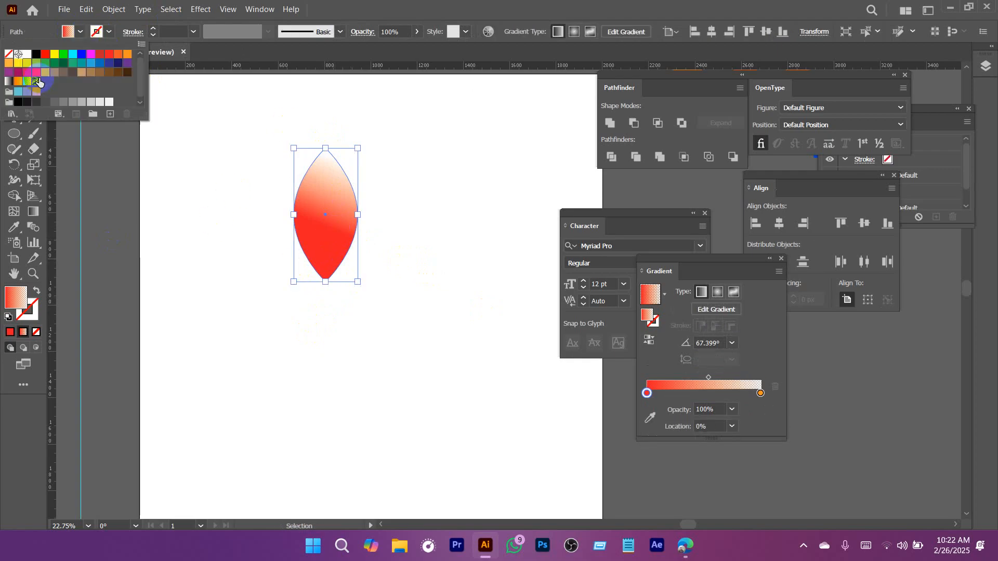
left_click(64, 63)
left_click(238, 302)
left_click_drag(457, 342, 353, 336)
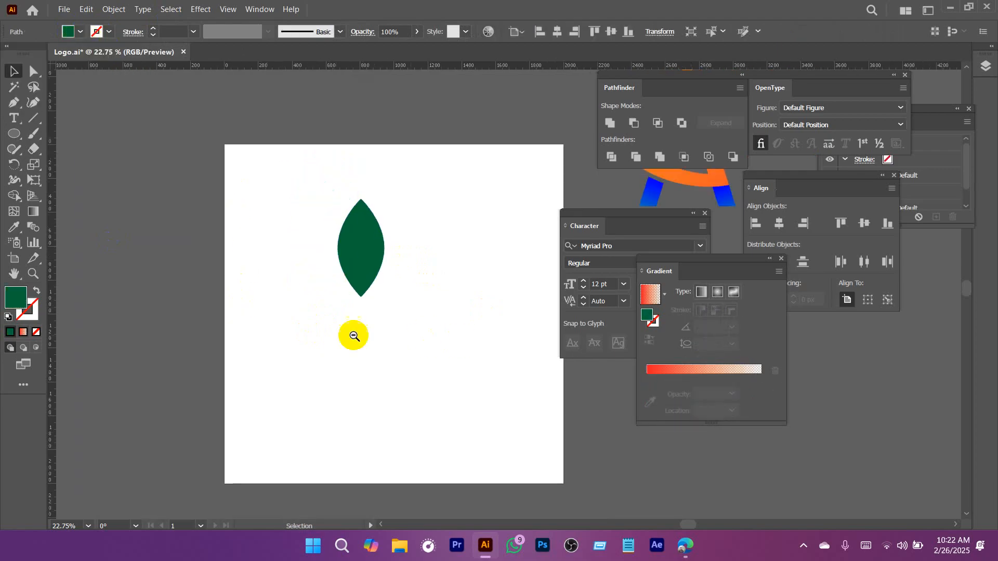
Duplicate the green petal straight below the original, leaving a small gap between their tips.
left_click_drag(379, 294, 315, 237)
left_click(312, 195)
left_click_drag(321, 141, 334, 260)
left_click(338, 203)
Create a copy of the two stacked petals rotated 90° to form a four-petal flower.
left_click_drag(391, 179, 287, 260)
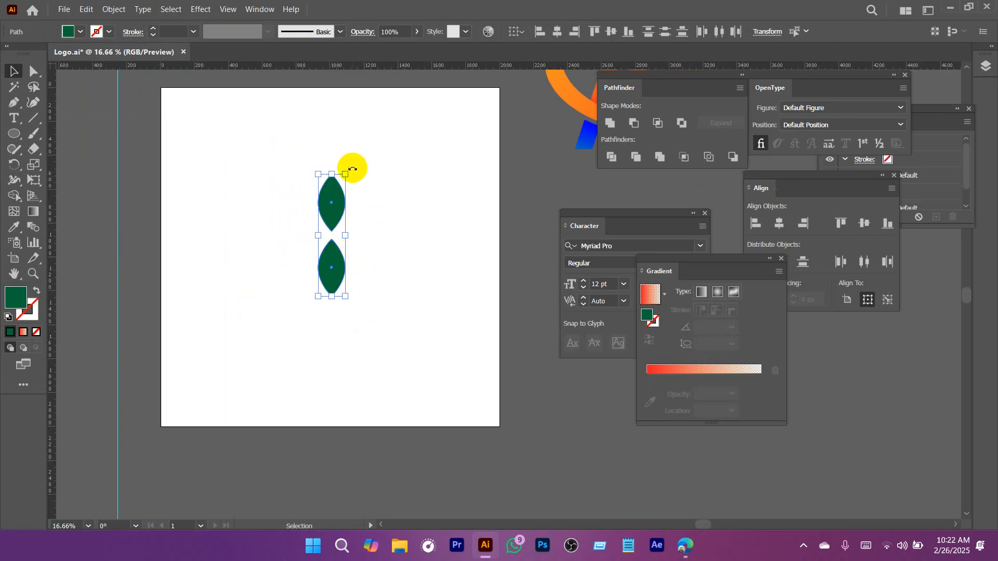
left_click_drag(352, 169, 379, 256)
left_click(396, 321)
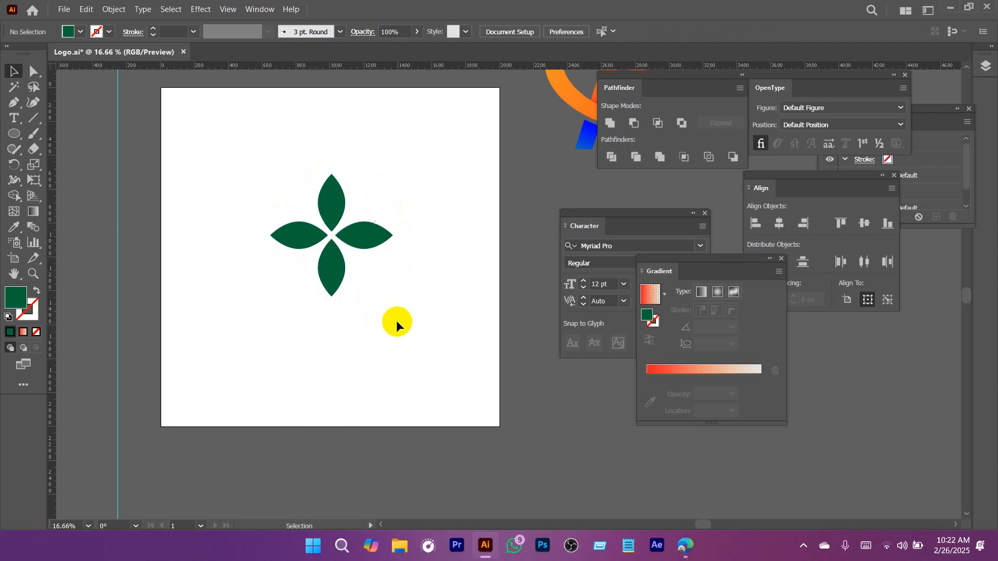
Create a copy of all four petals rotated 45° and scale the copy down around the flower's center.
key("ctrl+space")
left_click_drag(342, 287, 241, 154)
left_click(410, 262, "ctrl+alt")
left_click(347, 274)
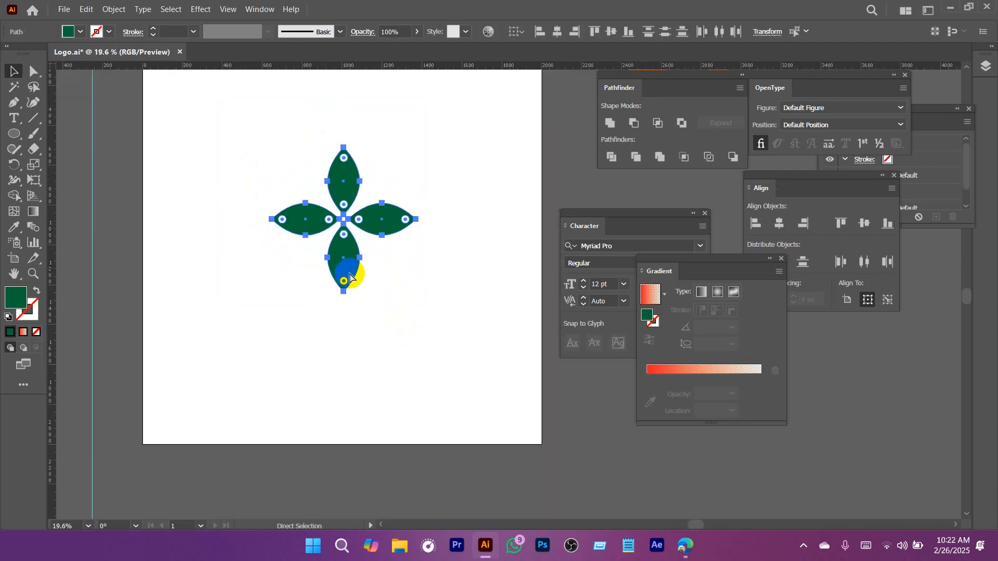
left_click_drag(422, 143, 437, 199)
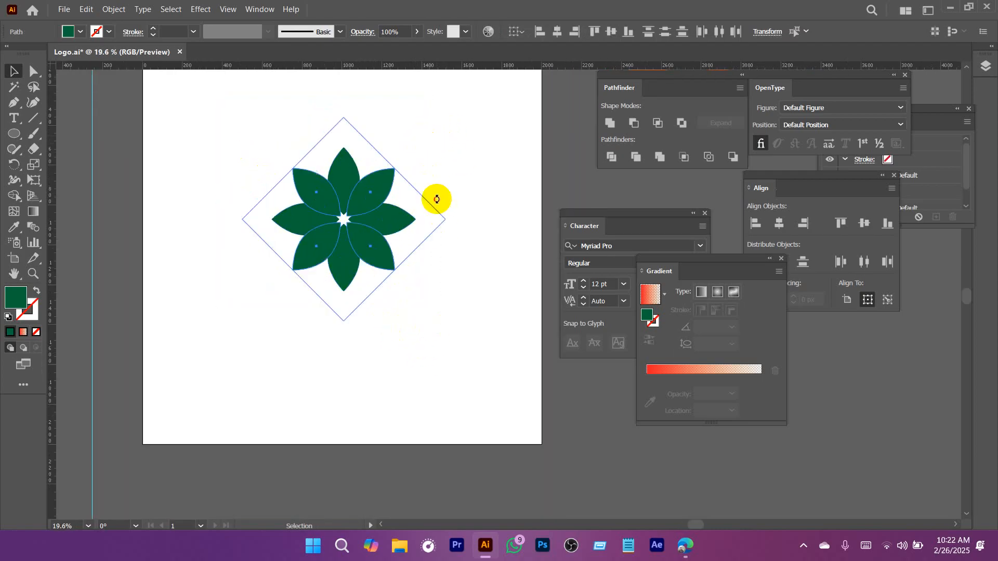
left_click_drag(394, 168, 382, 189)
left_click(455, 198)
Fill the small lower-right diagonal petal with magenta and the small upper-right one with blue.
left_click_drag(454, 197, 478, 283)
left_click_drag(464, 283, 287, 219)
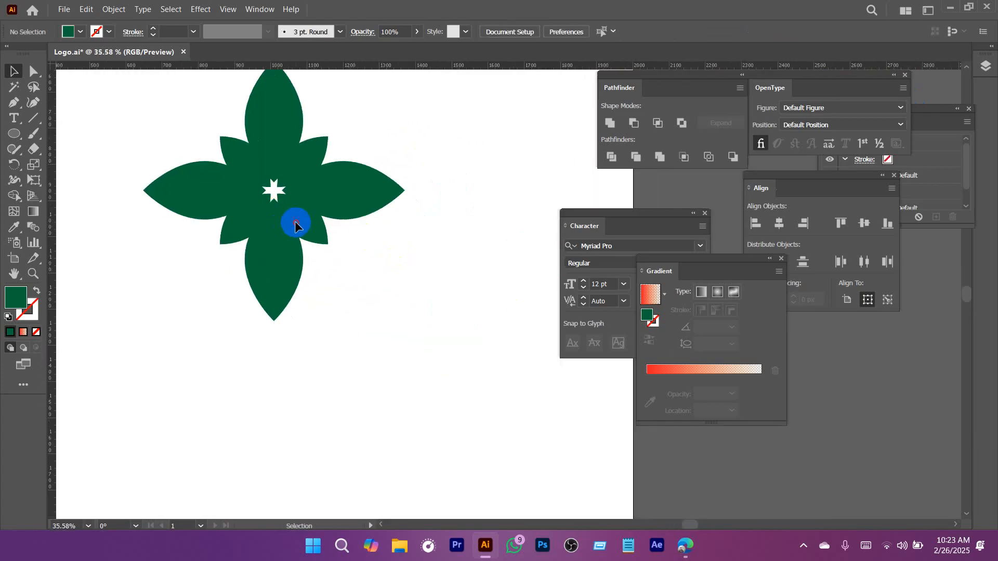
left_click(295, 224)
left_click(78, 31)
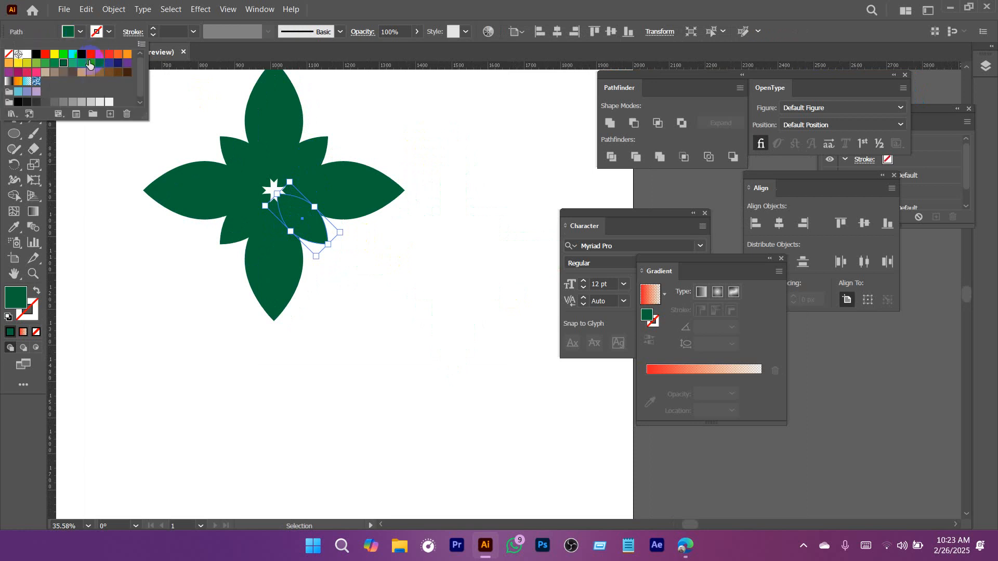
left_click(90, 54)
left_click(297, 160)
left_click(309, 168)
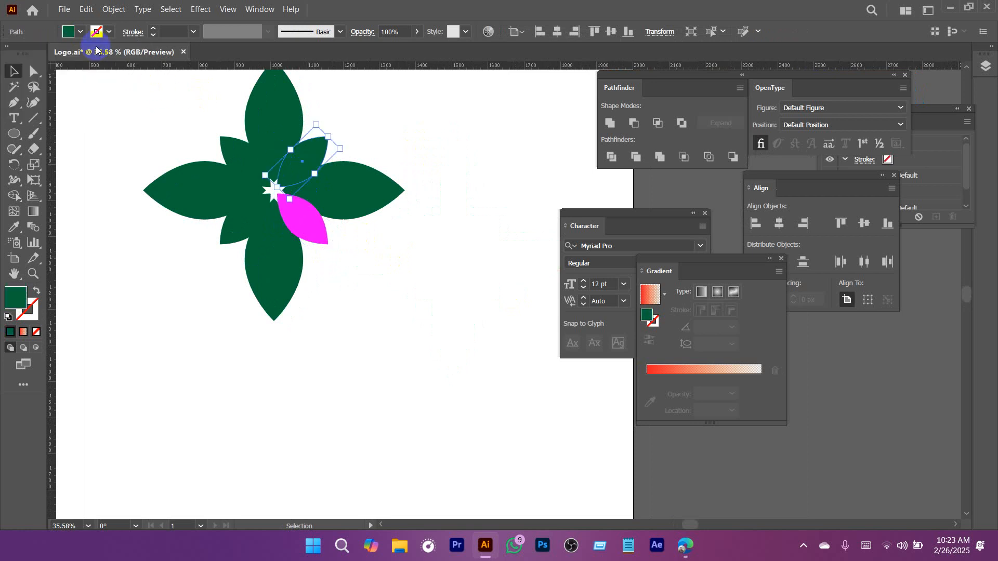
left_click(80, 31)
left_click(82, 54)
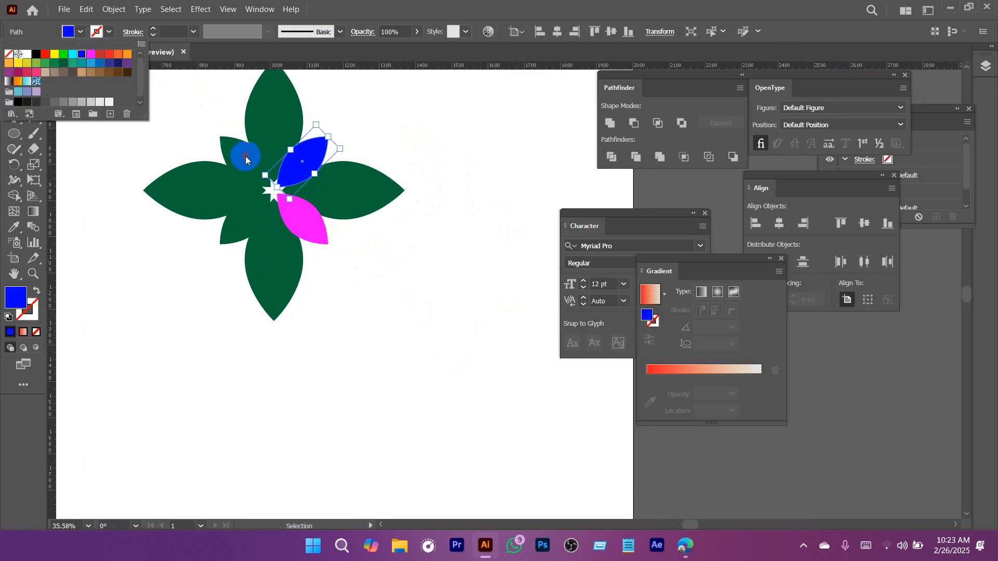
Fill the small upper-left diagonal petal with orange and the small lower-left one with dark blue.
left_click(246, 156)
left_click(73, 33)
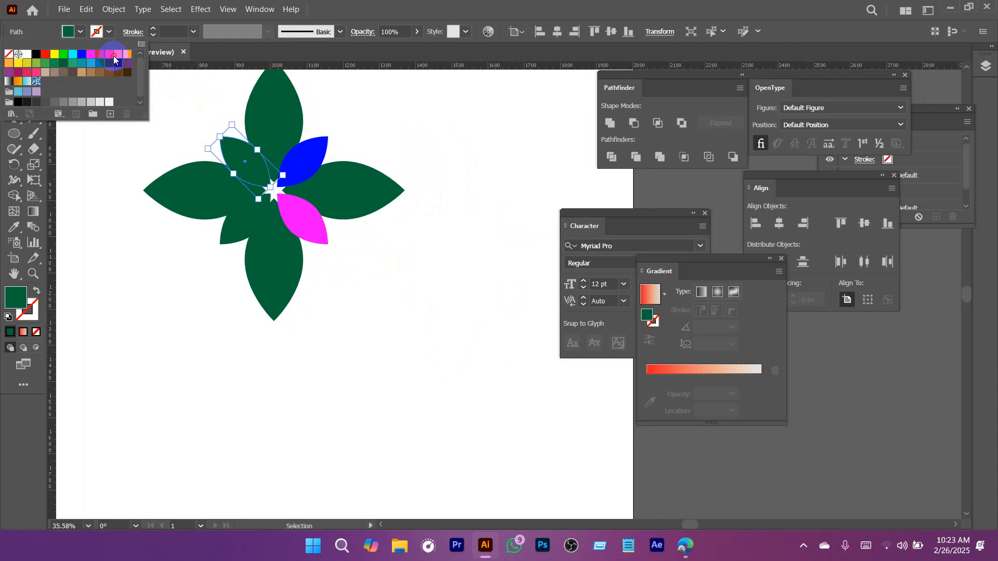
left_click(118, 55)
left_click(238, 223)
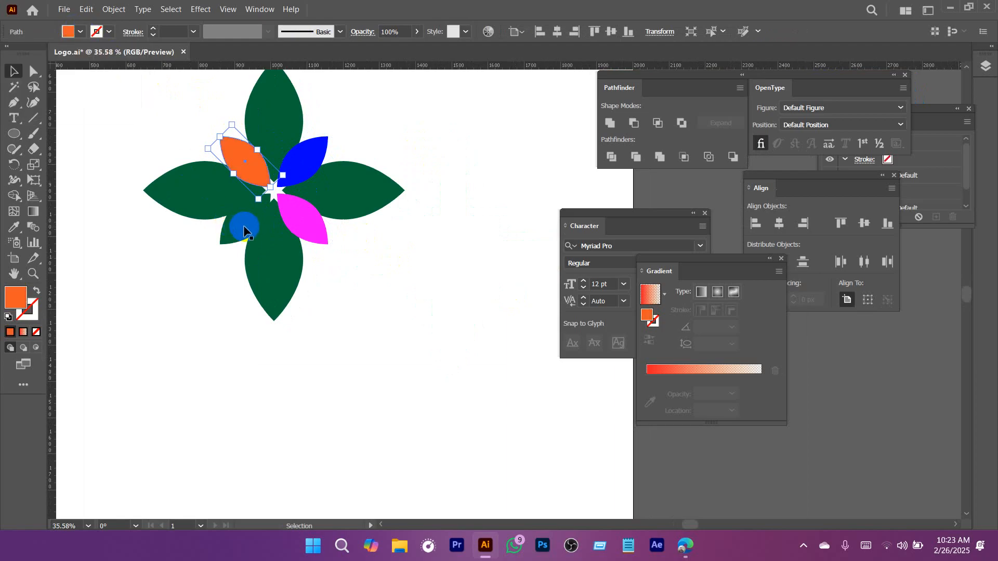
left_click(243, 226)
left_click(81, 36)
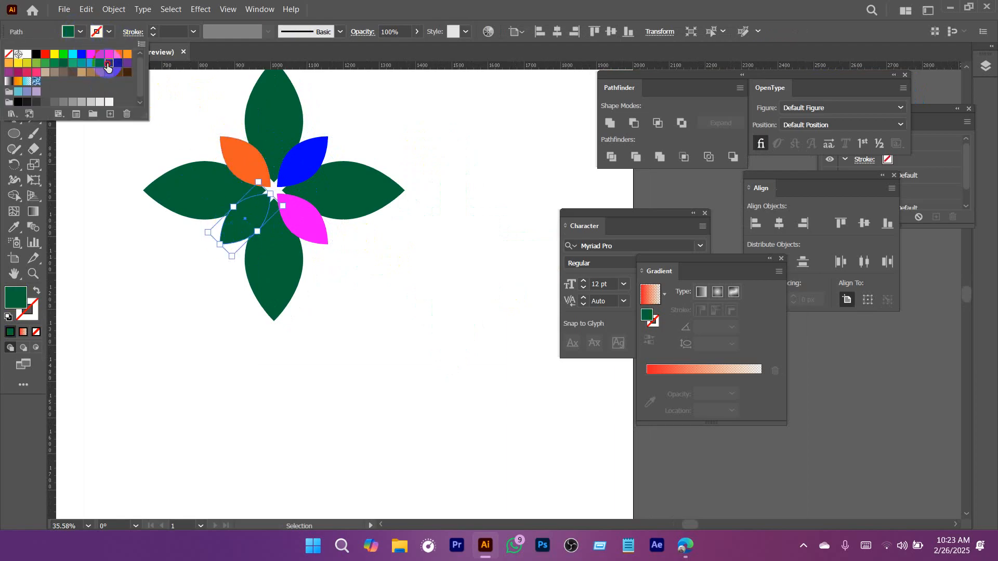
left_click(107, 67)
left_click(382, 328)
key("ctrl+0")
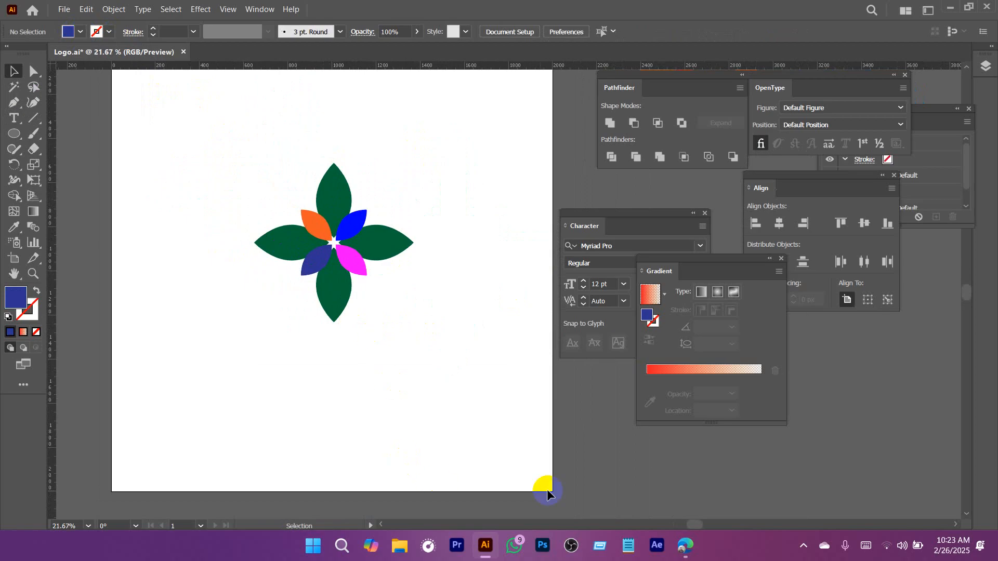
Switch to the web browser and search for "mandala design" images in a new tab.
left_click(694, 548)
left_click(414, 10)
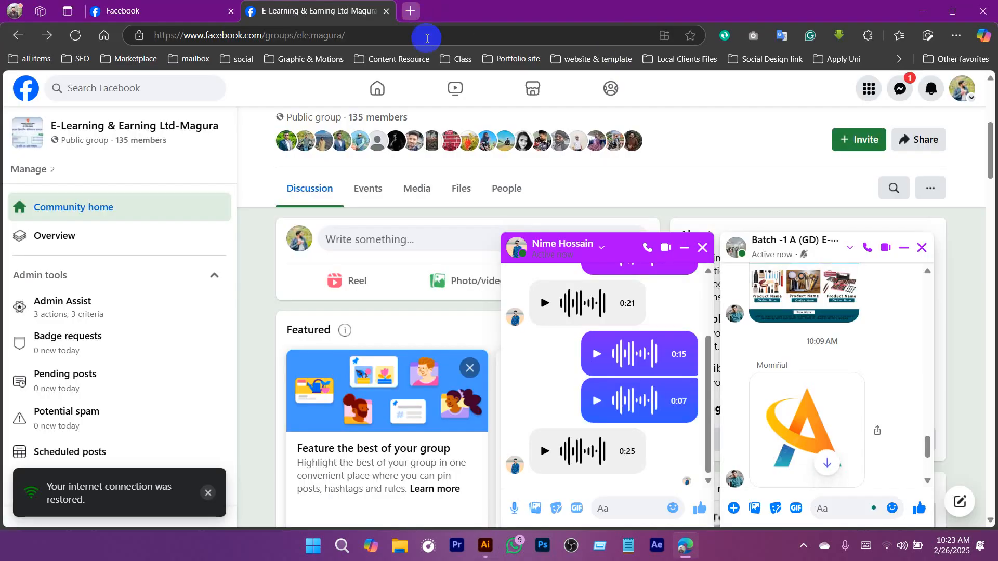
type("mandala design")
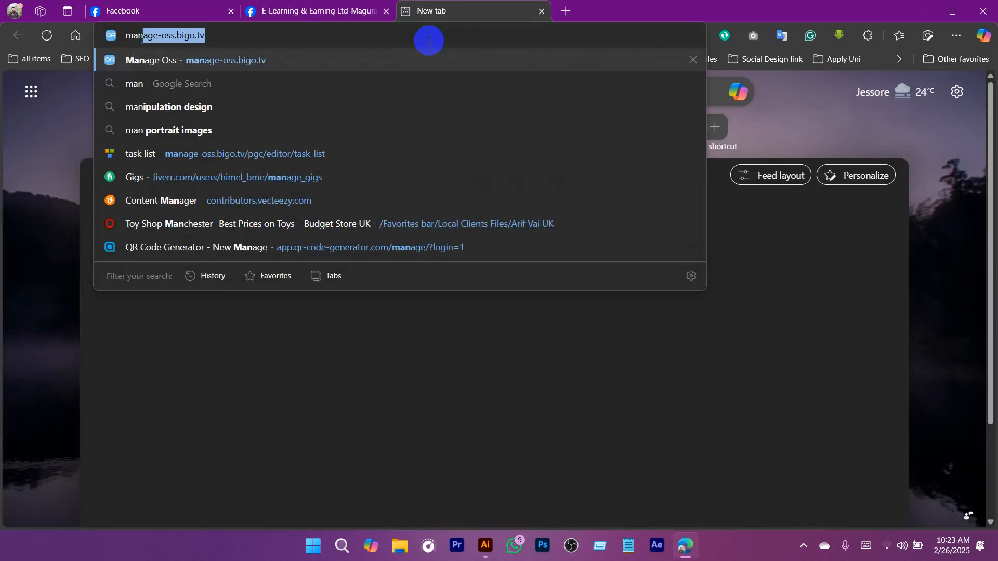
key("Return")
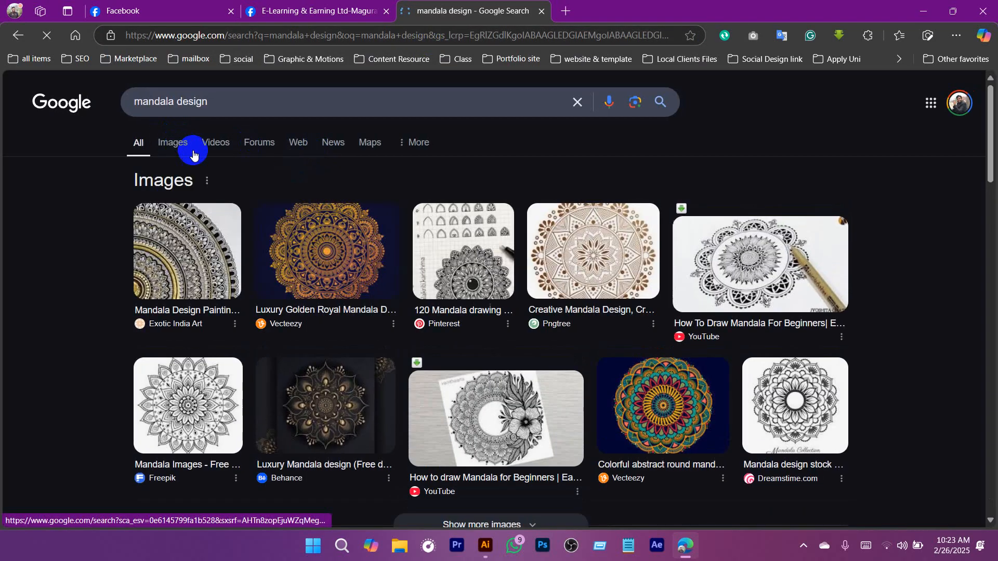
left_click(193, 154)
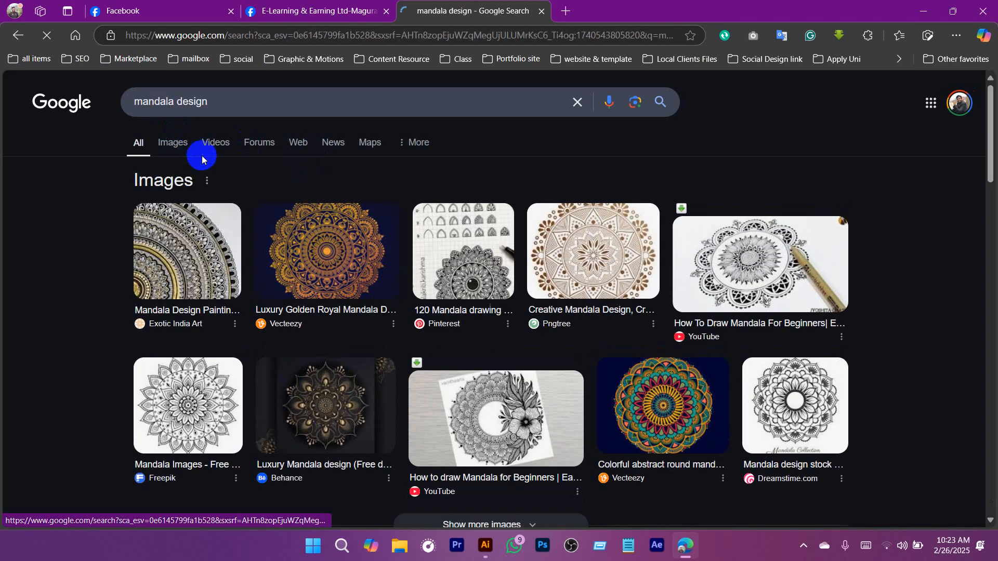
Look through the mandala image results and preview the black and white floral mandala from Vecteezy.
scroll(462, 327, "down", 4)
scroll(462, 327, "down", 3)
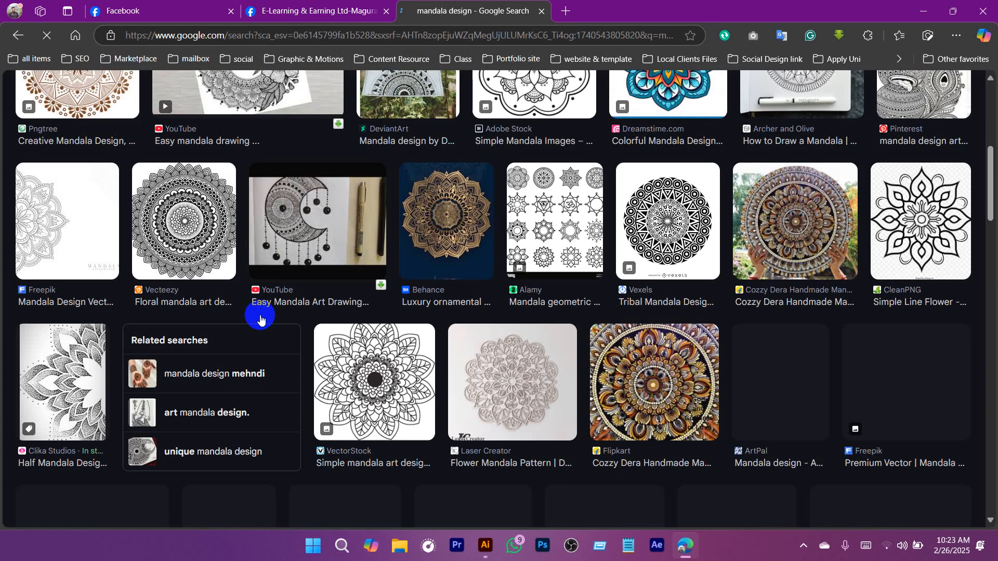
left_click(930, 274)
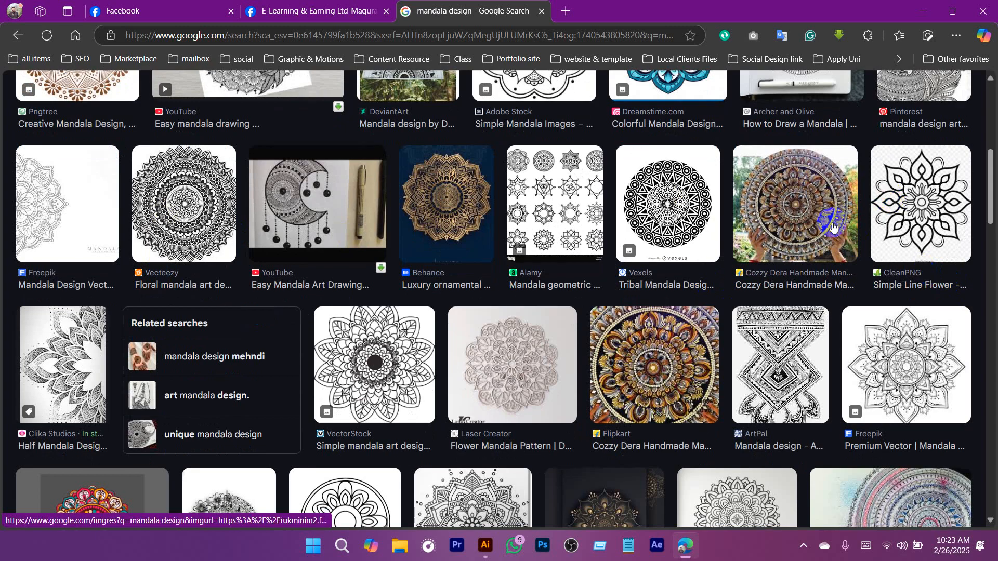
scroll(833, 228, "down", 5)
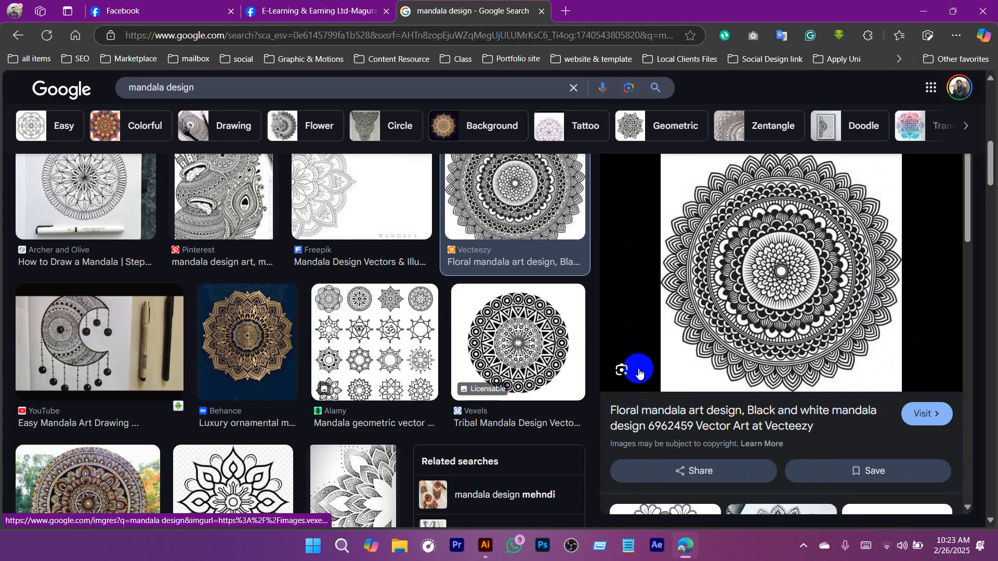
scroll(769, 298, "down", 4)
scroll(768, 295, "down", 6)
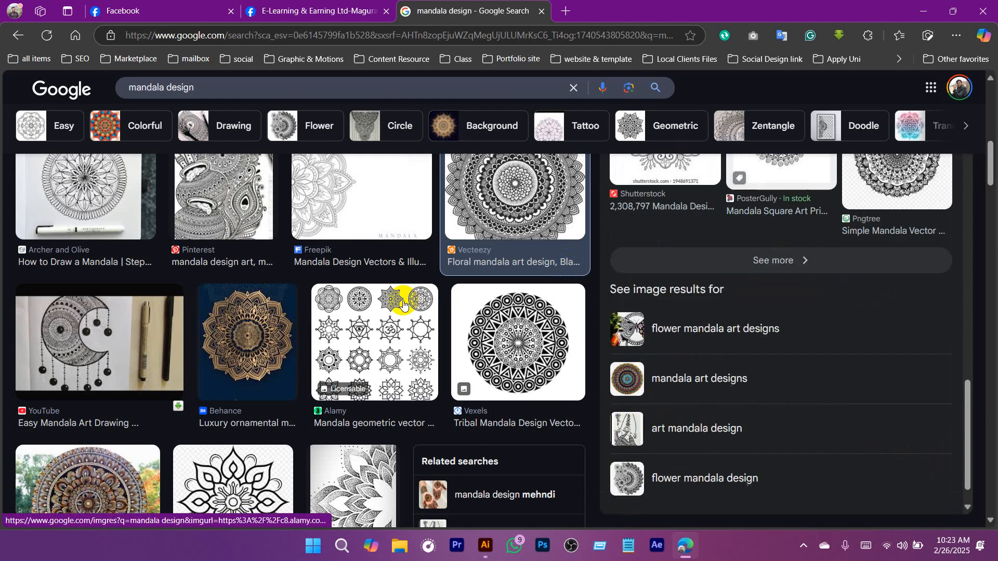
scroll(343, 349, "down", 2)
scroll(289, 366, "down", 4)
Examine the simple mandala previews from CleanPNG, VectorStock and Adobe Stock for petal layout, and return to Illustrator.
left_click(268, 216)
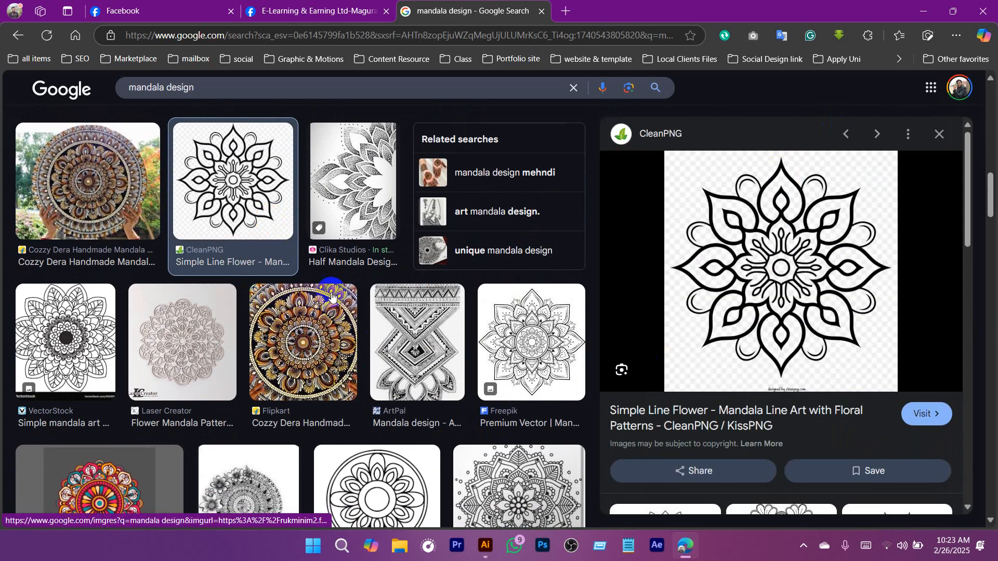
scroll(331, 295, "down", 3)
left_click(370, 379)
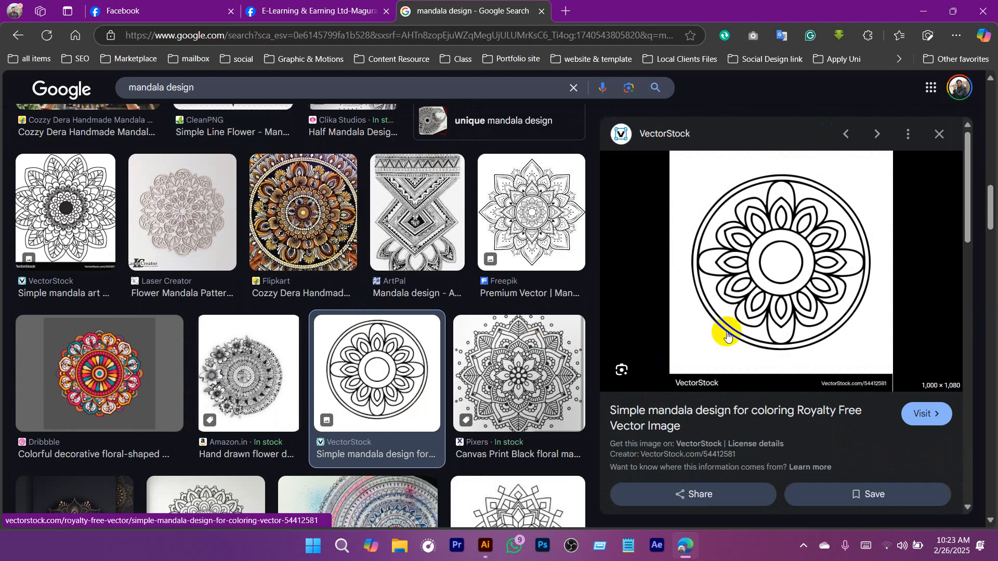
scroll(825, 291, "down", 5)
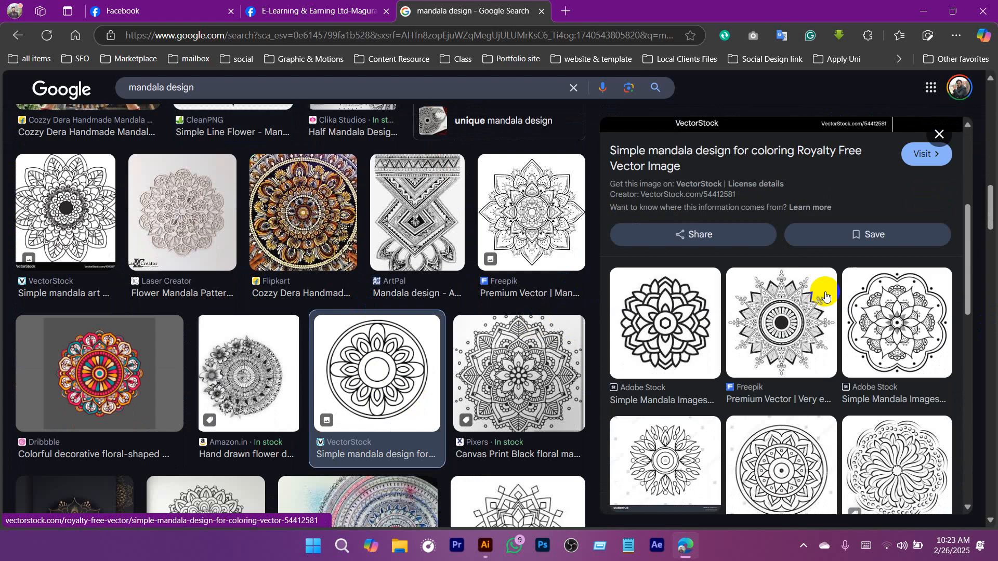
left_click(699, 319)
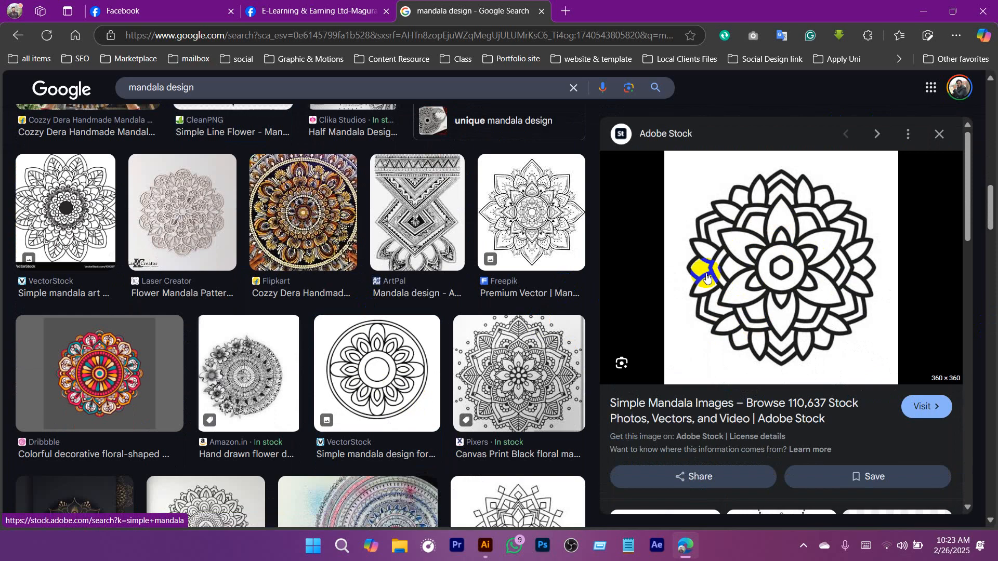
left_click(923, 11)
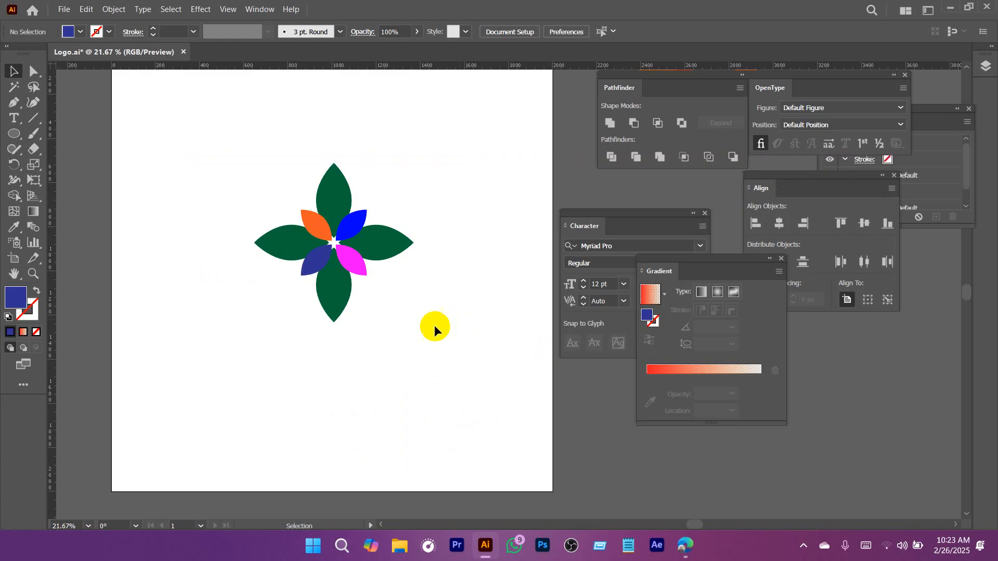
Clear the multicolored flower from the artboard, keeping only a single green petal.
left_click_drag(454, 320, 379, 328)
left_click_drag(317, 210, 466, 326)
left_click_drag(411, 254, 373, 219)
left_click(213, 232)
left_click(112, 189)
left_click_drag(381, 255, 449, 280)
Turn the petal into an outline with no fill and a 5 pt black stroke.
left_click(37, 290)
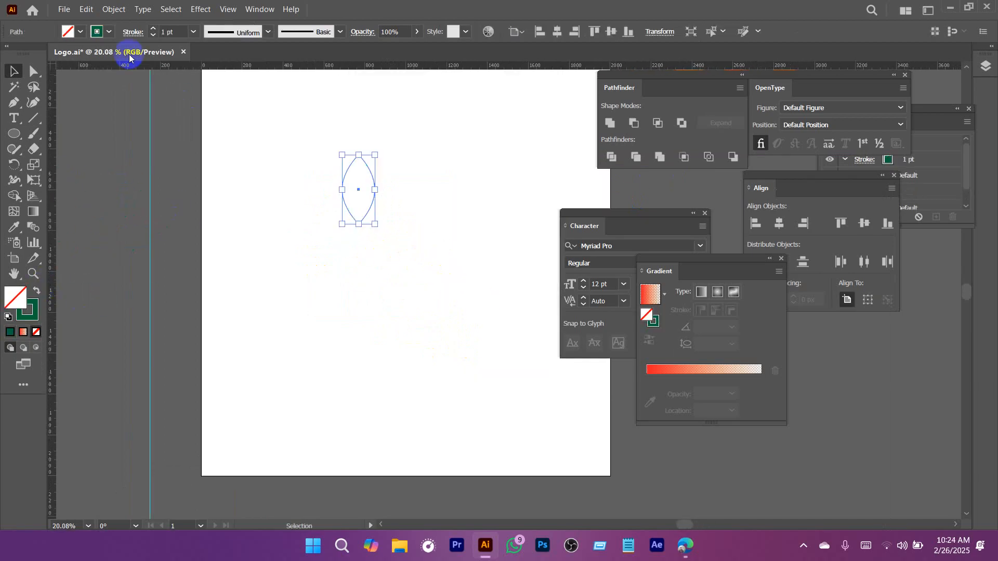
left_click(111, 32)
left_click(37, 54)
left_click(173, 31)
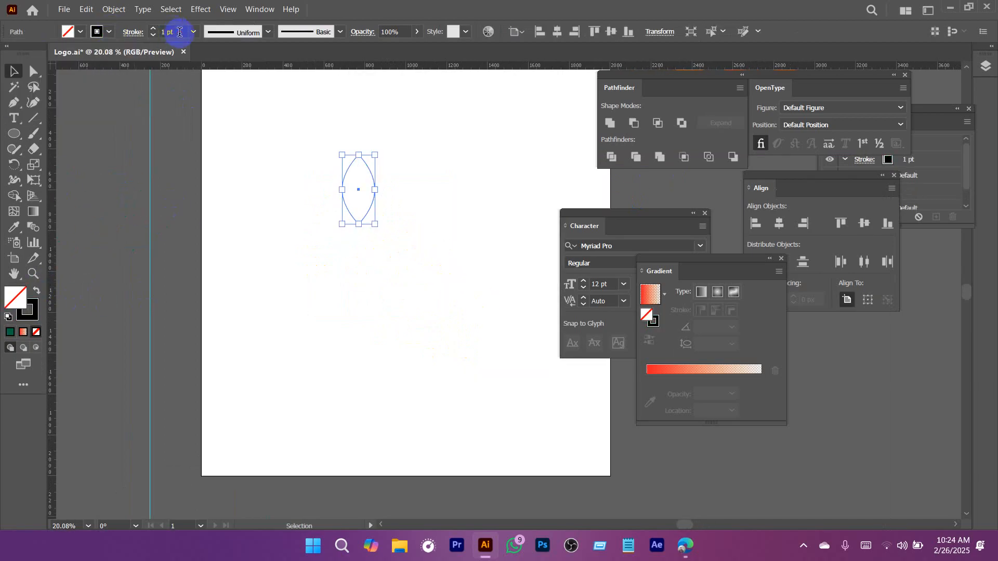
type("5")
key("Return")
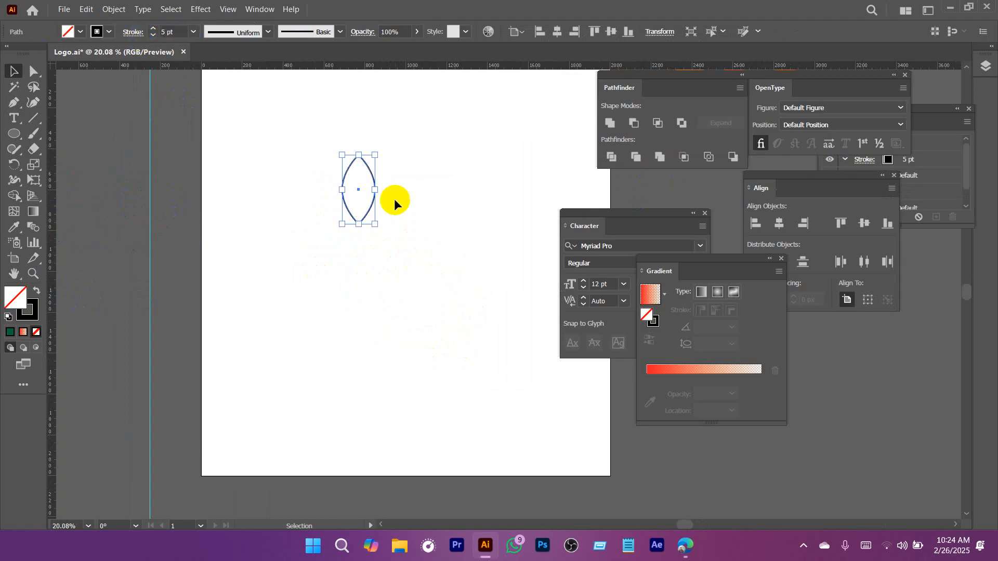
Scale the outlined petal down to about two-thirds and move it near the artboard's vertical centerline, above the middle.
left_click_drag(379, 155, 369, 178)
left_click(429, 257)
left_click_drag(428, 257, 378, 246)
left_click_drag(363, 153, 357, 217)
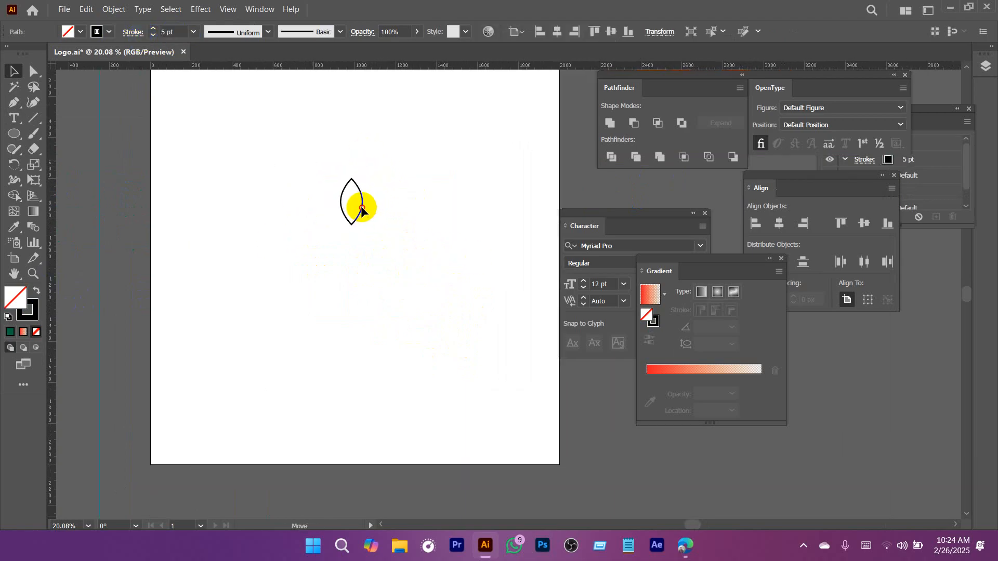
left_click_drag(303, 164, 428, 289)
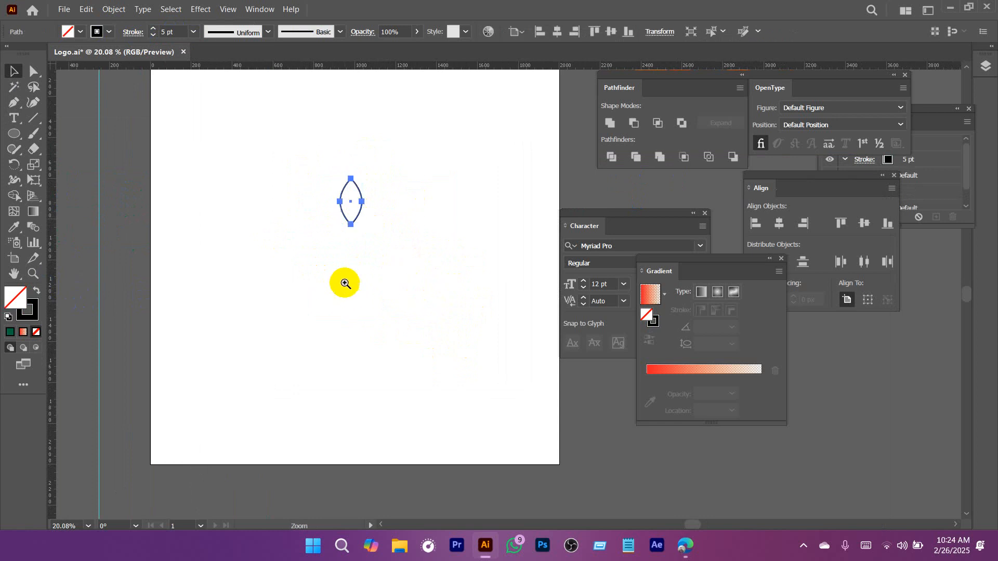
Draw a small circle with the Ellipse tool just below the lower tip of the outlined petal.
left_click(345, 283)
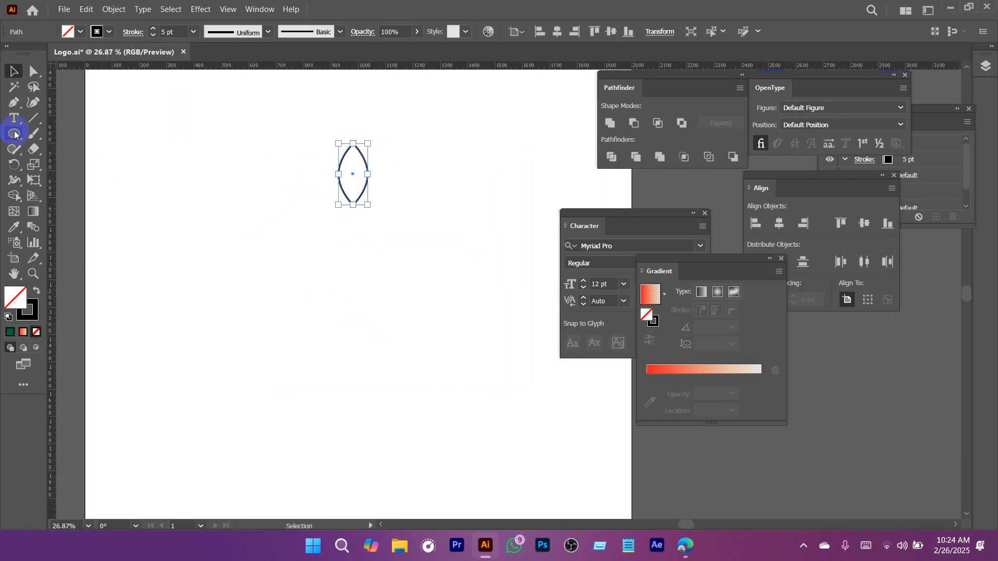
left_click_drag(14, 134, 78, 162)
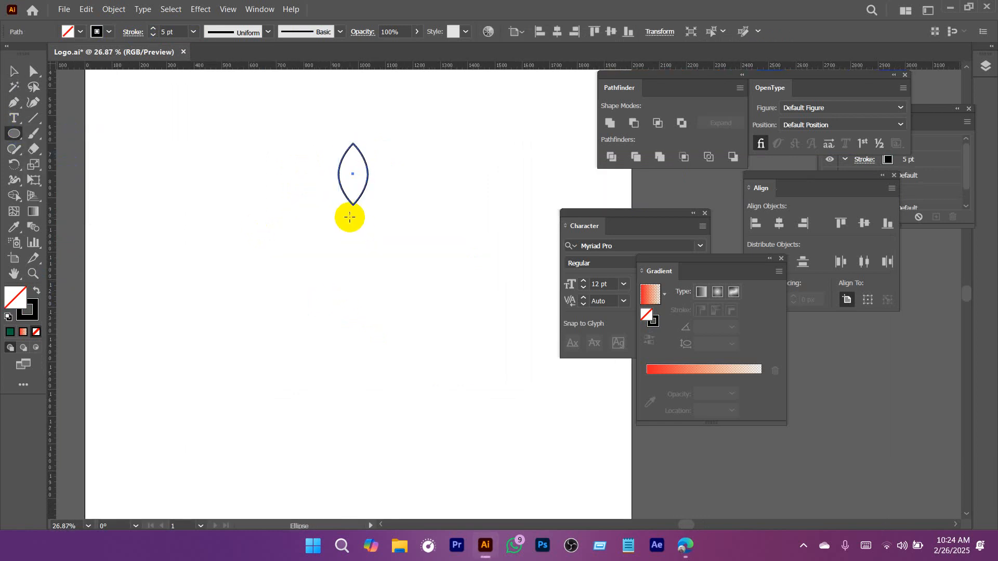
left_click_drag(354, 216, 368, 232)
scroll(363, 272, "up", 1)
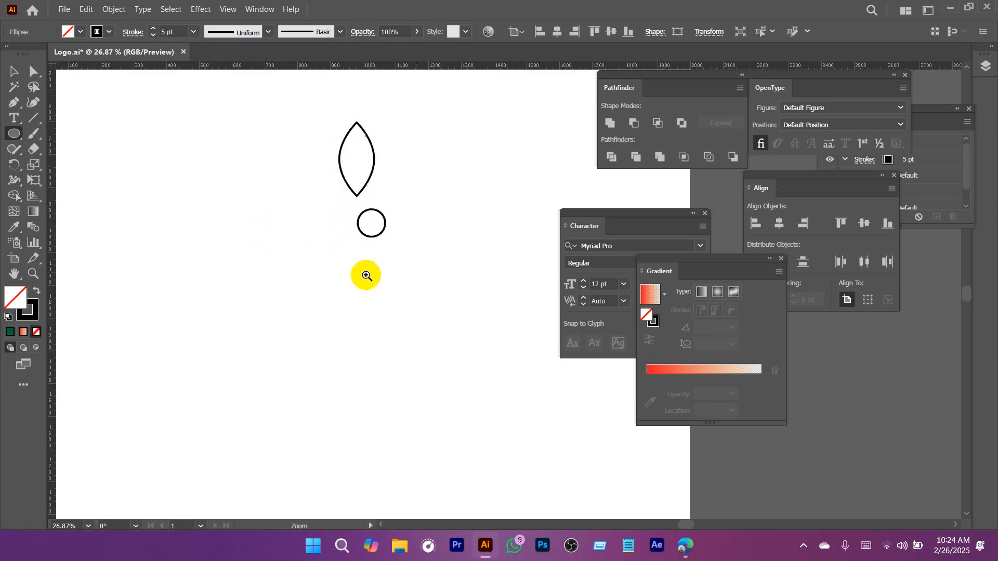
Center the circle horizontally on the artboard, in line with the petal, and place it directly against the petal's lower tip.
key("v")
left_click_drag(339, 192, 369, 202)
left_click(555, 23)
left_click(465, 218)
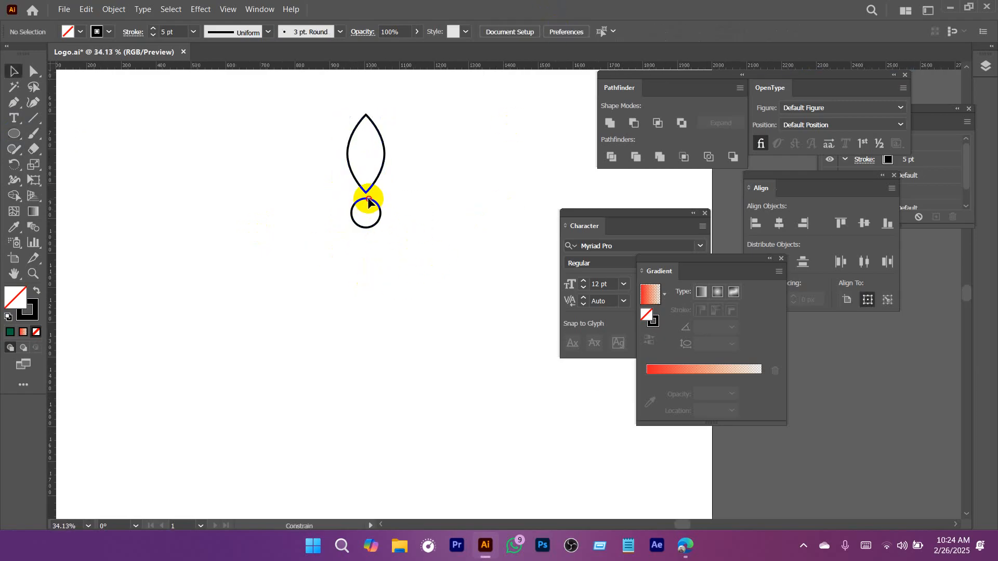
left_click(385, 148)
left_click(447, 268)
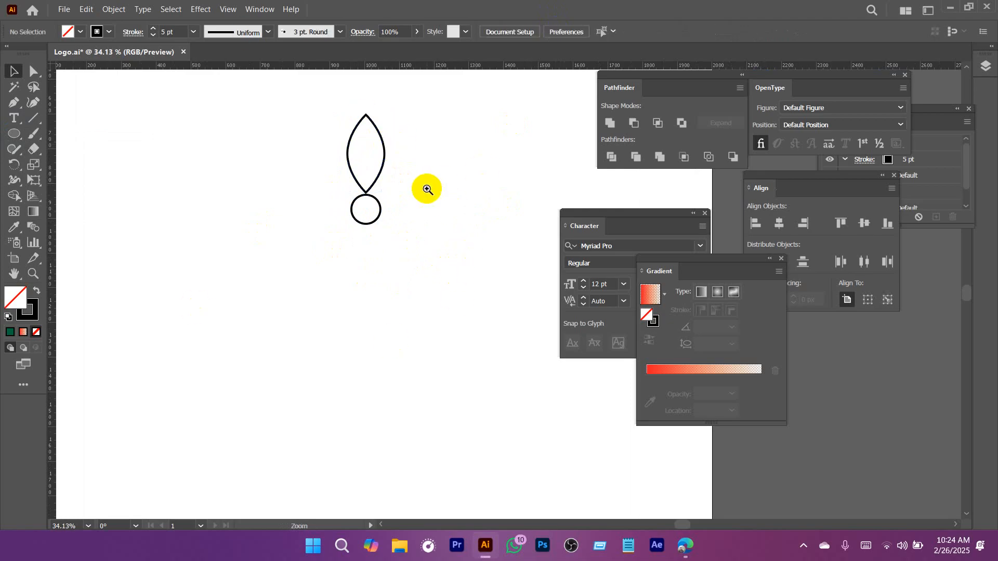
Rotate a copy of the petal clockwise by eye, using the circle's center as the pivot.
scroll(423, 189, "up", 1)
left_click_drag(253, 164, 255, 164)
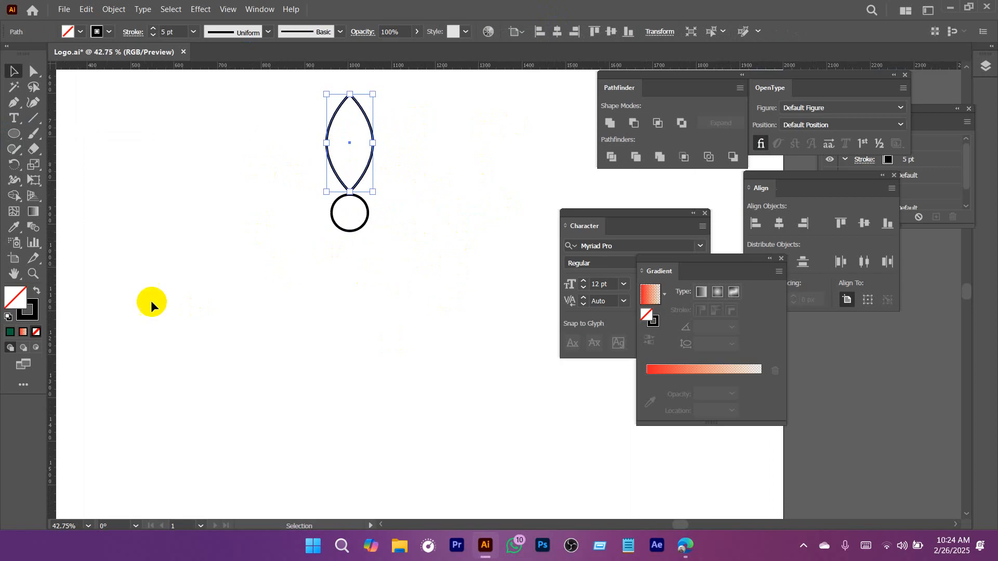
left_click_drag(14, 167, 68, 167)
left_click_drag(351, 169, 393, 202)
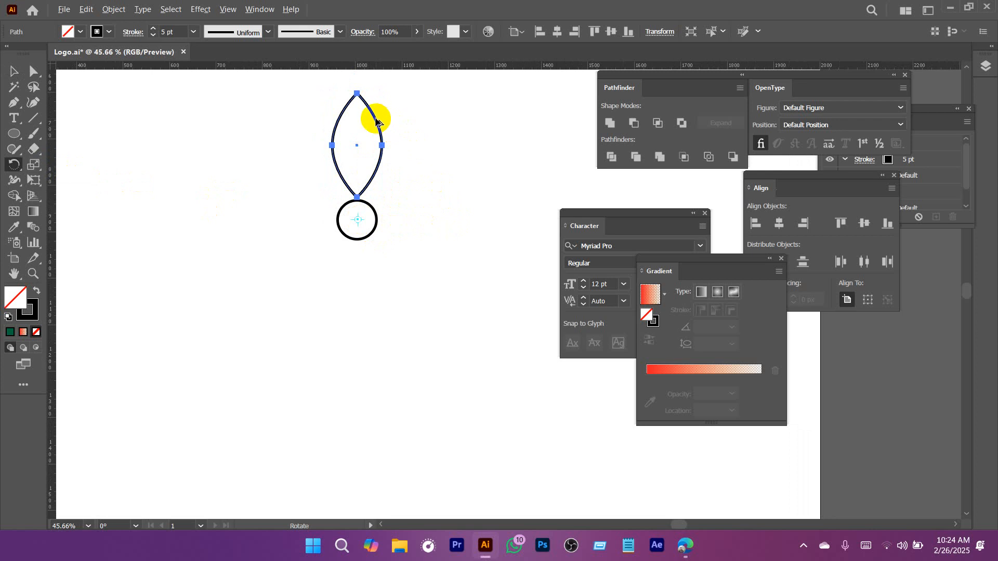
left_click_drag(376, 122, 442, 172)
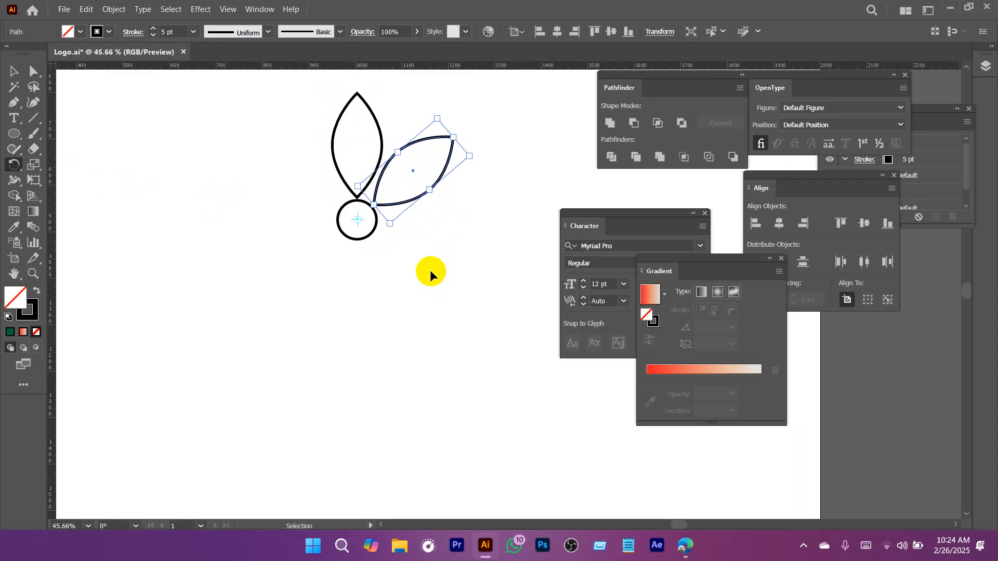
Repeat the rotated petal copy around the circle through more than one full turn, and deselect the artwork.
key("ctrl+d")
key("ctrl+d")
key("ctrl+d")
key("ctrl+d")
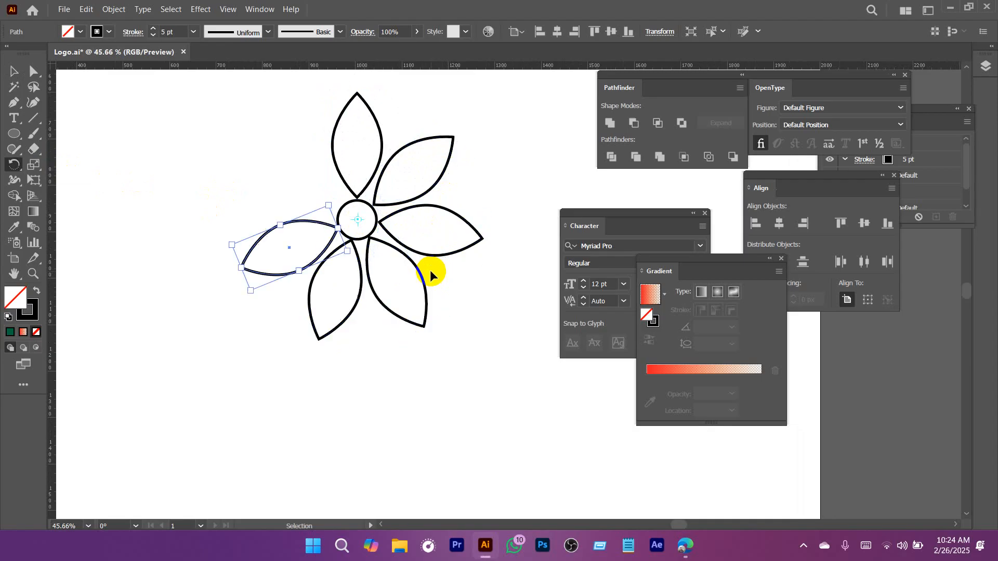
key("ctrl+d")
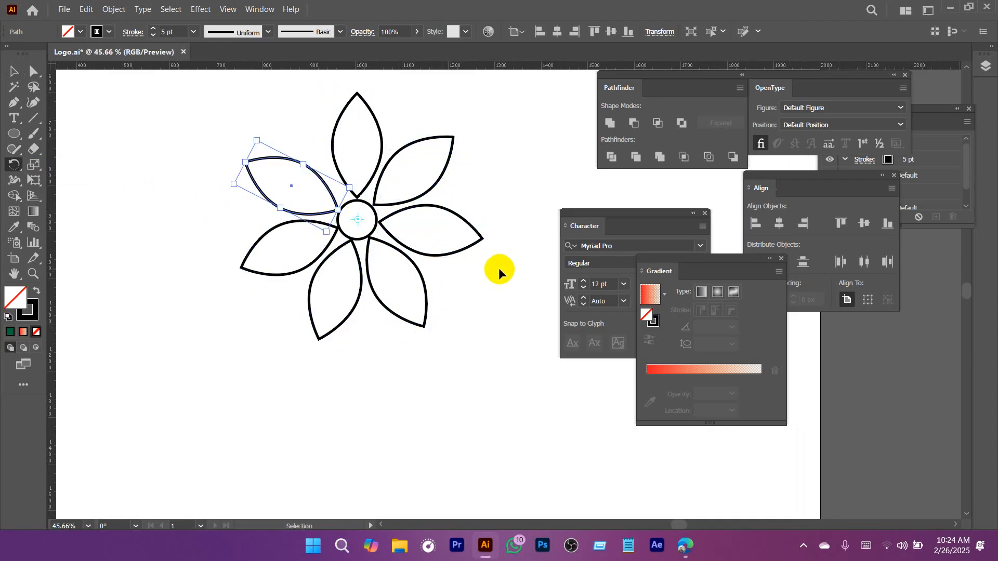
key("ctrl+d")
key("ctrl+d")
key("ctrl+d")
key("ctrl+d")
key("ctrl+d")
key("ctrl+d")
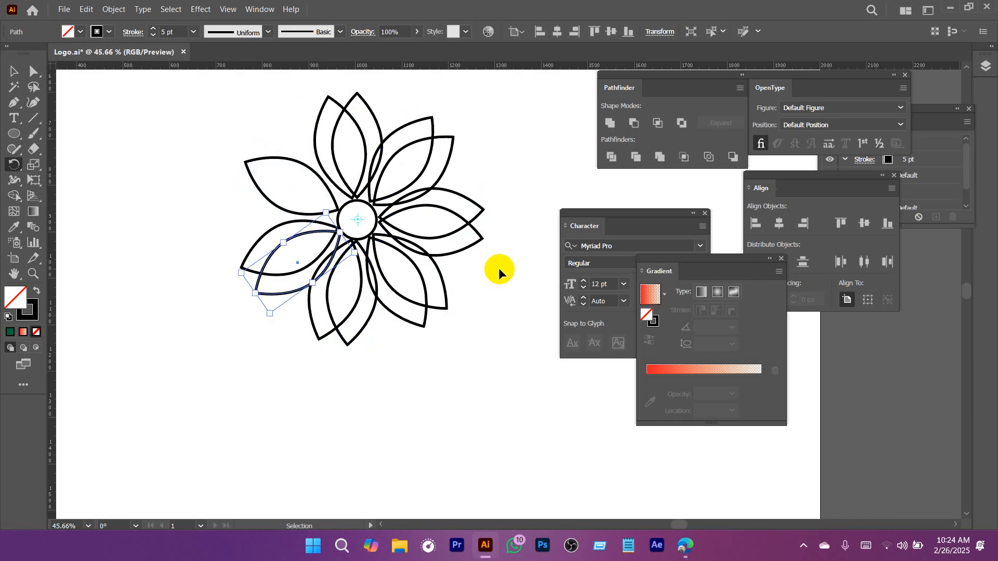
key("ctrl+d")
key("ctrl+d")
key("v")
left_click(529, 279)
left_click_drag(500, 293, 472, 295)
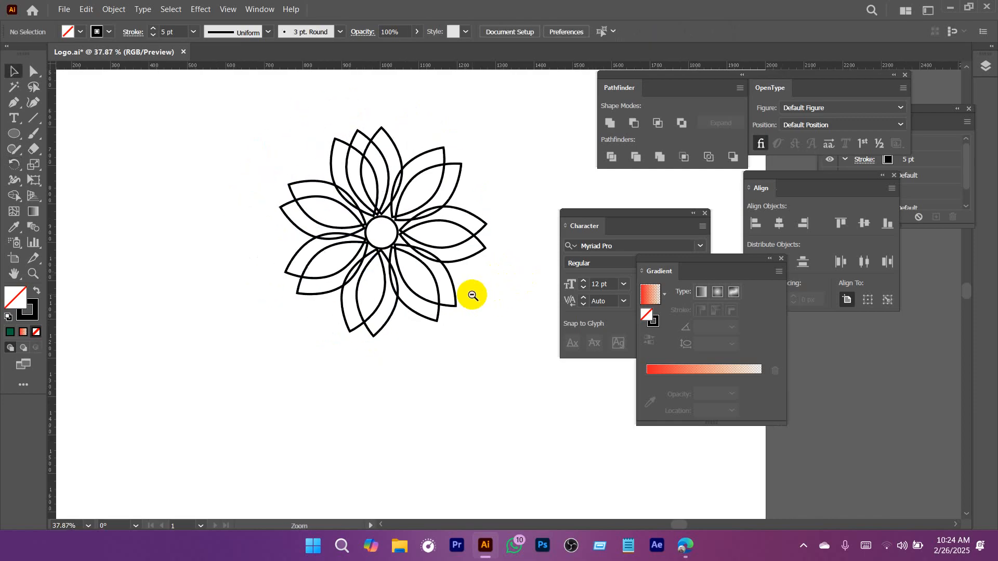
Undo all the rotated petal copies, keeping only the original petal and the circle.
key("ctrl+z")
key("ctrl+z")
key("ctrl+z")
key("ctrl+z")
key("ctrl+z")
key("ctrl+z")
key("ctrl+z")
key("ctrl+z")
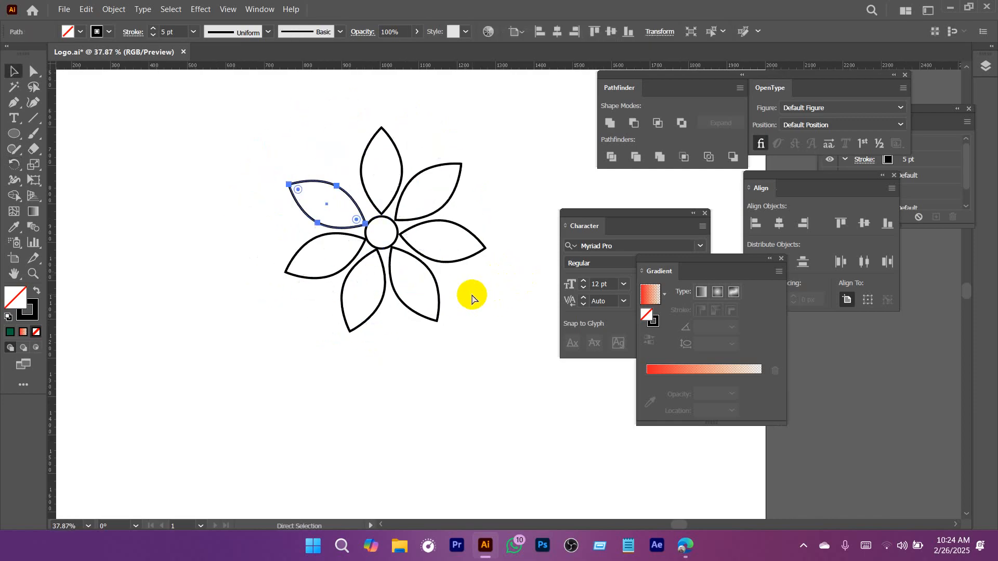
key("ctrl+z")
key("ctrl+z")
key("ctrl+z")
key("ctrl+z")
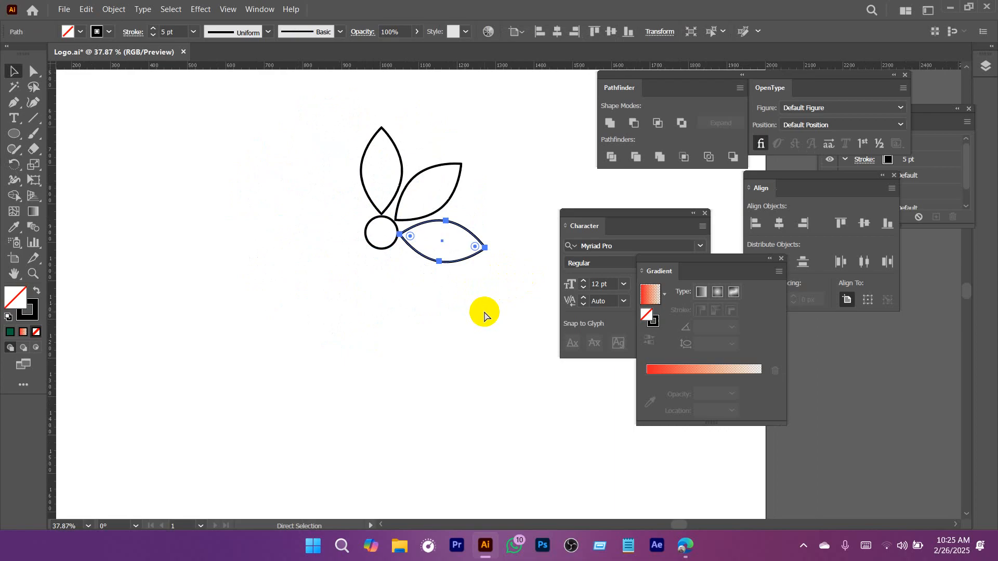
key("ctrl+z")
key("ctrl+z")
Scale the petal down slightly and proportionally from its lower tip, leaving a small gap above the circle.
scroll(420, 262, "up", 3)
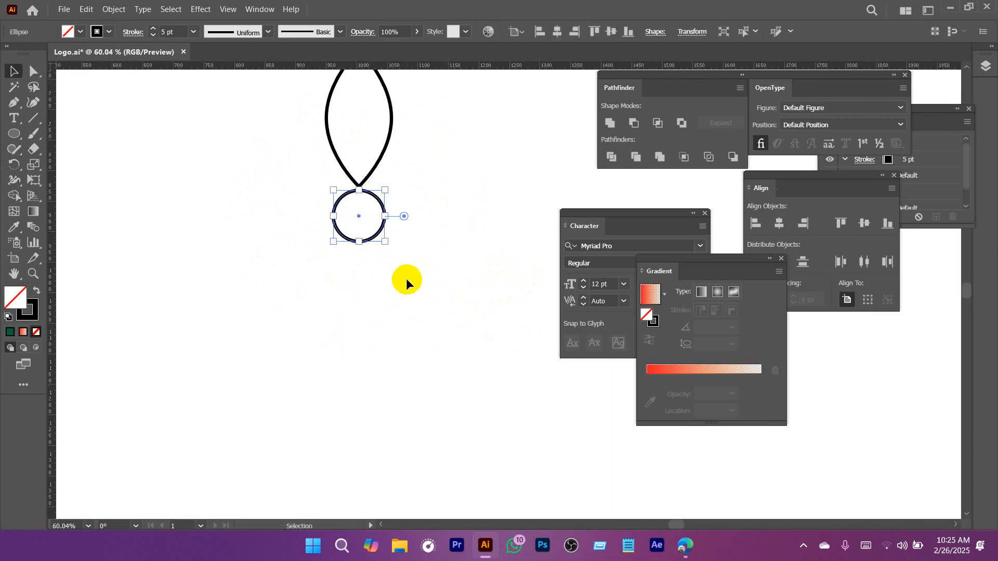
left_click_drag(438, 278, 378, 300)
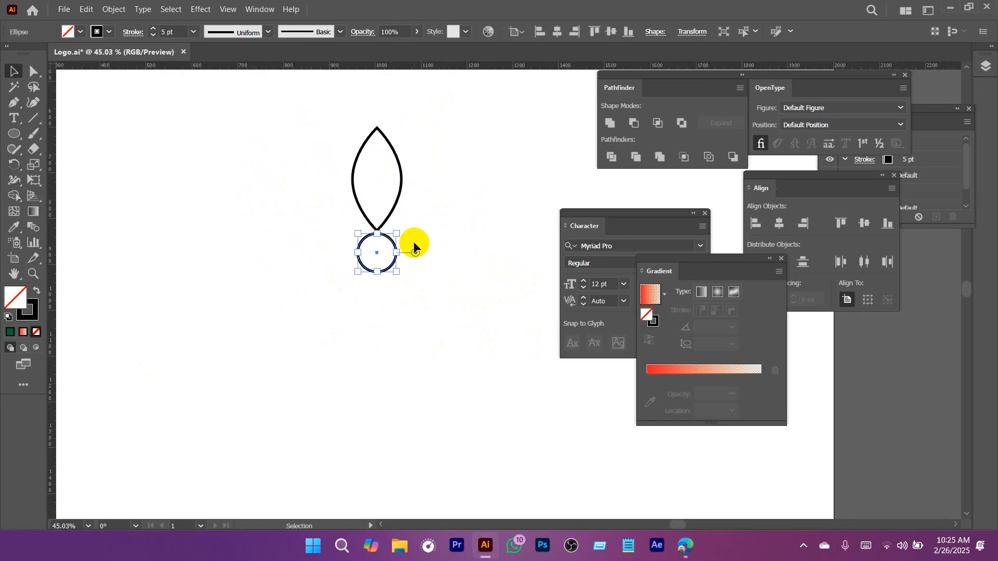
left_click_drag(418, 104, 338, 162)
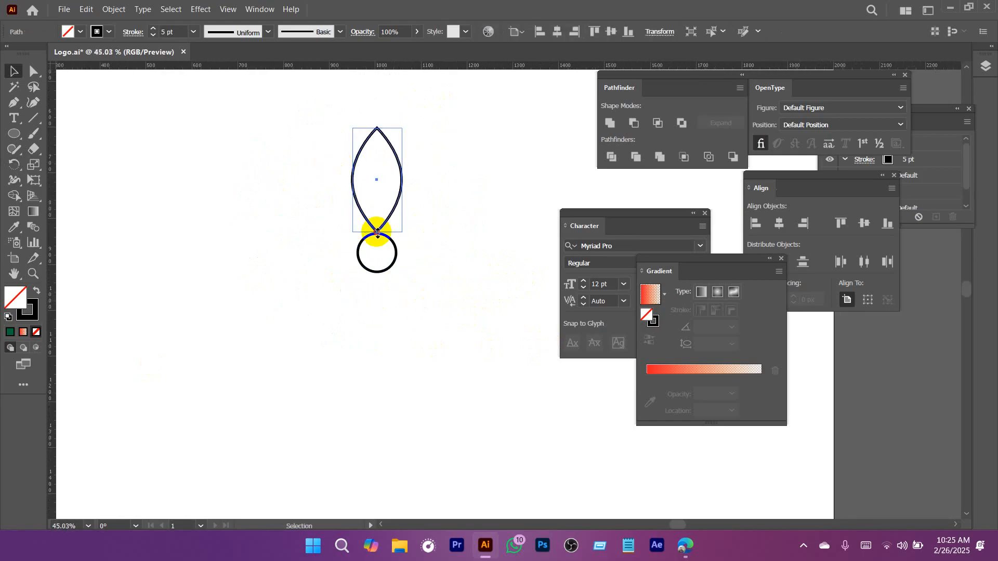
left_click_drag(377, 233, 377, 225)
left_click(447, 262)
scroll(440, 276, "up", 1)
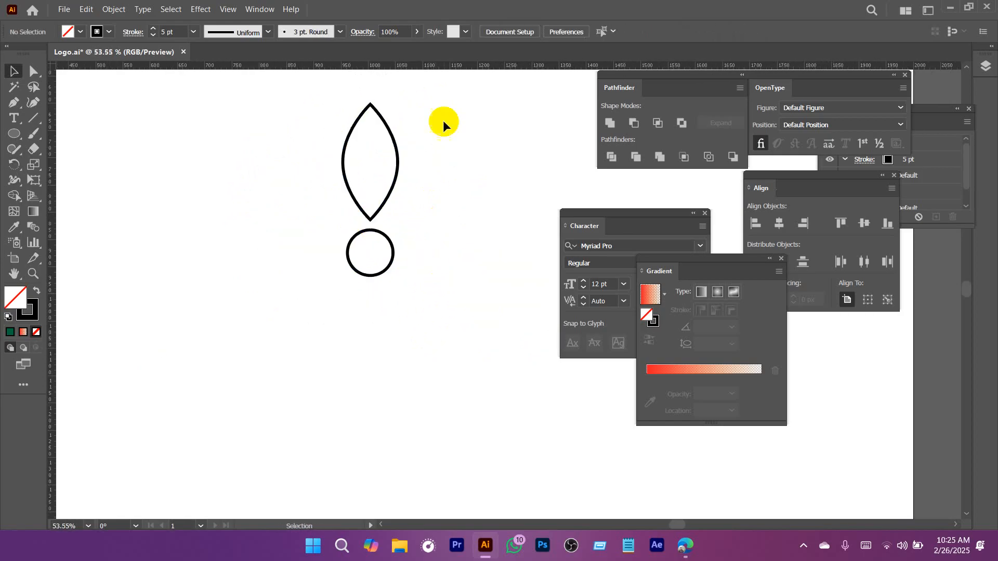
left_click_drag(459, 87, 223, 177)
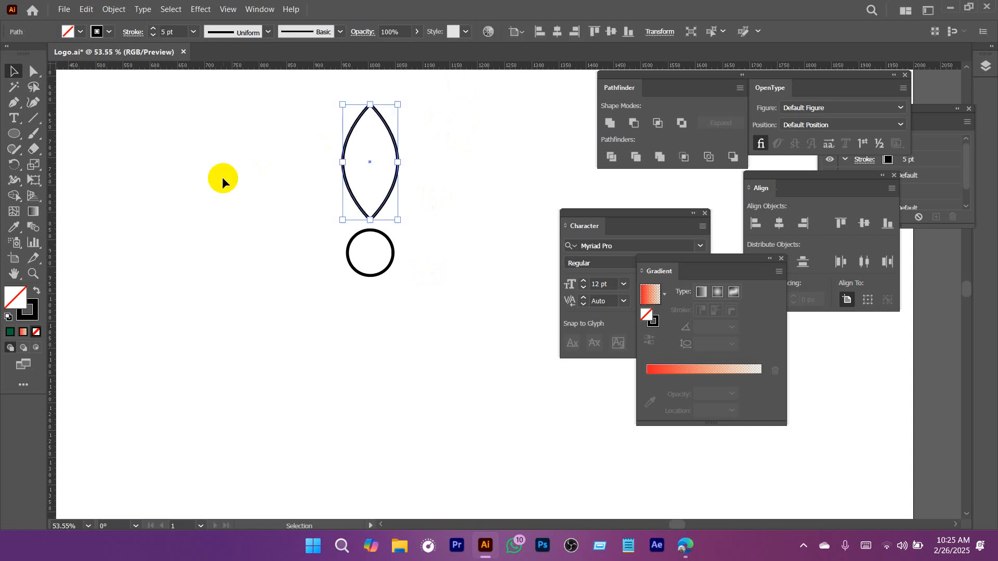
left_click(14, 168)
scroll(384, 261, "up", 2)
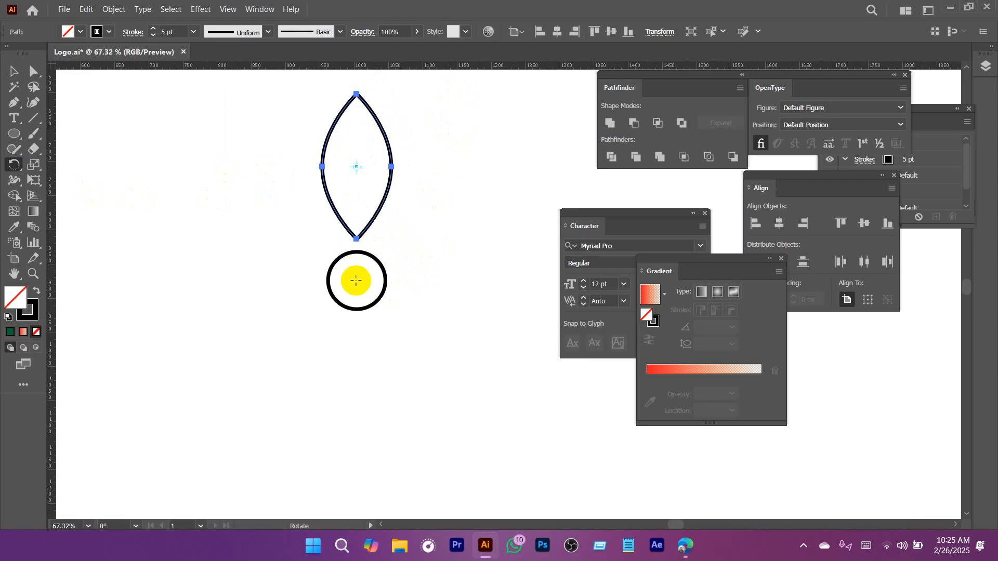
left_click(355, 283, "alt")
left_click_drag(288, 131, 516, 120)
left_click(591, 248)
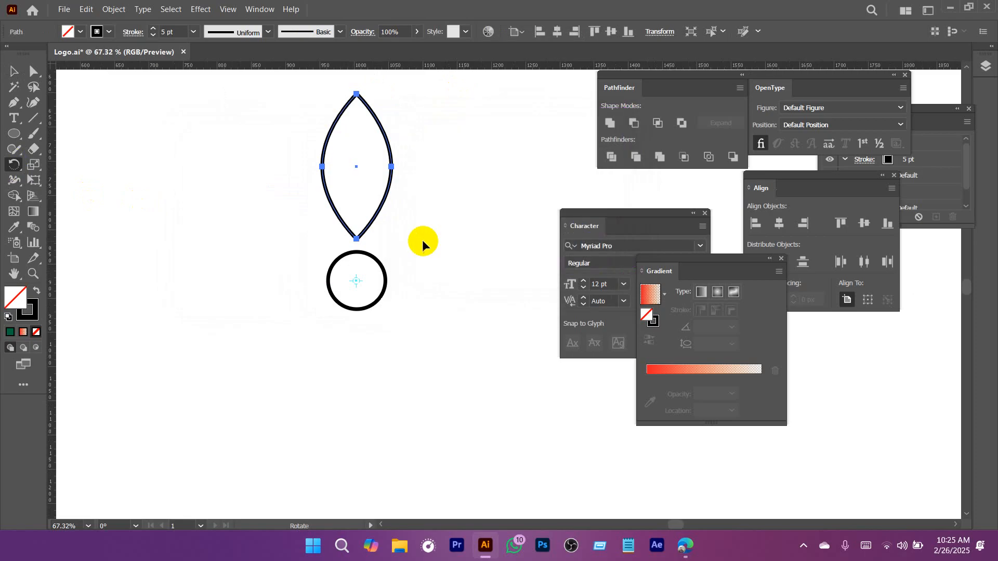
Create a rotated copy of the petal about the circle's center with an angle of 360/10.
key("v")
left_click(429, 97)
left_click_drag(464, 103, 253, 191)
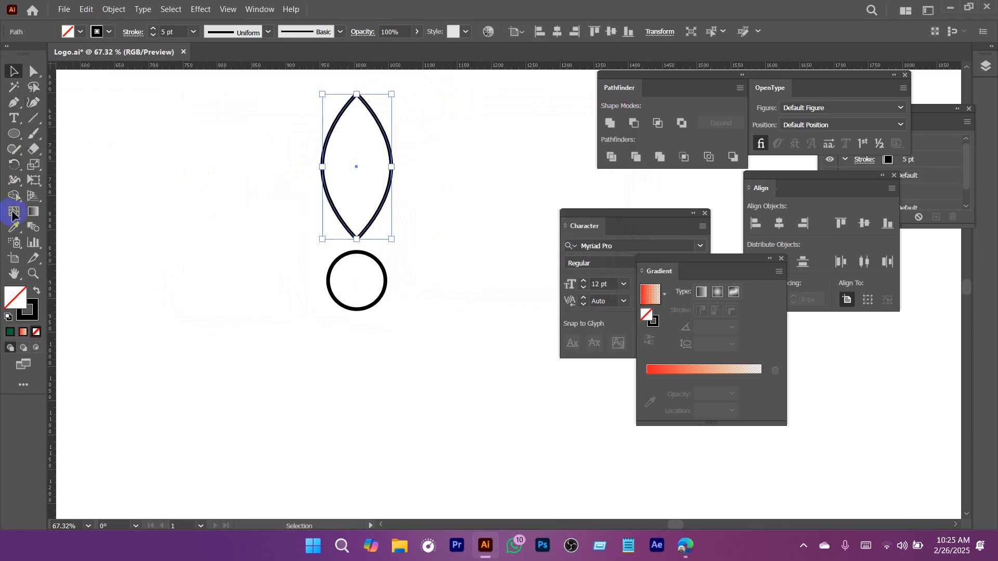
left_click(15, 165)
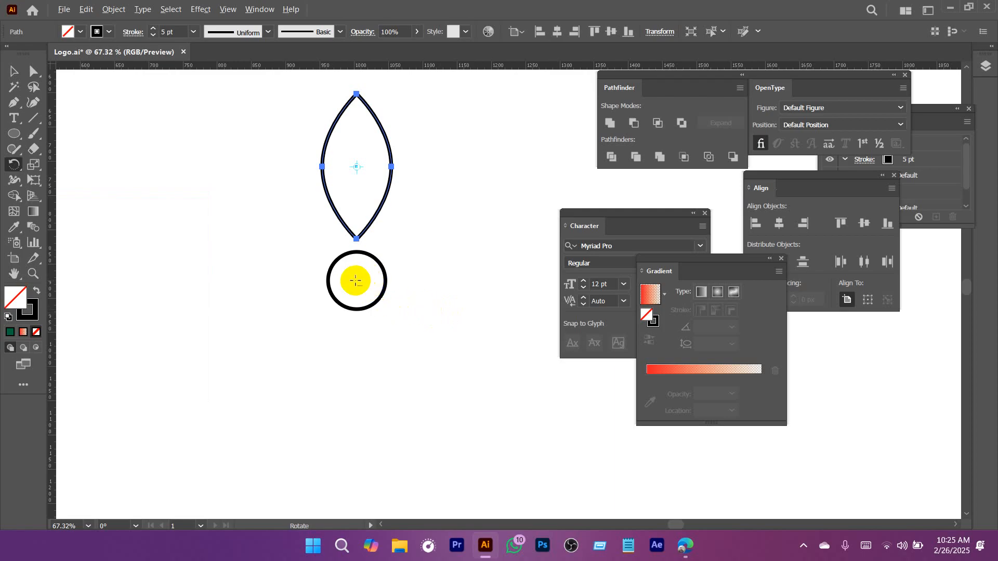
left_click(356, 281, "alt")
left_click_drag(516, 125, 528, 107)
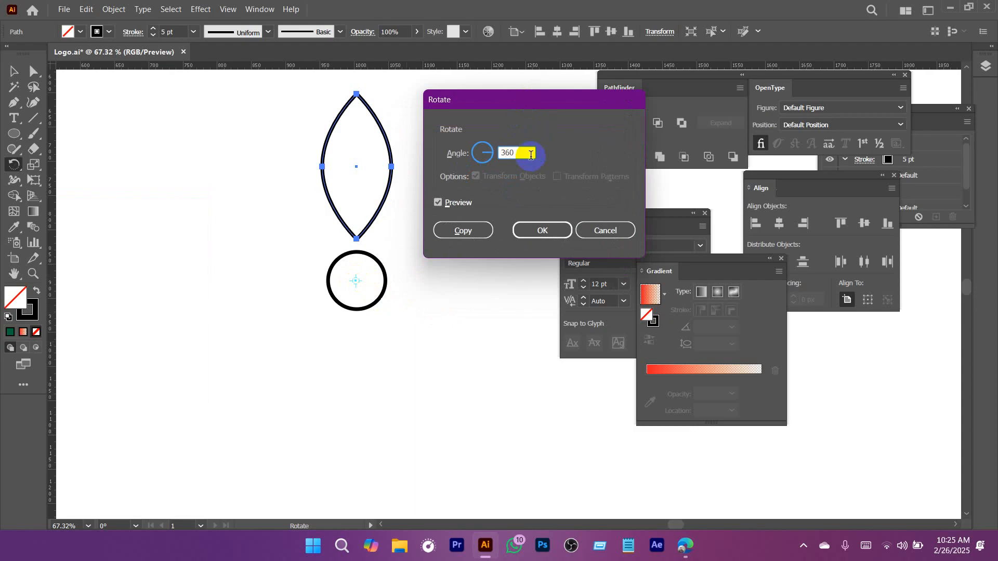
type("360")
left_click_drag(522, 154, 469, 157)
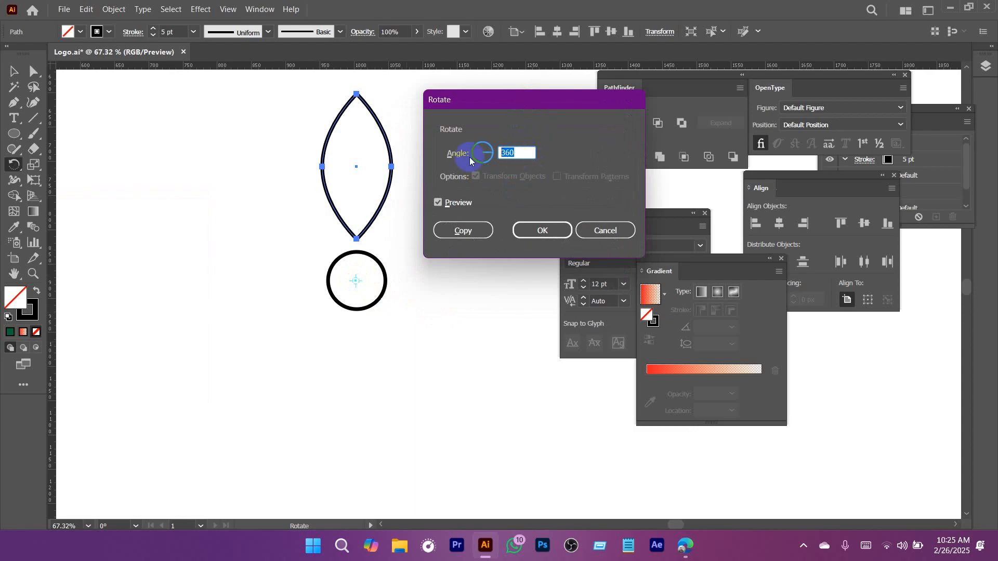
type("/")
key("BackSpace")
type("360/10")
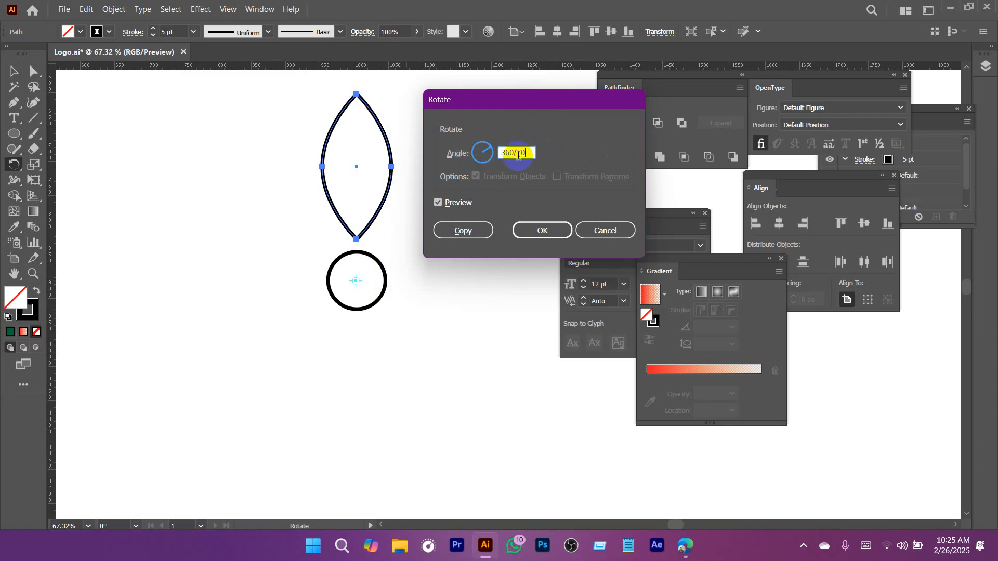
left_click(463, 231)
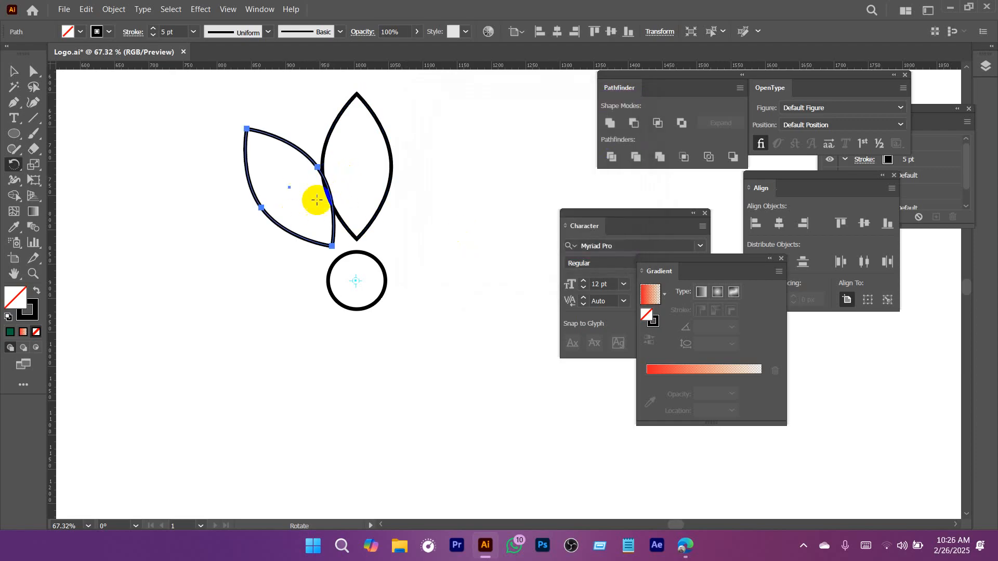
Repeat the rotated copy until ten evenly spaced petals surround the circle, and deselect the artwork.
key("ctrl+d")
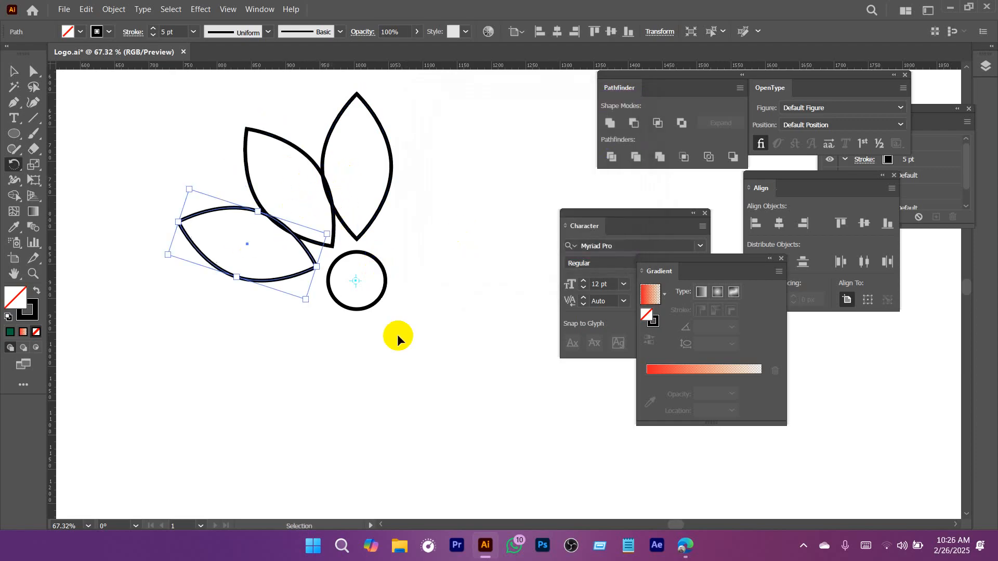
key("ctrl+d")
key("ctrl+d")
key("ctrl+d")
key("ctrl+d")
key("ctrl+d")
key("ctrl+d")
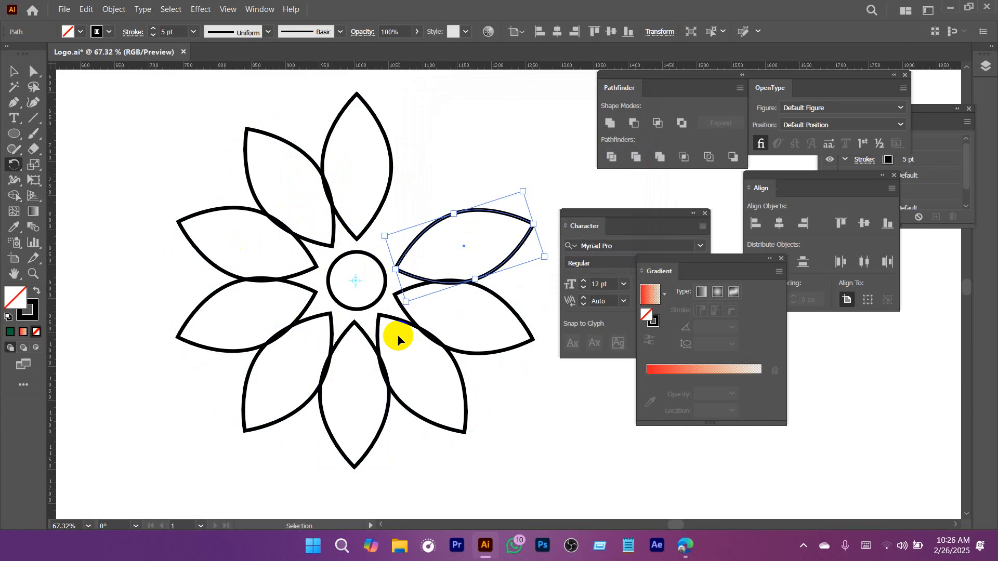
key("ctrl+d")
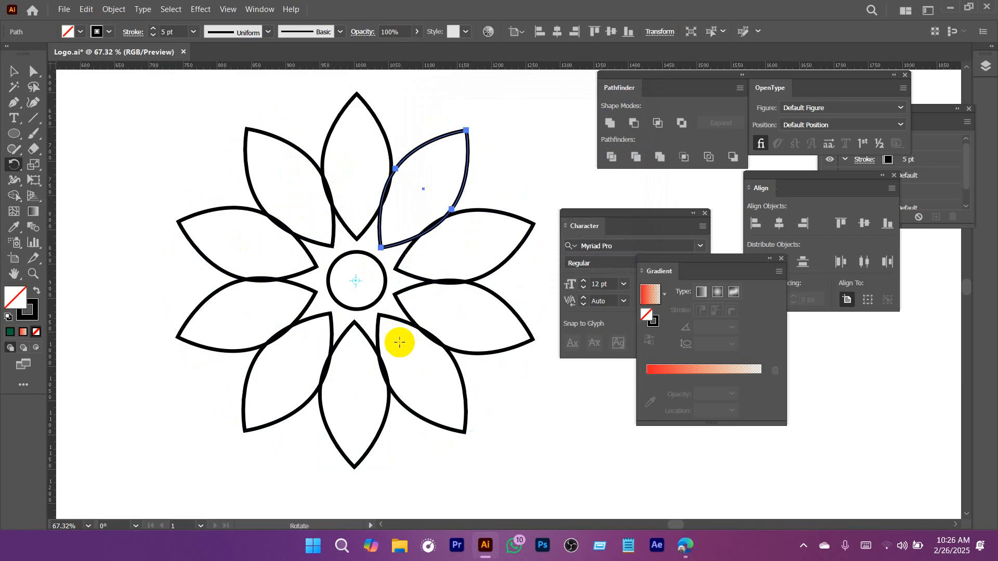
left_click(21, 71)
left_click(174, 168)
Draw an open two-segment corner with the Pen tool, bridging the outer edges of the top petal and the upper-left petal.
key("ctrl+space")
left_click_drag(439, 285, 313, 270)
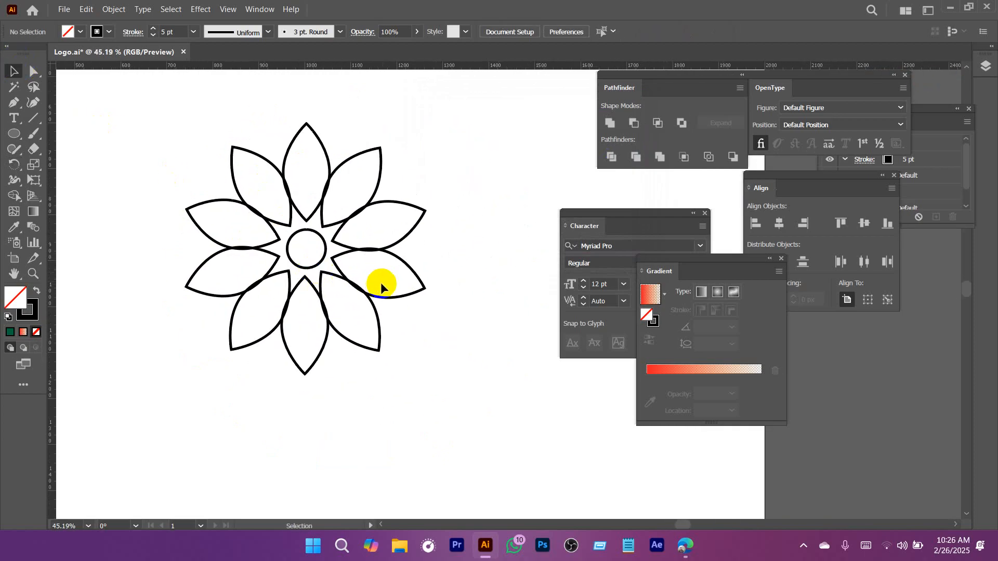
key("ctrl+space")
left_click_drag(287, 152, 363, 212)
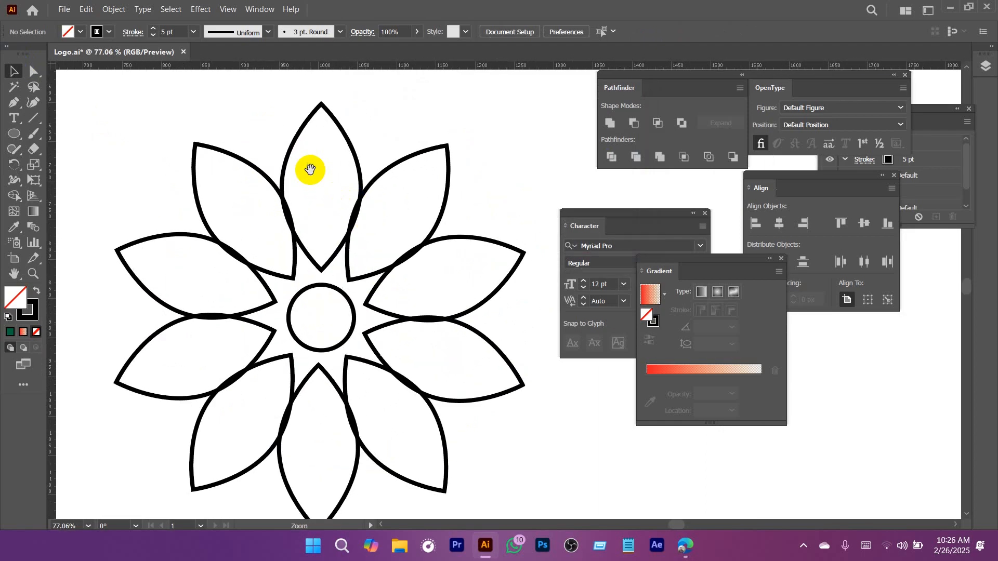
key("ctrl+space")
left_click_drag(286, 144, 340, 233)
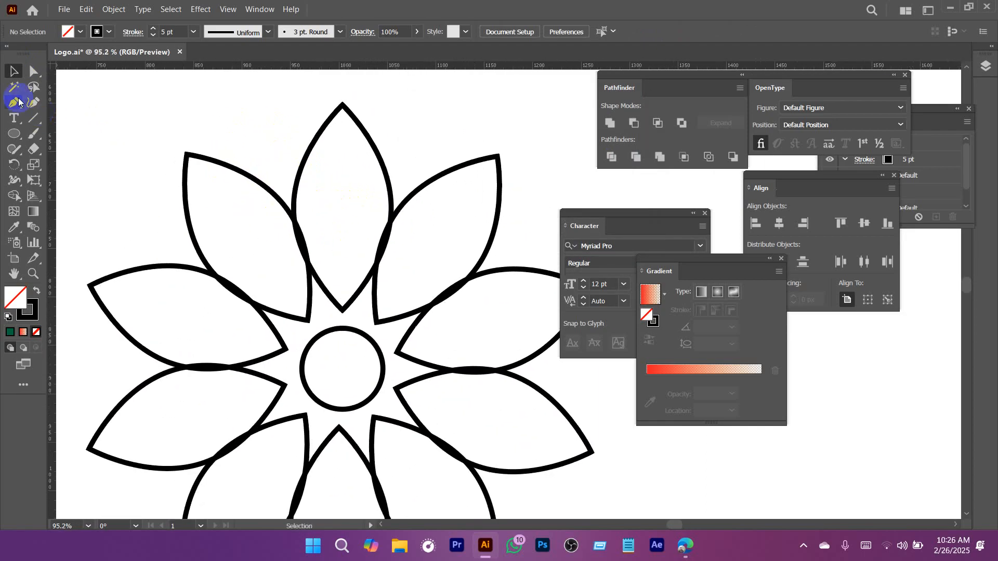
key("ctrl+space")
left_click_drag(281, 136, 323, 193)
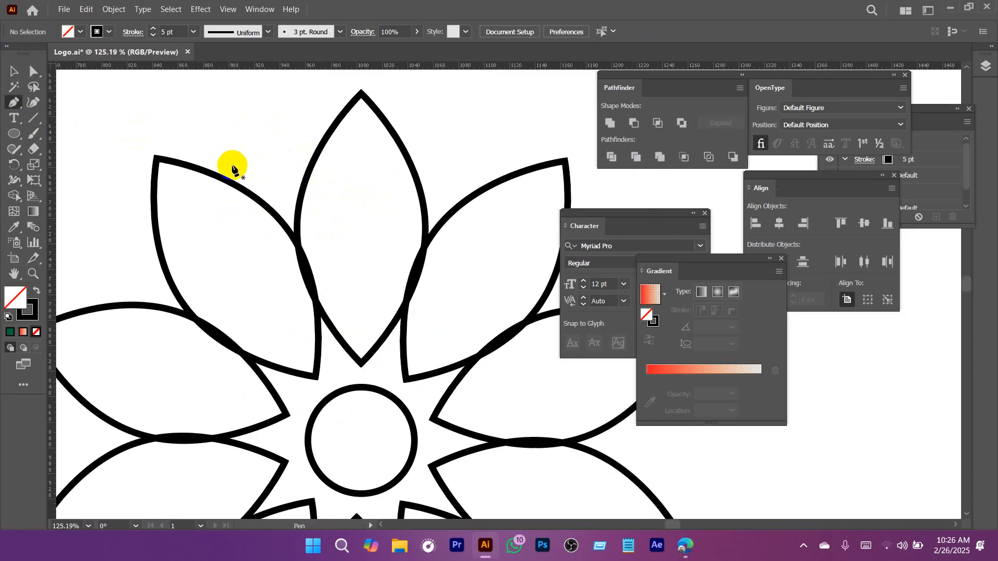
left_click(222, 178)
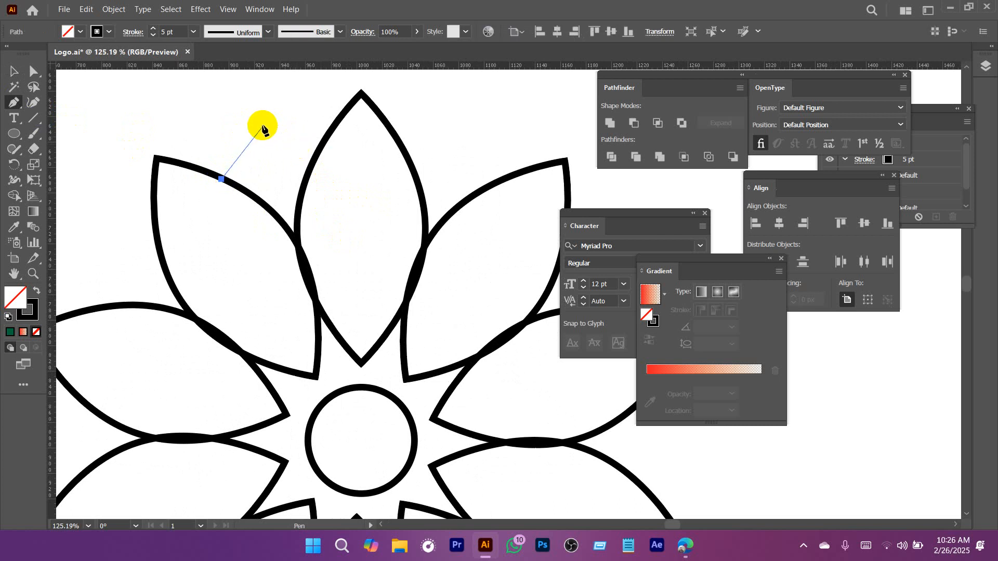
left_click(262, 122)
left_click(316, 156)
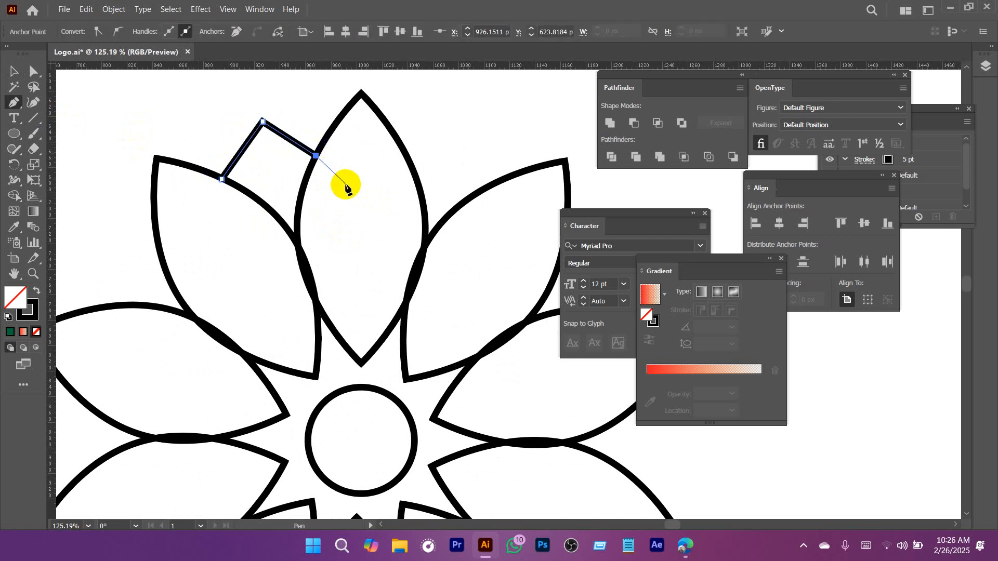
key("v")
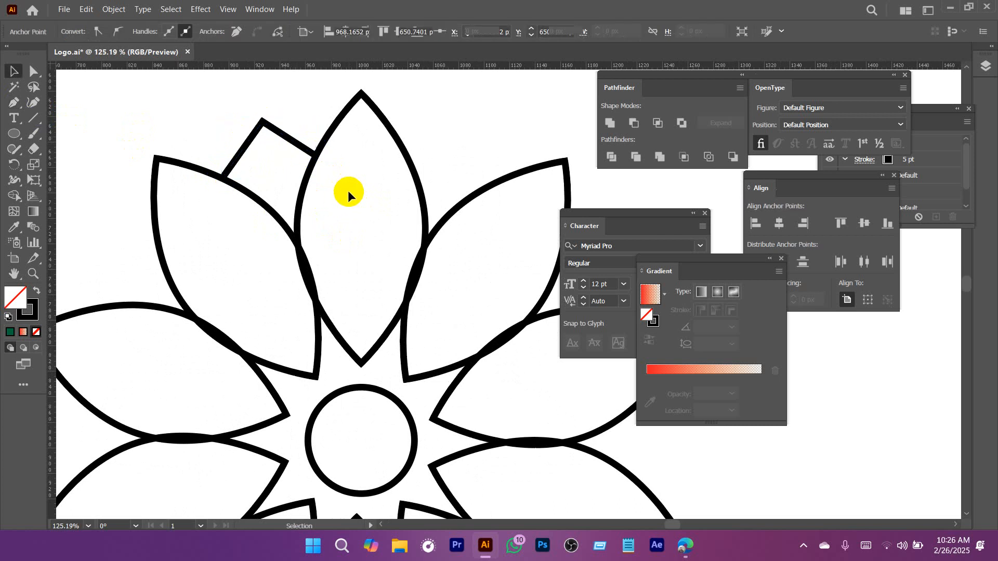
Rotate a copy of the corner path about the central circle's center into the gap between the top and upper-right petals.
scroll(344, 194, "down", 3)
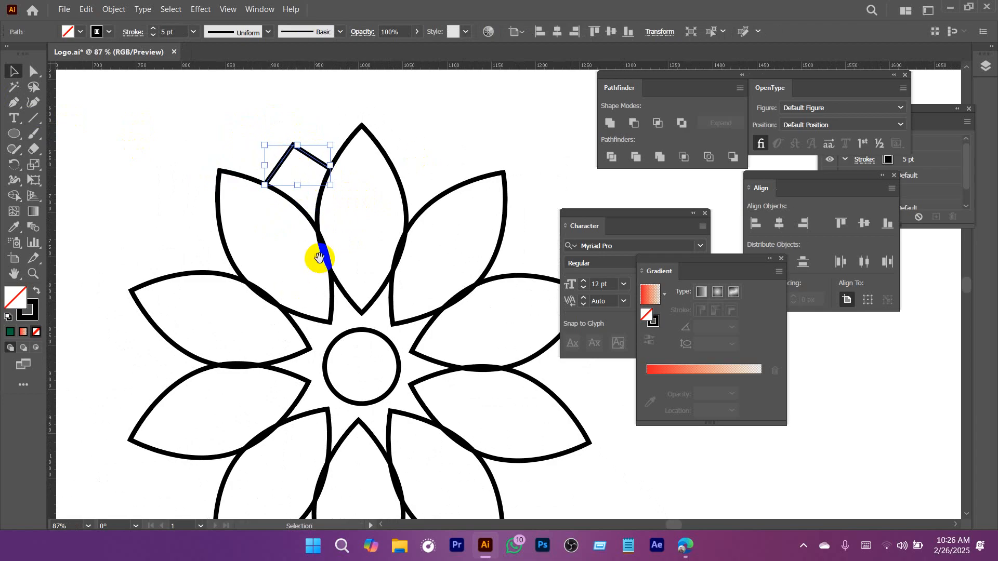
scroll(319, 257, "down", 3)
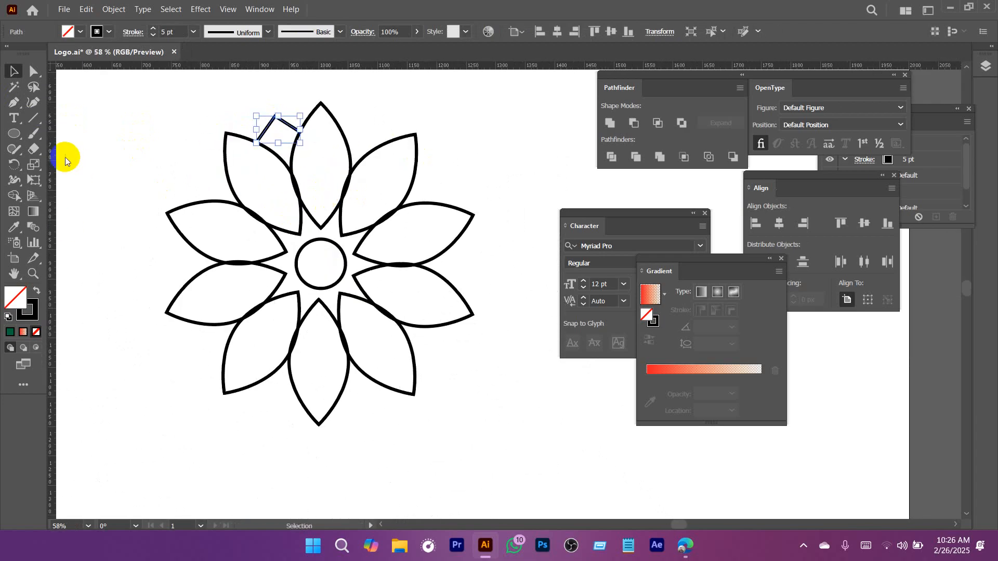
left_click(15, 165)
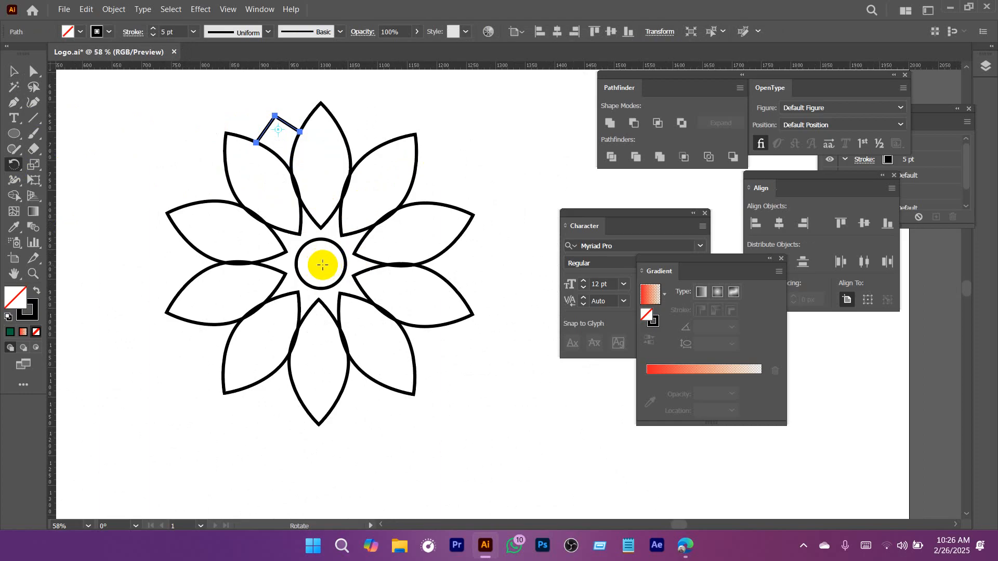
left_click(322, 265)
left_click_drag(285, 123, 373, 132)
Repeat the rotated corner copy until all ten gaps between the petals are filled, and deselect the artwork.
key("ctrl+d")
key("ctrl+d")
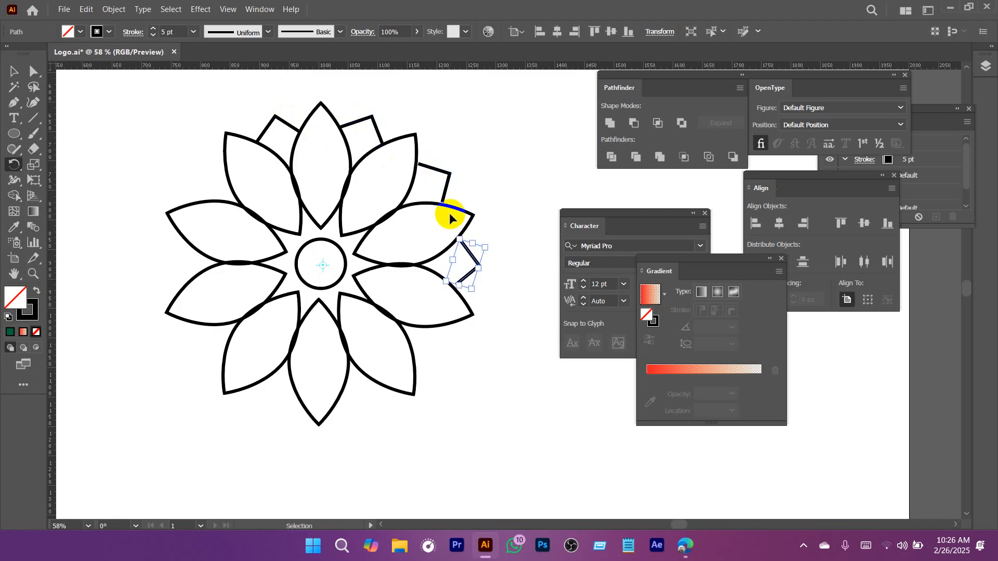
key("ctrl+d")
key("ctrl+d")
key("ctrl+d")
key("ctrl+d")
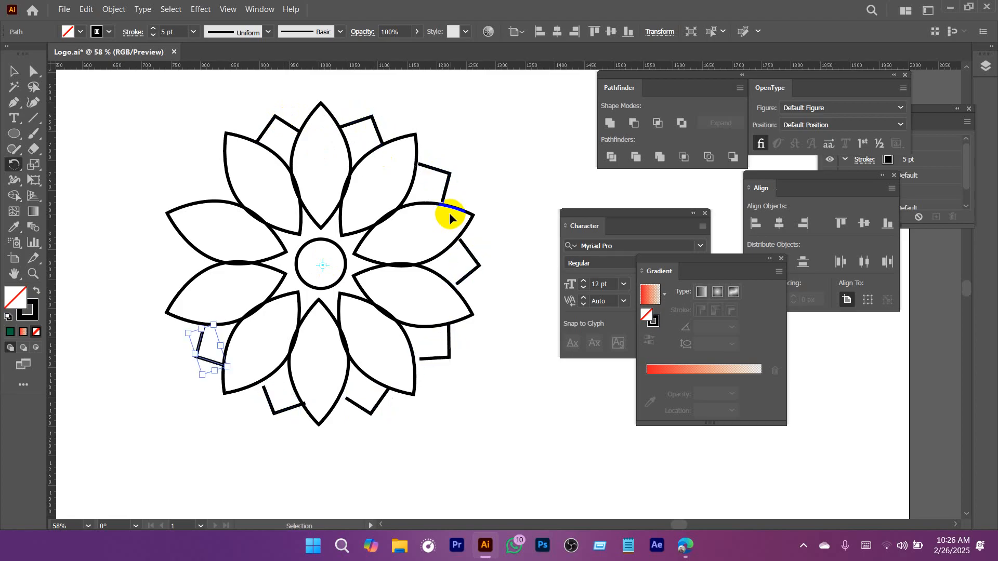
key("ctrl+d")
key("ctrl+d")
key("a")
left_click(498, 176)
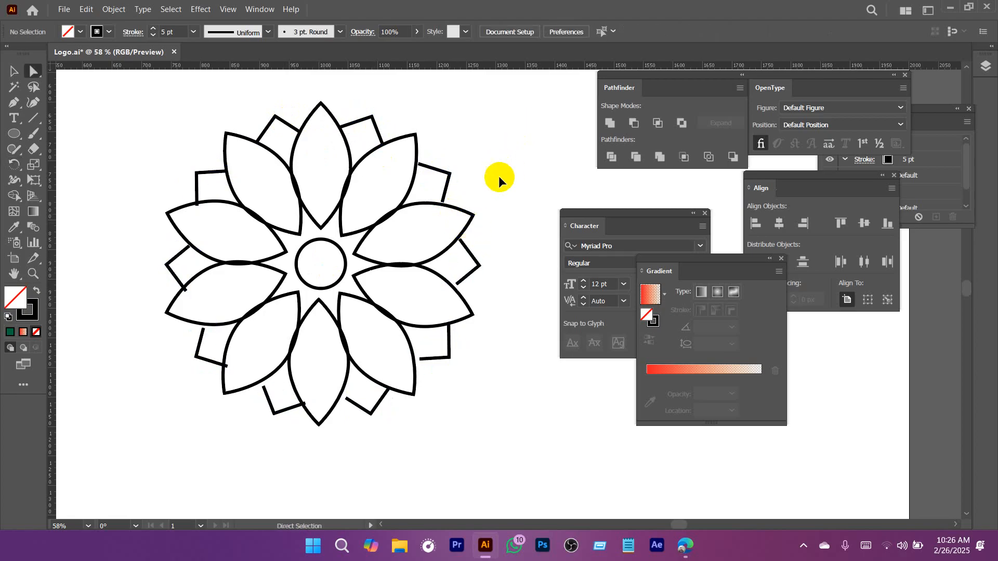
Draw a vertical line inside the top petal and center it horizontally on that petal.
scroll(497, 215, "up", 4)
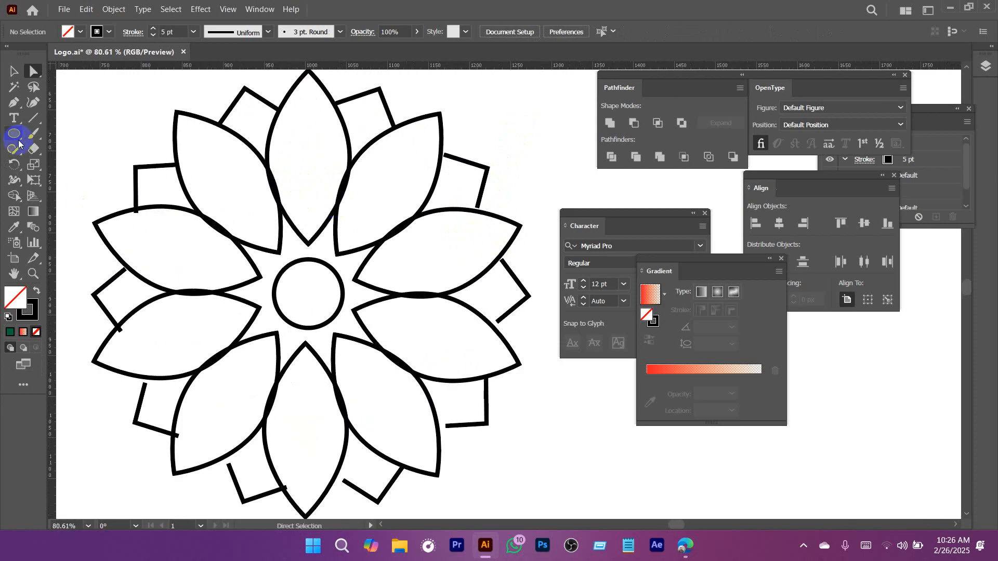
left_click_drag(303, 145, 314, 218)
key("v")
scroll(285, 183, "up", 5)
left_click_drag(313, 180, 321, 181)
left_click(331, 269)
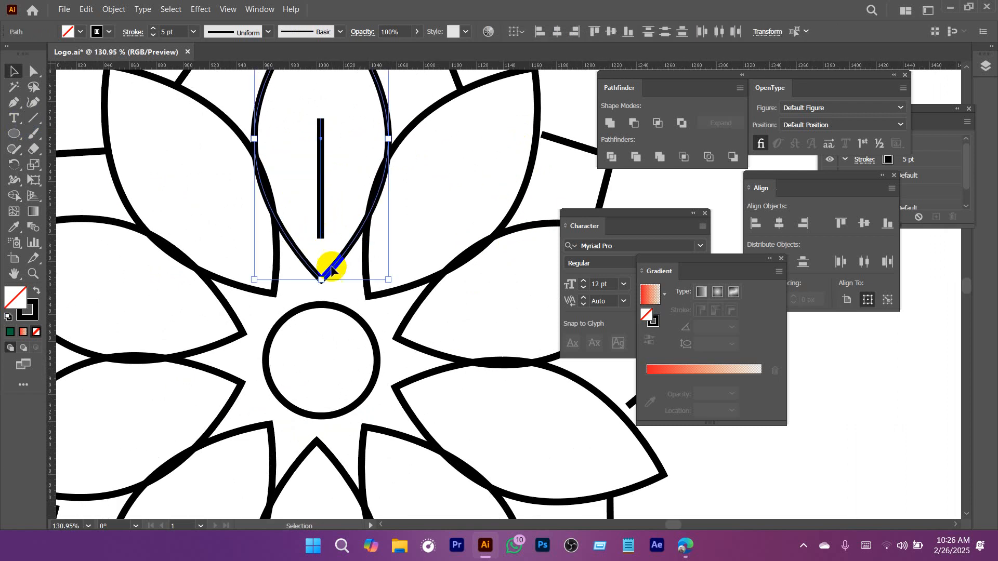
left_click(343, 111)
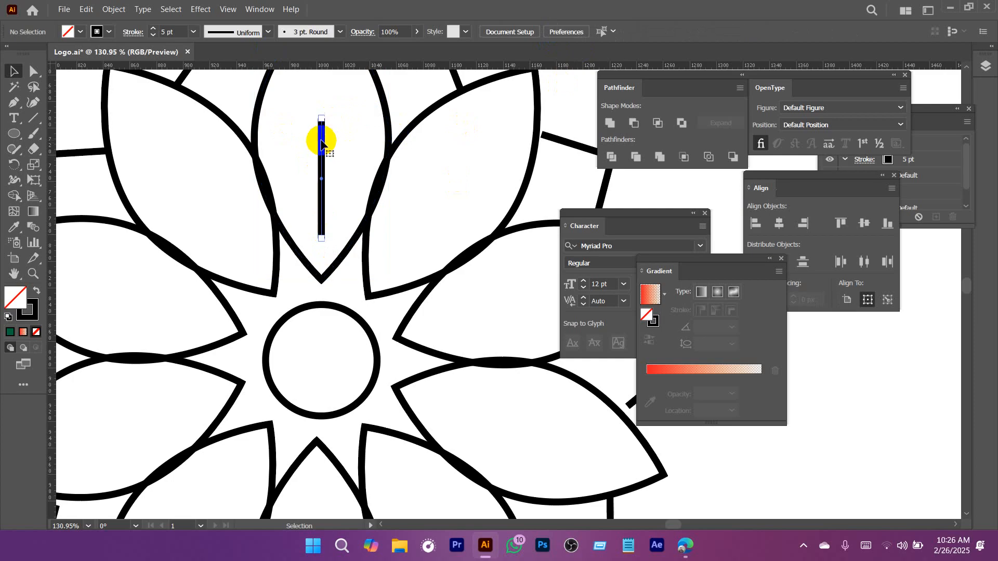
Apply Width Profile 2 to the stroke of the vertical line in the top petal.
left_click(321, 140)
left_click(232, 32)
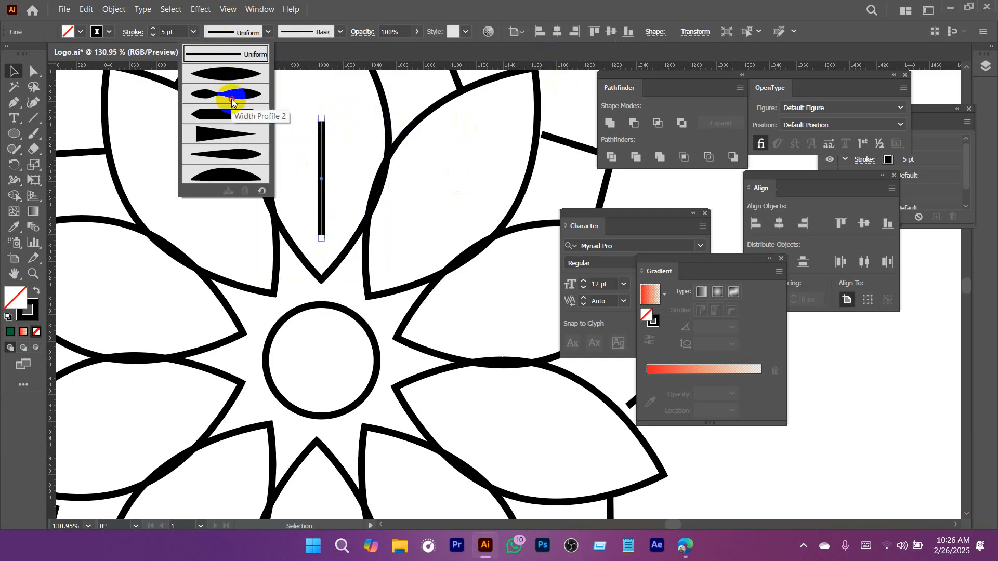
left_click(232, 99)
Create a rotated copy of the tapered line about the central circle's center with an angle of 360/10.
scroll(349, 197, "down", 2)
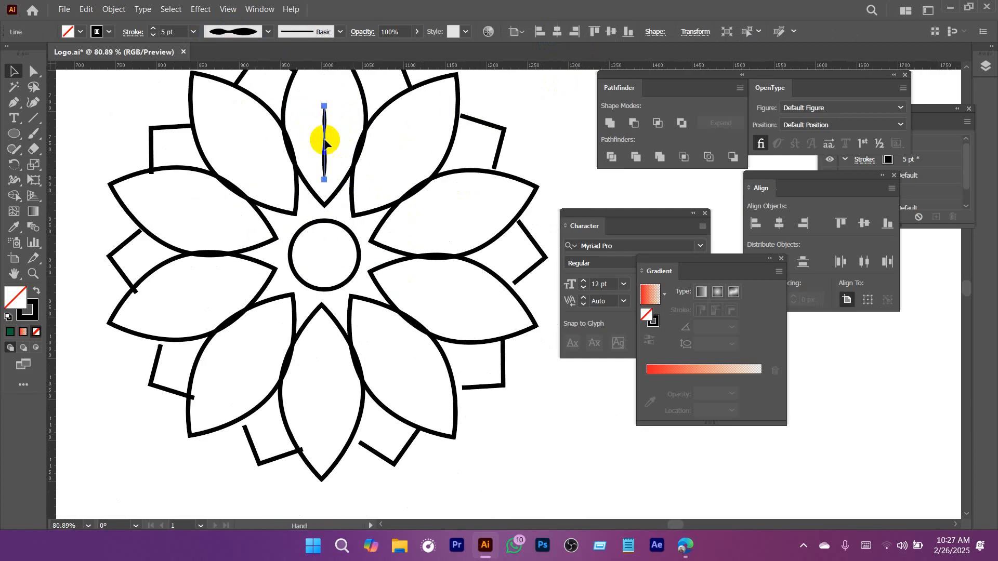
left_click(33, 150)
left_click(19, 173)
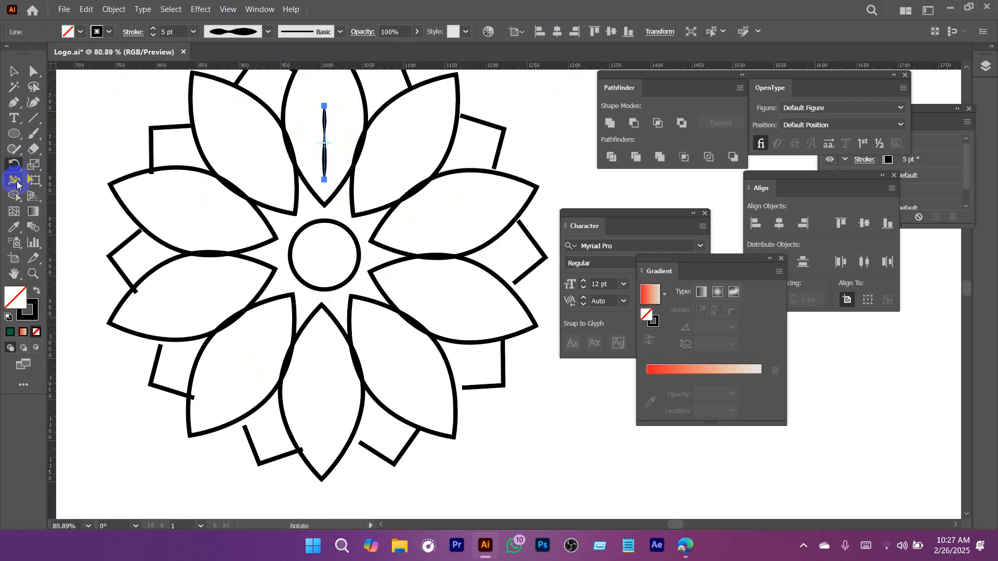
left_click(324, 254, "alt")
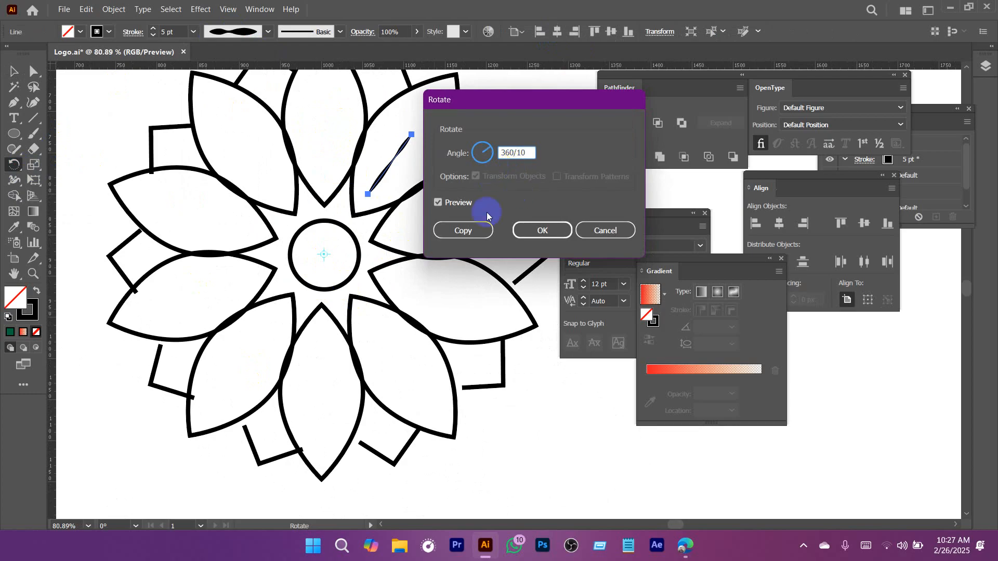
left_click(460, 230)
Repeat the rotated line copy until each of the ten petals has one, and deselect the artwork.
key("ctrl+d")
key("ctrl+d")
key("ctrl+d")
key("ctrl+d")
key("ctrl+d")
key("ctrl+d")
key("ctrl+d")
key("ctrl+d")
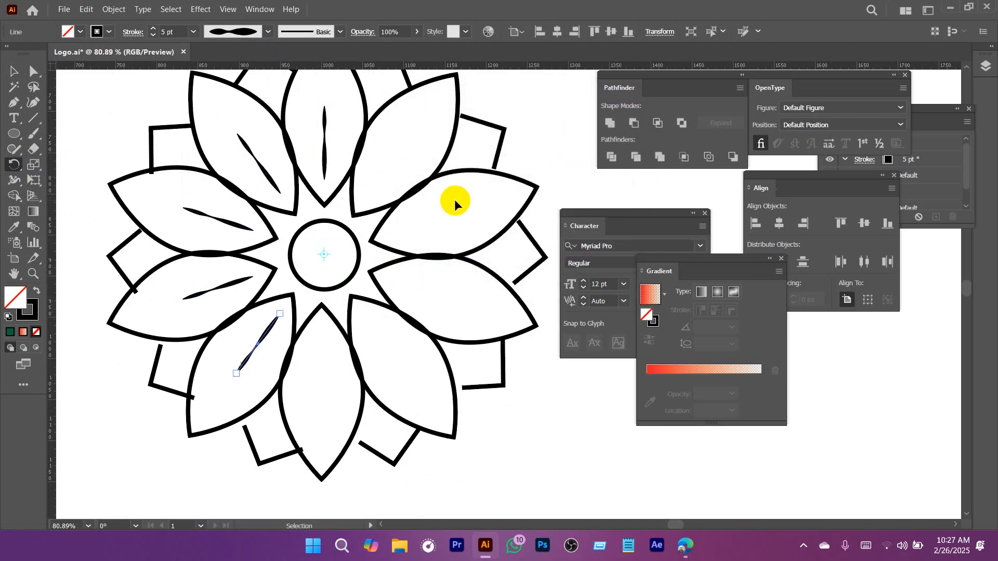
key("v")
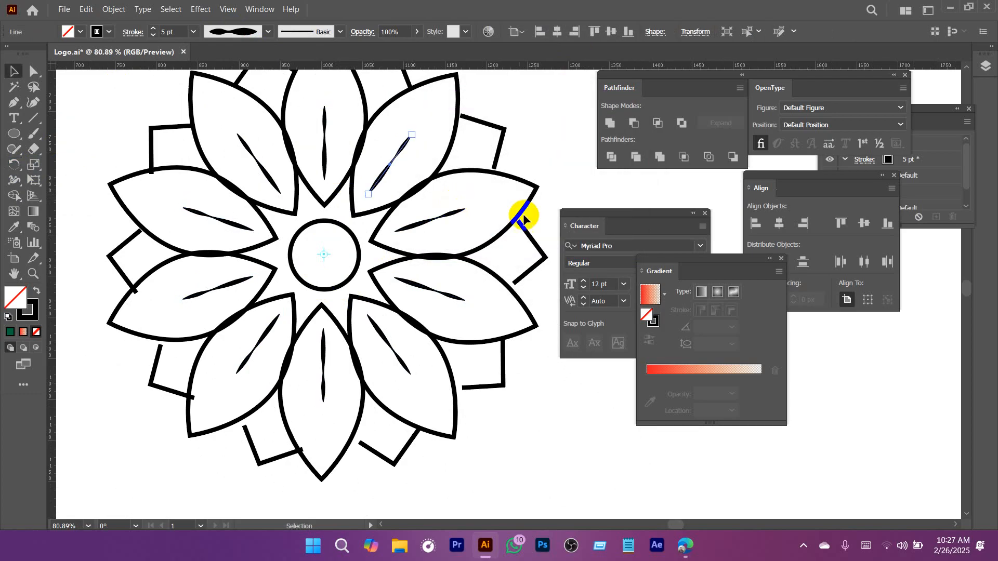
left_click(528, 152)
Draw a small circle with the Ellipse tool just above the tapered line in the top petal.
key("ctrl+space")
left_click_drag(500, 185, 435, 234)
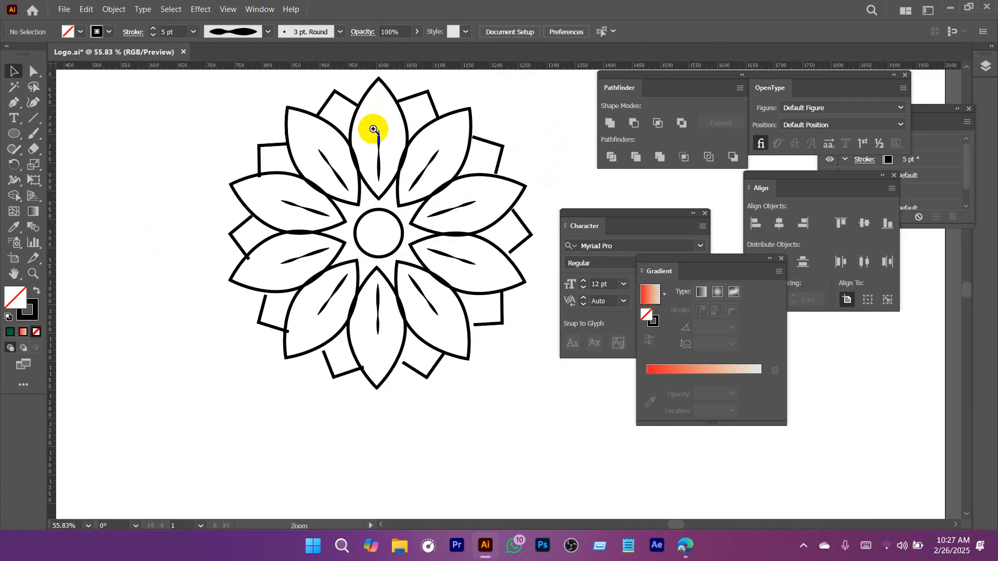
key("ctrl+space")
left_click_drag(375, 129, 399, 202)
right_click(16, 133)
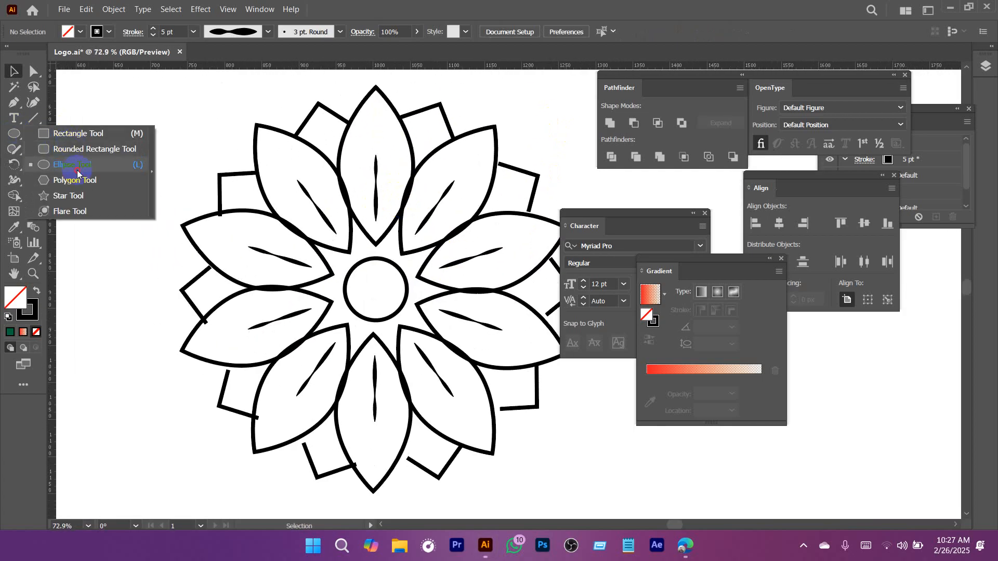
left_click(65, 164)
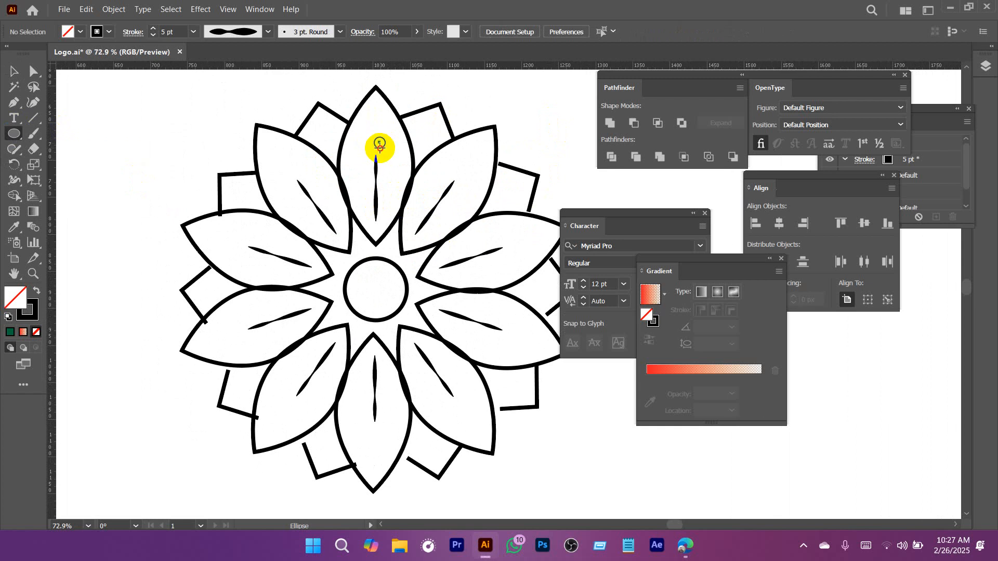
key("ctrl+space")
left_click_drag(385, 163, 388, 138)
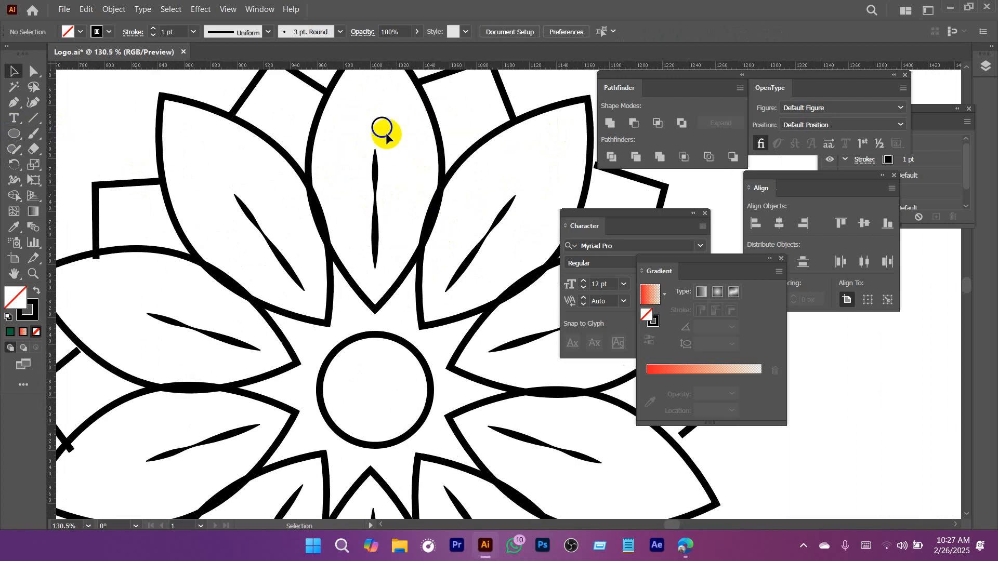
Center the small circle horizontally on the tapered line in the top petal, and deselect both.
left_click(380, 130)
left_click(375, 169, "shift")
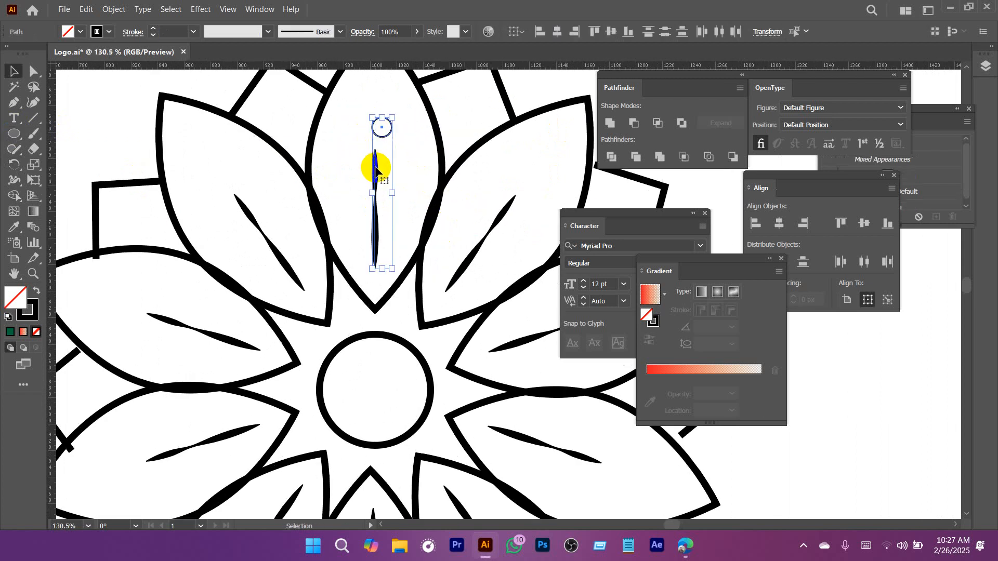
left_click(404, 180)
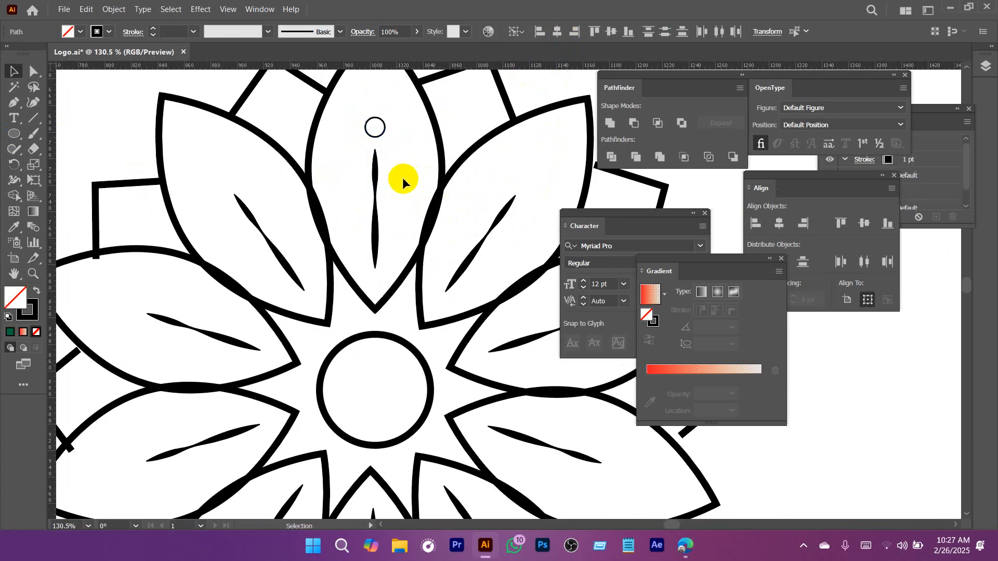
left_click_drag(404, 180, 411, 143)
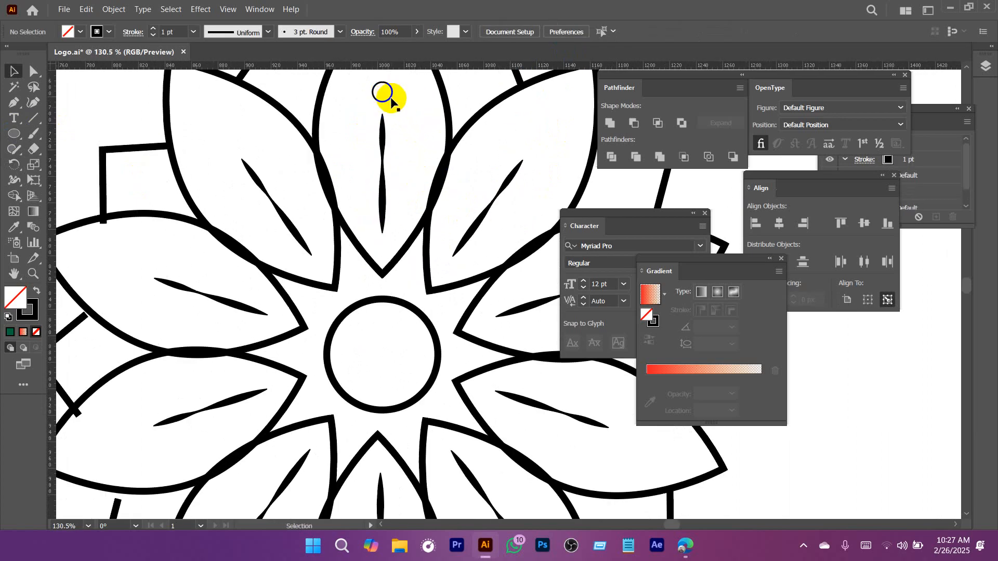
Create a rotated copy of the small circle about the central circle's center with an angle of 360/10.
left_click(391, 99)
left_click(14, 165)
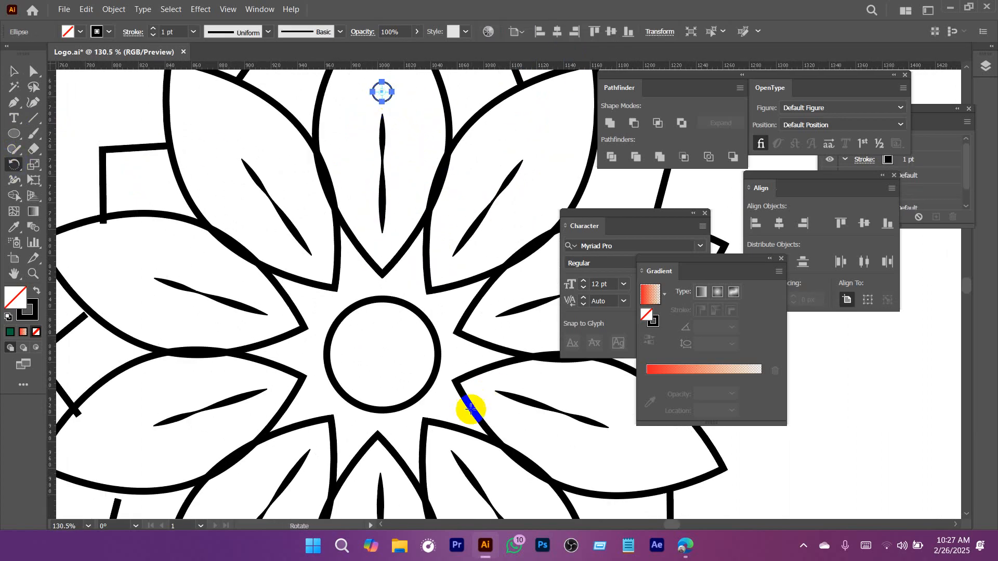
left_click(381, 354, "alt")
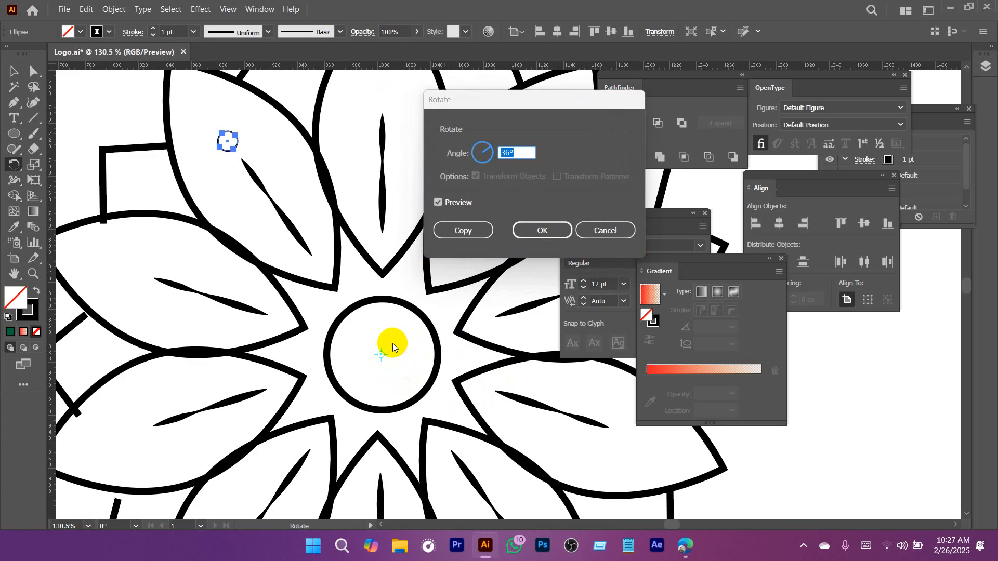
left_click(525, 151)
left_click(465, 155)
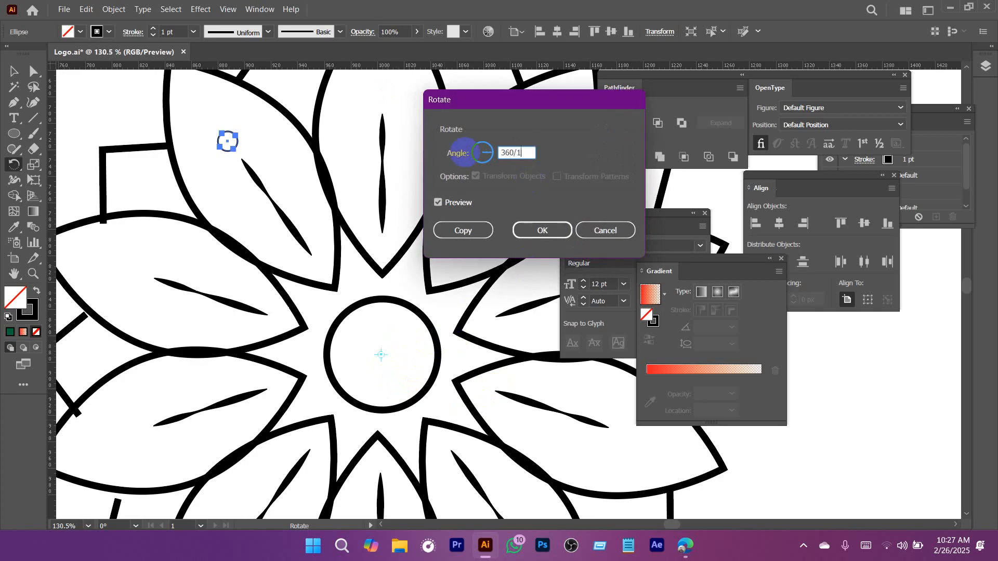
left_click(463, 230)
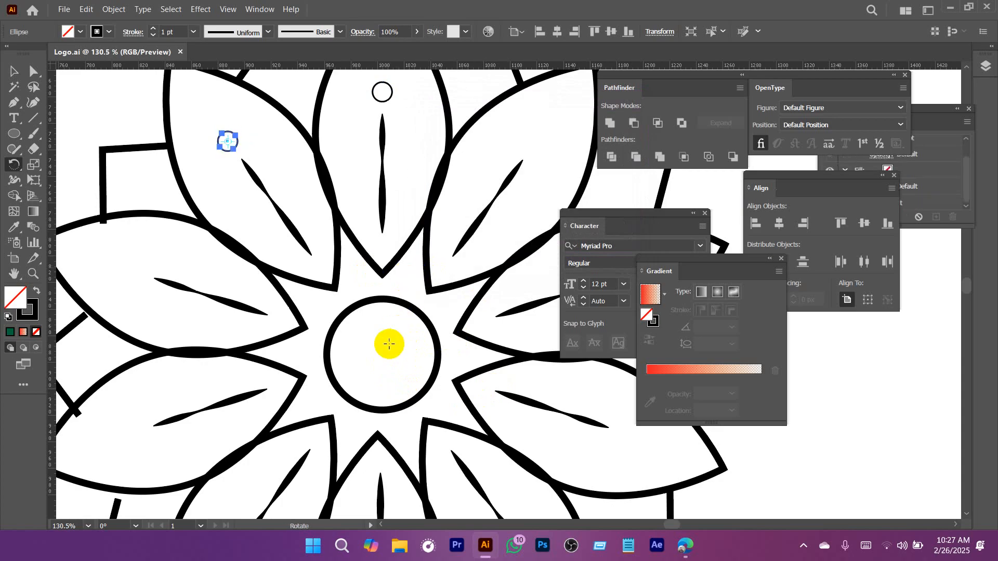
Repeat the rotated small-circle copy until every petal contains one.
key("ctrl+d")
key("ctrl+d")
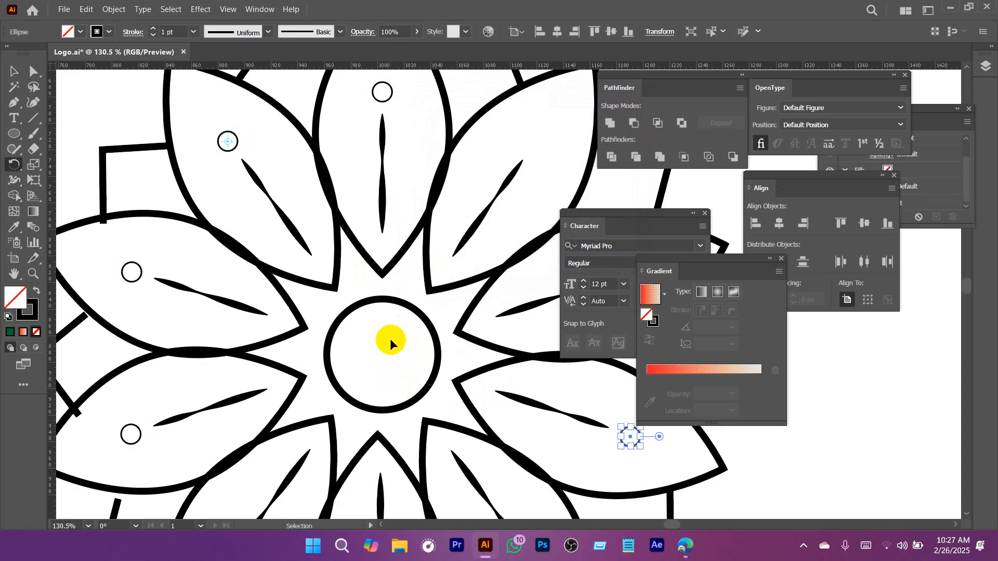
key("v")
left_click(391, 165)
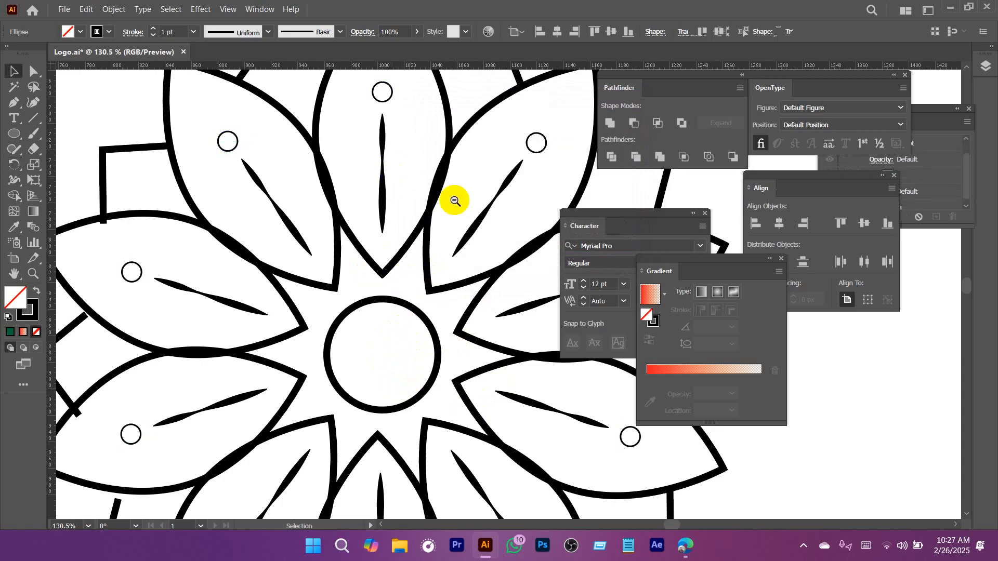
Review the whole mandala and compare it with the reference image in the browser, returning to Illustrator.
left_click_drag(444, 205, 287, 239, "ctrl")
left_click_drag(436, 262, 334, 242)
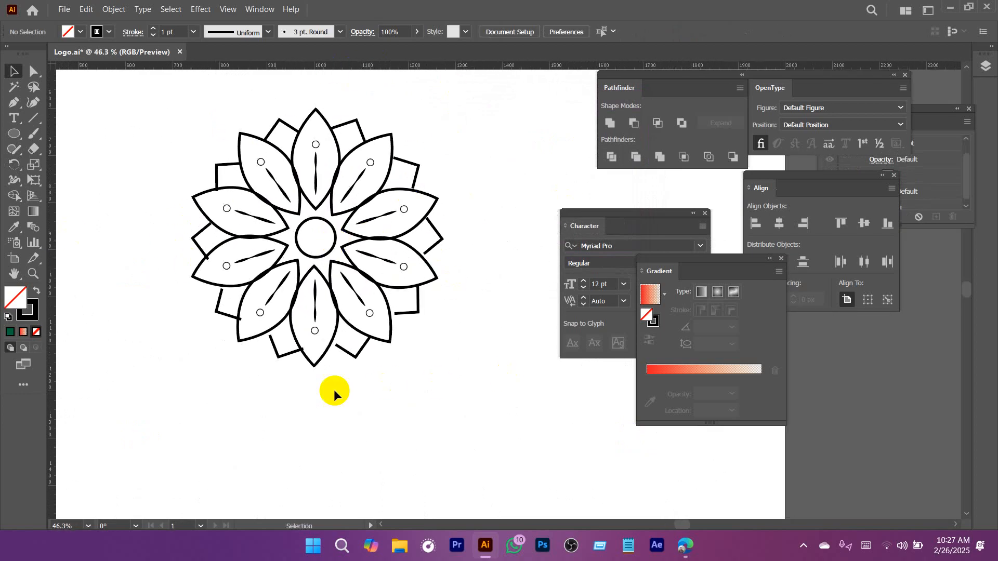
left_click(690, 556)
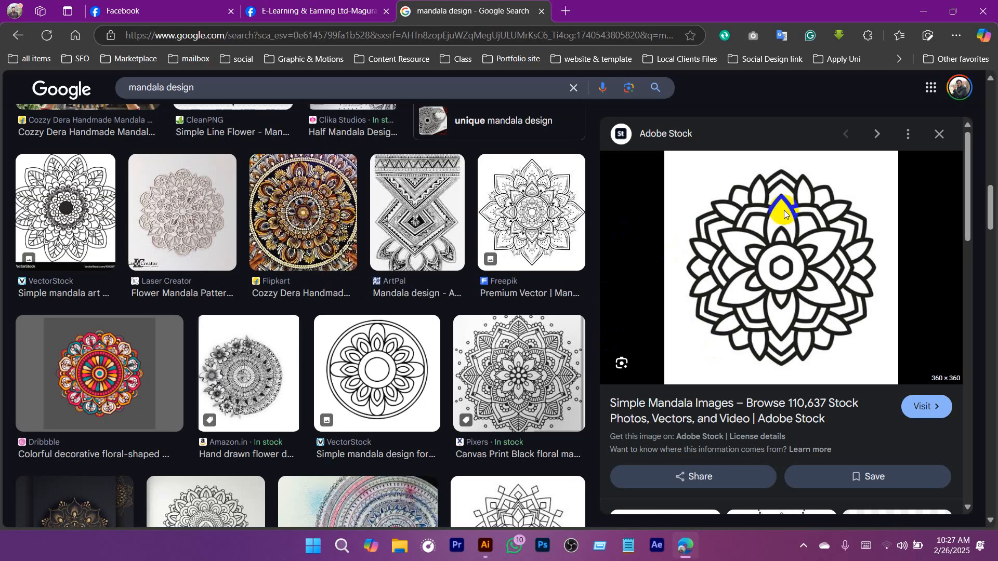
left_click(923, 11)
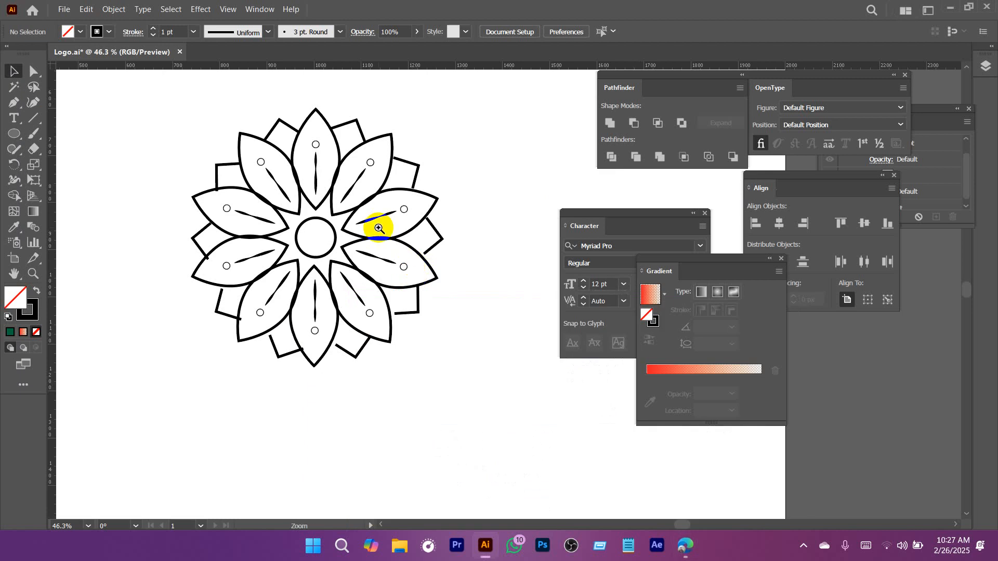
Move the Gradient and Character panels farther away from the mandala artwork.
left_click_drag(378, 227, 517, 234)
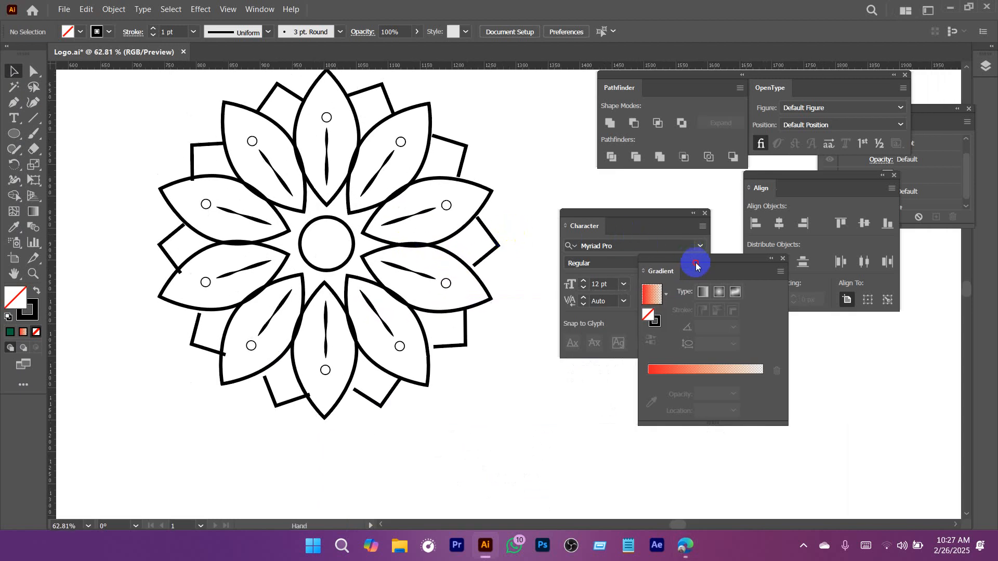
left_click_drag(697, 260, 772, 333)
left_click_drag(630, 213, 669, 198)
Group all parts of the mandala, move the group off the artboard to its left side, and deselect it.
scroll(484, 238, "down", 4)
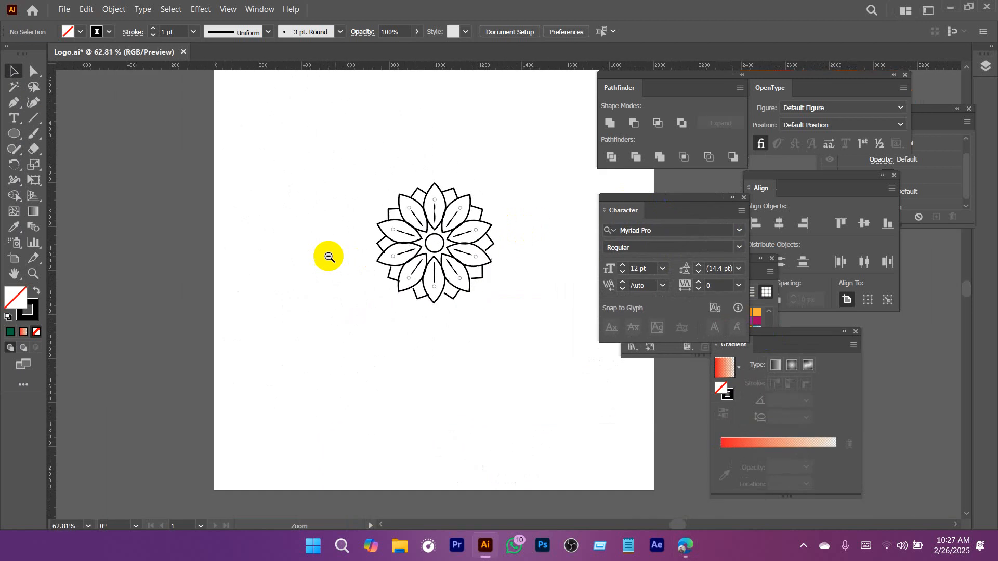
left_click_drag(336, 169, 490, 328)
scroll(490, 328, "up", 2)
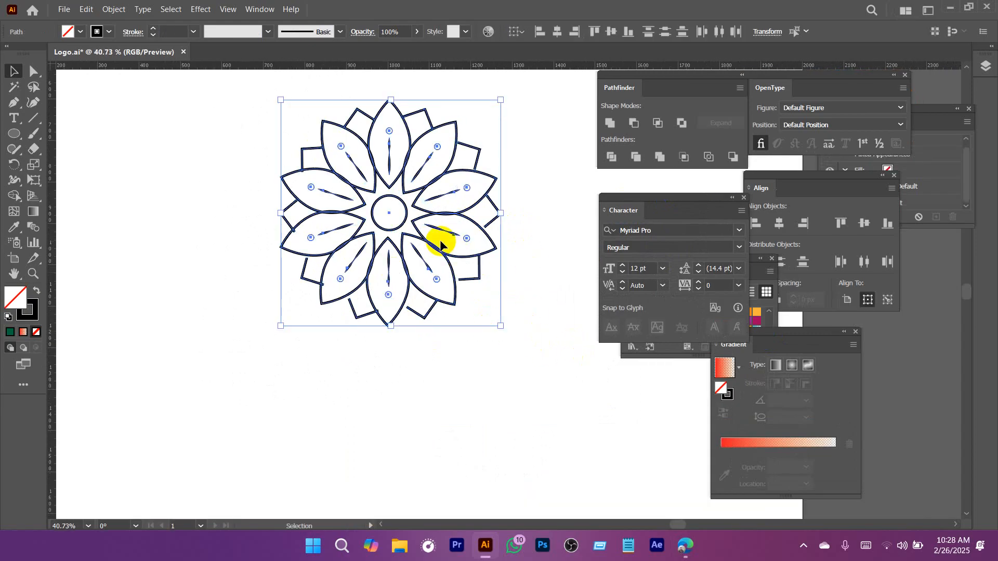
key("ctrl+g")
left_click_drag(445, 239, 449, 273)
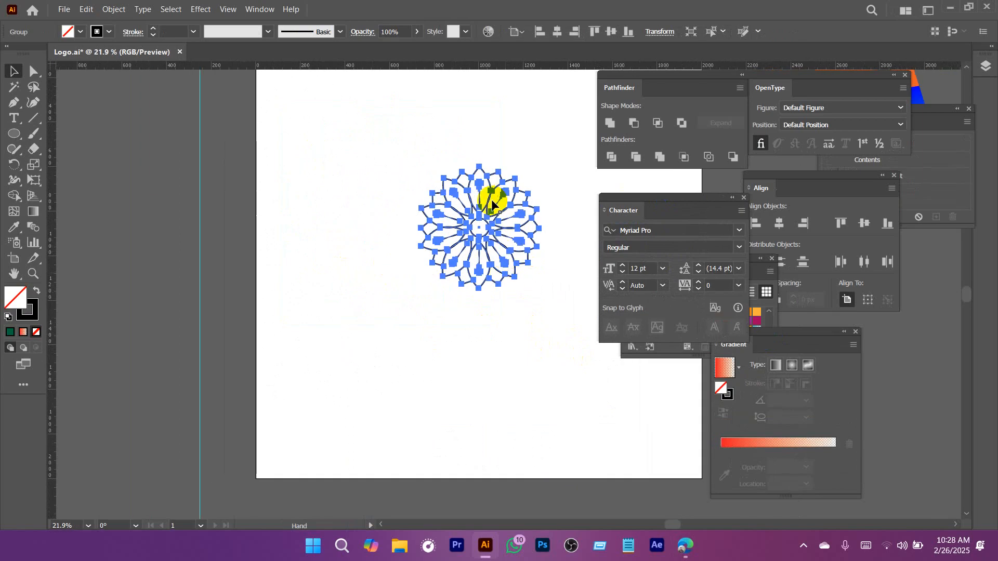
left_click_drag(474, 212, 133, 213)
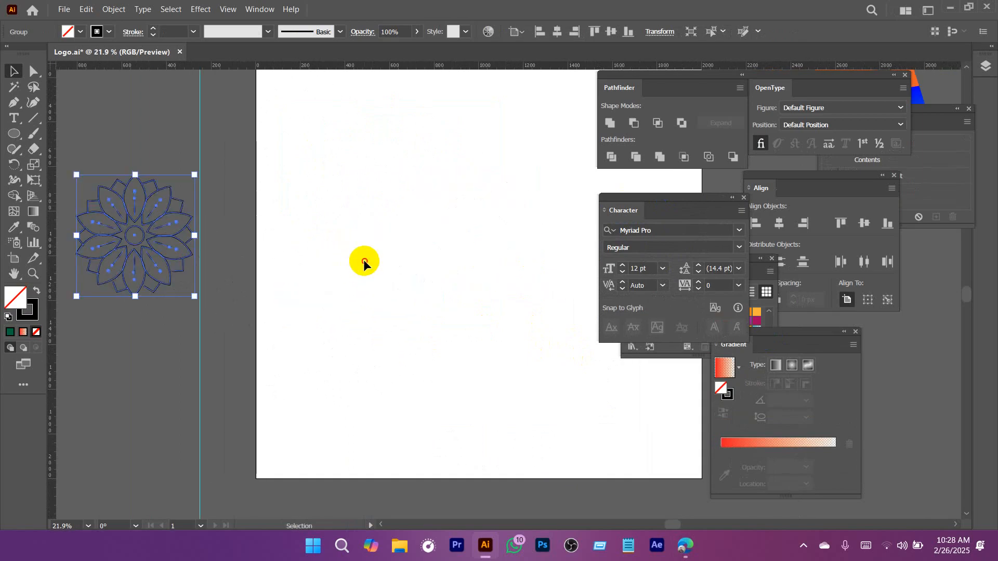
left_click(363, 260)
Switch to the browser and copy the Creative Fabrica decorative mandala image from the "mandala design" image results.
left_click_drag(426, 224, 319, 228)
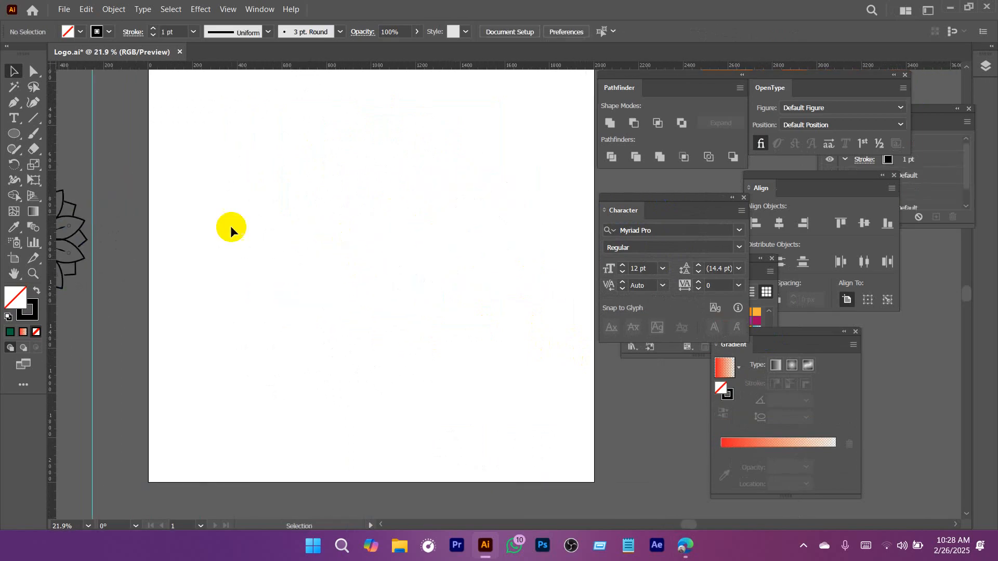
left_click(693, 545)
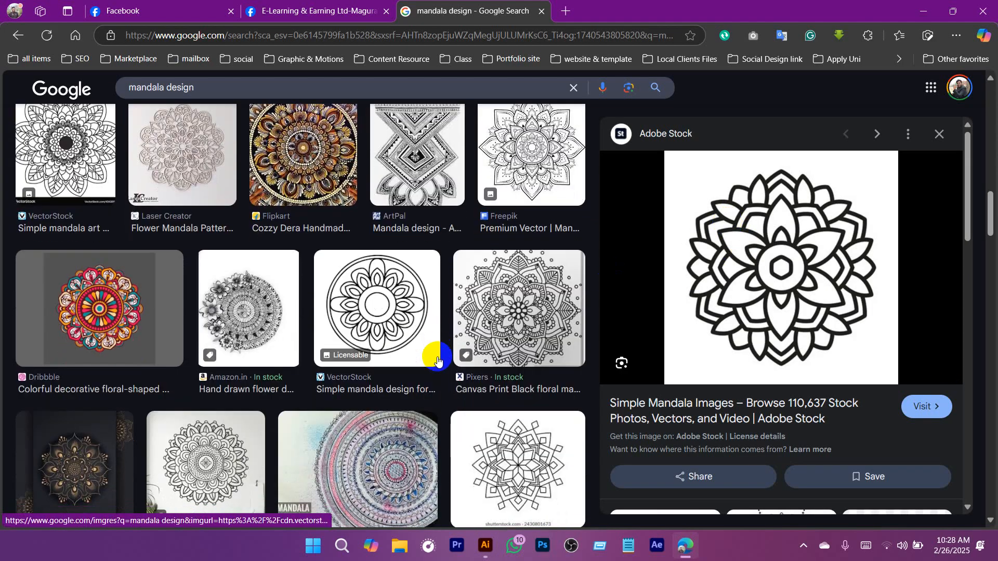
scroll(437, 360, "down", 15)
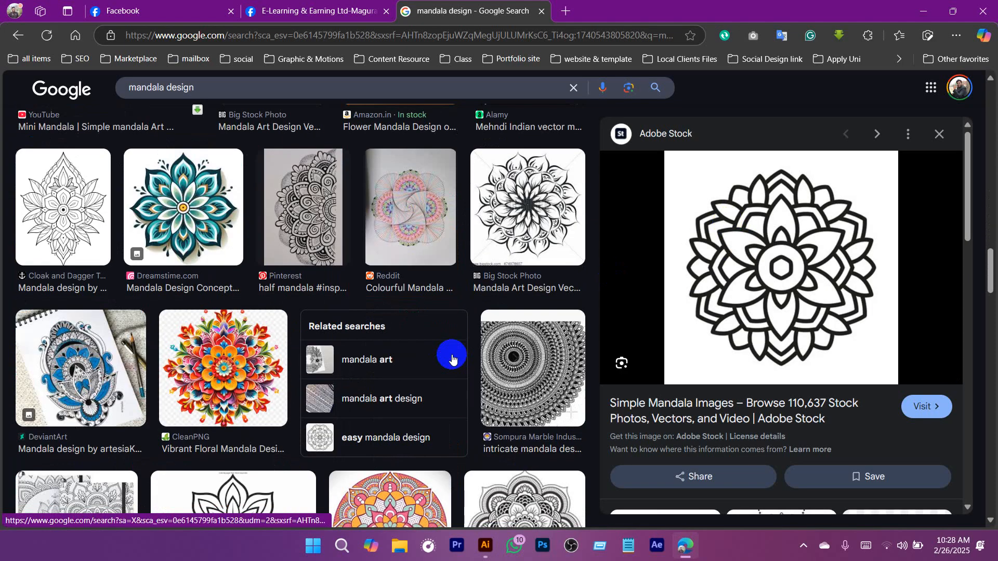
scroll(452, 359, "up", 2)
scroll(452, 359, "up", 1)
scroll(451, 359, "down", 6)
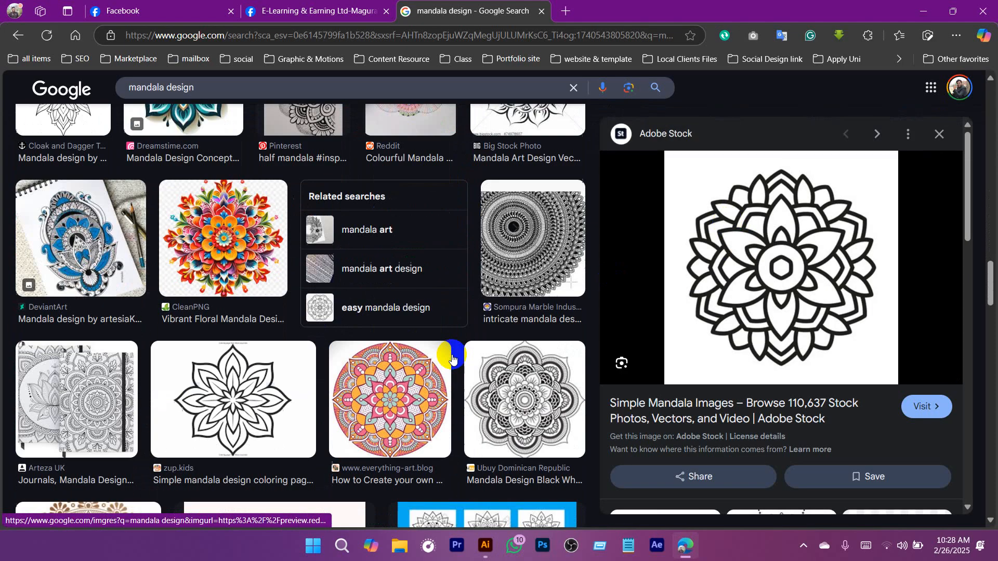
scroll(452, 359, "down", 5)
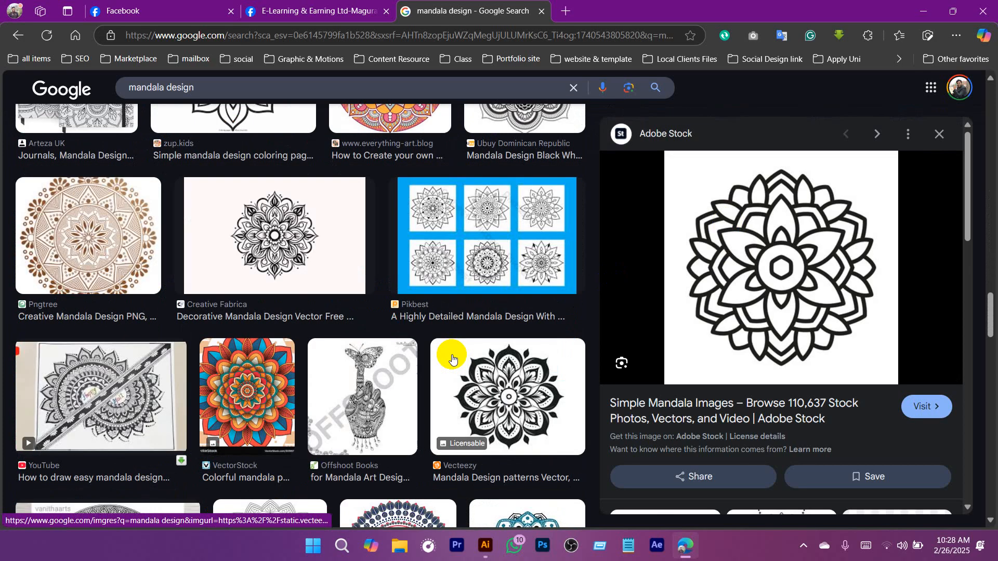
left_click(266, 236)
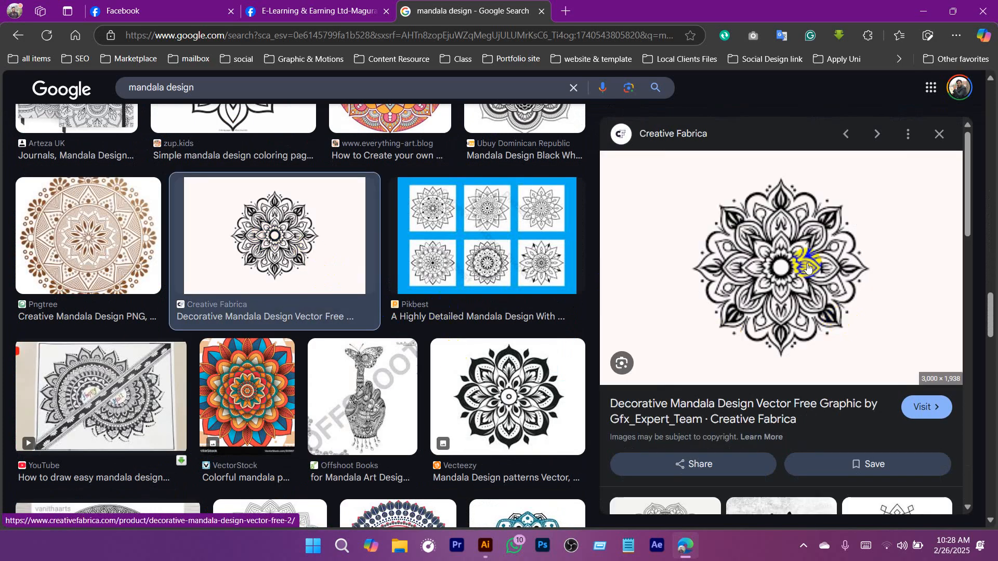
right_click(807, 266)
left_click(590, 292)
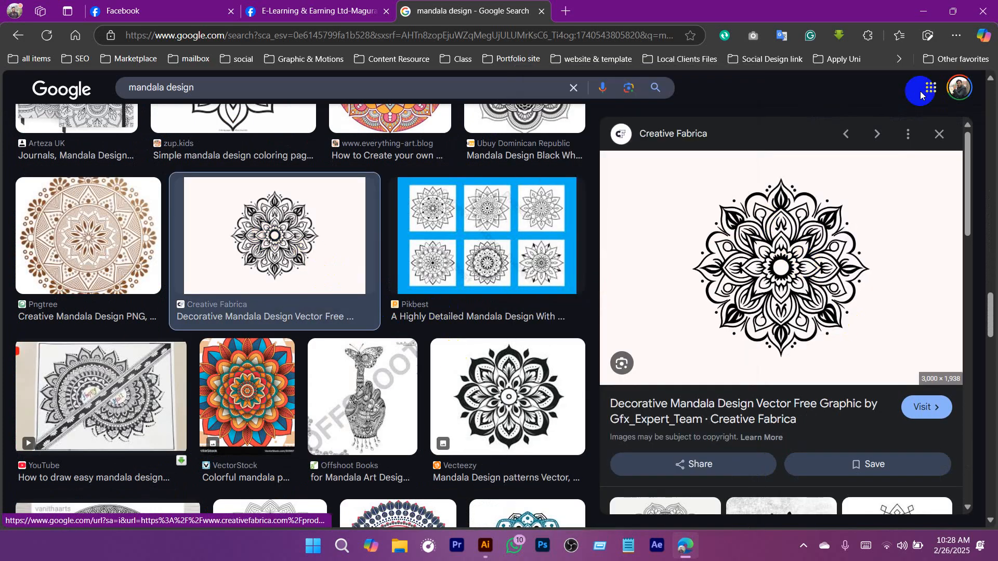
Switch back to Illustrator, paste the copied mandala image, and place it below the artboard near its lower-left corner.
left_click(923, 11)
key("ctrl+v")
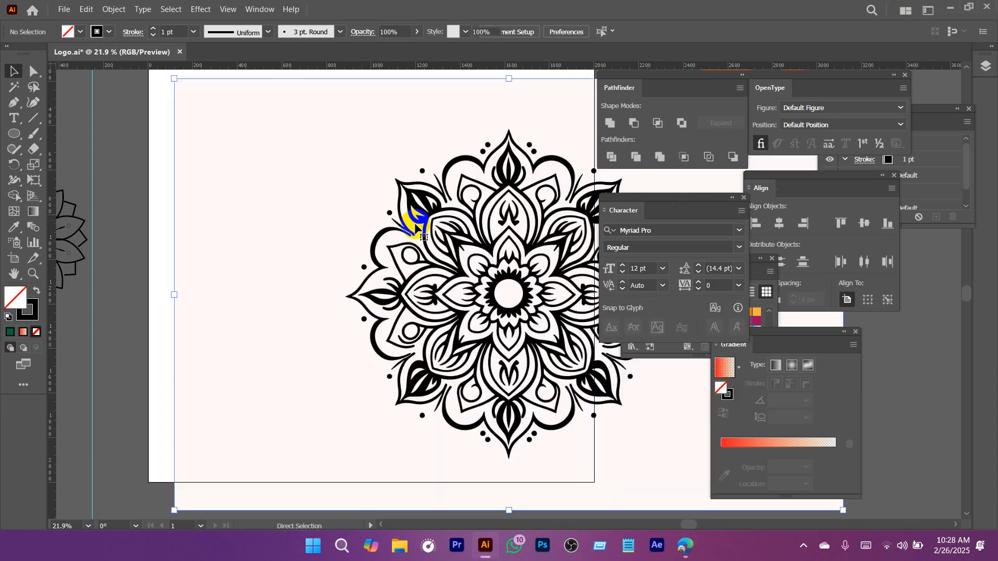
left_click_drag(448, 237, 321, 254)
left_click_drag(445, 265, 172, 439)
left_click_drag(397, 247, 472, 308)
left_click_drag(435, 275, 404, 330)
left_click_drag(337, 306, 308, 304)
Draw a small square with the Rectangle tool, rotate it 45° into a diamond, and fill it black.
right_click(18, 134)
left_click(78, 136)
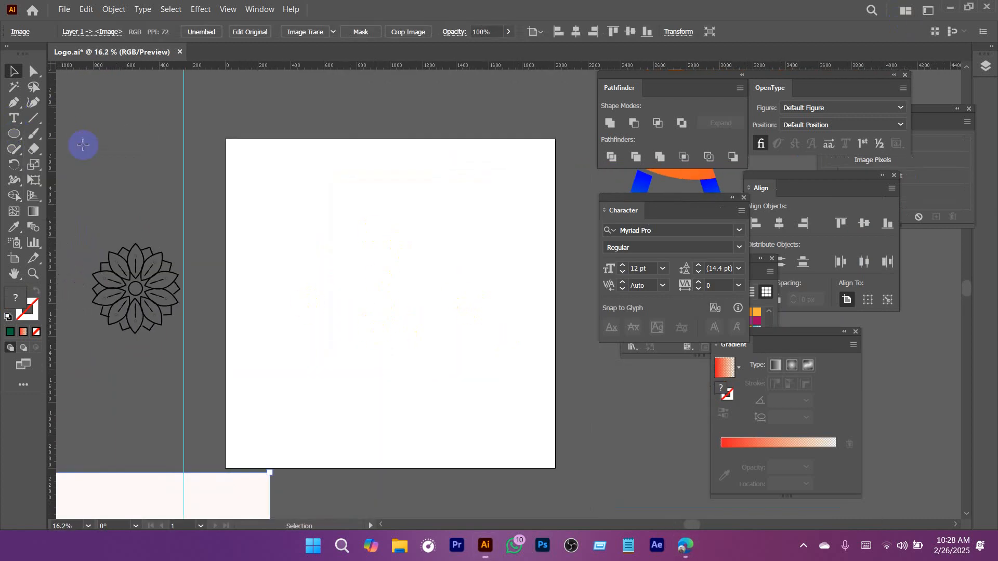
left_click_drag(331, 224, 355, 249)
scroll(349, 243, "up", 3)
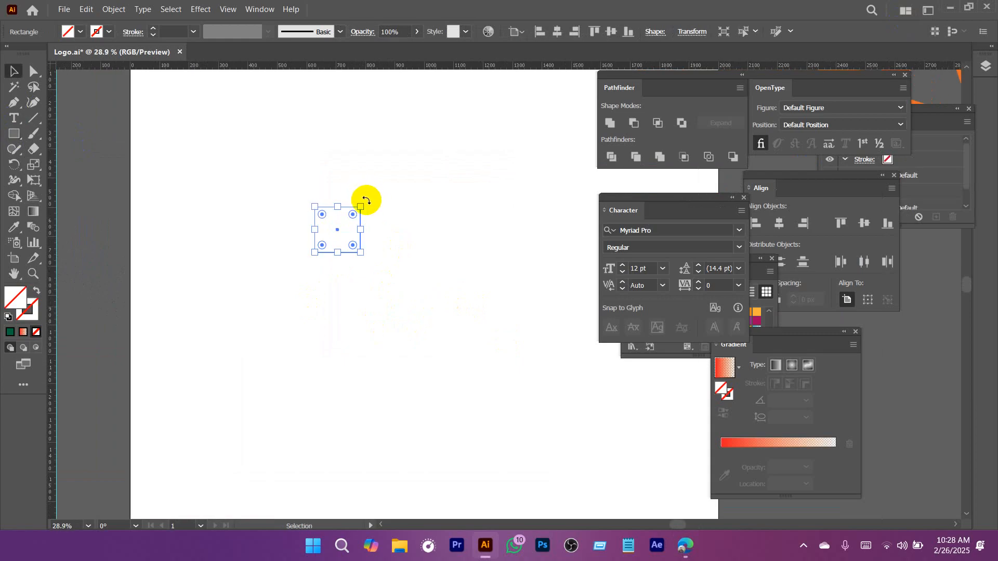
left_click_drag(363, 200, 391, 235)
left_click(81, 32)
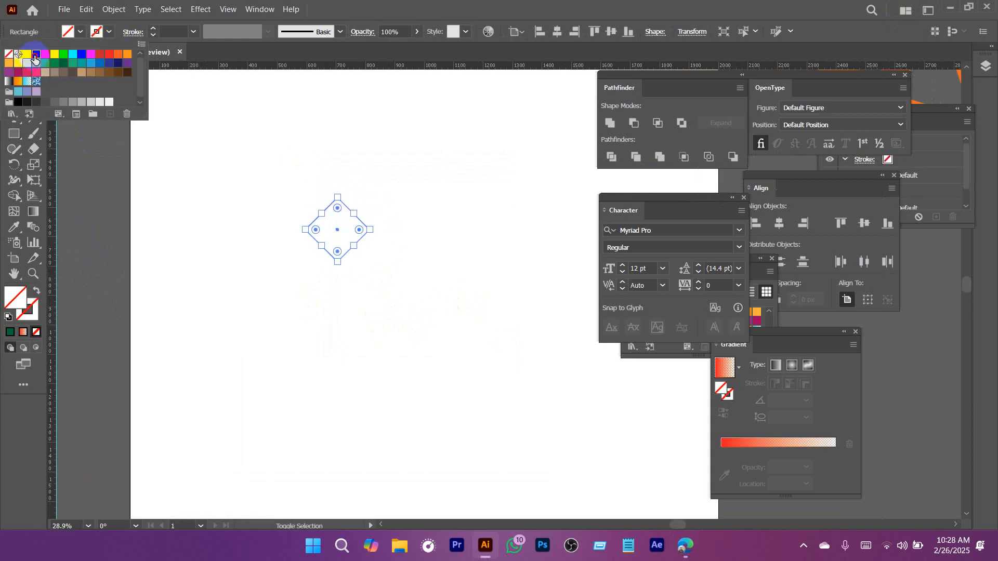
left_click(35, 59)
Draw a vertical line centered below the diamond and give it a 10 pt black stroke.
mouse_move(341, 259)
left_mouse_down()
mouse_move(336, 267)
mouse_move(340, 239)
mouse_move(349, 319)
left_mouse_up()
left_click(33, 118)
key("v")
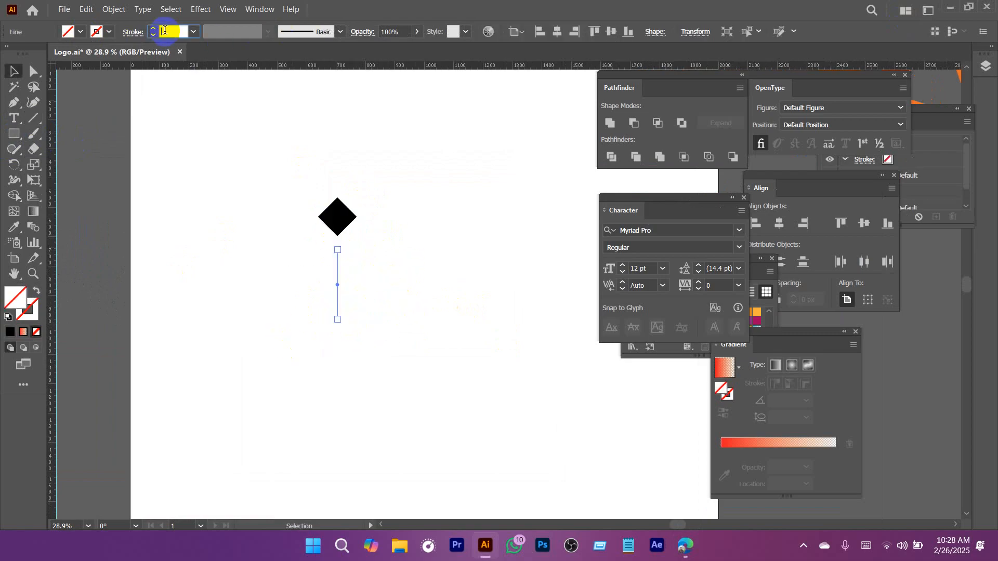
type("10")
key("Return")
left_click_drag(289, 134, 391, 323)
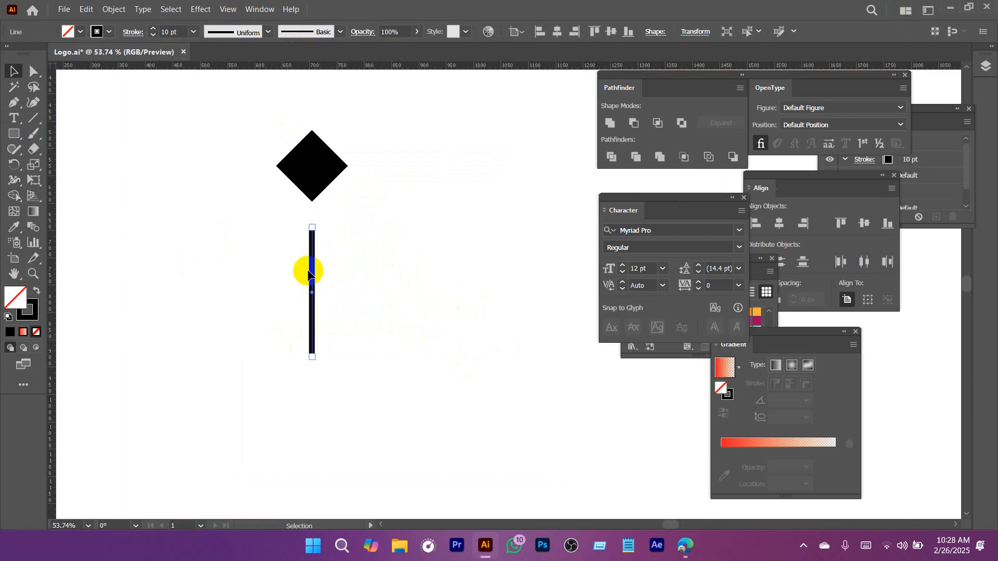
Move the vertical line up close to the diamond and shrink the diamond, keeping its lower corner in place.
left_click_drag(311, 269, 311, 249)
left_click(312, 138)
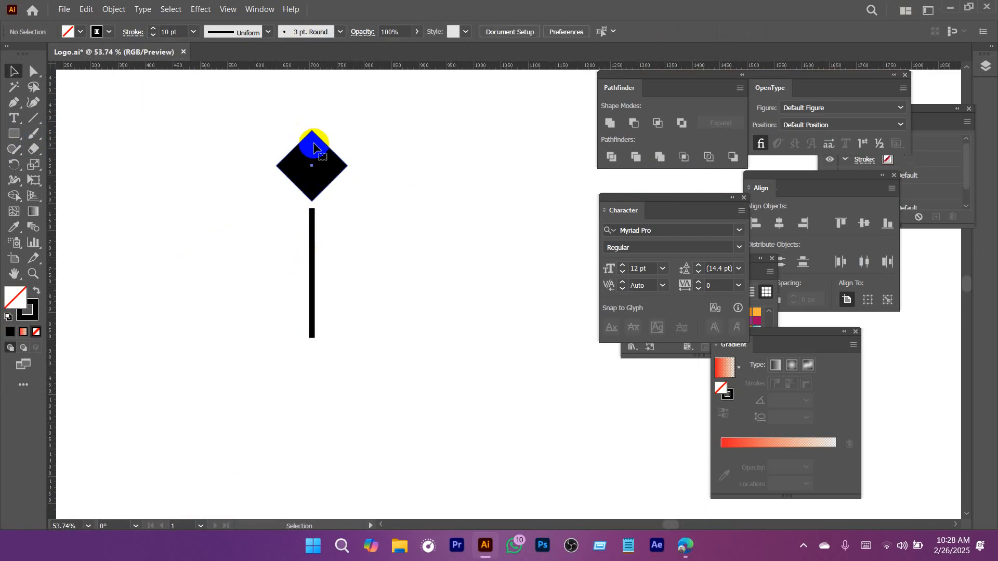
left_click_drag(313, 130, 314, 158)
Apply the elliptical width profile to the vertical line, set its stroke to 30 pt, and deselect it.
left_click_drag(366, 246, 270, 309)
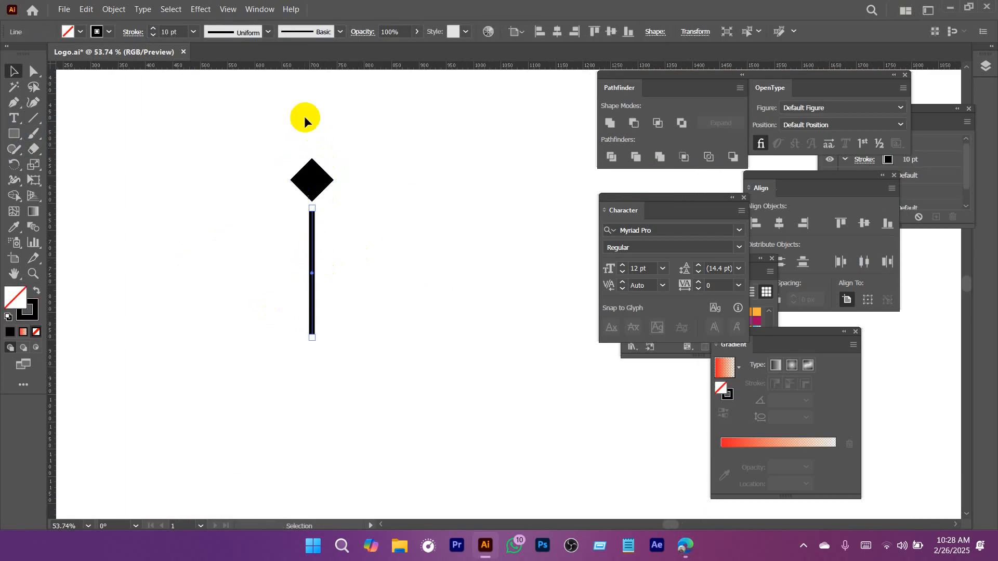
left_click(238, 34)
left_click(220, 78)
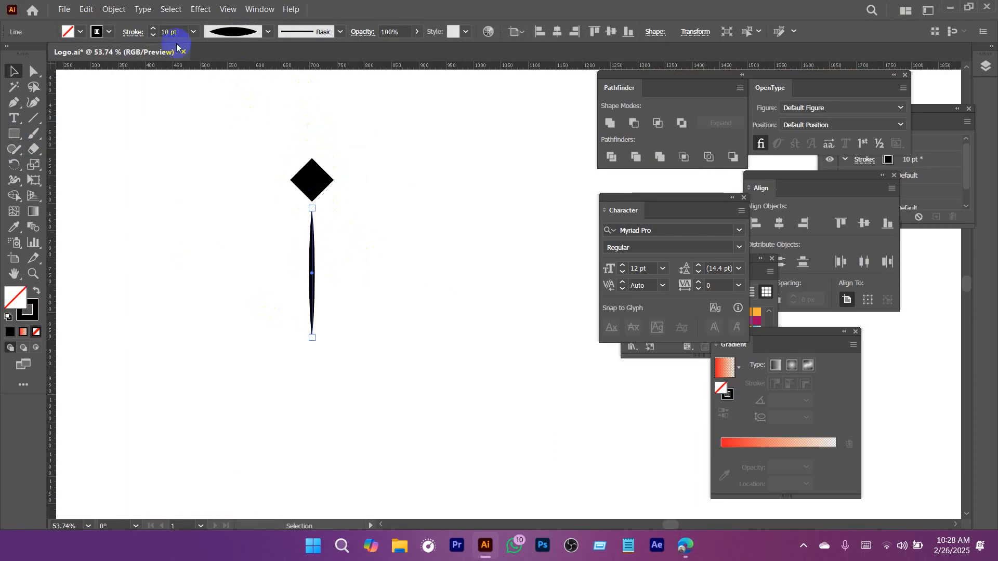
key("Return")
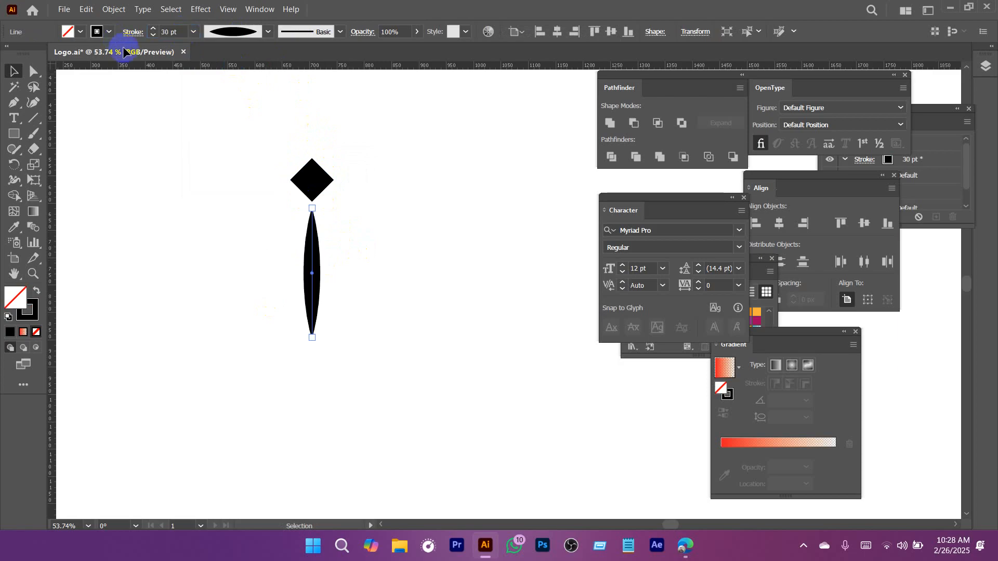
left_click(377, 314)
Draw a narrow upright ellipse beside the motif and give it the diamond's black fill using the Eyedropper.
left_click(70, 164)
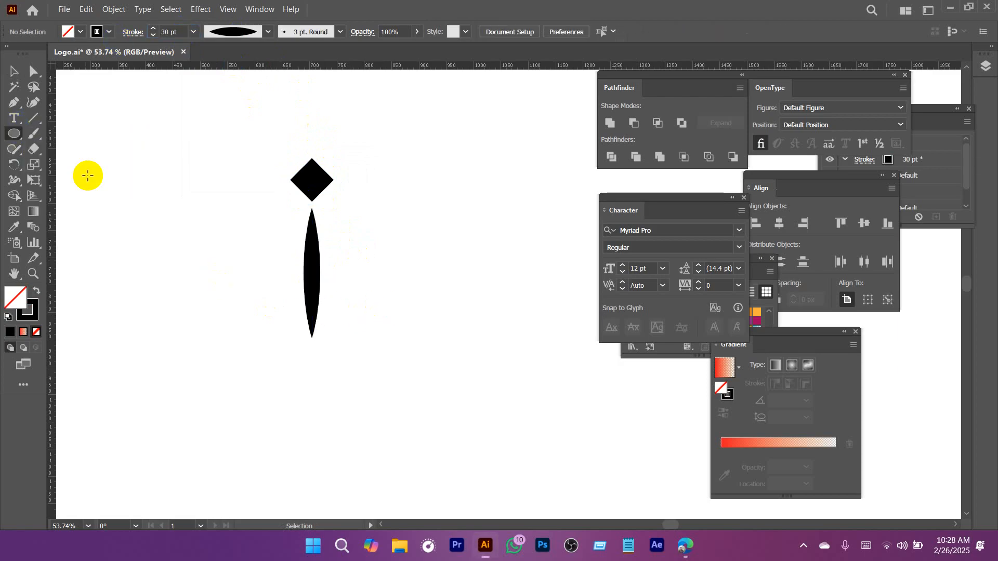
left_click_drag(123, 134, 203, 286)
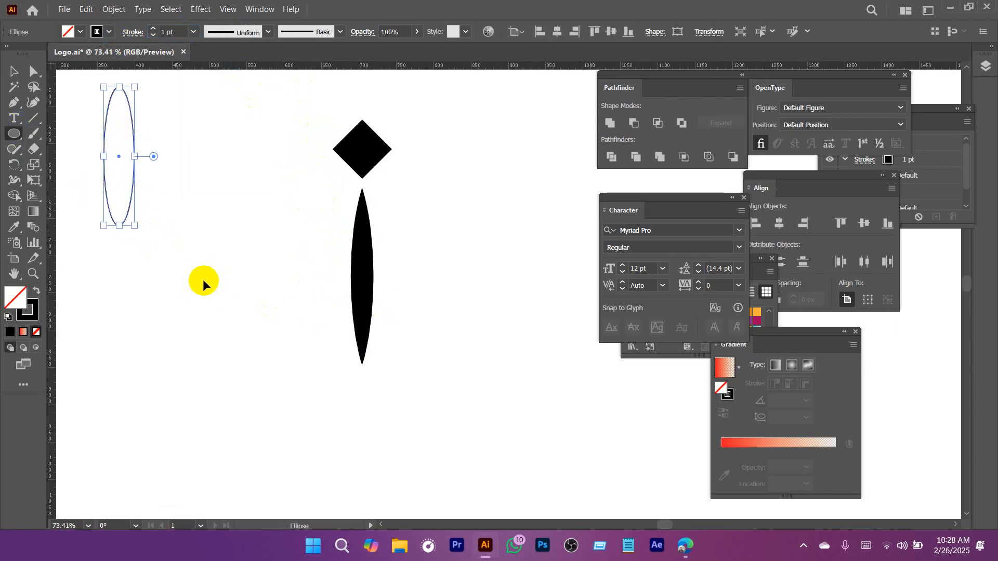
key("v")
left_click(231, 286)
left_click_drag(177, 236, 263, 276)
left_click_drag(169, 97, 286, 308)
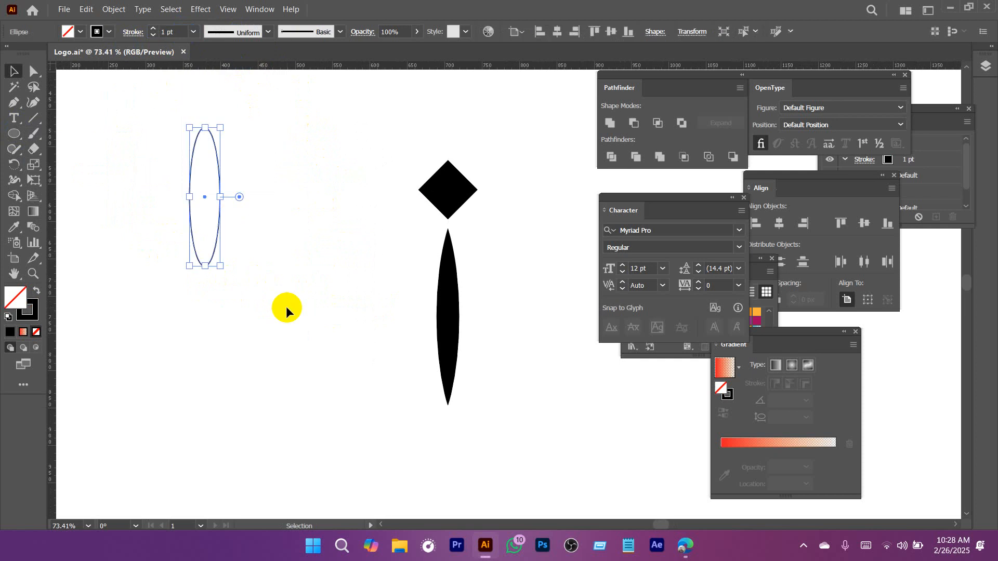
key("i")
left_click(450, 196)
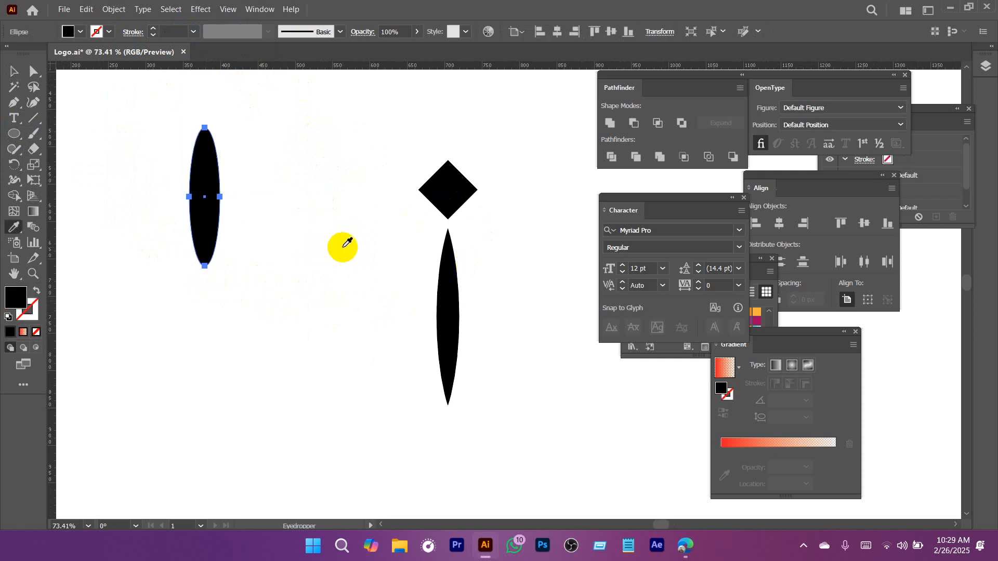
Convert the narrow ellipse's top and bottom anchor points to corners and scale the shape to about half size.
key("v")
key("a")
left_click_drag(201, 118, 209, 297)
left_click(98, 31)
key("v")
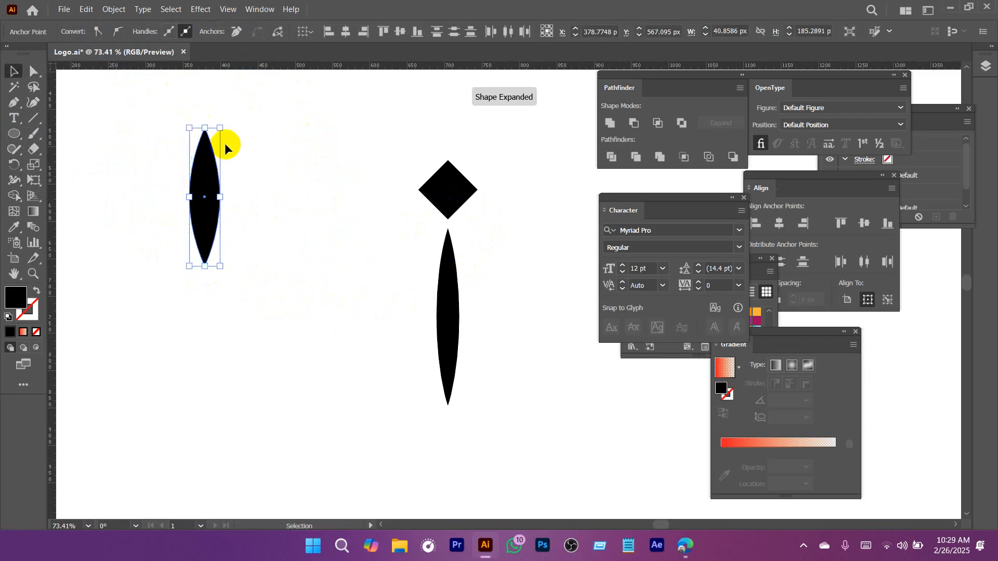
left_click_drag(218, 128, 207, 196)
Place the pointed shape as a tilted leaf right of the stem, with a copy angled oppositely on its left.
left_click_drag(196, 234, 503, 272)
left_click_drag(479, 303, 412, 346)
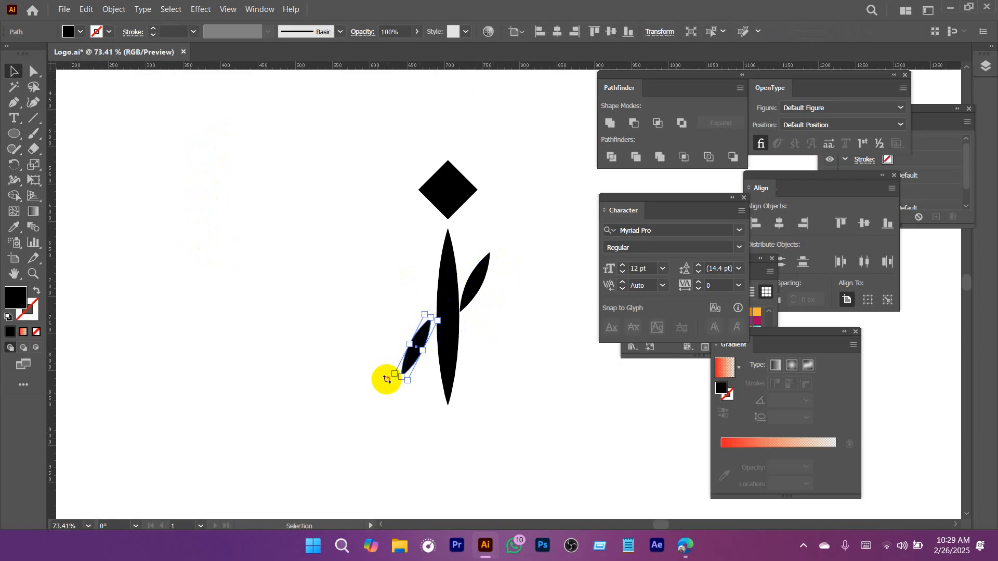
left_click_drag(387, 378, 386, 221)
left_click_drag(416, 353, 416, 340)
left_click(541, 341)
Draw a short horizontal line above the diamond with the Line Segment tool and set its stroke to 5 pt.
scroll(446, 372, "down", 3)
scroll(397, 267, "up", 3)
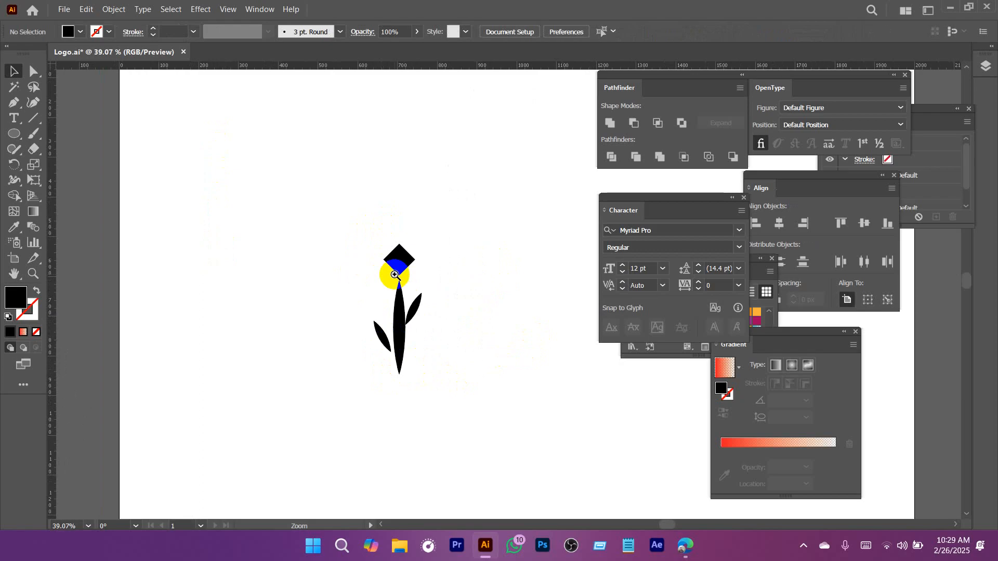
left_click(34, 119)
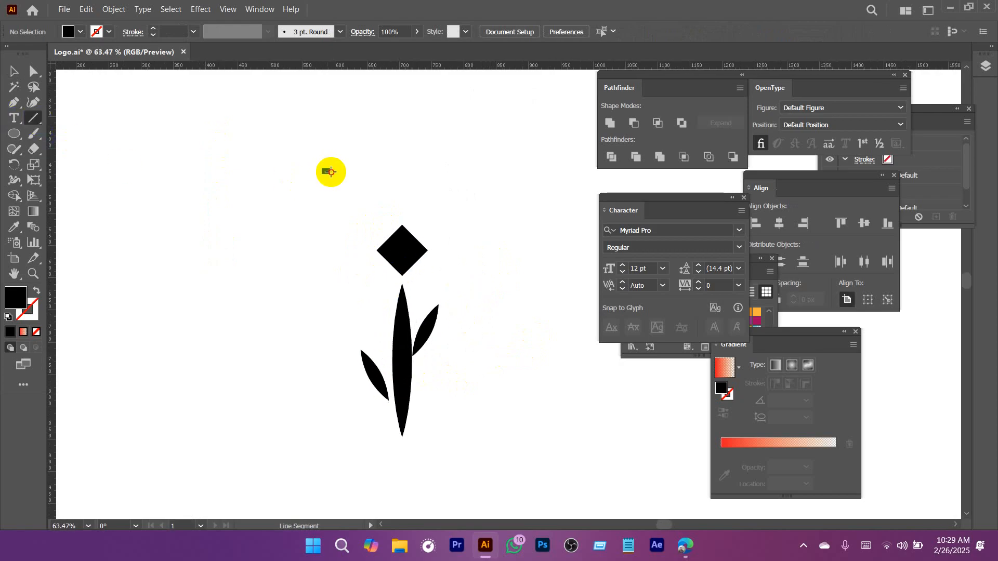
left_click_drag(325, 171, 380, 171)
left_click(171, 31)
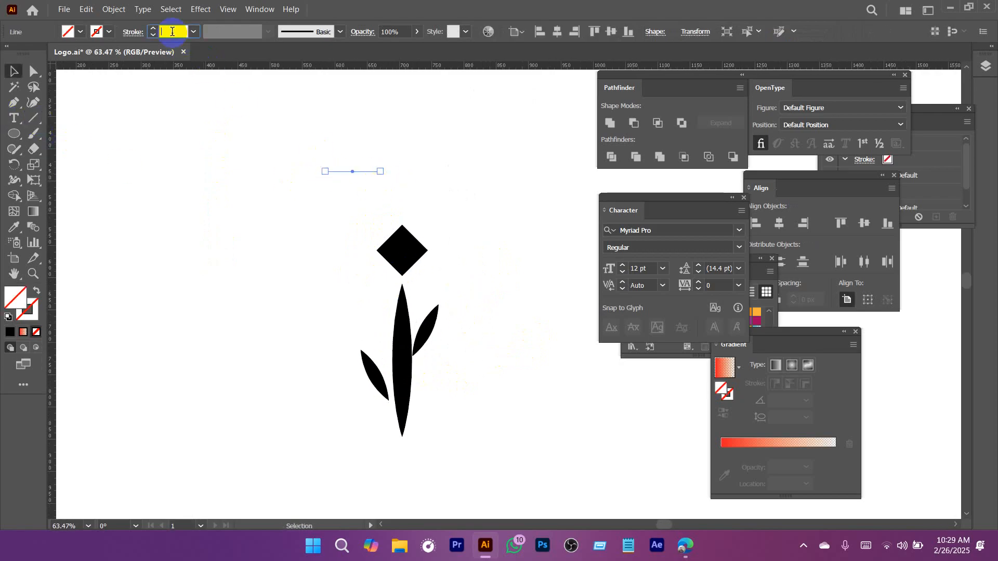
type("5")
key("Return")
left_click(26, 208)
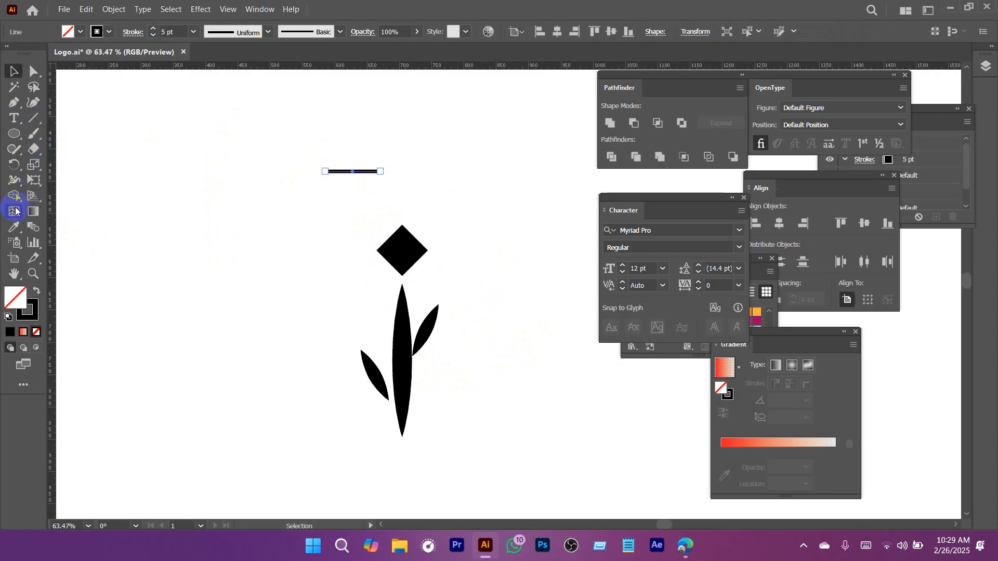
Twirl the short line above the diamond into a spiral curl with the Twirl tool.
left_click(14, 180)
left_click(70, 214)
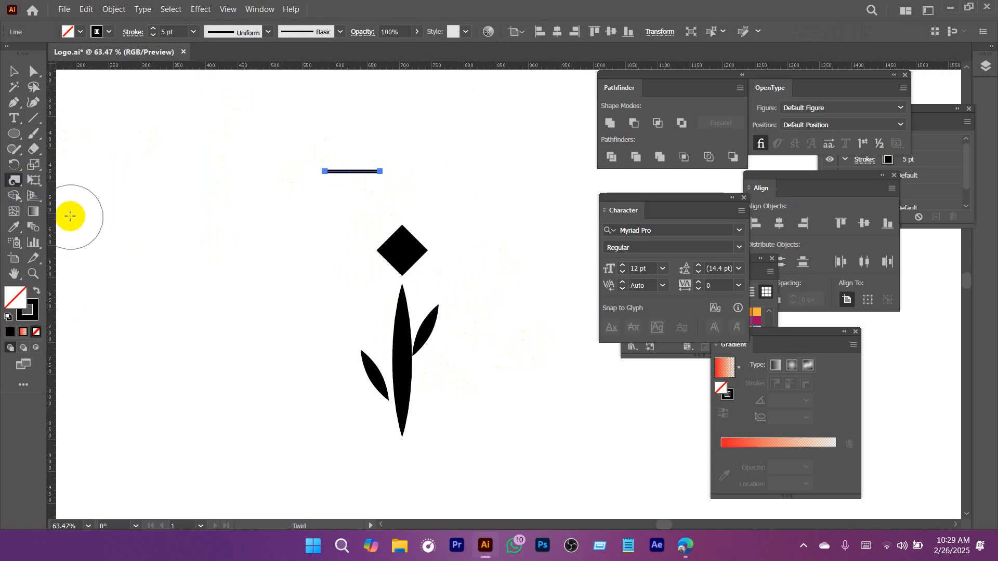
left_click_drag(338, 177, 338, 180)
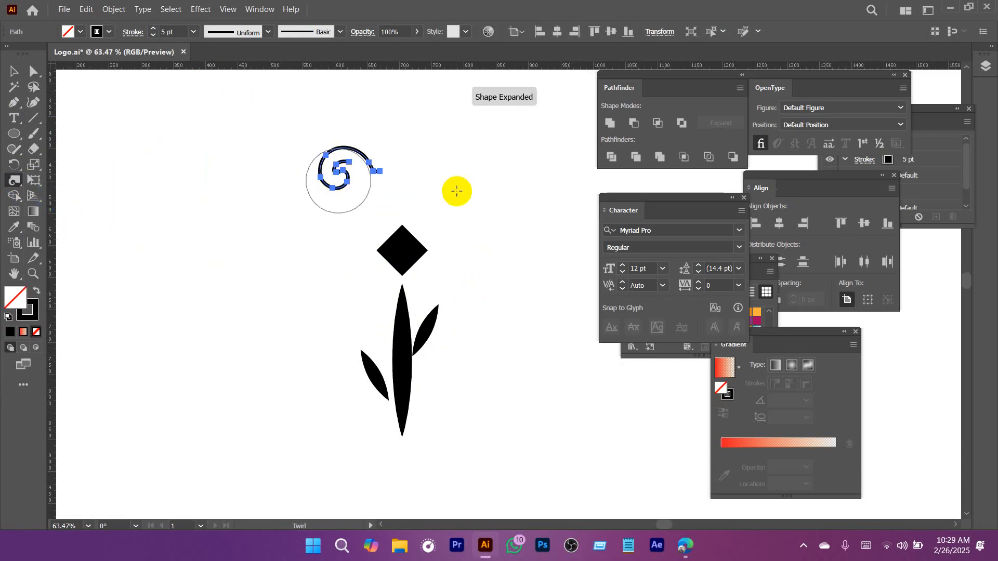
key("v")
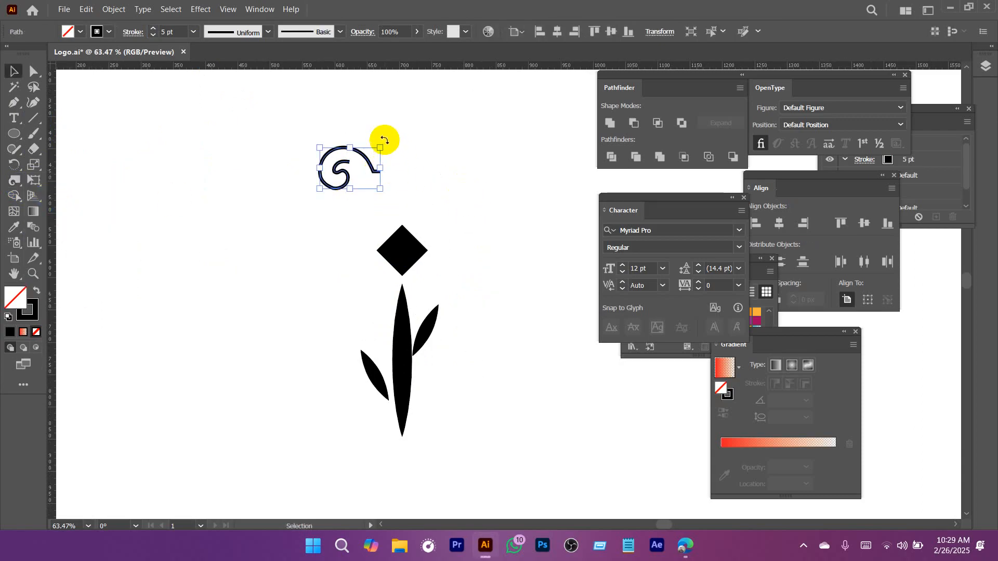
Rotate the spiral curl upright, scale it down and place it on the diamond's upper tip.
left_click_drag(385, 140, 367, 208)
left_click_drag(350, 138, 359, 161)
left_click_drag(350, 176, 402, 208)
left_click(487, 267)
left_click_drag(506, 281, 422, 296)
left_click_drag(528, 347, 437, 263)
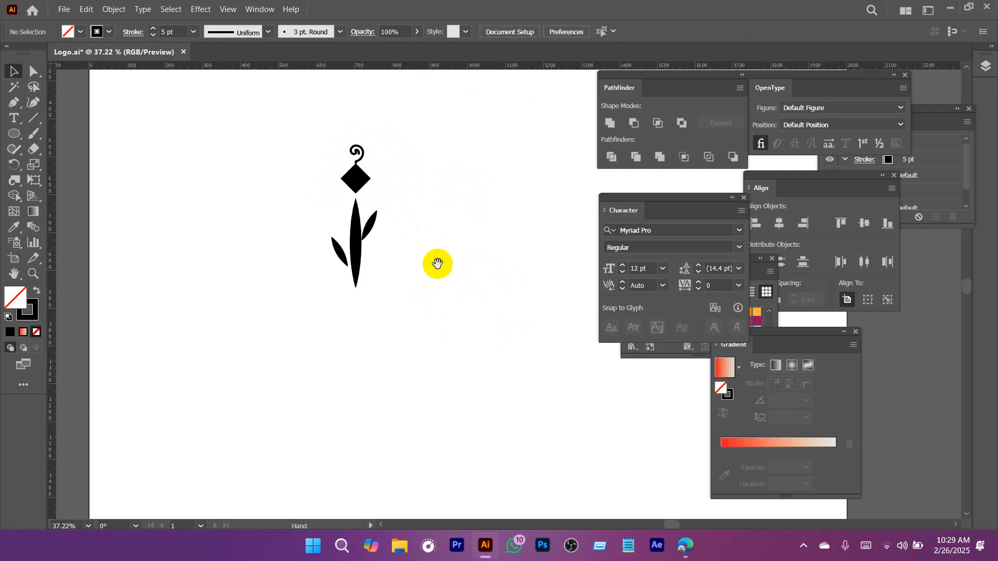
Select the curl, diamond, stem and both leaves and group them into one motif.
left_click_drag(354, 241, 388, 282)
left_click_drag(488, 285, 392, 291)
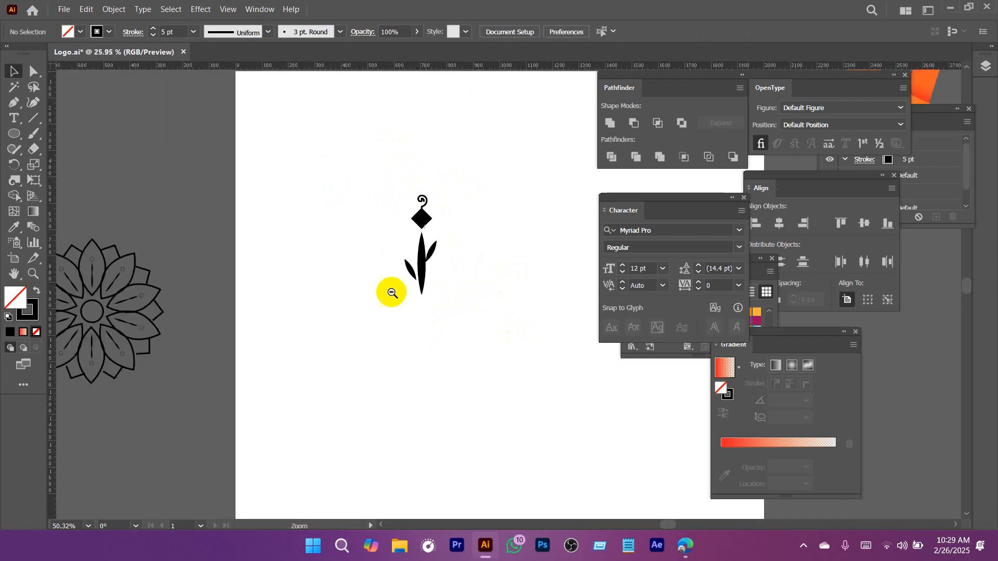
left_click_drag(352, 172, 522, 383)
left_click(482, 320)
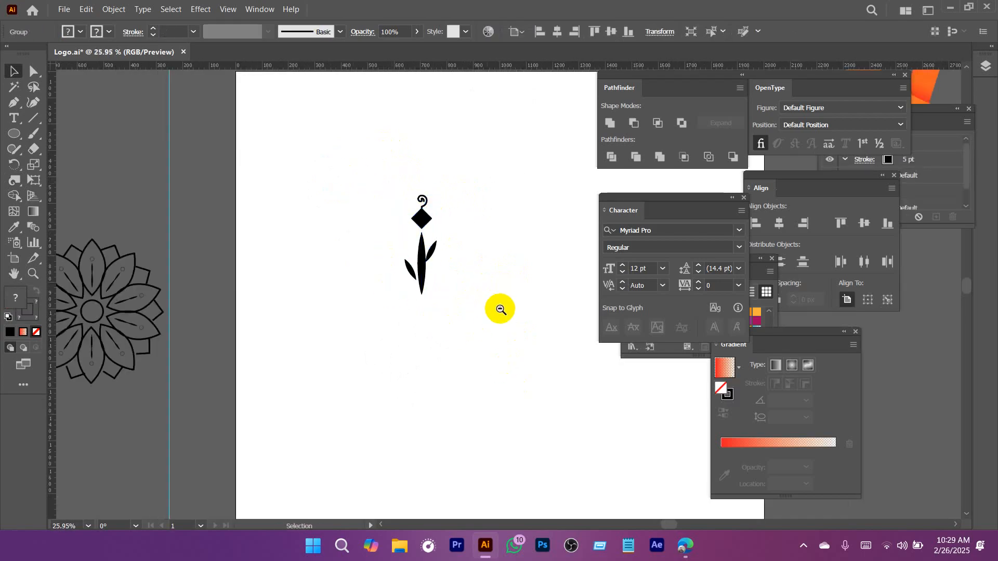
left_click_drag(501, 310, 464, 320)
left_click_drag(466, 321, 392, 237)
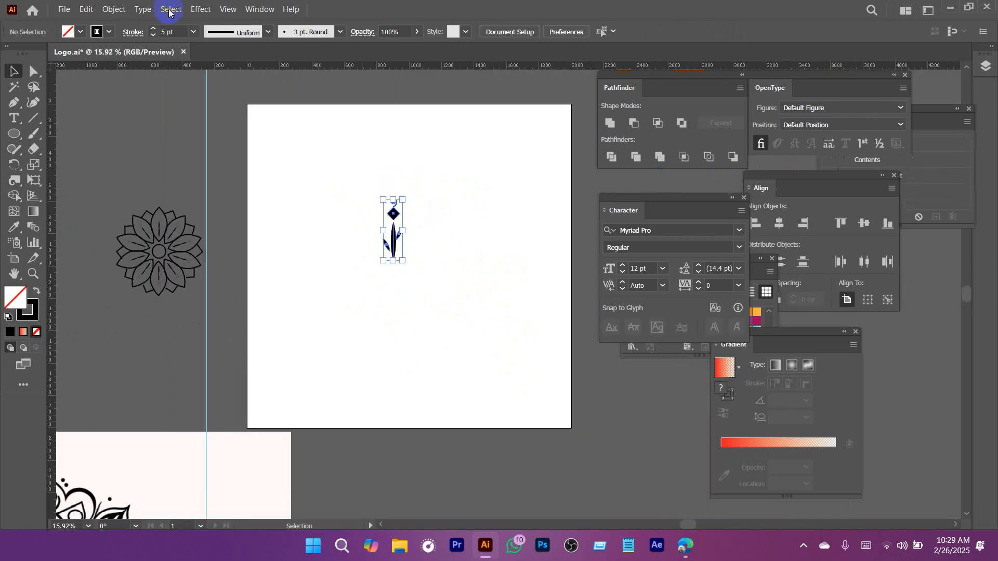
left_click(115, 9)
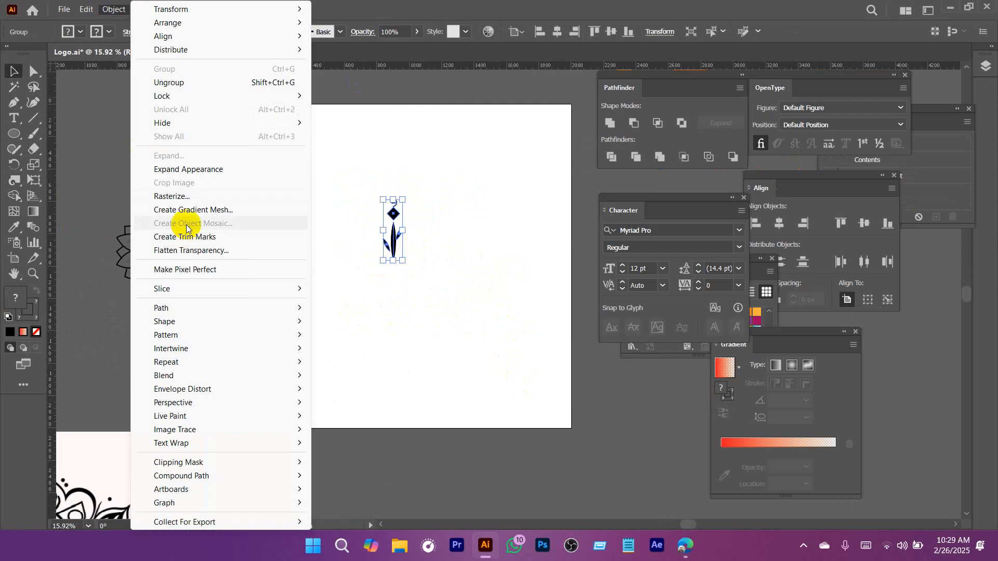
mouse_move(194, 10)
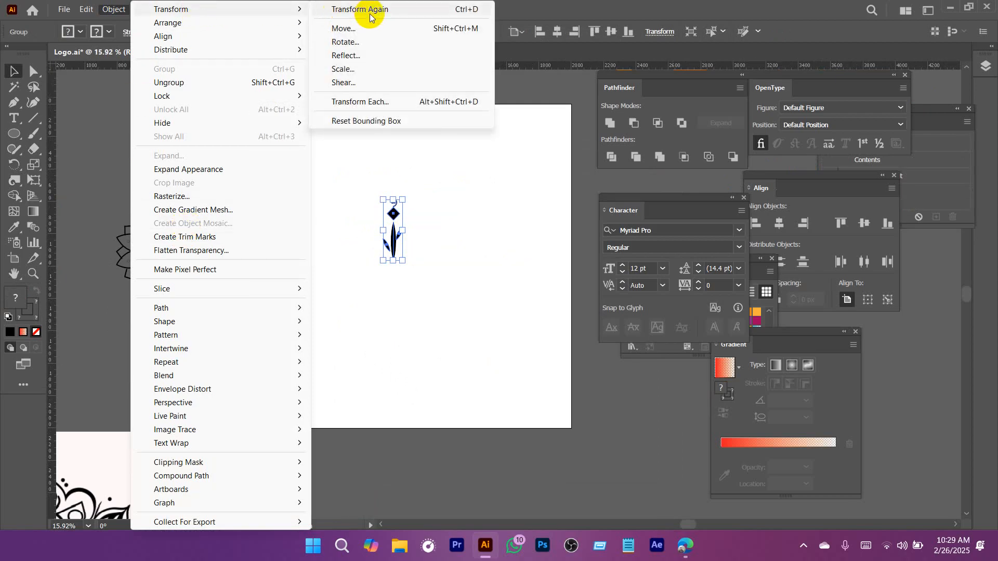
left_click(112, 14)
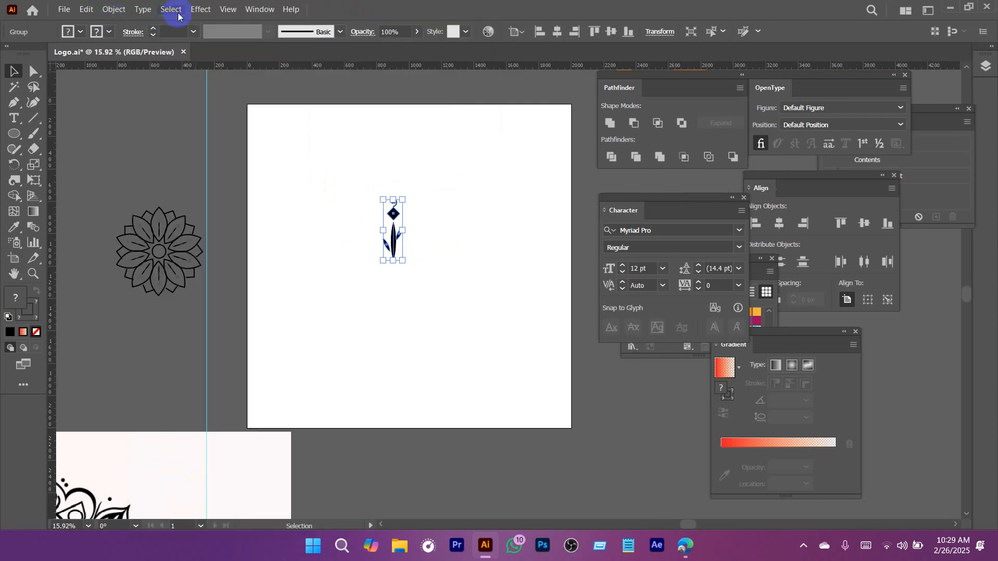
left_click(207, 11)
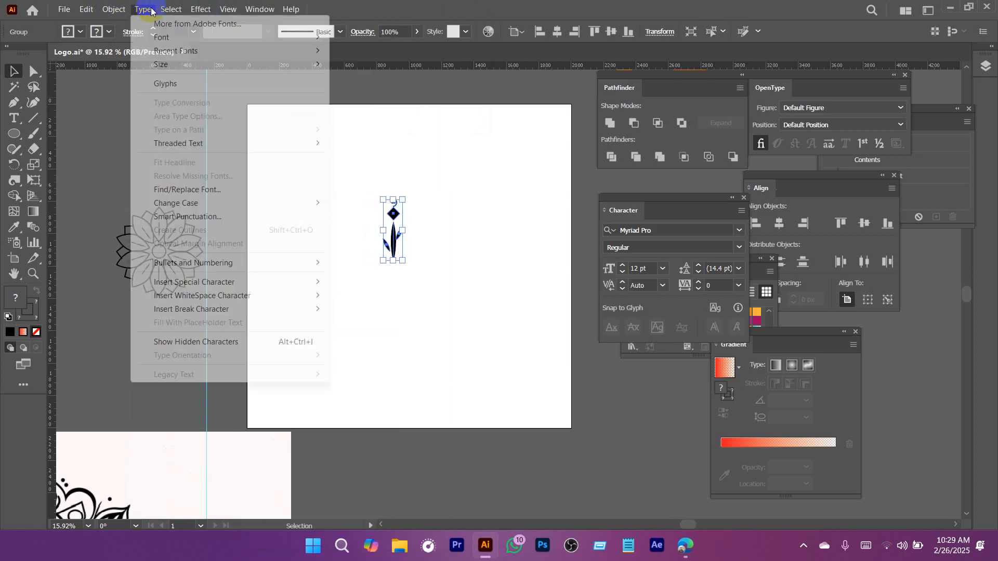
mouse_move(114, 9)
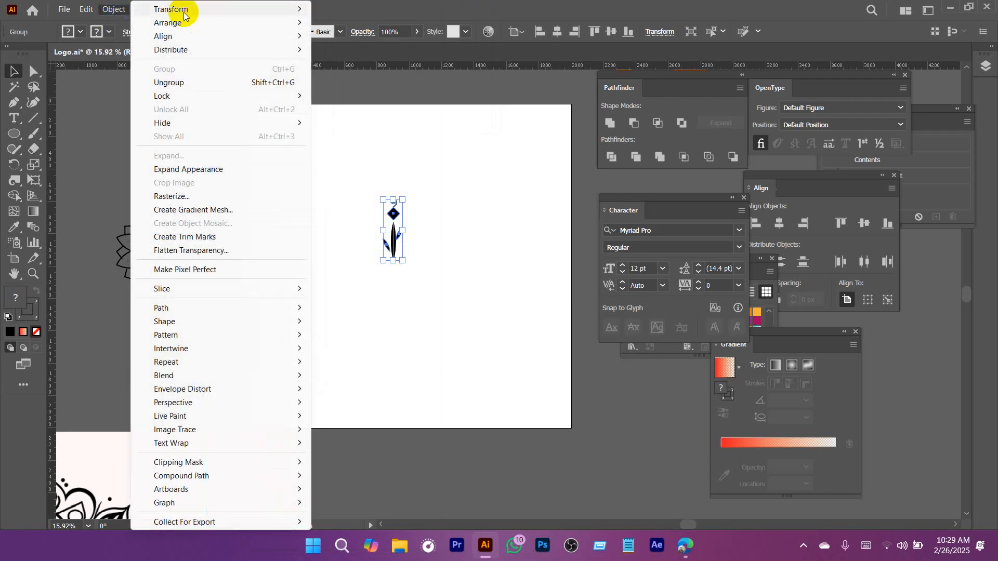
mouse_move(208, 9)
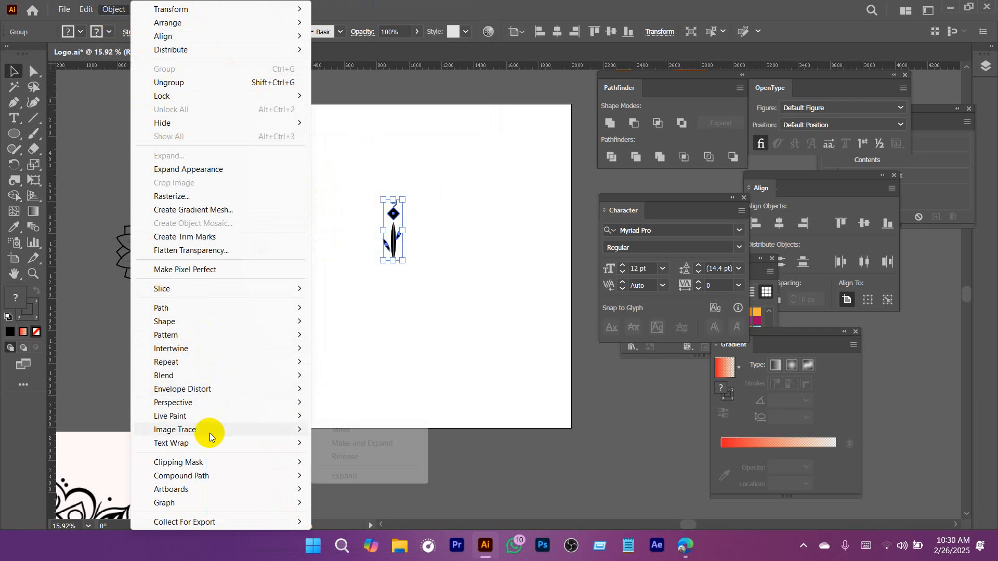
mouse_move(232, 313)
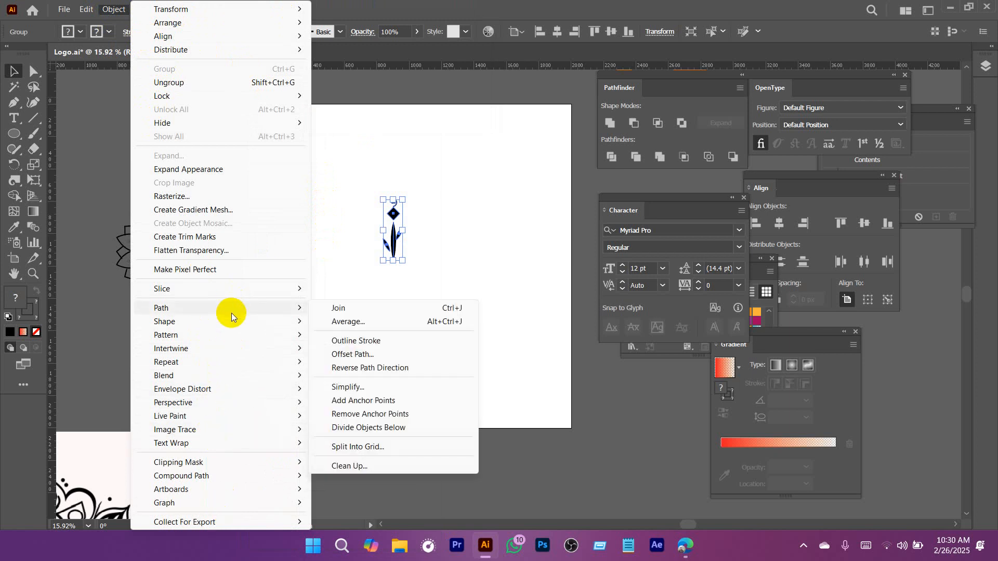
left_click_drag(362, 140, 447, 319)
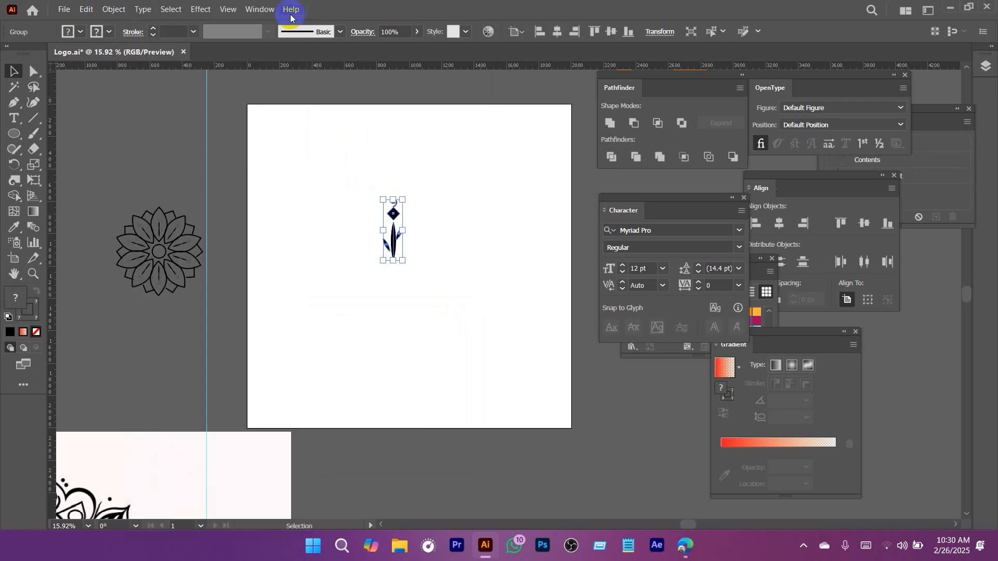
Show the Transform panel and move it beside the Pathfinder panel.
left_click(260, 8)
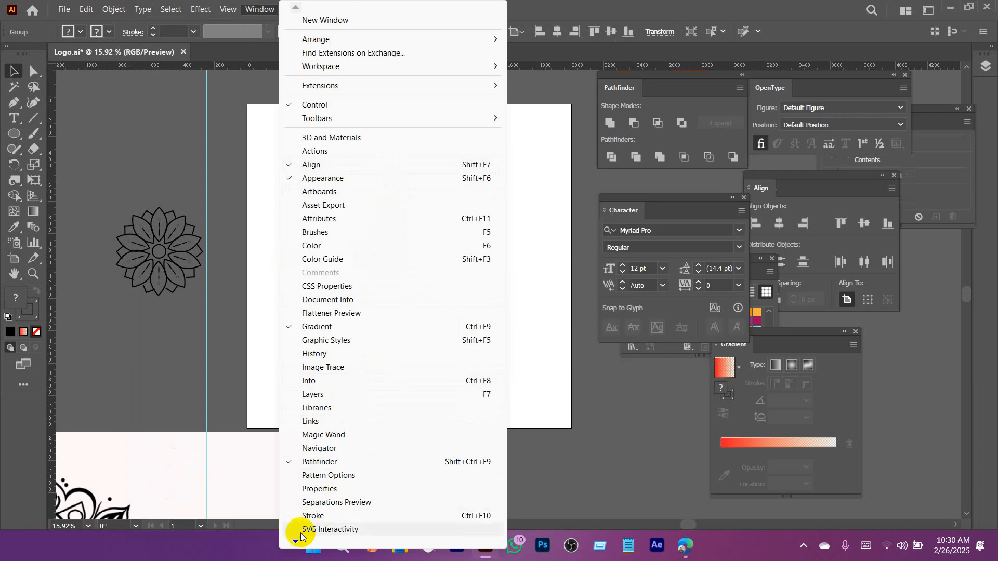
mouse_move(296, 539)
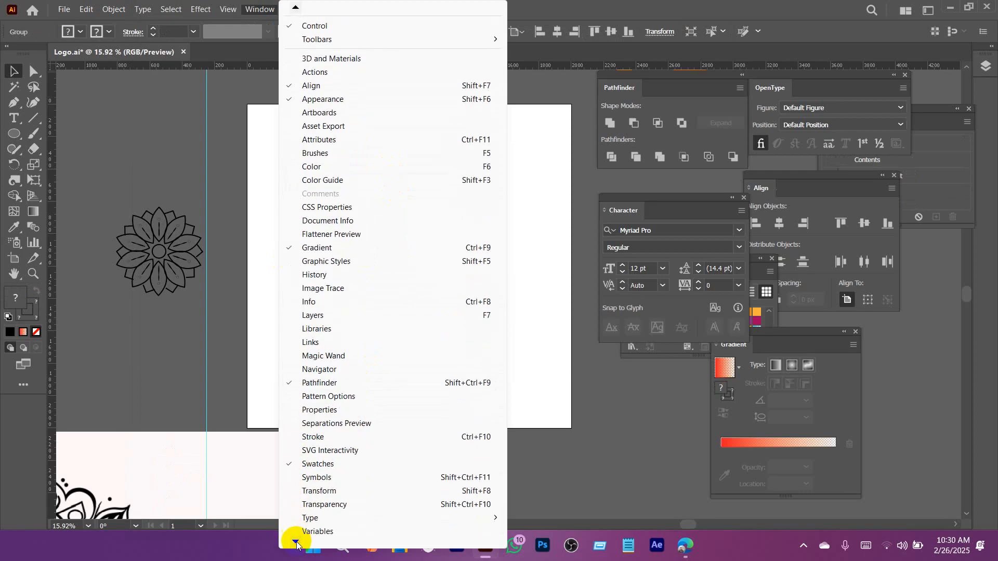
left_click(327, 473)
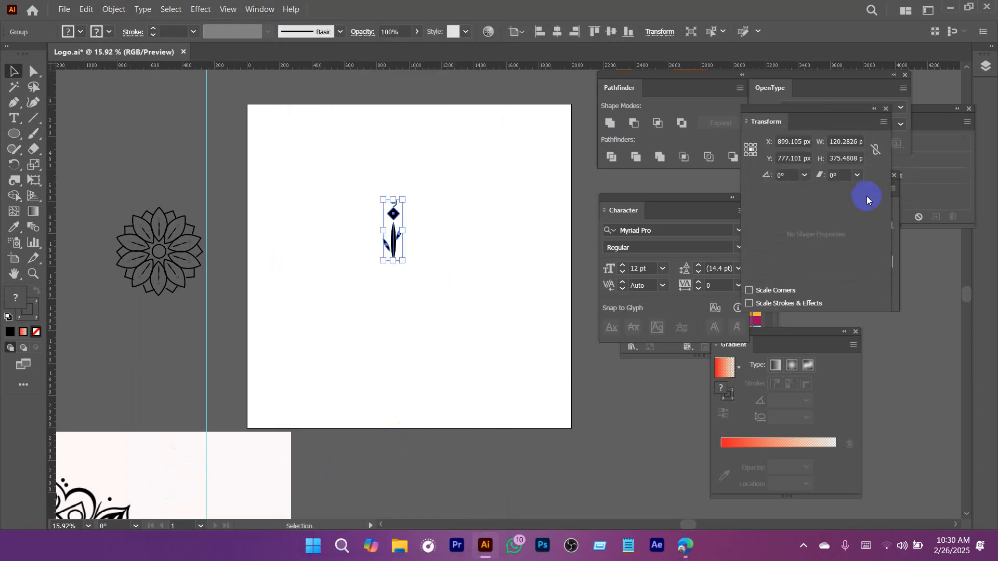
left_click_drag(816, 108, 721, 76)
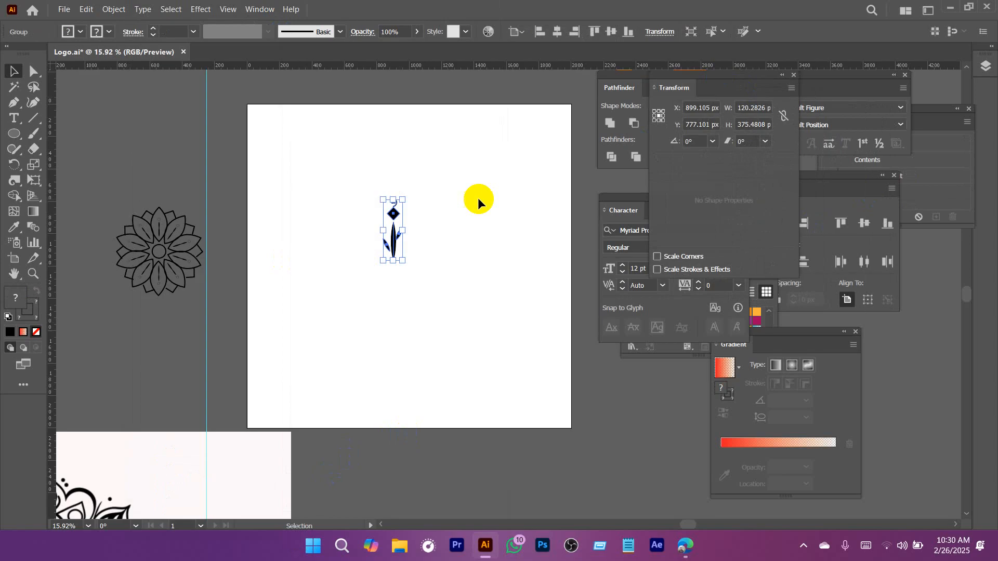
left_click(201, 10)
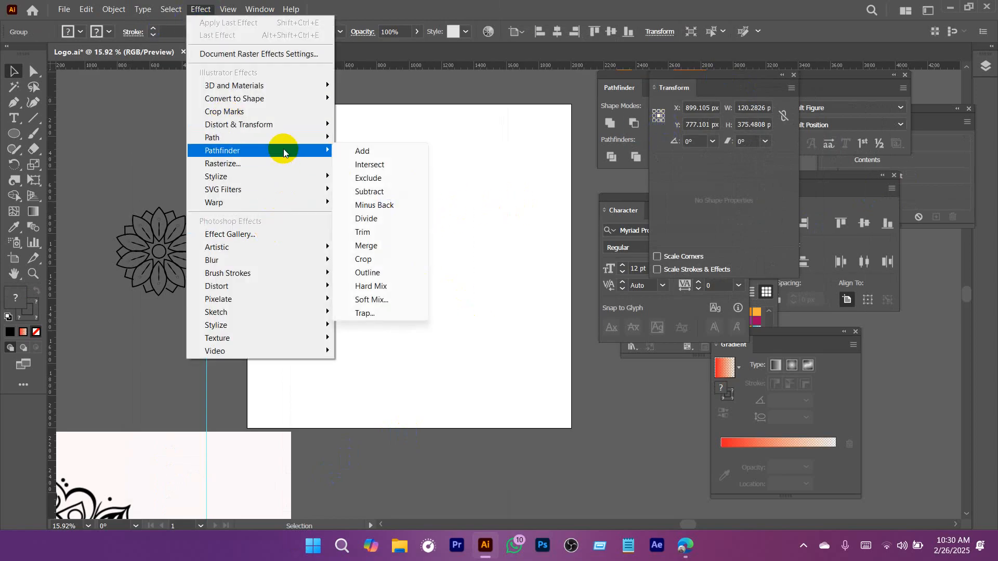
mouse_move(288, 140)
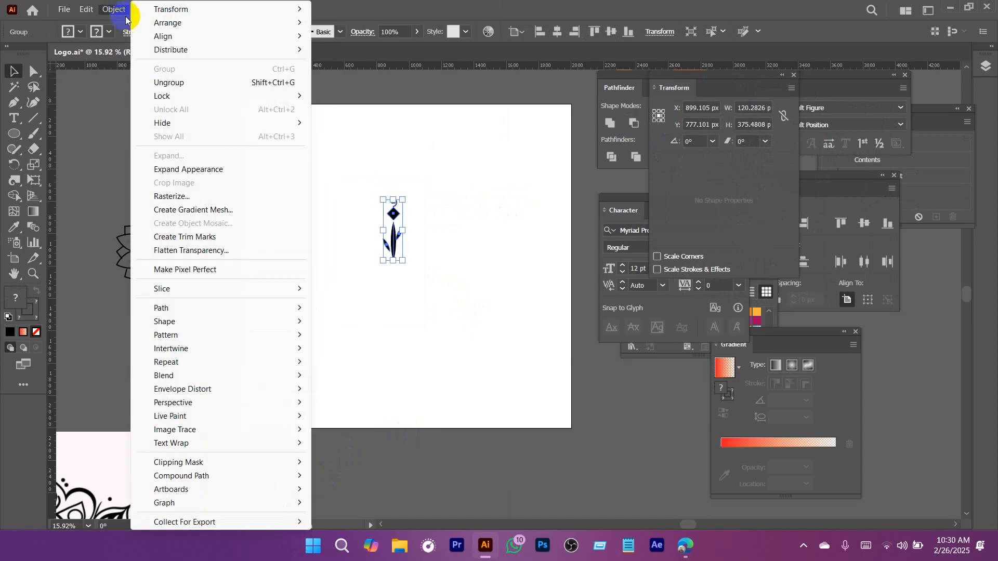
mouse_move(227, 376)
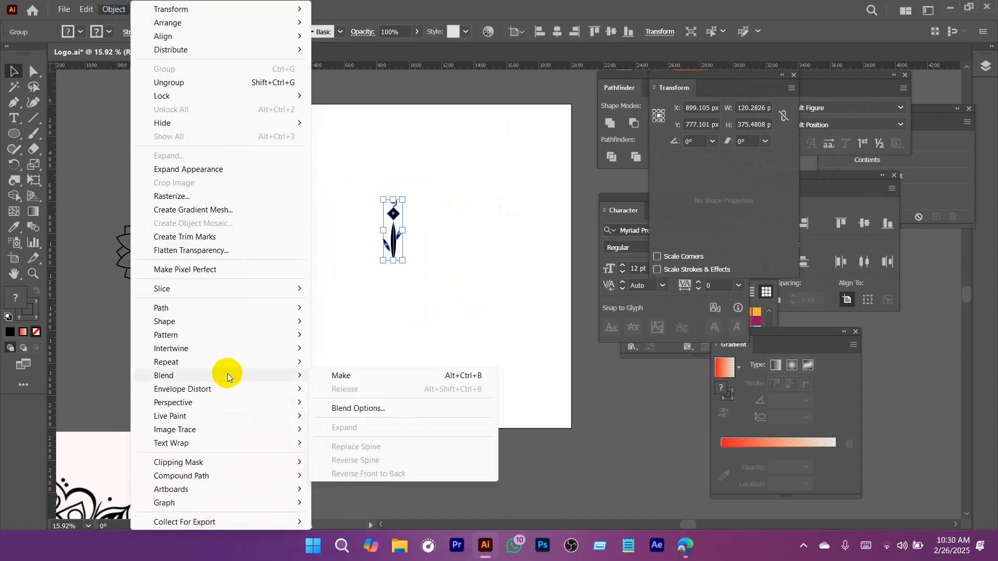
mouse_move(204, 312)
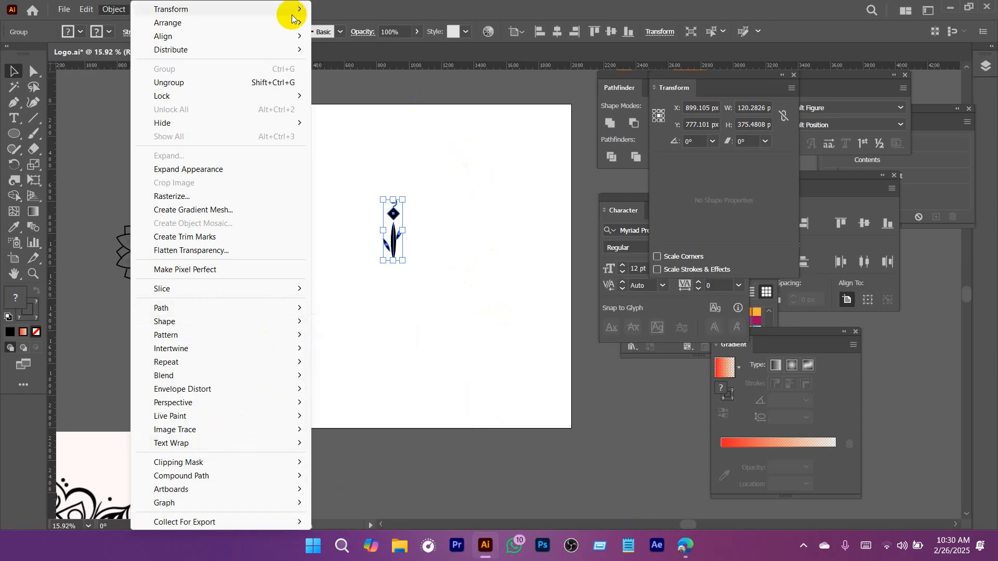
mouse_move(202, 9)
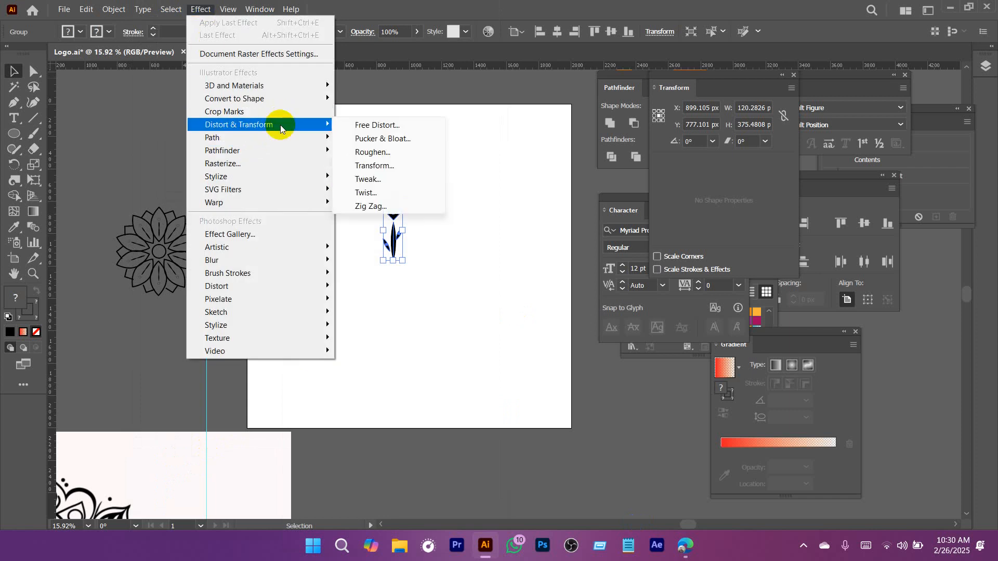
left_click(472, 127)
Start a Transform effect on the grouped floral motif with a 25° rotation angle and preview enabled.
left_click(392, 256)
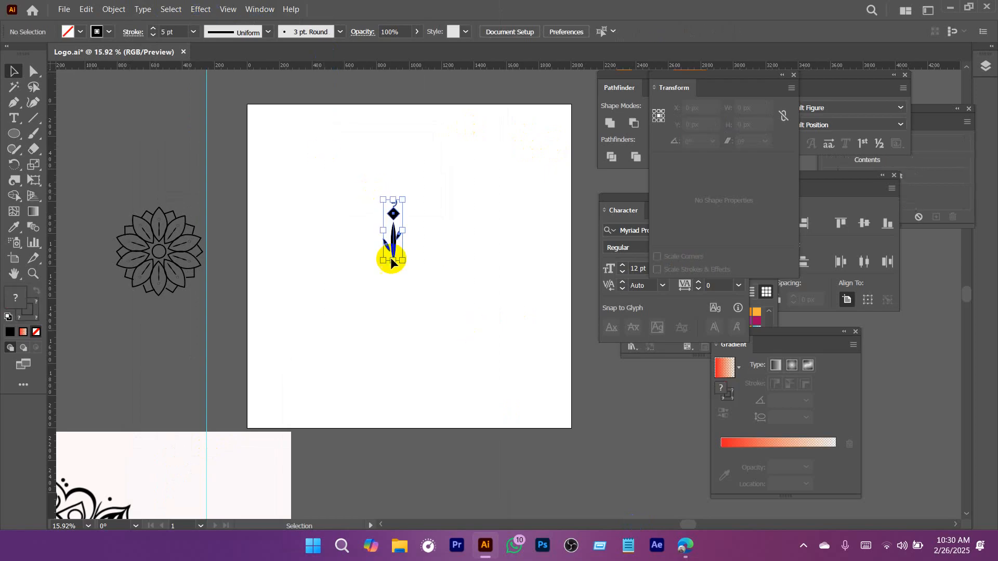
left_click(195, 11)
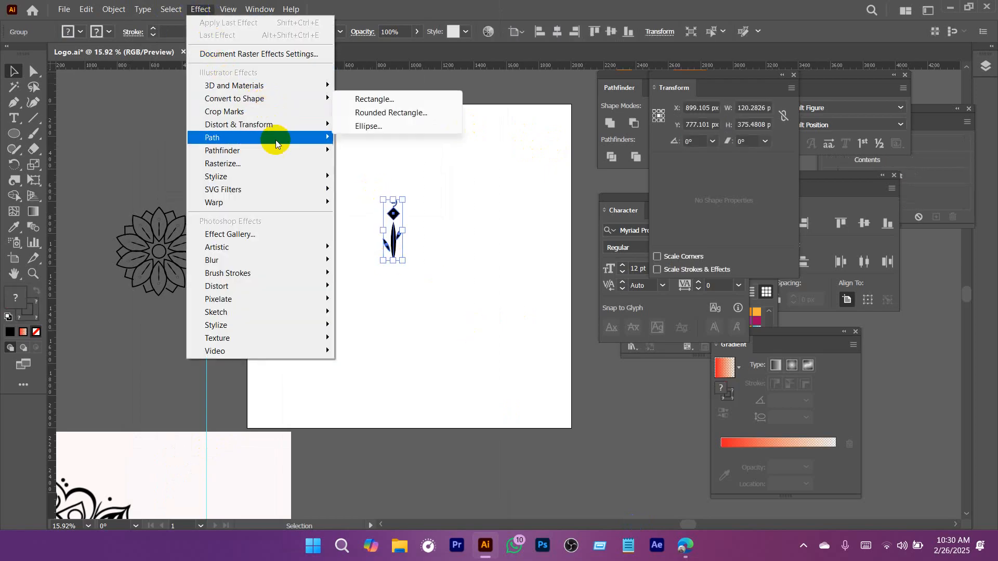
mouse_move(277, 129)
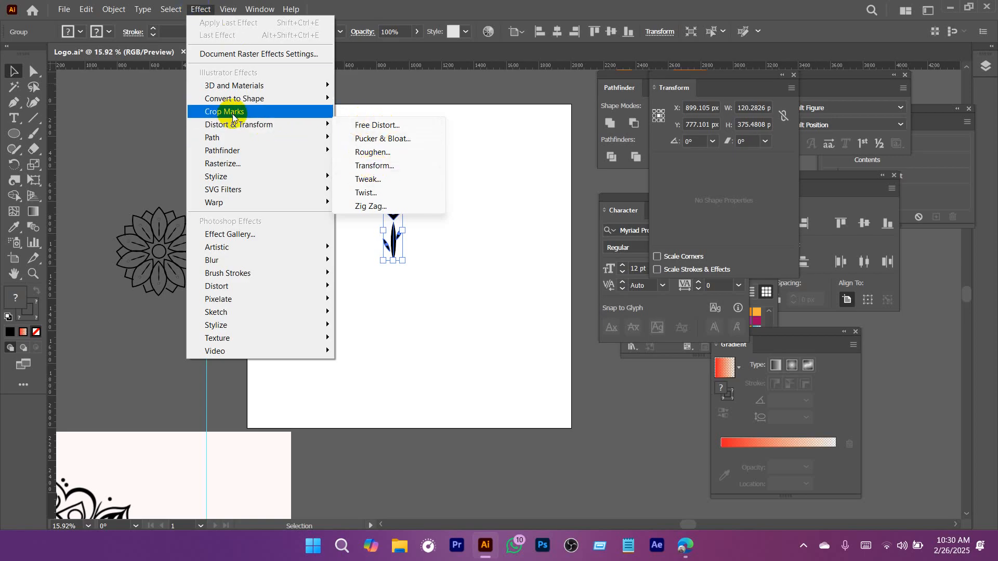
left_click(376, 170)
left_click_drag(508, 69, 629, 20)
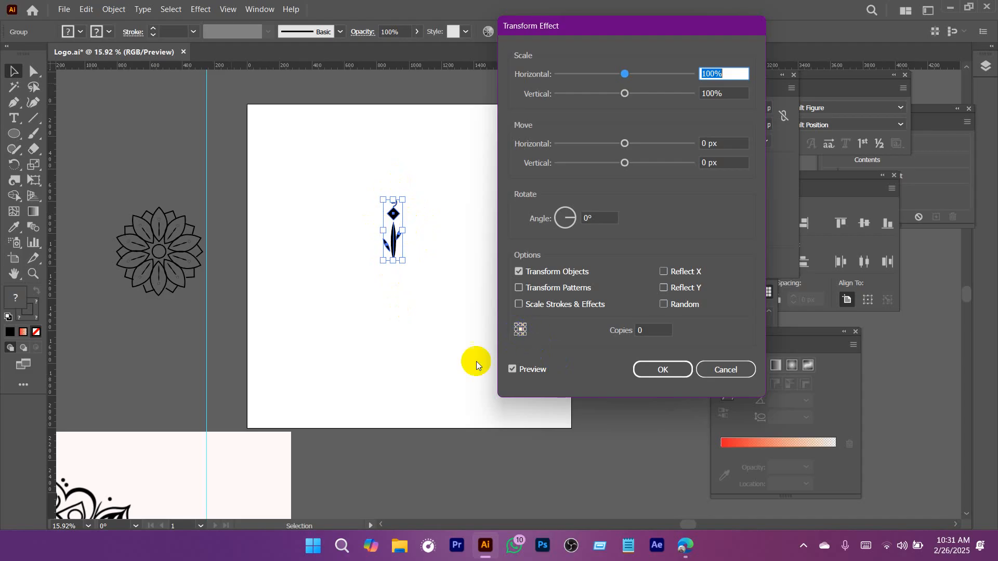
left_click(601, 218)
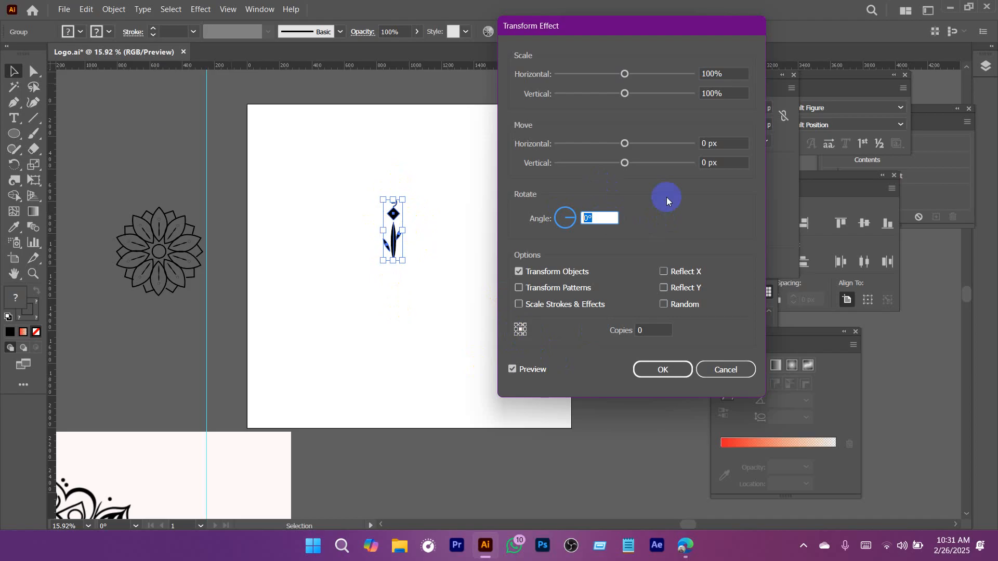
type("25")
left_click(512, 369)
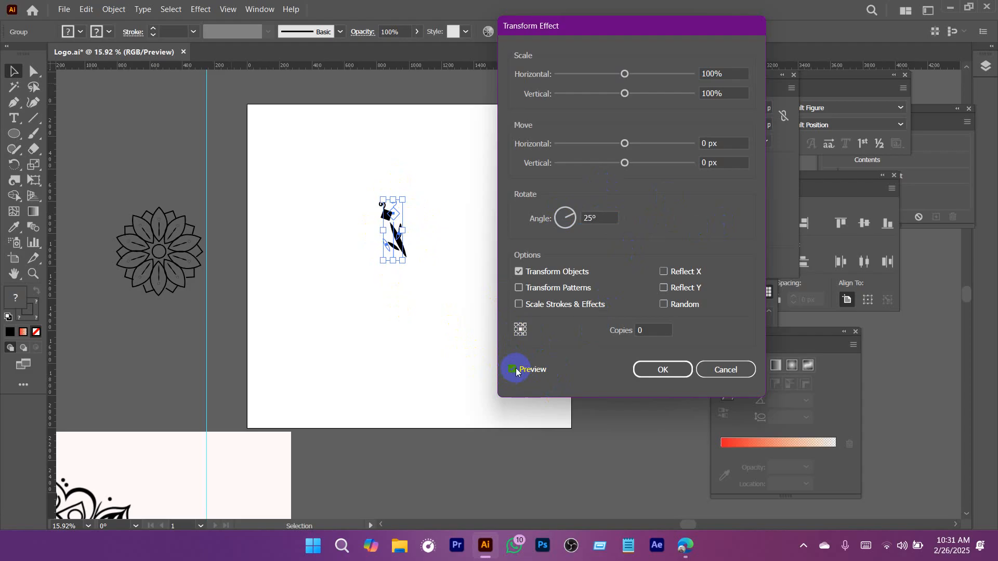
Set the Transform effect to 10 copies, then try lower counts and settle on 9 copies.
left_click(664, 332)
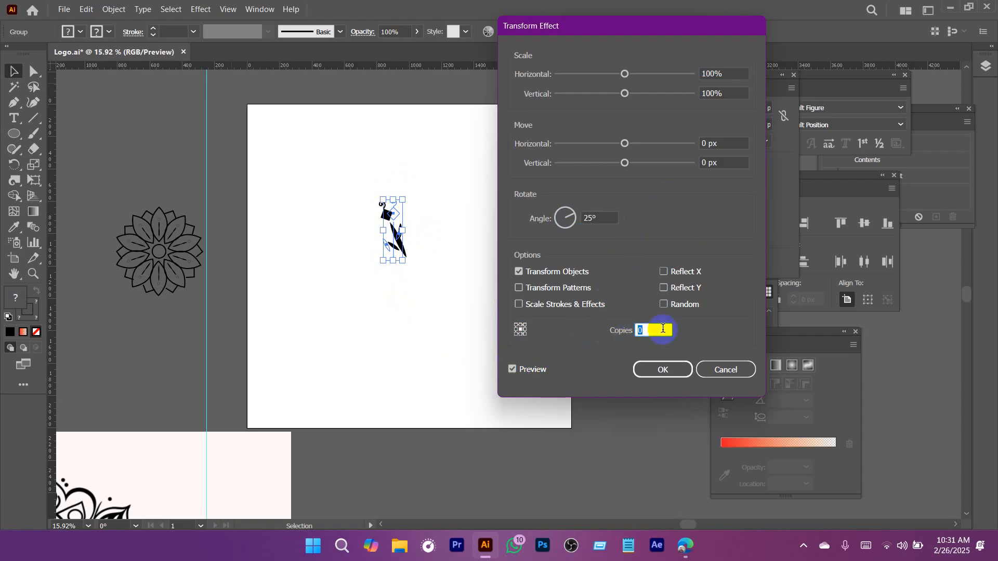
type("10")
left_click(592, 219)
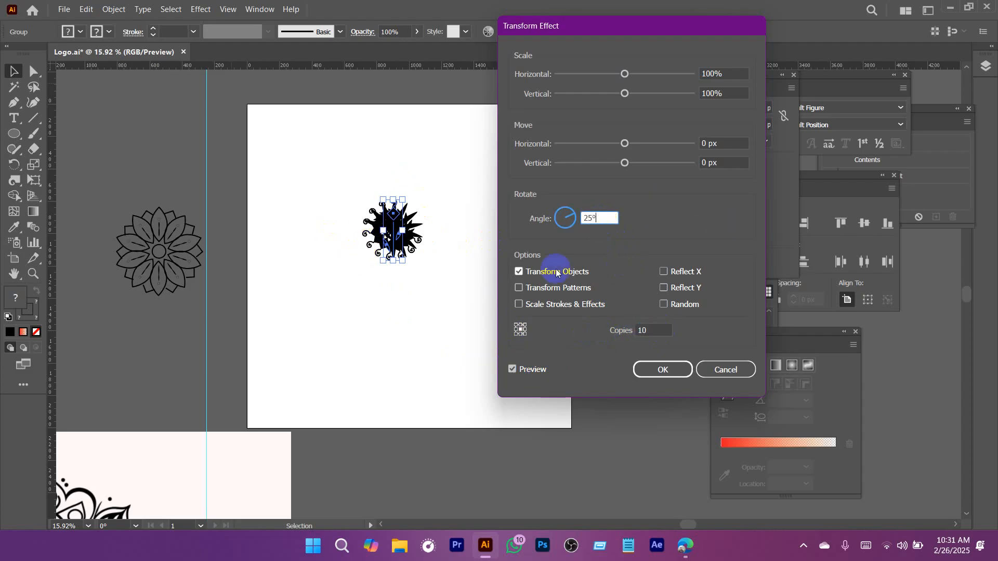
left_click(654, 331)
left_click(655, 330)
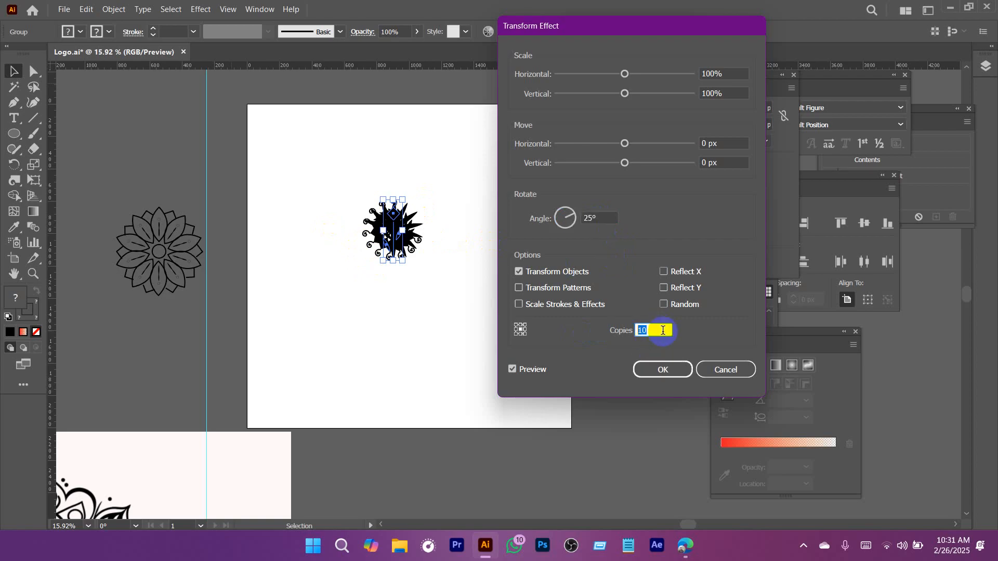
scroll(657, 330, "up", 6)
scroll(661, 328, "down", 6)
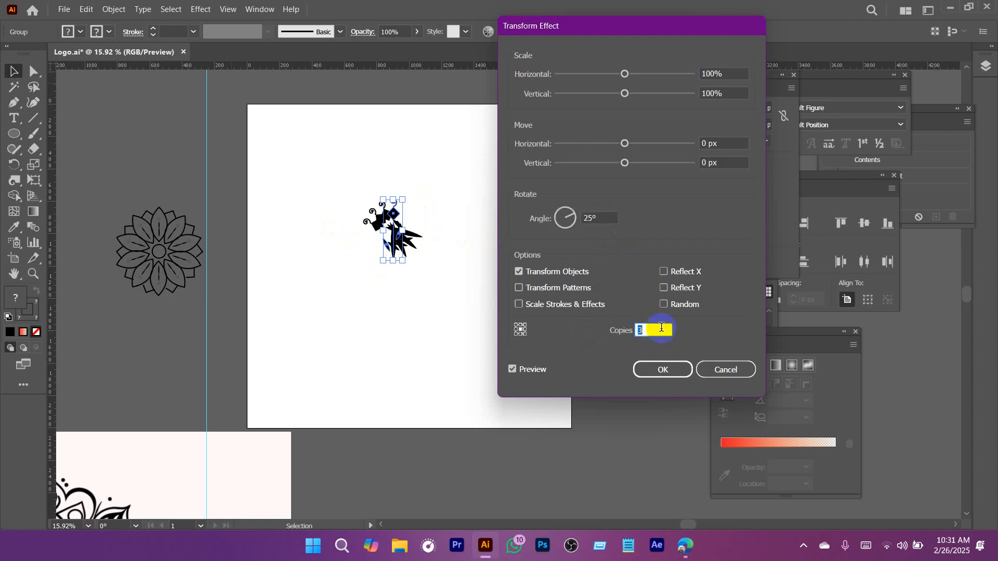
scroll(661, 327, "up", 3)
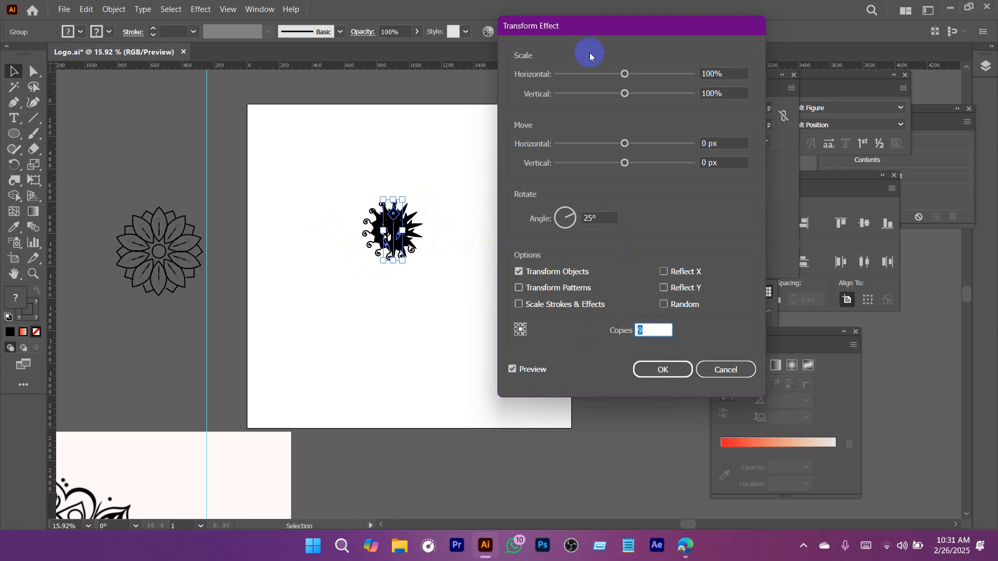
Try scaling the copies to 90% horizontally and 88% vertically, moving them 48 px horizontally and 58 px vertically.
mouse_move(625, 143)
left_mouse_down()
mouse_move(647, 147)
mouse_move(626, 163)
mouse_move(664, 167)
mouse_move(644, 141)
left_mouse_up()
mouse_move(626, 79)
left_mouse_down()
mouse_move(640, 79)
mouse_move(604, 75)
mouse_move(618, 74)
left_mouse_up()
mouse_move(625, 94)
left_mouse_down()
mouse_move(650, 95)
mouse_move(616, 99)
left_mouse_up()
mouse_move(659, 144)
left_mouse_down()
mouse_move(634, 142)
mouse_move(656, 142)
left_mouse_up()
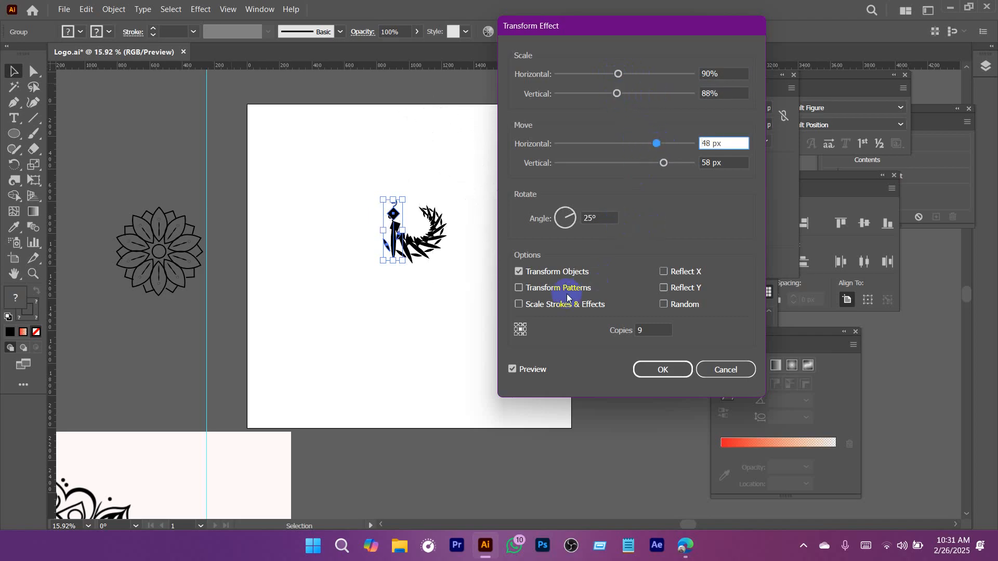
Set the transform's reference point to bottom centre and offset the copies by -39 px horizontally and 64 px vertically.
left_click(516, 327)
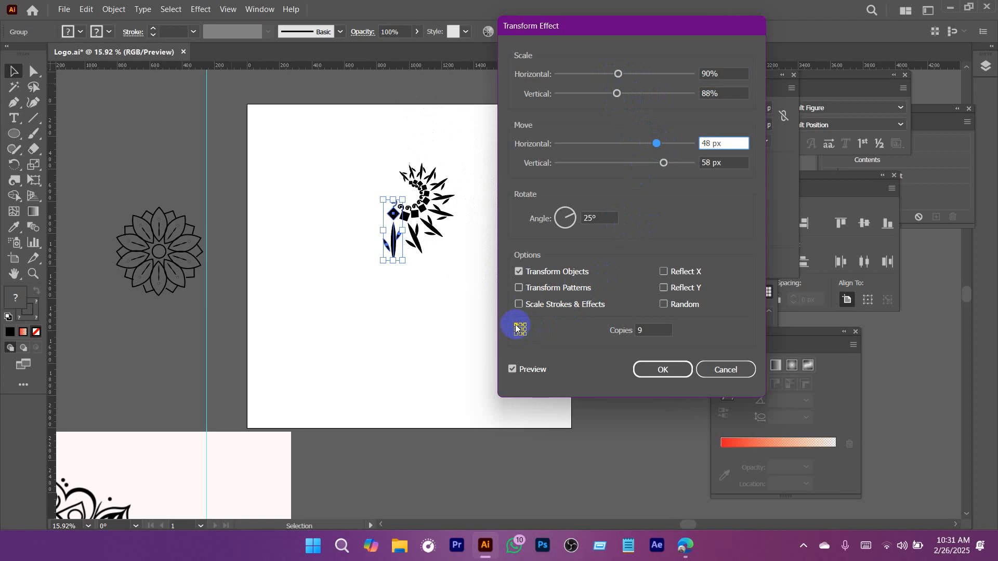
left_click(525, 335)
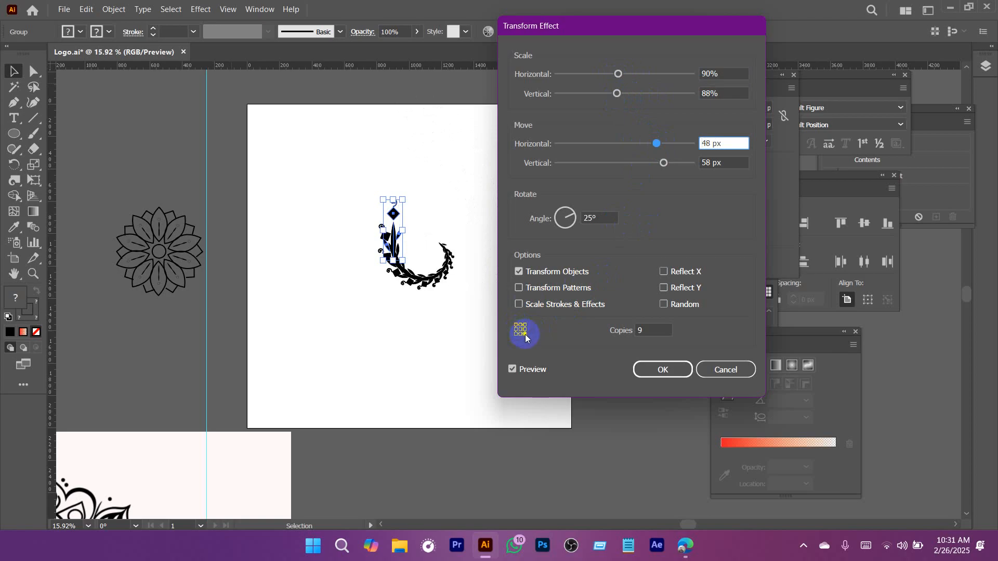
left_click(520, 335)
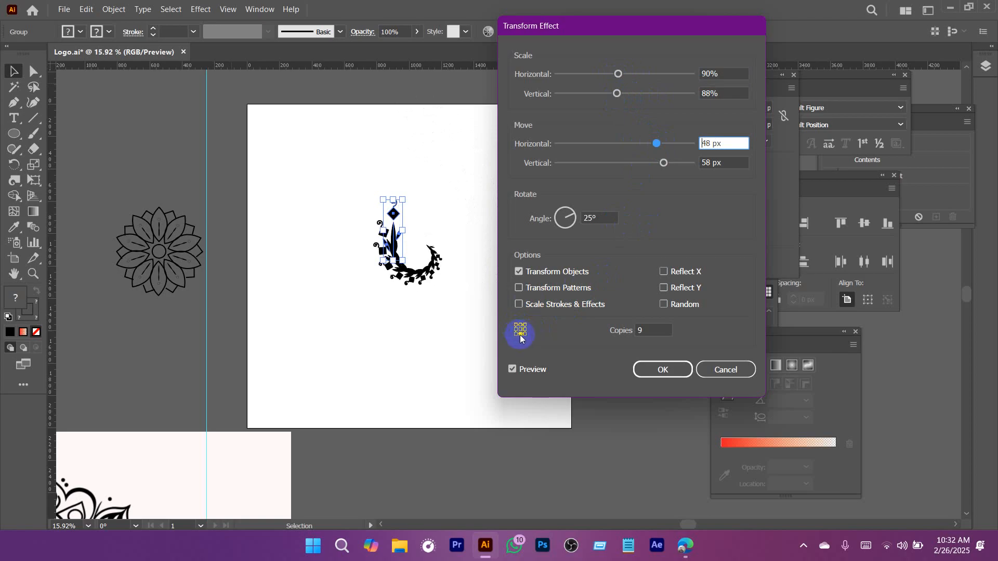
left_click_drag(662, 164, 602, 160)
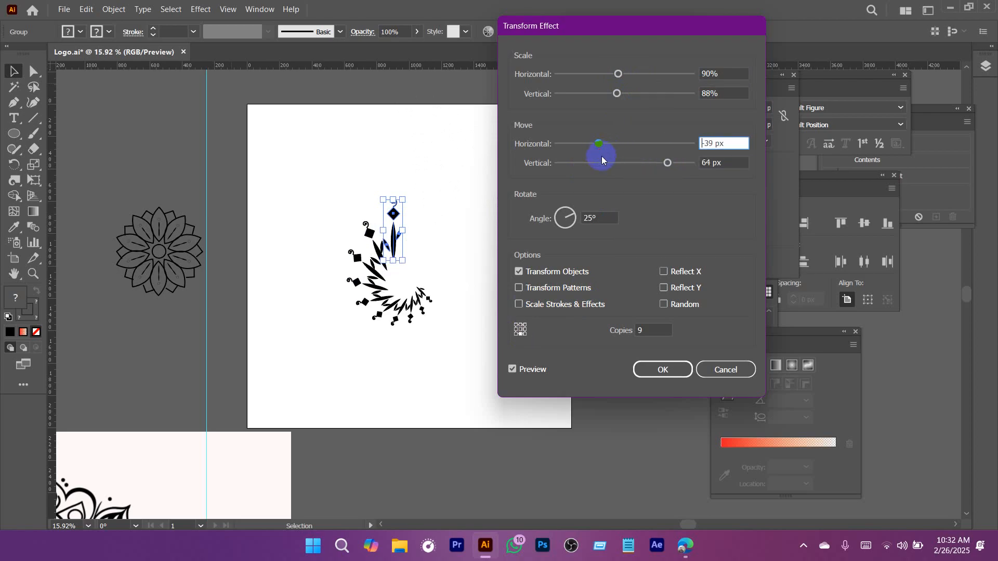
Set the number of copies to 14 and both the horizontal and vertical scale to 100%.
left_click(650, 331)
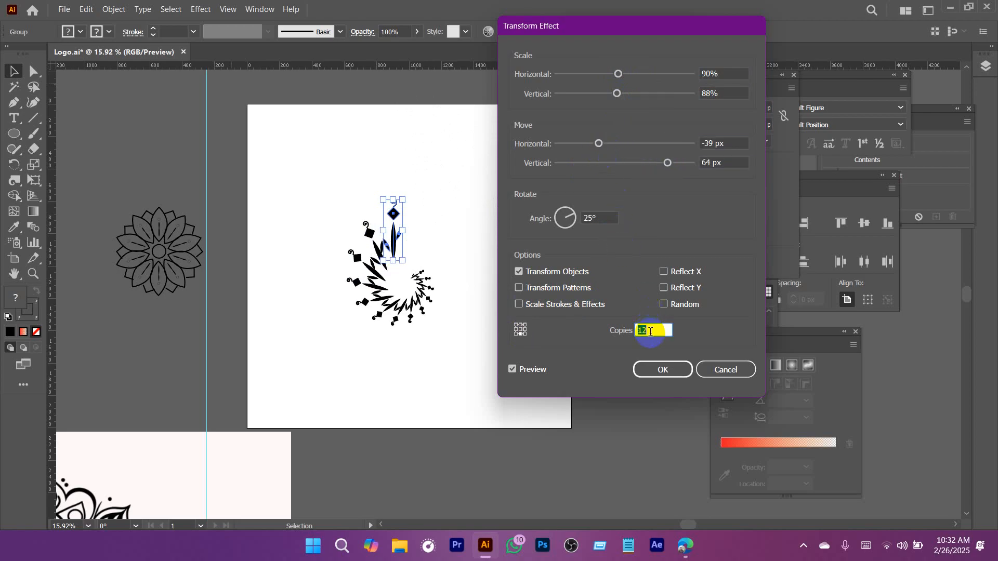
left_click(710, 74)
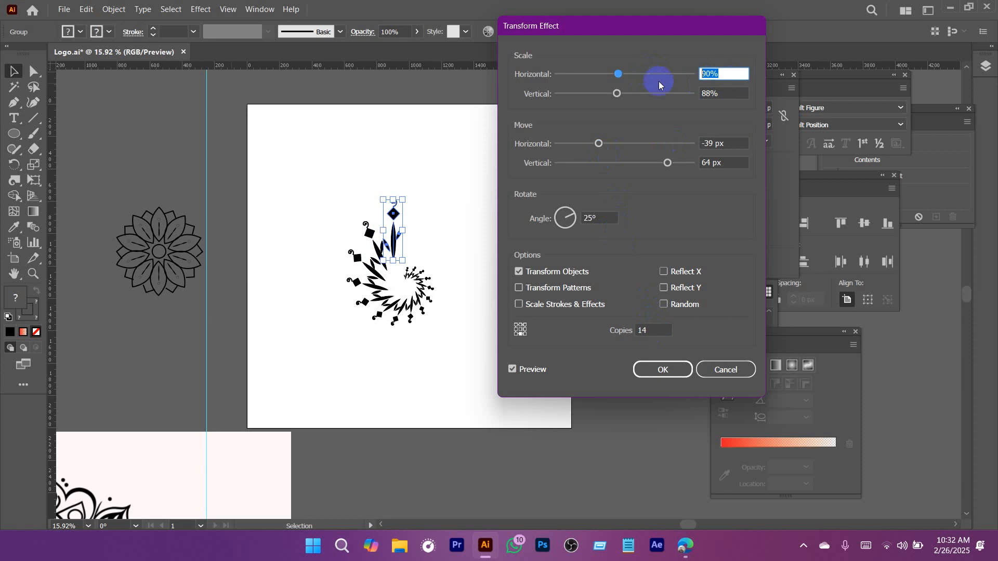
type("100")
key("Tab")
type("1")
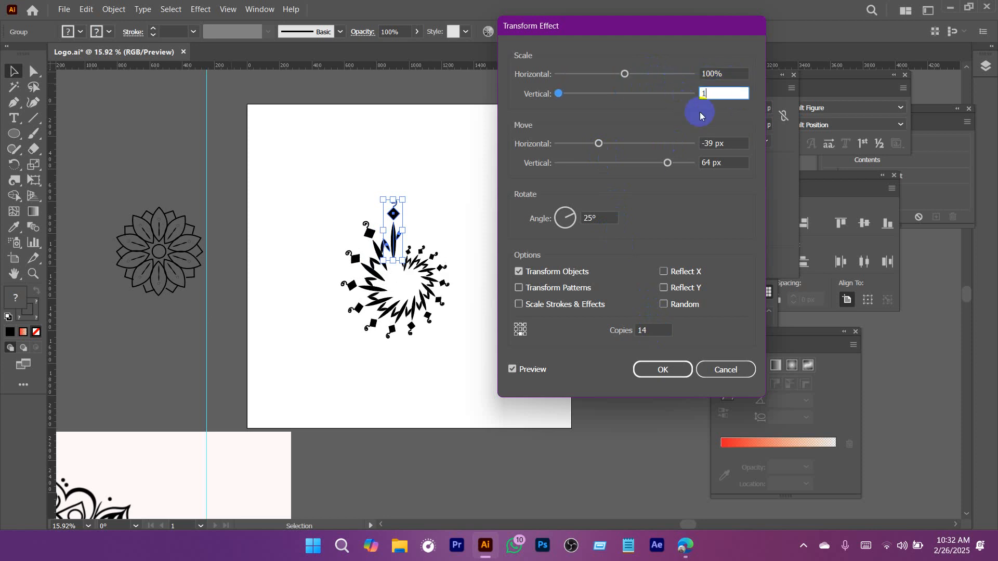
type("00")
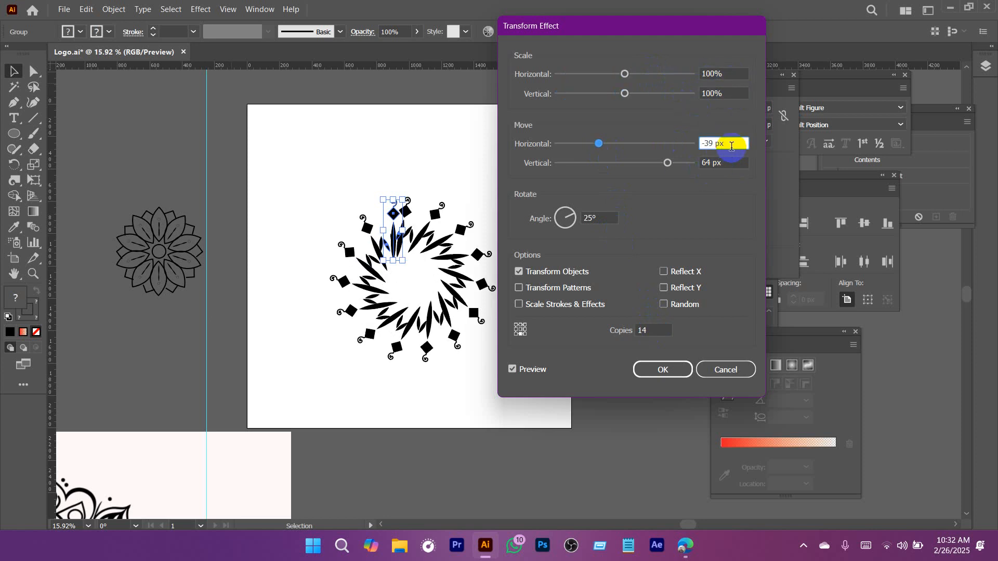
Try widening the ring of copies with a move of -98 px horizontally and 31 px vertically.
scroll(728, 143, "down", 20)
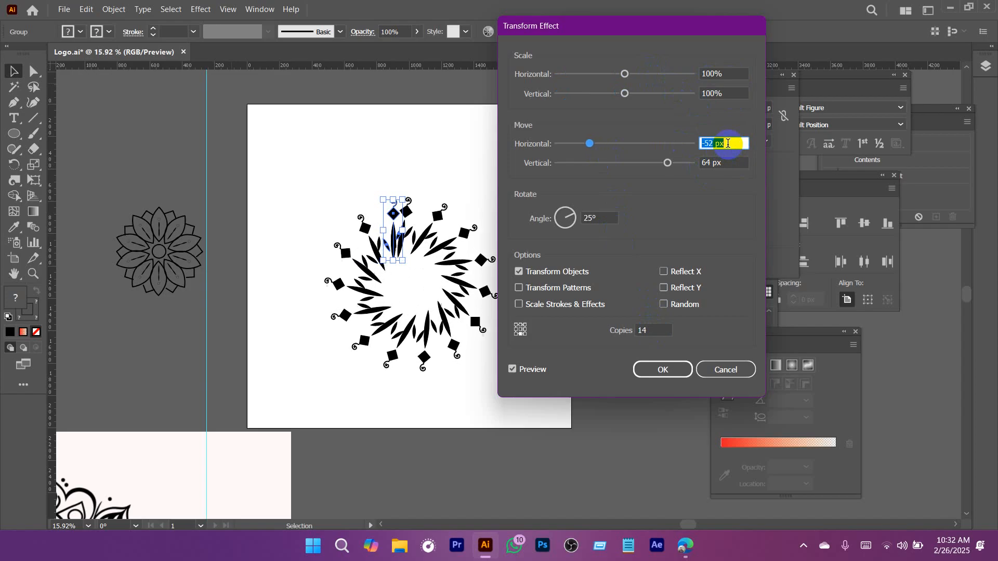
scroll(727, 144, "down", 20)
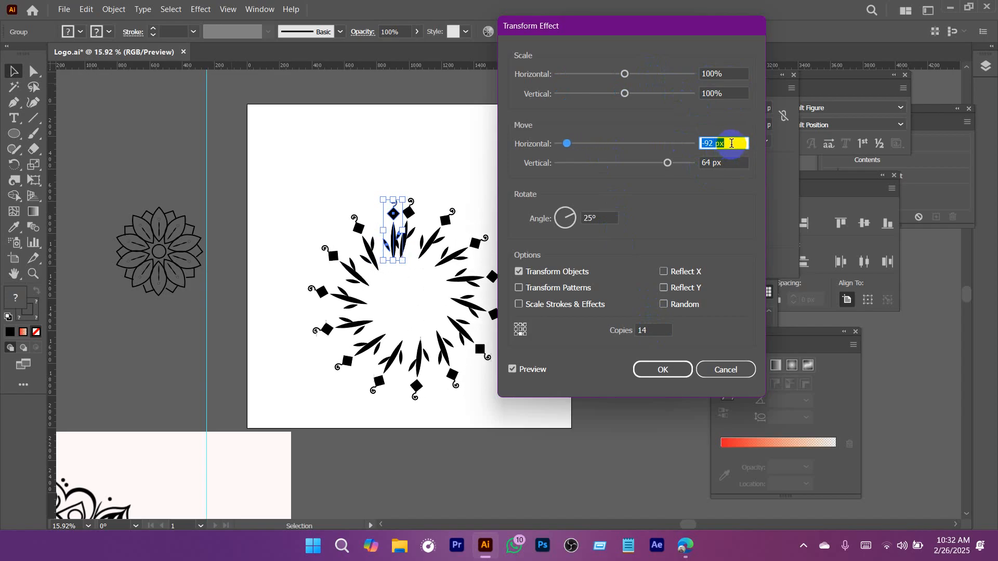
left_click(727, 163)
scroll(728, 163, "down", 15)
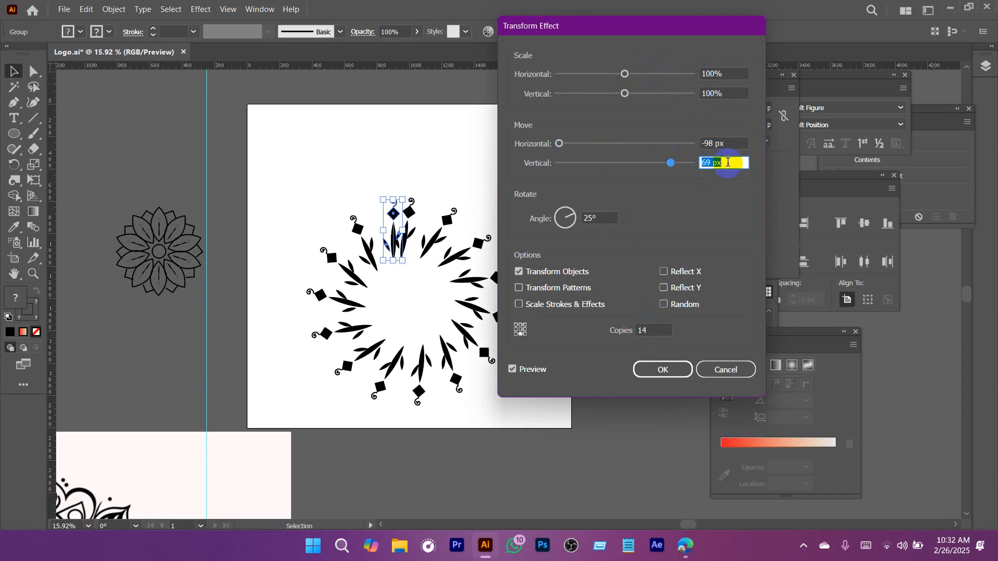
scroll(731, 163, "down", 18)
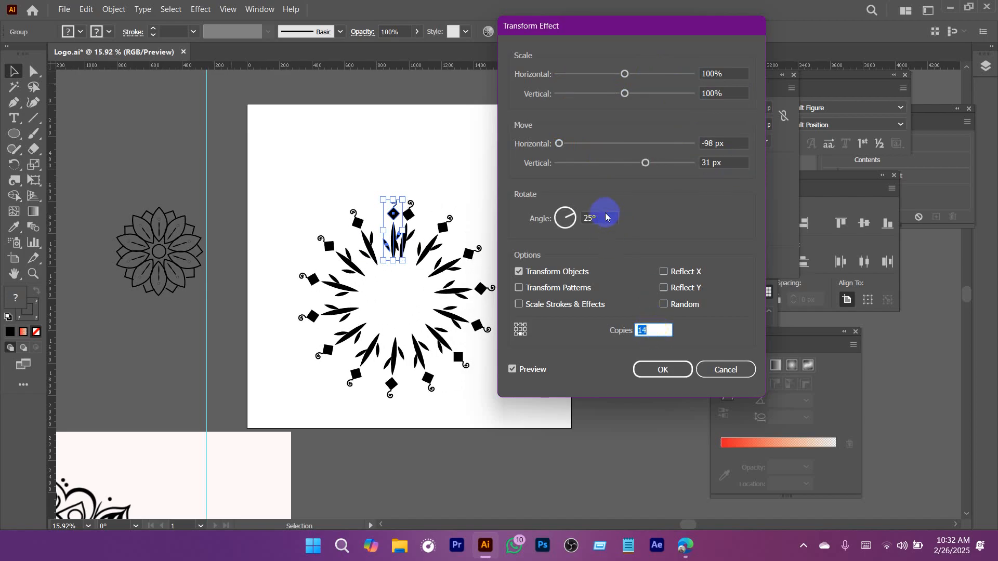
Set the rotation angle to 24° with the horizontal scale at 100%, and the horizontal move to -57 px.
scroll(603, 218, "down", 1)
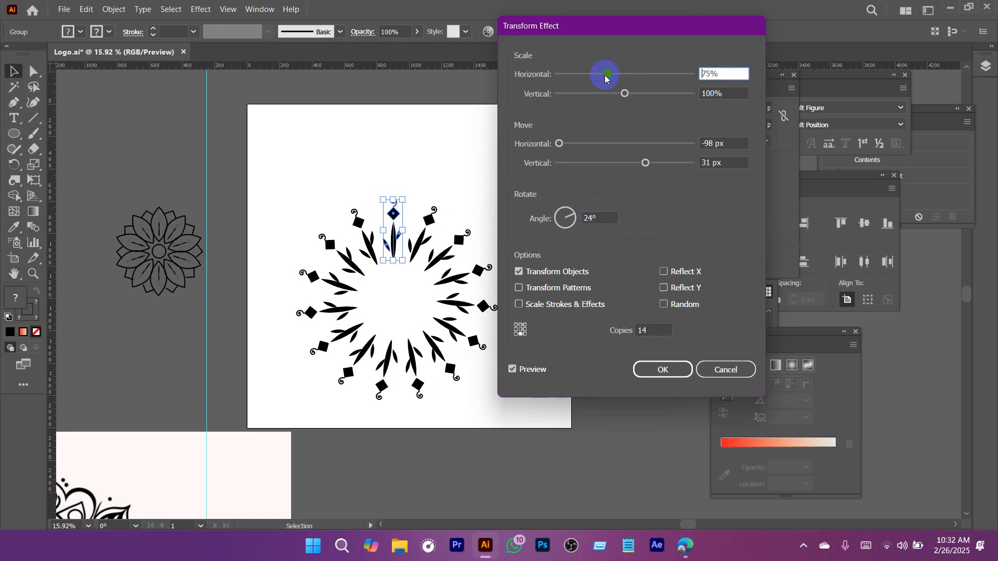
left_click(700, 77)
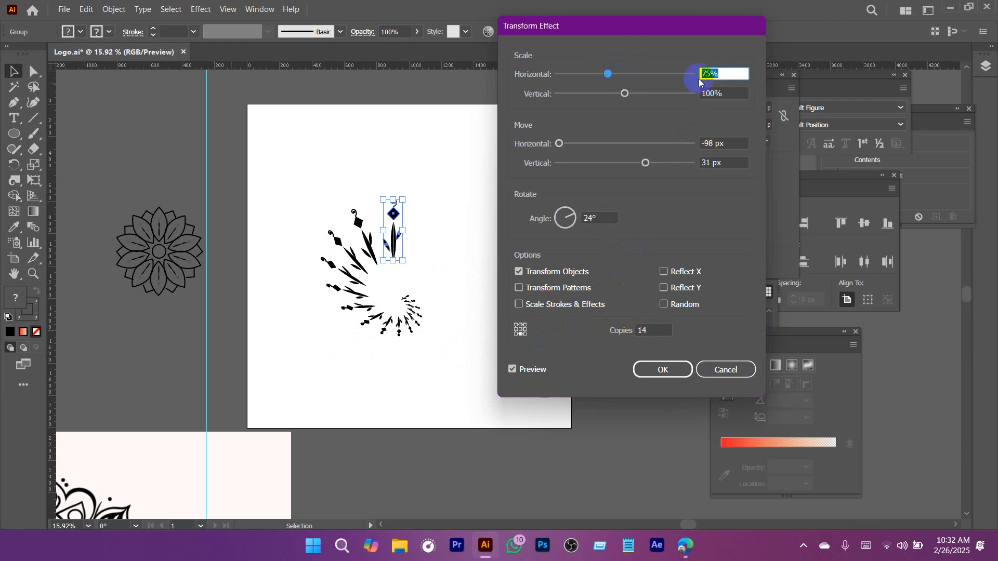
left_click(726, 144)
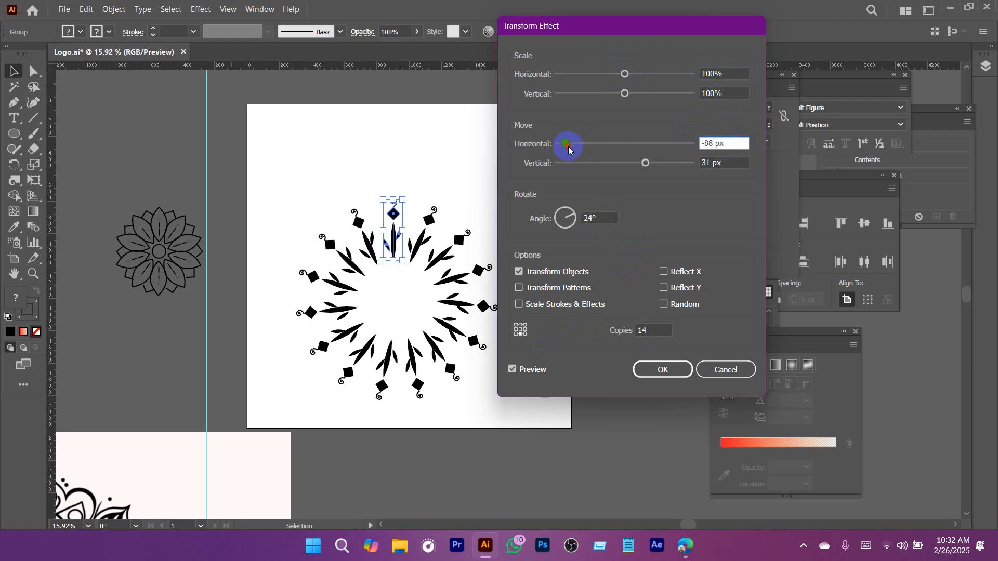
left_click_drag(568, 151, 603, 148)
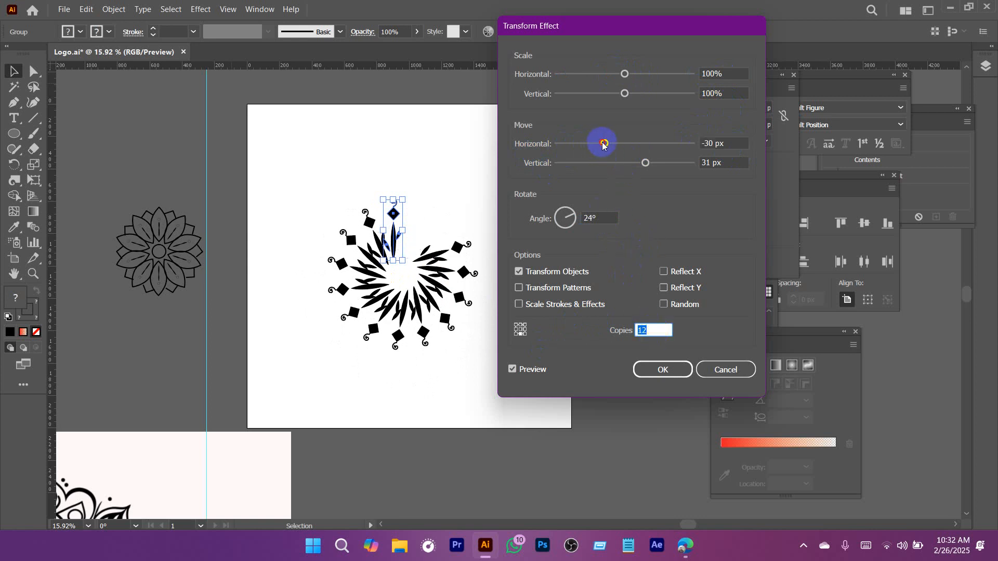
mouse_move(603, 145)
left_mouse_down()
mouse_move(625, 150)
mouse_move(585, 147)
left_mouse_up()
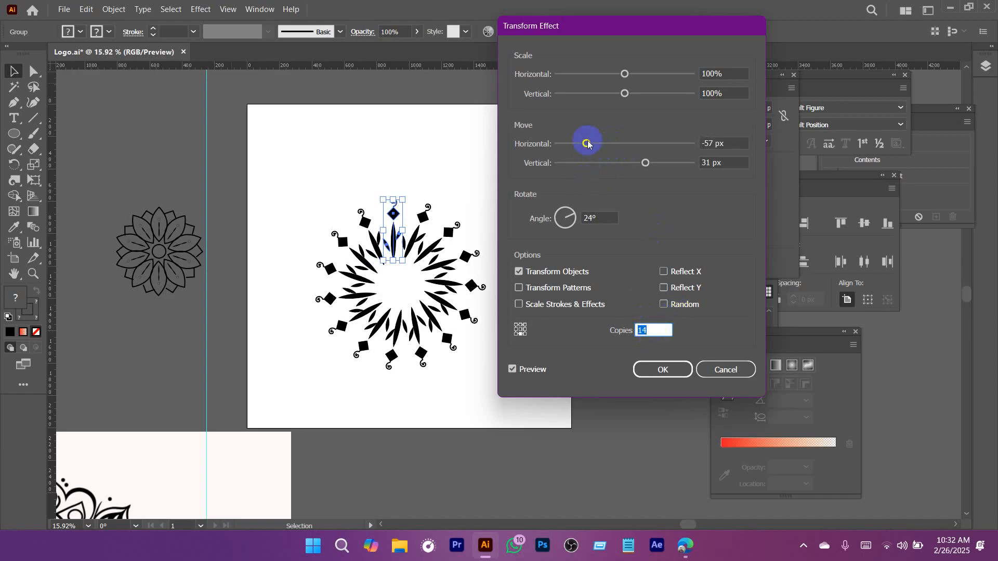
Try a move of -60 px horizontally and 0 px vertically for the copies.
left_click_drag(646, 165, 628, 163)
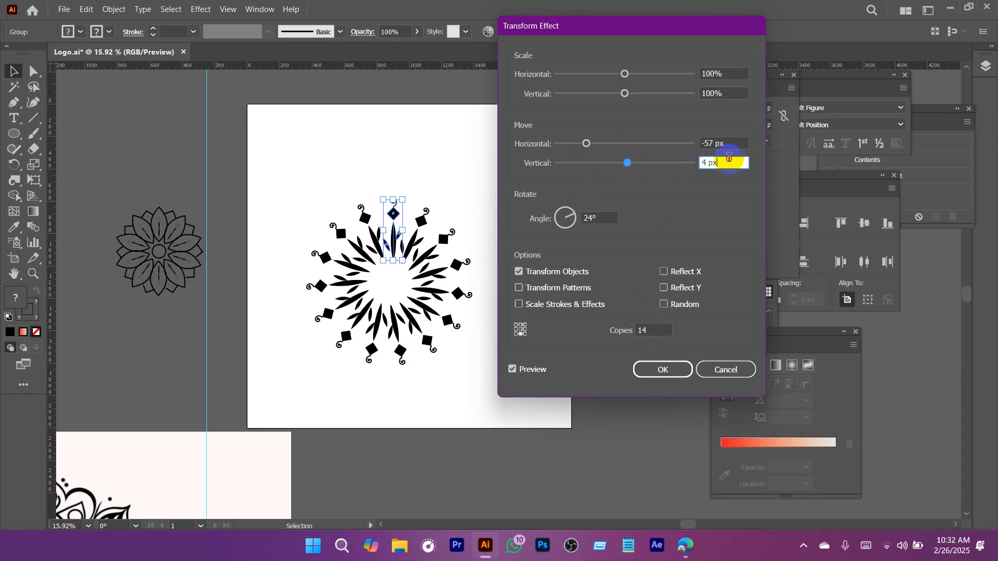
left_click(741, 141)
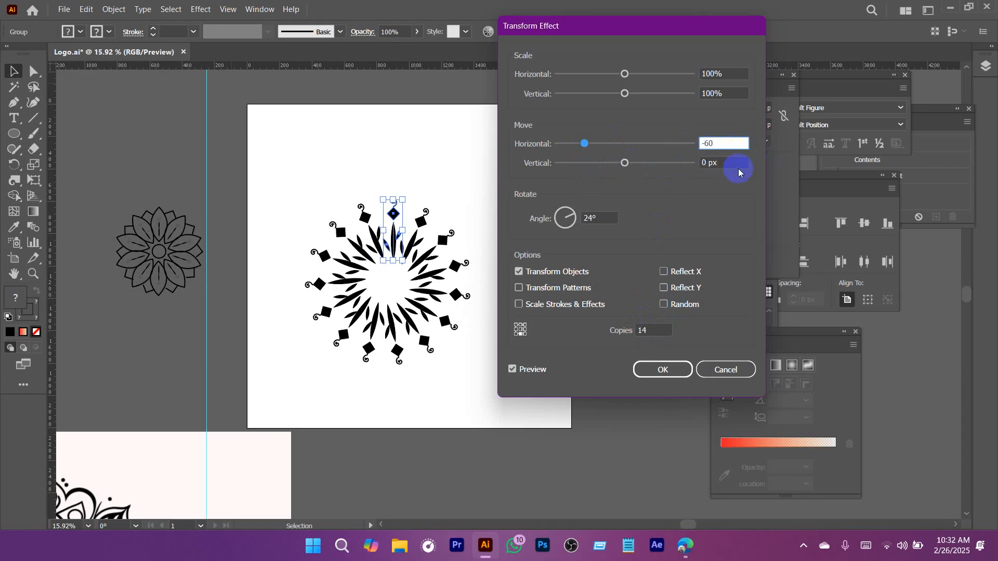
left_click(733, 163)
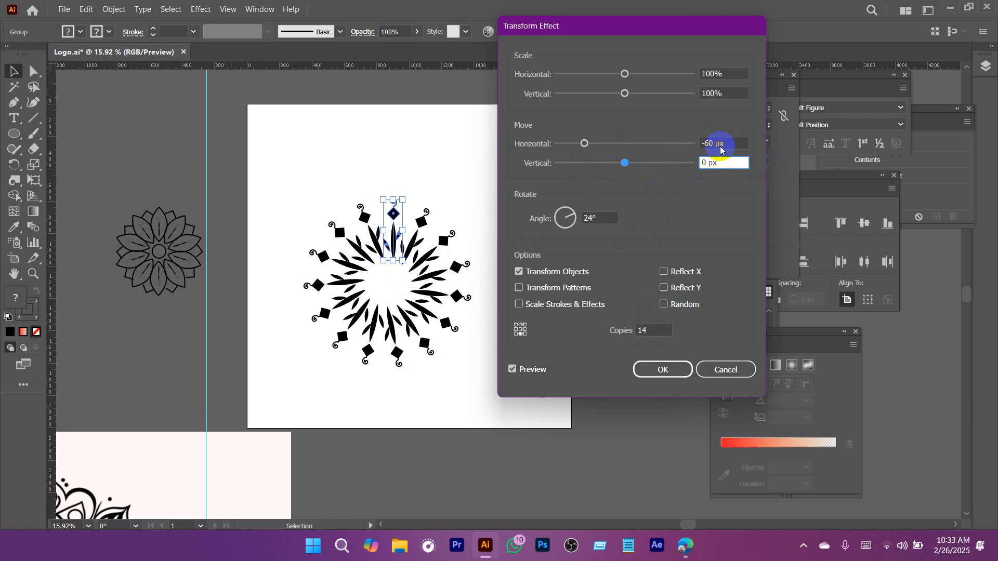
Tighten the ring with a move of -38 px horizontally and 8 px vertically, and apply the Transform effect.
left_click(735, 142)
scroll(735, 142, "up", 11)
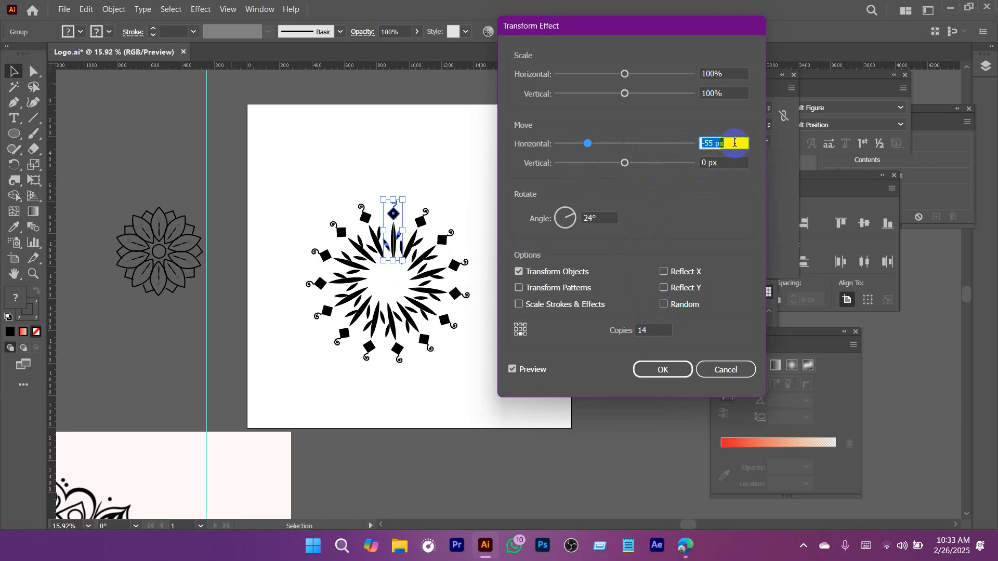
scroll(735, 142, "up", 7)
scroll(725, 144, "up", 4)
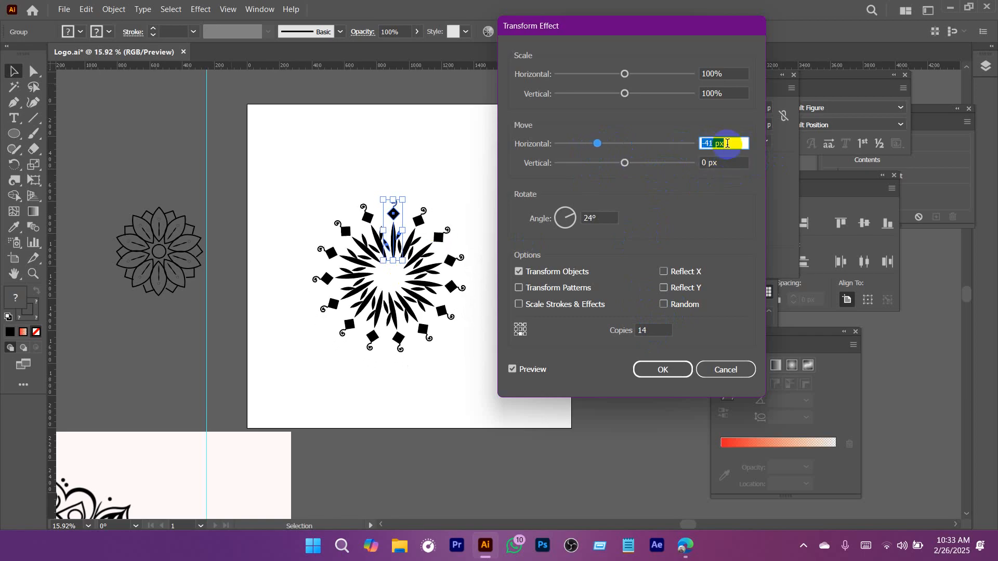
left_click(728, 162)
scroll(728, 162, "up", 10)
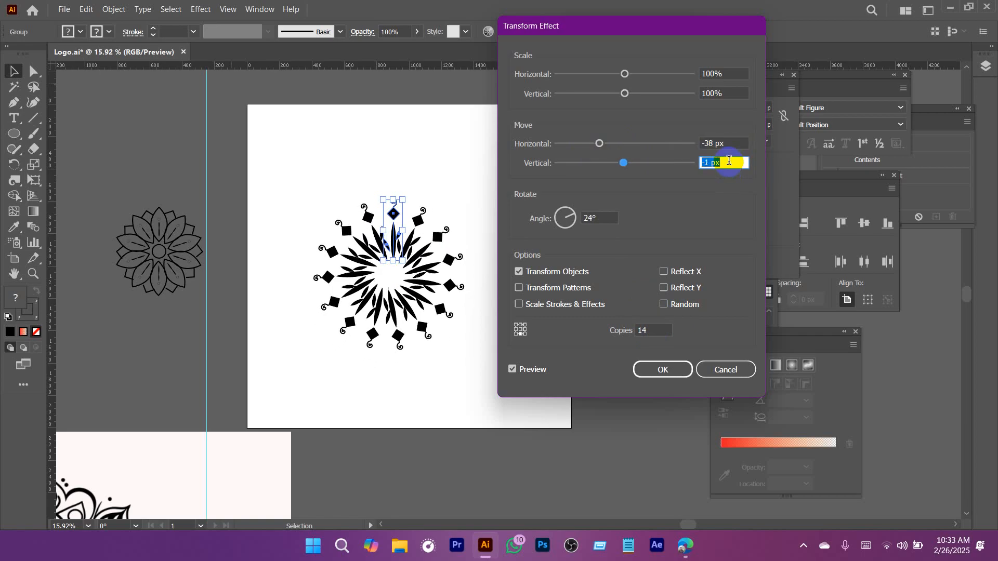
scroll(729, 161, "down", 2)
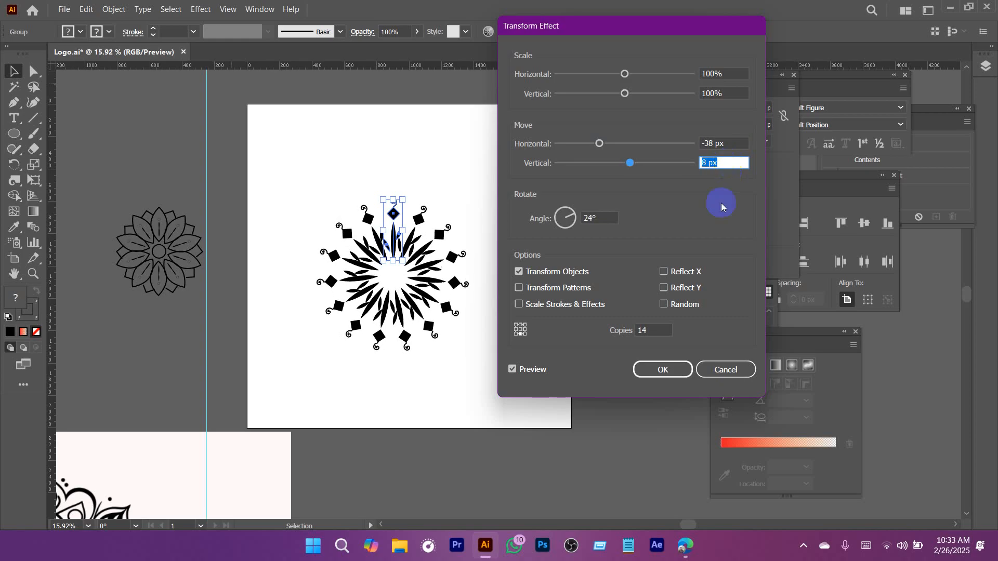
left_click(679, 376)
left_click(662, 370)
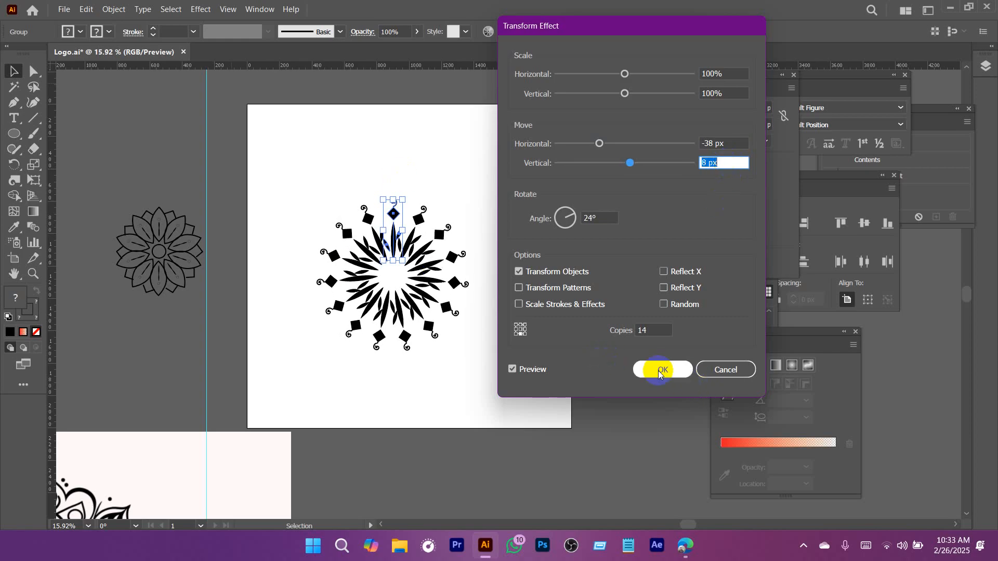
Select the original motif at the top of the ring and open its group in isolation mode.
scroll(461, 284, "up", 3)
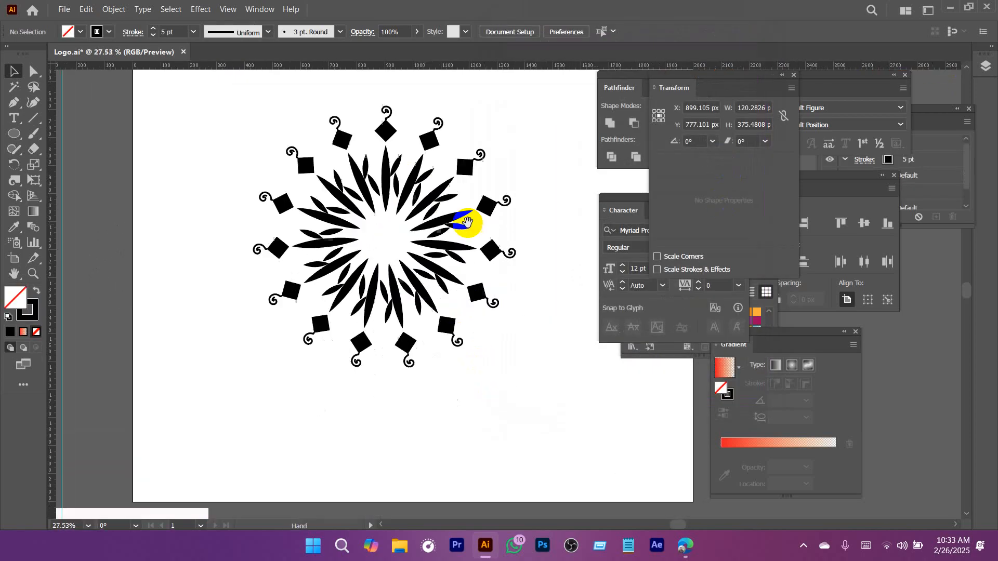
left_click(387, 134)
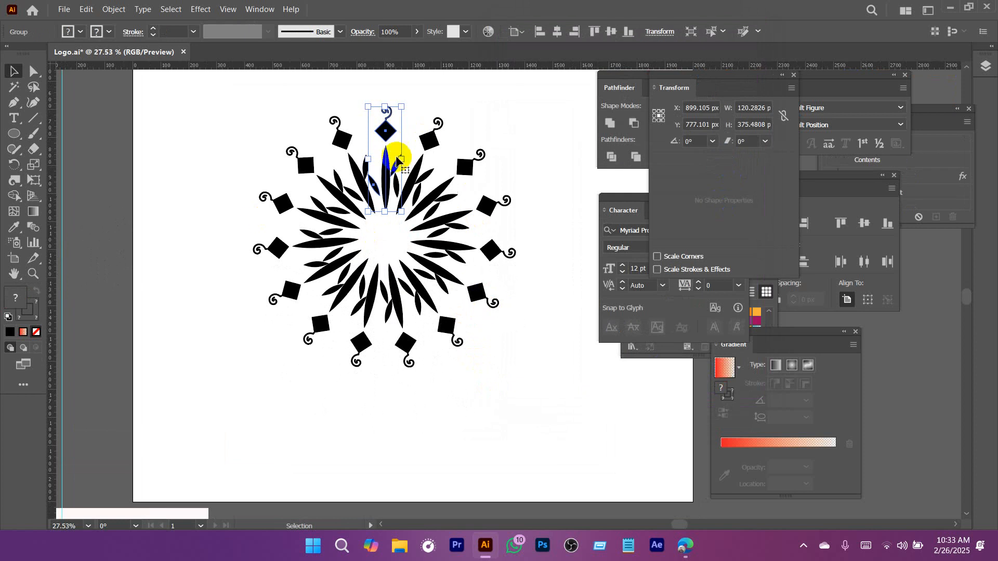
left_click(528, 218)
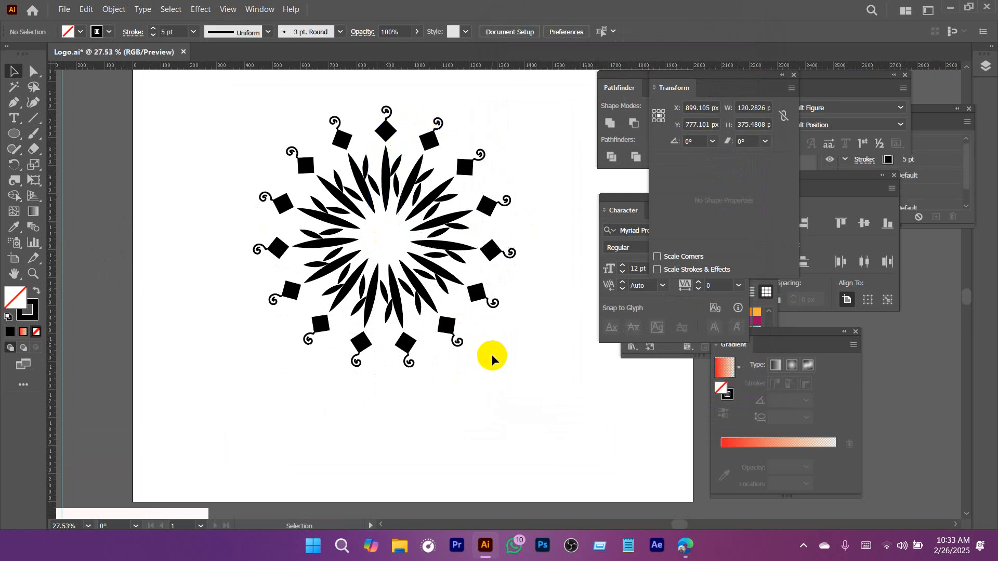
left_click(388, 145)
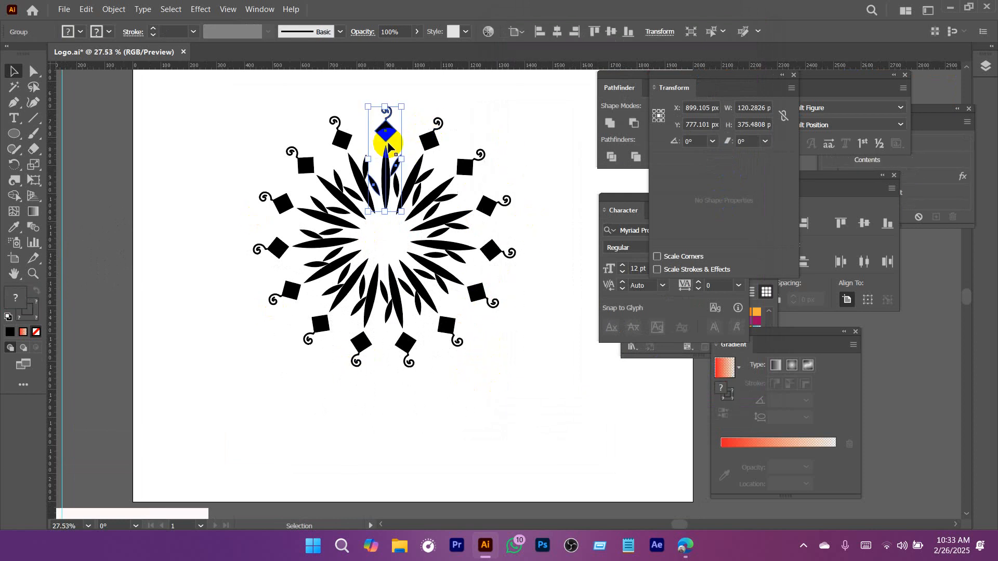
left_click_drag(430, 211, 440, 248)
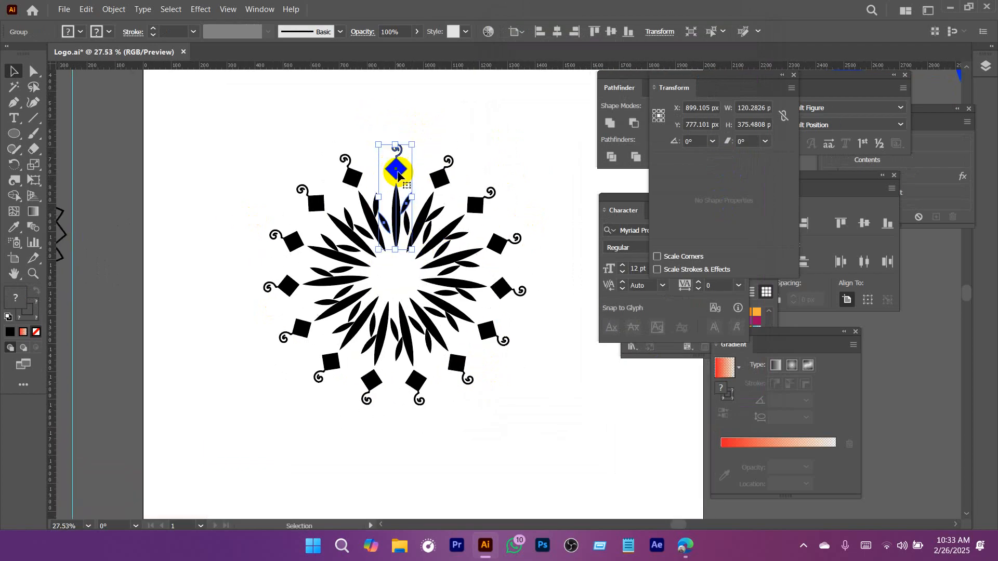
double_click(396, 170)
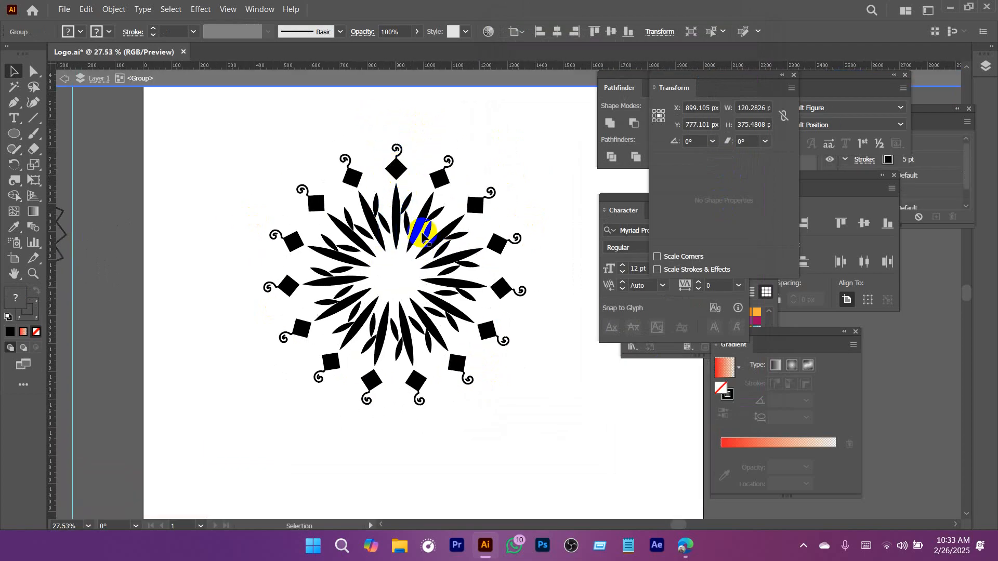
Delete the small leaf to the right of the stem in the isolated motif.
left_click(398, 168)
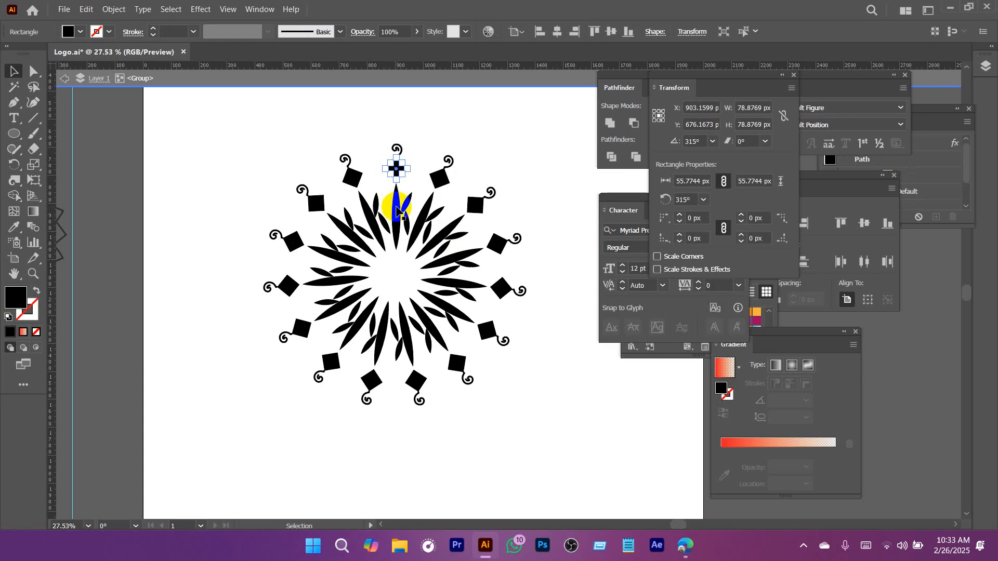
left_click(397, 210)
scroll(398, 176, "up", 3)
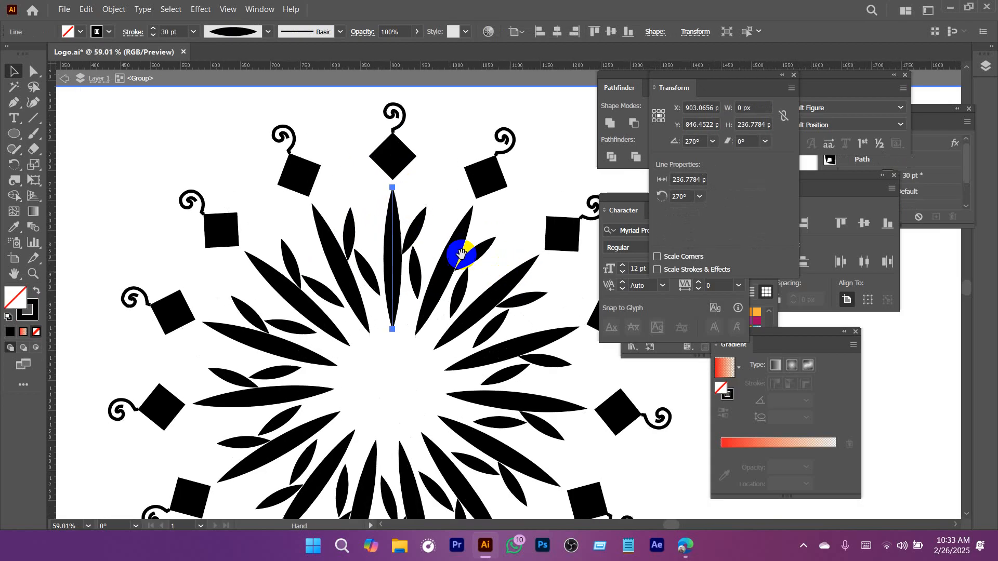
left_click(415, 234)
key("Delete")
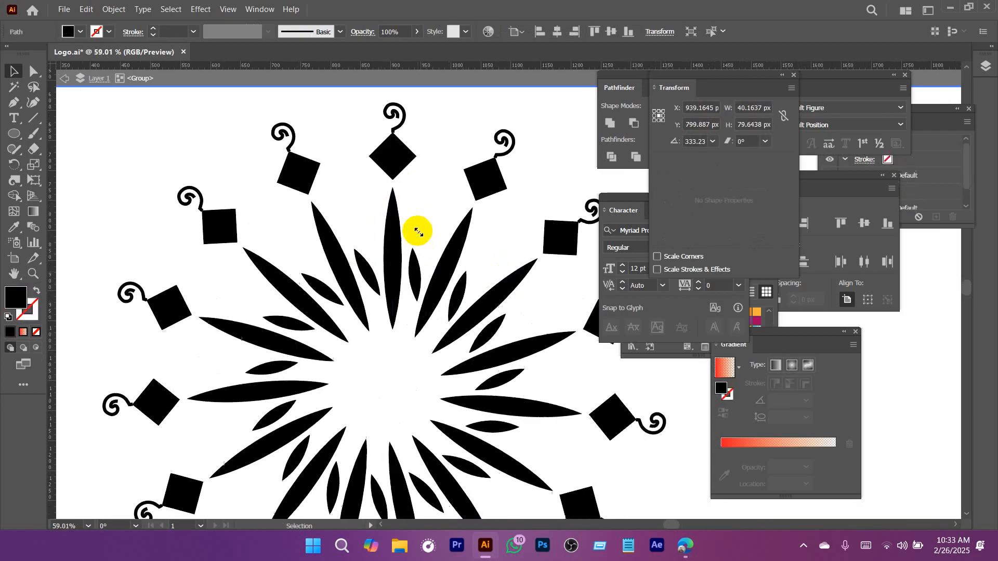
Delete the small leaf to the left of the stem in the isolated motif.
left_click(368, 278)
key("Delete")
left_click_drag(414, 208, 414, 274)
Draw a thin horizontal ellipse about 67 by 10 px across the upper part of the motif's long petal.
scroll(415, 247, "up", 1)
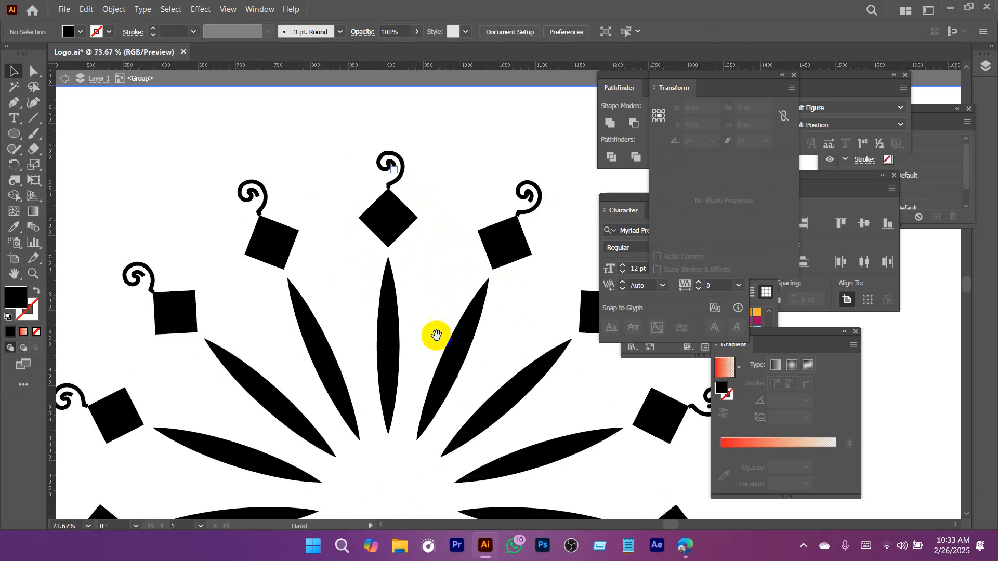
scroll(436, 336, "down", 3)
left_click_drag(367, 192, 416, 199)
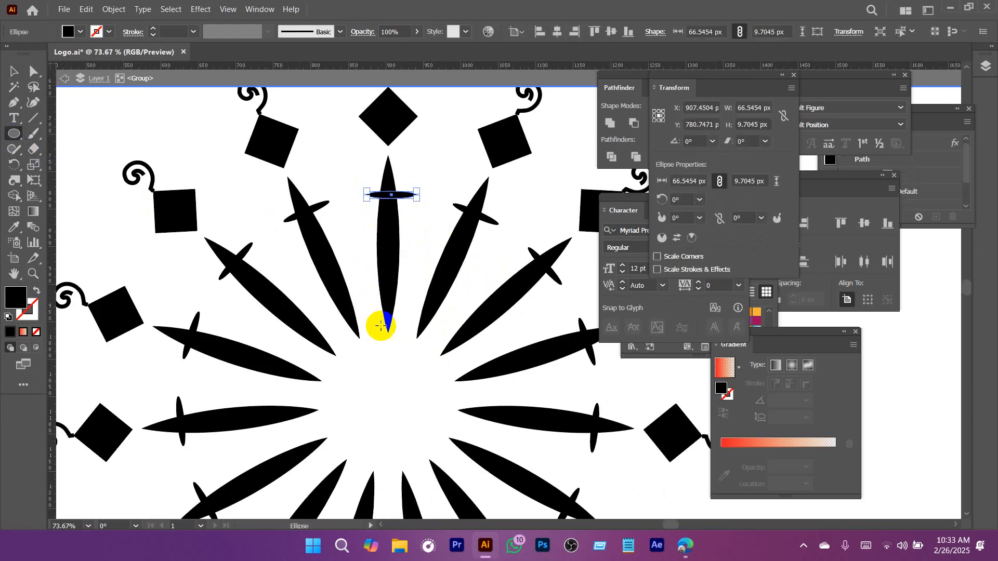
Draw a small circle about 13 px wide and position it at the inner tip of the motif's long petal.
mouse_move(385, 332)
left_mouse_down()
mouse_move(394, 343)
mouse_move(386, 341)
left_mouse_up()
key("ctrl+space")
left_click_drag(377, 333, 459, 381)
key("ctrl+z")
mouse_move(404, 326)
left_mouse_down()
mouse_move(426, 348)
mouse_move(415, 341)
left_mouse_up()
left_click(14, 71)
left_click(416, 335)
left_click_drag(420, 342, 396, 334)
left_click_drag(448, 318, 177, 345)
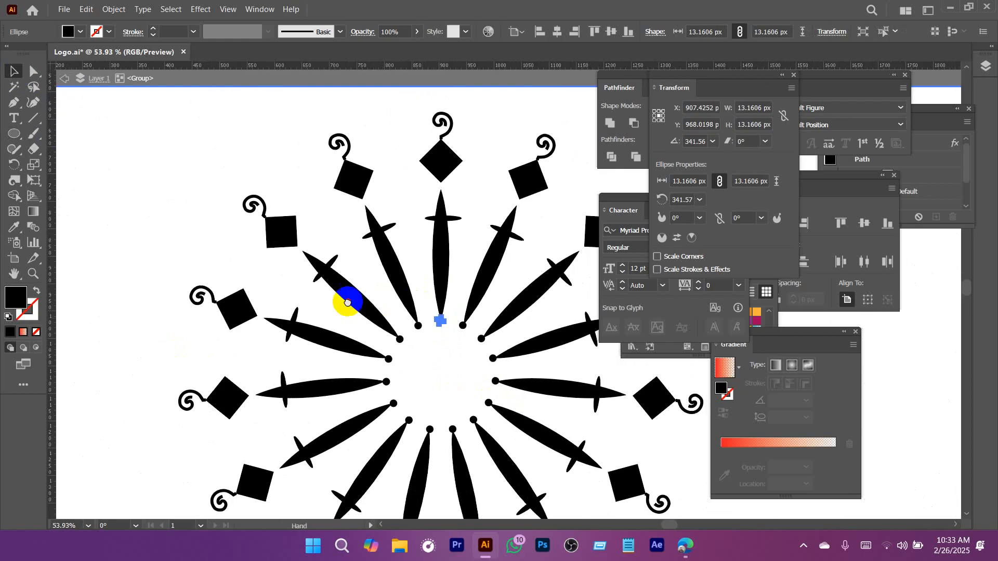
left_click_drag(347, 303, 266, 316)
Add a star about 33 px wide between the motif's diamond and long petal, and leave isolation mode.
left_click(15, 133)
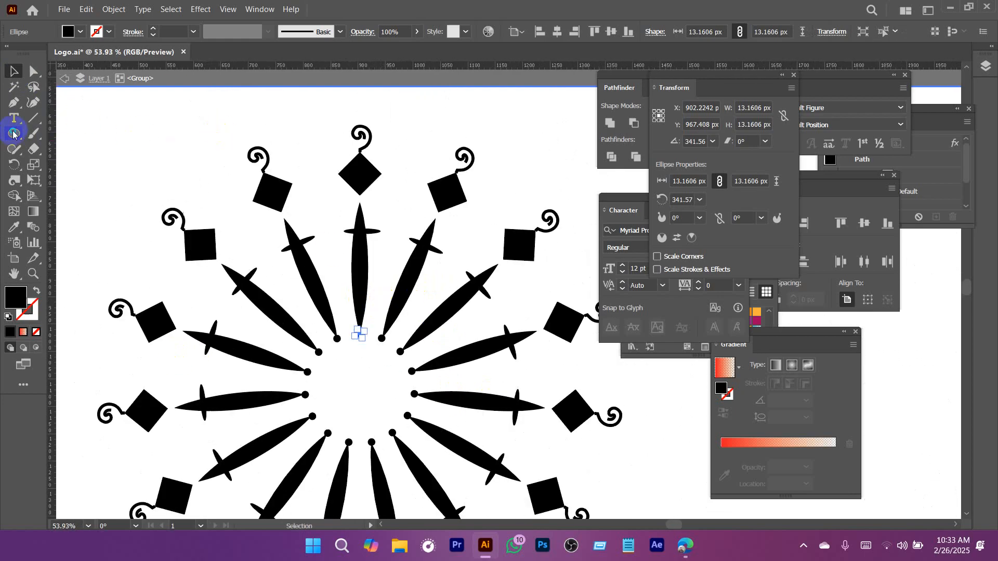
right_click(14, 135)
left_click(61, 199)
mouse_move(363, 211)
left_mouse_down()
mouse_move(439, 244)
mouse_move(381, 194)
mouse_move(368, 213)
mouse_move(442, 226)
mouse_move(350, 215)
left_mouse_up()
key("v")
left_click_drag(437, 235, 275, 250)
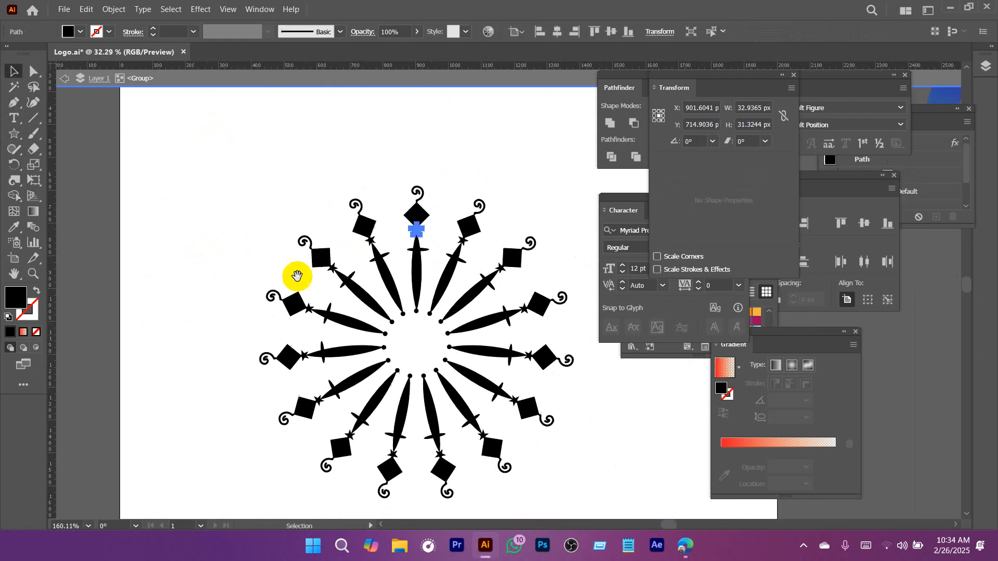
left_click_drag(439, 313, 390, 247)
left_click_drag(368, 289, 448, 280)
left_click_drag(333, 239, 267, 281)
left_click_drag(388, 179, 528, 292)
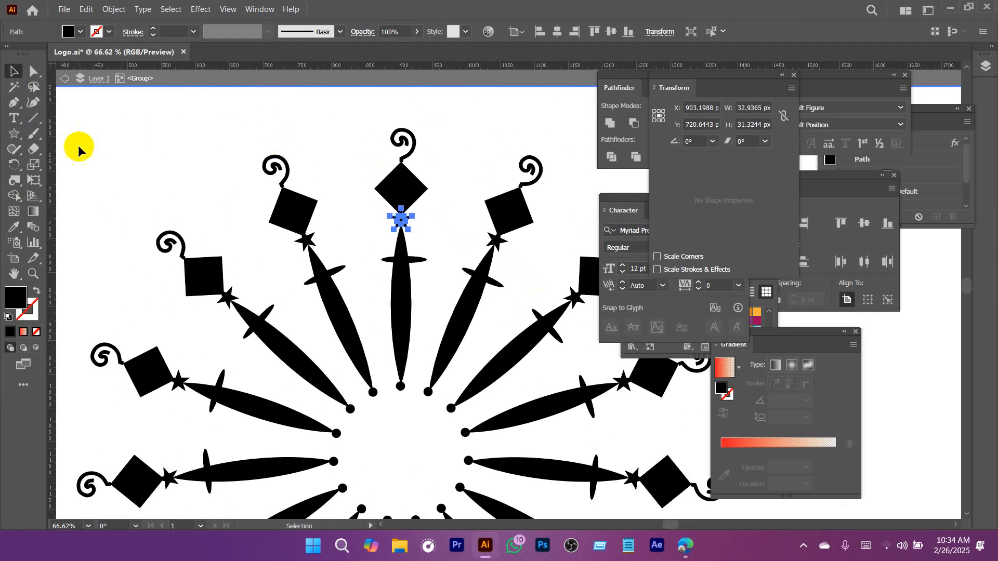
left_click(449, 86)
left_click(454, 117)
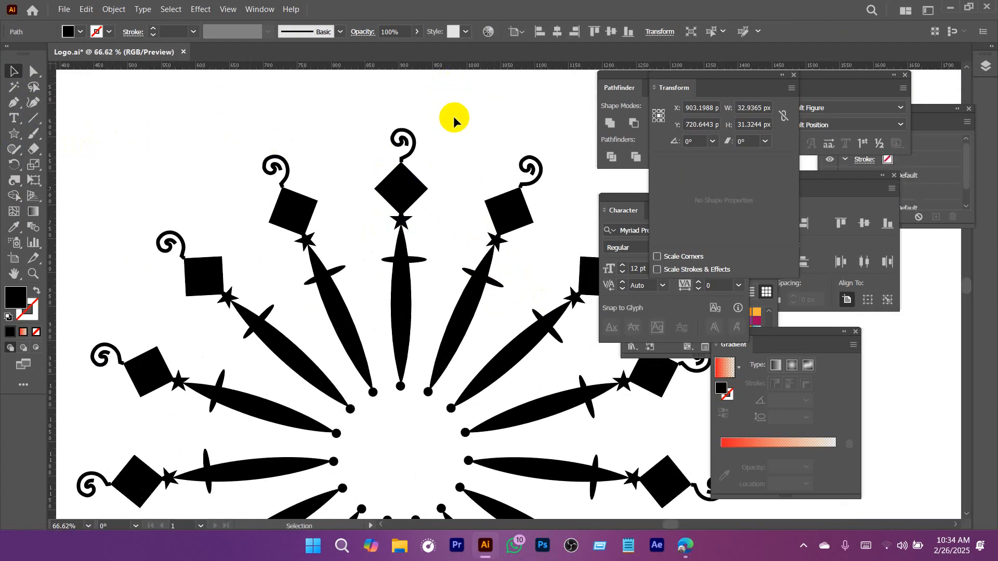
Select the radial ring and expand its appearance into separate artwork.
left_click_drag(472, 173, 273, 190)
left_click_drag(455, 227, 367, 193)
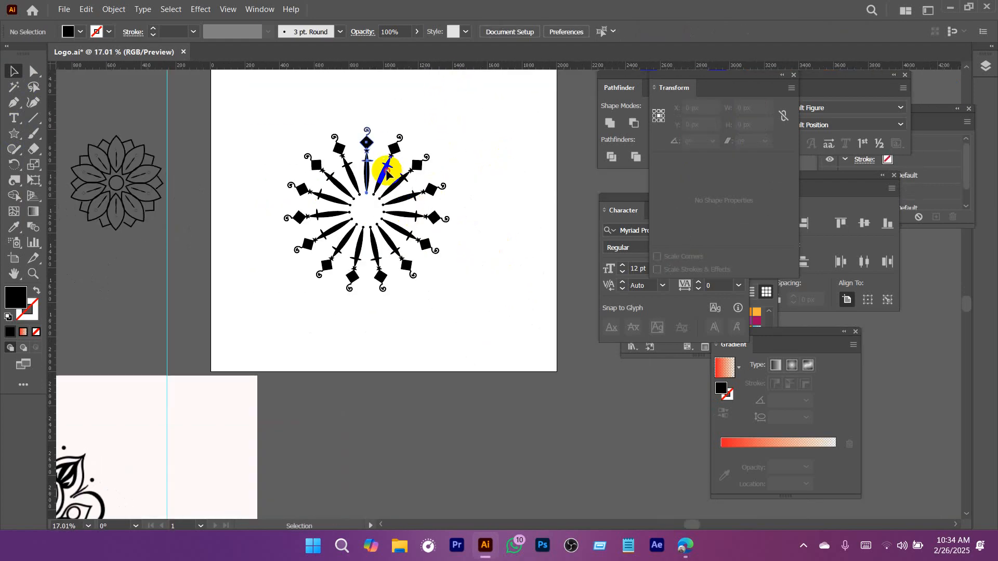
left_click(386, 171)
left_click_drag(520, 215, 498, 218)
left_click_drag(498, 218, 469, 208)
left_click_drag(274, 116, 508, 343)
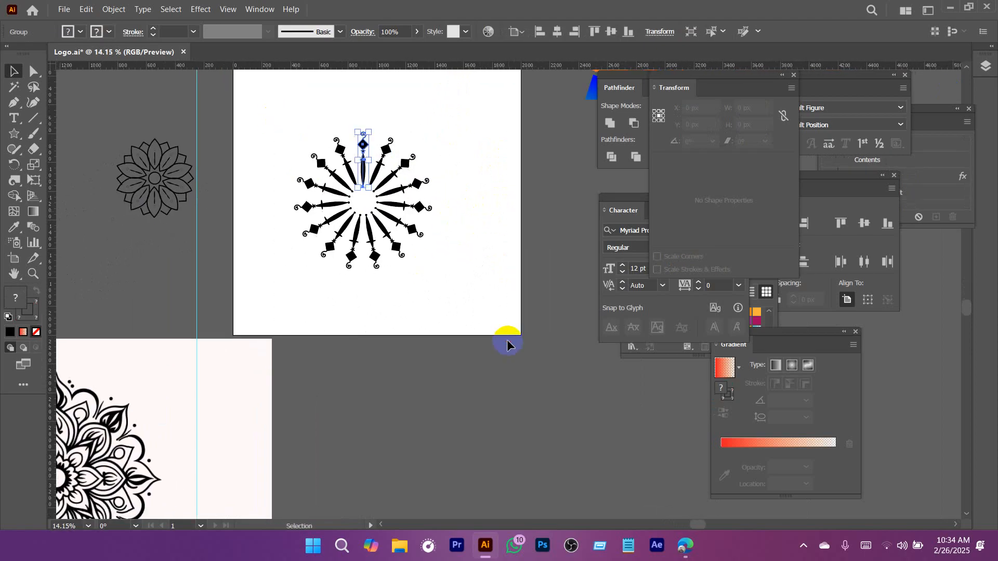
scroll(424, 267, "down", 3)
scroll(383, 212, "up", 4)
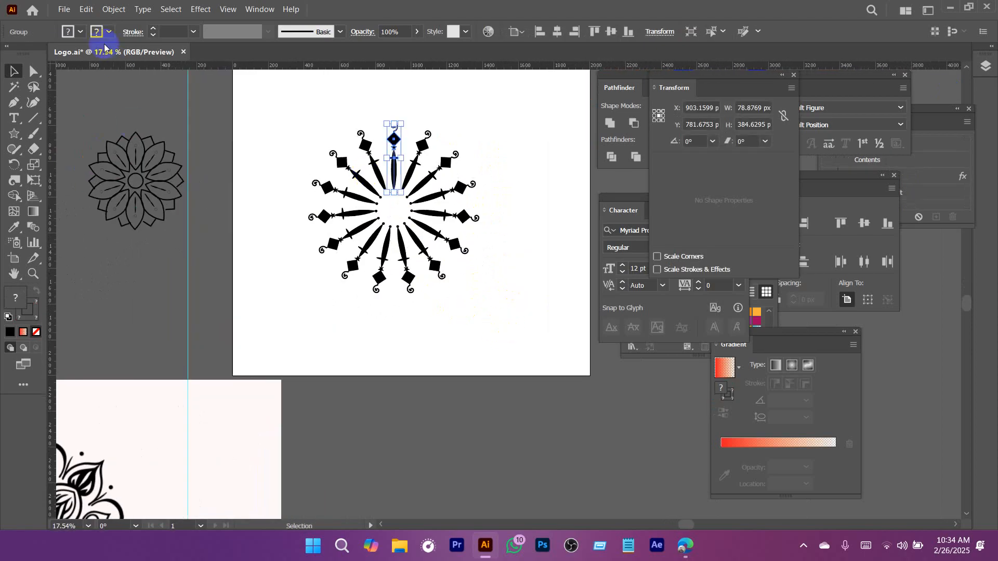
left_click(114, 9)
left_click(161, 168)
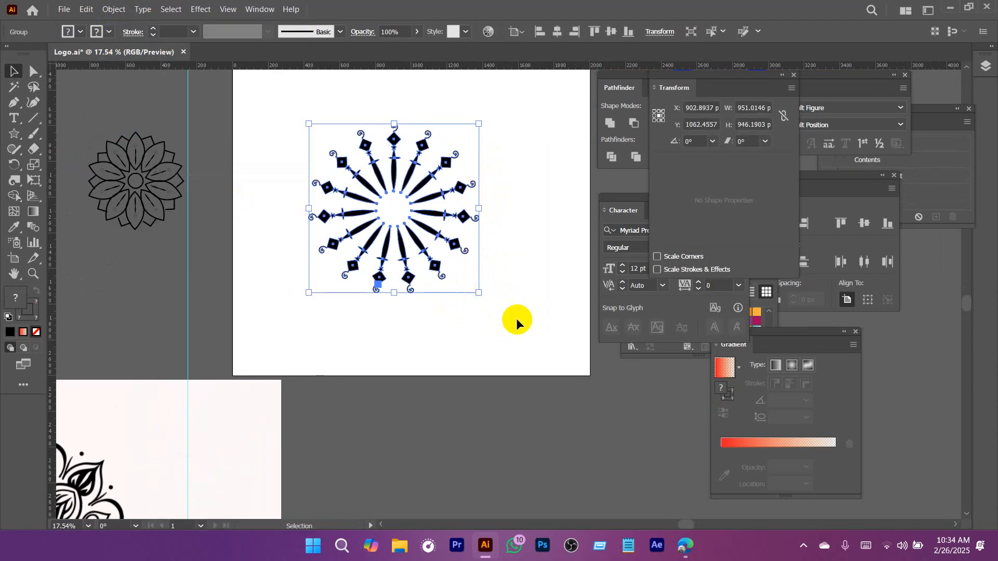
Inspect the expanded ring by opening its group, selecting individual spokes, and leaving isolation mode.
scroll(499, 299, "up", 3)
left_click(528, 149)
left_click(475, 141)
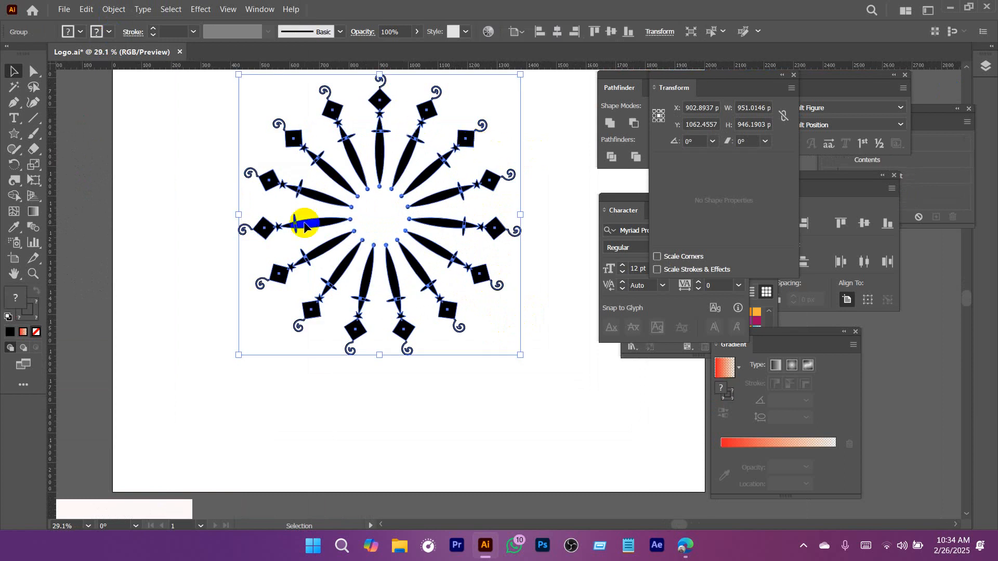
double_click(381, 101)
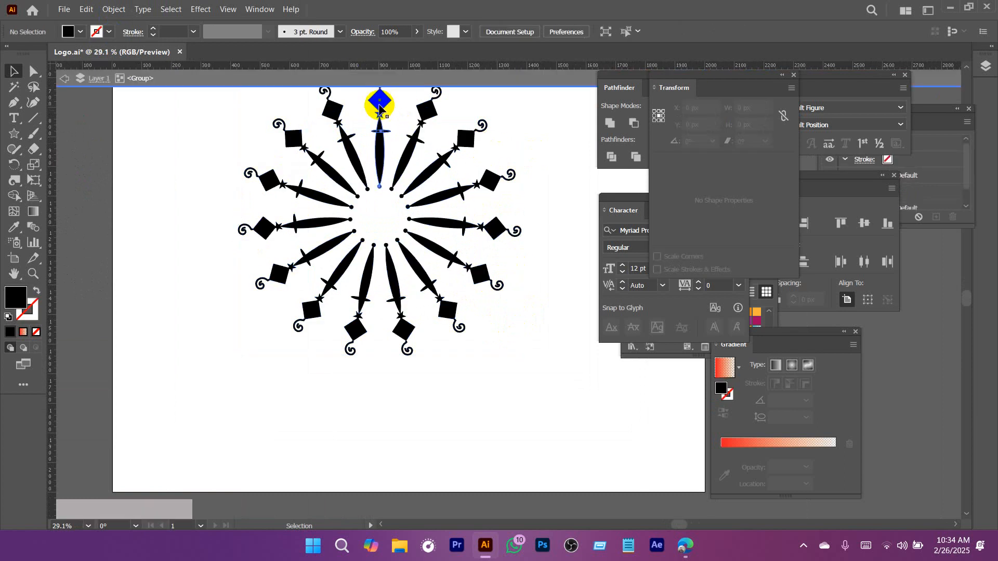
left_click(291, 141)
left_click(268, 184)
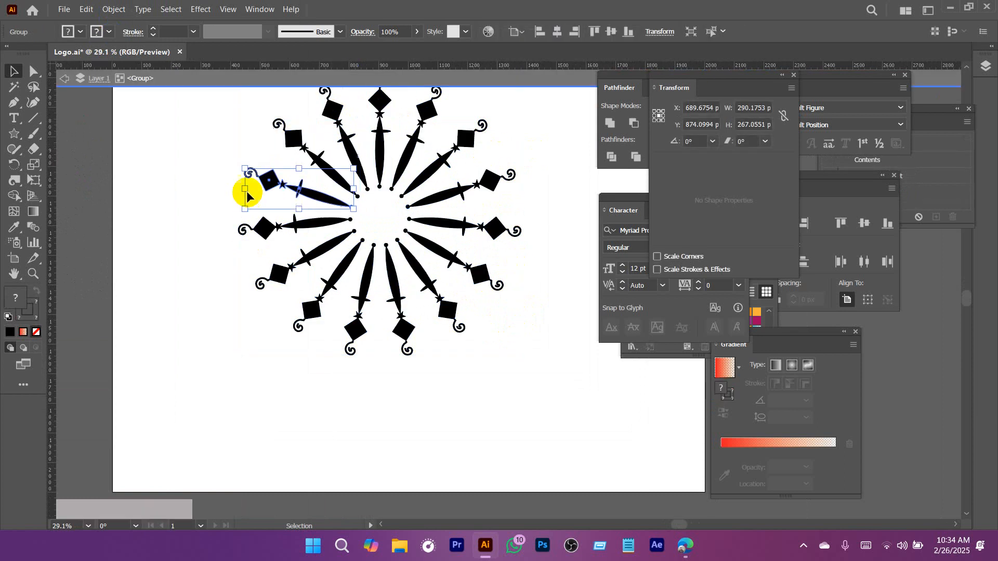
double_click(199, 193)
scroll(514, 345, "down", 3)
left_click_drag(522, 360, 451, 317)
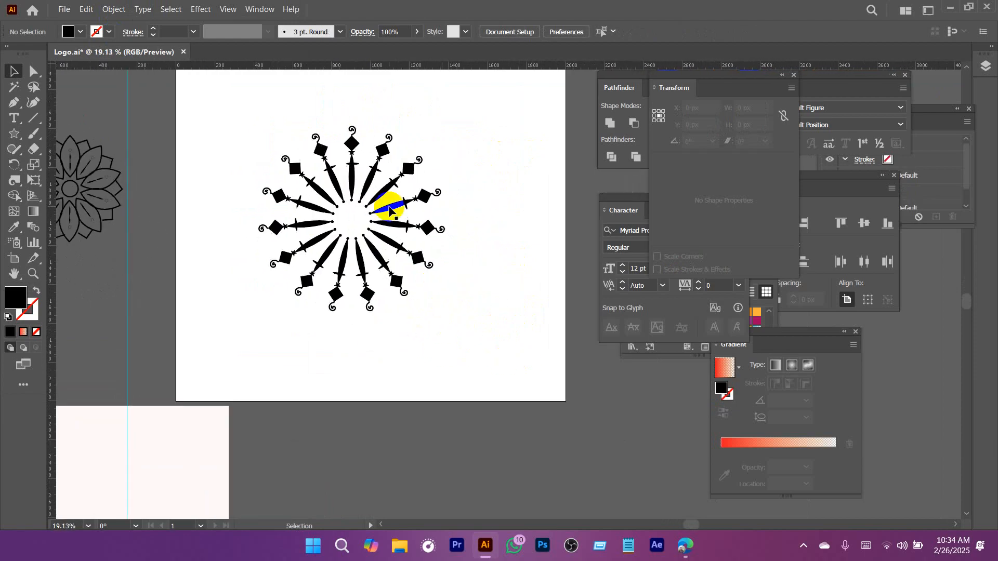
Move the outlined flower mandala from the pasteboard to the upper-right corner of the white artboard.
scroll(434, 280, "down", 1)
left_click_drag(434, 281, 512, 251)
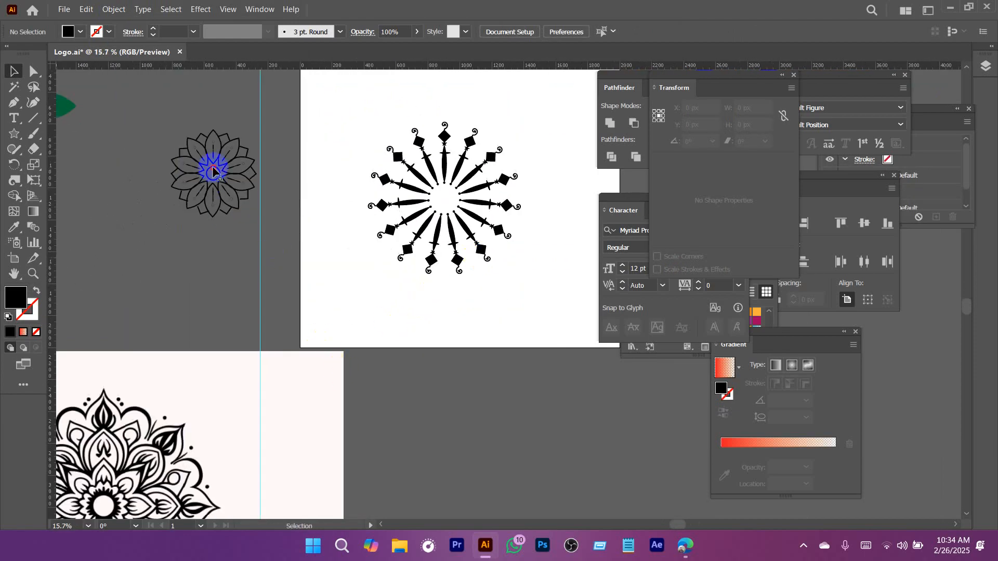
left_click_drag(213, 171, 465, 138)
Examine the reference mandala's central flower and petal layers, and compare them with the artboard designs.
left_click_drag(266, 420, 399, 267)
left_click_drag(136, 482, 303, 315)
left_click_drag(257, 254, 489, 403)
left_click_drag(419, 260, 361, 243)
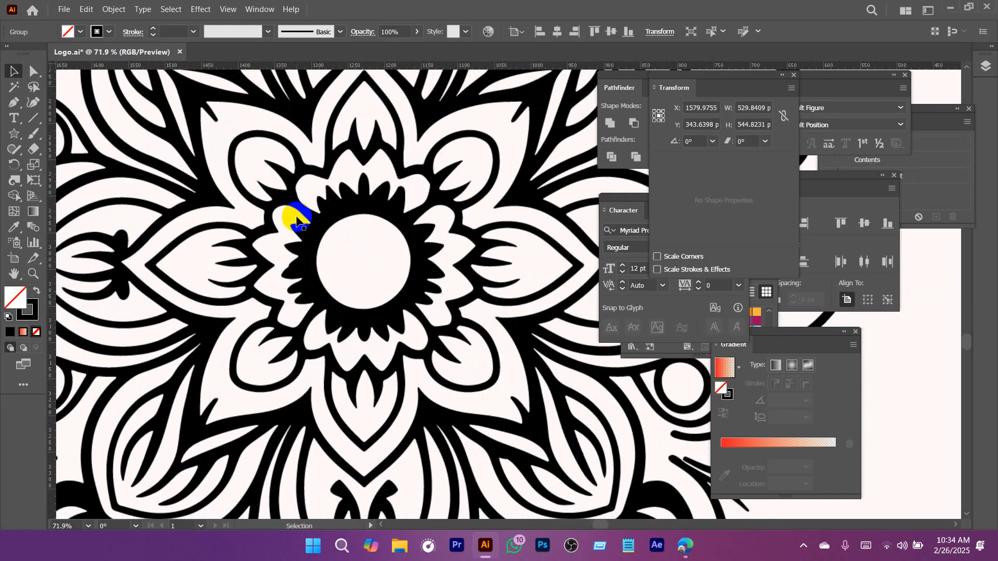
left_click_drag(445, 231, 339, 256)
left_click_drag(505, 239, 359, 251)
left_click_drag(439, 252, 374, 253)
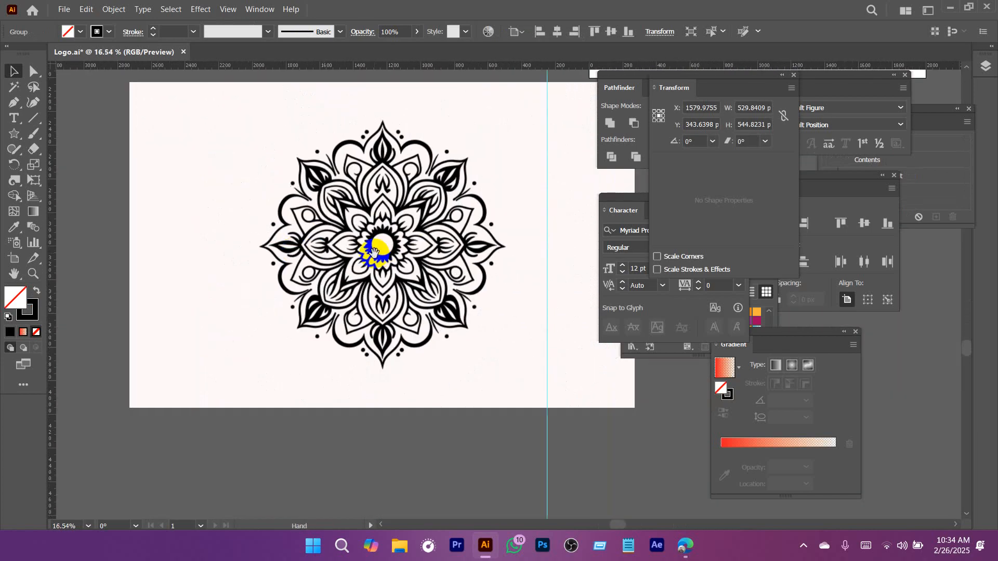
left_click_drag(449, 222, 224, 349)
left_click_drag(405, 271, 249, 388)
left_click_drag(439, 266, 393, 353)
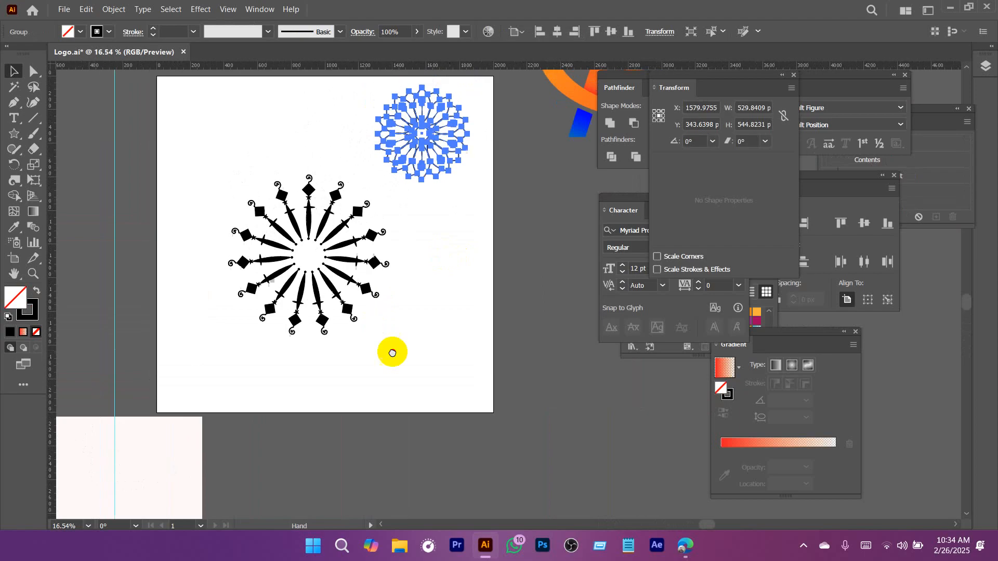
left_click(463, 174)
left_click_drag(503, 325, 426, 339)
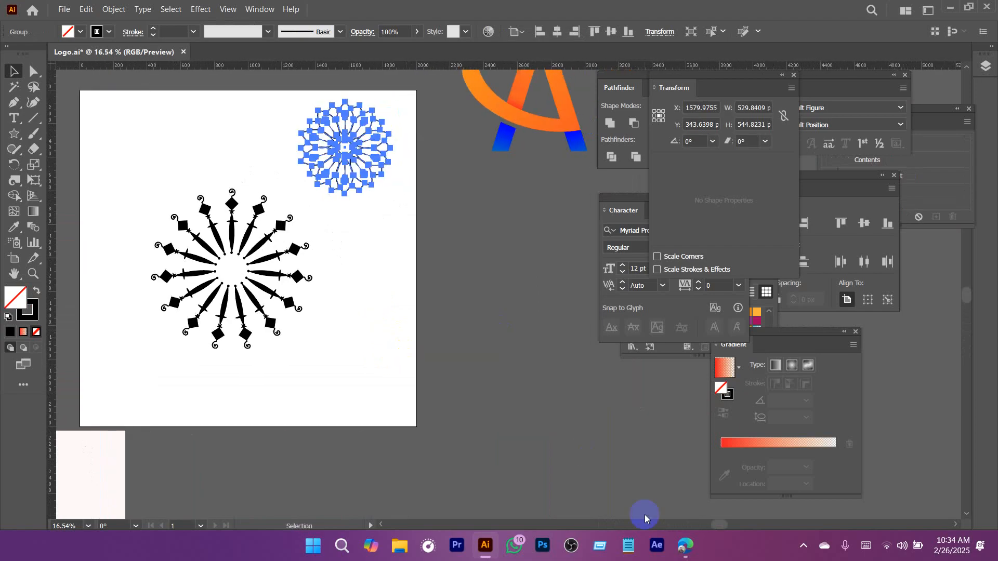
Switch to the browser and copy the logo sample sheet image from the group chat.
left_click(684, 546)
left_click(309, 11)
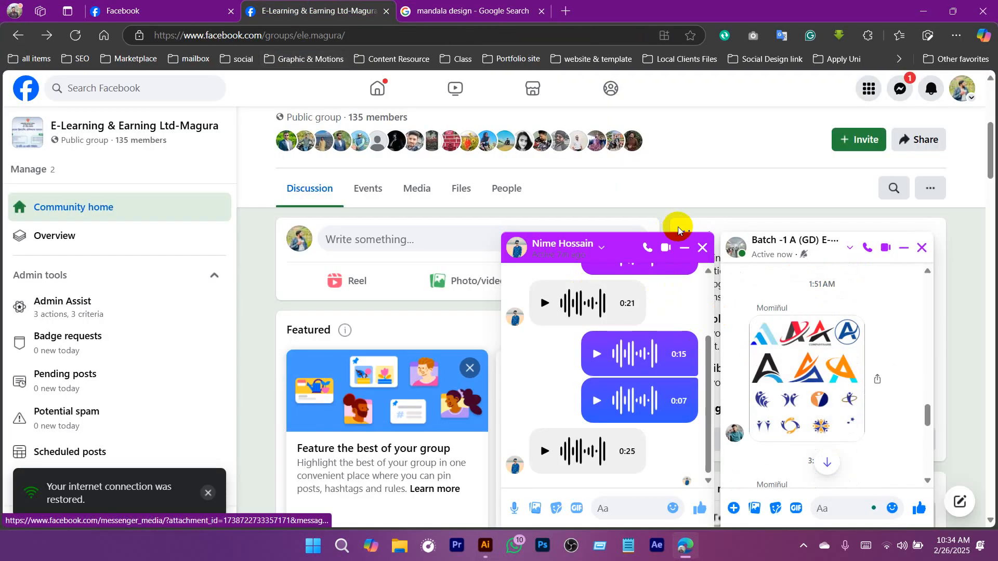
left_click(702, 248)
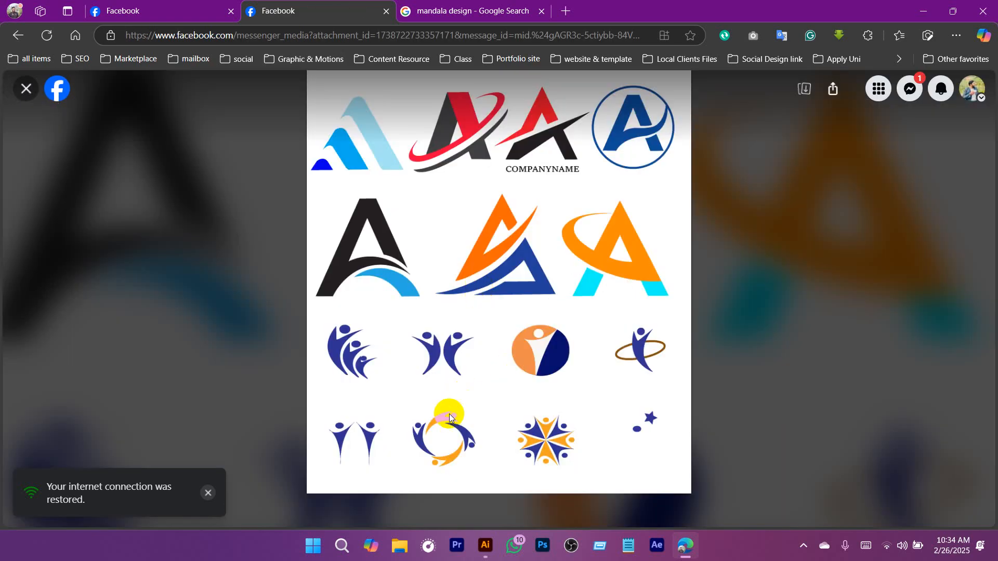
right_click(449, 414)
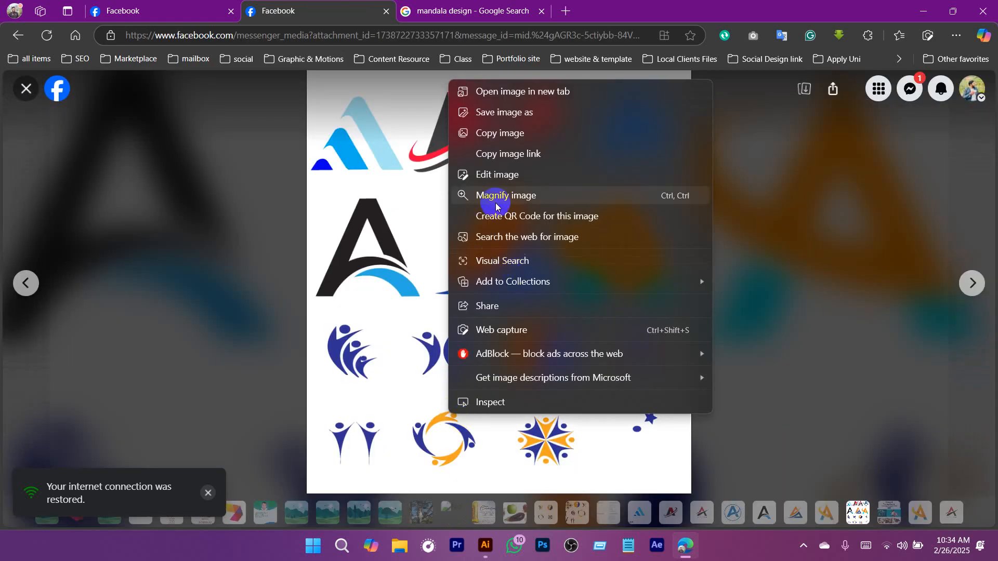
left_click(507, 154)
Return to Illustrator, paste the logo sample sheet beside the artboard, and move the black ring to the artboard's upper-left corner.
left_click(495, 552)
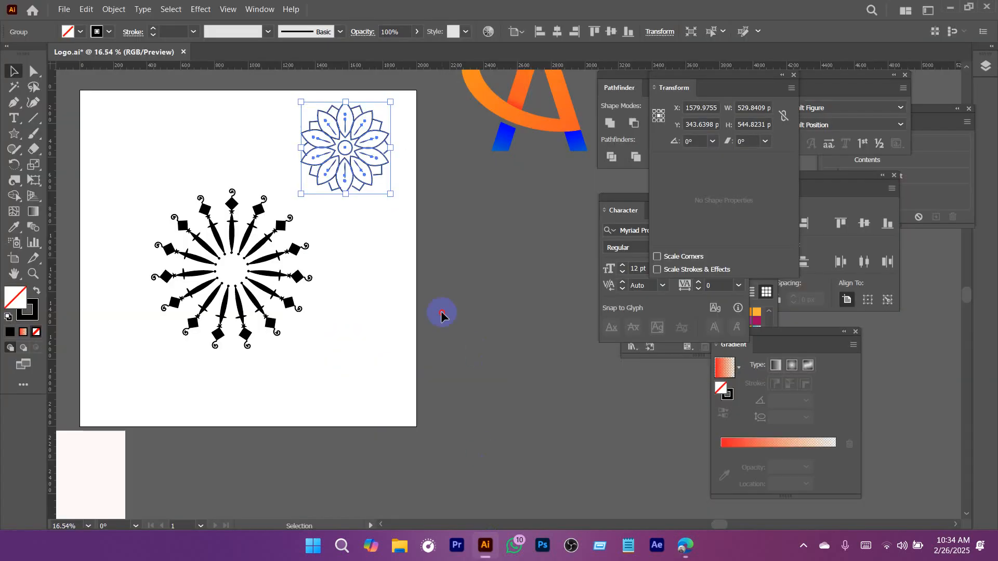
left_click(443, 310)
key("ctrl+v")
left_click_drag(245, 173, 246, 168)
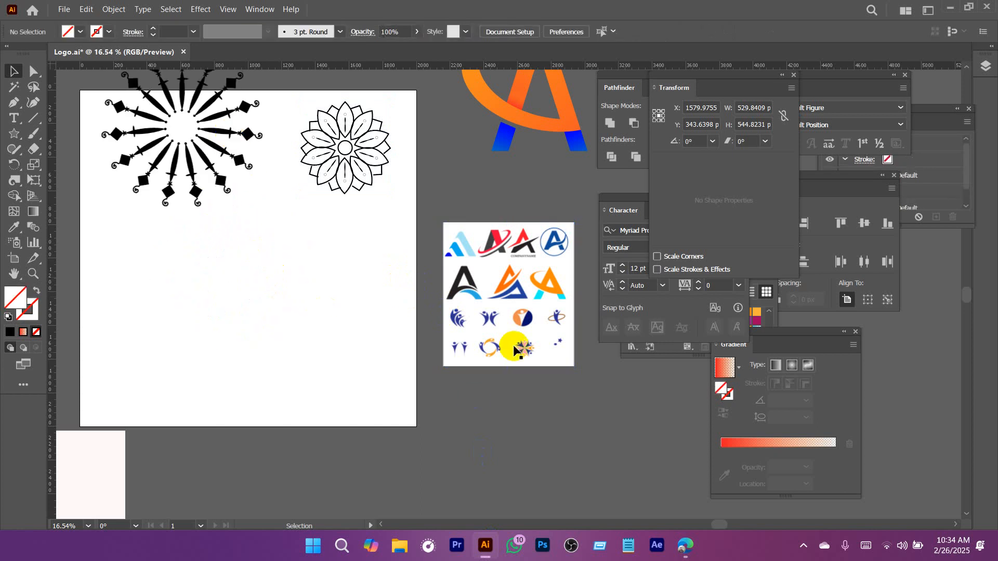
Draw a closed curved blade shape about 162 by 268 px with the Pen tool, tapering to a point at its base.
scroll(201, 296, "up", 1)
left_click(14, 103)
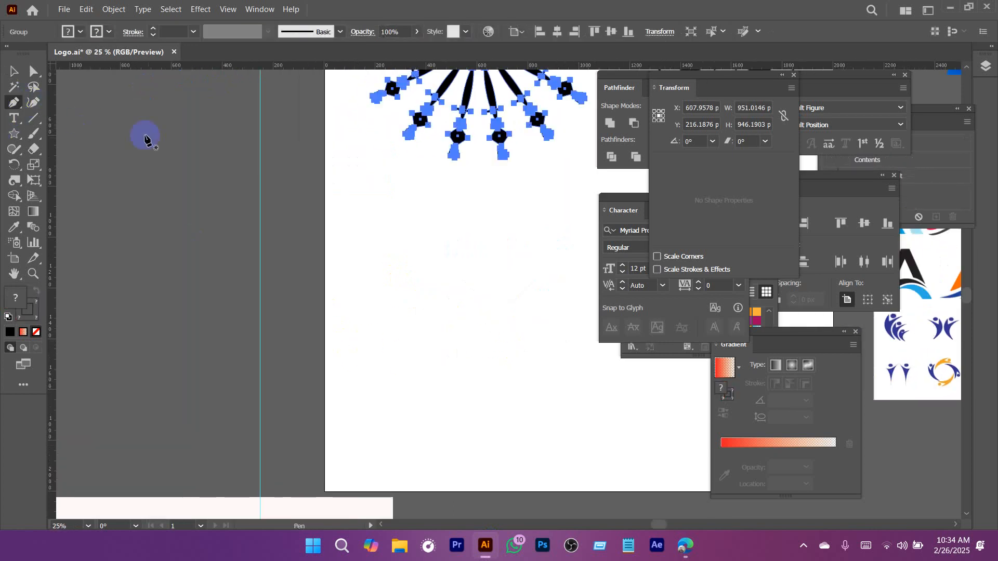
scroll(456, 289, "right", 2)
left_click(361, 332)
left_click_drag(397, 272, 430, 263)
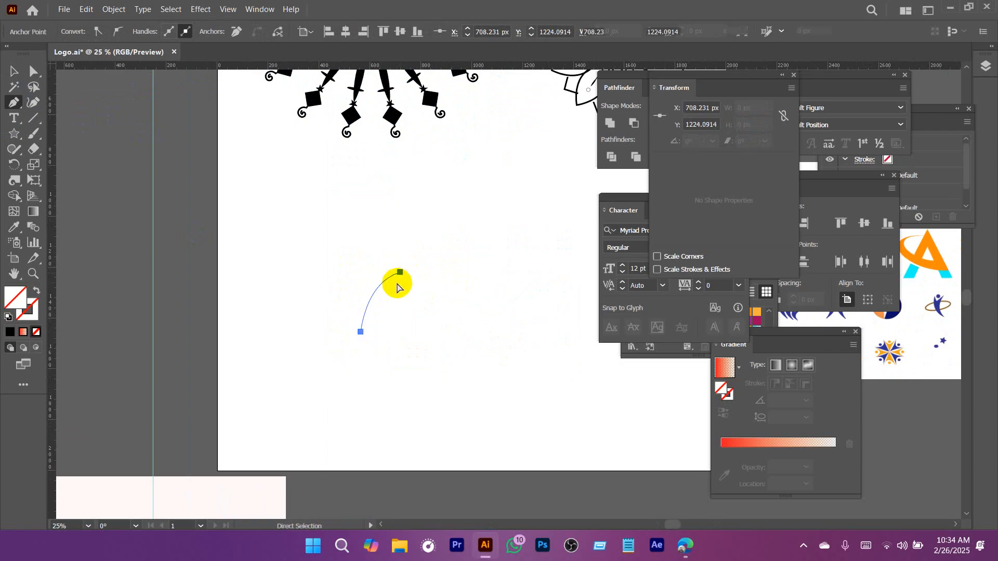
scroll(397, 283, "up", 2)
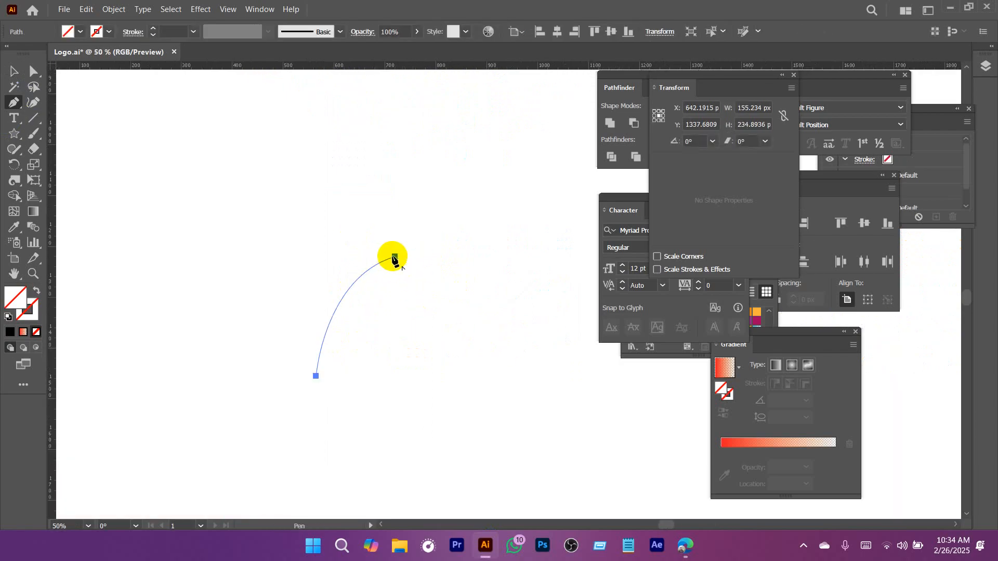
left_click_drag(367, 237, 374, 225)
key("space")
left_click_drag(326, 294, 332, 201)
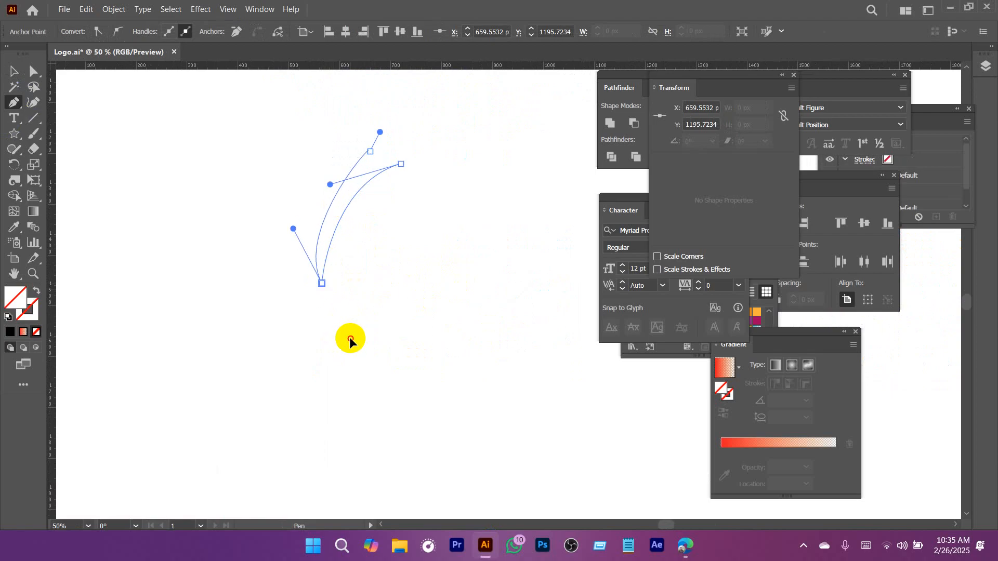
left_click(401, 165)
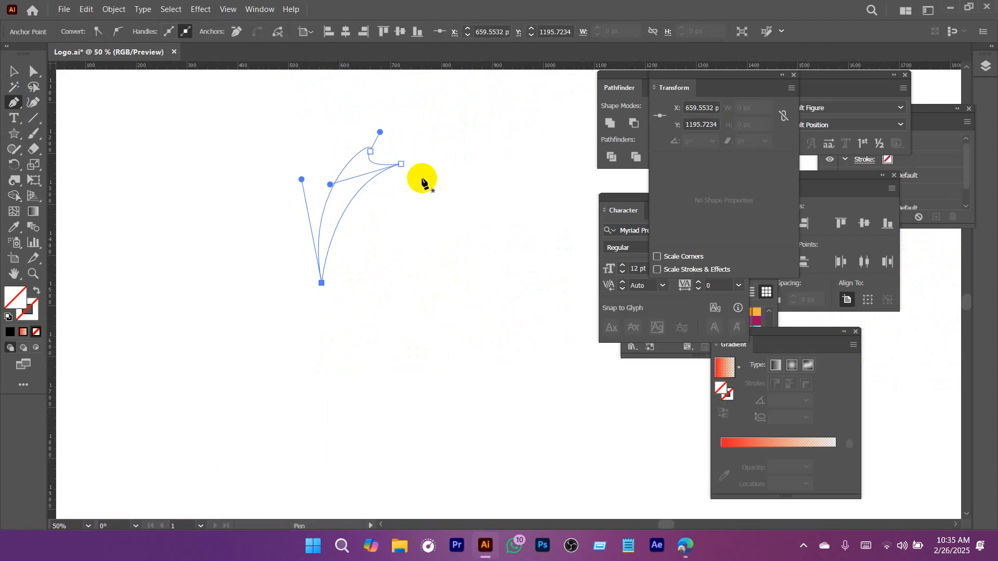
key("v")
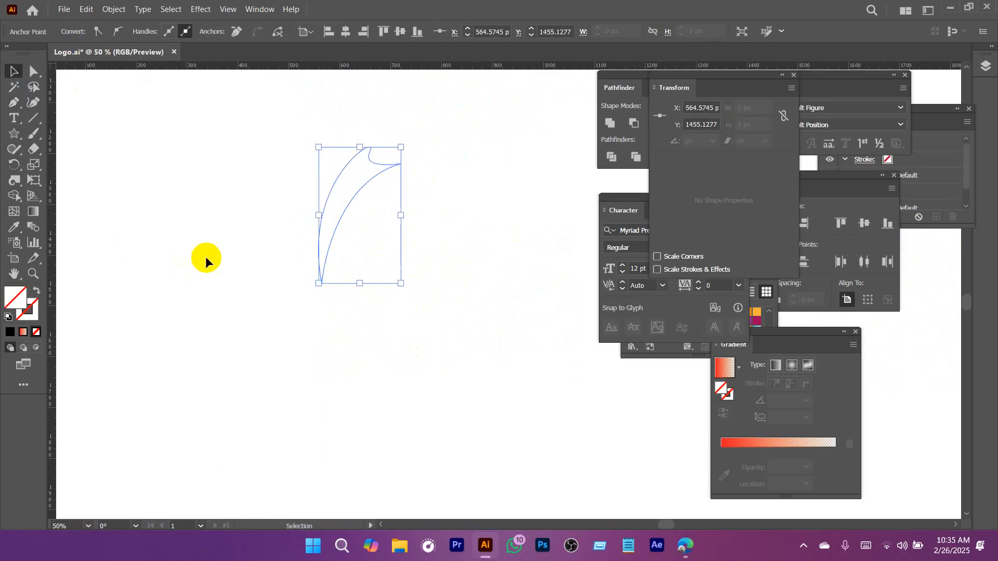
Try a fill colour for the curved blade shape with the Color Picker.
double_click(29, 295)
left_click_drag(494, 211, 512, 188)
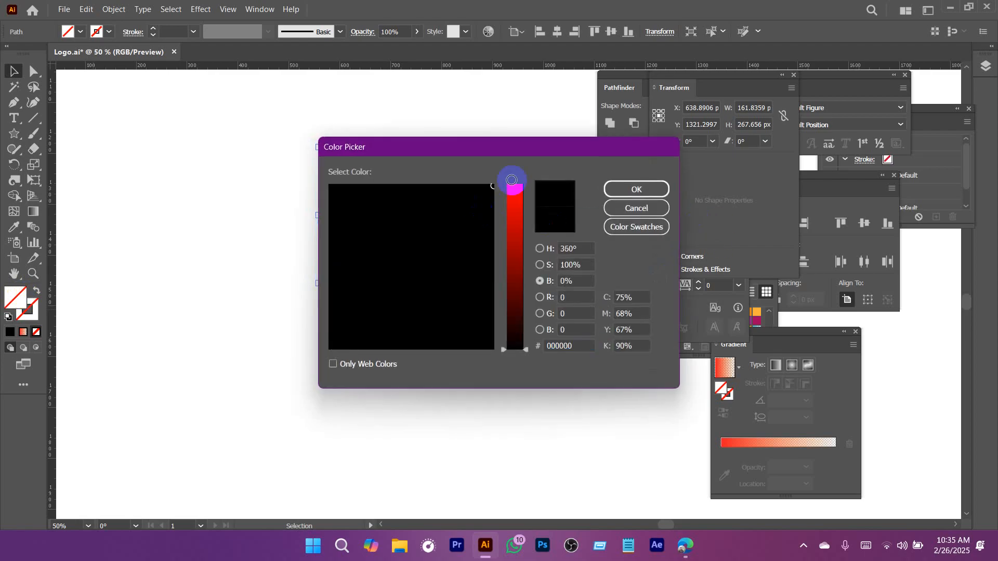
left_click(615, 191)
Fill the curved blade shape with the red swatch and deselect it.
left_click(81, 32)
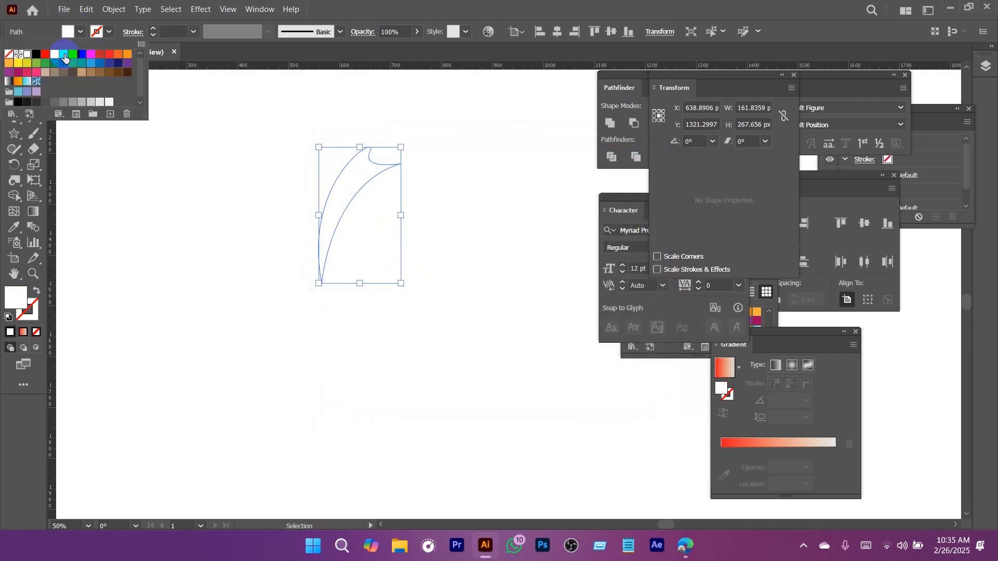
left_click(45, 56)
left_click(458, 221)
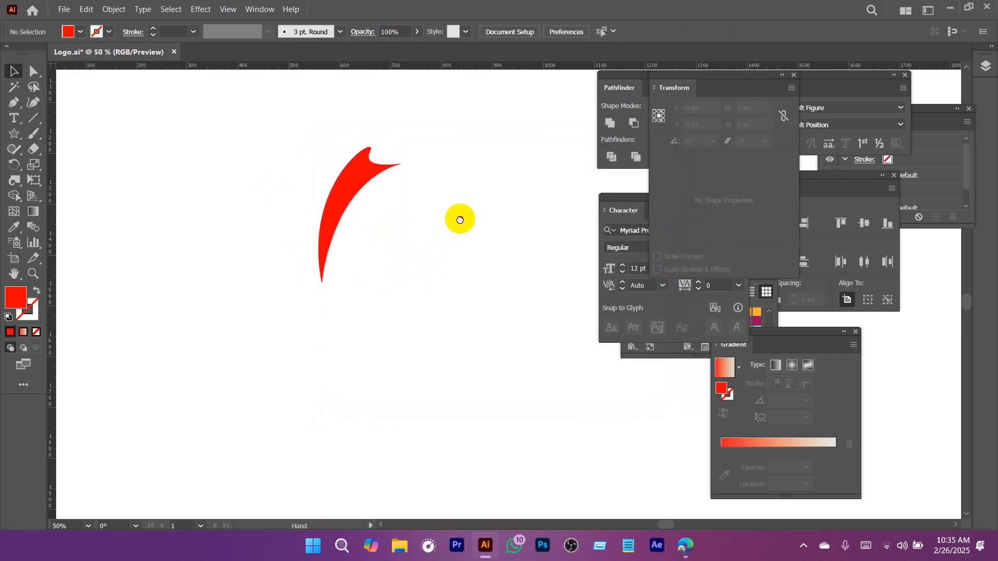
left_click_drag(457, 218, 442, 260)
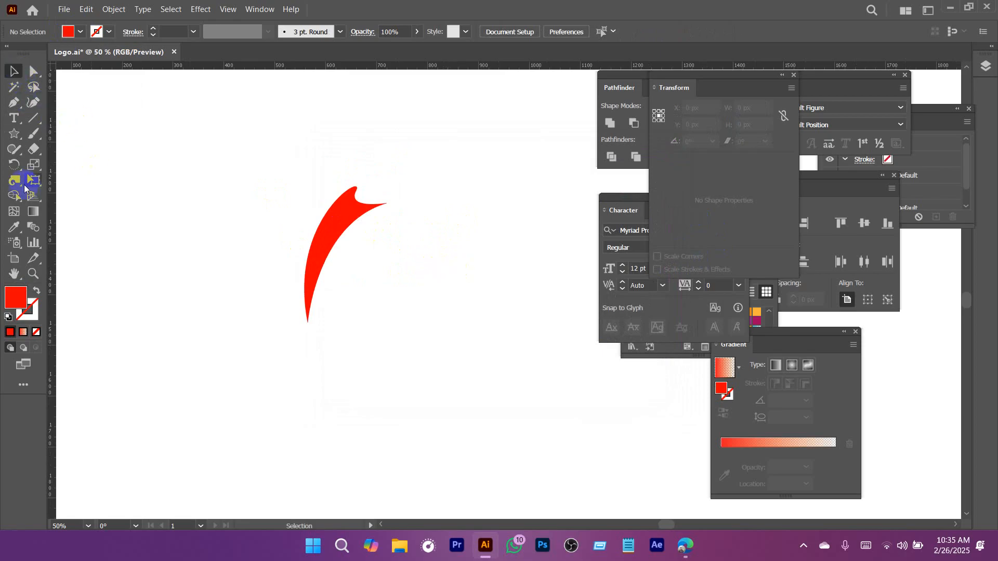
Draw a closed red four-sided shape with the Pen tool to the right of the curved blade.
left_click_drag(409, 209, 310, 243)
left_click_drag(442, 164, 272, 198)
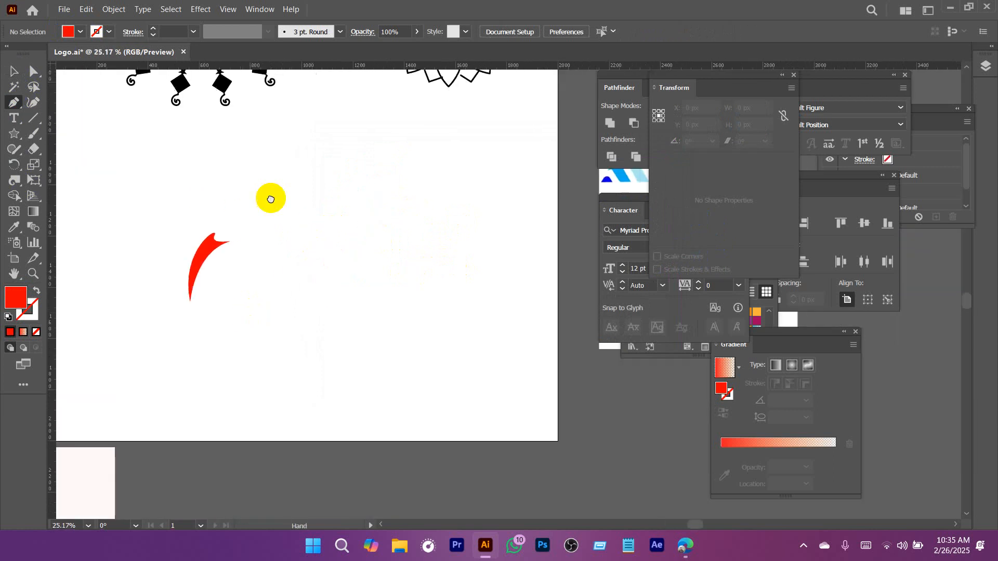
left_click(257, 151)
left_click(473, 149)
left_click(455, 266)
left_click(277, 192)
left_click(259, 152)
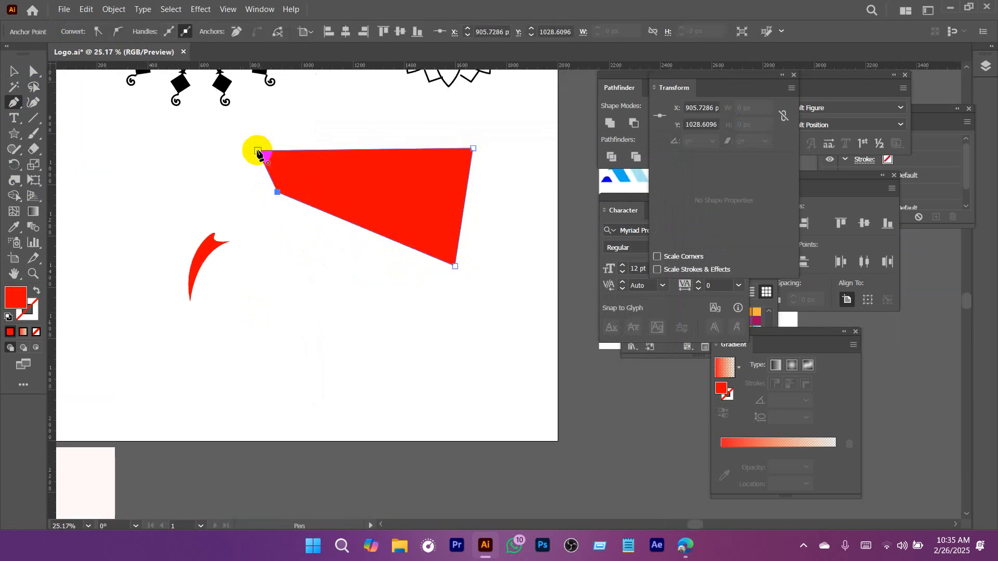
Draw an open four-point red shape with the Pen tool beneath the first four-sided shape.
left_click(277, 285)
left_click(498, 310)
left_click(456, 381)
left_click(325, 348)
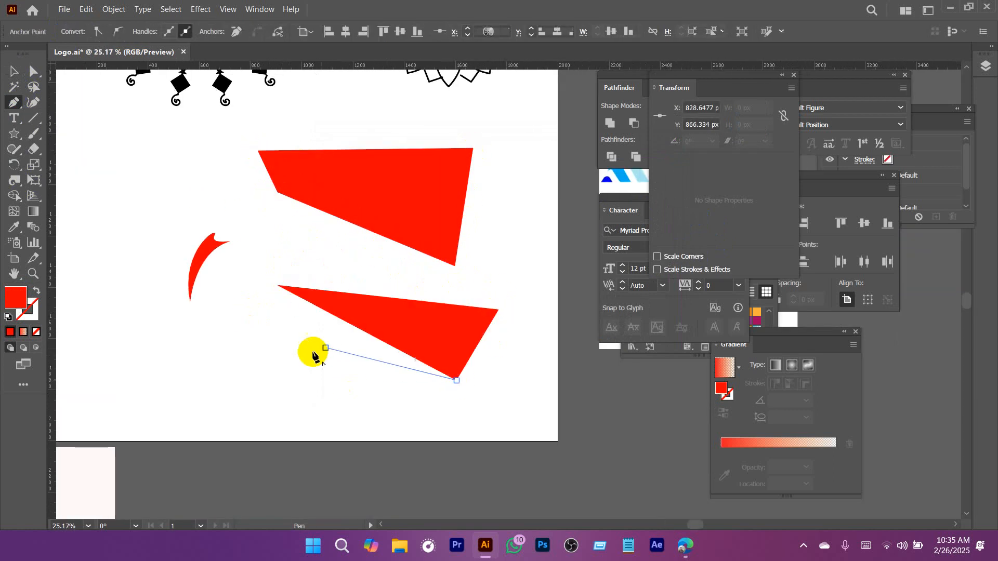
key("Escape")
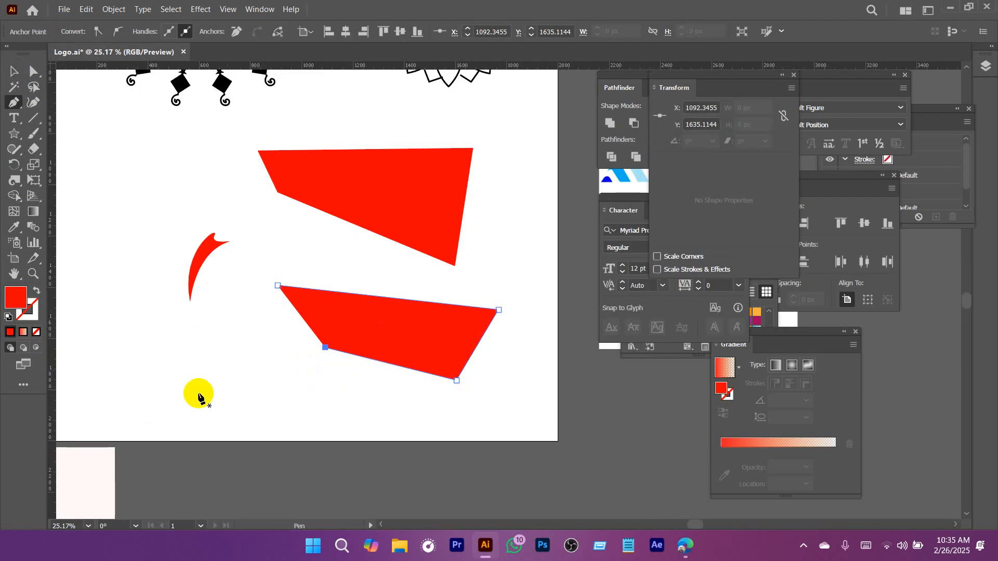
Shift the lower four-sided shape slightly to the right and close its open edge with the Pen tool.
key("v")
mouse_move(379, 339)
left_mouse_down()
mouse_move(363, 347)
mouse_move(397, 335)
left_mouse_up()
key("a")
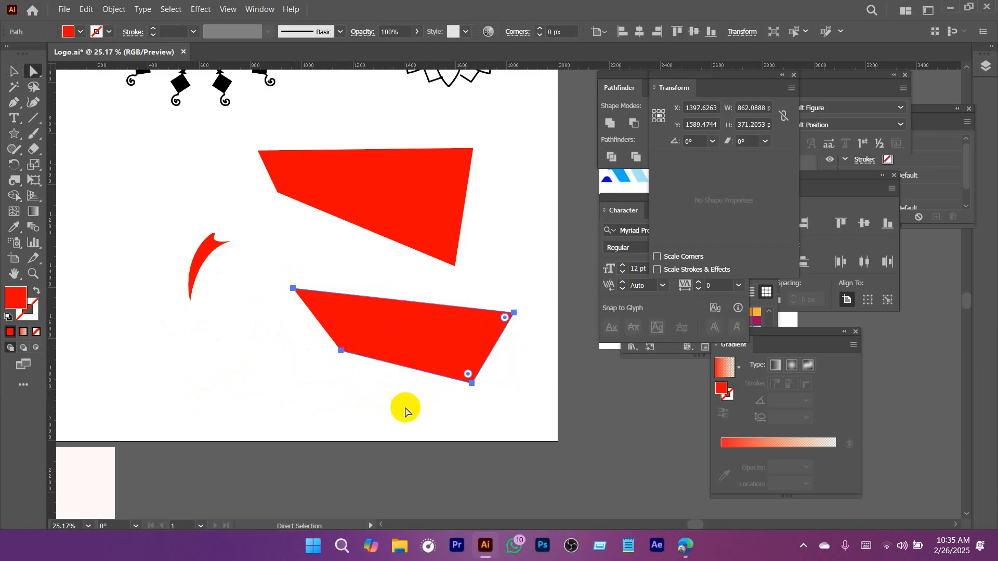
key("v")
left_click(417, 200, "shift")
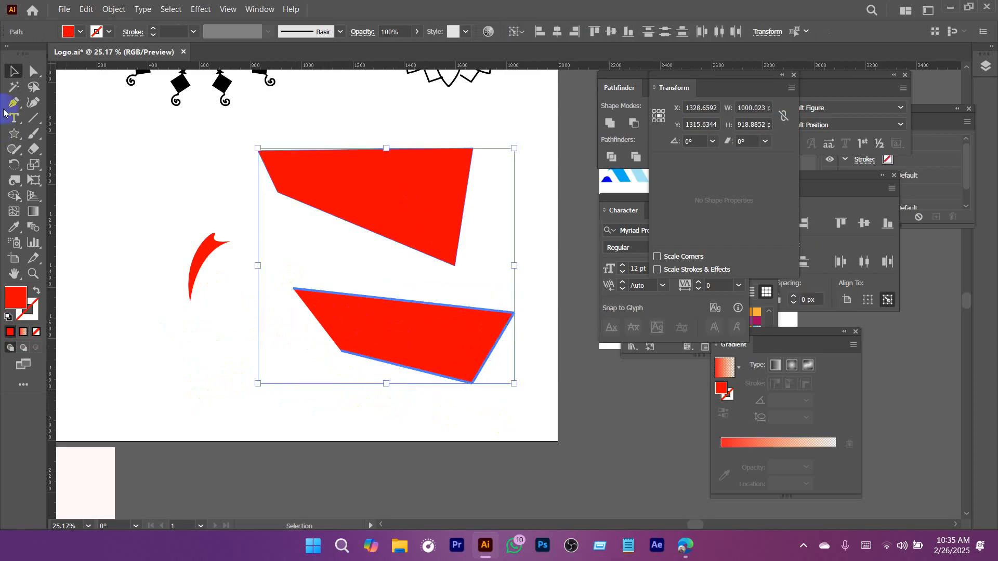
key("p")
left_click(340, 352)
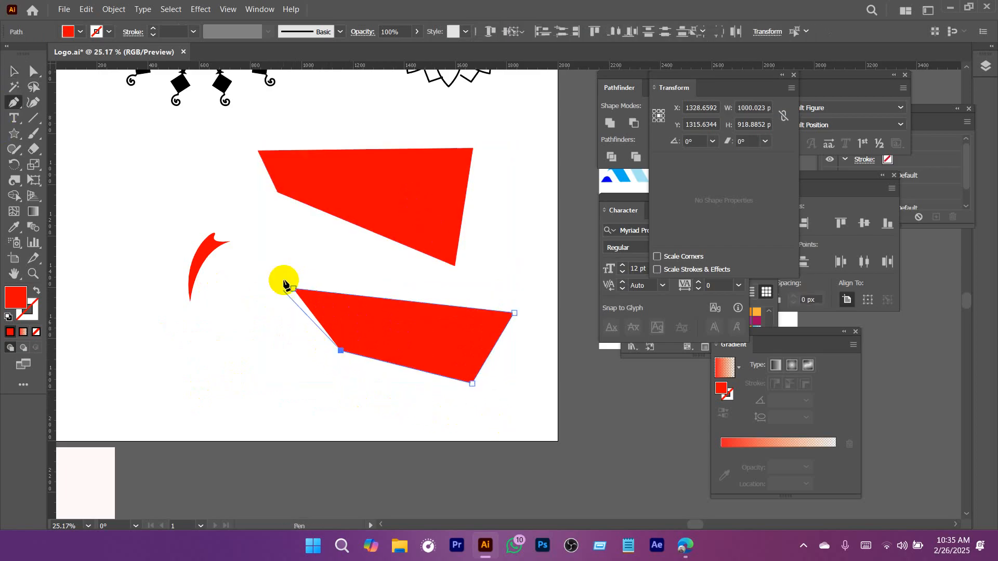
left_click(292, 289)
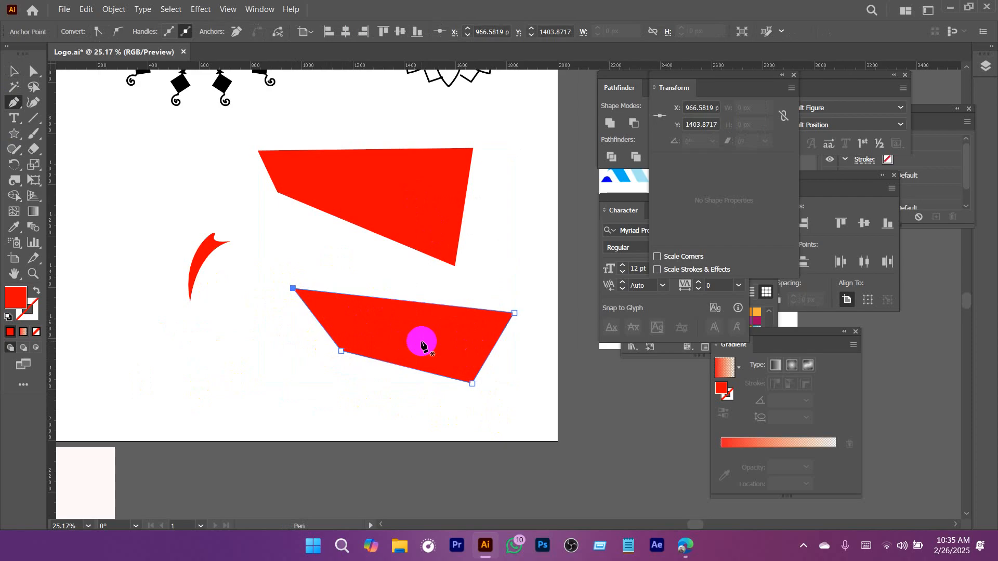
Delete both four-sided practice shapes beside the curved blade.
key("v")
left_click_drag(517, 209, 413, 383)
key("Delete")
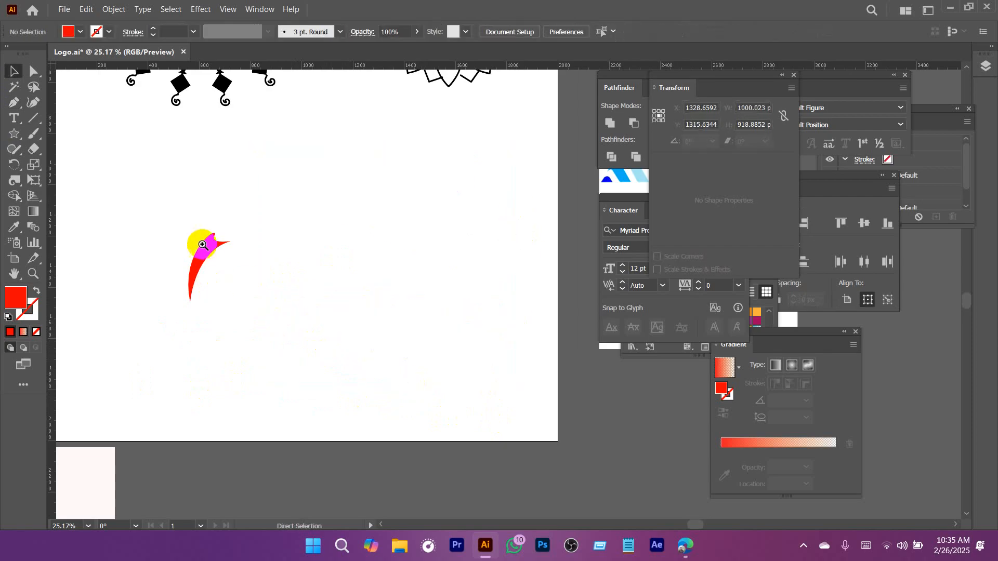
Draw a small red circle as a head in the notch at the upper end of the curved blade.
left_click_drag(225, 259, 280, 262)
left_click_drag(196, 264, 293, 316)
key("p")
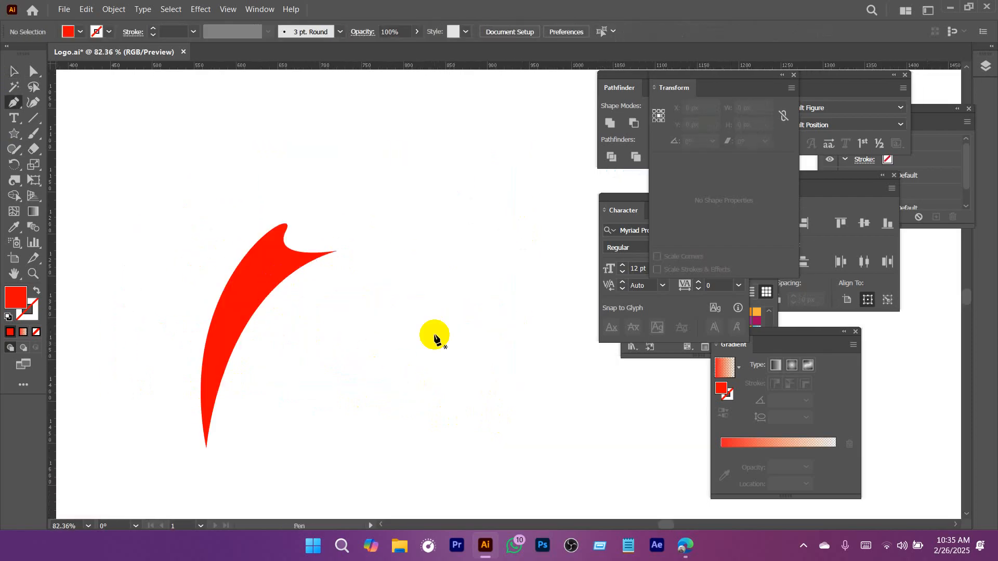
key("l")
left_click_drag(313, 202, 324, 219)
key("v")
left_click_drag(456, 288, 313, 317)
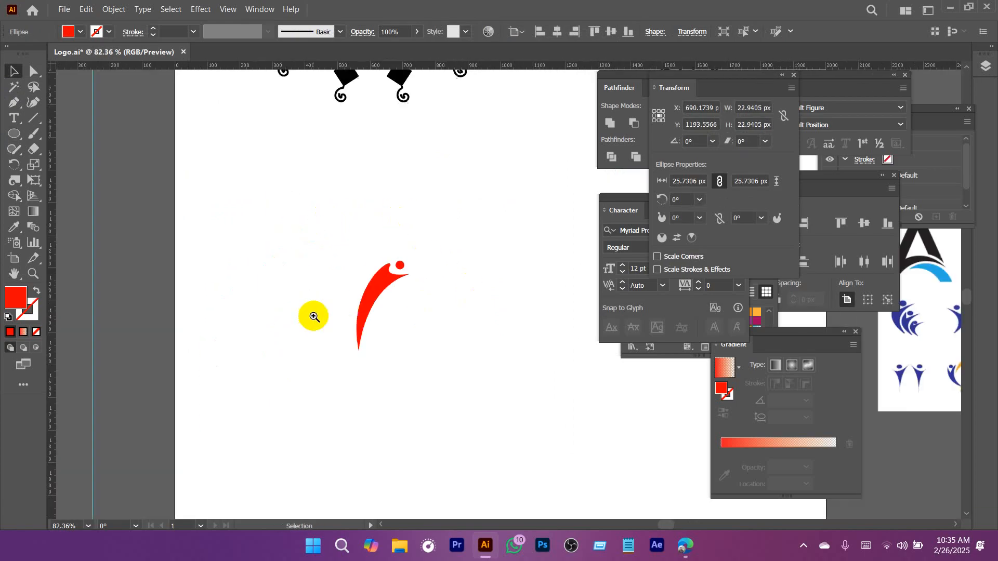
Combine the curved blade and its small head circle into one figure with the Pathfinder's Unite.
left_click(452, 367)
left_click_drag(329, 236, 504, 369)
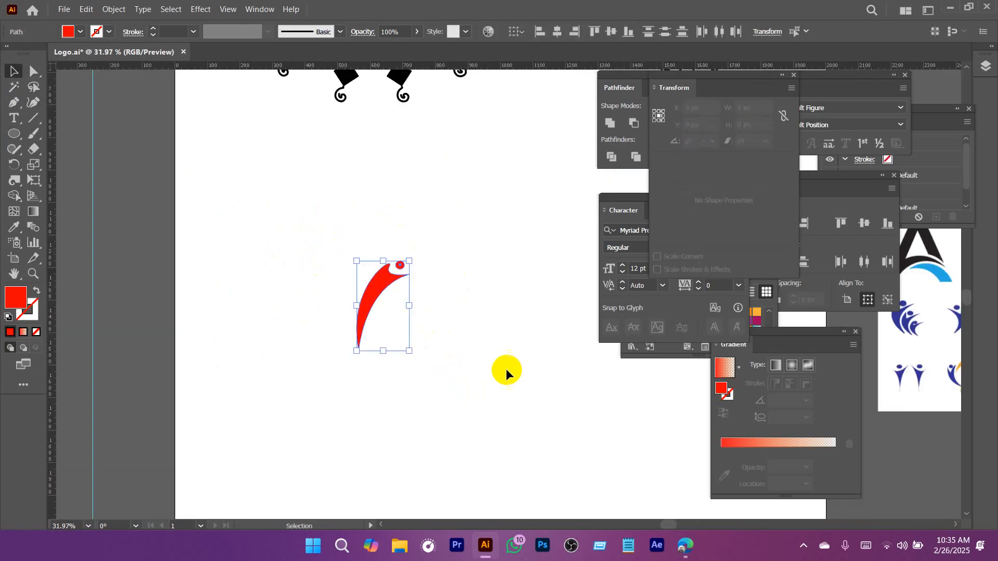
left_click(613, 124)
Move the united figure up and to the right on the artboard and scale it down to roughly 60% of its size.
left_click_drag(464, 284, 408, 307, "ctrl")
left_click_drag(491, 330, 331, 277)
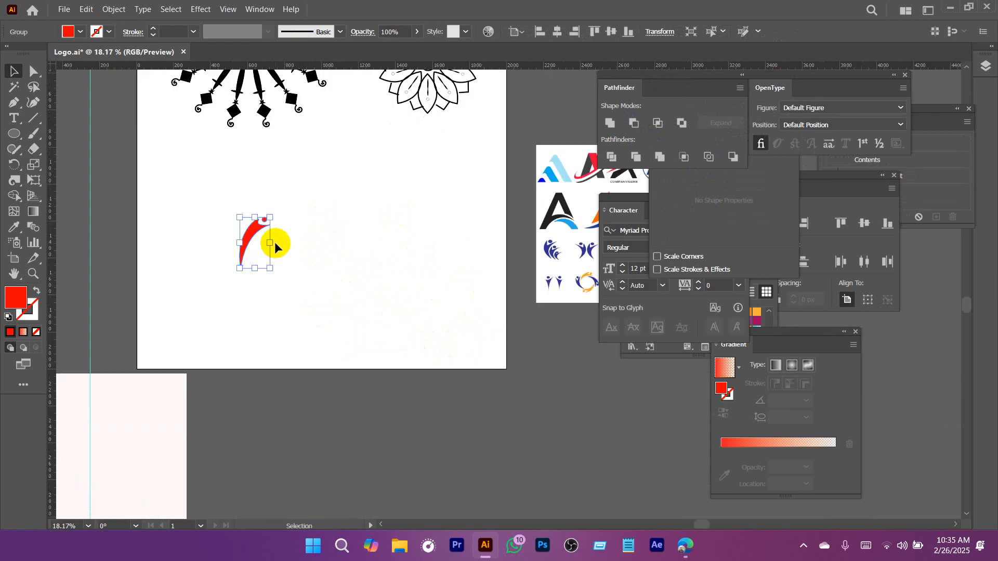
left_click_drag(253, 232, 335, 201)
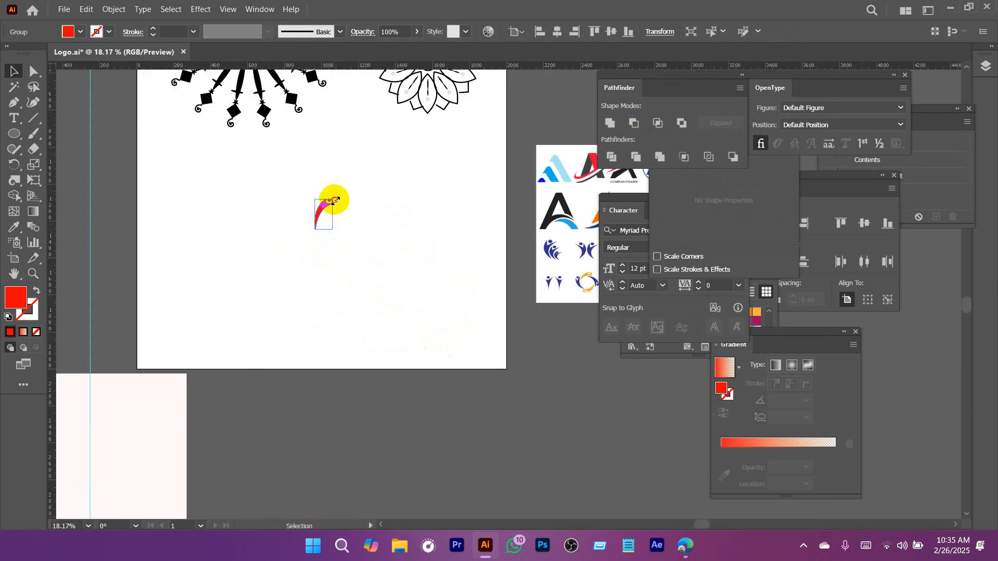
Draw a red circle about 152 px in diameter and place it directly beneath the figure's pointed end.
left_click_drag(327, 250, 499, 325, "ctrl")
left_click_drag(429, 242, 389, 278)
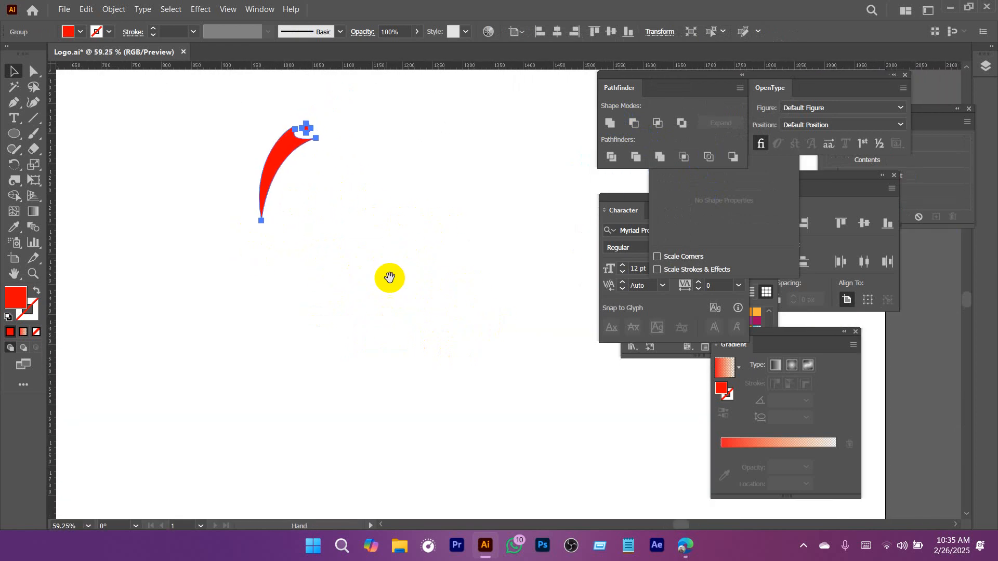
left_click(15, 134)
left_click_drag(253, 270, 300, 303, "alt+shift")
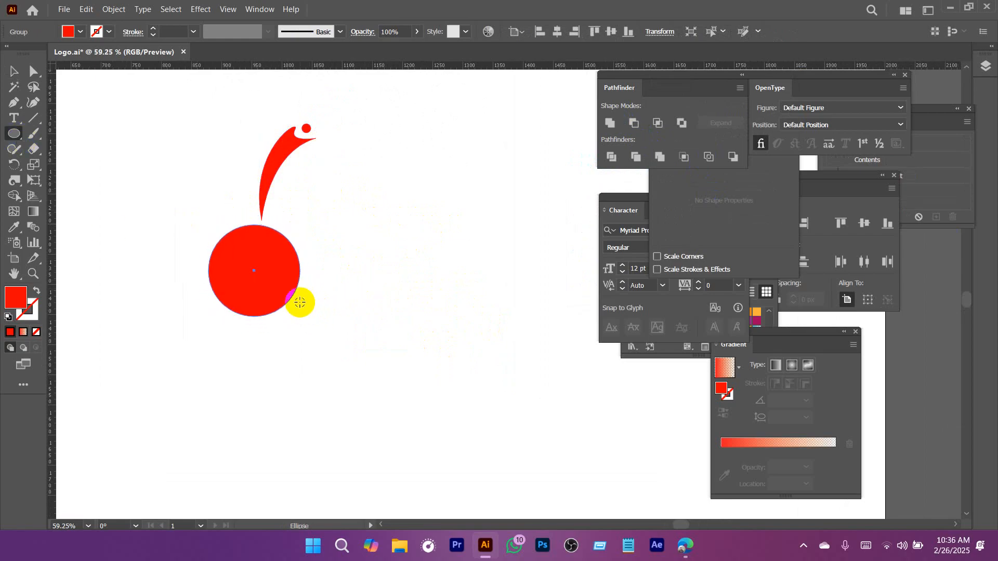
key("v")
left_click_drag(252, 278, 267, 277)
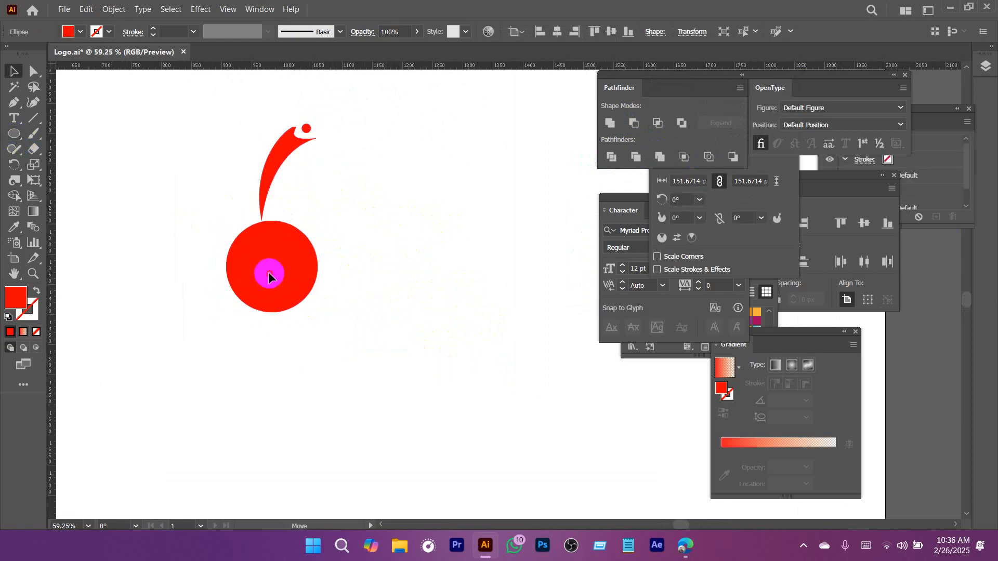
Rotate the figure clockwise by about 30 degrees so it leans over the top of the circle.
left_click_drag(480, 317, 333, 312, "ctrl")
left_click_drag(508, 368, 183, 269)
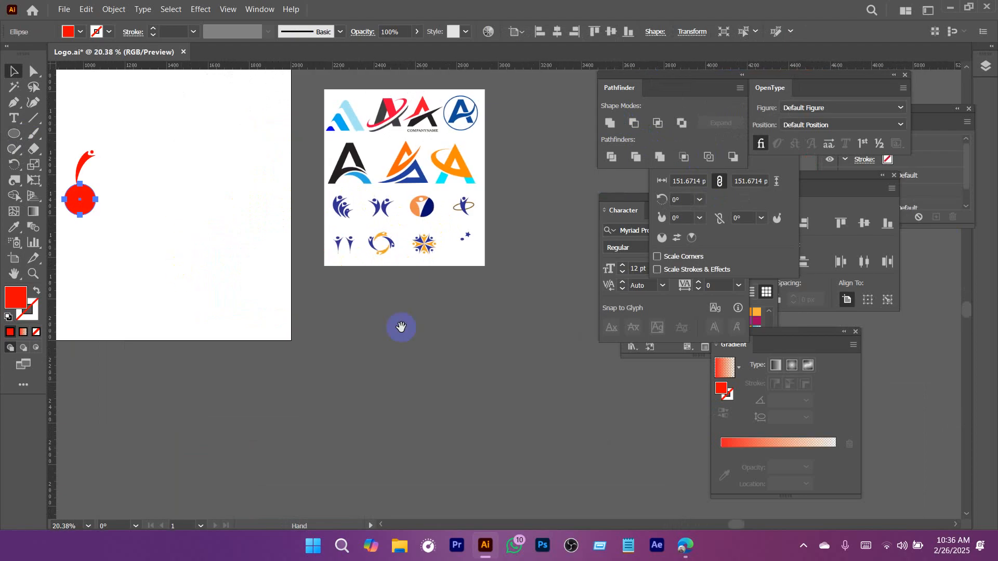
left_click_drag(394, 254, 324, 295, "ctrl")
left_click_drag(156, 229, 260, 272)
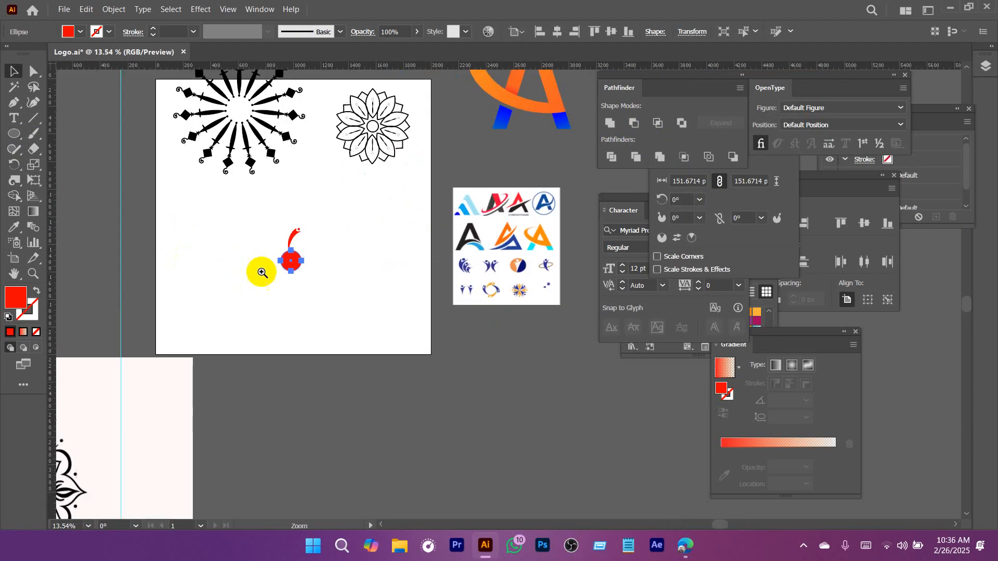
left_click_drag(287, 237, 437, 328, "ctrl")
left_click(312, 231)
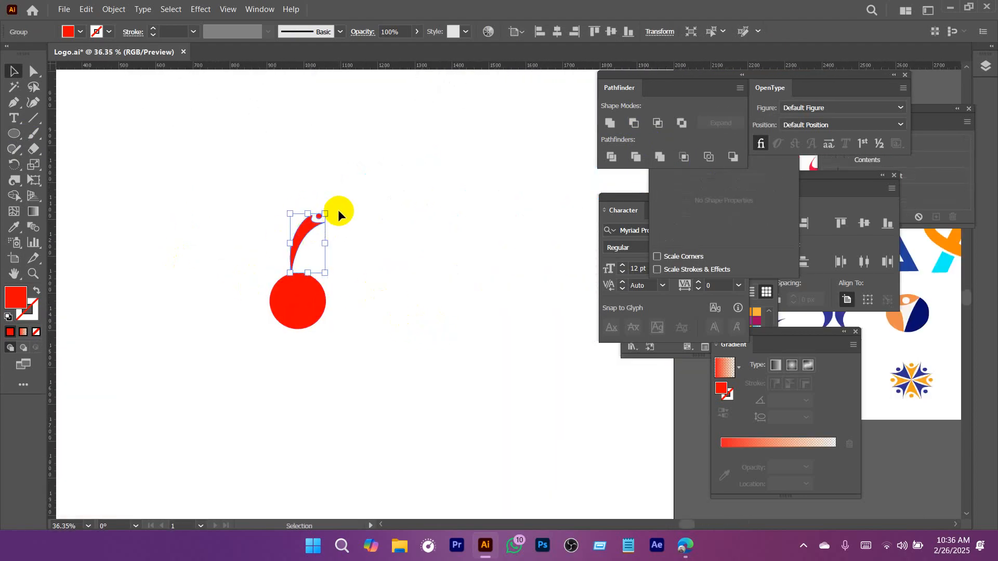
left_click_drag(331, 209, 320, 241)
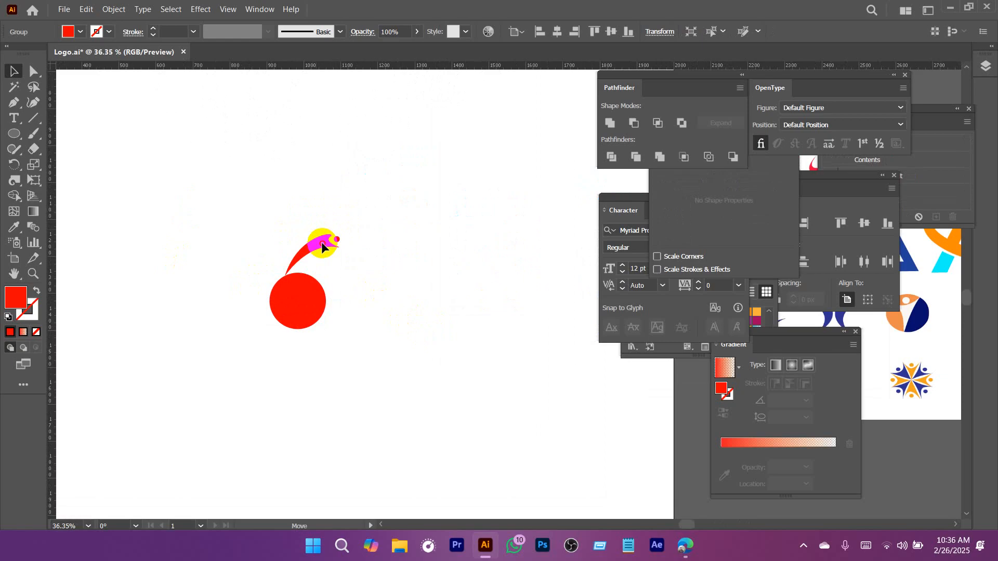
Rotate copies of the figure around the circle's centre to form an evenly spaced ring of five, and delete the circle.
left_click(7, 166)
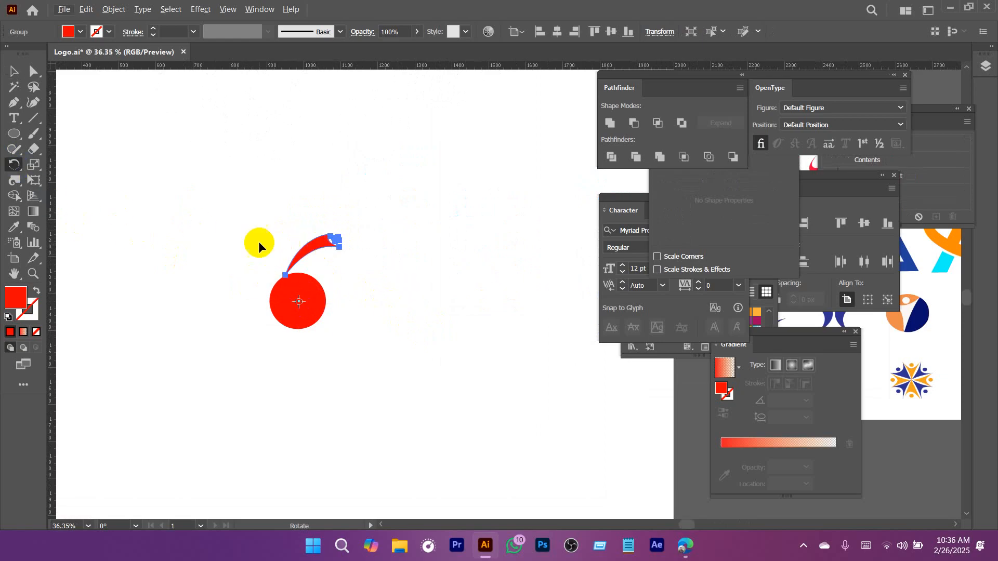
left_click_drag(318, 243, 375, 307)
key("ctrl+d")
key("ctrl+d")
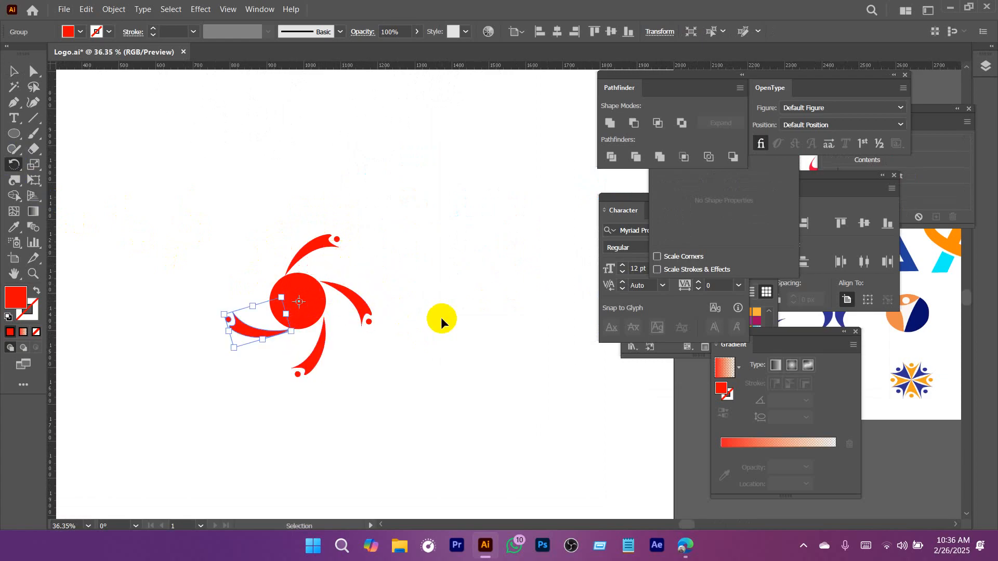
key("ctrl+d")
key("v")
left_click(472, 288)
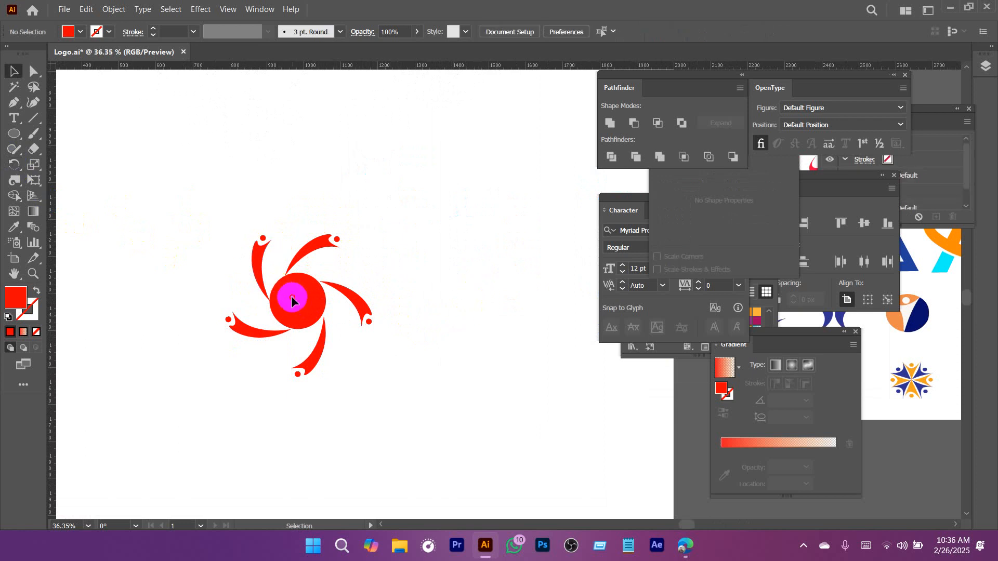
left_click(291, 291)
key("Delete")
Copy the ring's upper-right figure to the right and draw a red circle about 134 px in diameter beneath the copy.
key("z")
left_click_drag(462, 331, 323, 350)
left_click_drag(458, 363, 220, 288)
left_click_drag(372, 276, 531, 356)
left_click_drag(218, 295, 582, 314)
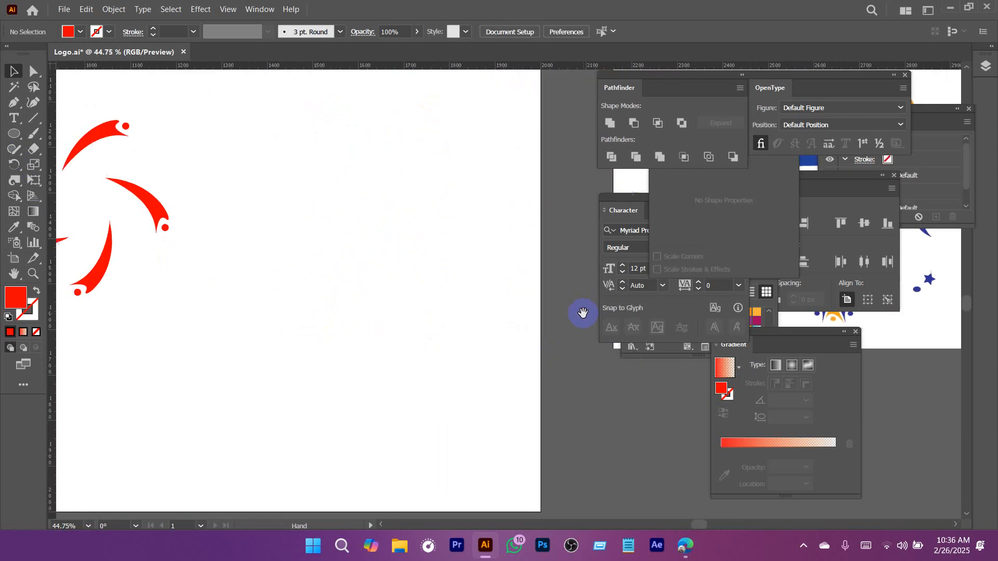
left_click_drag(160, 205, 119, 243)
left_click_drag(159, 254, 228, 297)
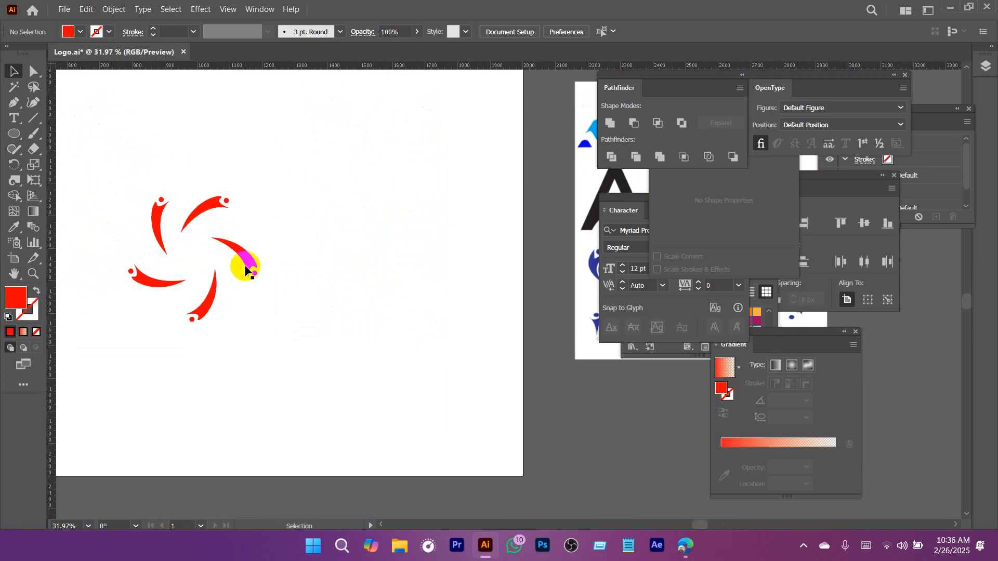
mouse_move(207, 213)
left_mouse_down()
mouse_move(292, 174)
mouse_move(363, 167)
mouse_move(341, 179)
mouse_move(357, 229)
left_mouse_up()
key("l")
key("v")
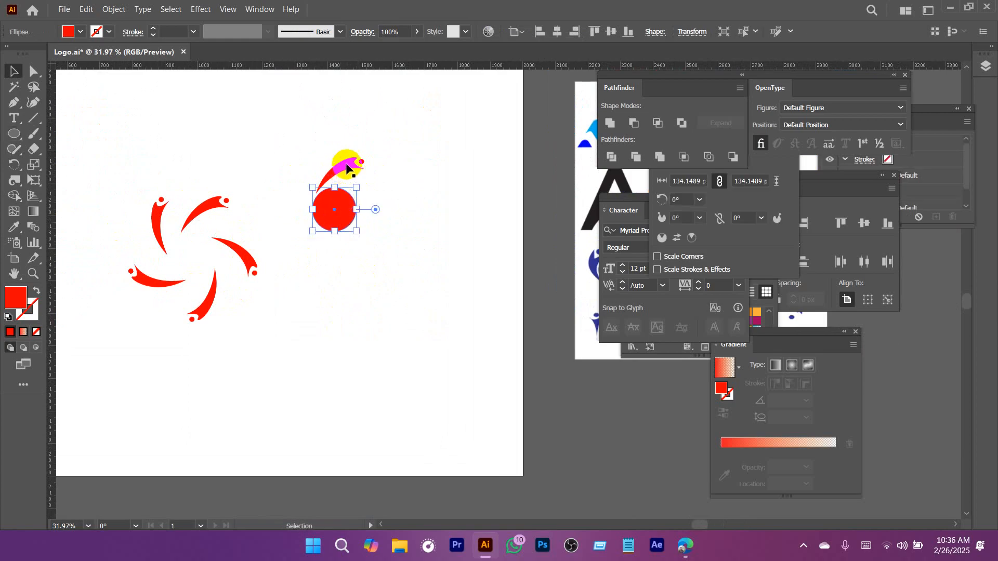
Rotate copies of the second figure around the circle's centre to form a ring of eight, and delete the circle.
left_click(347, 168)
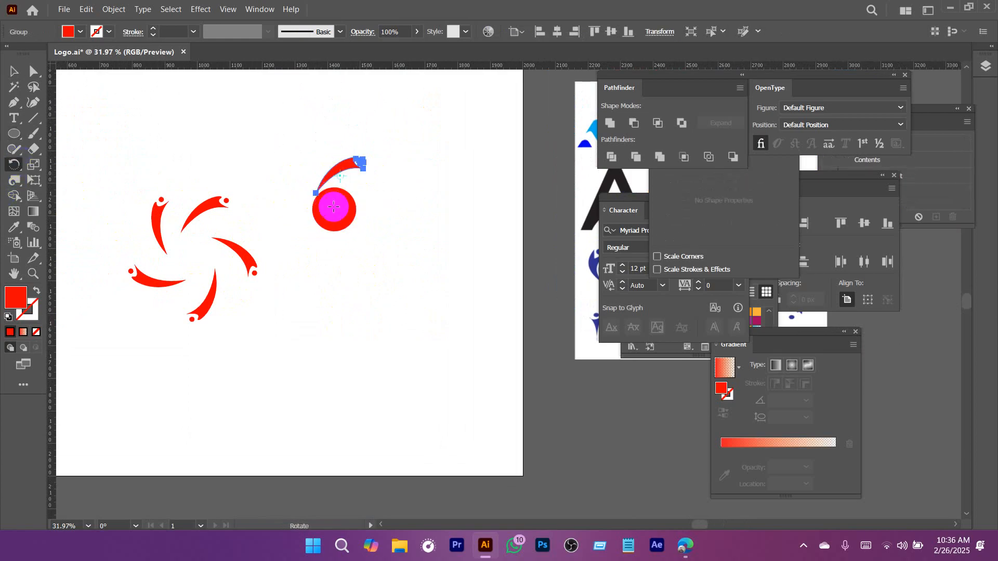
left_click_drag(354, 161, 373, 187)
key("ctrl+d")
key("ctrl+d")
key("ctrl+d")
key("ctrl+d")
key("ctrl+d")
key("ctrl+d")
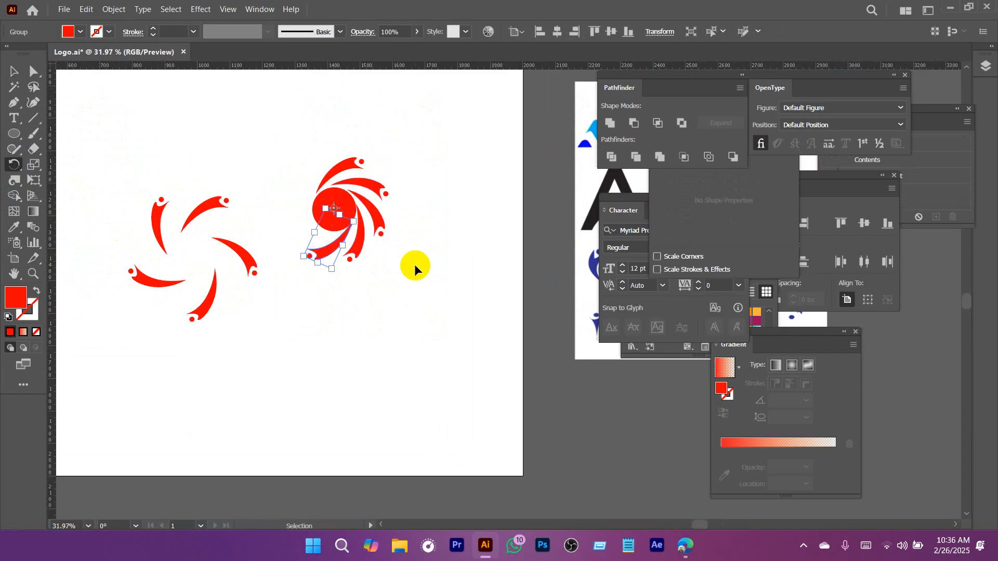
key("ctrl+d")
key("v")
left_click(407, 255)
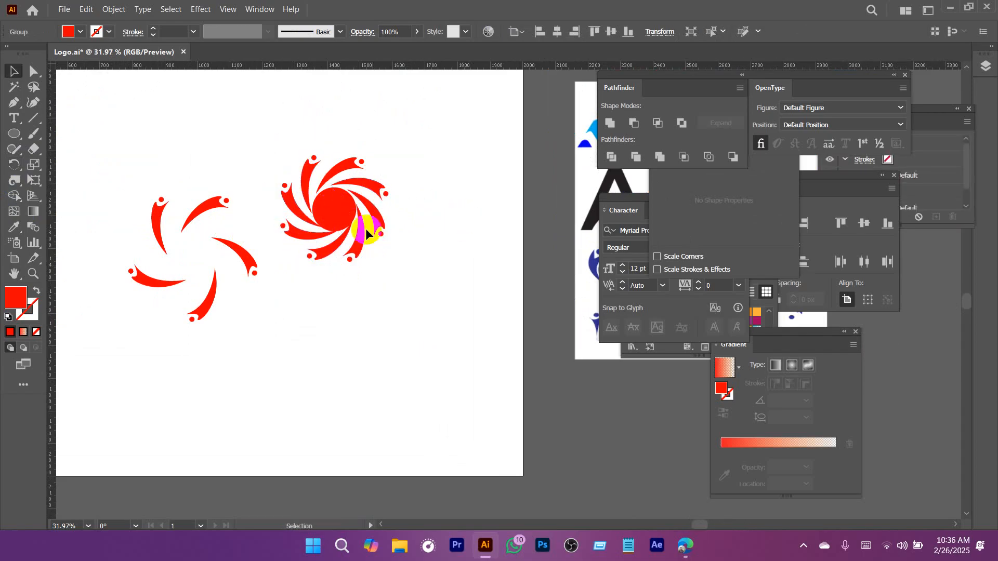
left_click(328, 209)
Move both red figure rings off the artboard below the logo samples, and the black ring above the artboard's upper-left edge.
scroll(427, 234, "down", 3)
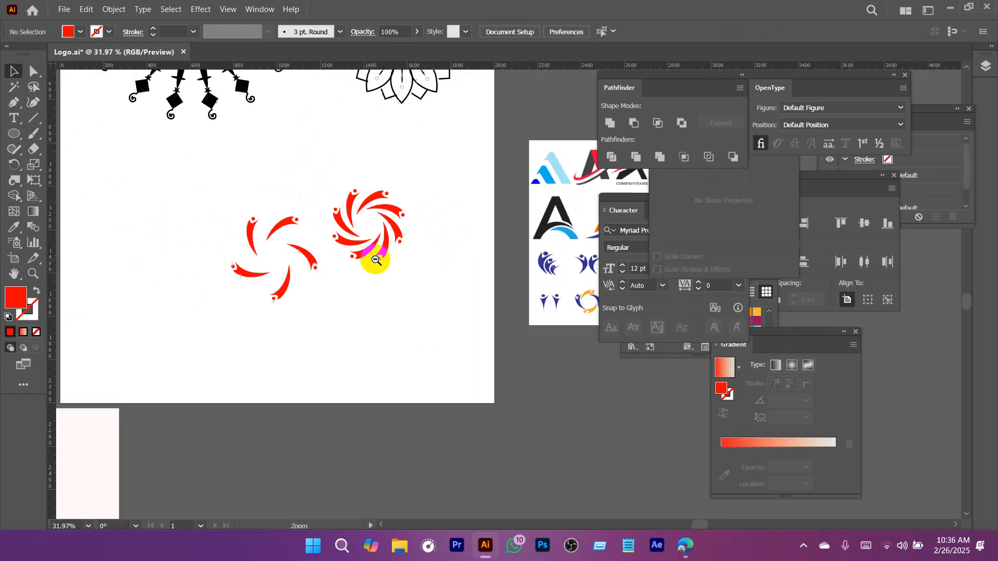
left_click_drag(427, 288, 362, 262)
left_click_drag(476, 285, 307, 265)
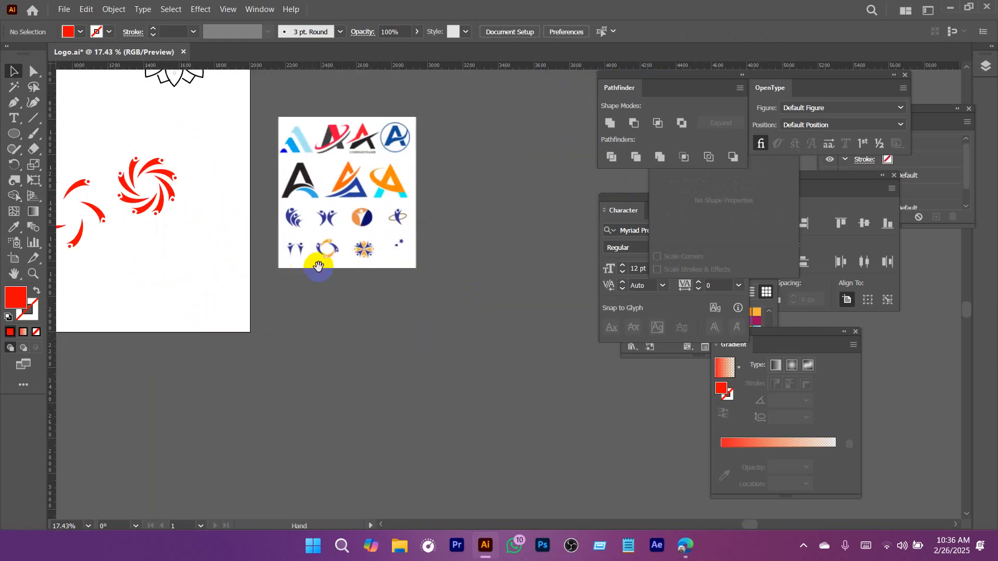
left_click_drag(360, 250, 328, 307)
left_click_drag(228, 268, 344, 290)
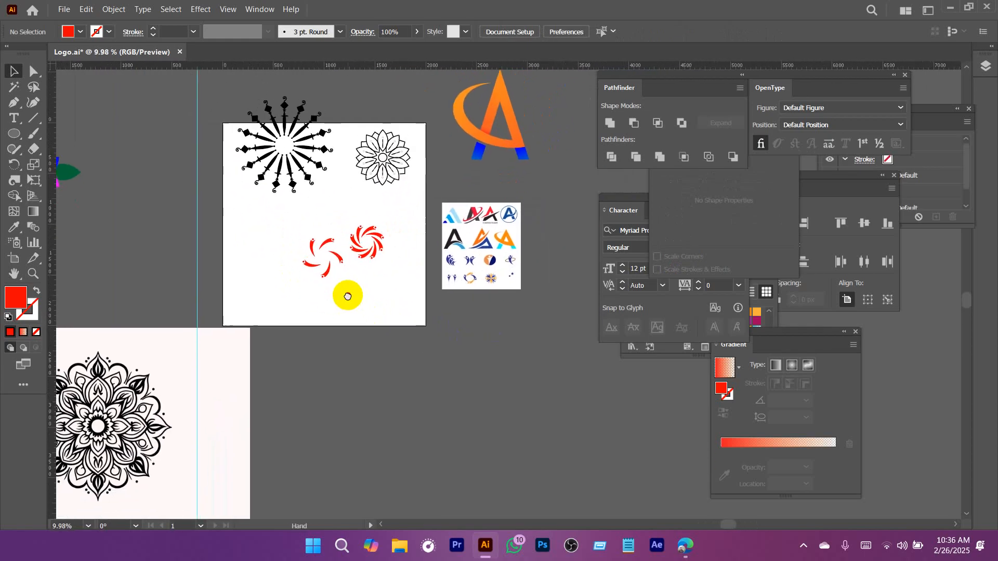
left_click_drag(406, 297, 406, 297)
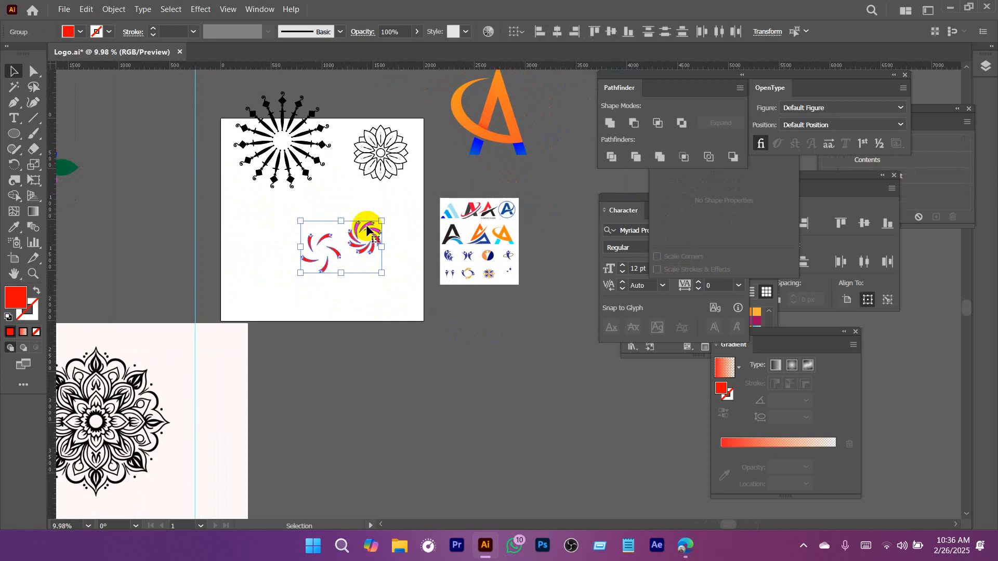
left_click_drag(367, 228, 466, 358)
left_click_drag(314, 201, 306, 133)
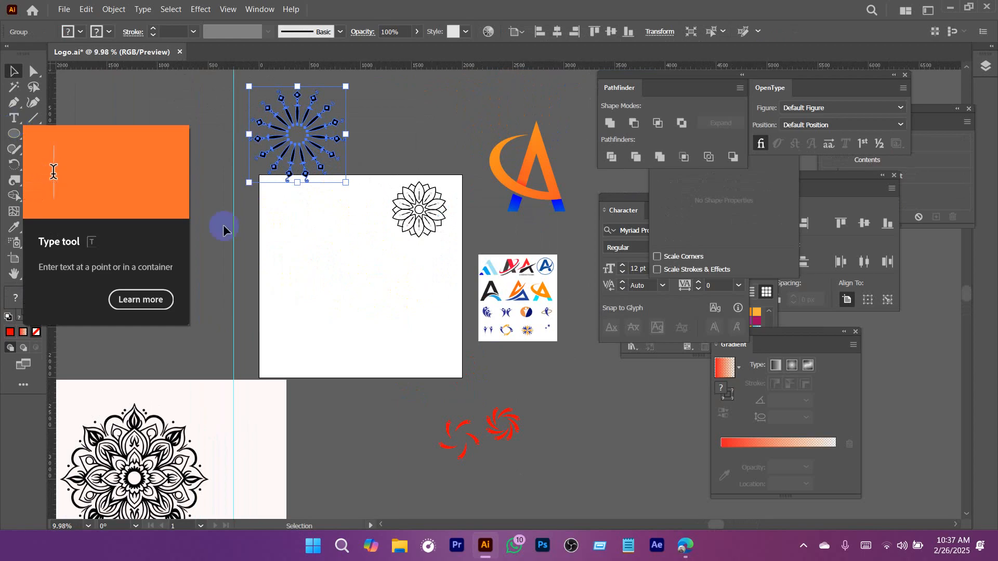
Close the enlarged logo sample image in the browser and return to the Illustrator document.
left_click(330, 329)
left_click(685, 544)
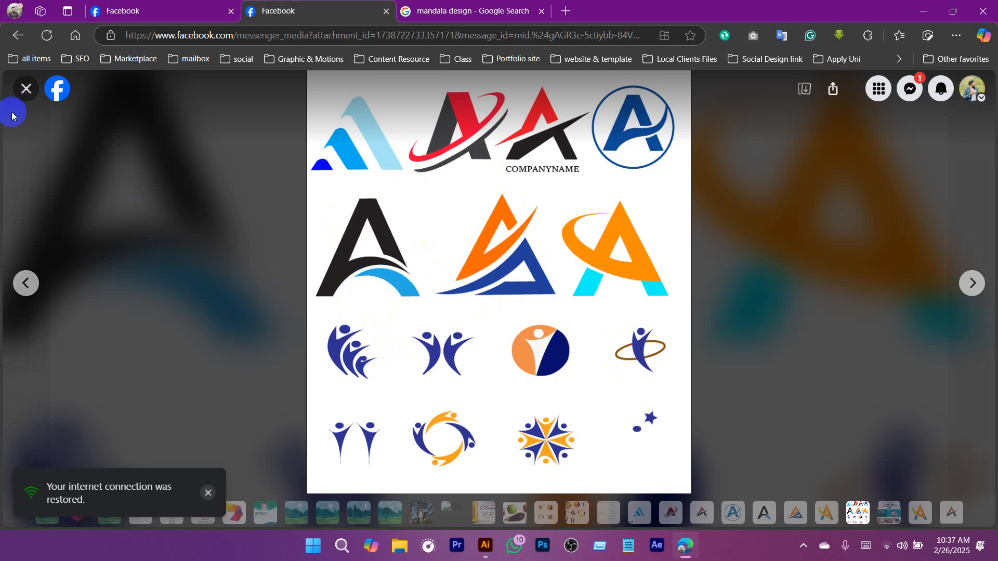
left_click(26, 89)
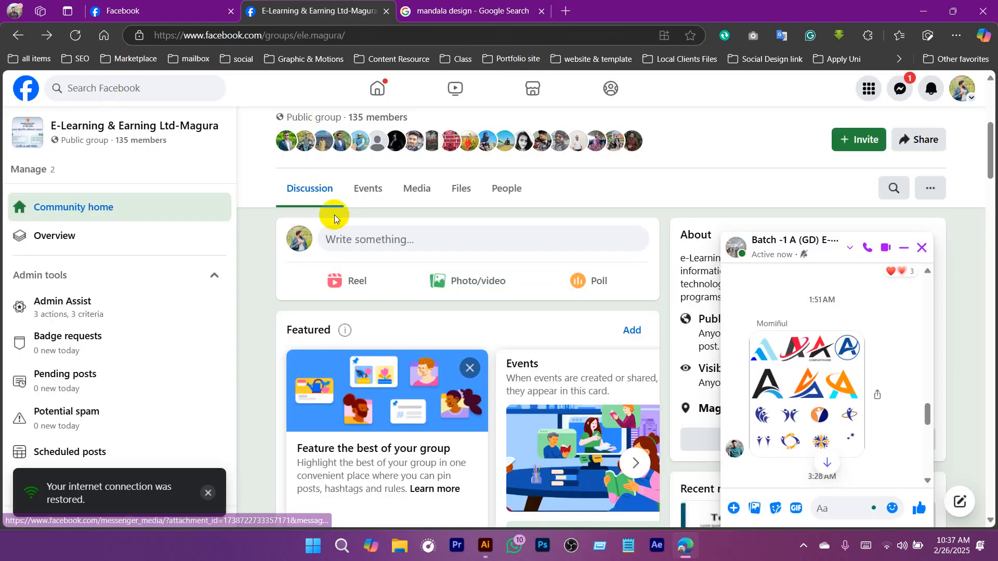
key("alt+Tab")
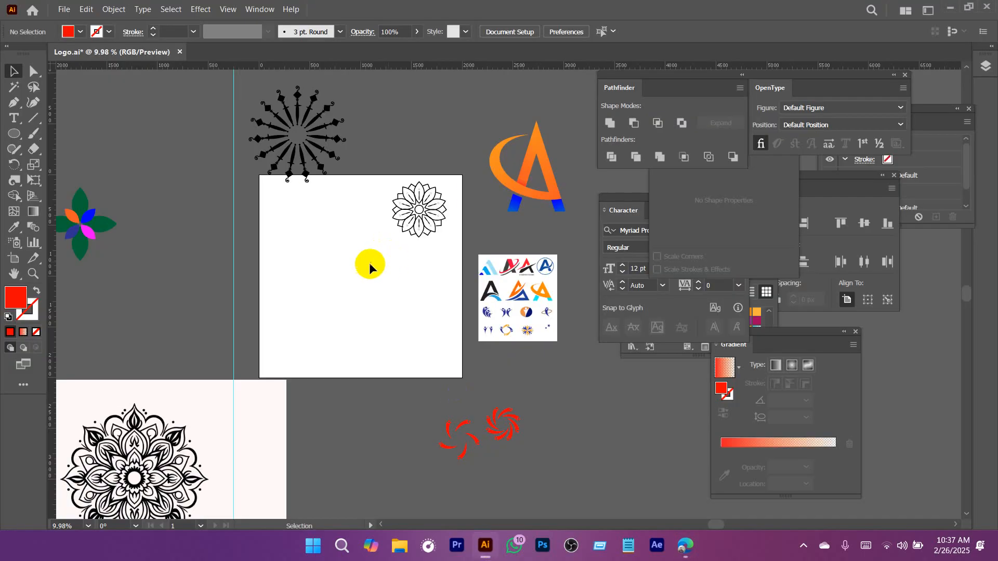
Move the outlined flower mandala off the artboard, just above its upper-right edge.
left_click_drag(369, 263, 427, 107)
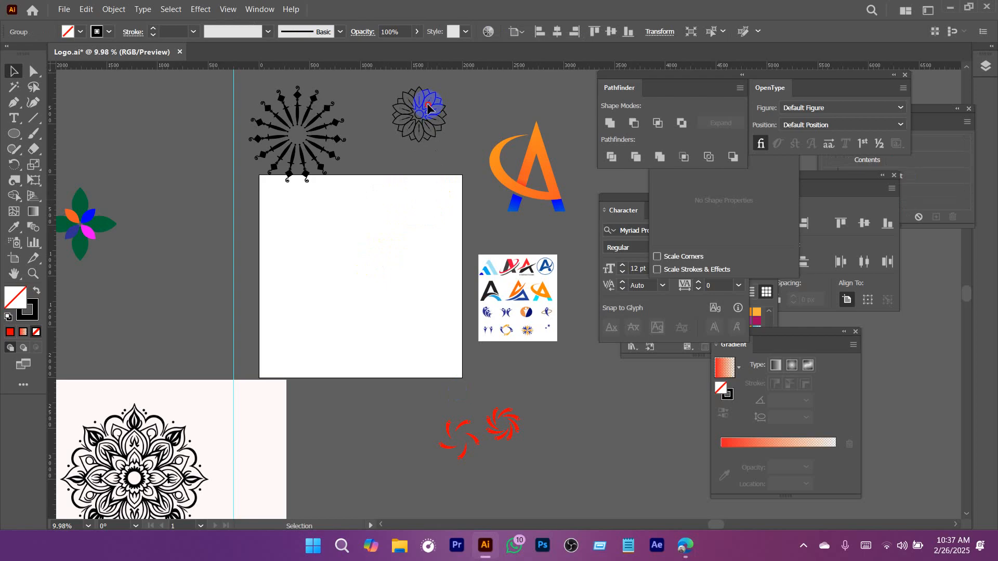
left_click(399, 321)
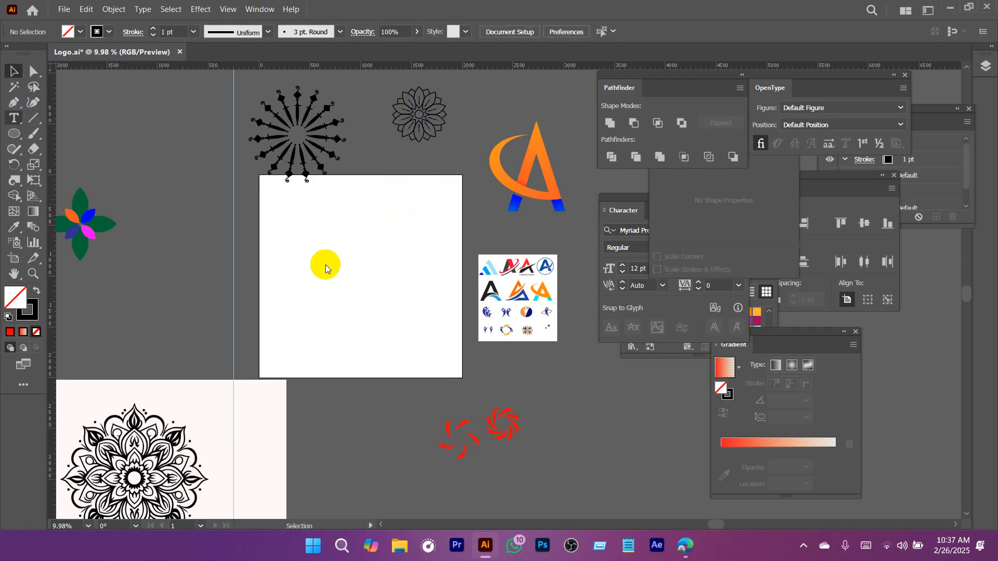
Add the text "STAR" on the artboard and scale it to about 566 pt.
left_click(300, 242)
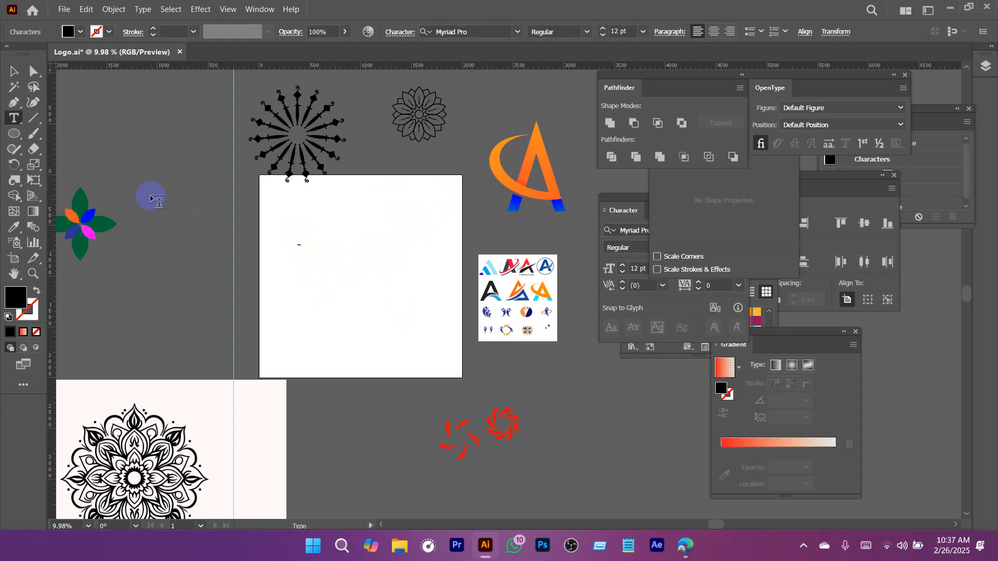
left_click(13, 71)
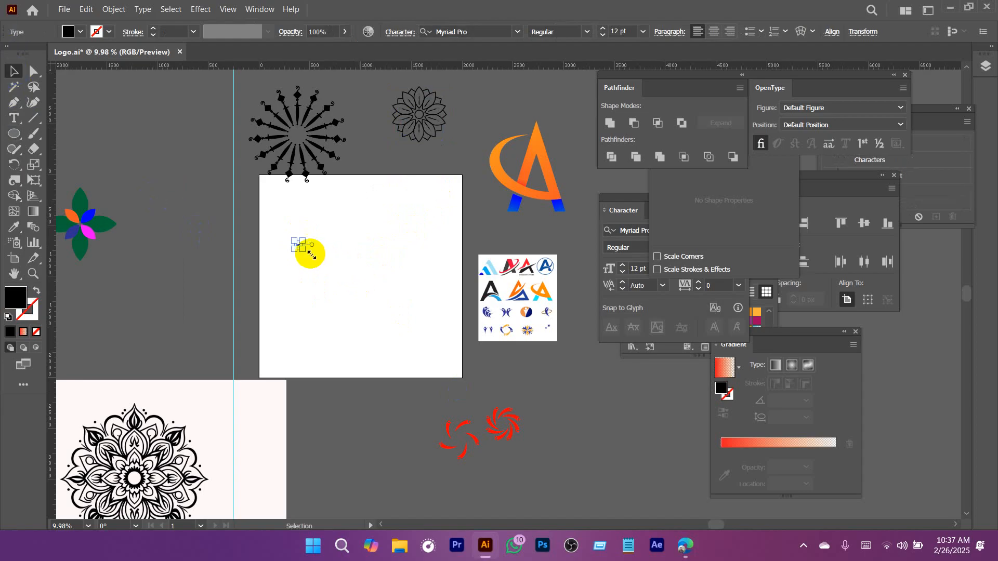
left_click_drag(303, 251, 465, 362)
left_click_drag(347, 270, 446, 322)
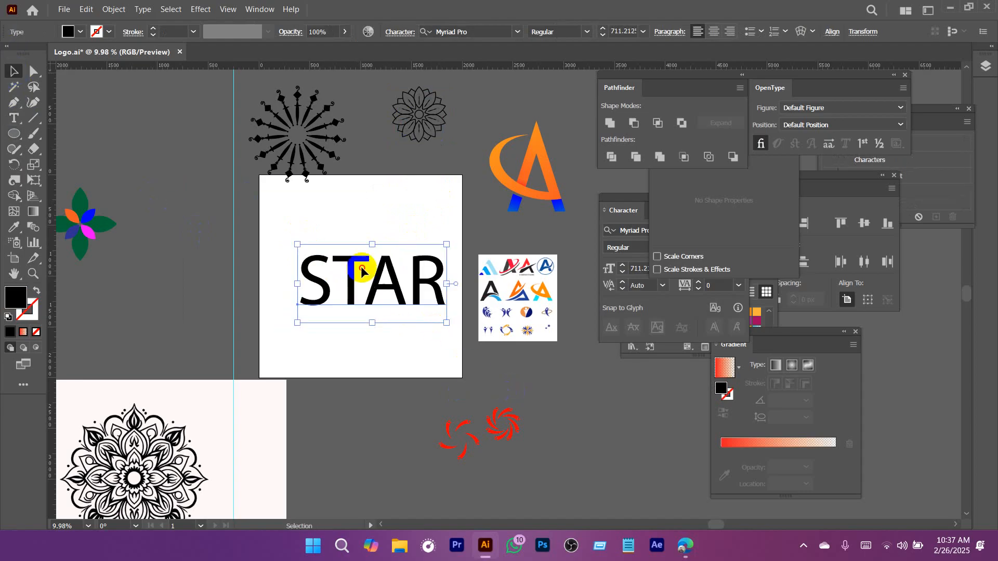
scroll(362, 270, "up", 3)
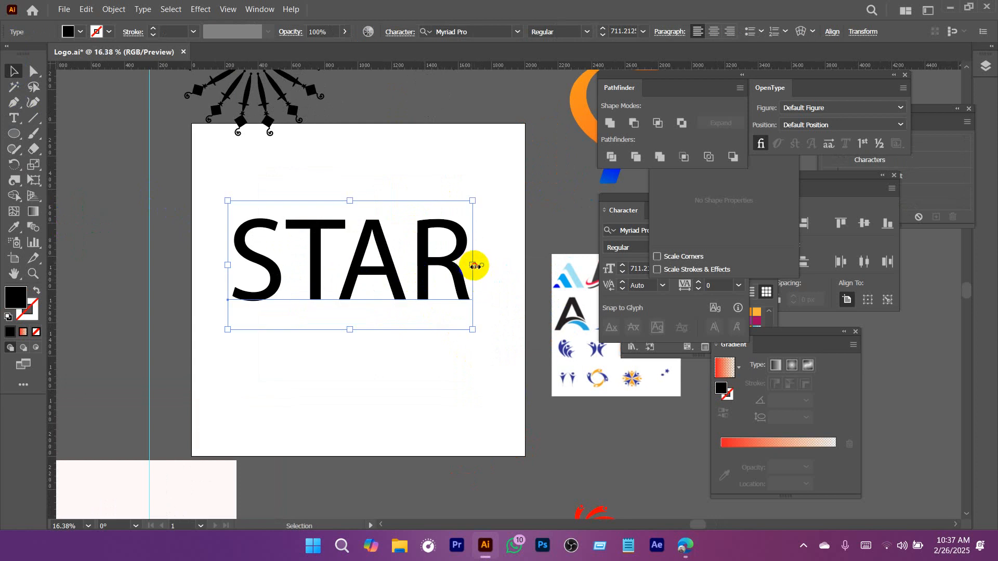
left_click_drag(475, 266, 425, 266)
left_click_drag(338, 273, 361, 266)
left_click_drag(452, 220, 412, 230)
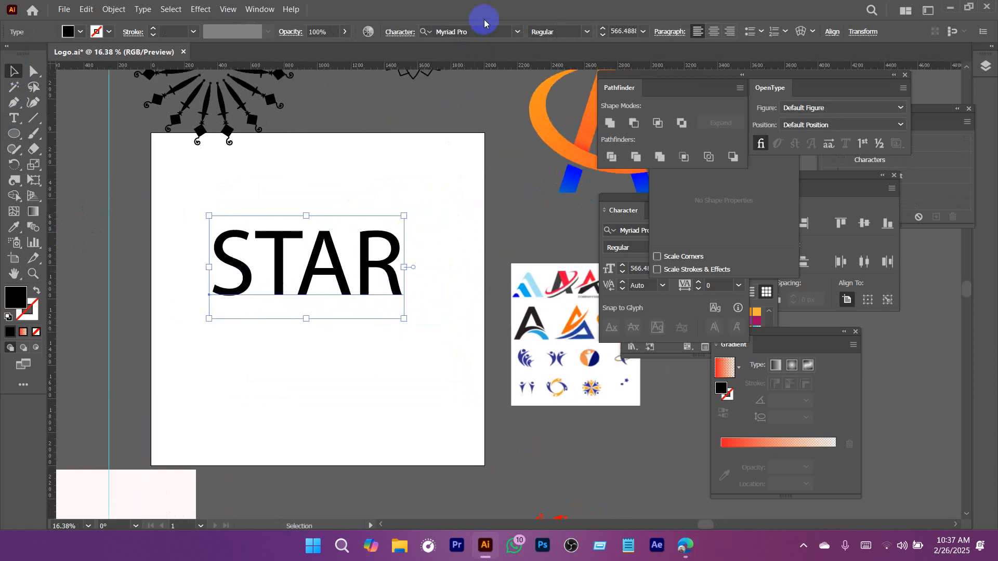
Set the STAR text's font to Ethnocentric Regular.
left_click_drag(455, 201, 352, 241)
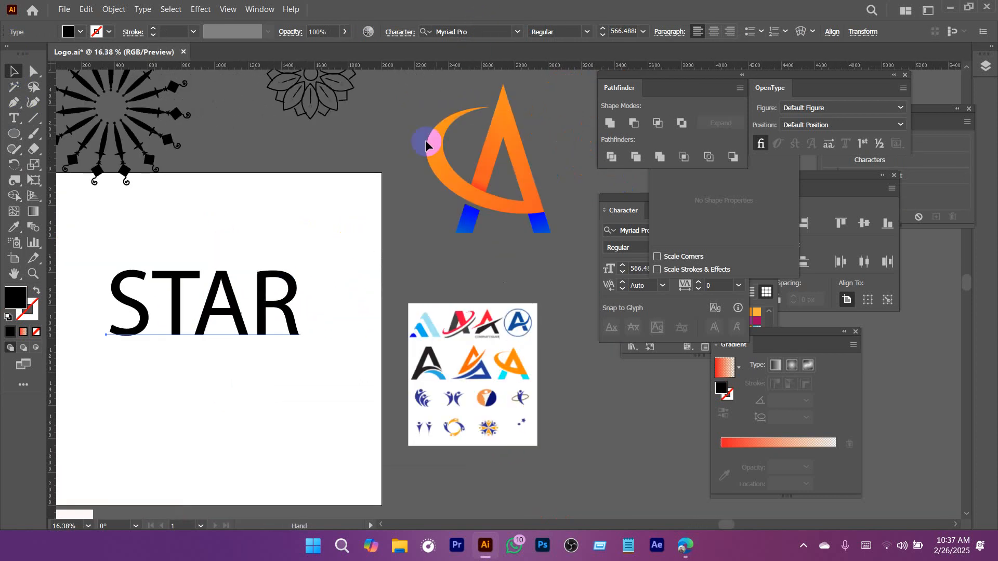
left_click(477, 32)
type("ent")
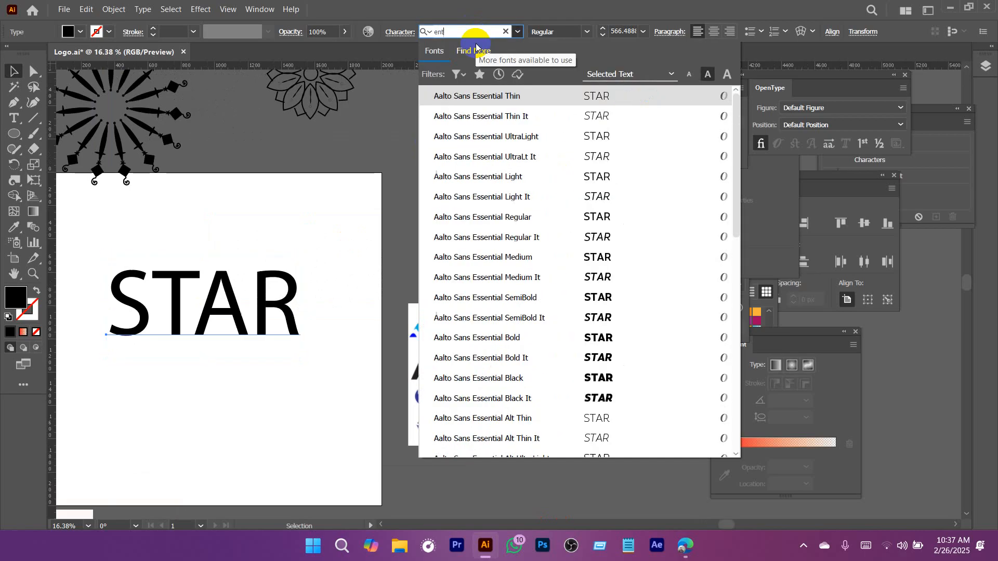
key("BackSpace")
key("BackSpace")
type("th")
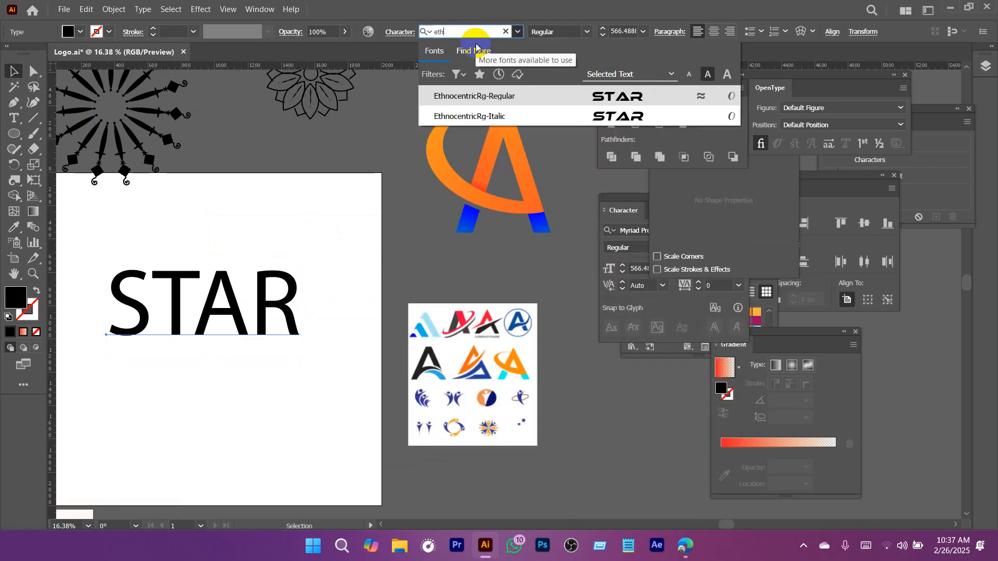
left_click(483, 96)
Scale the STAR text down to about 415 pt and position it within the artboard's upper half.
left_click_drag(379, 251, 484, 185)
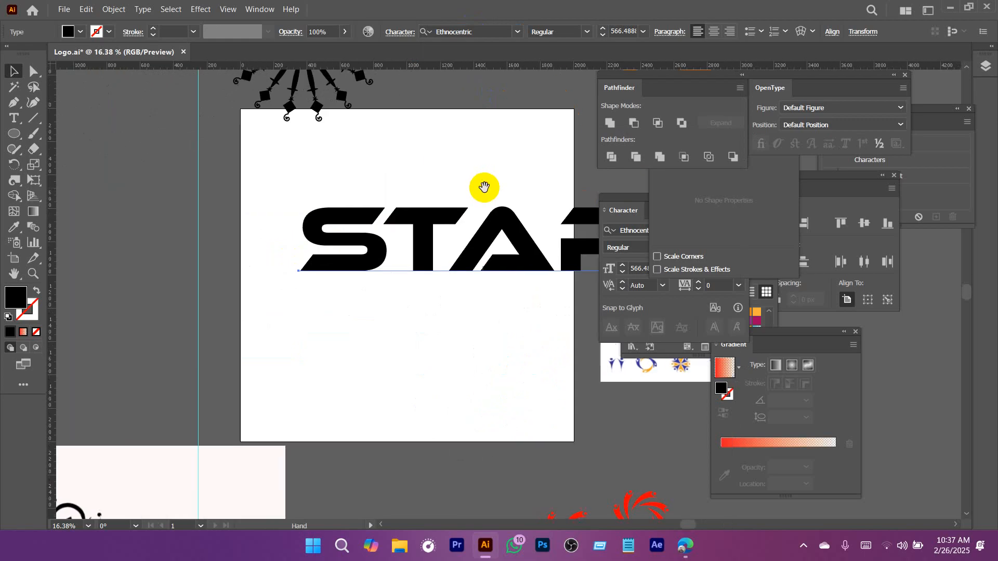
left_click_drag(407, 241, 328, 258)
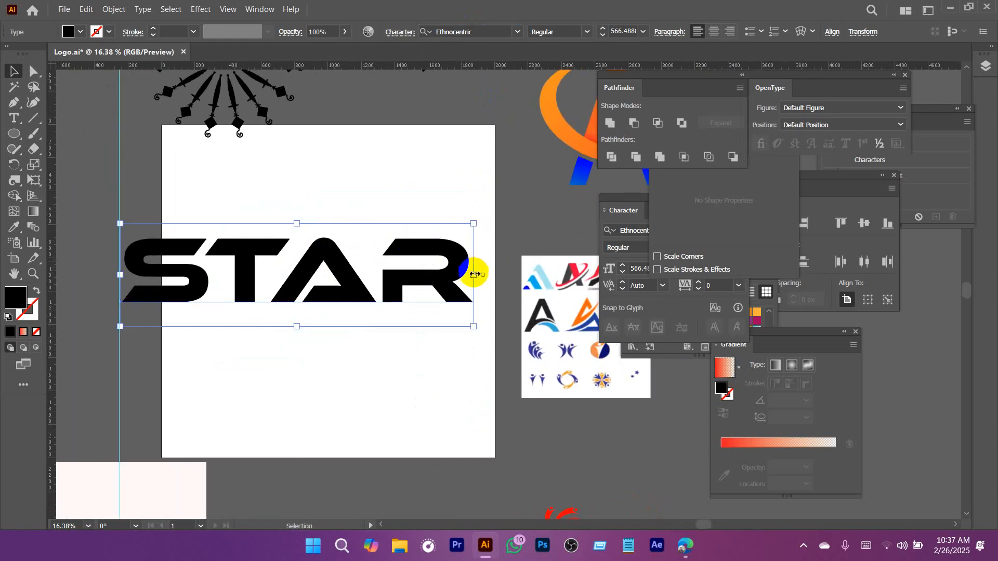
left_click_drag(474, 274, 379, 278)
left_click_drag(315, 280, 349, 254)
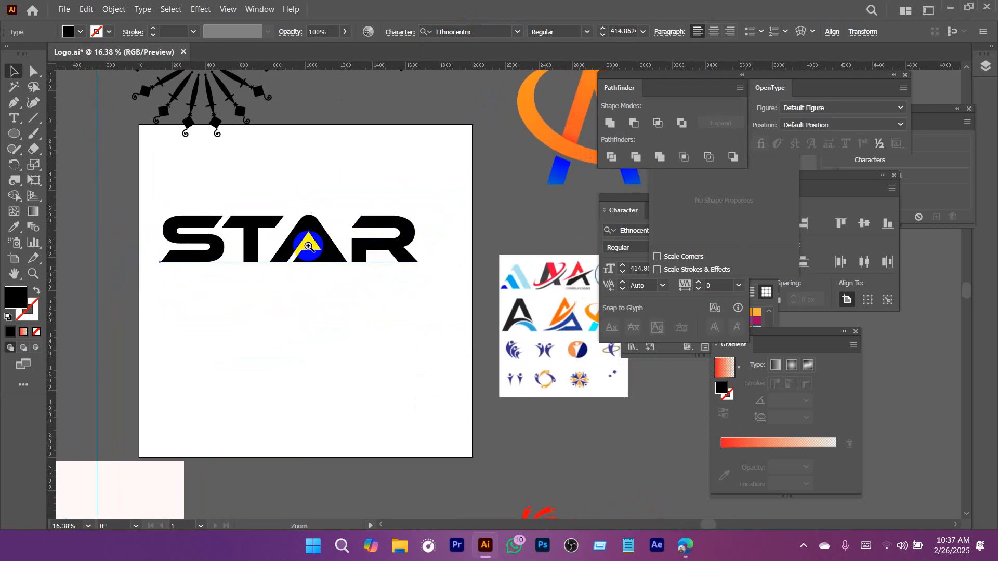
Convert the STAR text to outlines and ungroup the letters.
right_click(308, 246)
left_click(234, 323)
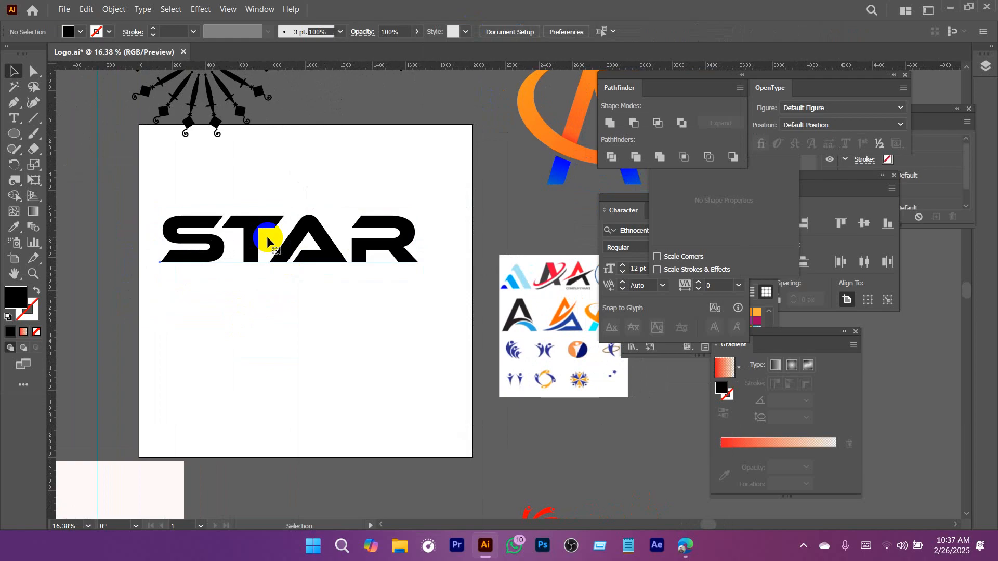
right_click(267, 241)
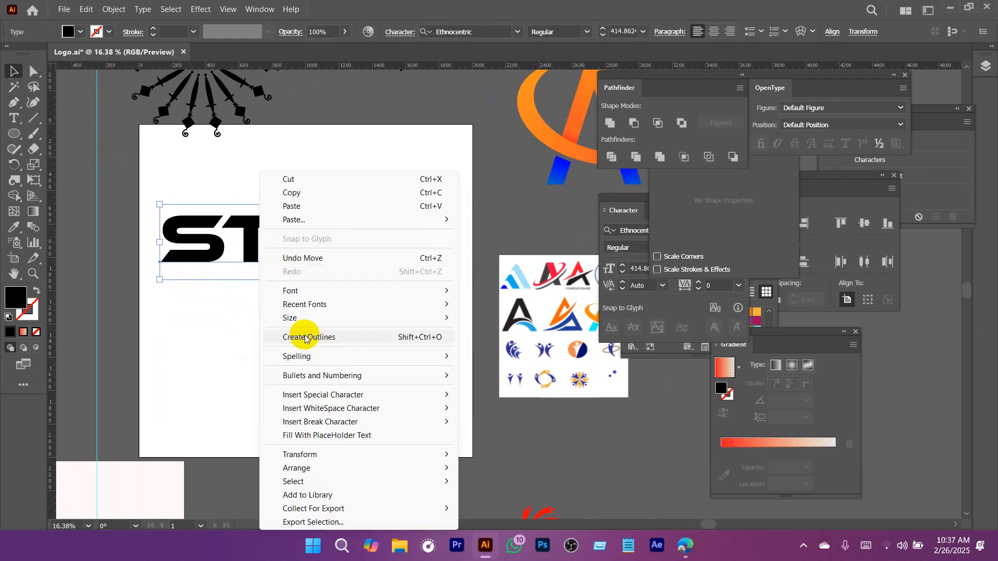
left_click(305, 338)
right_click(306, 225)
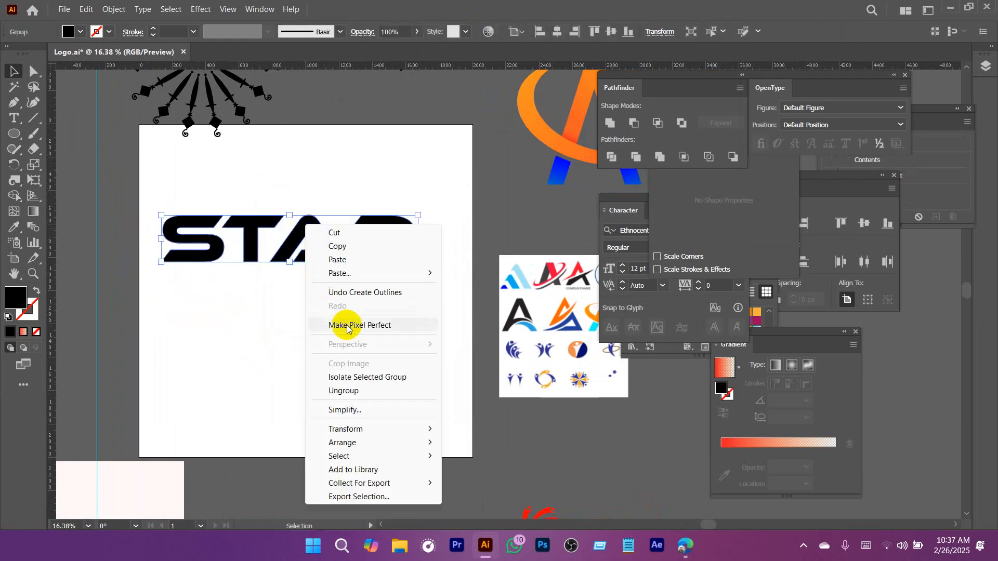
left_click(350, 391)
left_click(287, 358)
Move the letter T left so its stem and crossbar overlap the right end of the S.
left_click_drag(257, 244, 359, 303)
left_click_drag(313, 277, 352, 262)
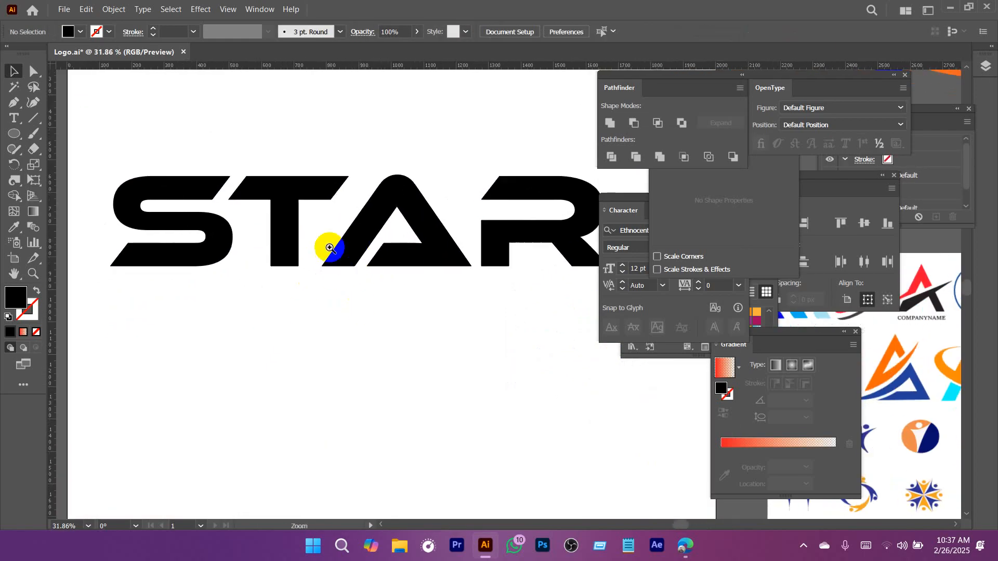
left_click_drag(284, 212, 405, 238)
left_click_drag(389, 193, 321, 193)
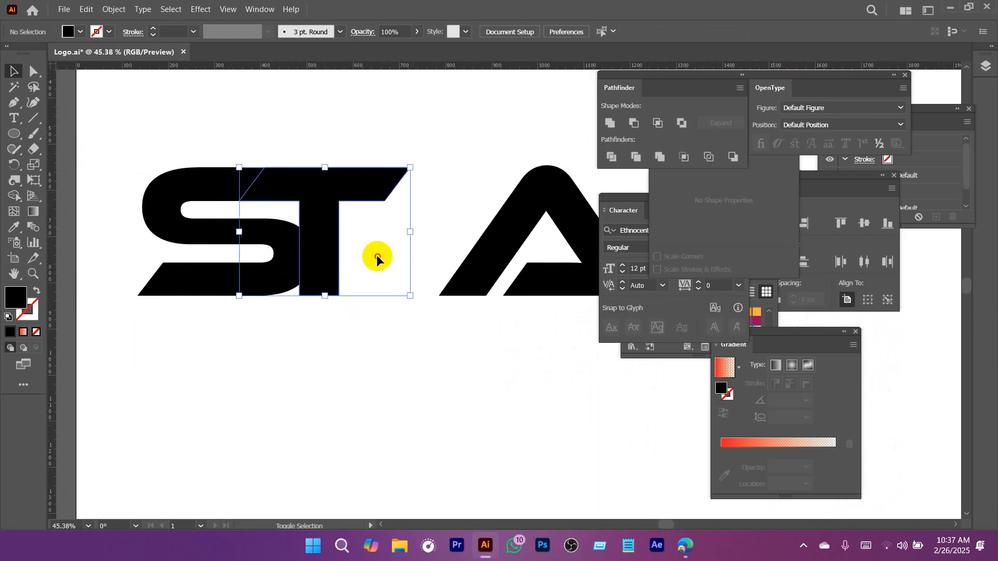
left_click(296, 250)
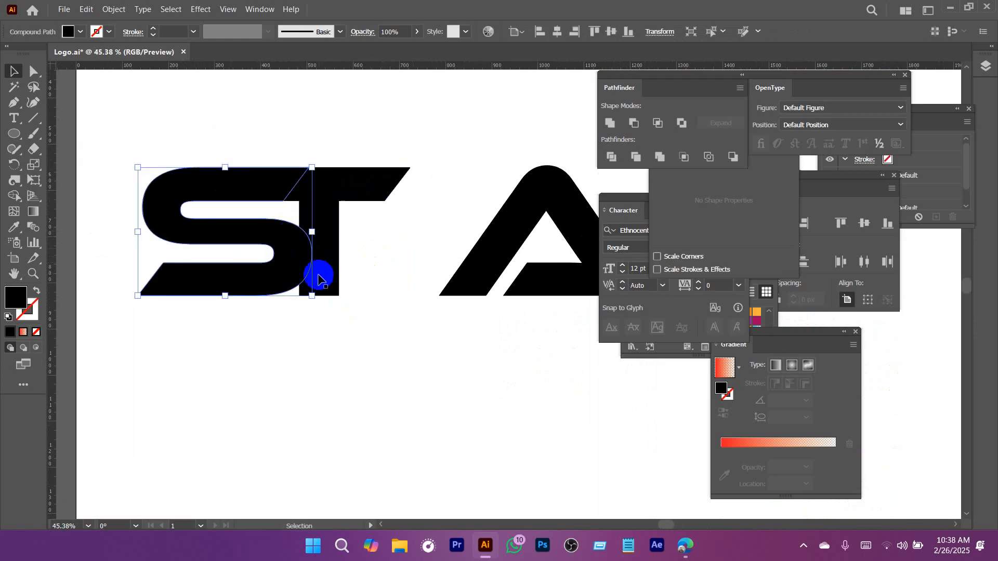
left_click(358, 235)
Shift the T slightly further left so its stem sits deeper over the S's curve.
scroll(334, 240, "up", 3)
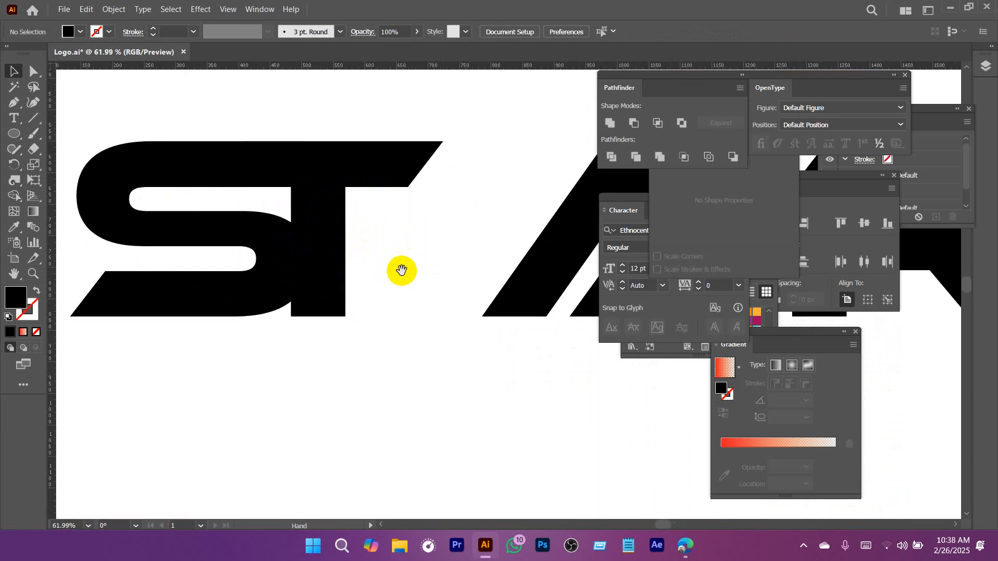
left_click(319, 227)
left_click_drag(319, 227, 312, 221)
Examine where the T's stem crosses the upper and lower curves of the S.
left_click(272, 235)
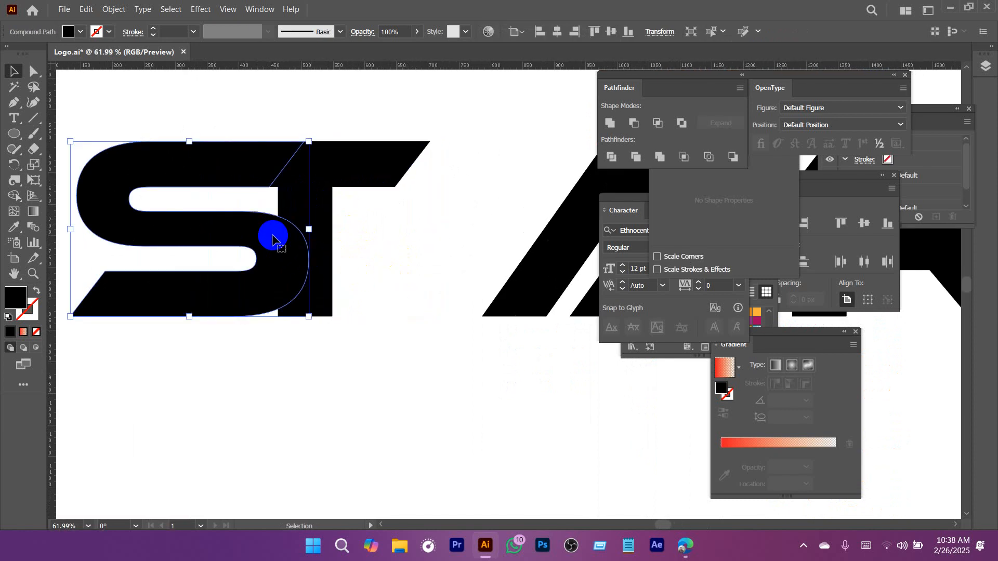
scroll(306, 239, "up", 5)
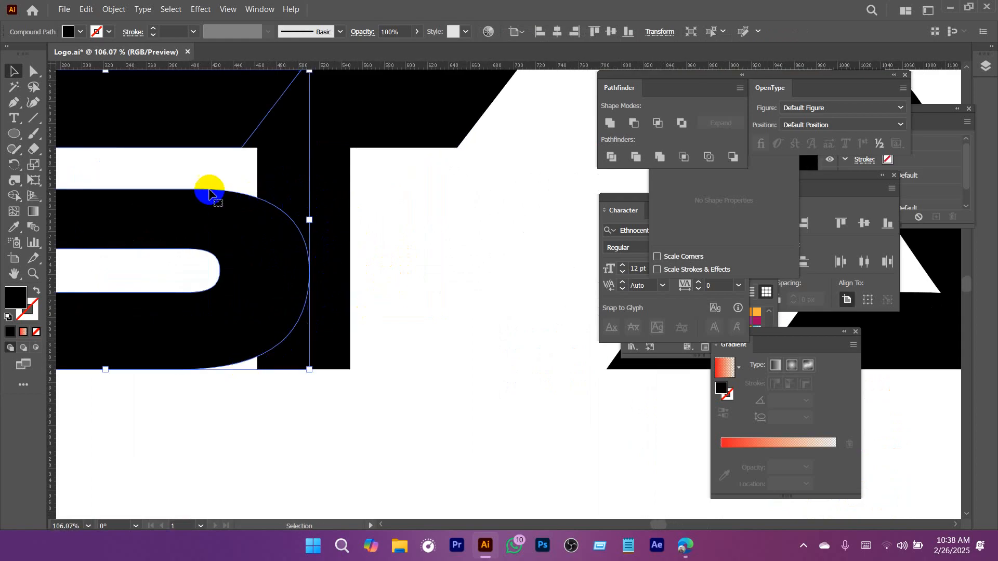
key("space")
left_click_drag(400, 265, 438, 216)
left_click(361, 147)
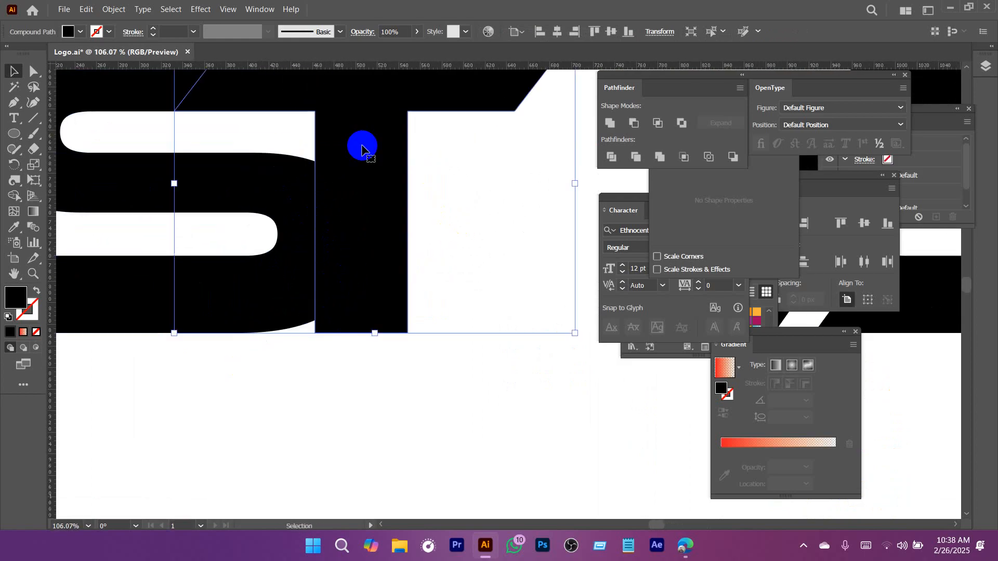
left_click(287, 204)
left_click(314, 152)
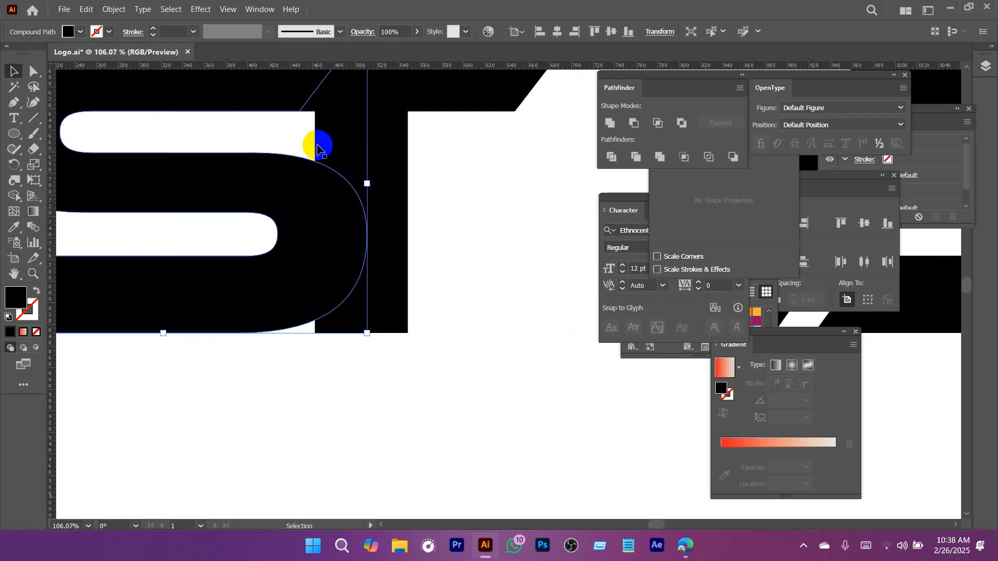
left_click(245, 335)
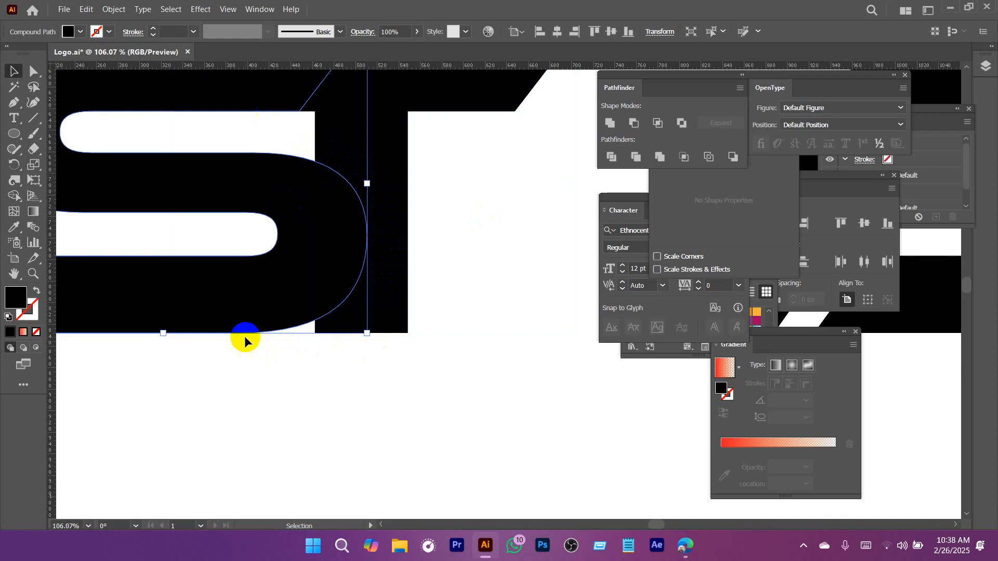
left_click_drag(444, 224, 394, 233)
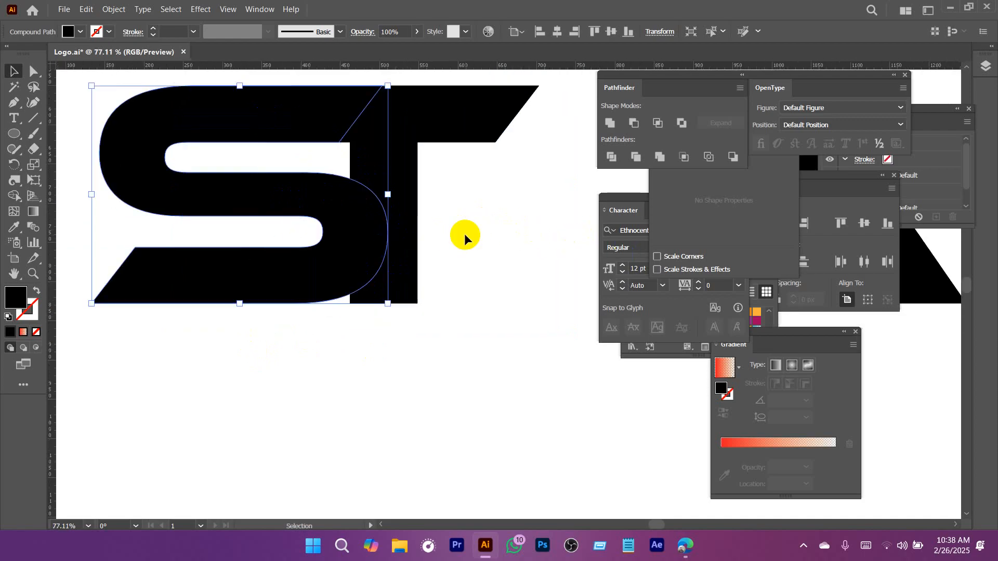
Compare the outlines of the overlapping S and T, including the shared upper bar and the S's inner gap.
left_click(463, 233)
left_click(367, 198)
left_click_drag(455, 199, 263, 241)
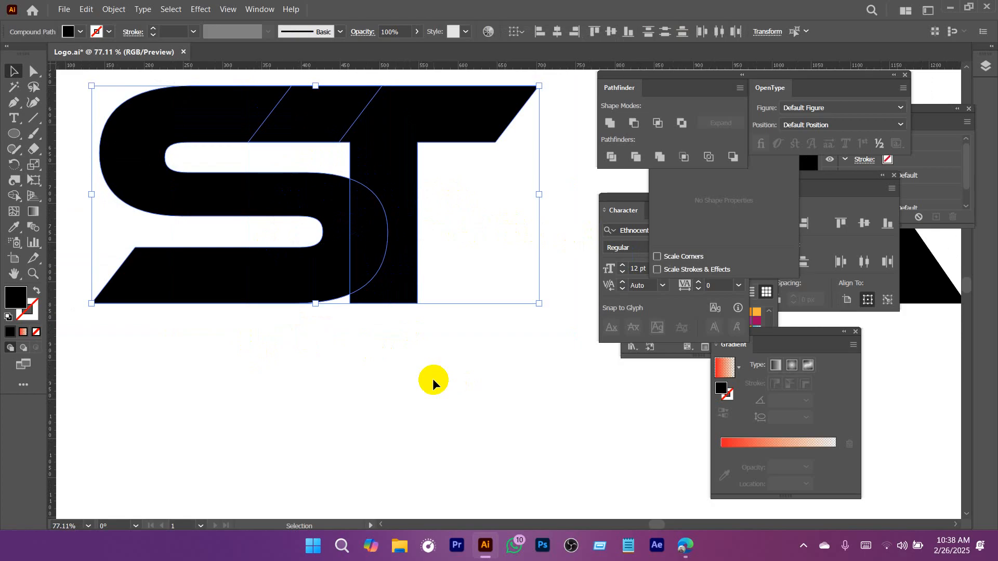
left_click(340, 222)
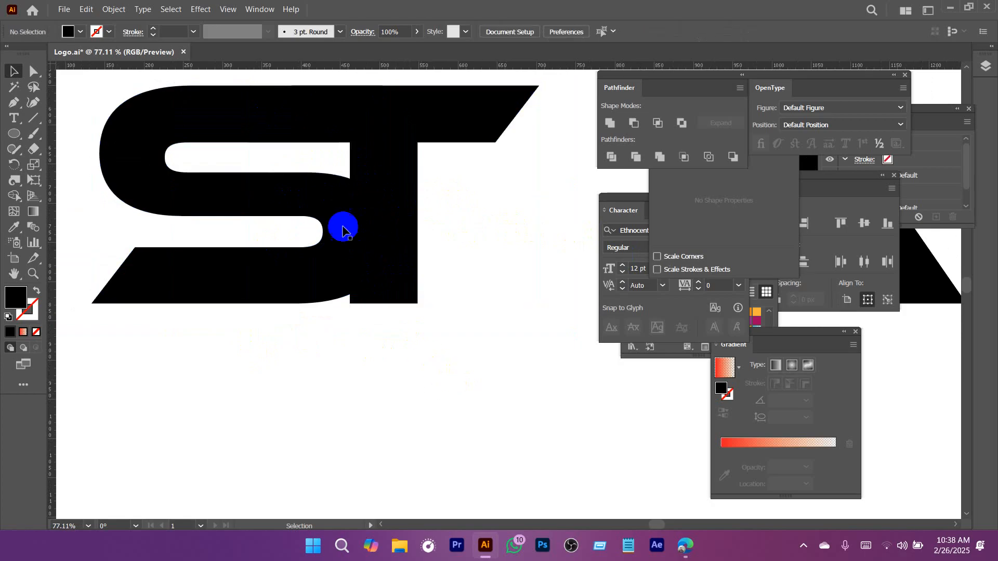
scroll(476, 231, "down", 1)
left_click(363, 217)
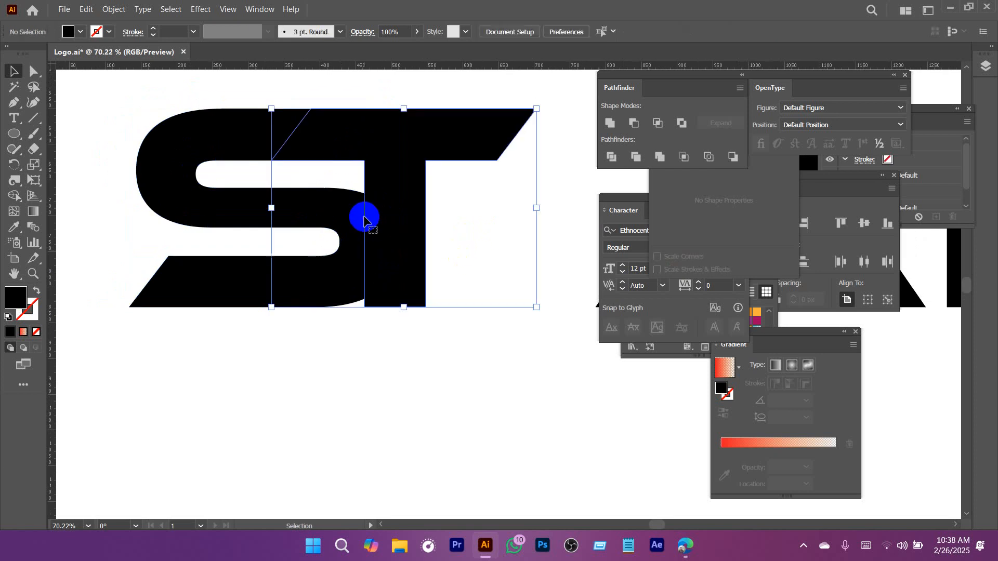
left_click(189, 160)
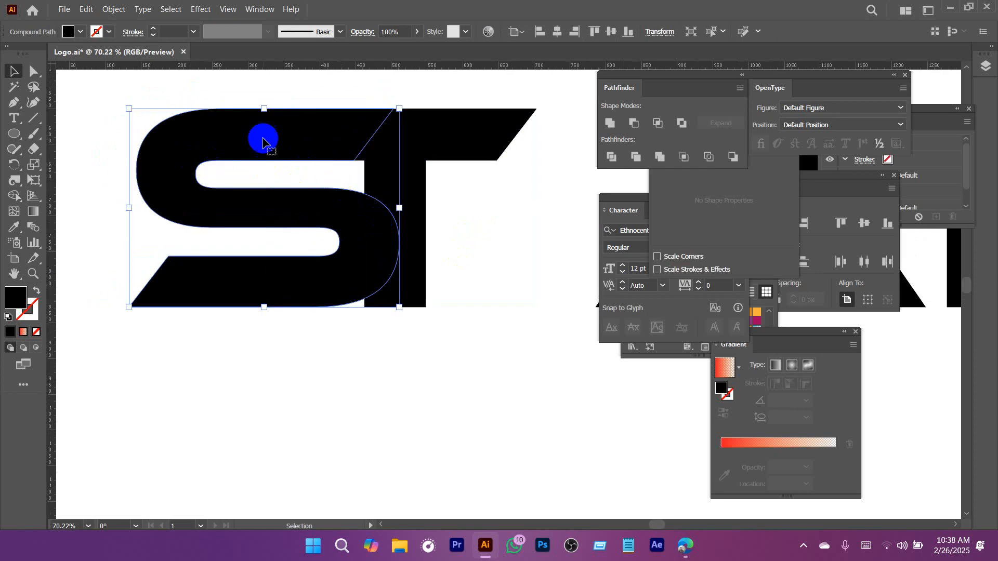
left_click(251, 174)
left_click(188, 143)
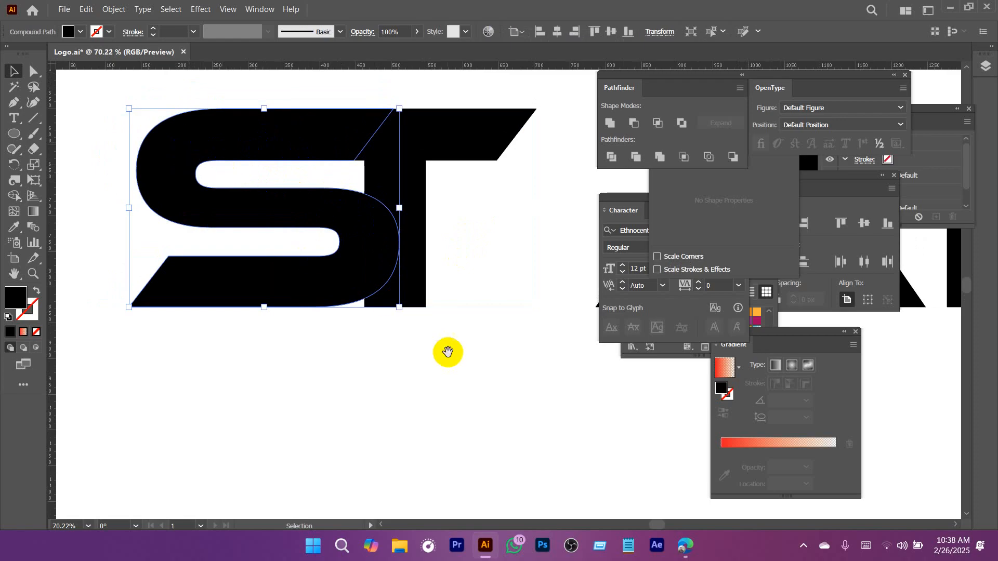
left_click_drag(479, 363, 474, 334)
left_click(322, 147)
left_click(271, 187)
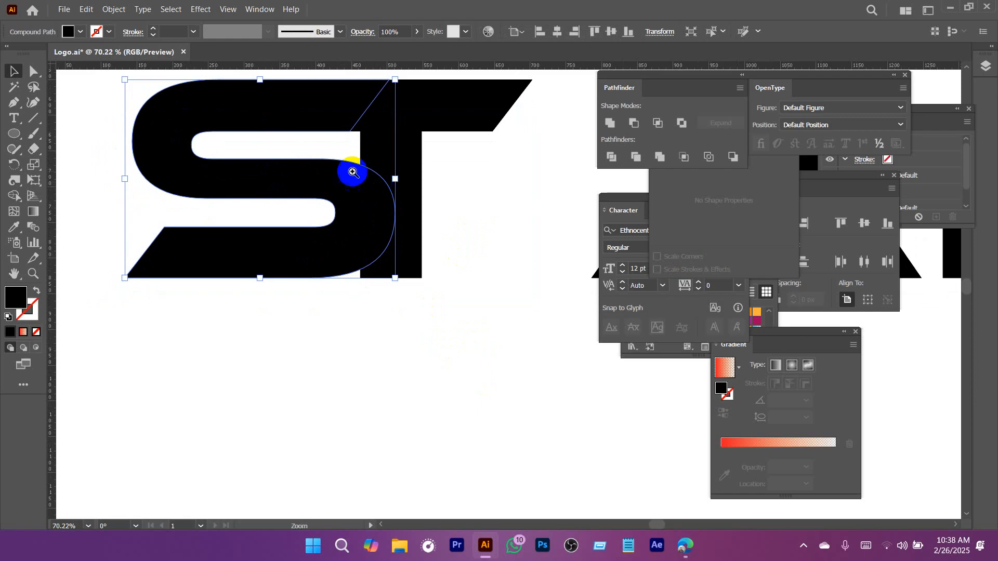
Create an offset path 15 px outward around the letter S.
left_click_drag(354, 173, 465, 255)
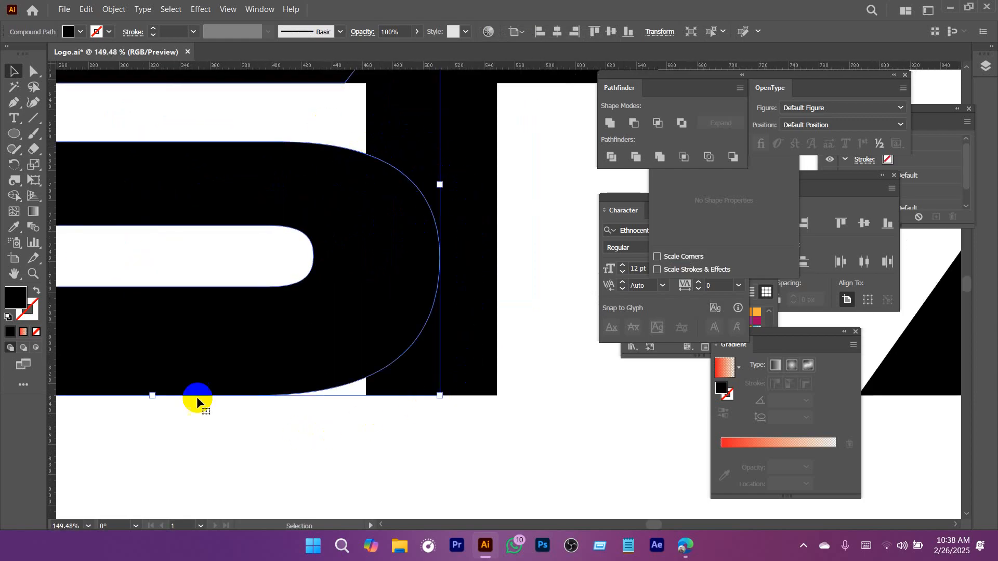
left_click_drag(442, 181, 259, 205)
left_click(392, 273)
left_click(206, 178)
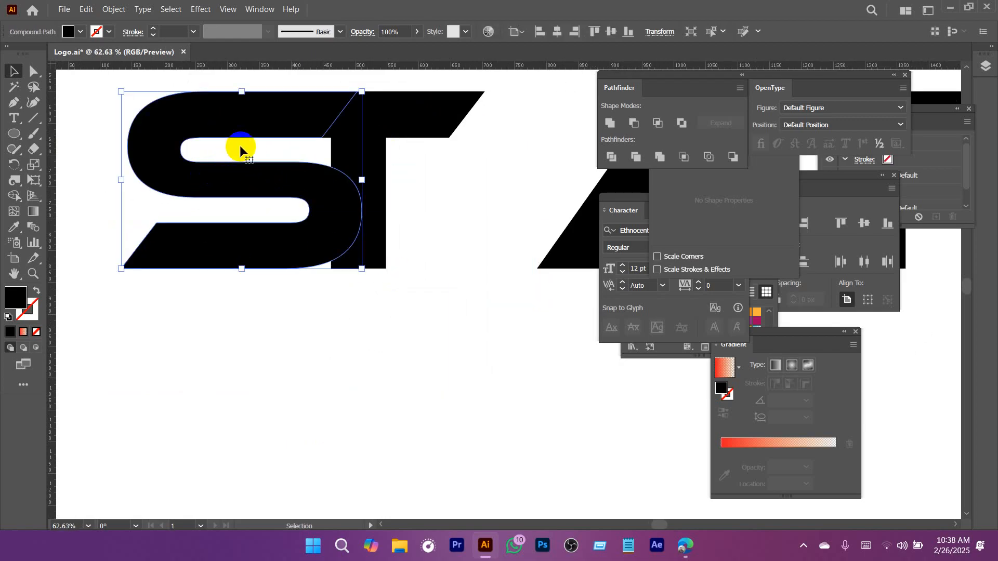
left_click(113, 8)
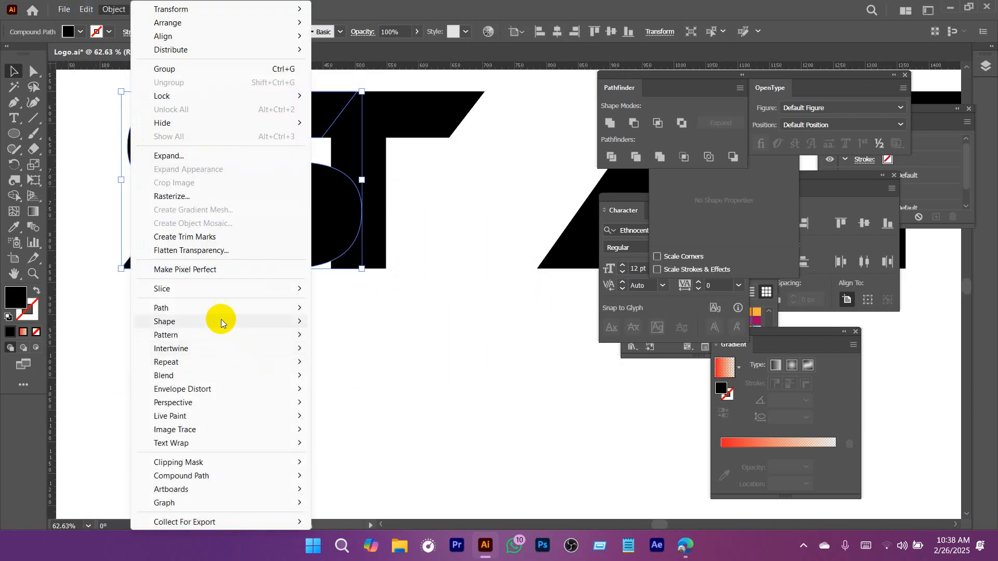
mouse_move(167, 308)
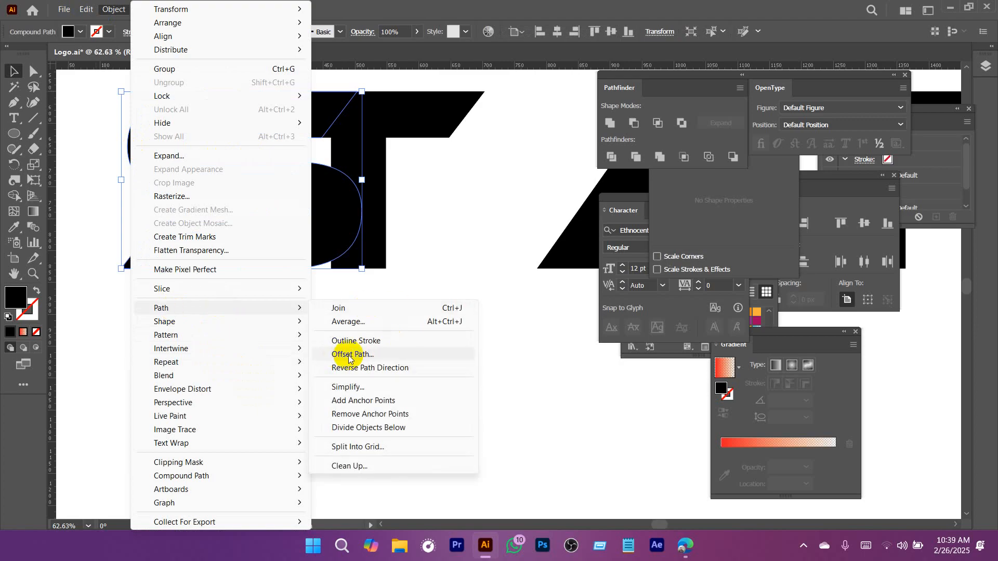
left_click(352, 355)
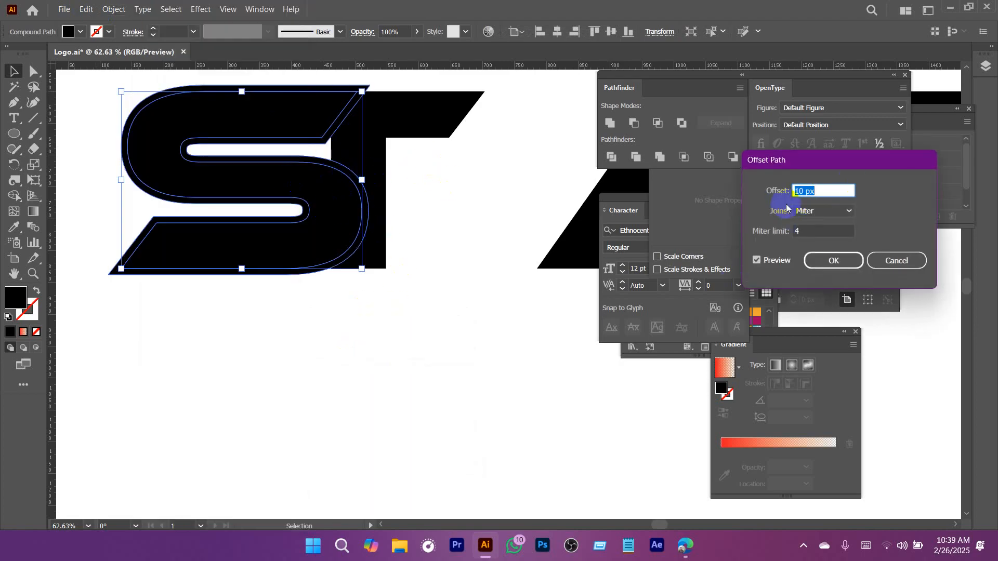
scroll(826, 192, "up", 16)
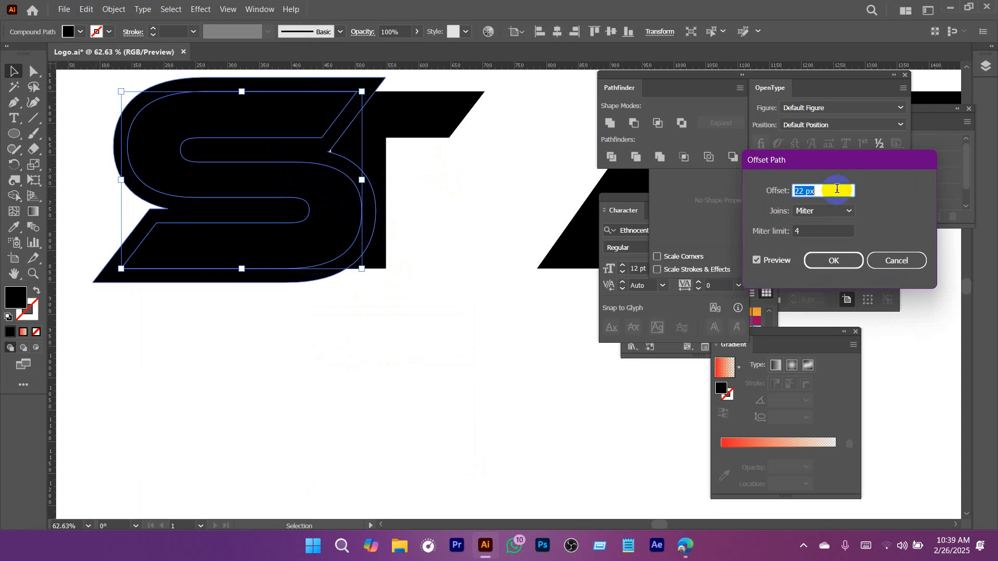
scroll(837, 189, "down", 13)
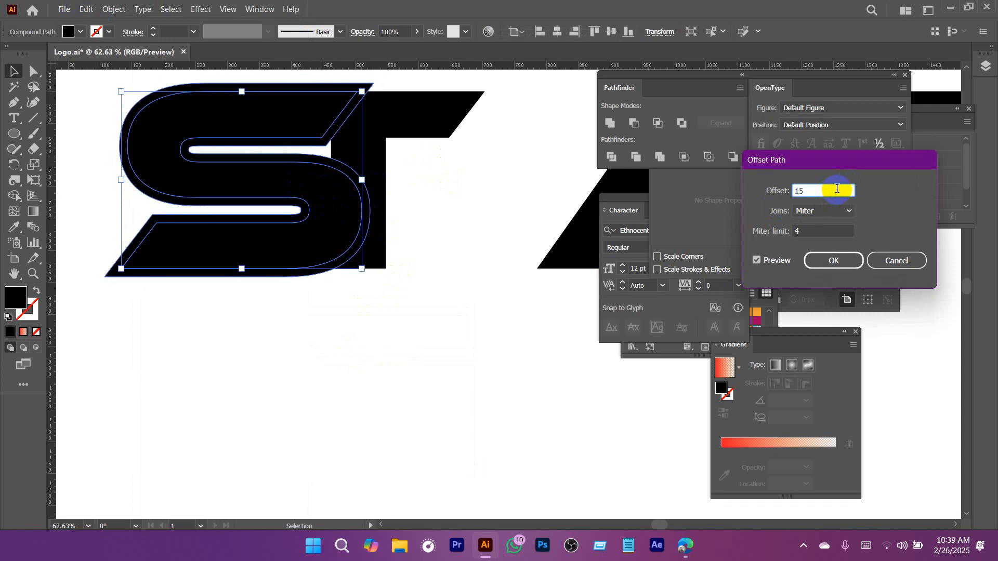
left_click_drag(829, 160, 774, 160)
left_click(774, 265)
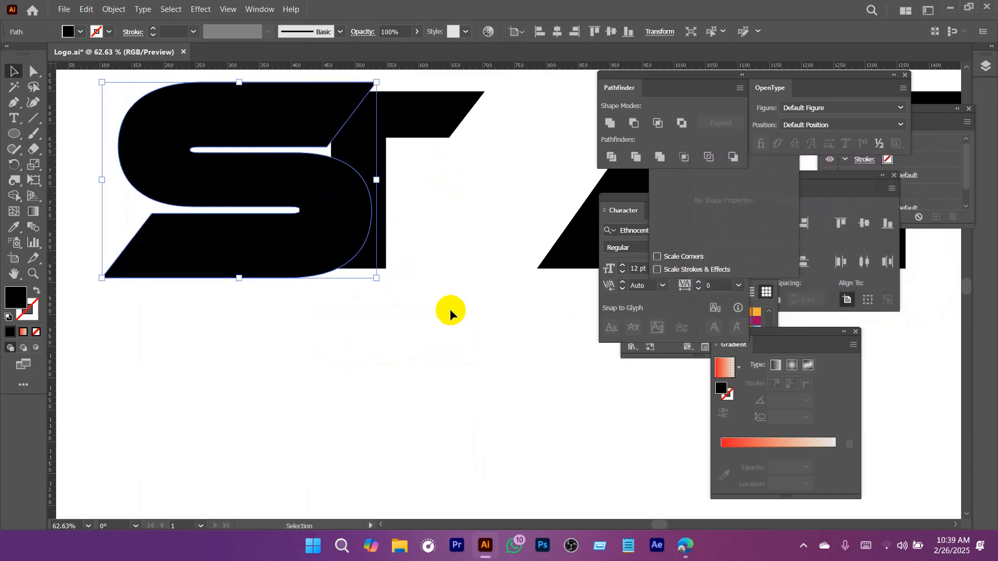
Try to subtract the T from the offset S shape.
left_click(294, 197)
left_click(293, 199)
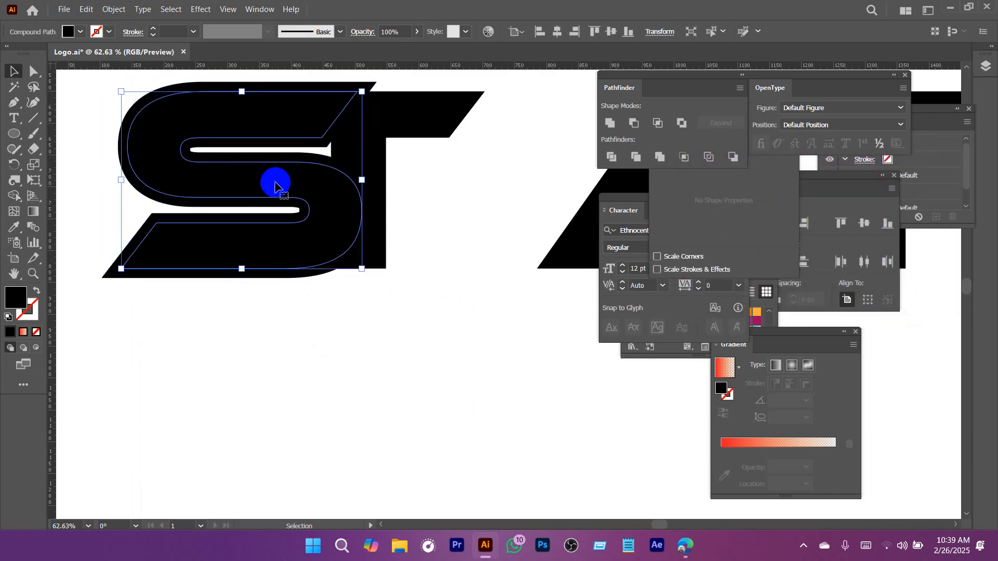
left_click(301, 158)
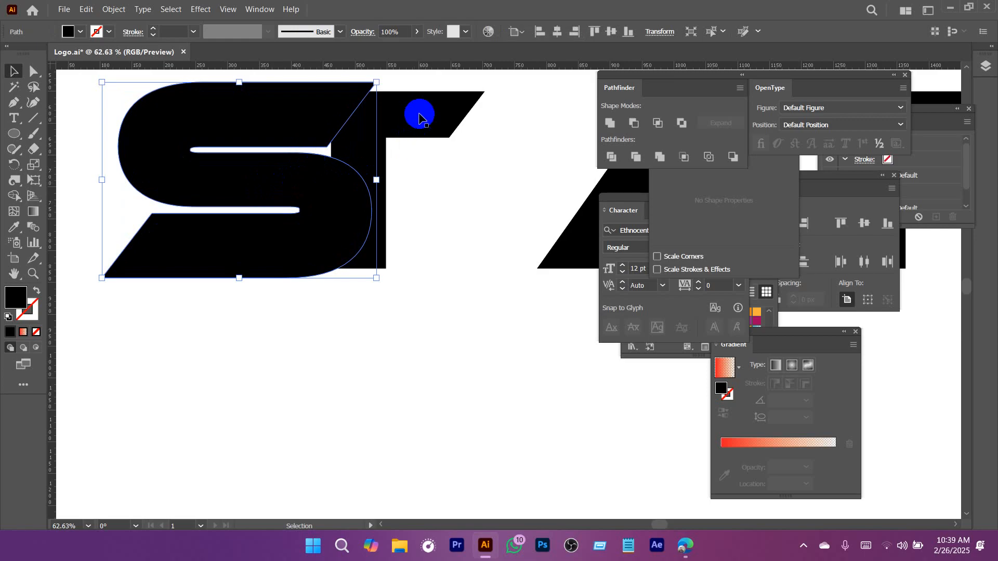
left_click(418, 116, "shift")
left_click(636, 156)
left_click(636, 127)
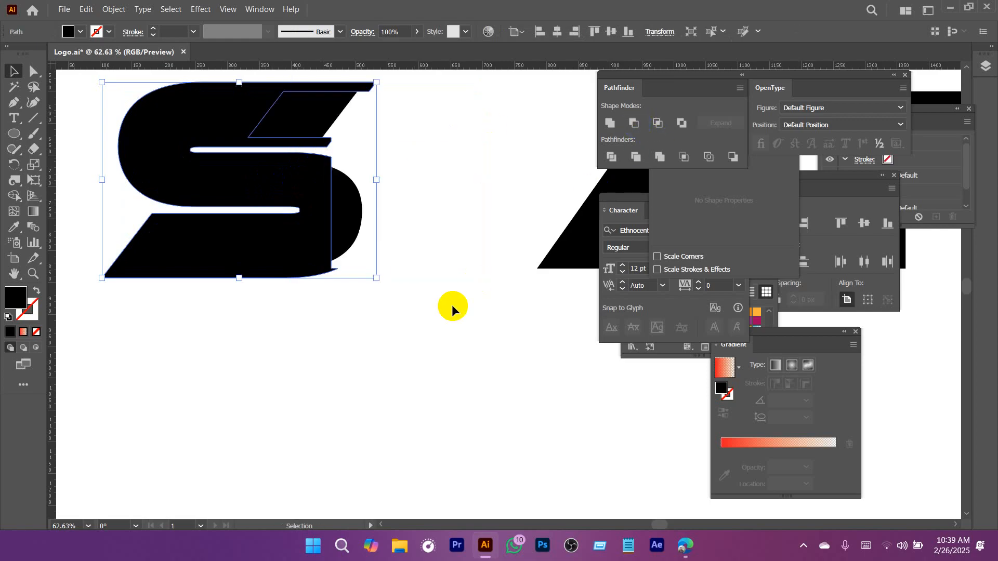
key("ctrl+z")
left_click(504, 277)
Divide the offset S shape and the T along their overlapping edges.
left_click(303, 165)
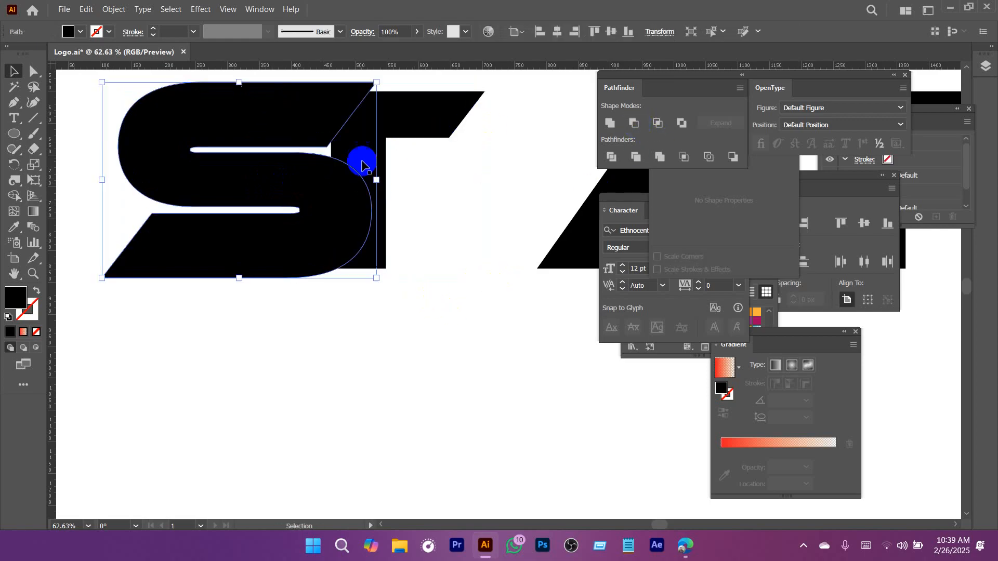
left_click(410, 111, "shift")
left_click(613, 158)
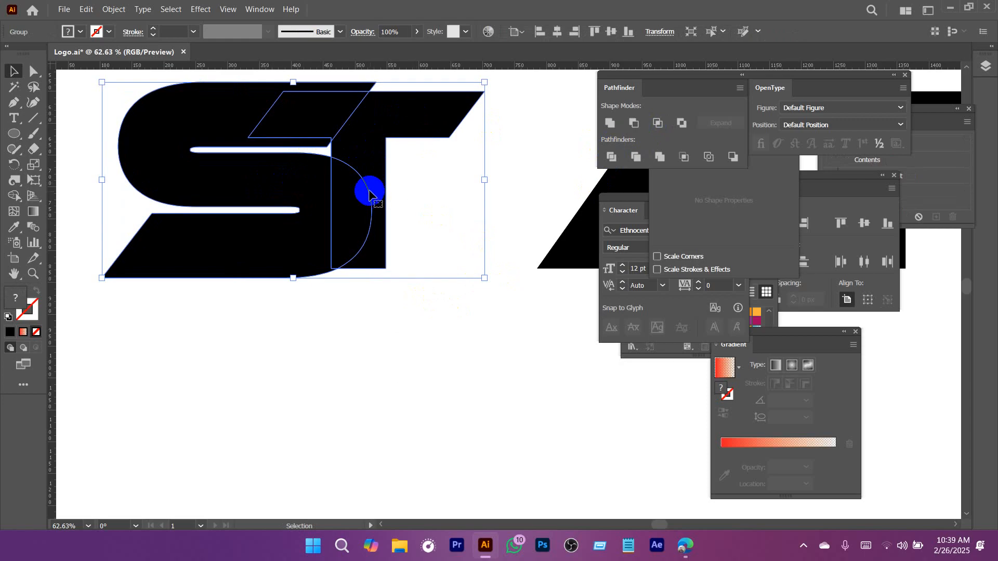
Try to ungroup the divided shapes and delete the overlap on the T's stem.
right_click(369, 192)
left_click(409, 361)
left_click(343, 364)
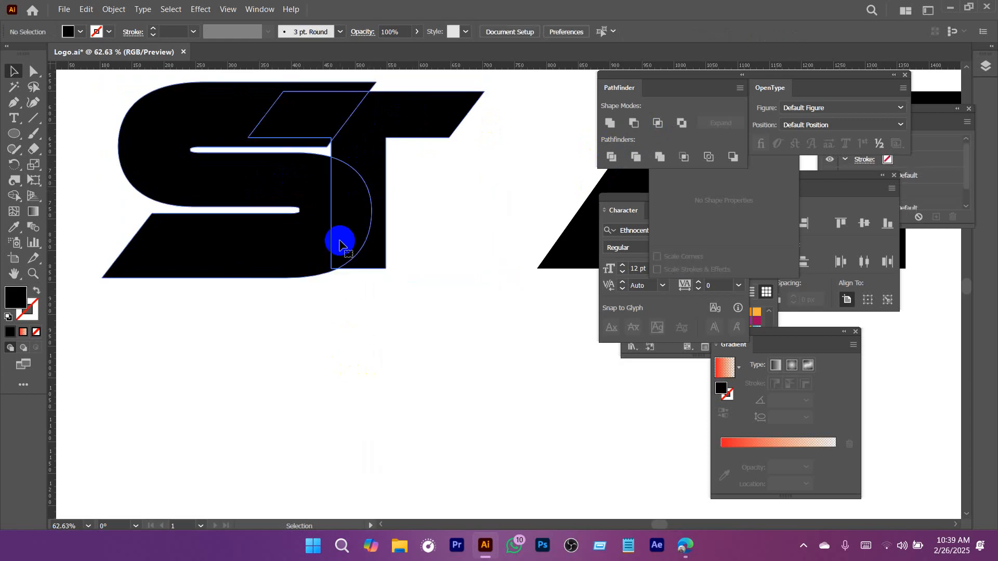
left_click(341, 243)
key("Delete")
key("ctrl+z")
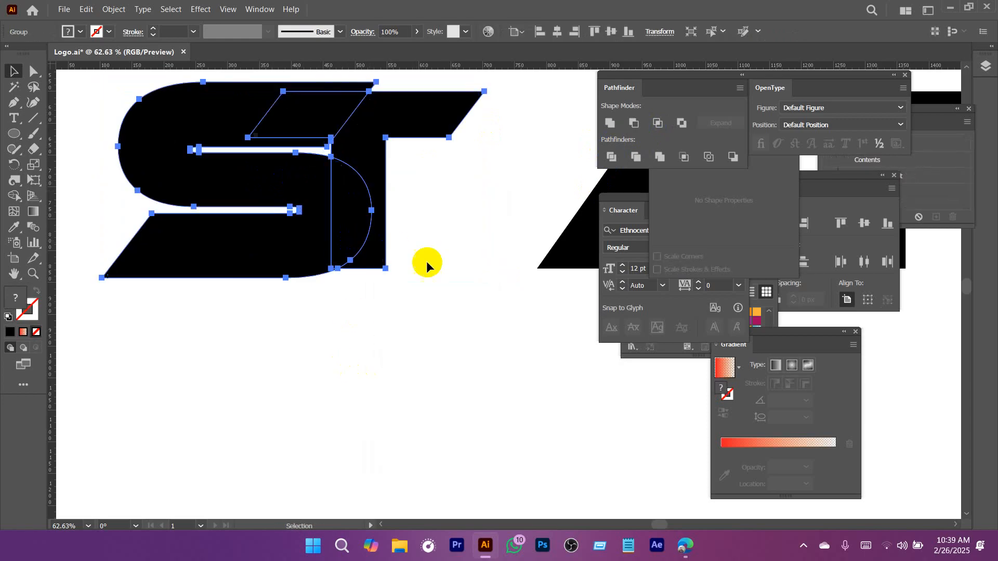
Ungroup the divided shapes and delete the curved overlap piece on the T's stem.
left_click(350, 192)
right_click(353, 192)
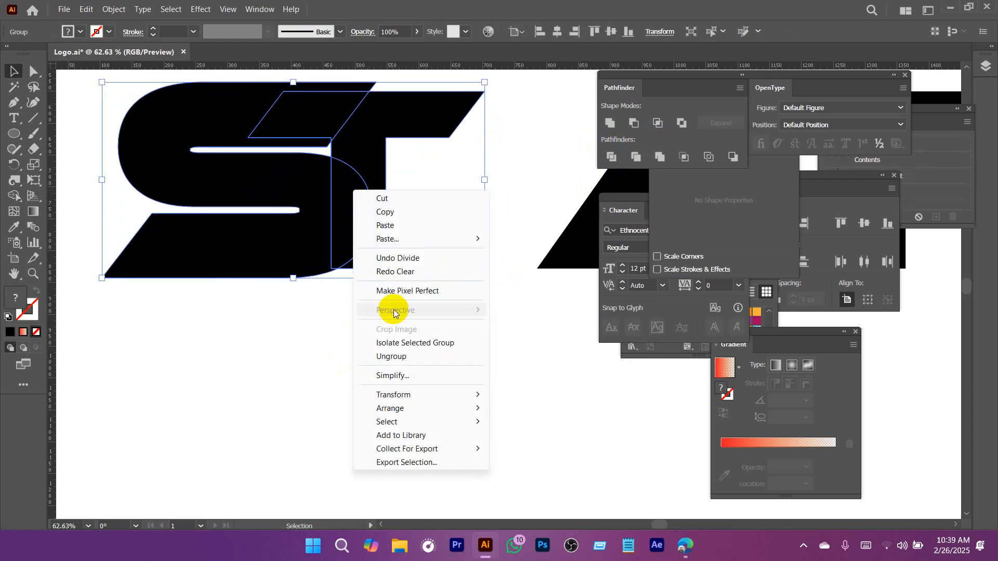
left_click(392, 363)
left_click(318, 357)
left_click(351, 212)
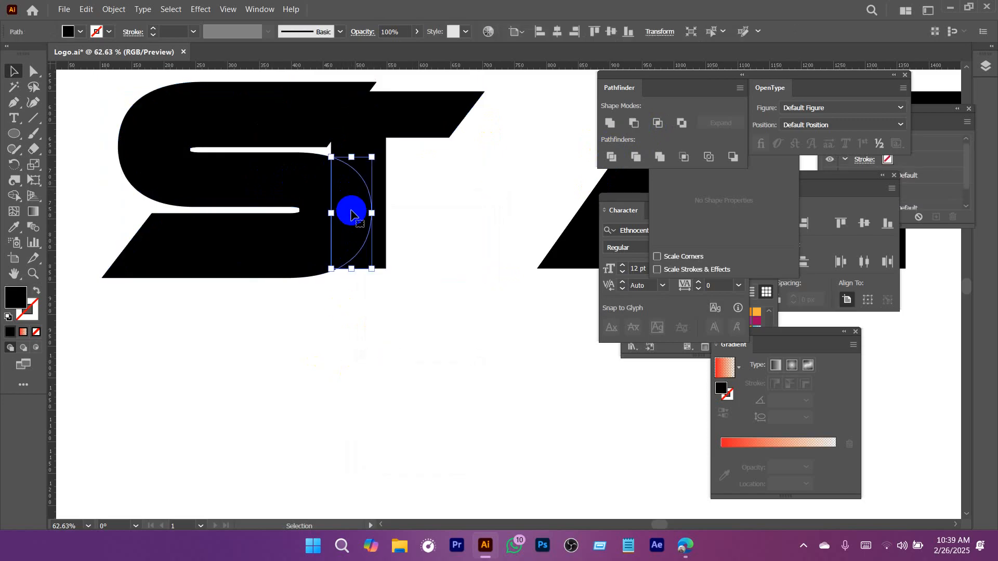
key("Delete")
Delete the leftover offset S outline and the slanted overlap piece across the shared upper bar.
left_click(311, 166)
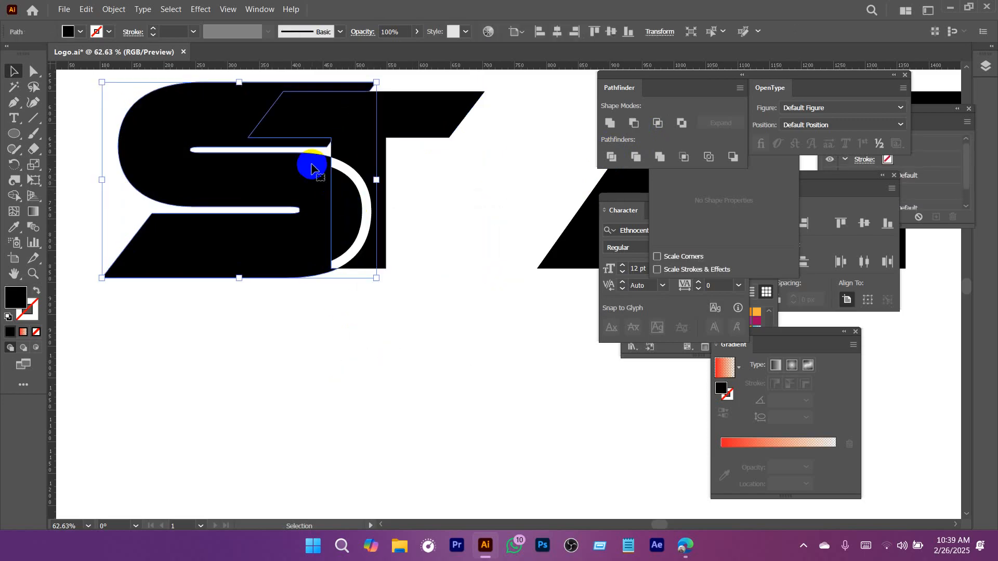
left_click(465, 191)
left_click(363, 154)
left_click(442, 196)
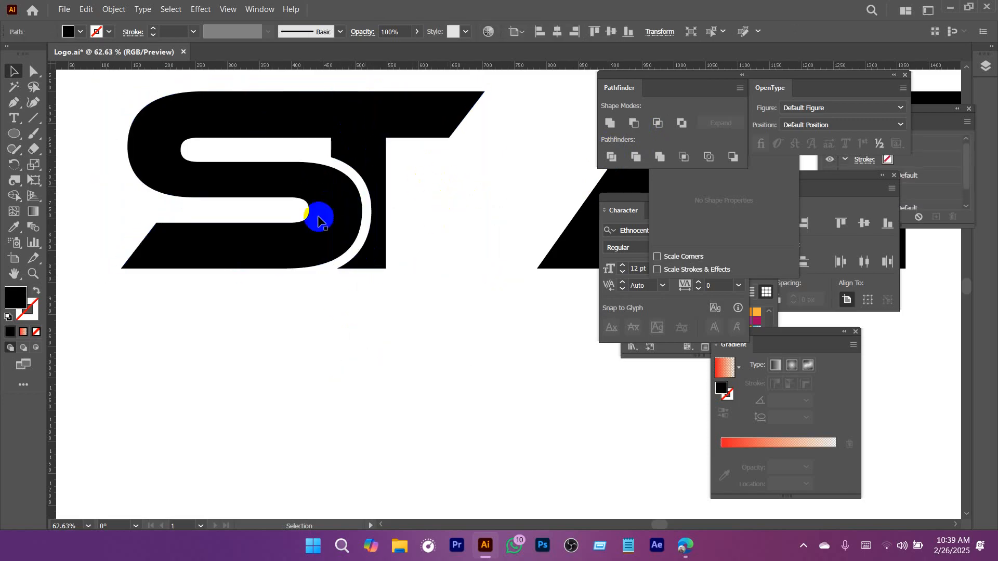
left_click(336, 130)
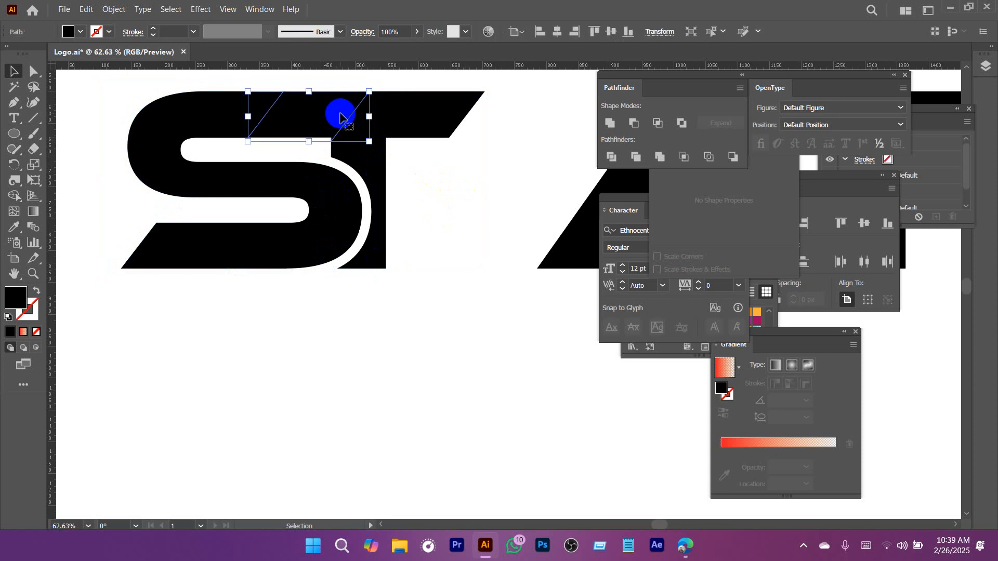
left_click(454, 167)
scroll(442, 286, "down", 3)
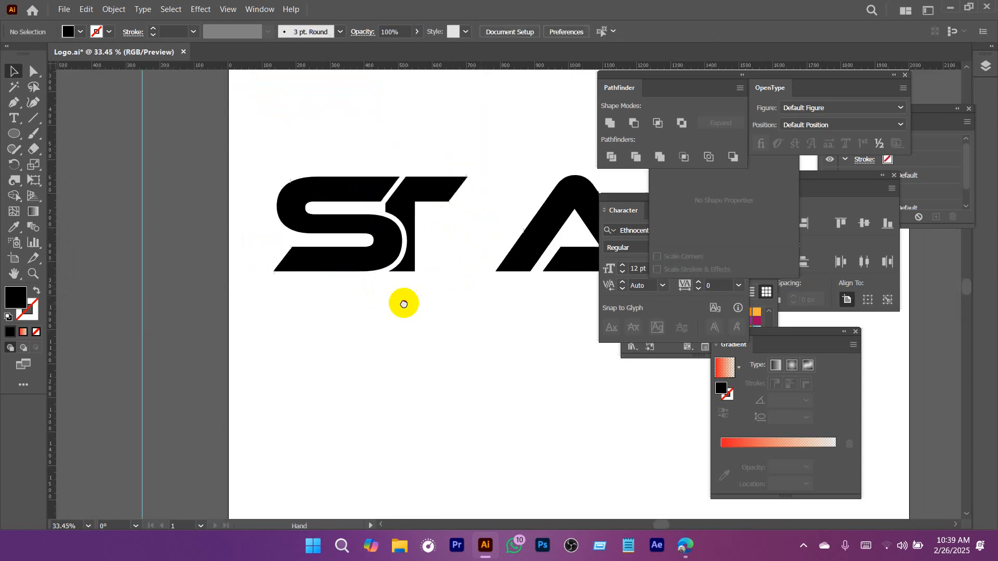
Round the lower outer corner of the T's stem to follow the S's curve.
left_click_drag(351, 296, 300, 287)
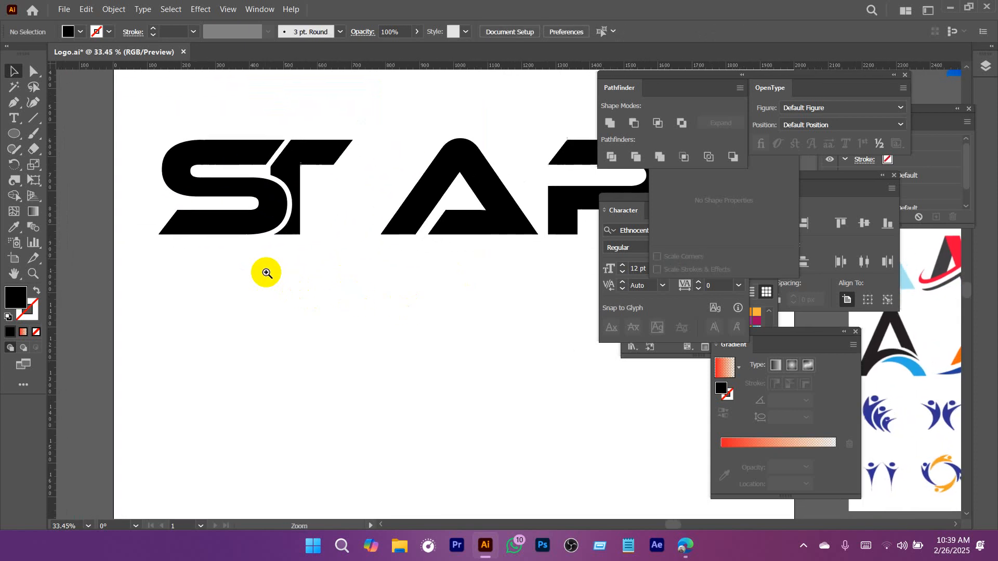
left_click_drag(296, 235, 345, 265)
left_click_drag(267, 250, 332, 276)
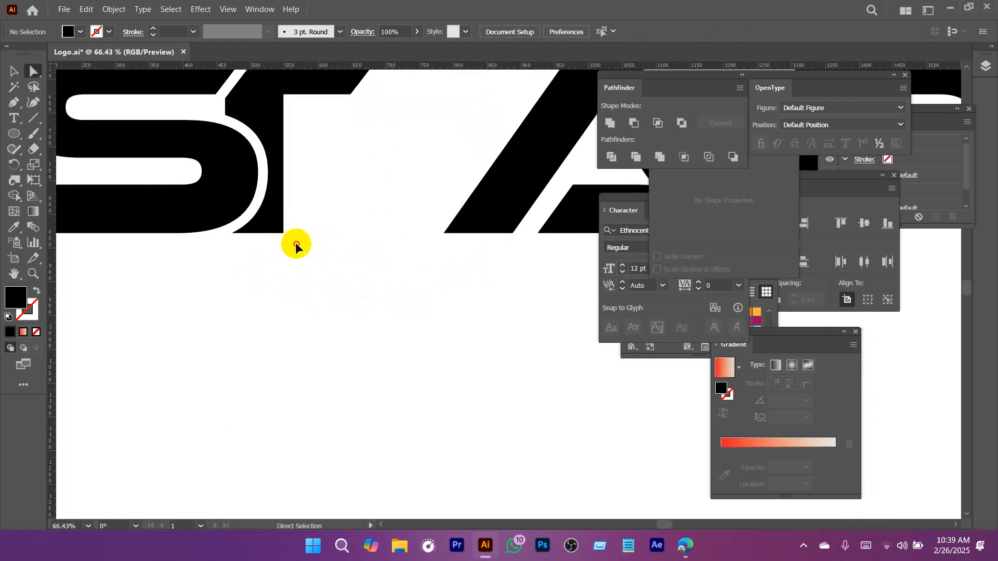
key("a")
left_click(276, 227)
left_click(321, 255)
scroll(327, 271, "down", 3)
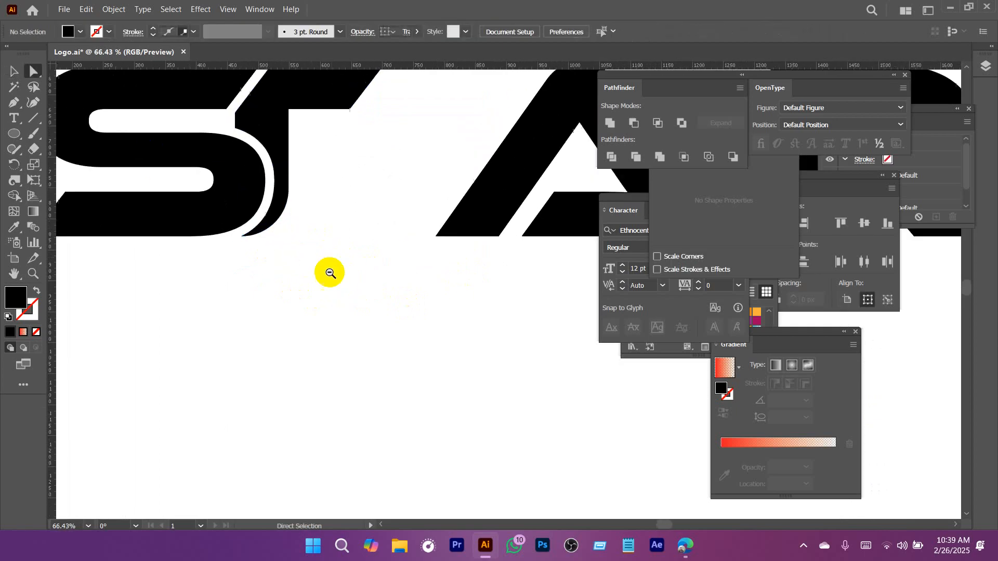
Move the letter A left so its slanted leg tucks in beside the T with a narrow gap.
left_click_drag(493, 179, 394, 174)
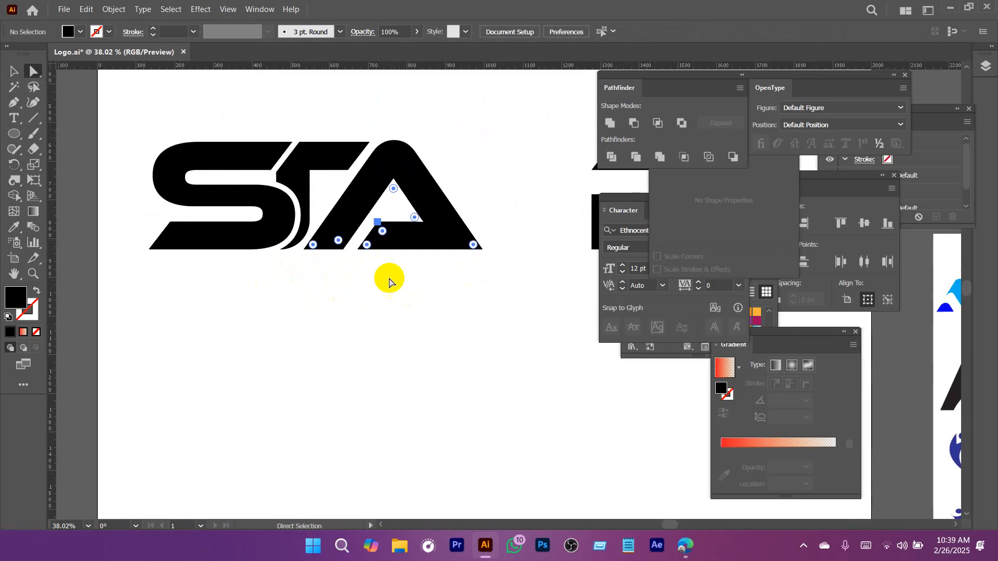
left_click(392, 282)
left_click_drag(463, 318, 385, 264)
Try to delete the upper and lower corner points at the left end of the A's crossbar.
left_click_drag(303, 210, 440, 295)
left_click_drag(290, 168, 336, 224)
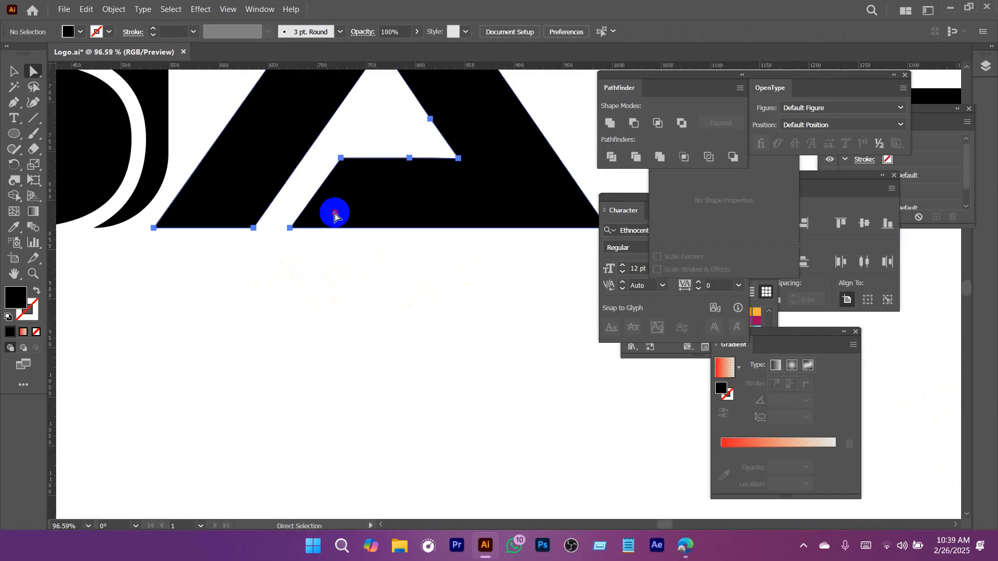
left_click(340, 157)
left_click(287, 227, "shift")
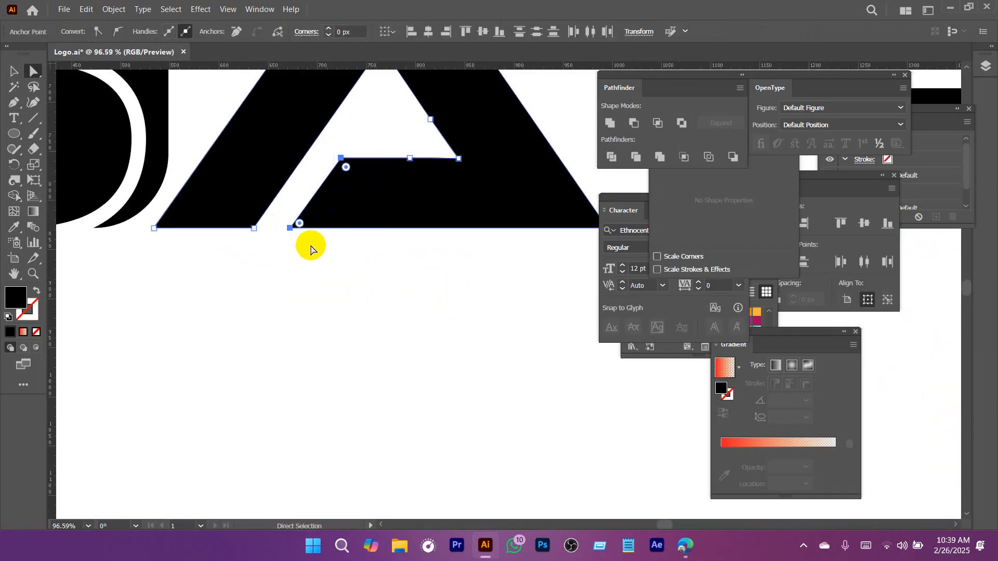
key("Delete")
key("ctrl+z")
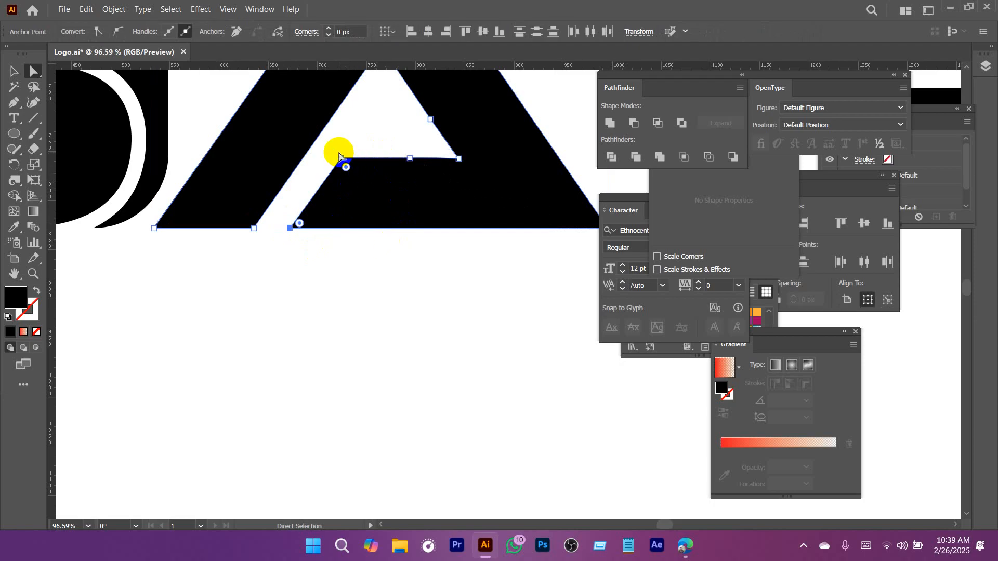
key("Delete")
key("ctrl+z")
Delete the upper-left corner point and the middle anchor point of the A's crossbar.
left_click_drag(336, 144, 356, 173)
key("Delete")
left_click(409, 157)
key("Delete")
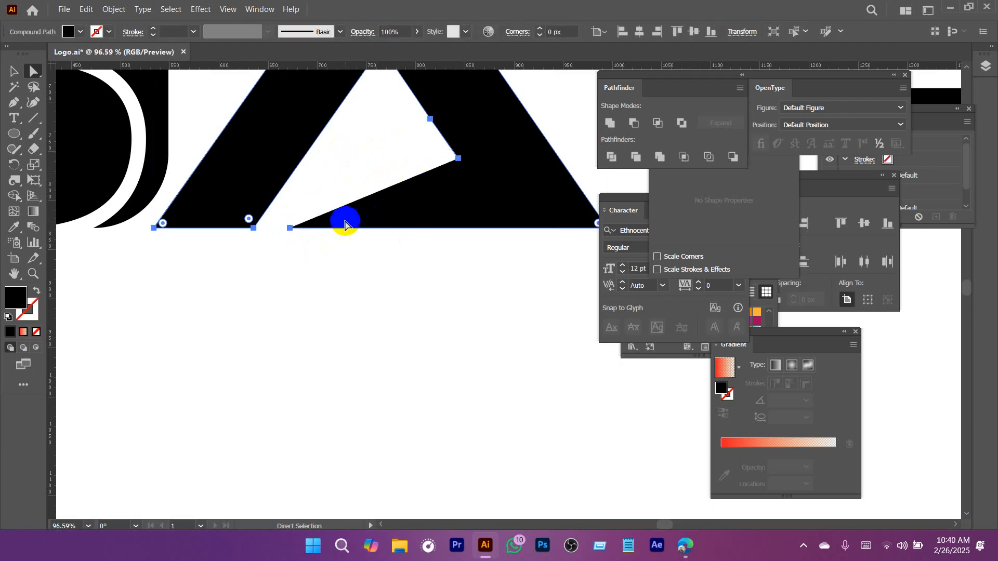
Slide the A's remaining lower crossbar point right along the baseline to form a straight right leg.
left_click_drag(289, 227, 391, 228)
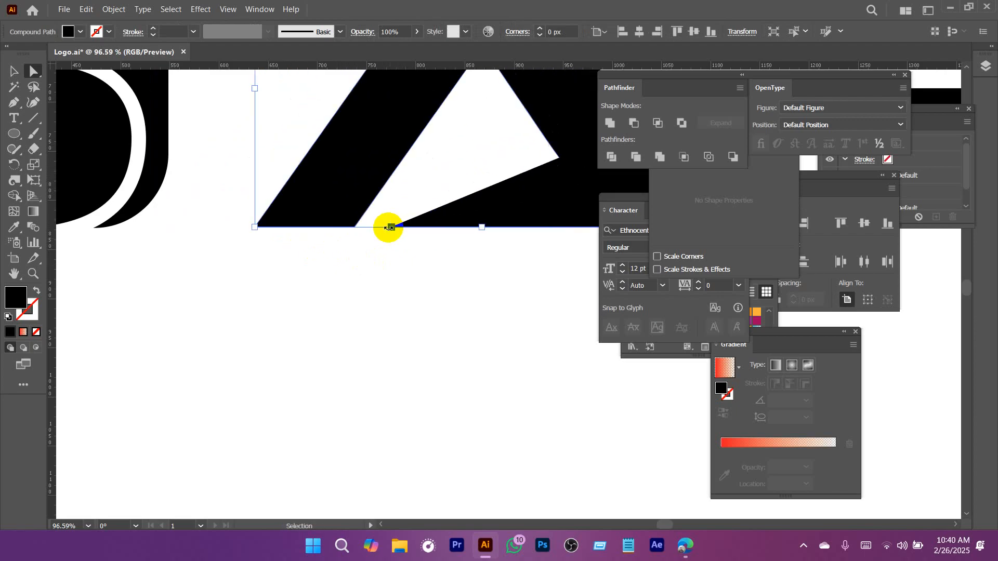
key("ctrl+z")
left_click_drag(278, 218, 508, 228)
left_click(482, 262)
Move the letter R left until the base of its stem meets the A's right foot.
key("ctrl+space")
left_click_drag(504, 278, 307, 263)
key("v")
left_click(477, 181)
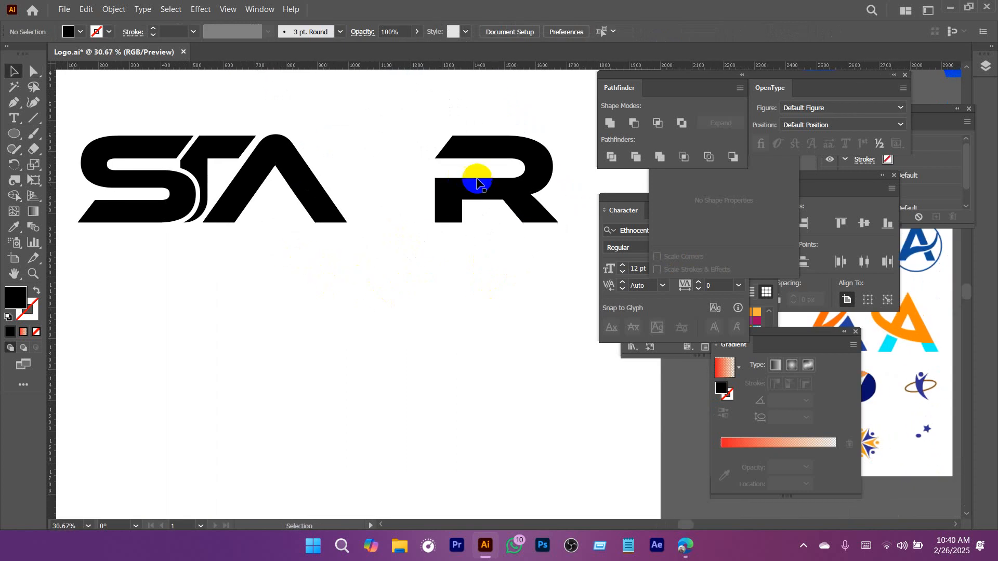
left_click_drag(511, 188, 369, 188)
left_click_drag(308, 147, 417, 210)
left_click_drag(439, 158, 550, 158)
left_click_drag(503, 215, 475, 222)
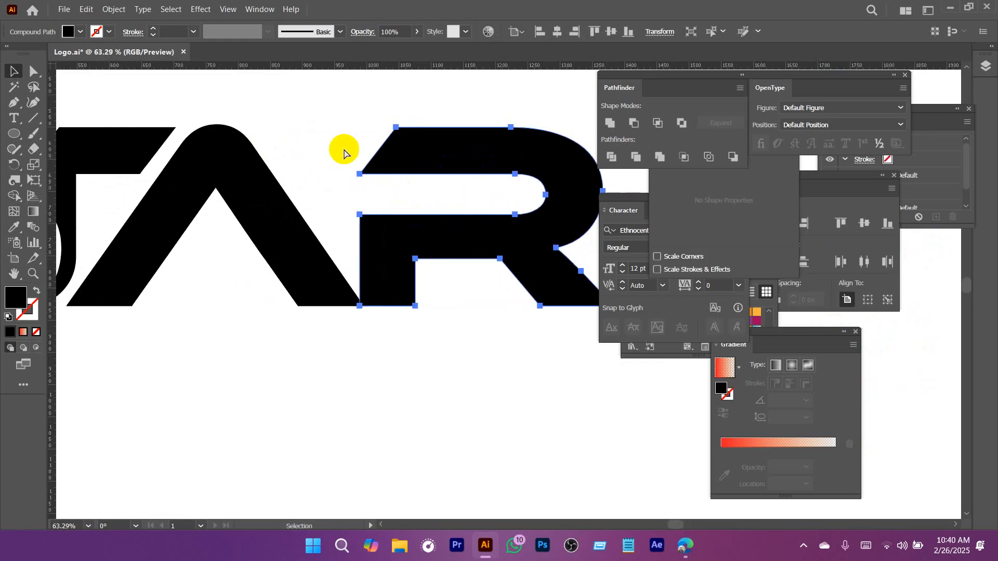
Extend the R's upper bar left toward the A by shifting the two anchor points of its slanted end.
key("a")
left_click(360, 175)
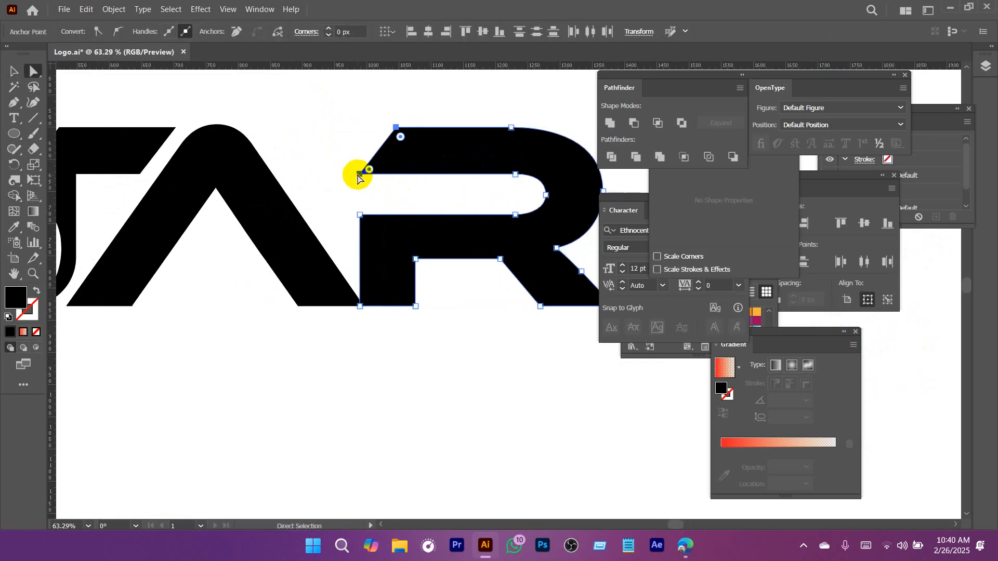
left_click_drag(345, 101, 423, 186)
left_click_drag(359, 173, 304, 175)
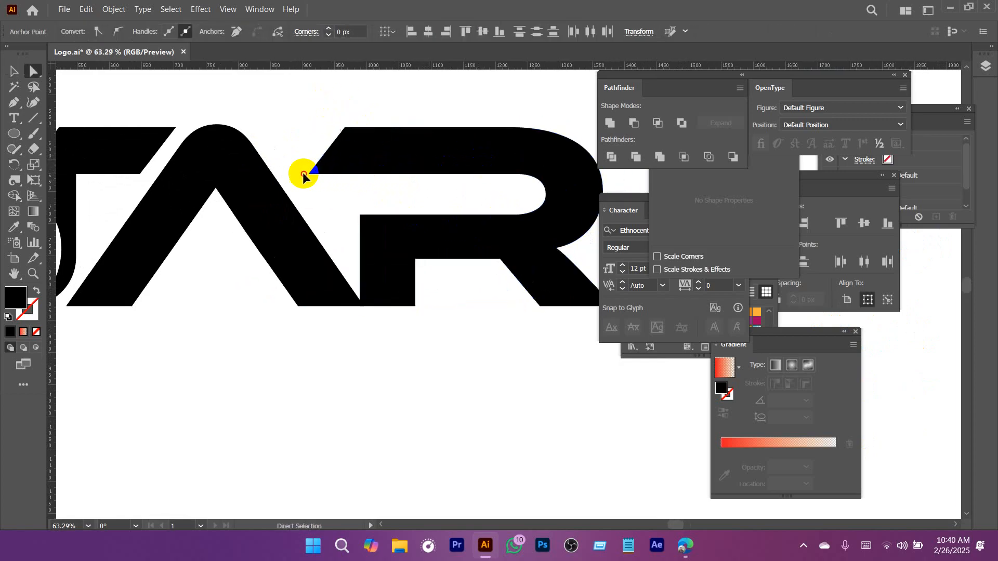
Move the R further left so its upper bar and stem overlap the A.
key("v")
left_click_drag(486, 156, 336, 165)
key("space")
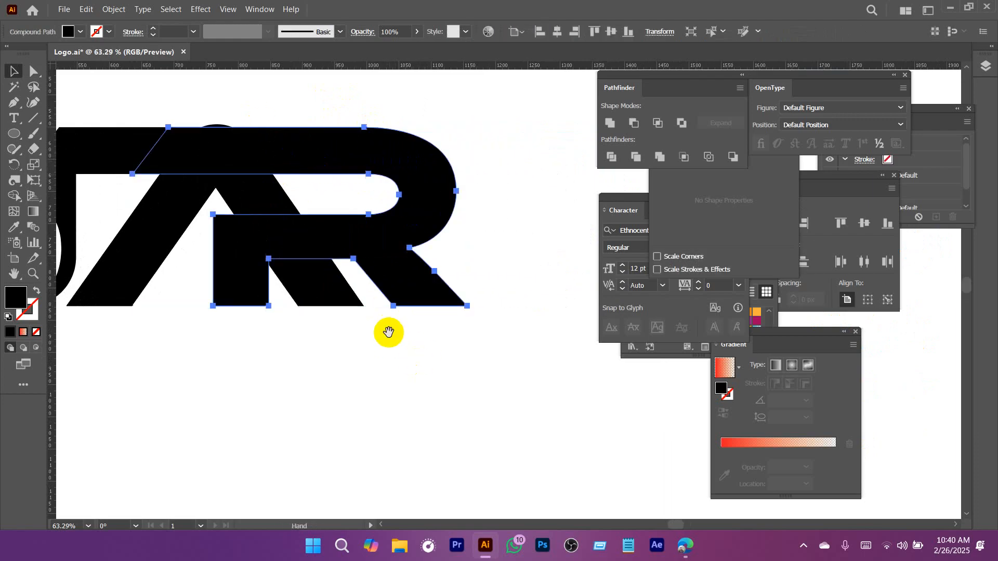
Draw a diagonal line about 516 px long across the R, beside the A's right leg, and raise its upper end slightly.
left_click_drag(406, 345, 426, 351)
left_click(33, 119)
left_click_drag(275, 116, 470, 386)
key("v")
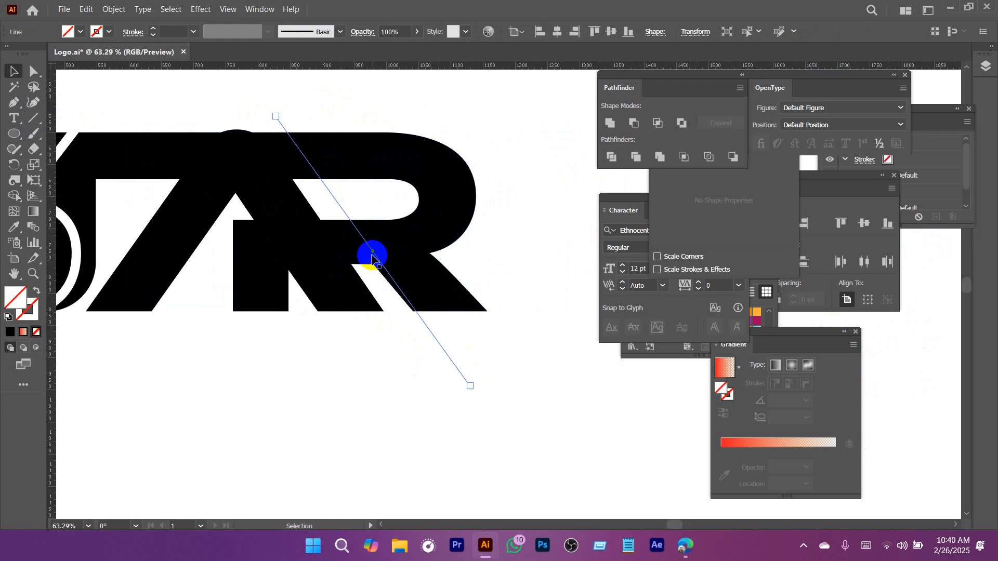
left_click_drag(372, 253, 349, 246)
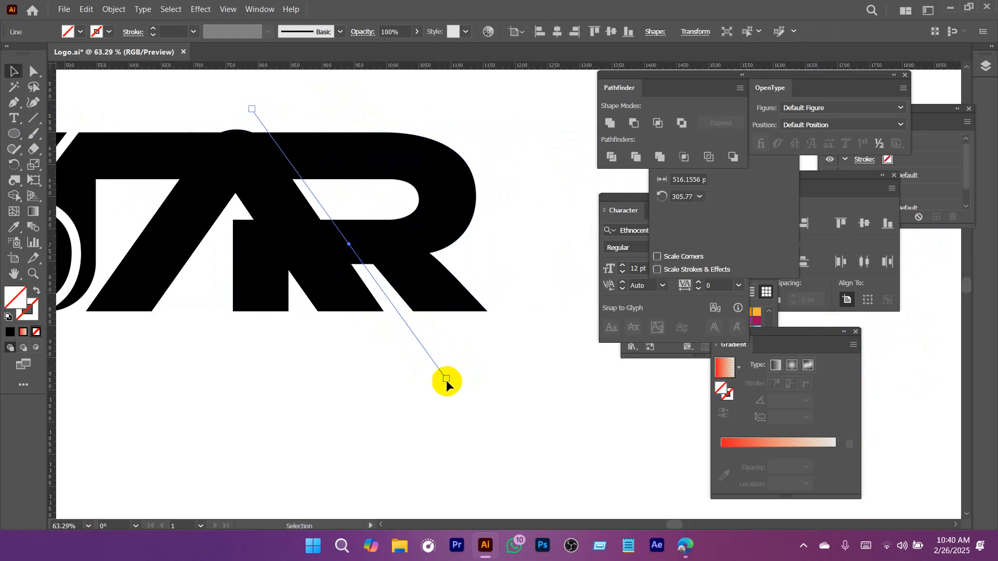
key("a")
left_click(252, 110)
left_click_drag(252, 109, 252, 104)
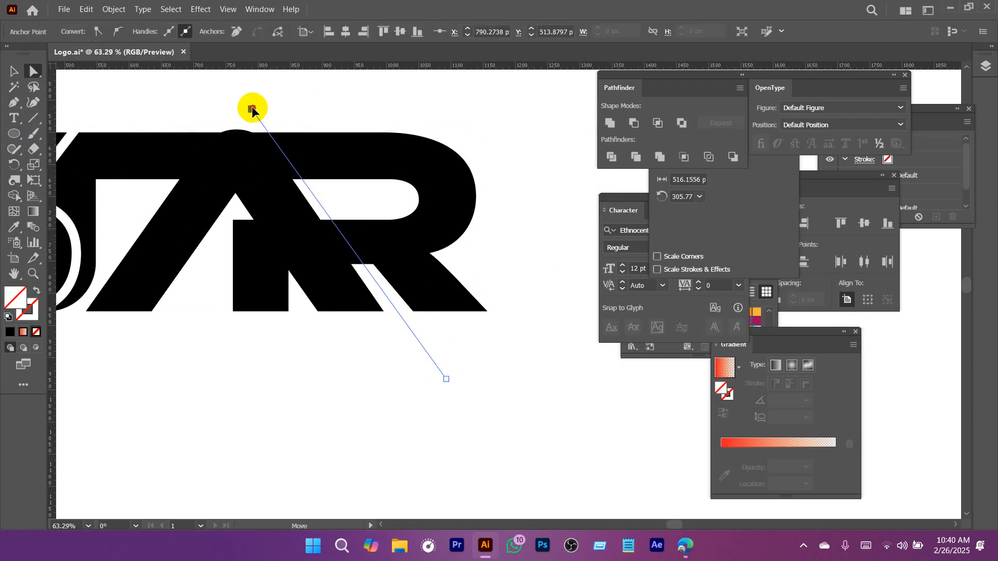
Split the R along the diagonal line with Divide, and delete the ungrouped pieces that overlap the A.
key("v")
left_click(423, 249, "shift")
left_click(612, 157)
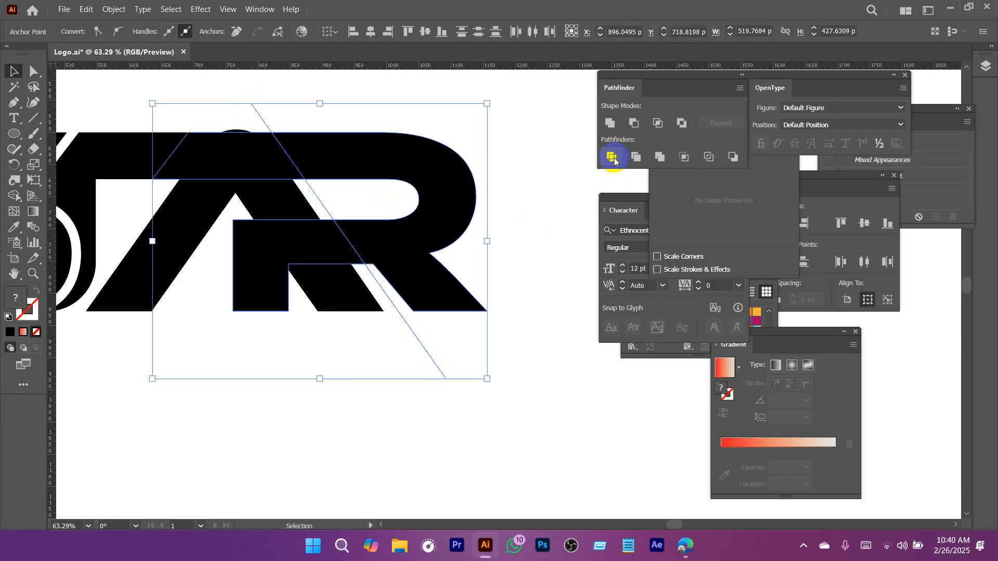
right_click(383, 240)
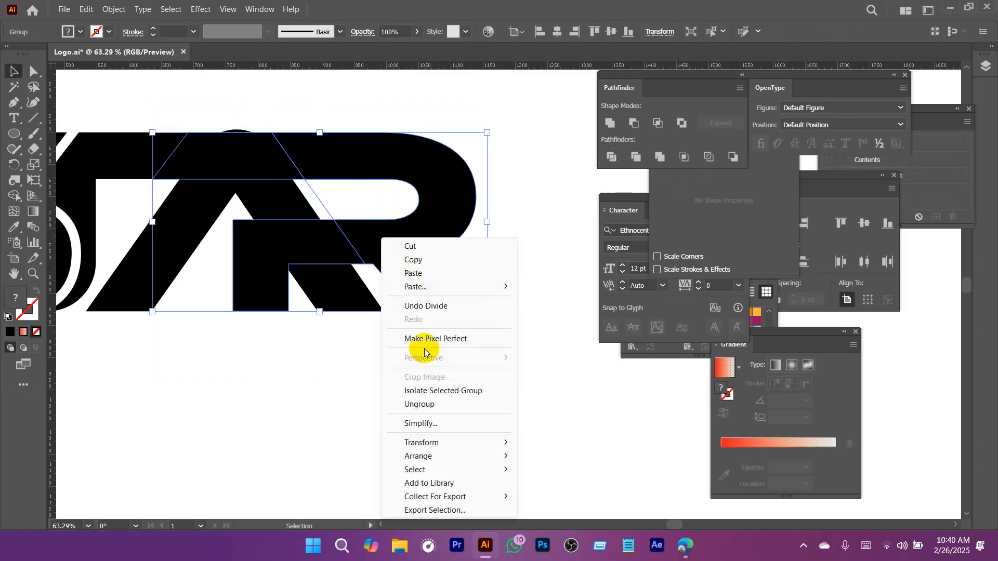
left_click(423, 403)
left_click(327, 239)
key("Delete")
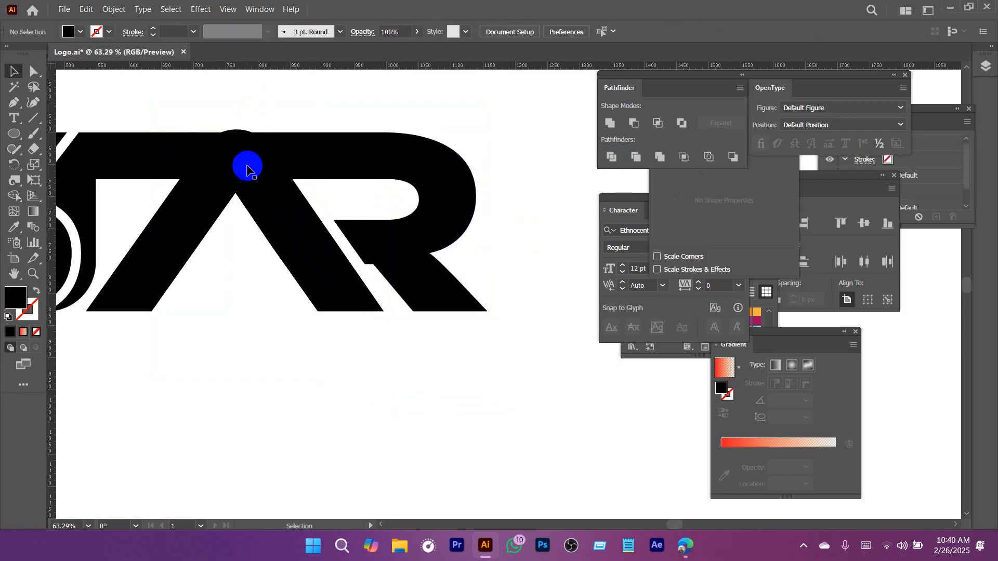
left_click(288, 170)
key("Delete")
left_click_drag(497, 288, 345, 297)
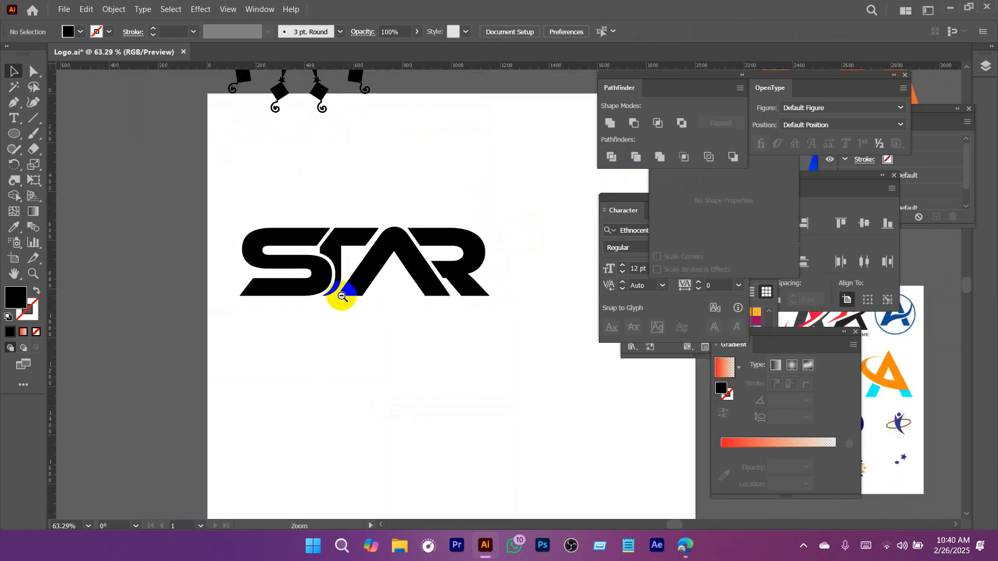
left_click_drag(390, 322, 348, 272)
scroll(356, 281, "up", 2)
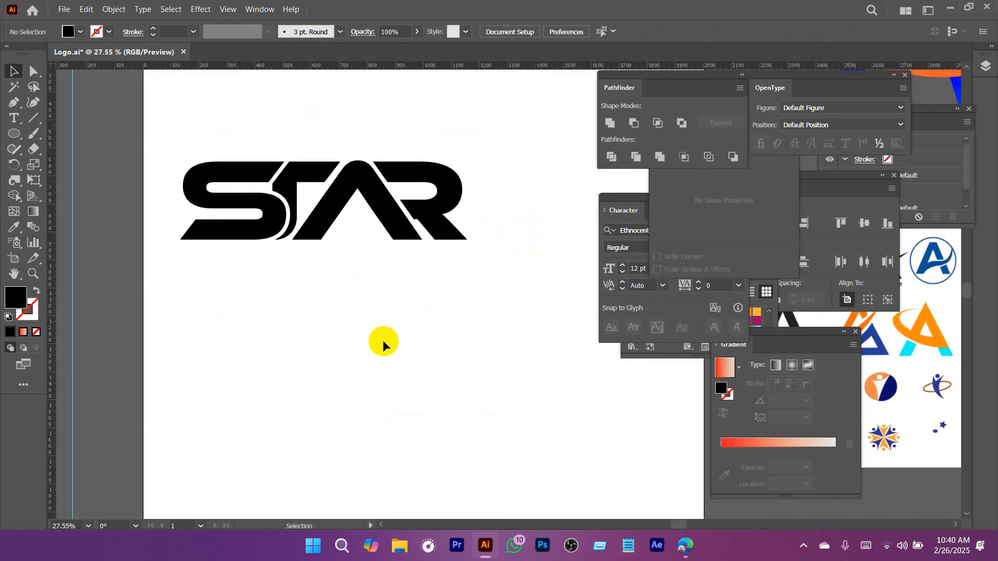
left_click_drag(14, 140, 68, 198)
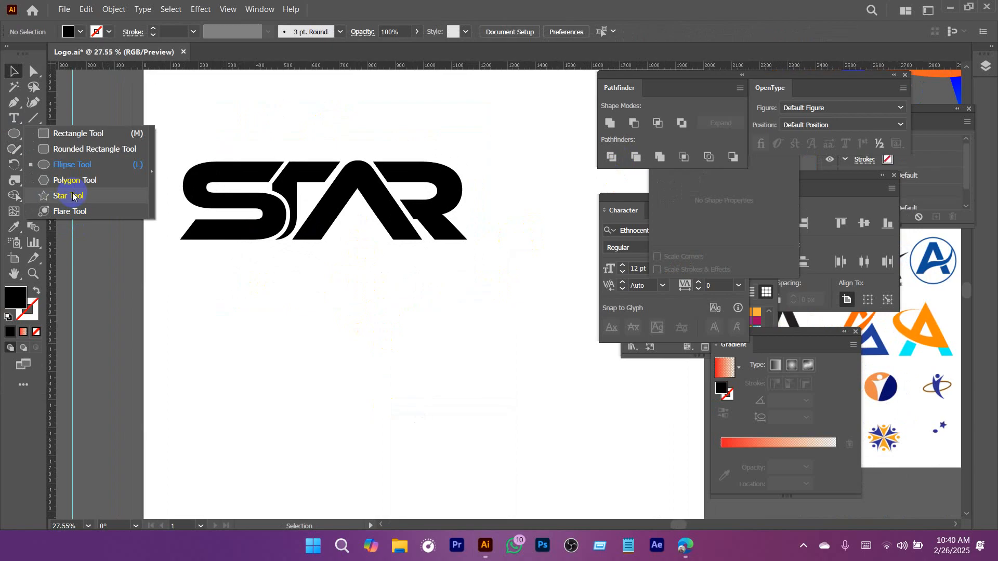
left_click_drag(97, 204, 78, 179)
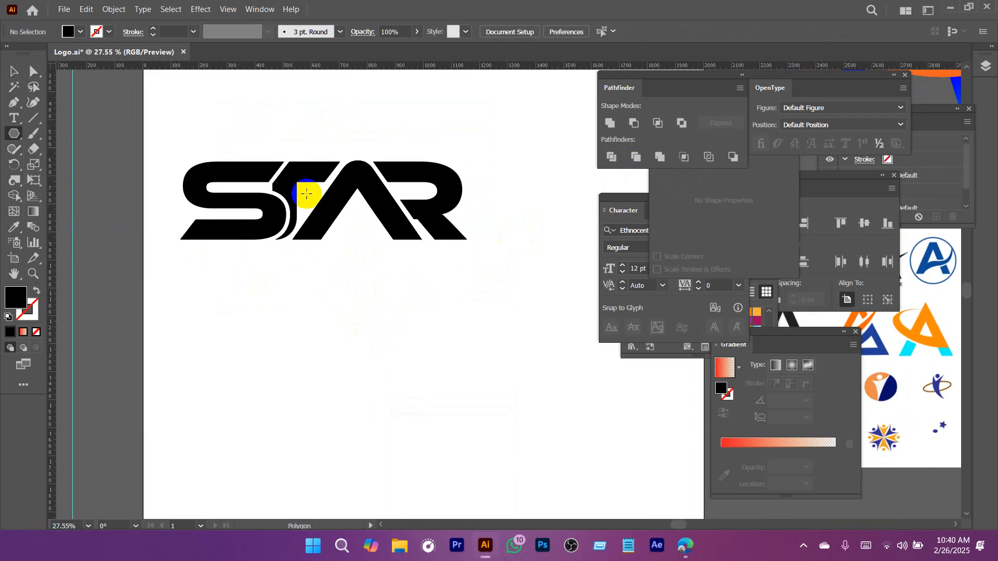
left_click(308, 341)
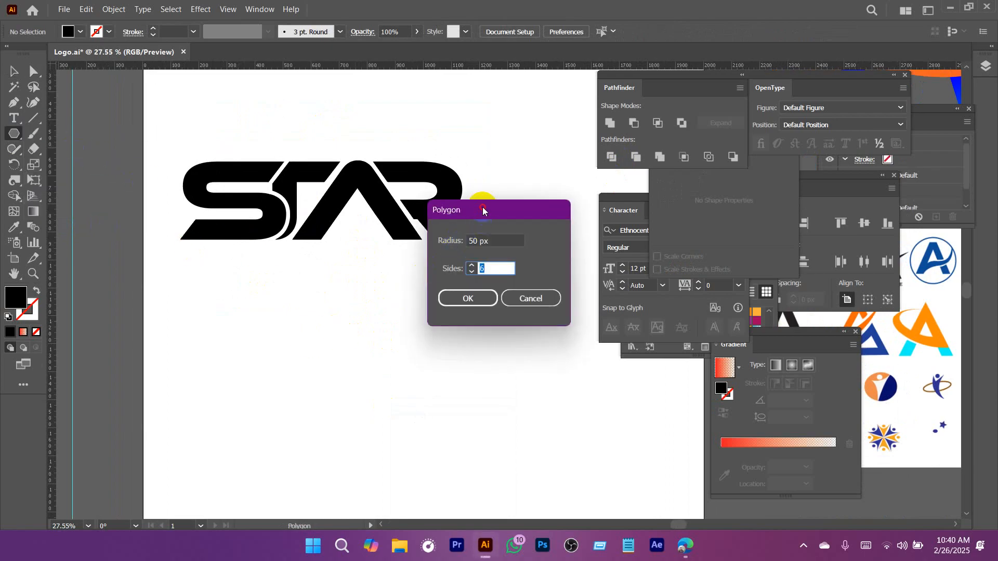
left_click_drag(483, 209, 443, 149)
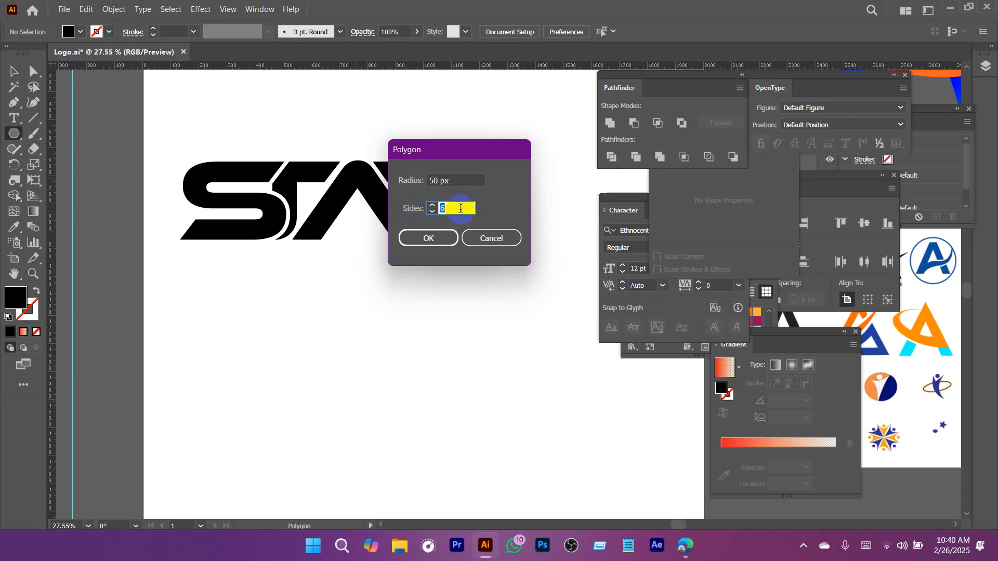
left_click(491, 239)
Draw a five-pointed black star and scale it down to sit centred between the legs of the A.
left_click_drag(14, 134, 74, 199)
left_click_drag(333, 319, 374, 379)
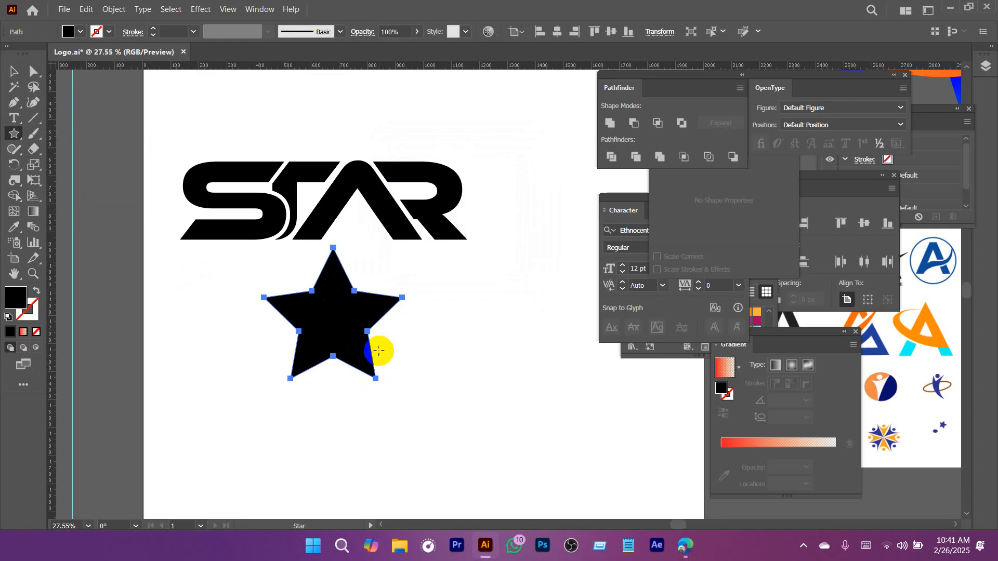
key("v")
left_click_drag(347, 316, 374, 284)
left_click_drag(356, 290, 405, 361)
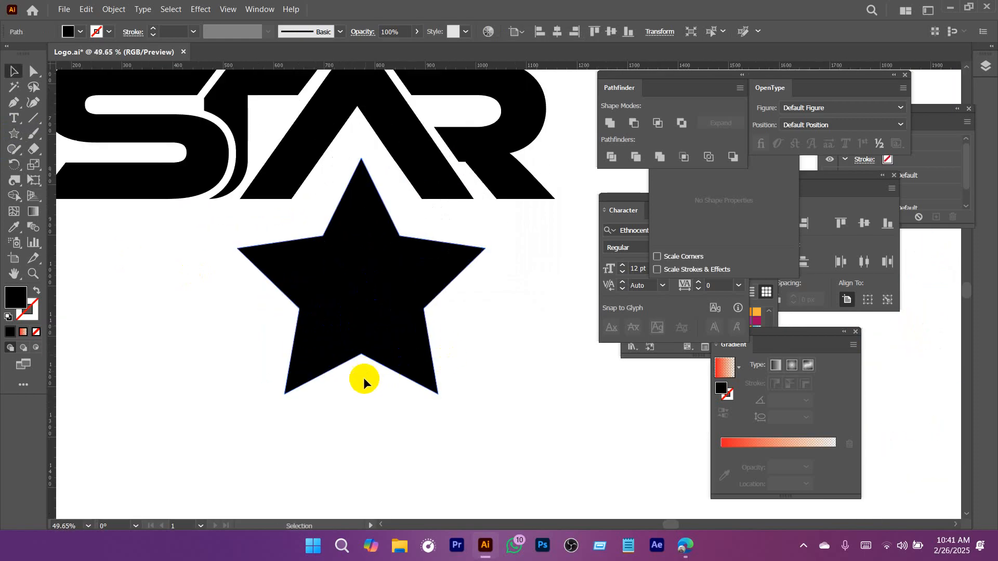
left_click_drag(361, 397, 343, 274)
left_click_drag(344, 228, 369, 257)
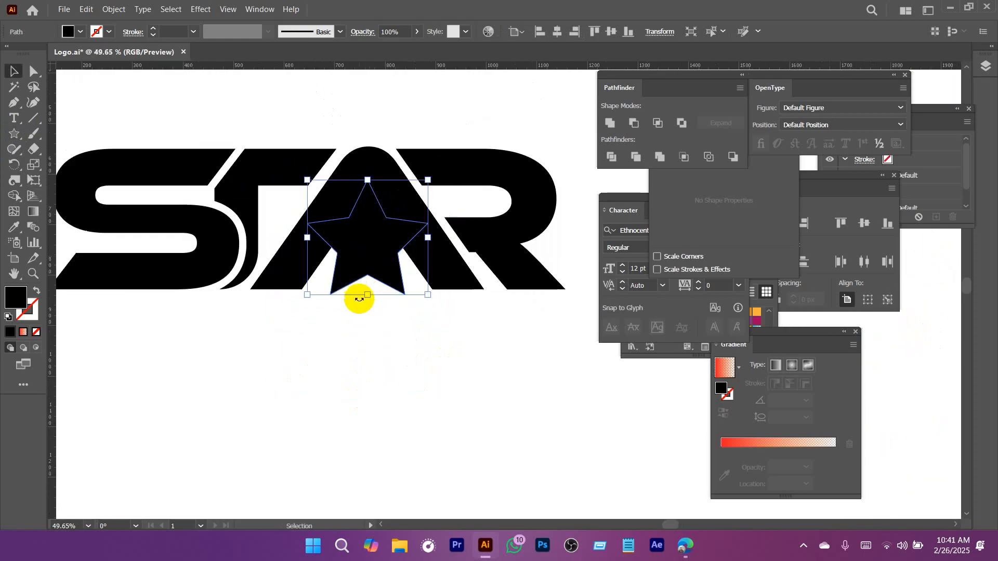
left_click_drag(367, 294, 367, 281)
Try subtracting the star's shape from the letter A.
left_click(363, 161, "shift")
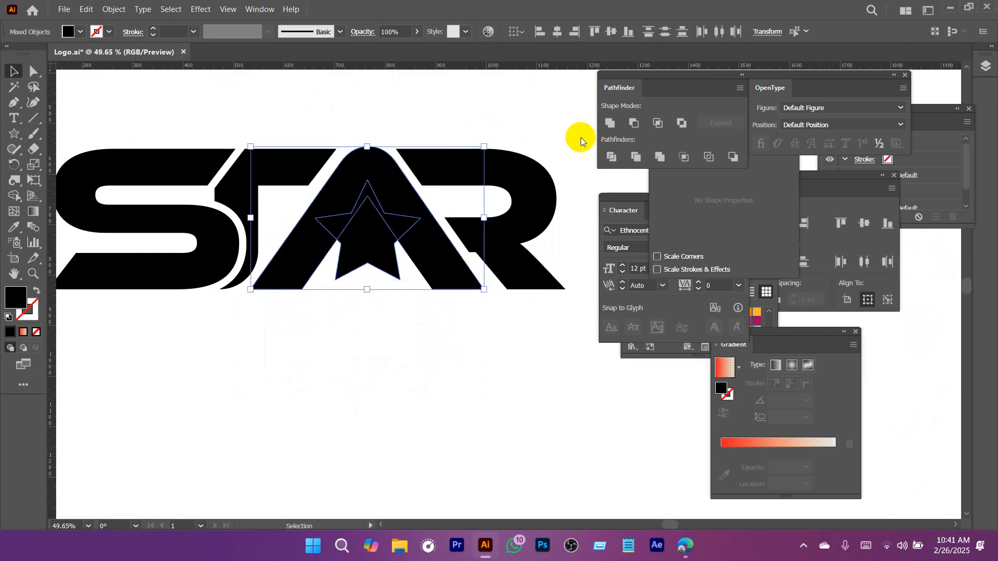
left_click(630, 124)
left_click(447, 369)
key("ctrl+z")
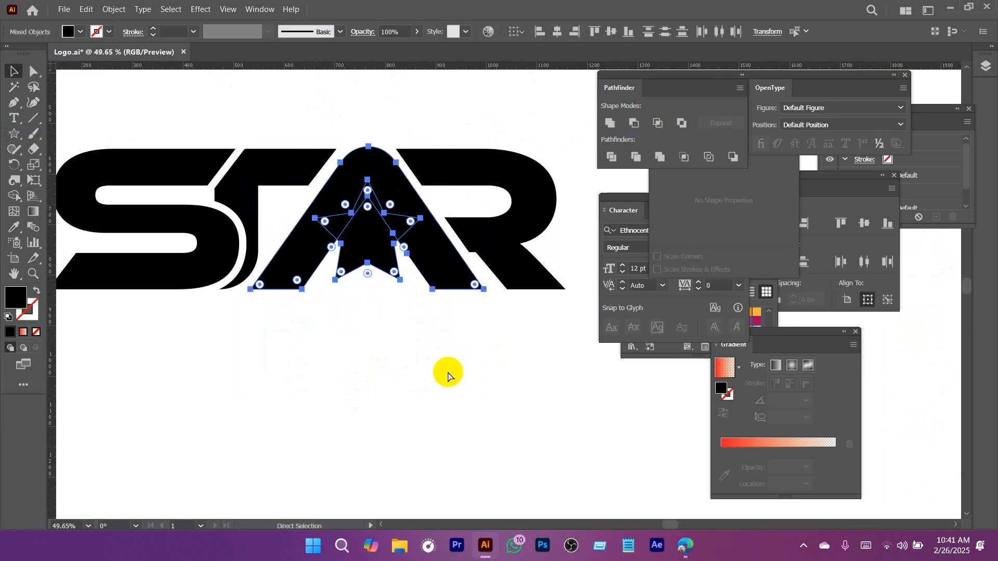
Copy the star to the clipboard and cut its shape out of the letter A.
left_click(441, 376)
left_click(360, 248)
key("ctrl+c")
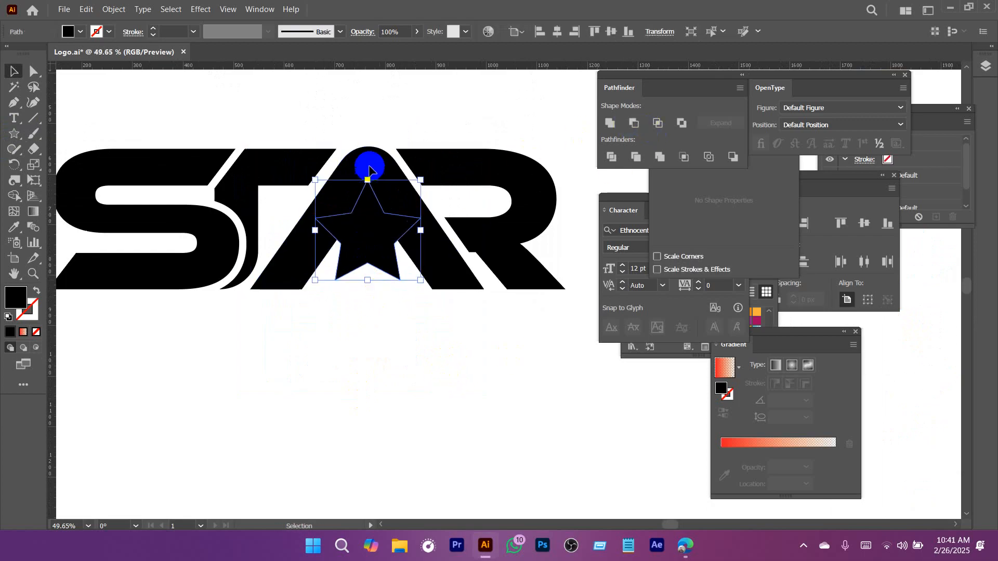
left_click(369, 167, "shift")
left_click(613, 155)
left_click(421, 360)
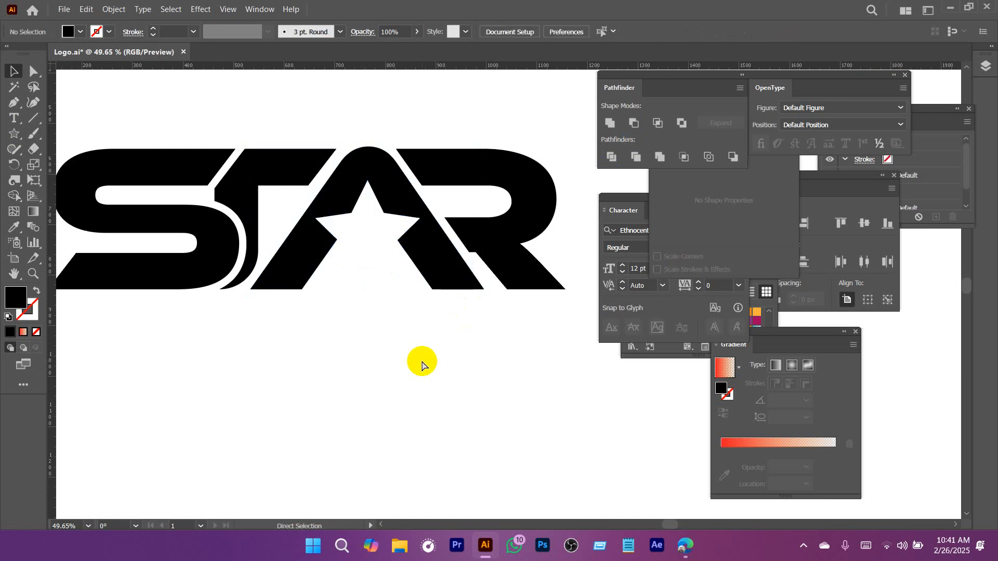
Paste the copied star in front and scale it down around its centre to leave an even gap inside the A's cutout.
key("ctrl+f")
scroll(385, 301, "up", 2)
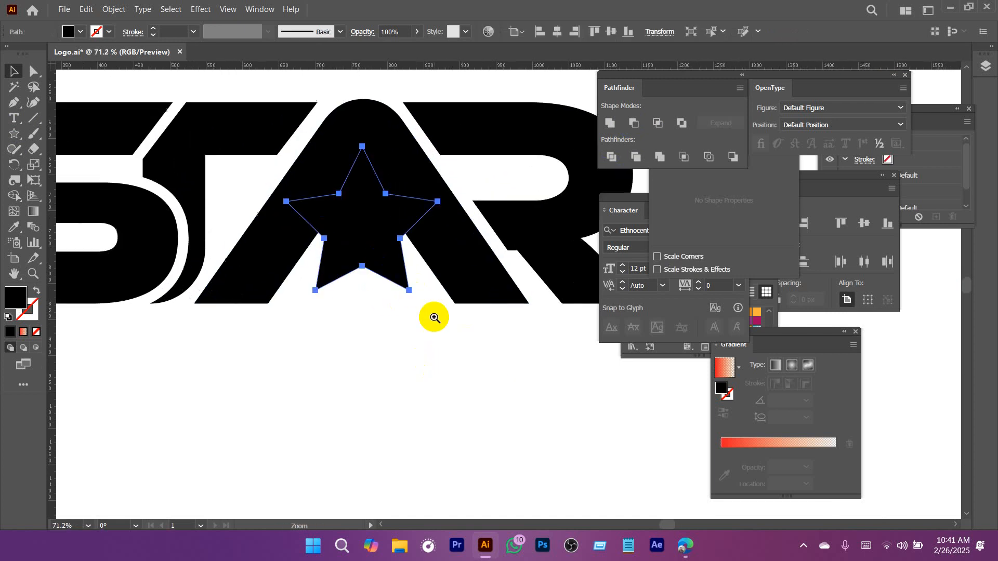
left_click_drag(444, 138, 426, 168)
left_click(381, 356)
Add the text CINEPLEX, enlarge it to about 105.6 pt and move it just below the STAR lettering.
left_click_drag(466, 369, 333, 372)
left_click_drag(434, 371, 361, 292)
left_click_drag(197, 175, 504, 357)
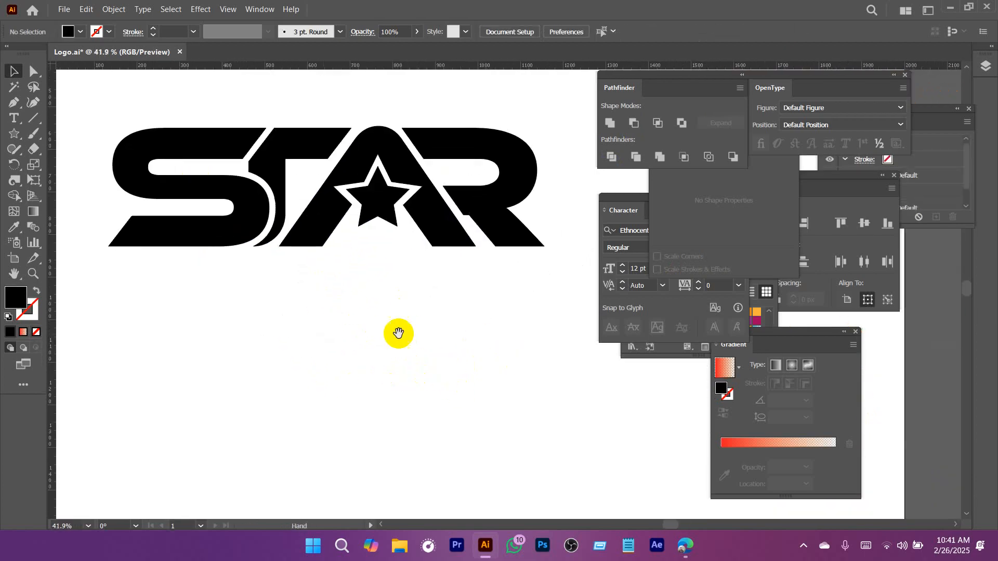
left_click_drag(454, 324, 447, 308)
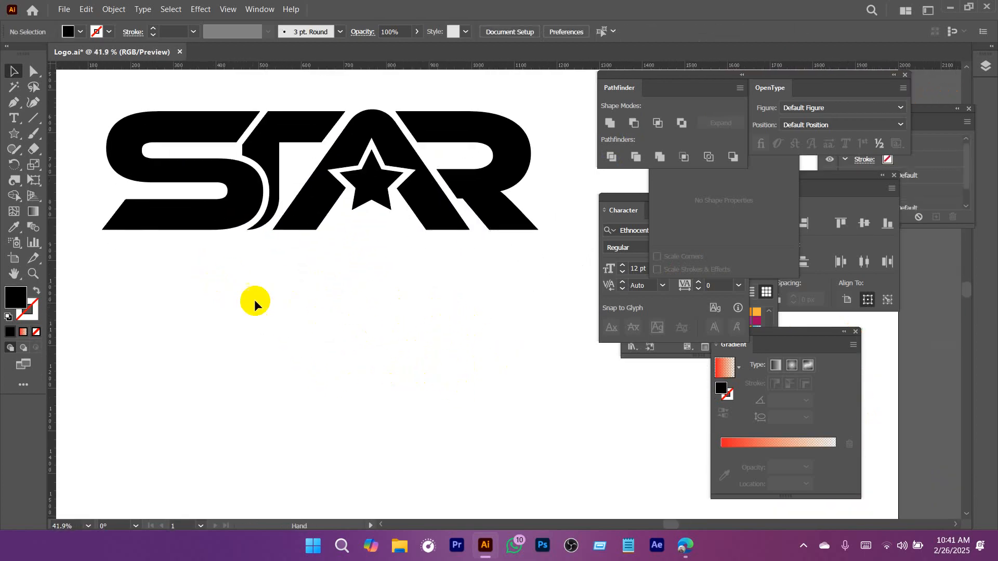
key("t")
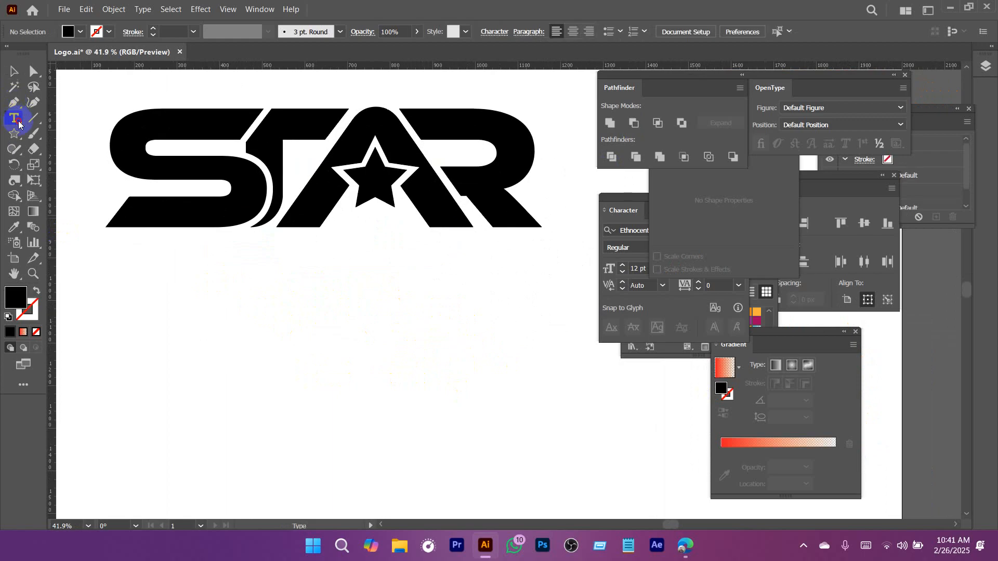
left_click(228, 284)
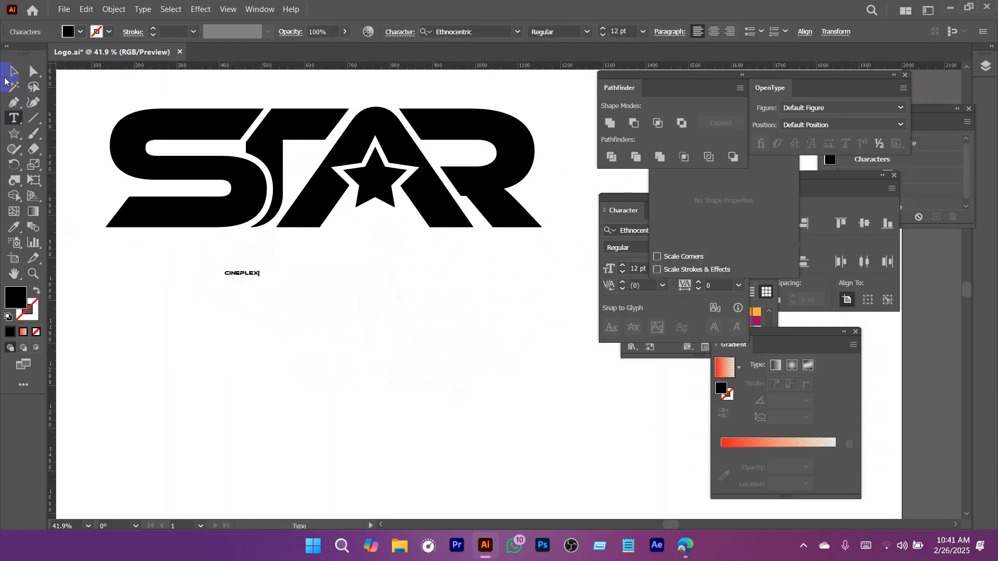
left_click_drag(259, 279, 524, 314)
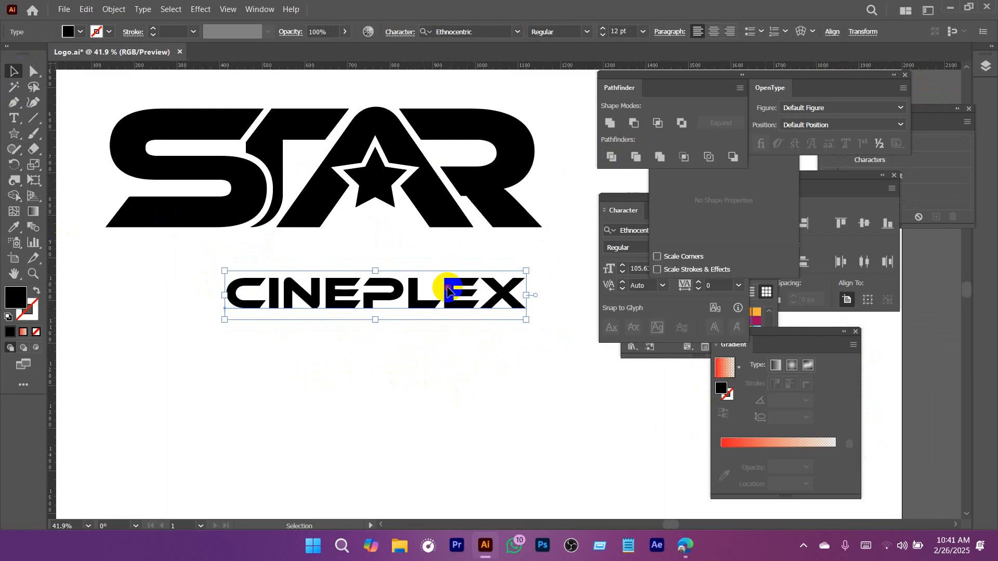
left_click_drag(446, 282, 402, 258)
Change the font of the CINEPLEX text to Montserrat Bold.
type("mo")
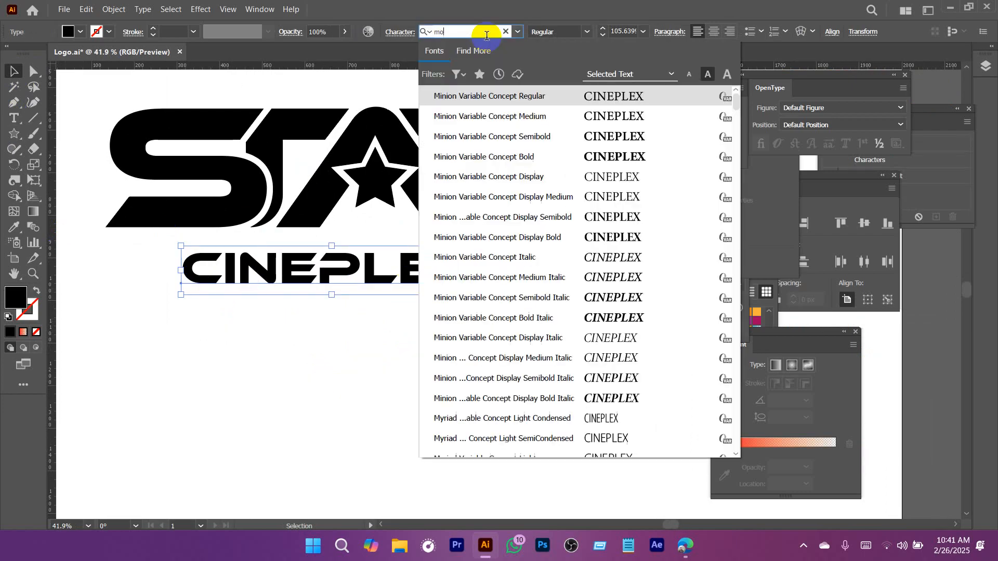
type("nt")
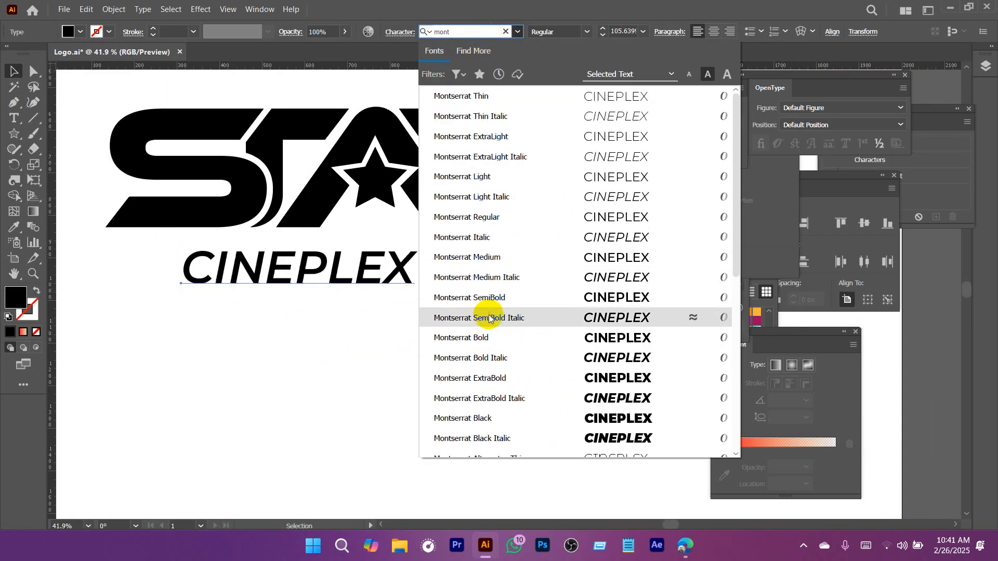
left_click(483, 338)
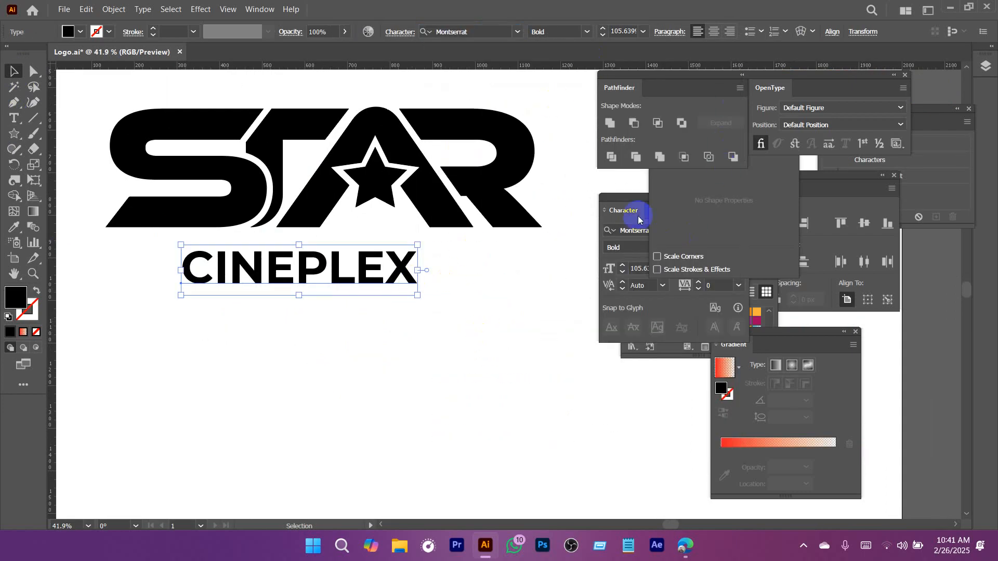
Set the CINEPLEX tracking to 300, then scale the text to about 87.7 pt and centre it beneath STAR.
left_click_drag(638, 216, 586, 208)
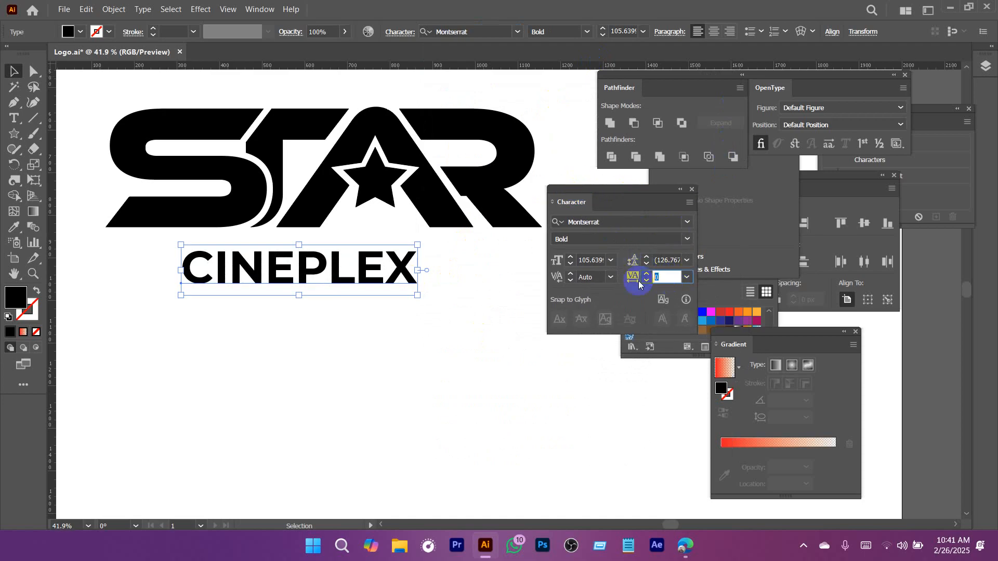
type("300")
key("Return")
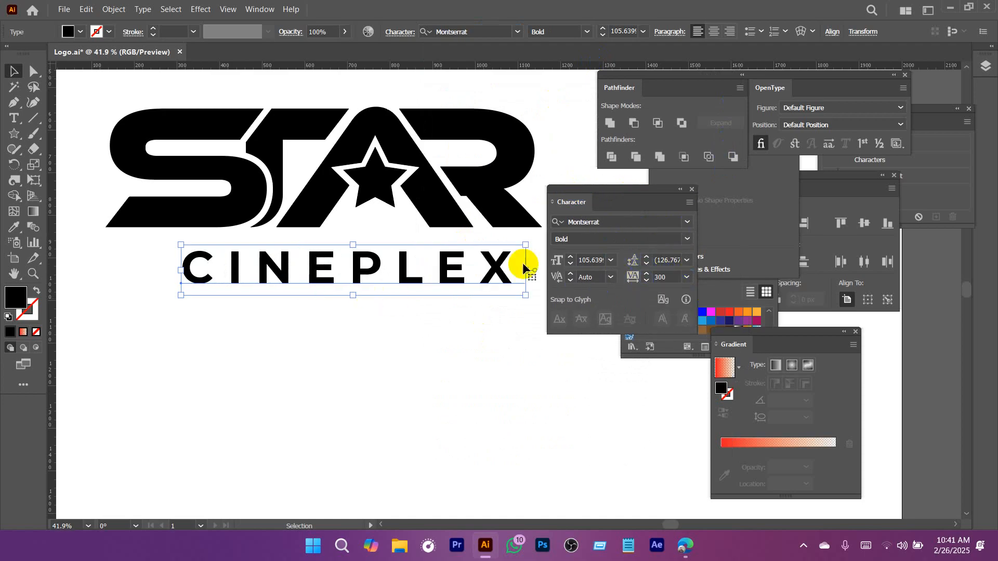
left_click_drag(529, 272, 472, 265)
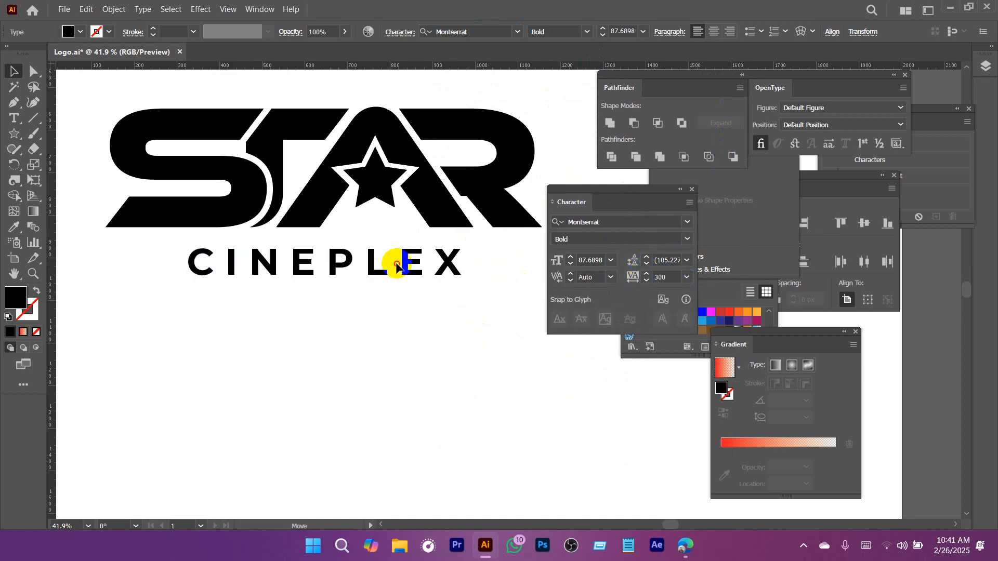
left_click(388, 327)
Group the STAR lettering with CINEPLEX, scale the logo to about 855 px wide and move it toward the artboard's upper centre.
mouse_move(457, 349)
left_mouse_down()
mouse_move(376, 346)
mouse_move(319, 316)
left_mouse_up()
mouse_move(206, 324)
left_mouse_down()
mouse_move(302, 191)
mouse_move(414, 310)
mouse_move(382, 314)
left_mouse_up()
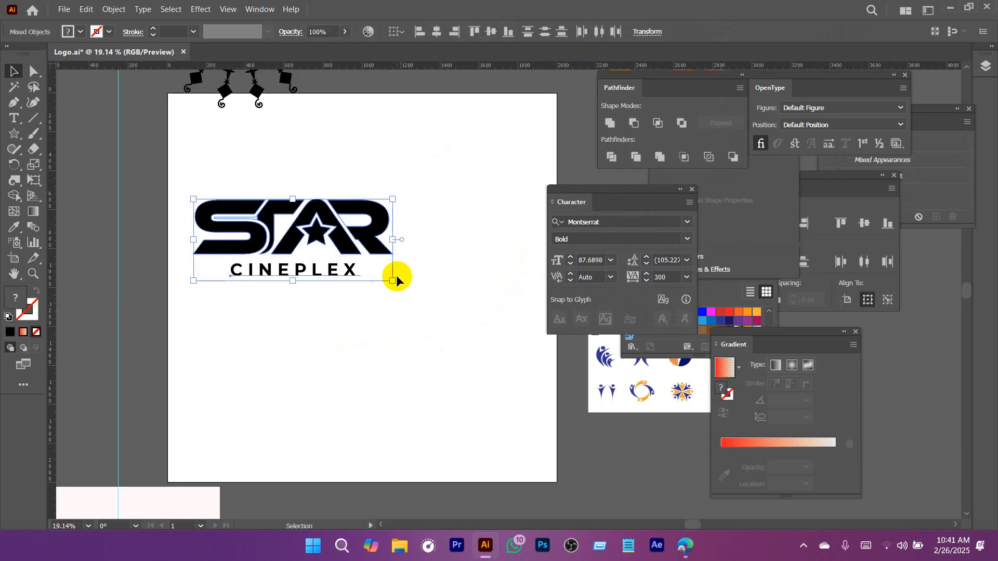
key("ctrl+g")
left_click_drag(390, 280, 359, 274)
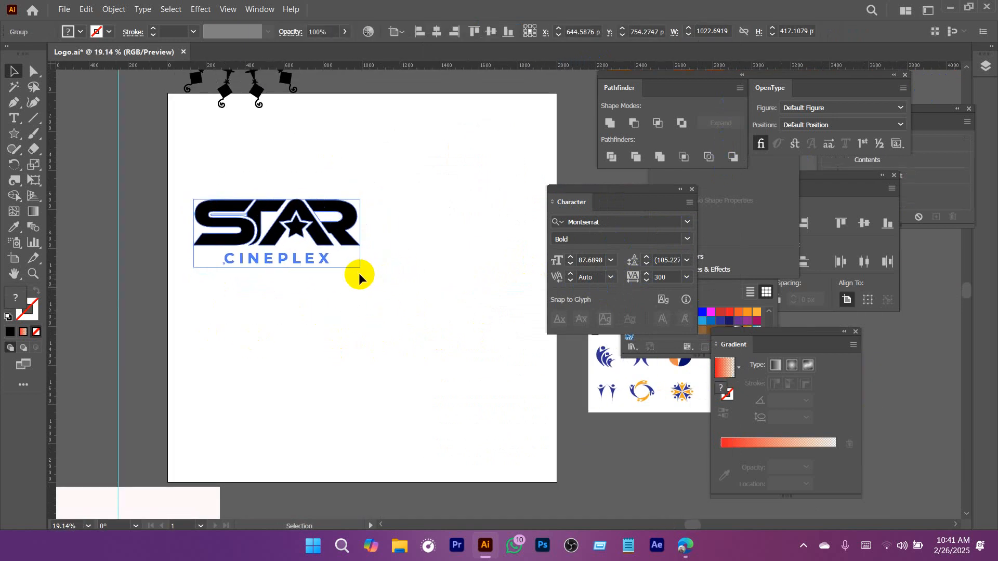
left_click_drag(299, 230, 372, 192)
left_click(404, 316)
Isolate the STAR lettering group and delete the stray unfilled path inside the upper opening of the S.
left_click(380, 321, "ctrl+alt")
left_click_drag(461, 355, 275, 318)
left_click_drag(652, 195, 719, 211)
left_click_drag(324, 177, 516, 339)
left_click(381, 186)
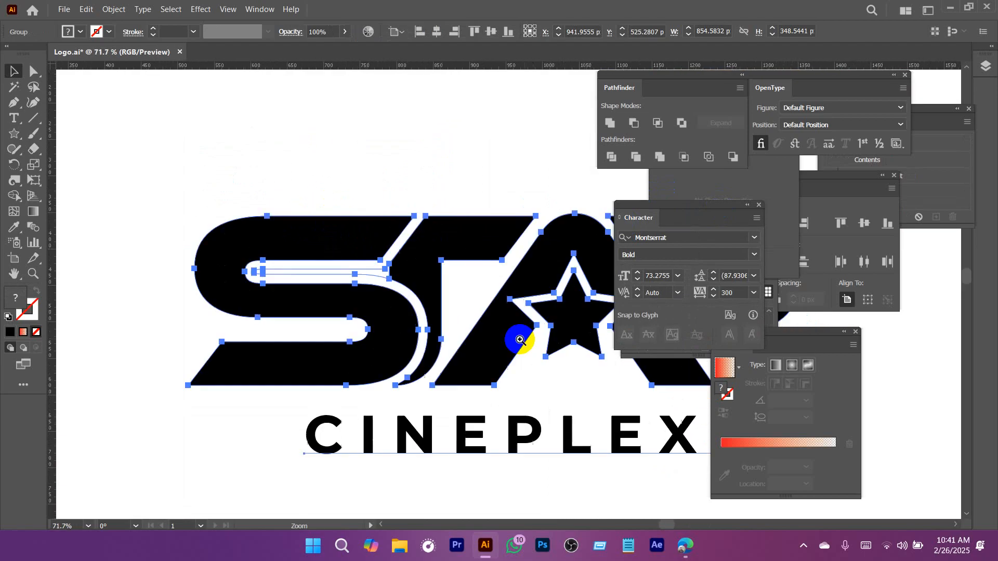
double_click(334, 272)
left_click(333, 270)
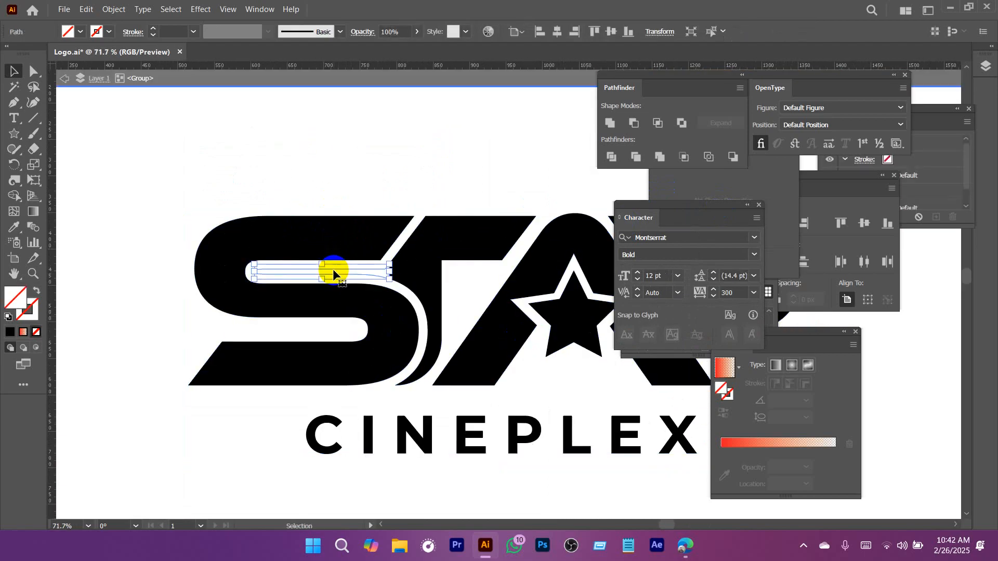
key("Delete")
left_click(418, 82)
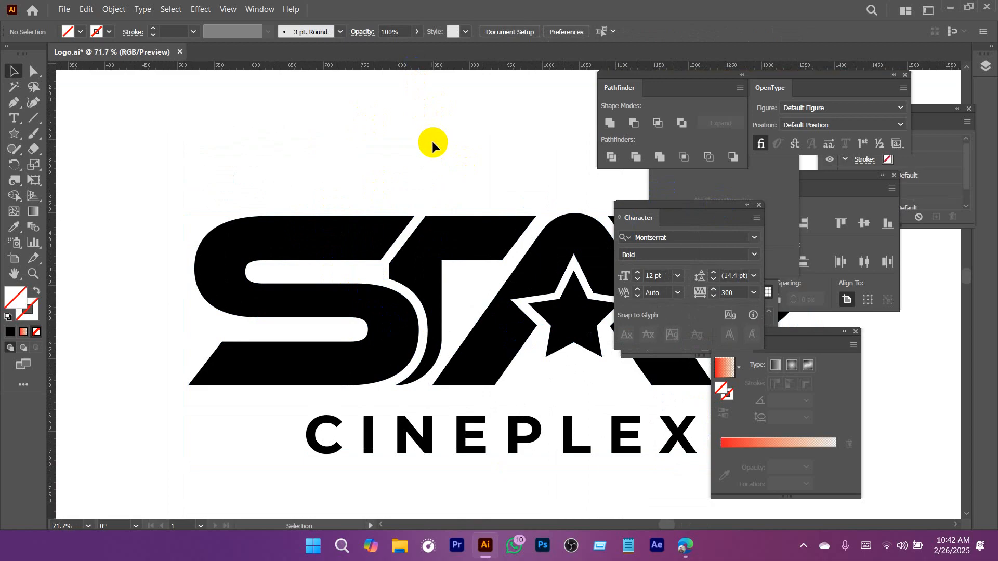
Move the STAR CINEPLEX logo off the artboard to its left and shift the black ornamental mandala up clear of the artboard.
scroll(433, 146, "down", 3)
scroll(416, 229, "down", 2)
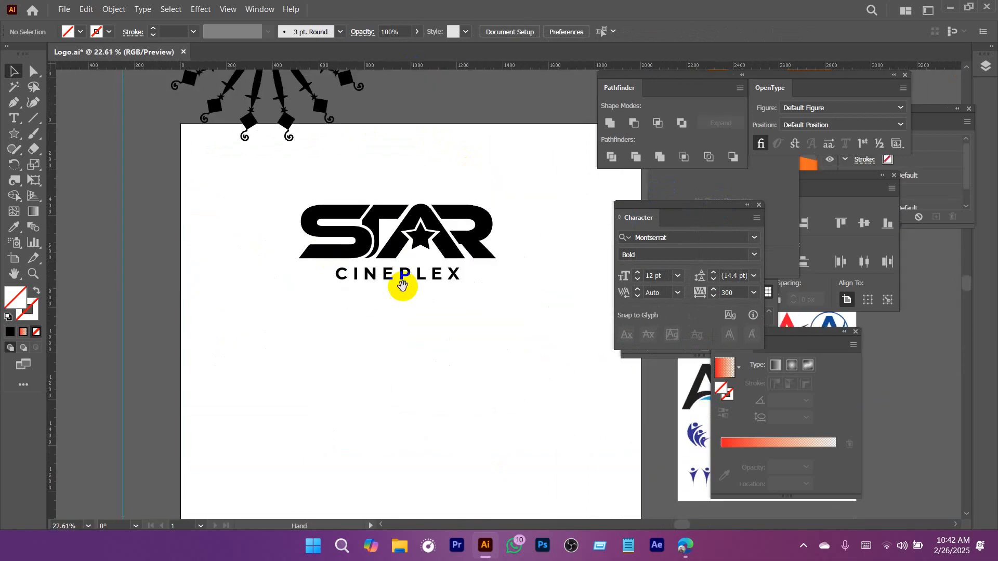
left_click_drag(403, 286, 376, 254)
left_click(381, 246)
left_click_drag(393, 207, 441, 154)
left_click_drag(474, 253, 198, 158)
left_click(448, 268)
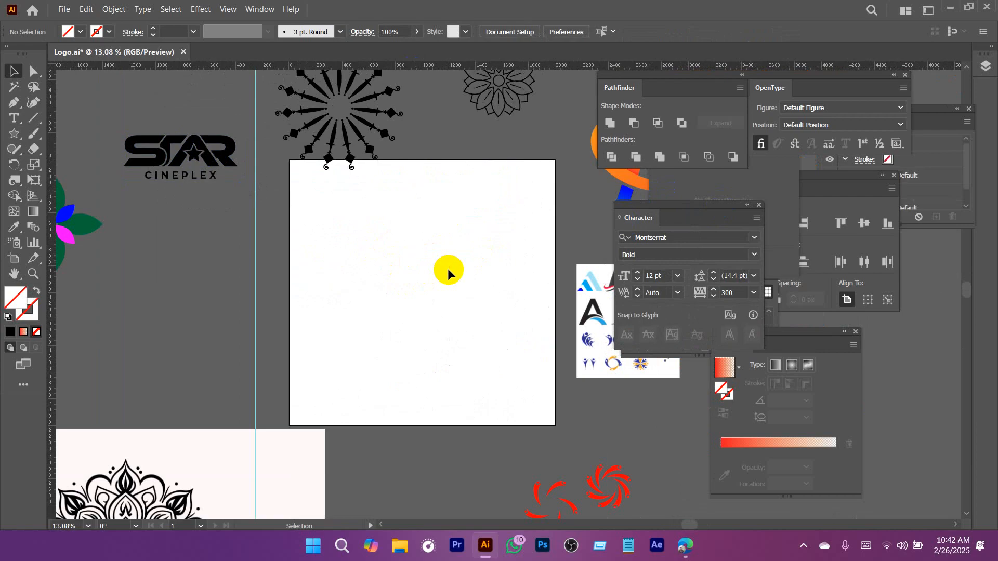
left_click_drag(421, 244, 459, 311)
left_click_drag(459, 311, 410, 306)
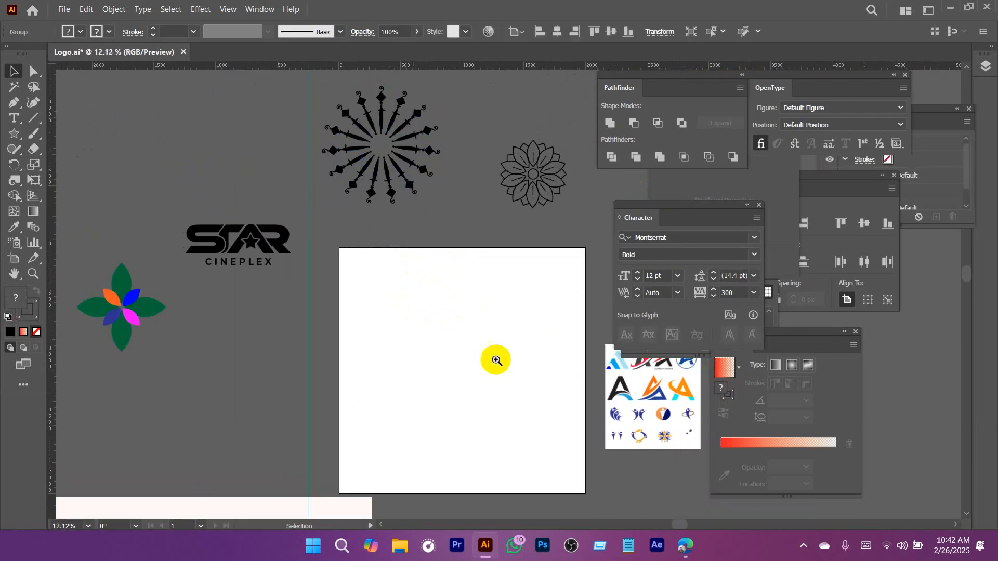
Add the text SM in Montserrat Bold on the empty artboard and enlarge it to about 511.6 pt.
left_click_drag(495, 359, 530, 358)
left_click_drag(480, 347, 409, 285)
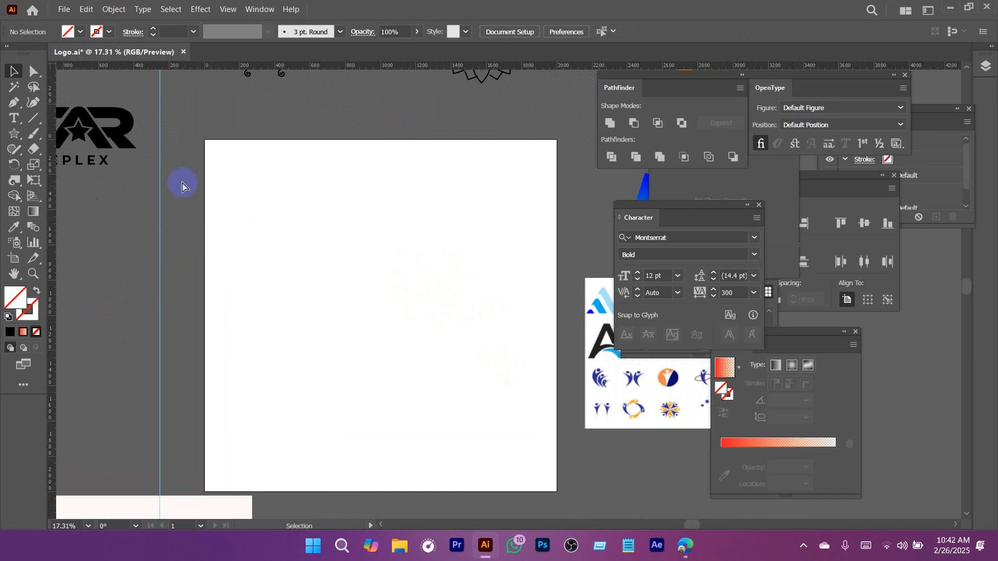
left_click_drag(304, 257, 313, 231)
left_click(13, 119)
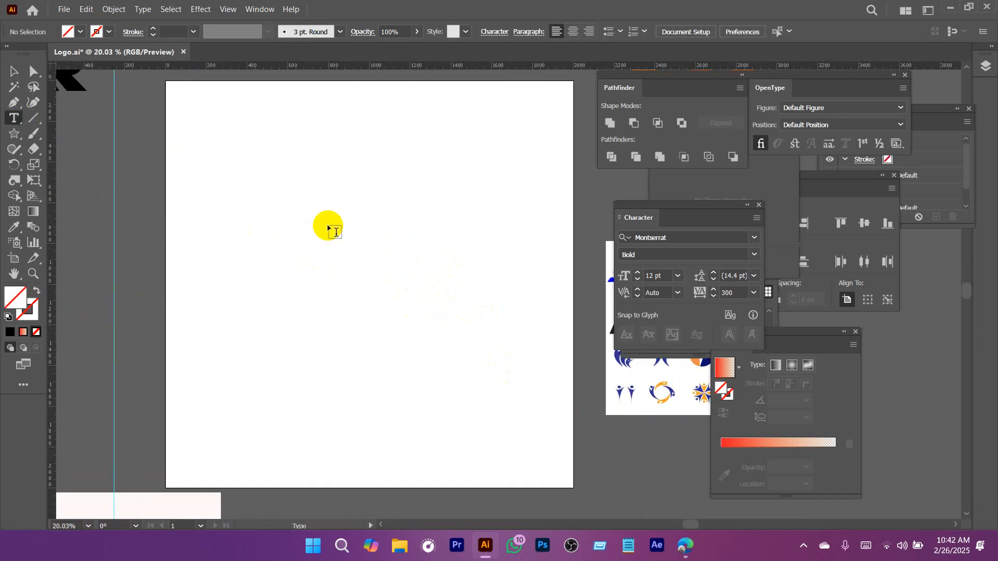
left_click(309, 208)
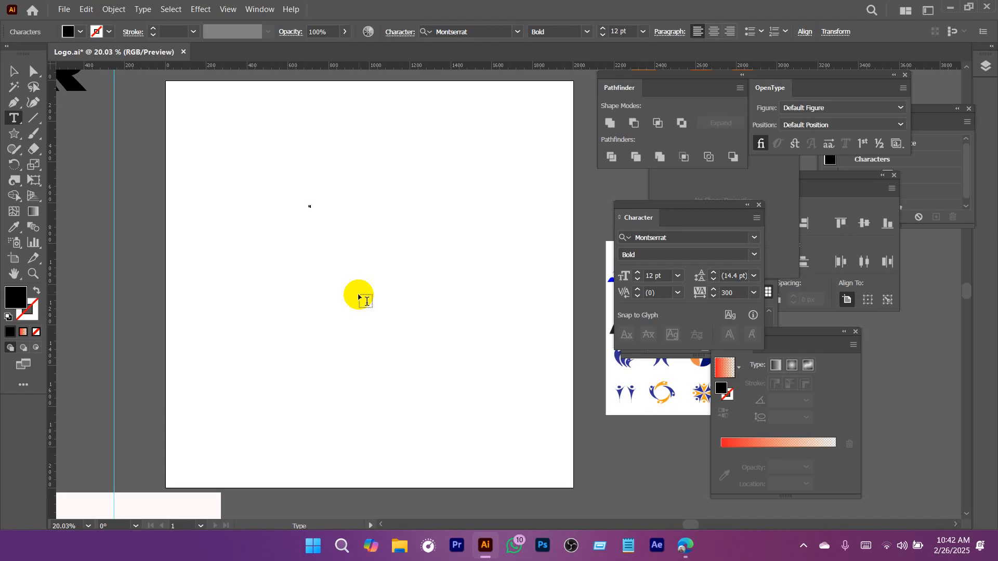
left_click(10, 77)
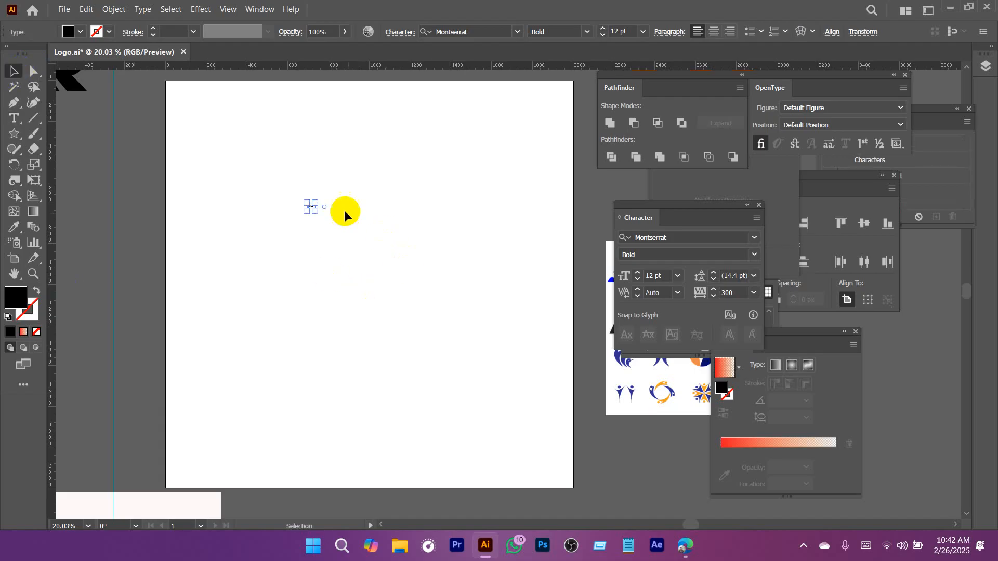
left_click_drag(318, 205, 499, 287)
Set the tracking of the SM text to 0.
left_click(736, 293)
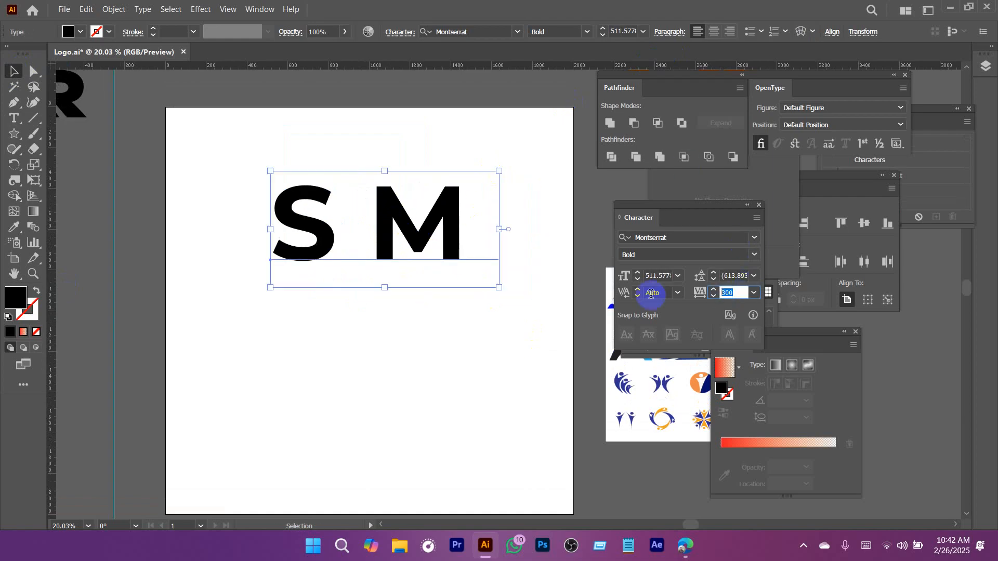
type("0")
key("Return")
left_click(439, 314)
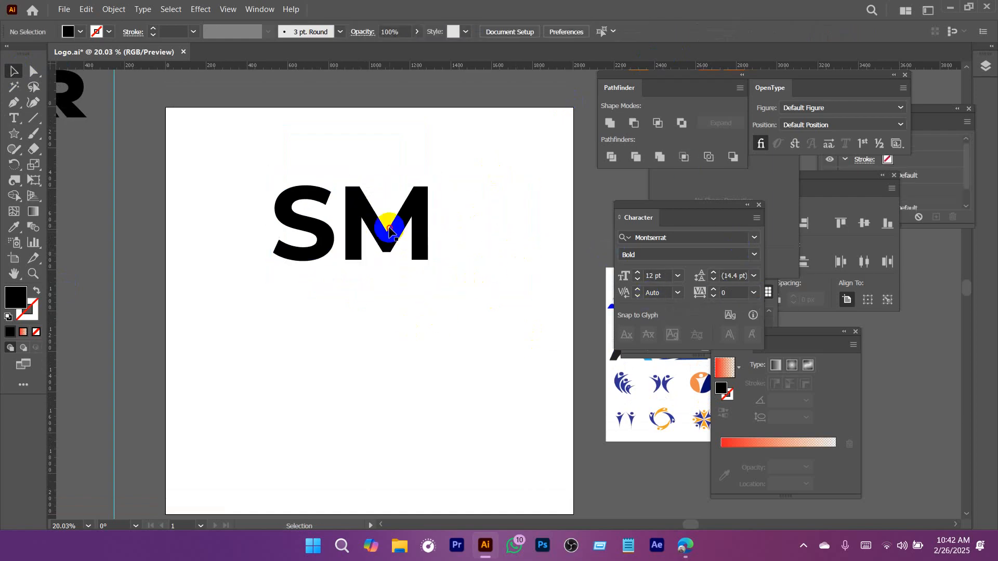
Change the SM font to Ethnocentric Regular and shift the text slightly up and left on the artboard.
left_click(389, 229)
left_click(496, 31)
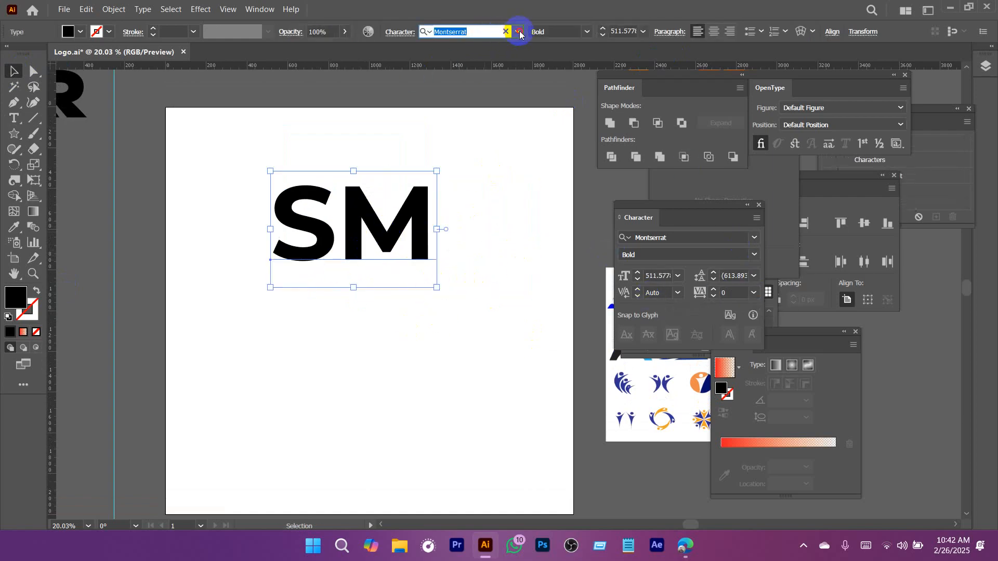
left_click(519, 32)
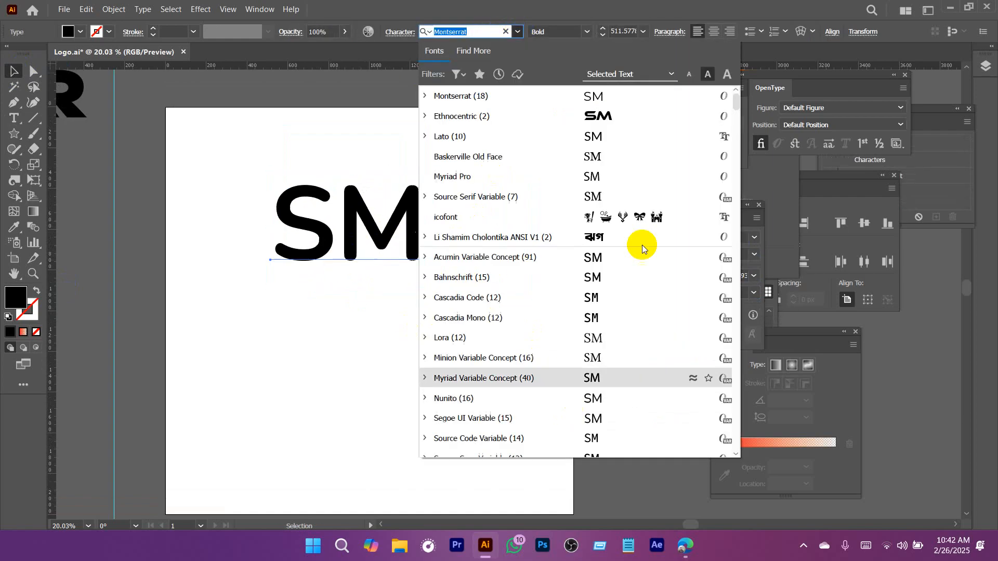
left_click(598, 116)
left_click_drag(430, 245, 409, 223)
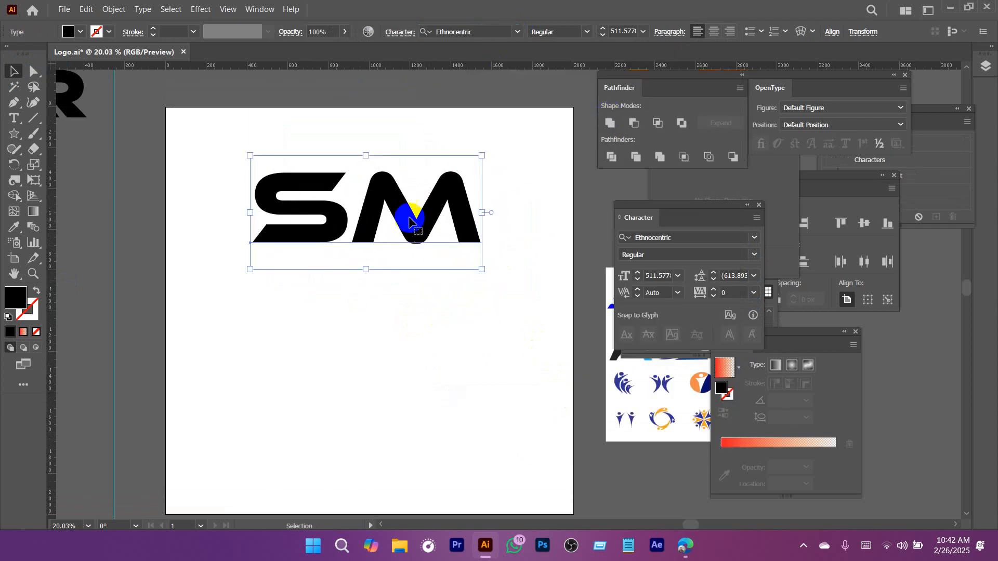
Convert the SM text to outlines and ungroup it into separate letters.
right_click(408, 224)
left_click(439, 337)
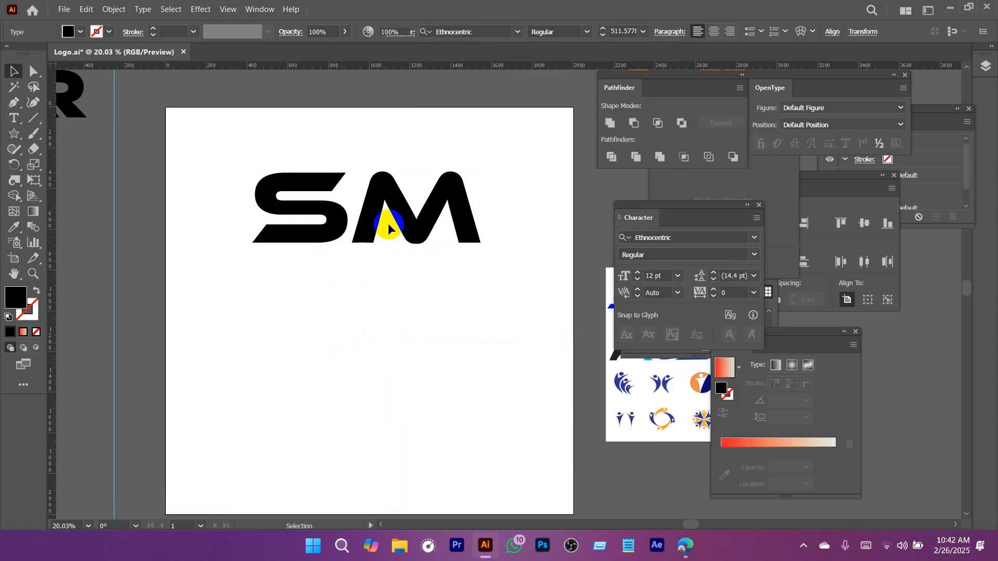
right_click(397, 205)
left_click(441, 374)
left_click(275, 314)
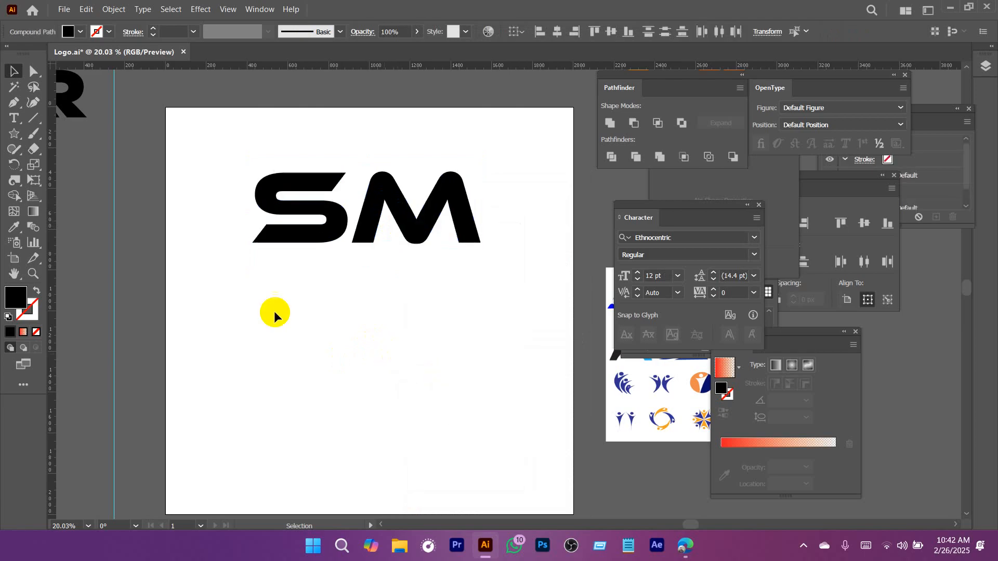
Draw a circle about 1010 px wide, place it below the SM letters and swap its black fill to the stroke.
left_click(14, 133)
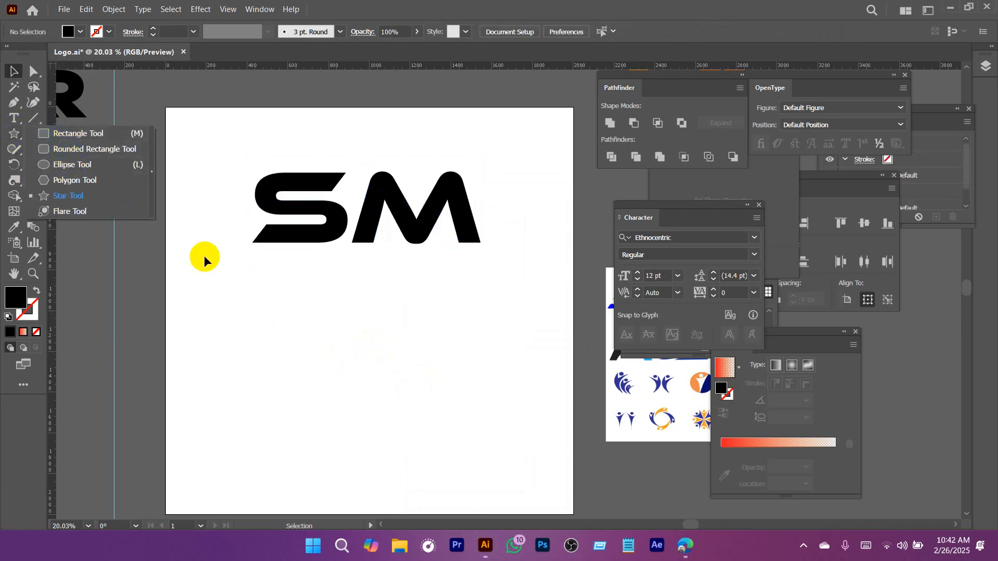
left_click(73, 164)
left_click_drag(312, 325, 419, 390, "alt+shift")
key("v")
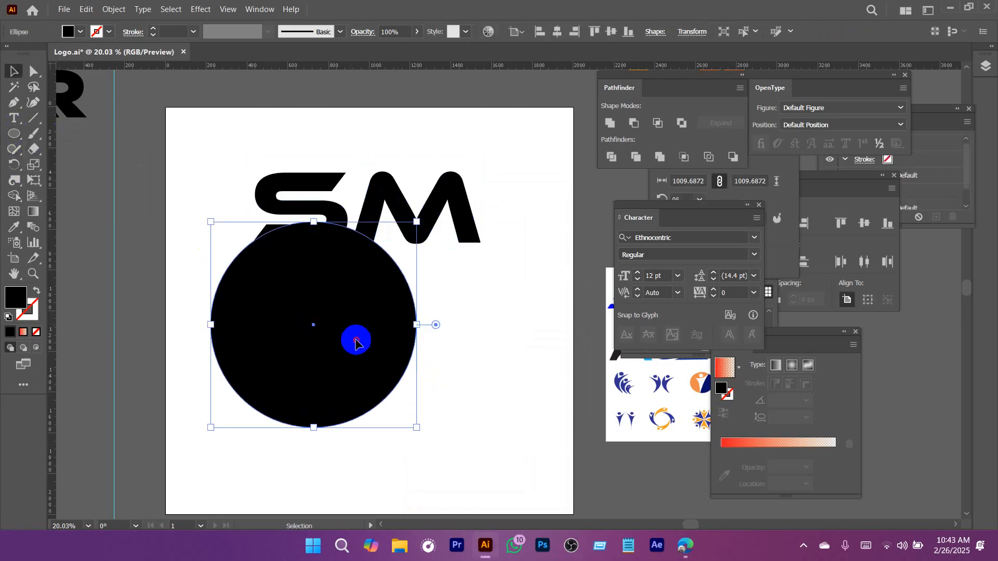
left_click_drag(356, 341, 385, 392)
left_click(36, 290)
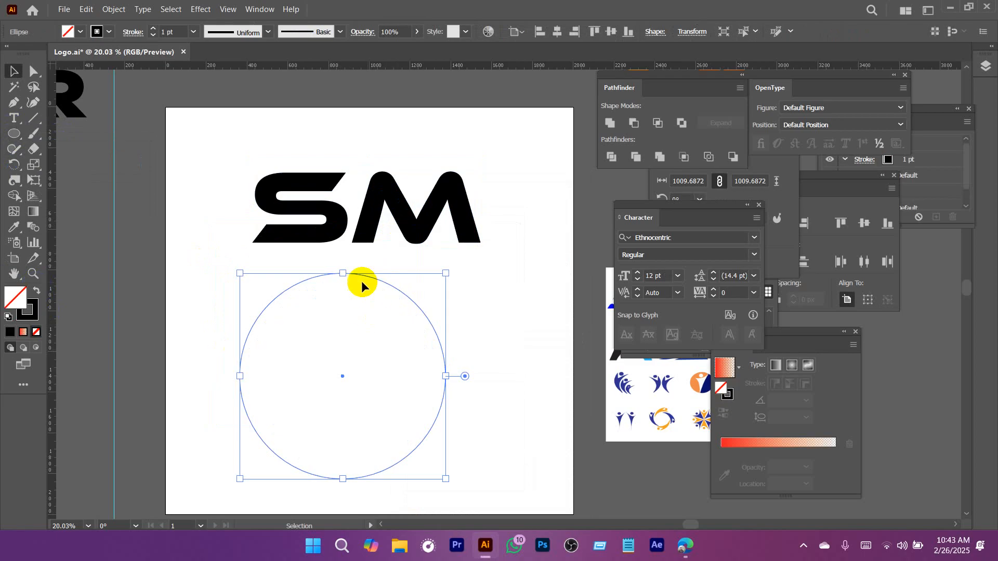
Scale the circle to about 796 px wide with a 30 pt stroke and place it over the SM letters.
left_click_drag(342, 273, 349, 317, "shift")
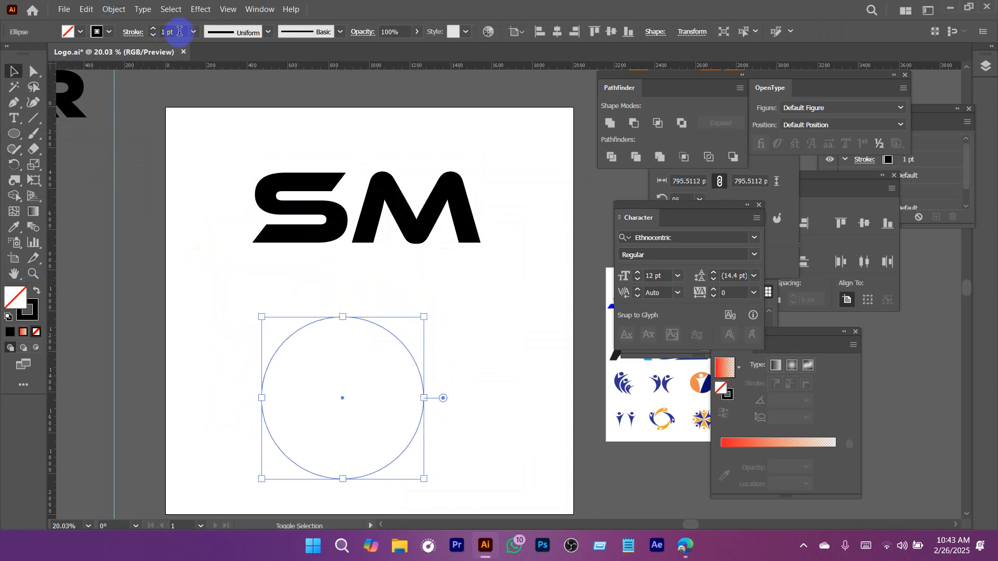
key("Return")
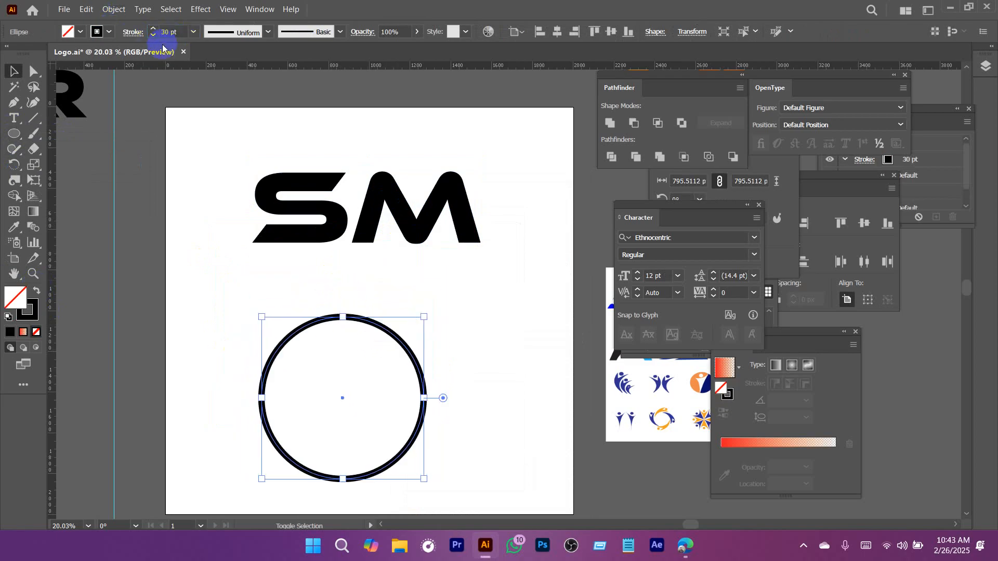
left_click_drag(397, 338, 412, 151)
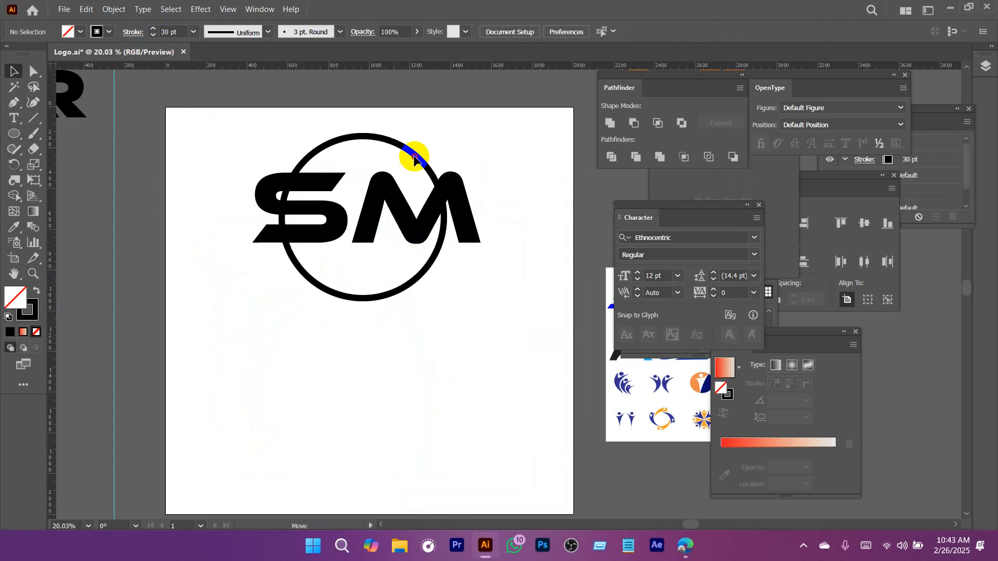
Scale the S and M together to about 65% so that they fit inside the circle.
left_click_drag(424, 208, 439, 248)
left_click(503, 251)
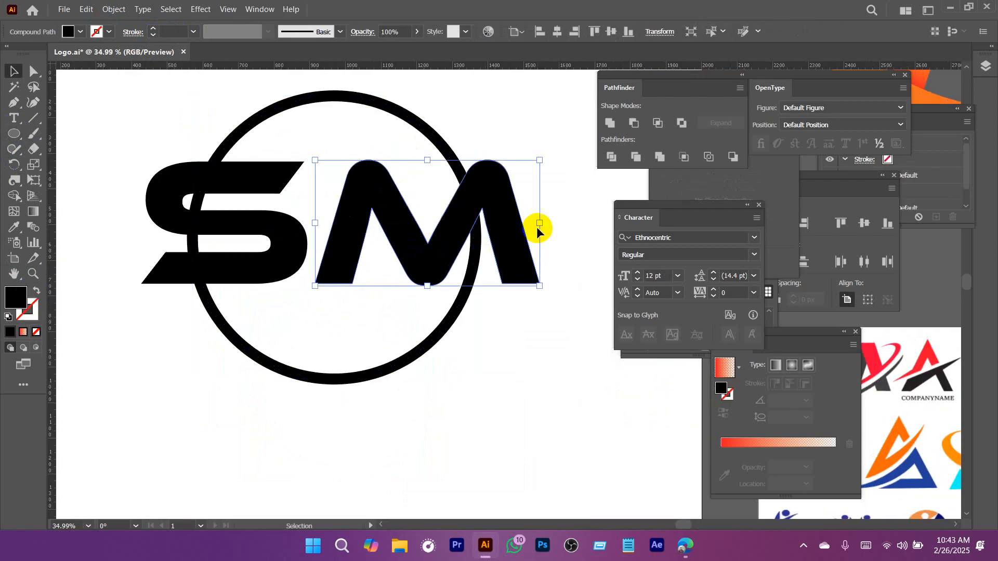
left_click(301, 237, "shift")
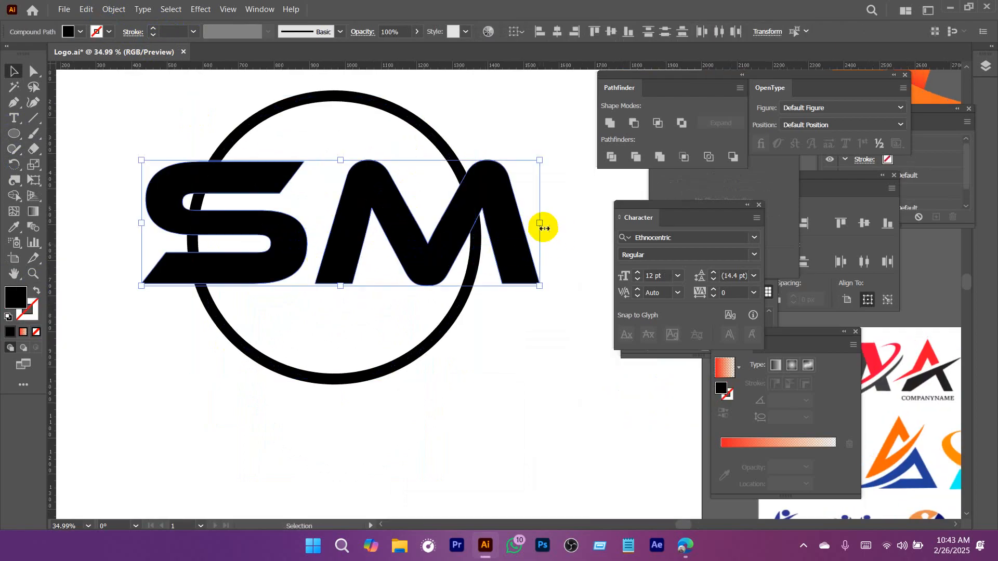
left_click_drag(543, 227, 373, 281)
Shift the M down inside the circle and place the S above it, overlapping the top of its left leg.
left_click(375, 307)
left_click(373, 280)
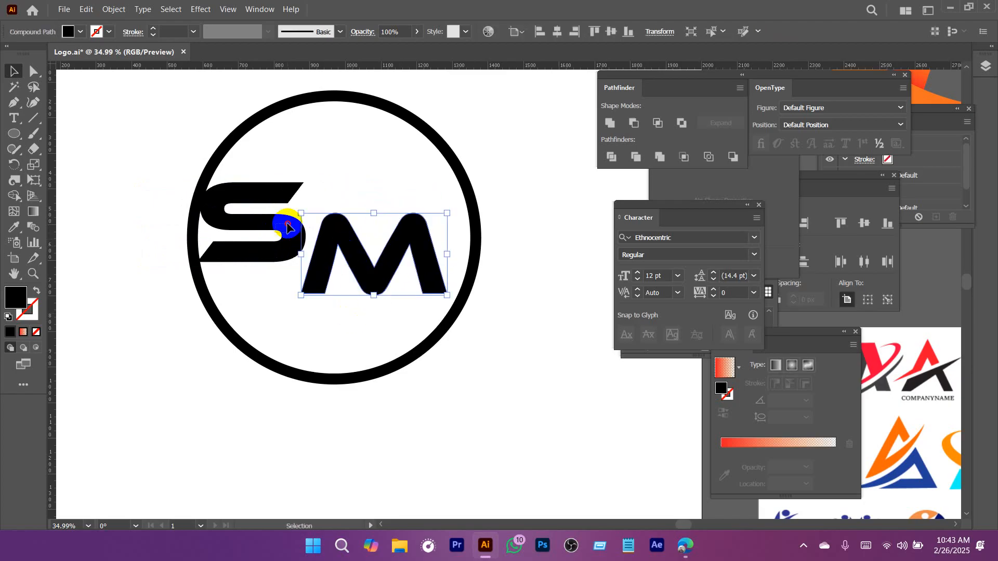
left_click_drag(253, 223, 343, 203)
scroll(346, 226, "up", 3)
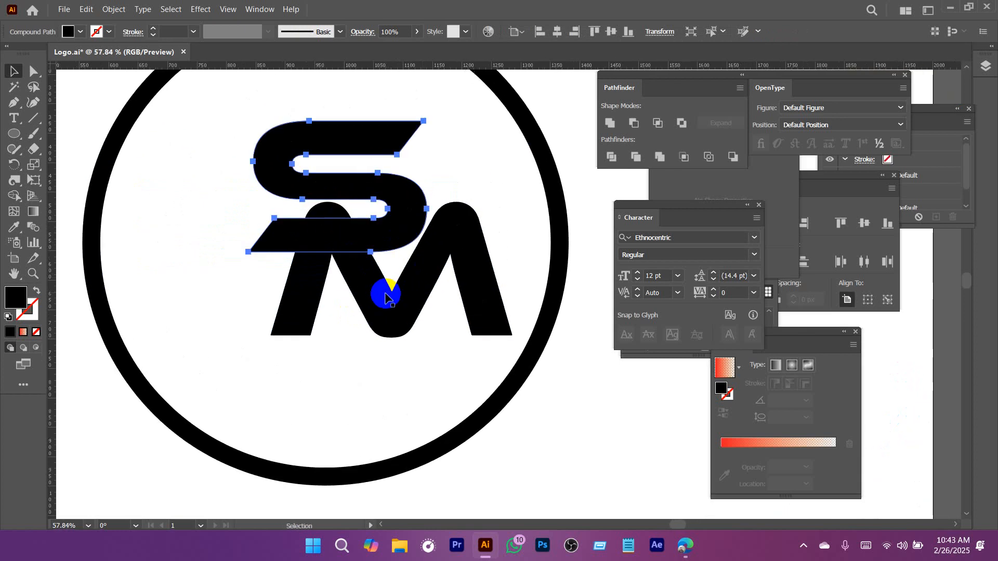
scroll(385, 297, "down", 4)
left_click(507, 242)
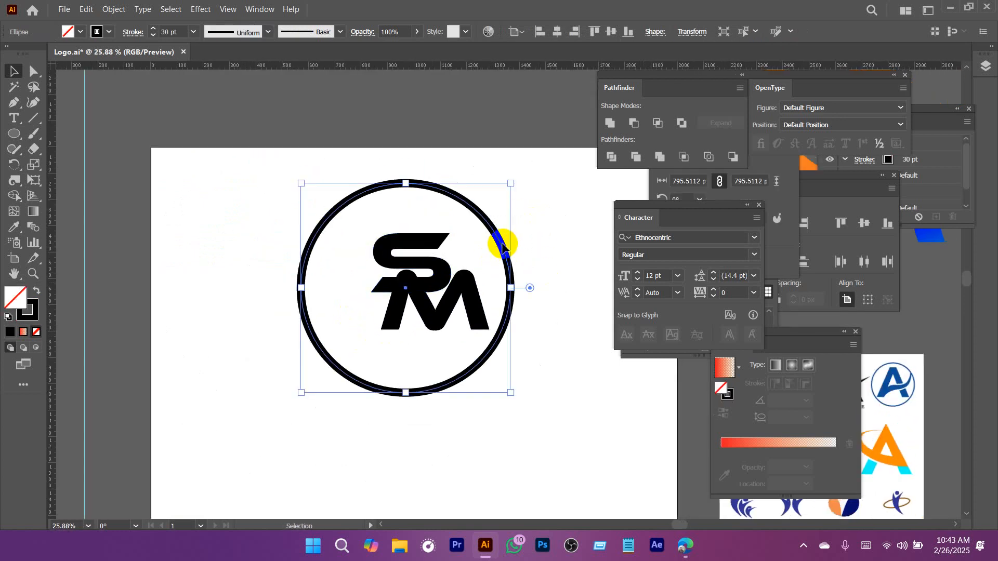
left_click_drag(502, 244, 240, 278)
left_click(374, 192)
left_click_drag(373, 191, 151, 225)
left_click_drag(363, 195, 50, 257)
key("ctrl+z")
Move the circle down, clear of the SM letters.
scroll(512, 283, "down", 4)
left_click_drag(420, 300, 361, 242)
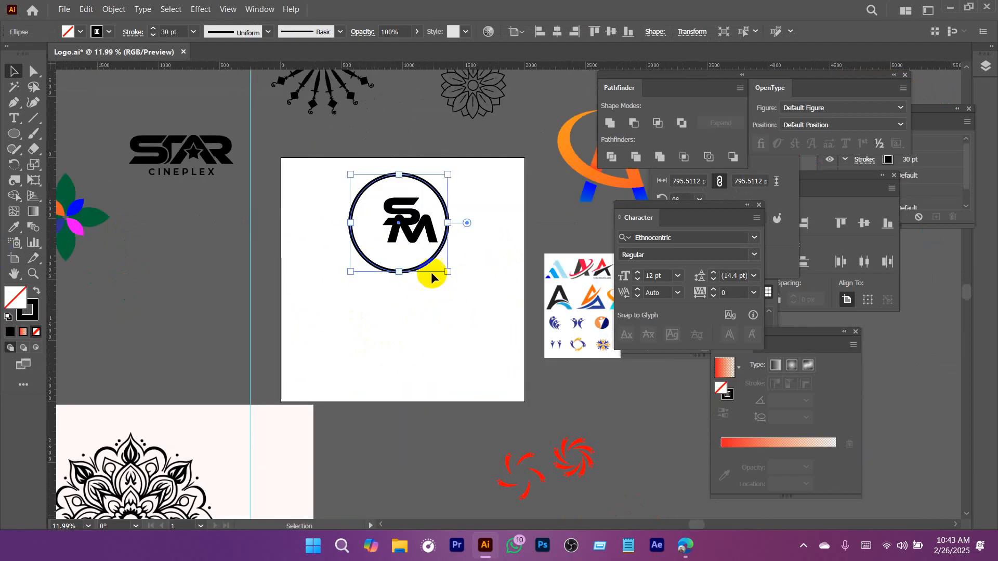
left_click_drag(426, 265, 443, 459)
left_click_drag(392, 195, 466, 306)
left_click_drag(381, 294, 383, 291)
left_click(444, 151)
Stretch the upper arm of the S horizontally to the right, well past the M, by moving its two end anchor points.
left_click_drag(347, 202, 389, 233)
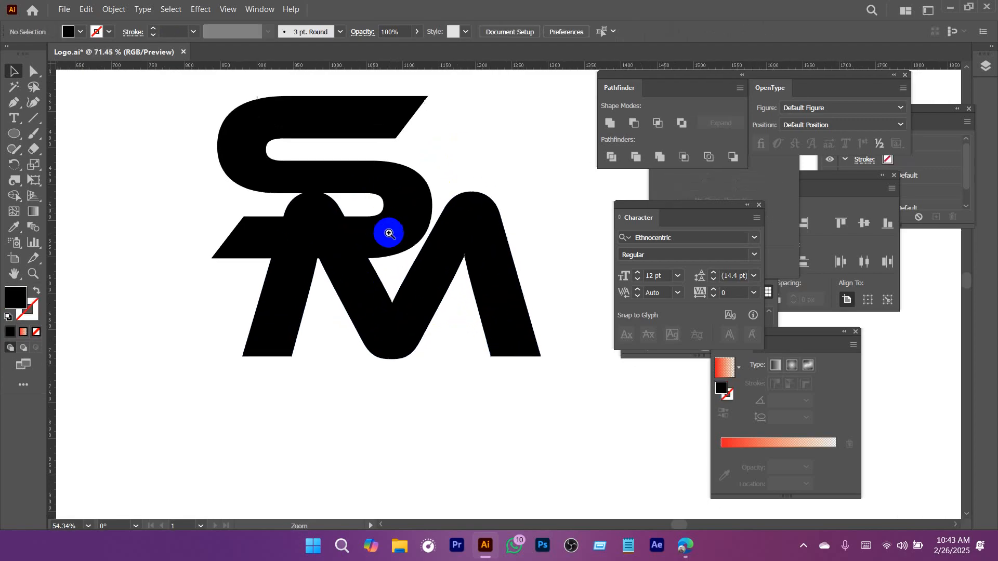
left_click_drag(459, 132, 450, 180)
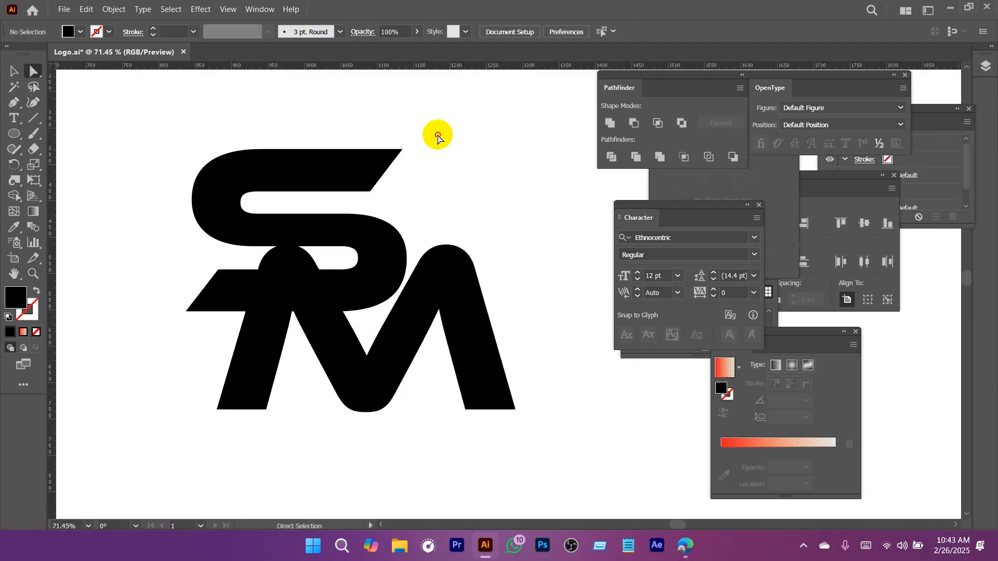
left_click_drag(437, 136, 647, 196)
left_click_drag(432, 265, 317, 236)
scroll(459, 214, "down", 5)
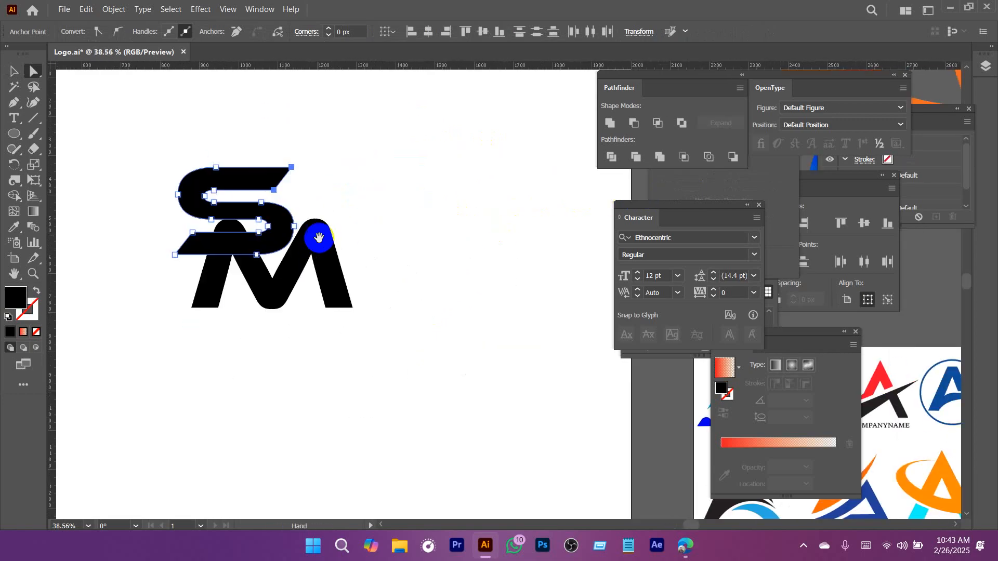
left_click_drag(292, 171, 508, 167)
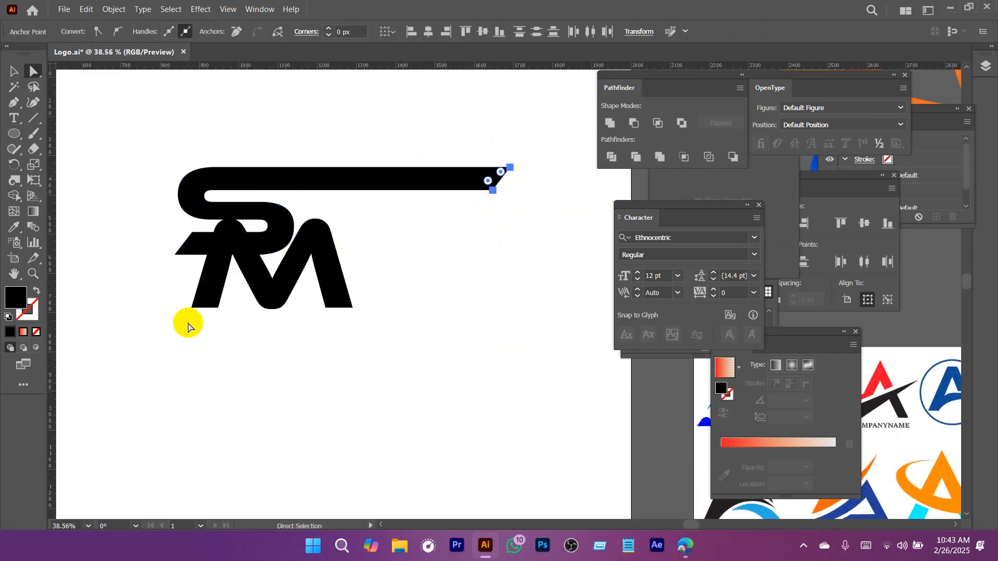
Extend the left leg of the M diagonally down and to the left by moving its bottom anchor points.
left_click_drag(185, 323, 199, 357)
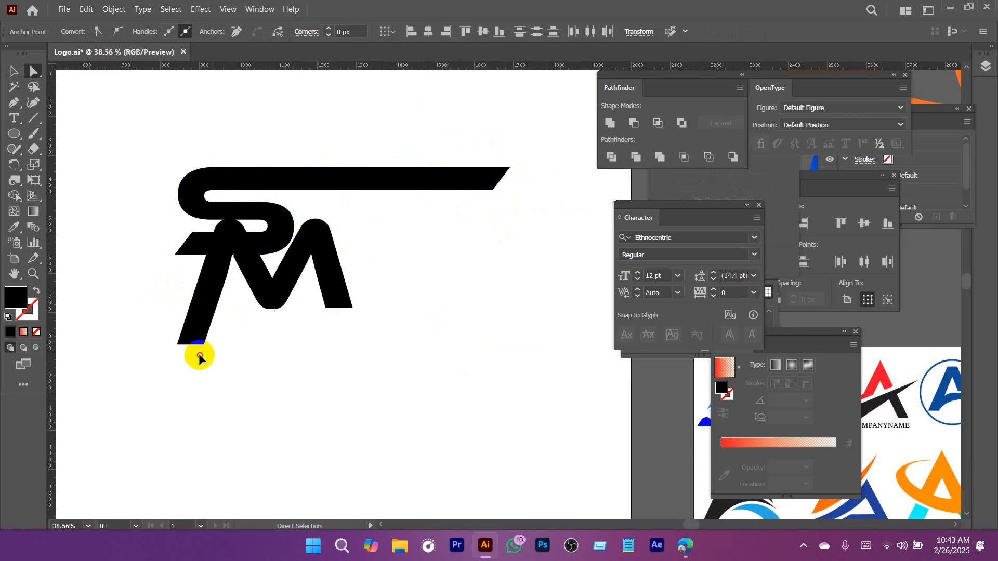
left_click_drag(179, 432, 179, 431)
left_click(327, 364)
Create an outward offset path around the stretched S.
mouse_move(277, 219)
left_mouse_down()
mouse_move(335, 256)
mouse_move(366, 223)
mouse_move(280, 228)
mouse_move(354, 244)
mouse_move(280, 234)
left_mouse_up()
key("v")
left_click(450, 223)
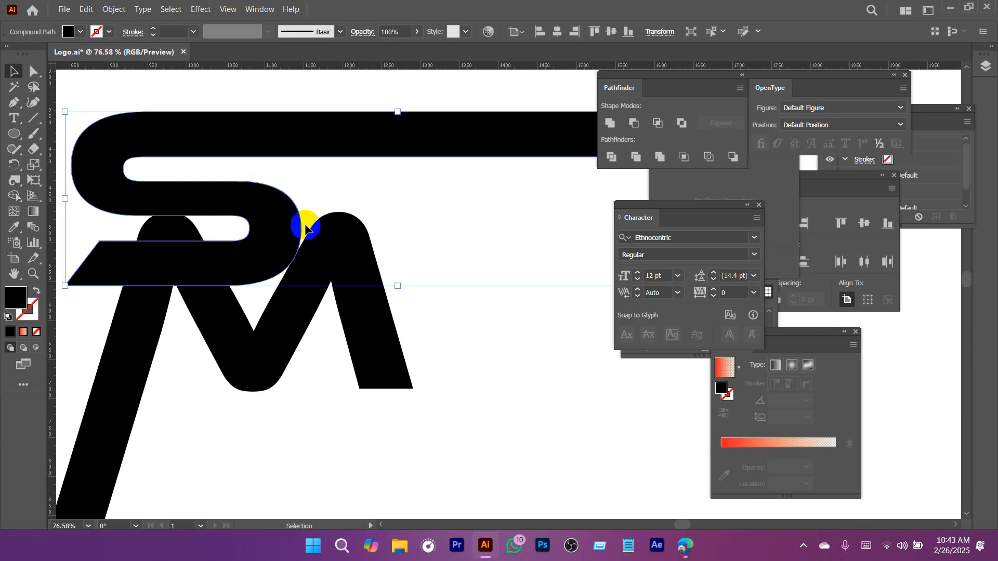
left_click(114, 9)
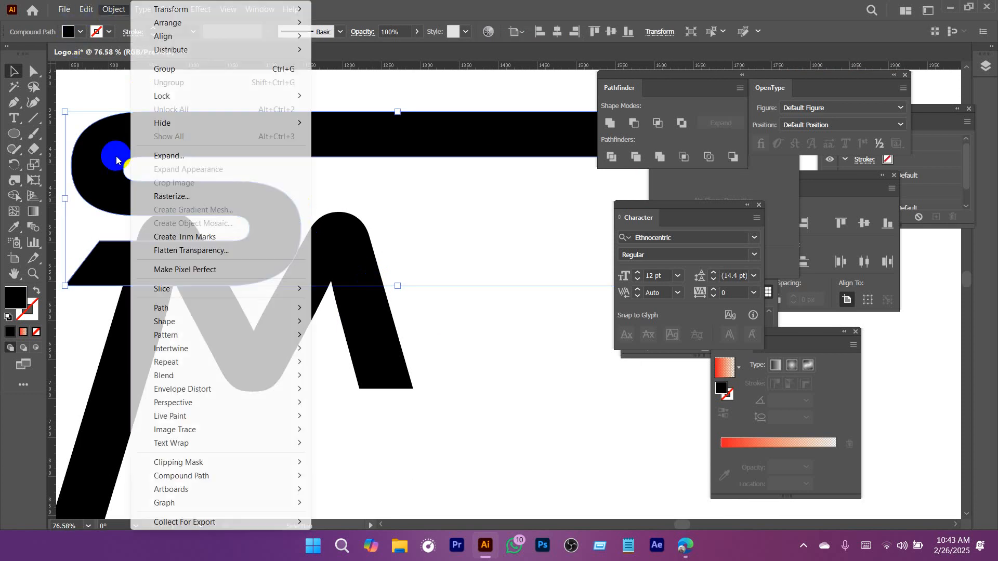
mouse_move(187, 308)
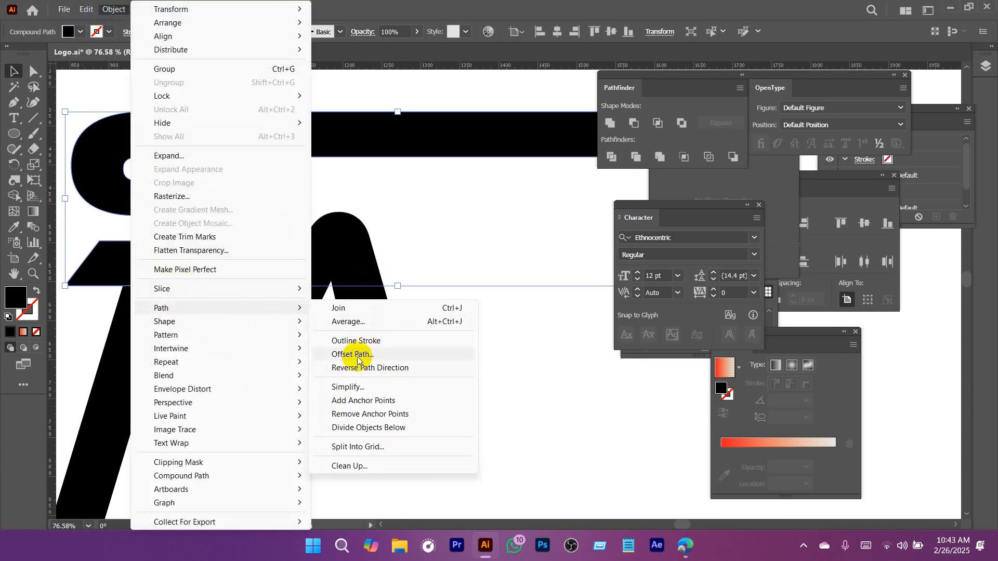
left_click(358, 355)
key("Return")
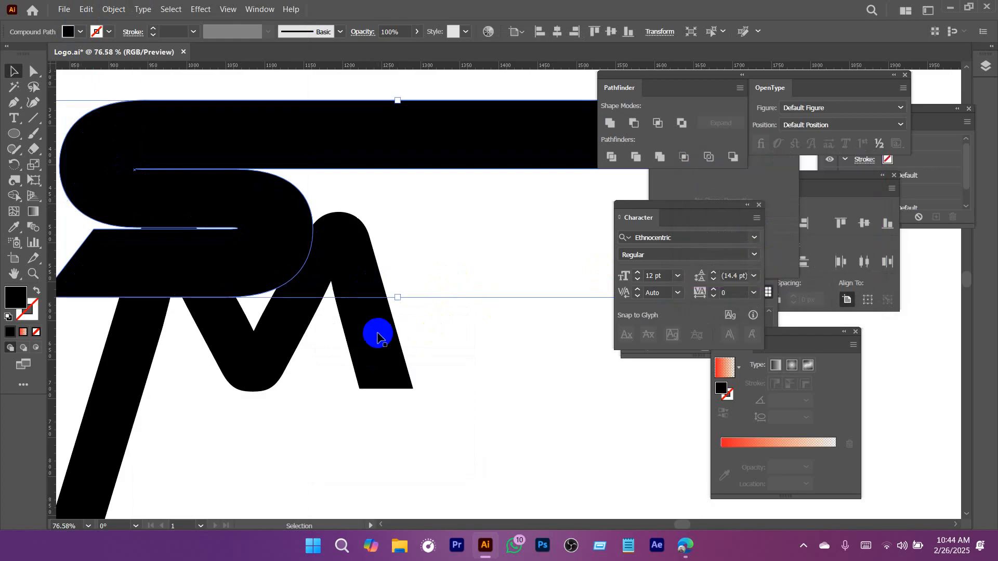
Select the offset S together with the M and use Shape Builder to remove their overlap on the M's middle stroke.
left_click(377, 336)
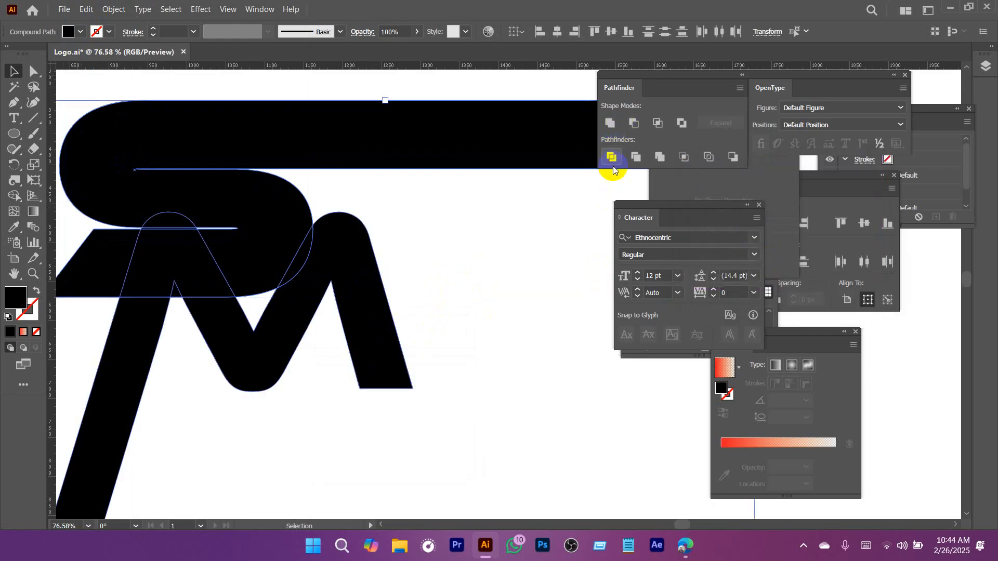
left_click_drag(276, 233, 384, 250)
left_click_drag(446, 270, 403, 242)
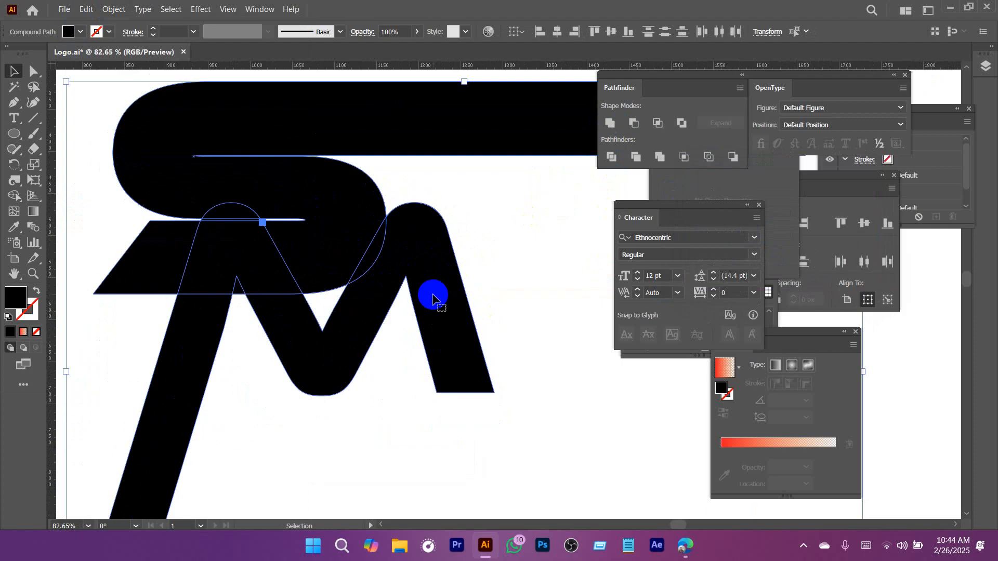
left_click(29, 225)
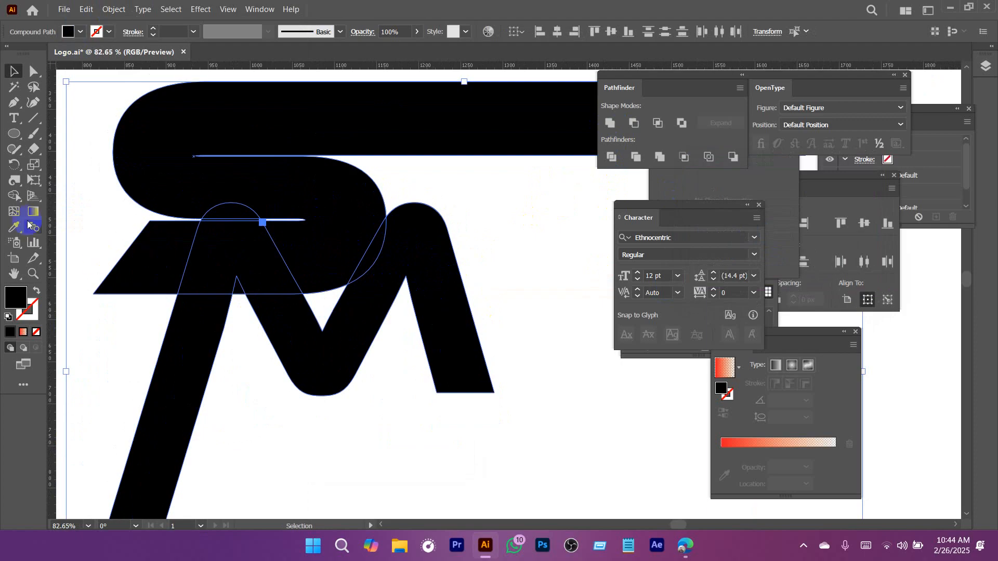
left_click(14, 197)
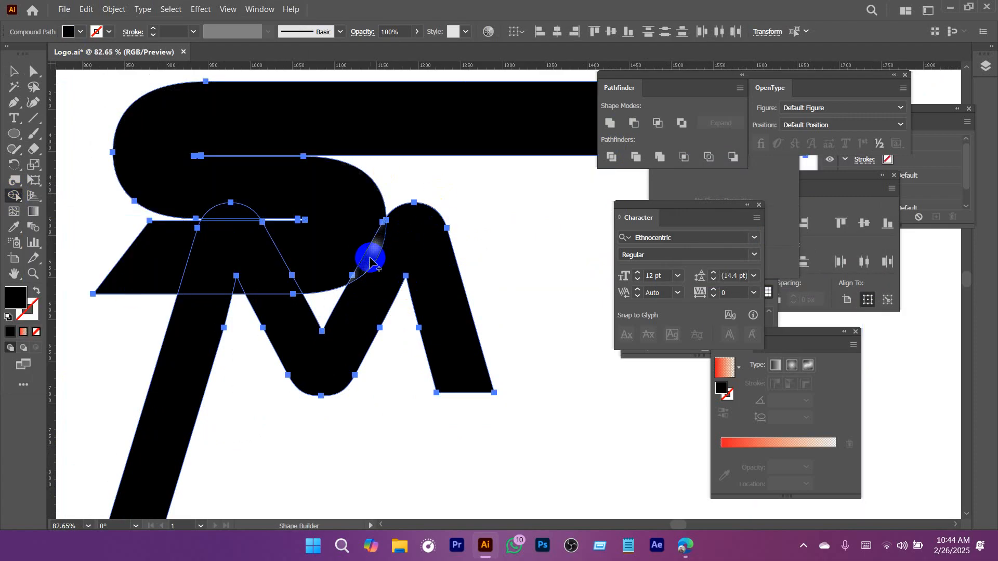
mouse_move(370, 262)
left_mouse_down()
mouse_move(382, 211)
mouse_move(352, 198)
mouse_move(387, 194)
left_mouse_up()
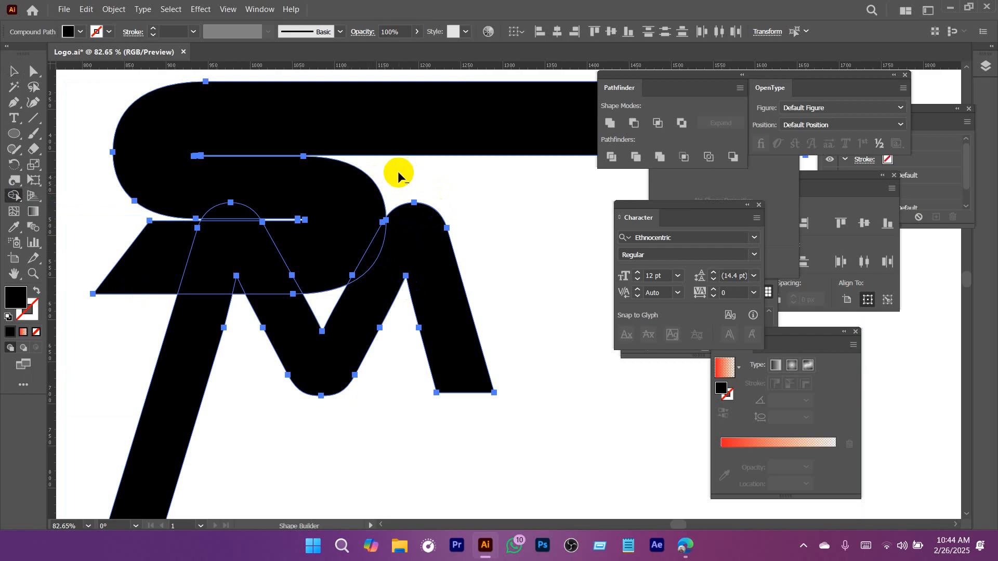
left_click(373, 253, "alt")
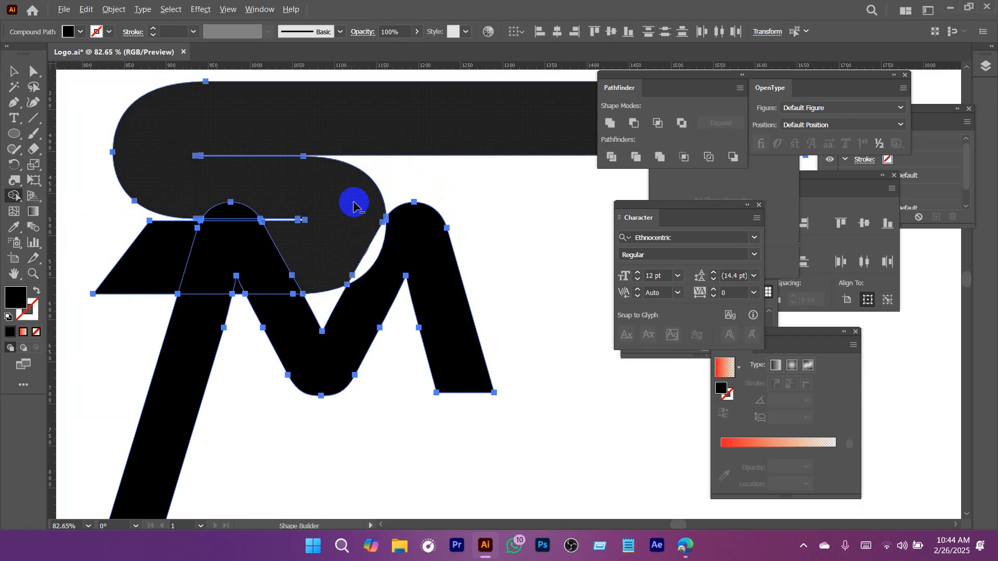
Remove the rest of the offset shape and the top of the M's left leg, leaving an even gap below the S.
left_click(174, 258, "alt")
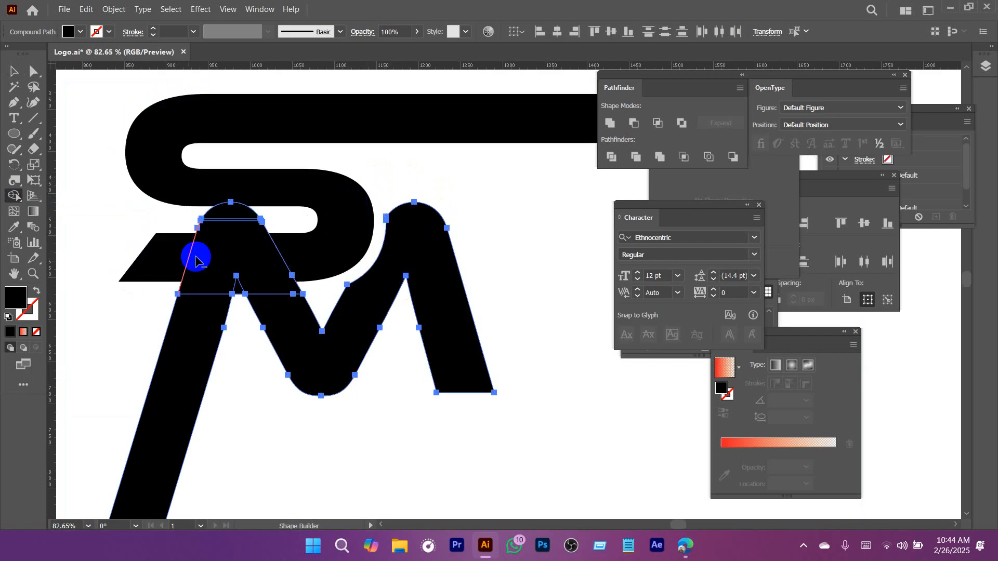
left_click(247, 240, "alt")
left_click(242, 220, "alt")
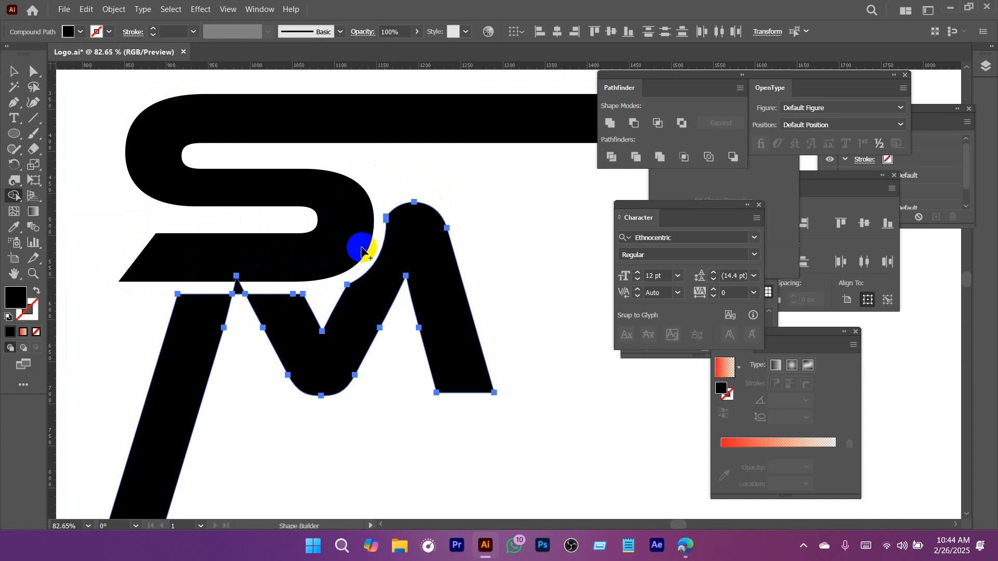
scroll(274, 265, "up", 5)
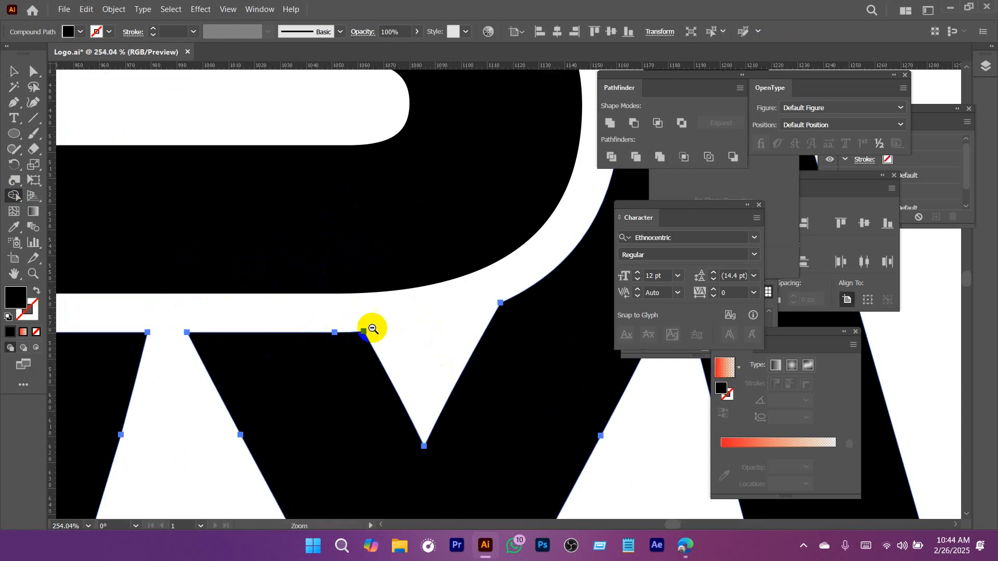
scroll(385, 312, "down", 8)
key("v")
left_click(470, 286)
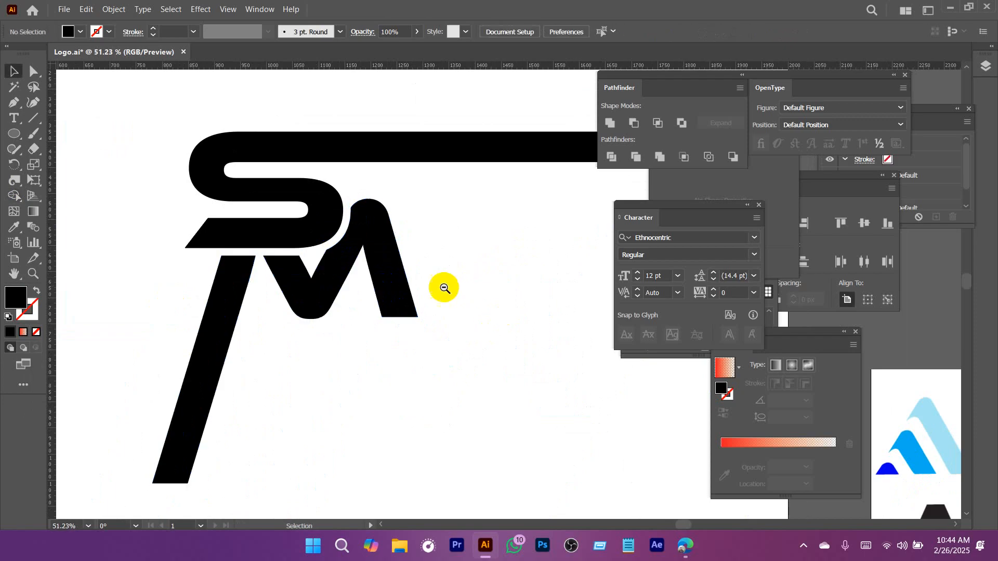
scroll(444, 288, "down", 3)
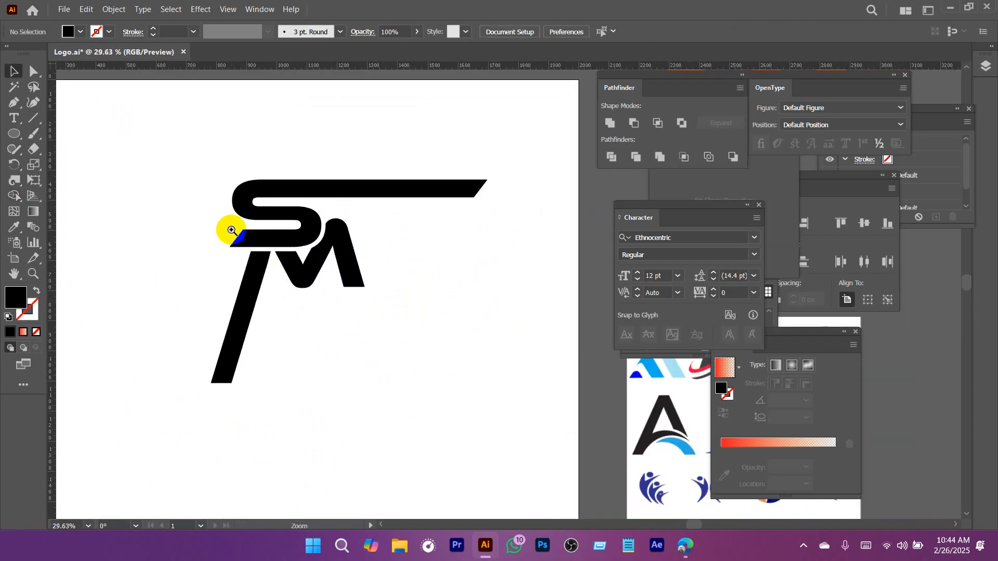
Draw a slanted line following the outer edge of the M's left leg and slide it across the lower tail of the S.
scroll(231, 230, "up", 5)
left_click(397, 240)
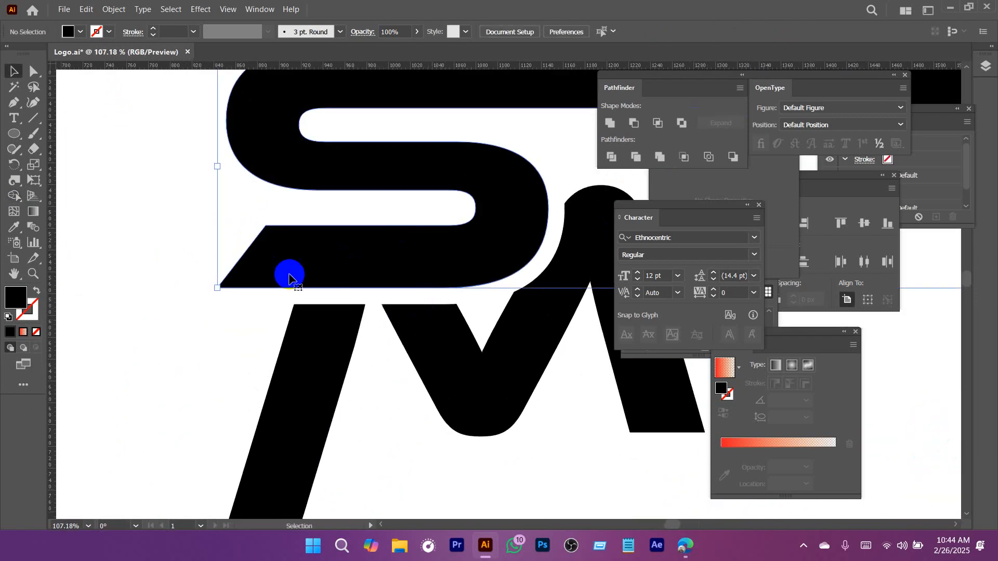
left_click(35, 121)
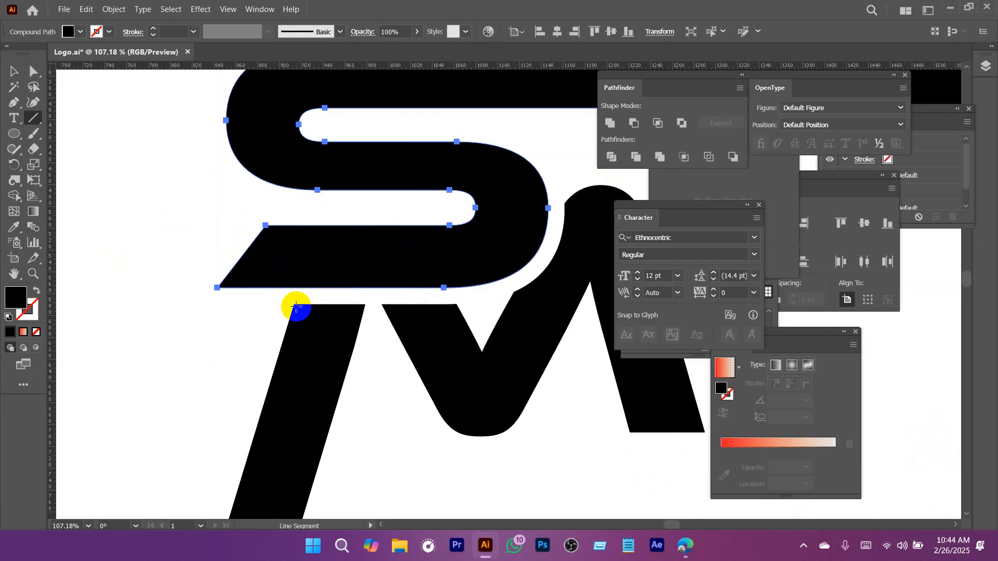
left_click_drag(292, 306, 350, 115)
key("v")
left_click_drag(321, 207, 303, 272)
Trim the S's lower tail along the slanted line with Shape Builder and delete the leftover line.
left_click(356, 258, "shift")
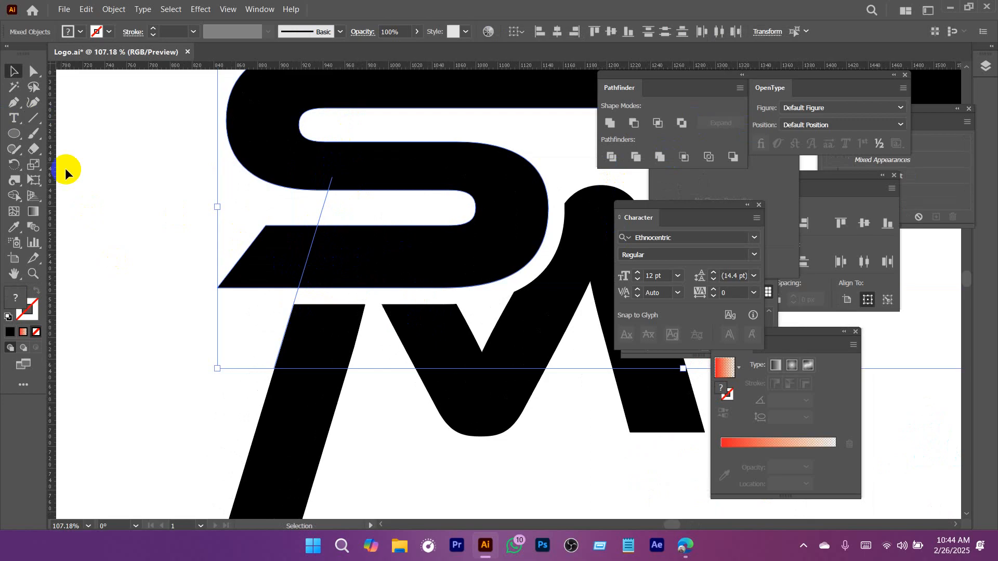
left_click(14, 197)
left_click(267, 240, "alt")
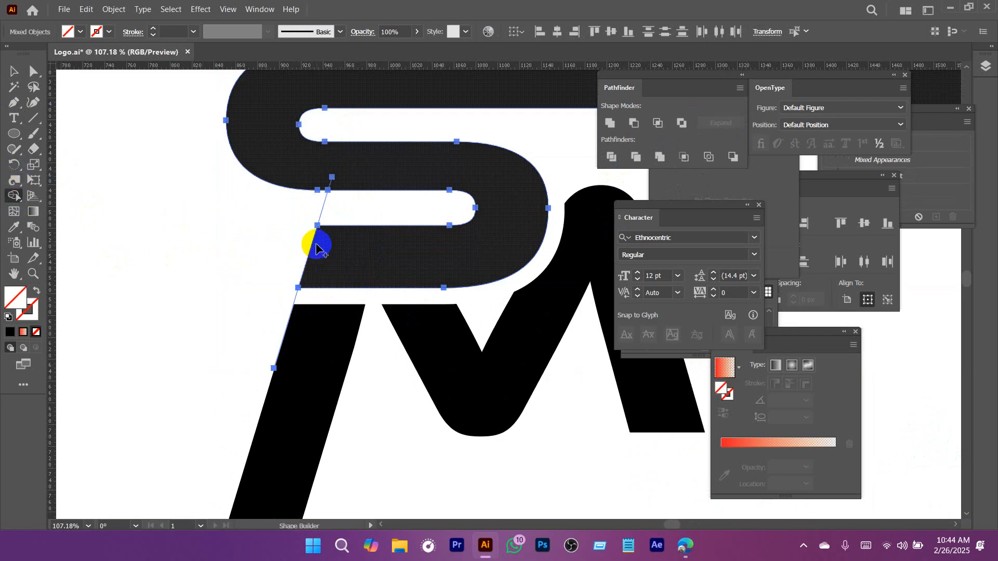
left_click_drag(349, 208, 350, 208)
key("Delete")
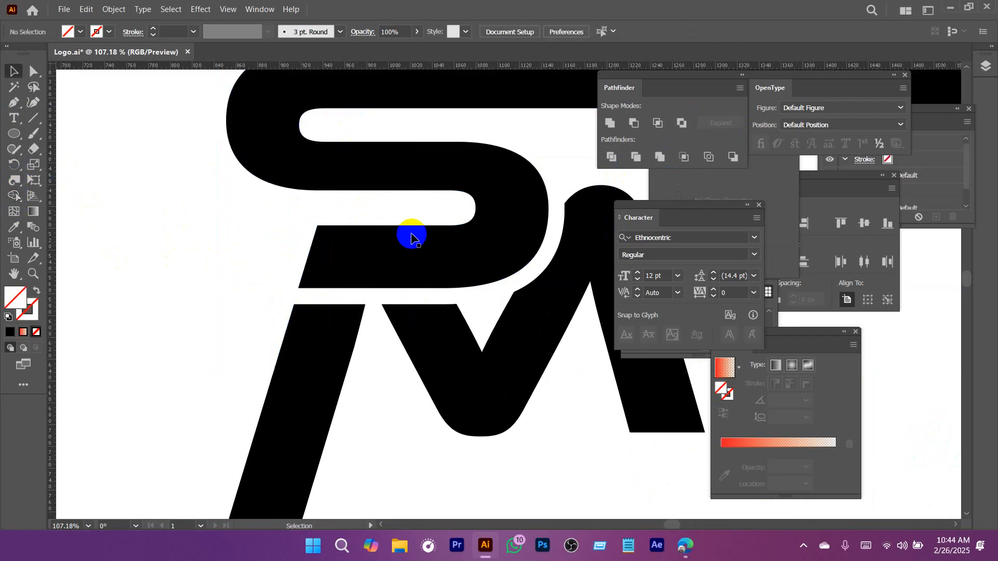
Move the circle up over the SM letters and resize it to about 558 px across.
left_click_drag(462, 264, 363, 283)
left_click_drag(486, 317, 260, 250)
left_click(426, 450)
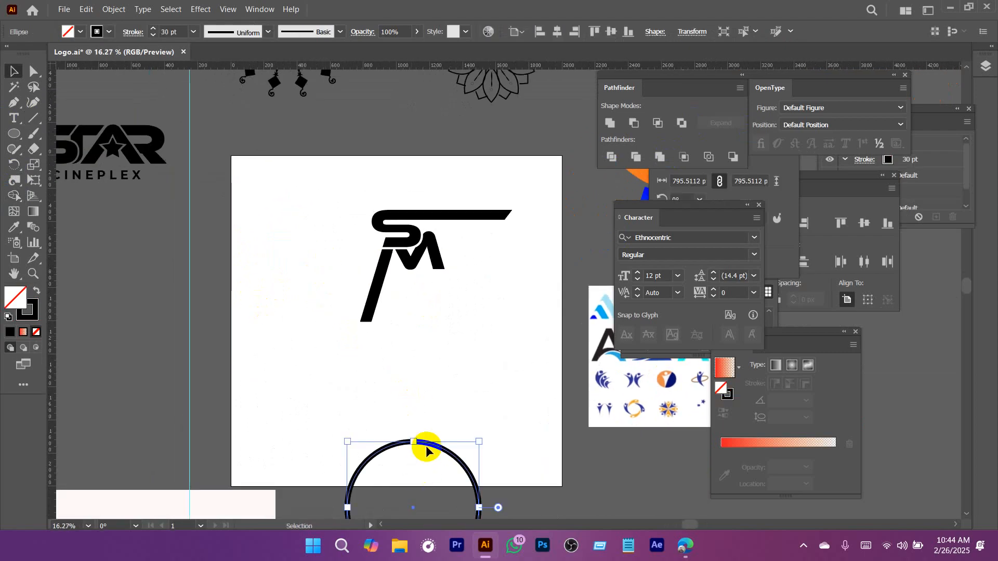
left_click_drag(429, 448, 427, 225)
scroll(442, 193, "up", 4)
scroll(475, 272, "up", 2)
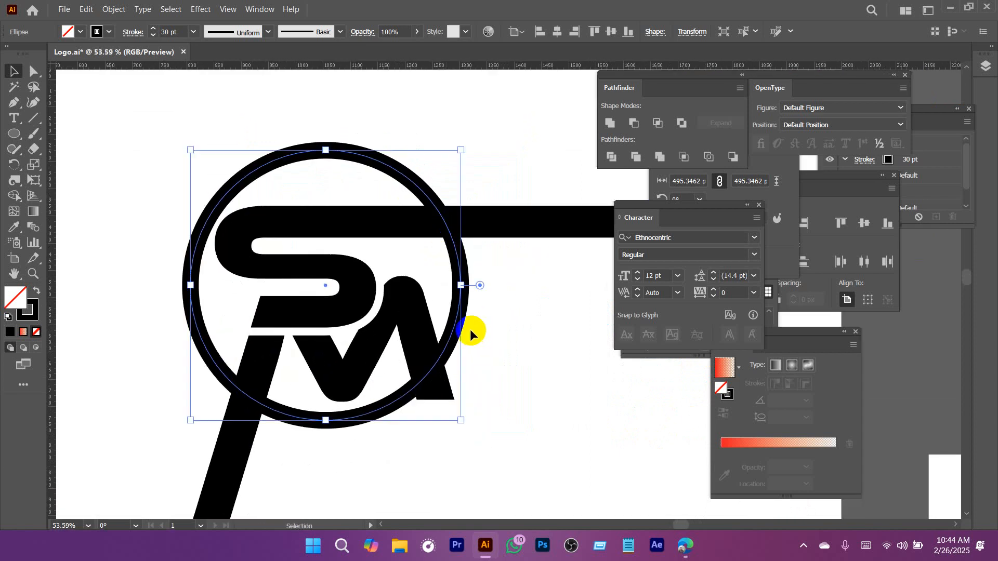
left_click_drag(459, 420, 481, 439)
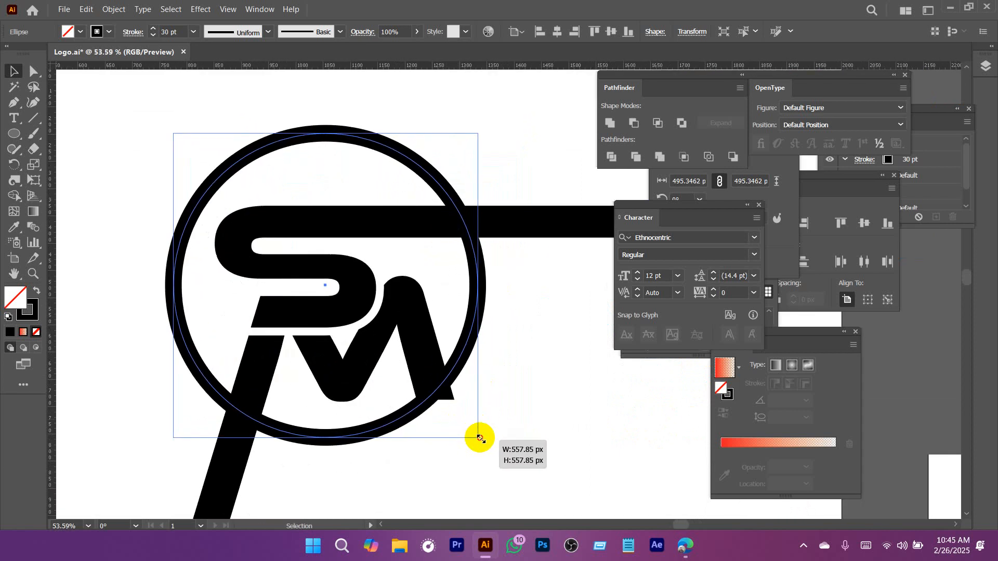
left_click(507, 330)
scroll(544, 345, "down", 2)
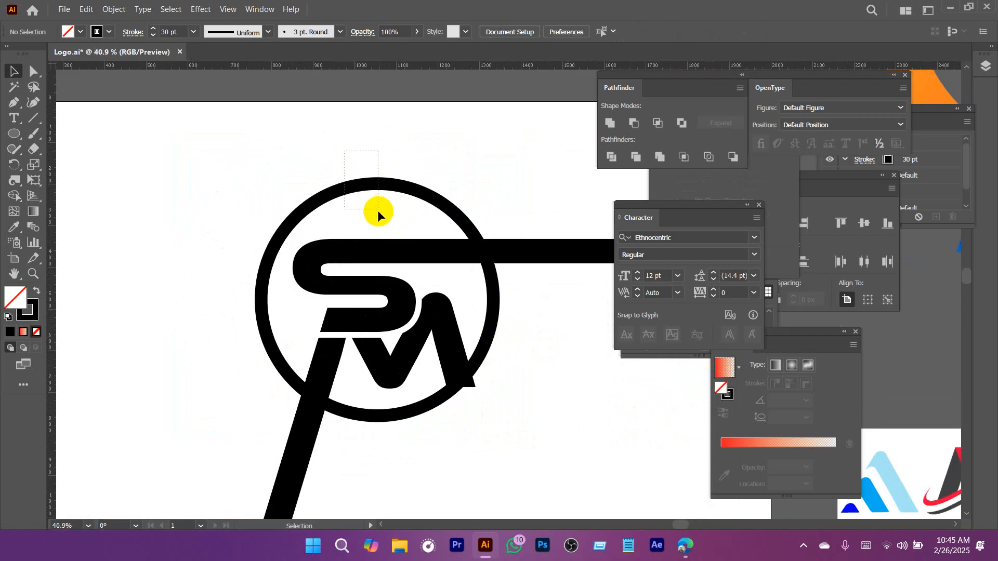
Try expanding the circle's stroke into a filled shape and undo the expansion.
left_click(391, 185)
left_click_drag(413, 212, 332, 179)
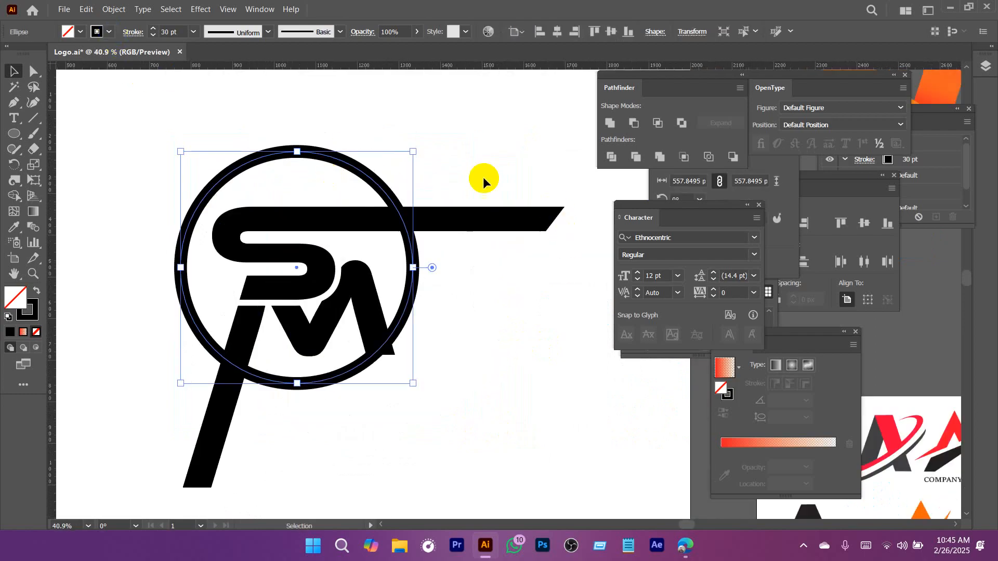
left_click_drag(484, 178, 519, 301)
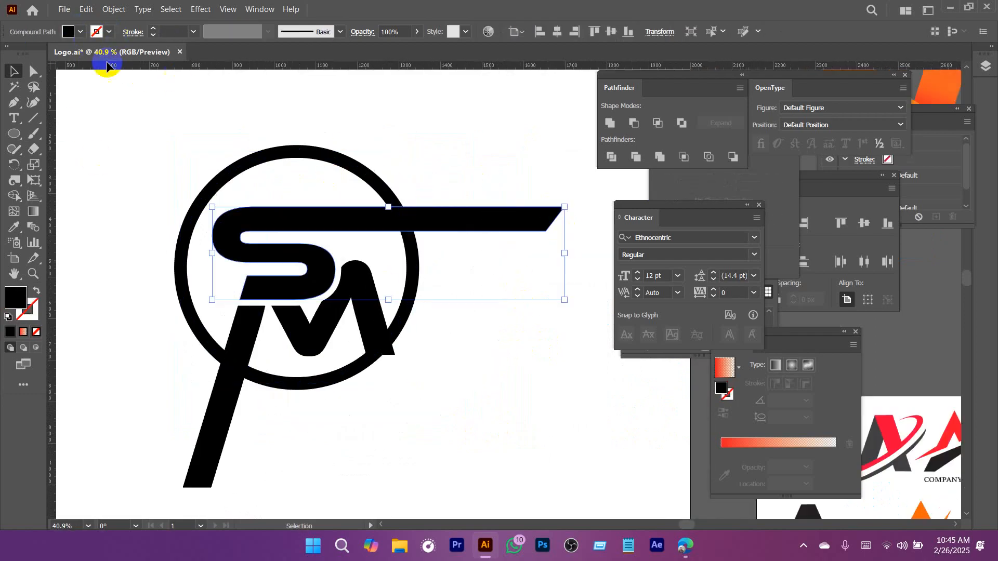
left_click_drag(267, 105, 305, 178)
left_click(113, 9)
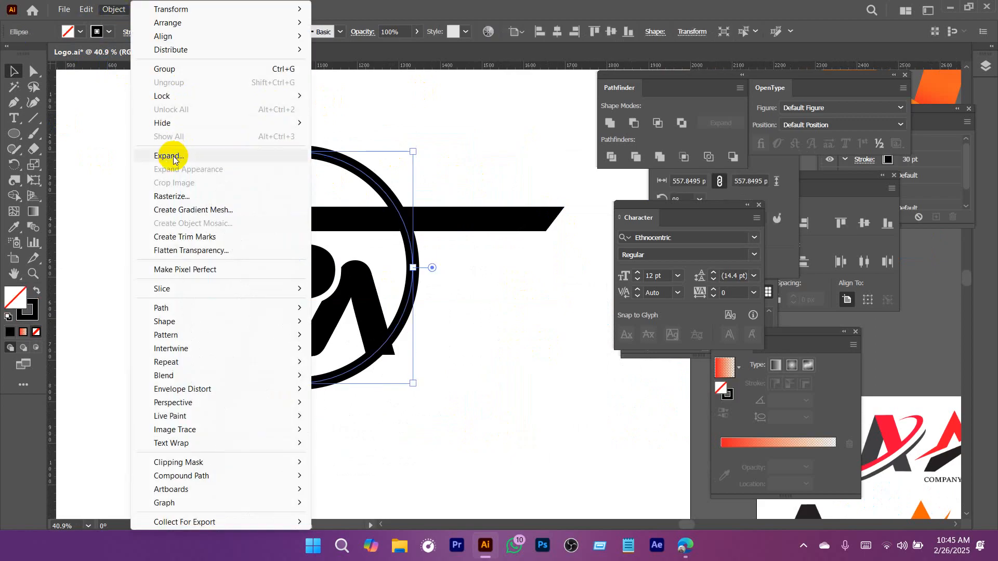
left_click(108, 156)
left_click(544, 312)
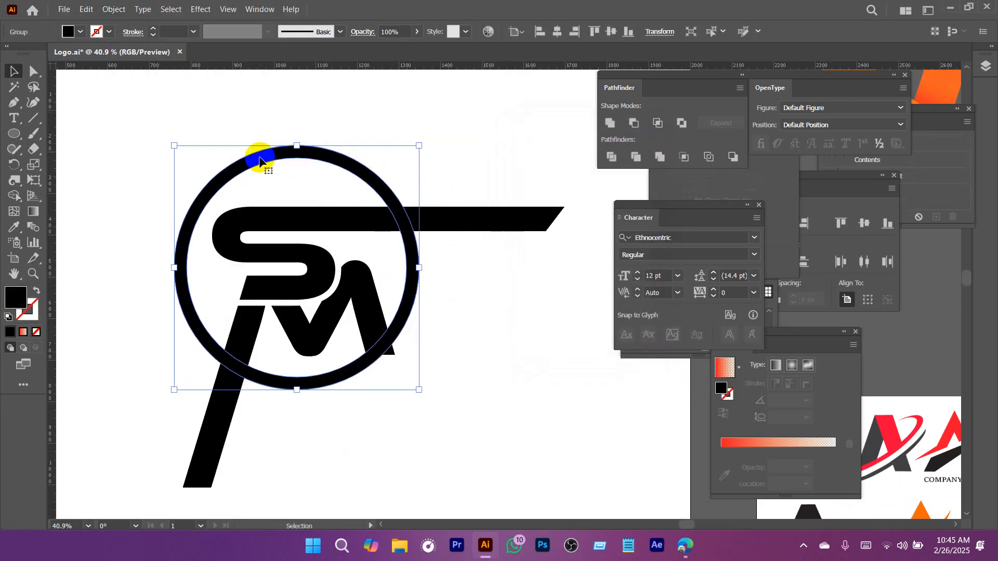
left_click(82, 33)
key("ctrl+z")
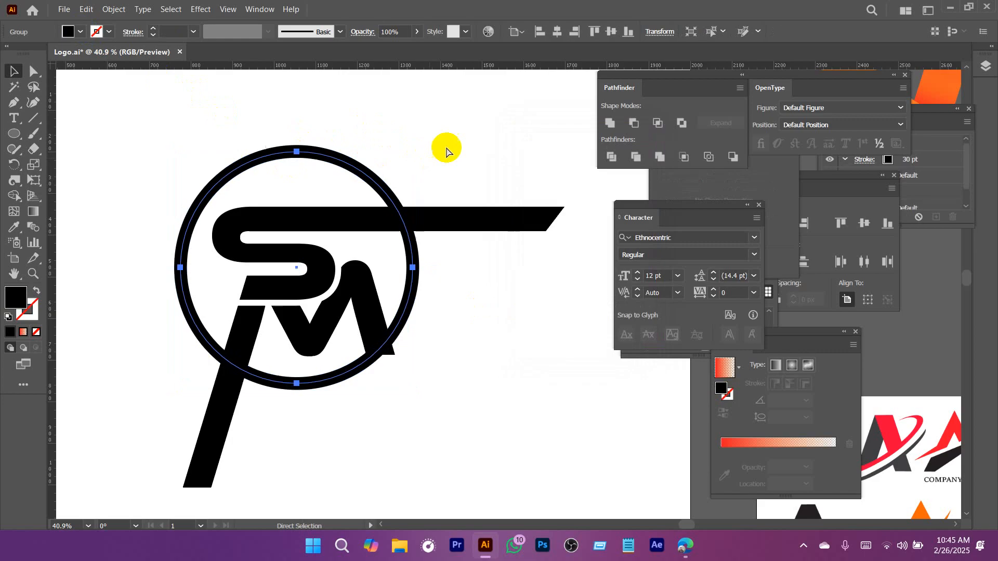
Duplicate the circle and place the copy to the left of the SM monogram.
left_click(457, 138)
left_click_drag(474, 145, 435, 160)
mouse_move(435, 160)
left_mouse_down()
mouse_move(457, 167)
mouse_move(475, 151)
mouse_move(258, 182)
mouse_move(270, 182)
left_mouse_up()
left_click(446, 178)
left_click(339, 147)
left_click(338, 148)
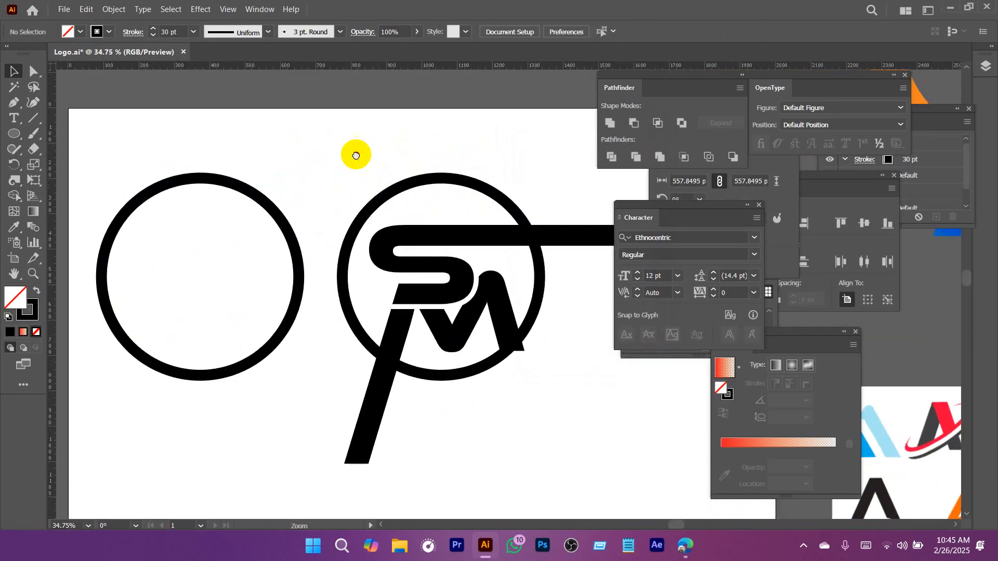
Expand the fill and stroke of the copied circle on the left into an outlined shape.
left_click_drag(281, 129, 148, 224)
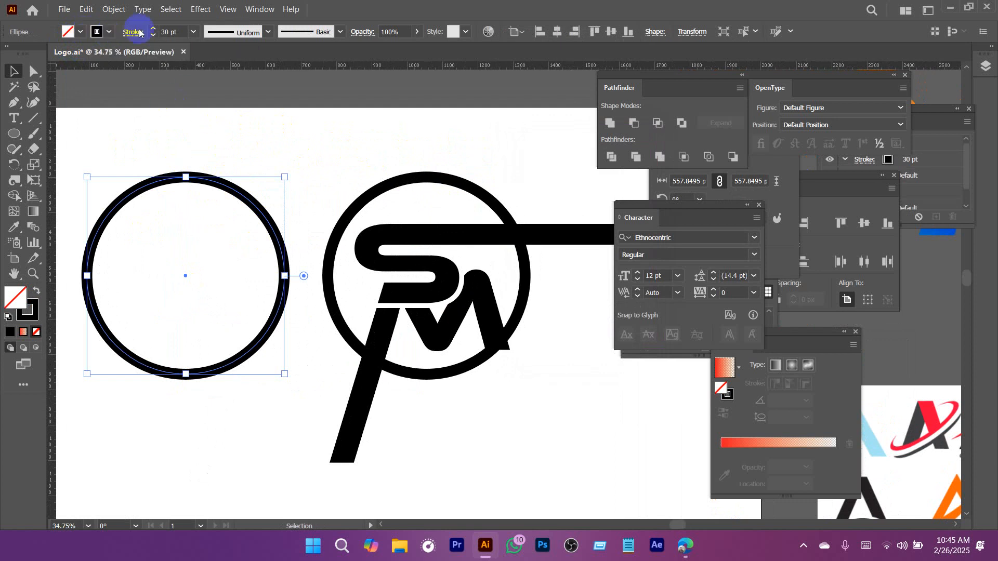
left_click(114, 9)
left_click(169, 155)
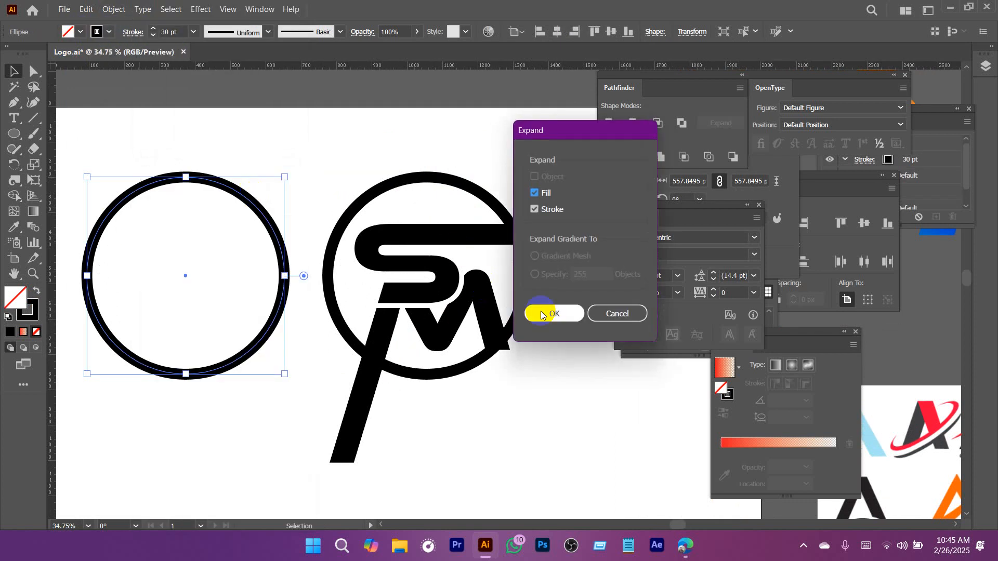
key("Return")
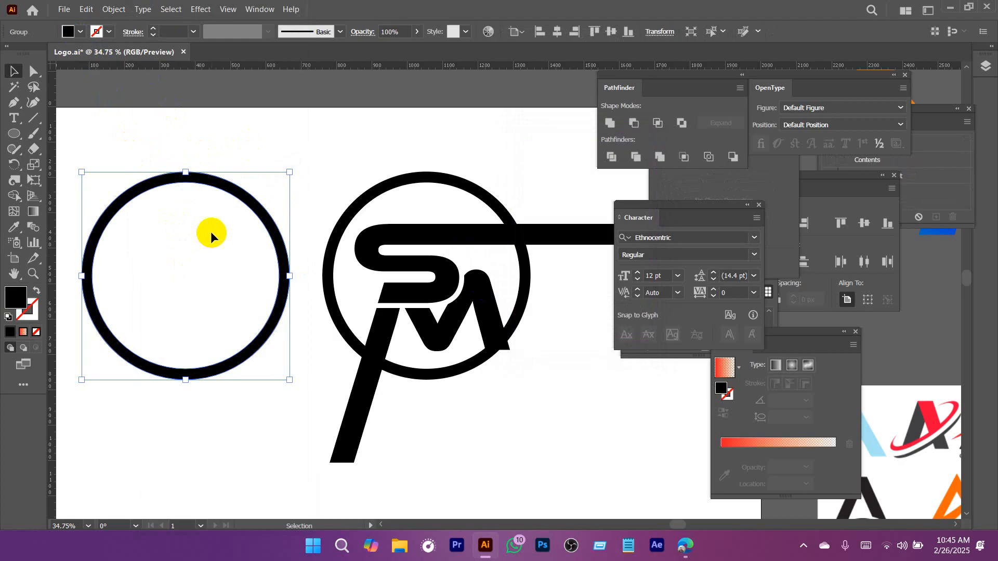
Expand the circle around the SM letters into an outlined ring and delete the spare ring beside it.
left_click(434, 186)
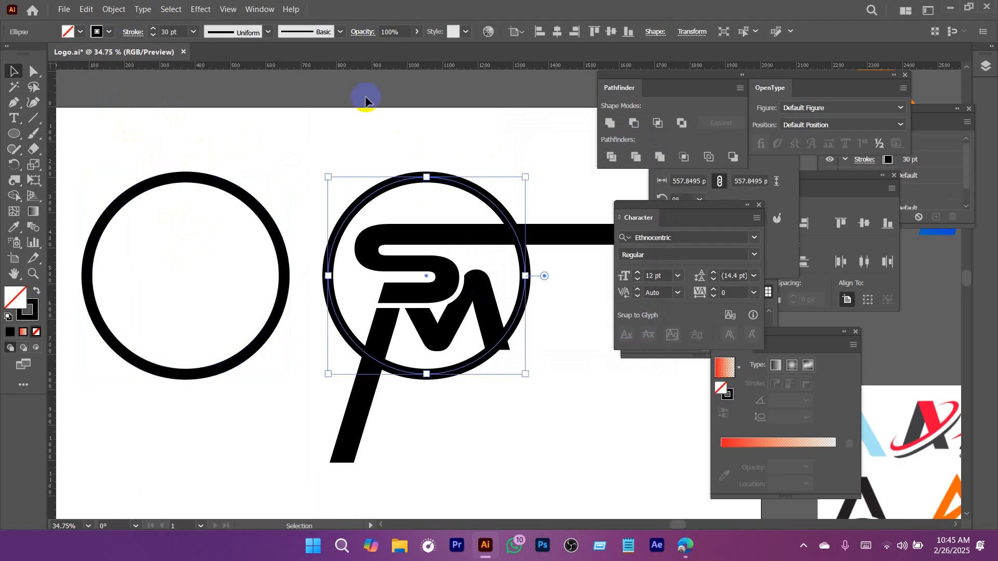
left_click(113, 8)
left_click(182, 155)
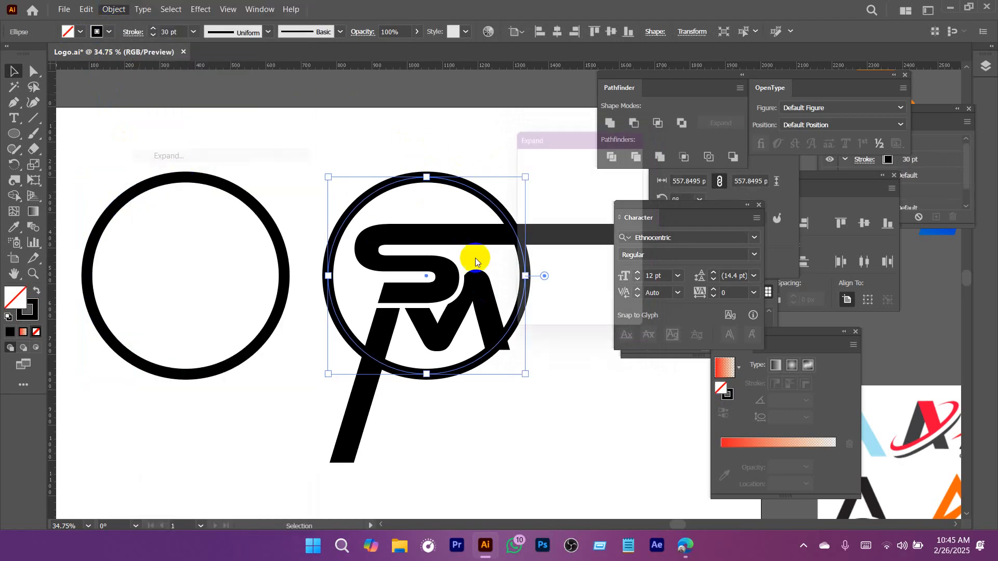
left_click(554, 313)
left_click_drag(149, 130, 232, 264)
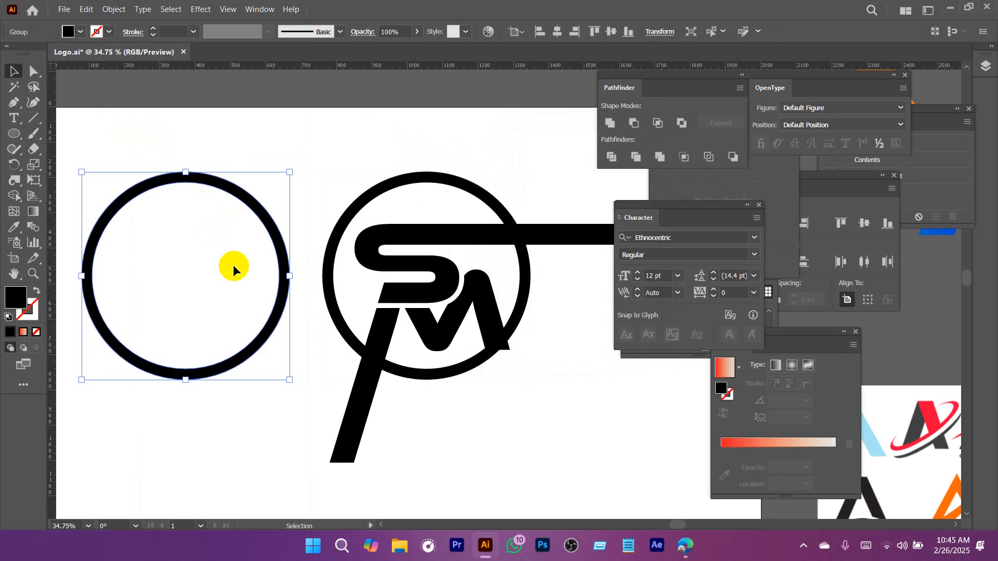
key("Delete")
Trim the M's long slanted leg and the S's extended bar outside the ring with the Shape Builder.
left_click_drag(542, 342, 447, 292)
left_click_drag(369, 293, 421, 327)
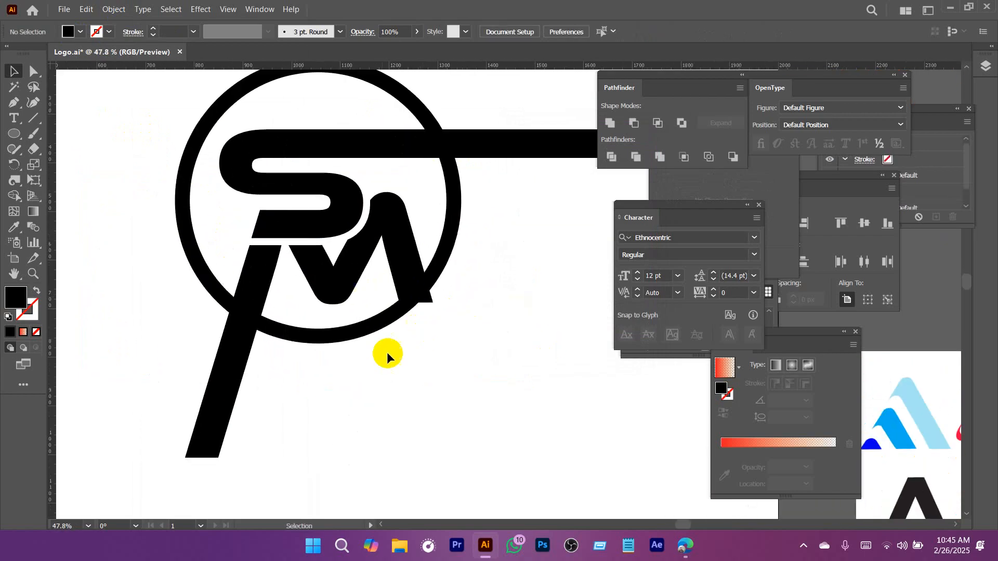
left_click(240, 360)
left_click_drag(540, 336, 475, 330)
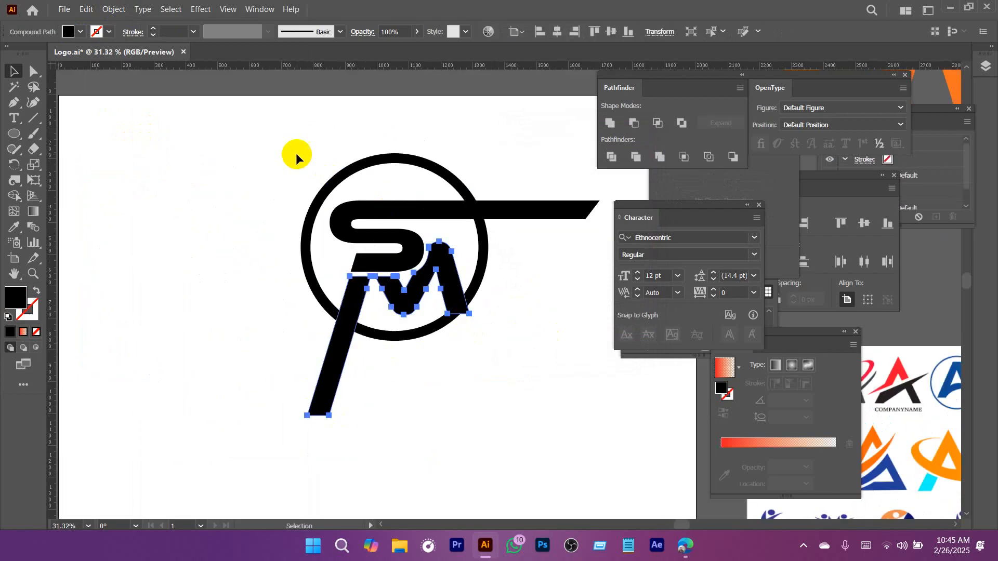
left_click_drag(274, 139, 532, 412)
scroll(474, 377, "up", 2)
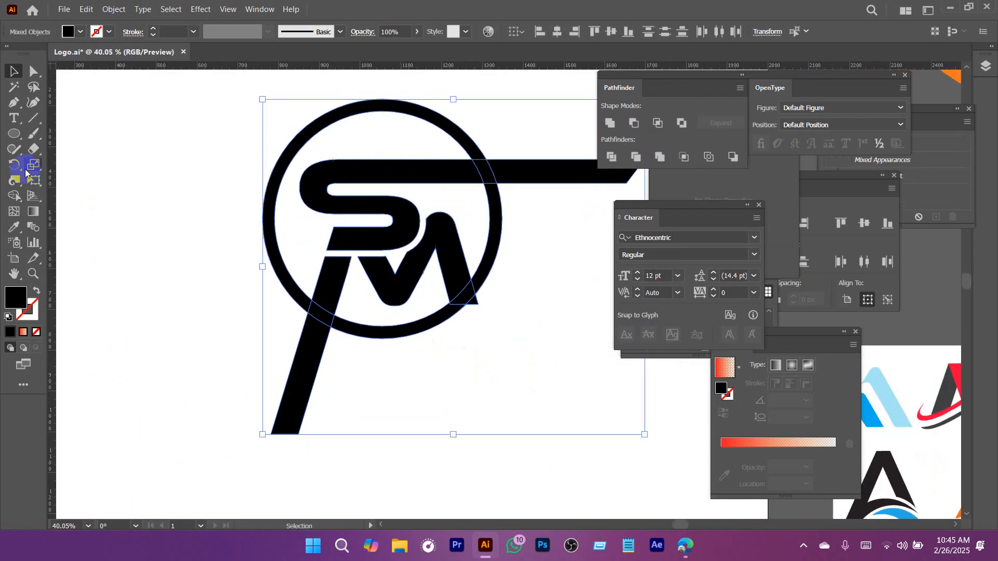
left_click(23, 196)
left_click(312, 352, "alt")
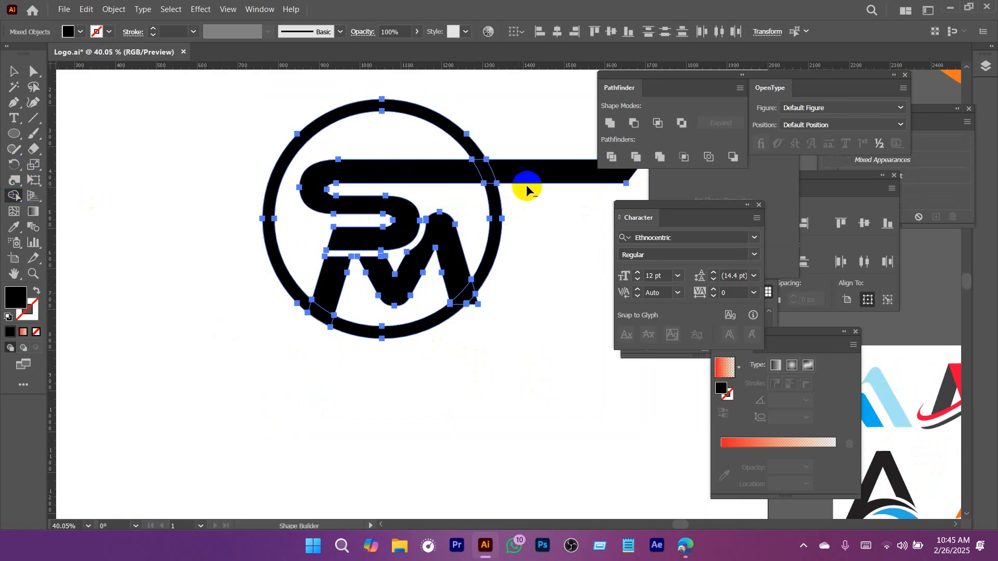
left_click(523, 177, "alt")
key("a")
left_click(539, 326)
scroll(461, 301, "up", 5)
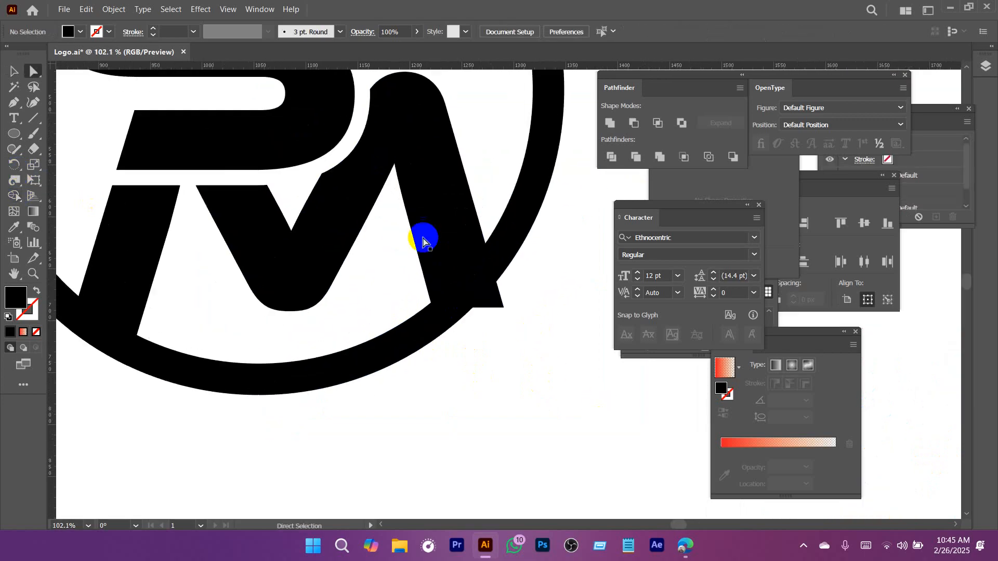
left_click(424, 241)
left_click(503, 238)
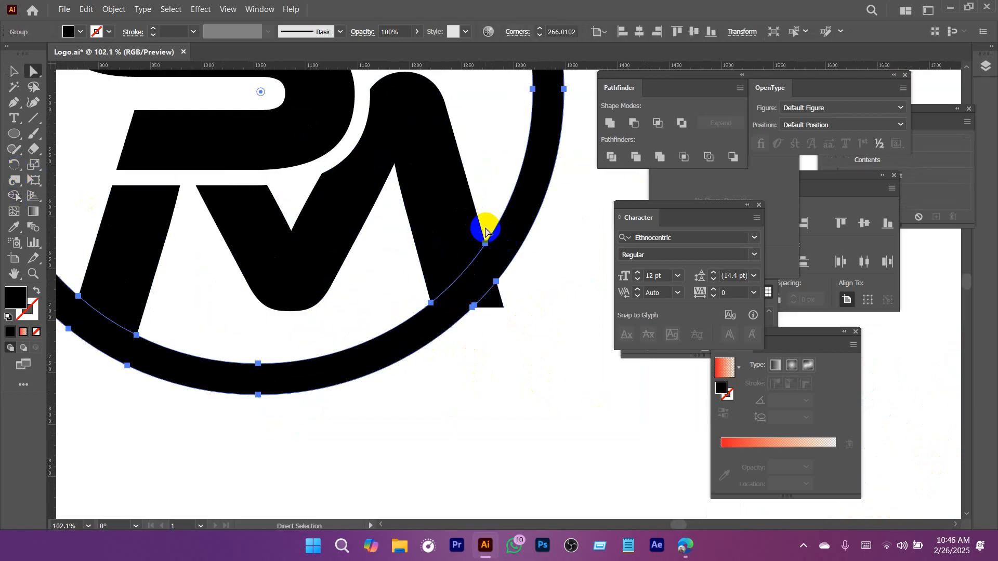
scroll(491, 234, "down", 5)
left_click(449, 358)
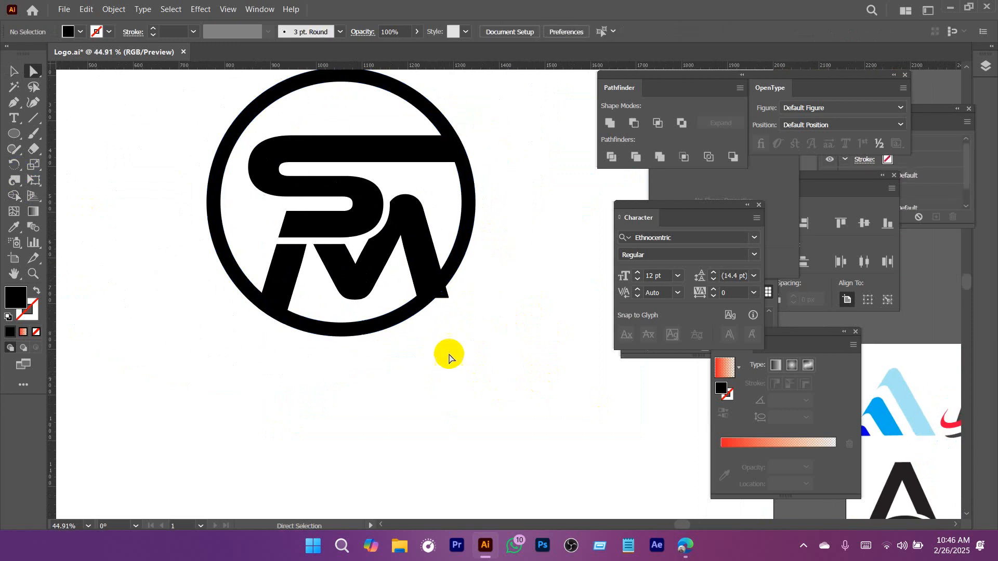
Create an offset path about 10 px around the ring with miter joins.
scroll(467, 301, "up", 5)
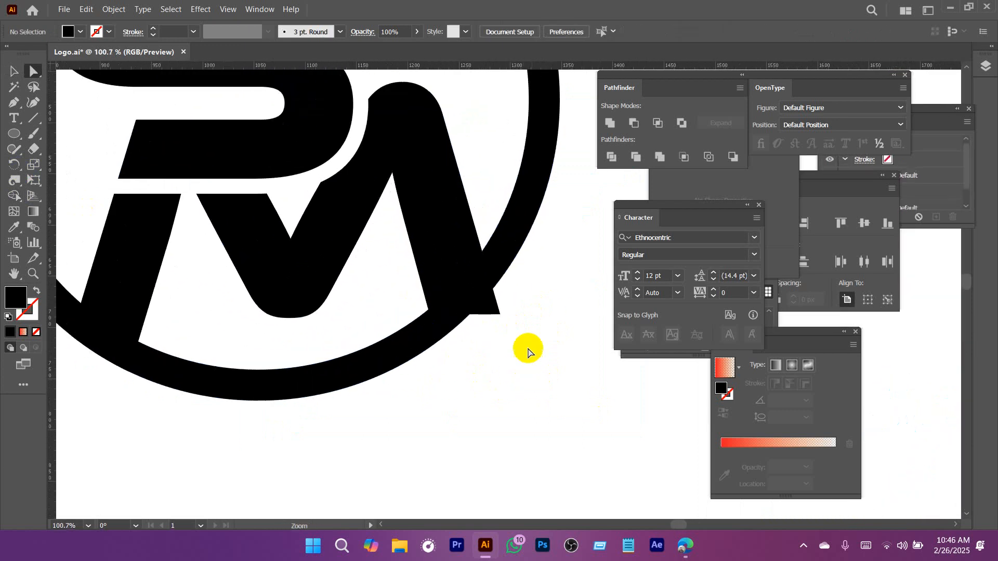
key("v")
left_click(508, 254)
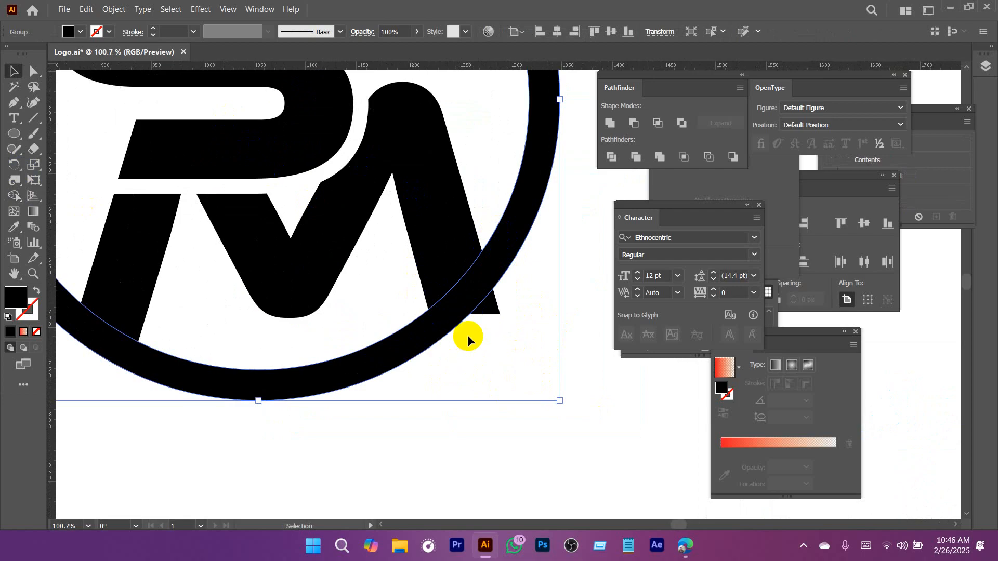
left_click(114, 10)
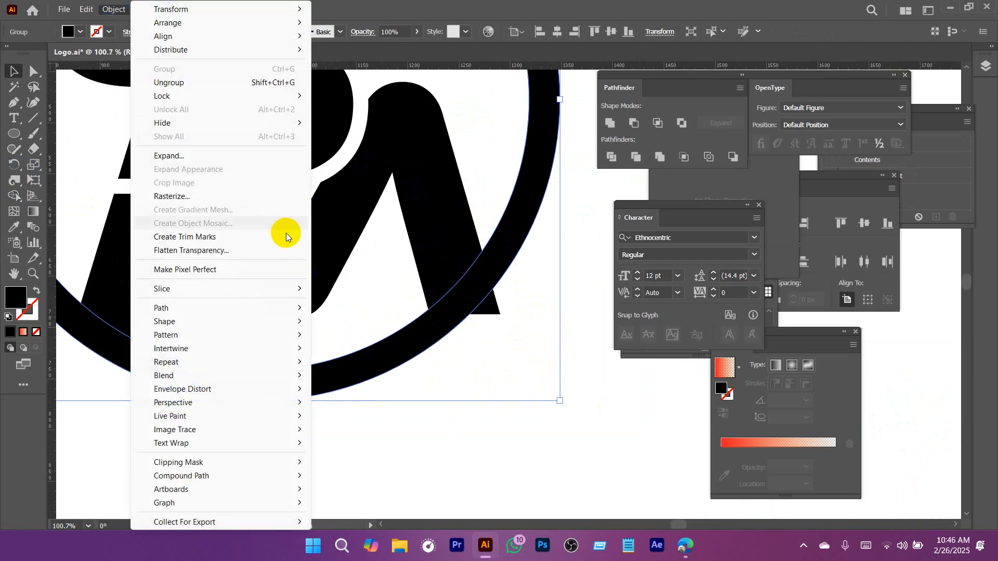
mouse_move(189, 309)
left_click(352, 354)
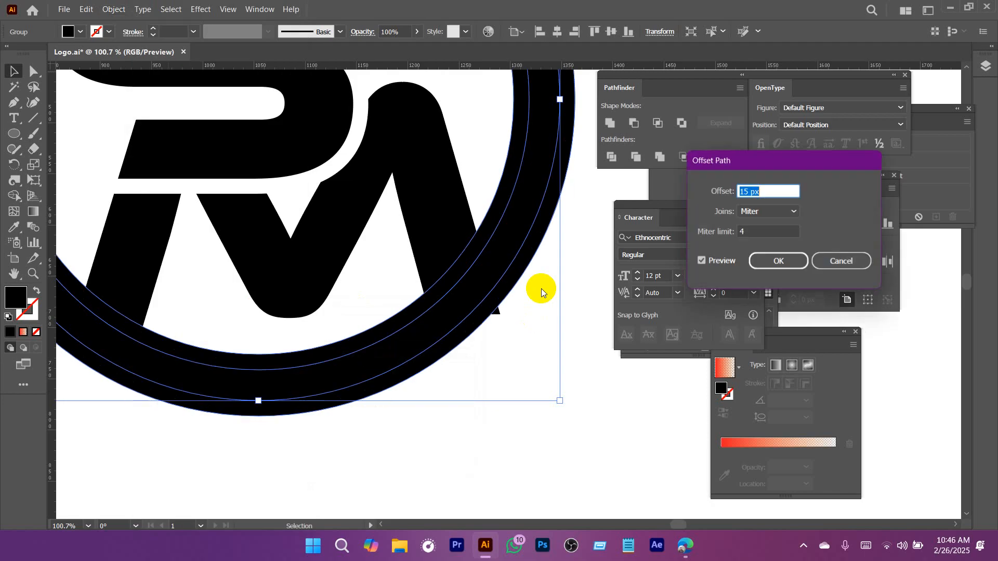
scroll(772, 191, "down", 20)
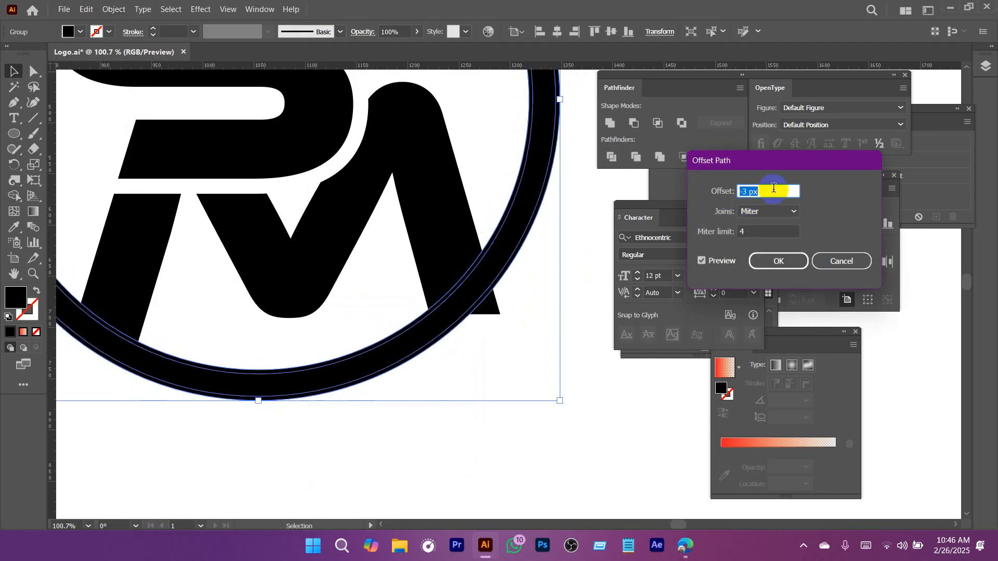
scroll(773, 189, "up", 18)
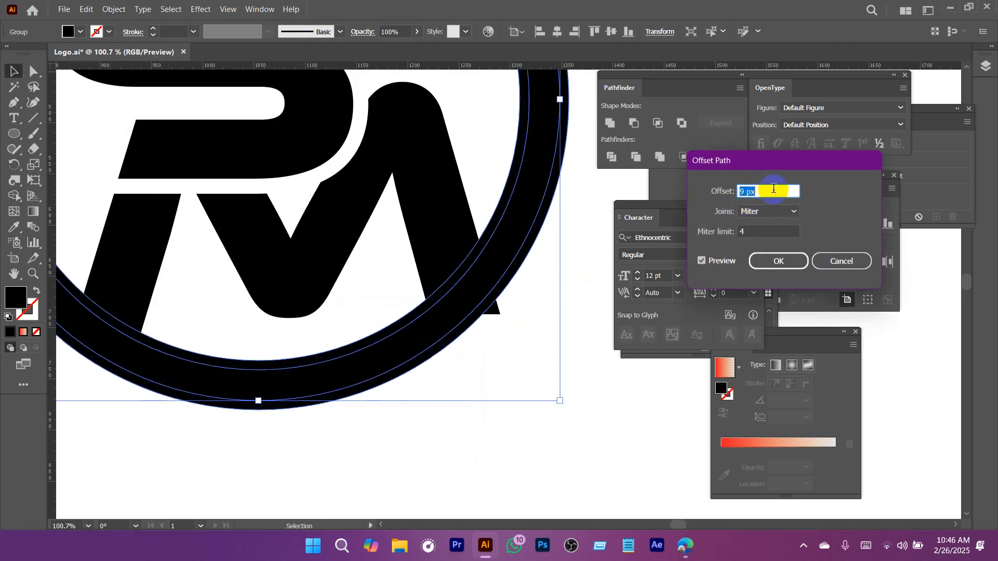
scroll(774, 188, "up", 2)
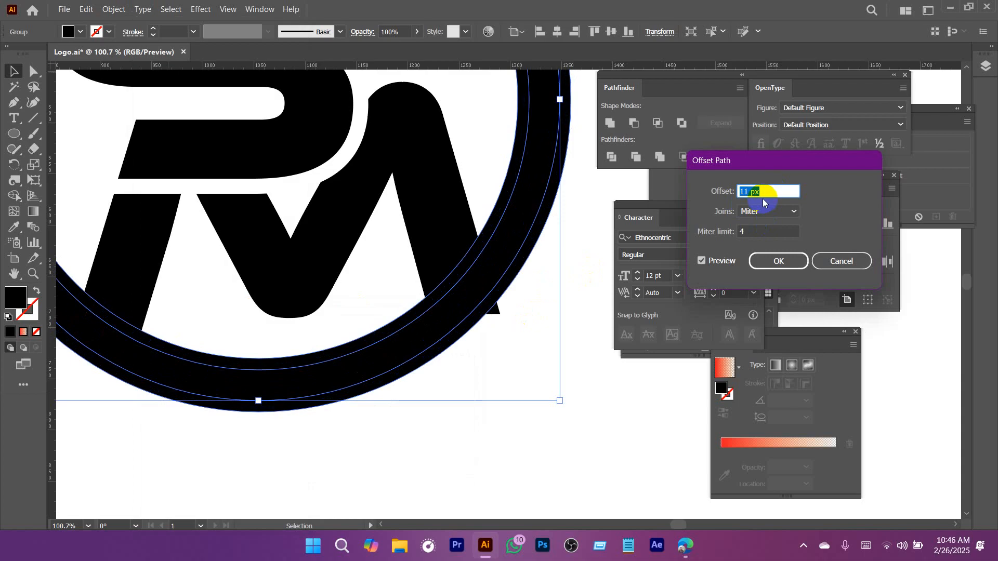
scroll(763, 194, "down", 1)
left_click(772, 261)
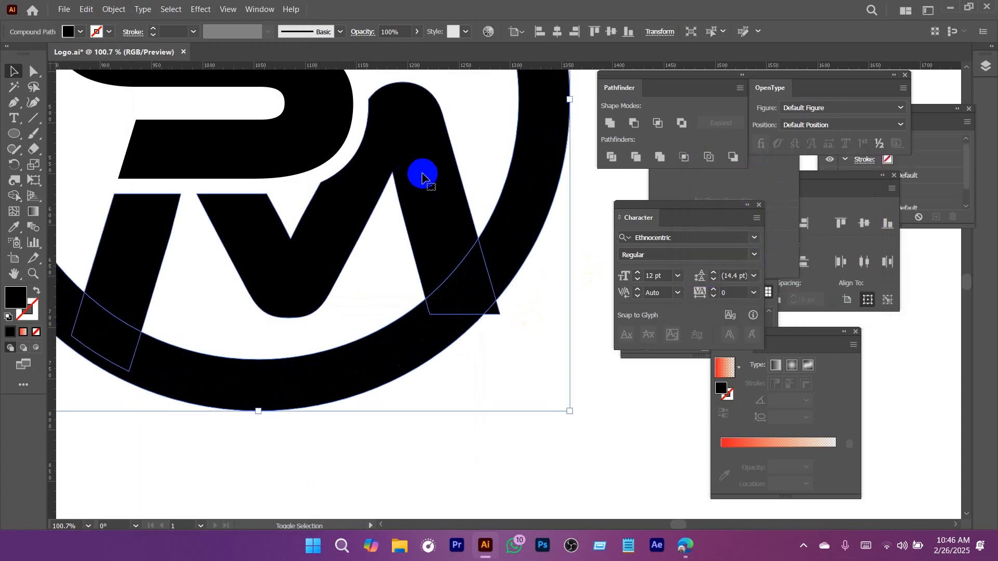
Use the offset ring to trim the M's outer leg with the Shape Builder, leaving a gap inside the original ring.
left_click(13, 198)
left_click(457, 281, "alt")
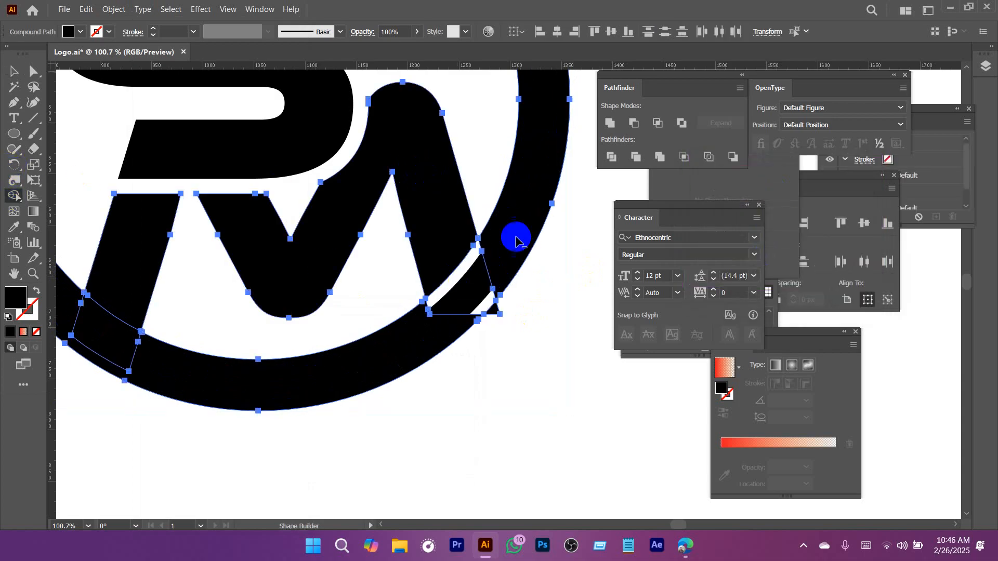
left_click(515, 238, "alt")
key("v")
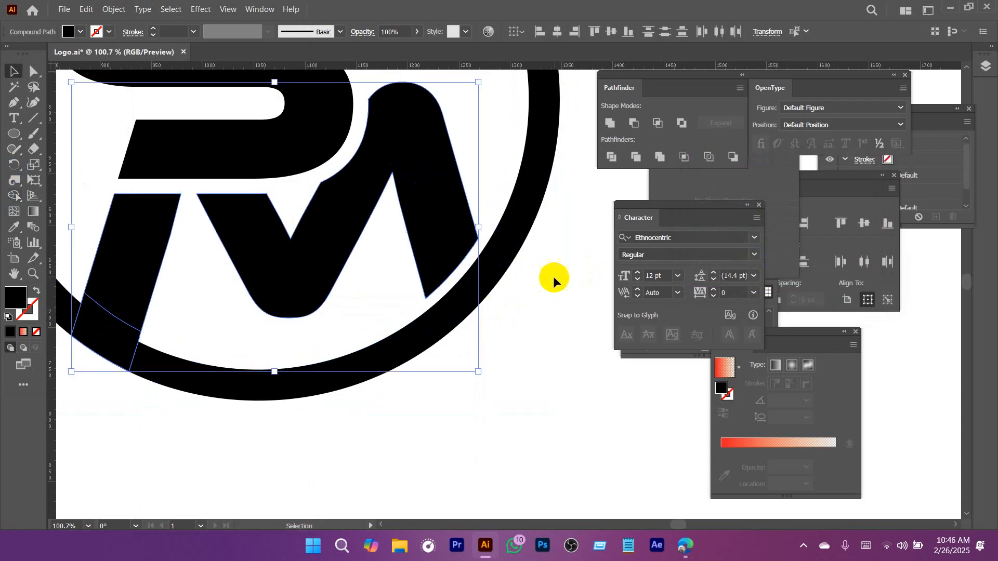
left_click(554, 277)
Draw a thin rectangle about 114 by 19 px across the ring, directly beneath the end of the S's upper bar.
left_click_drag(555, 292, 375, 307)
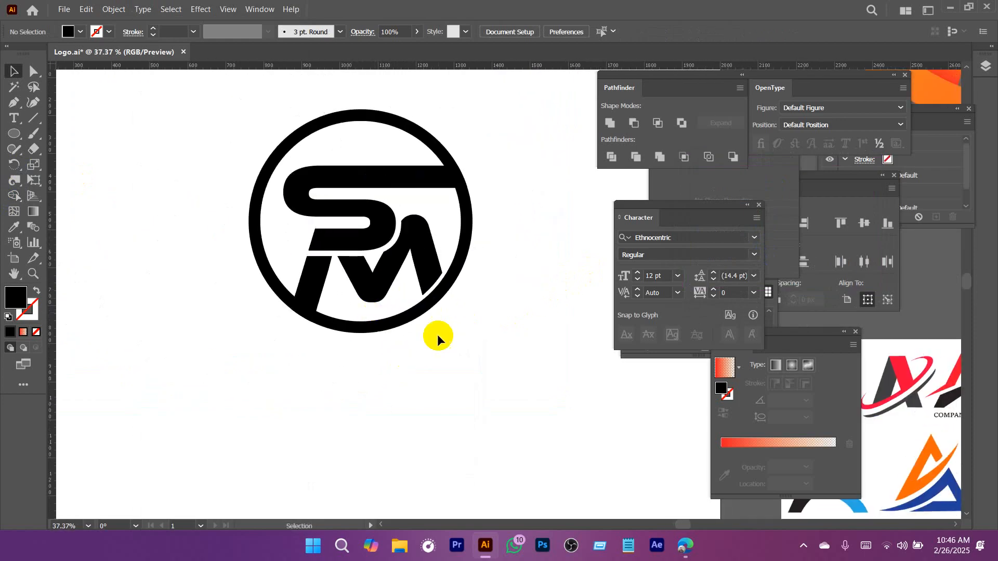
left_click_drag(418, 199, 439, 210)
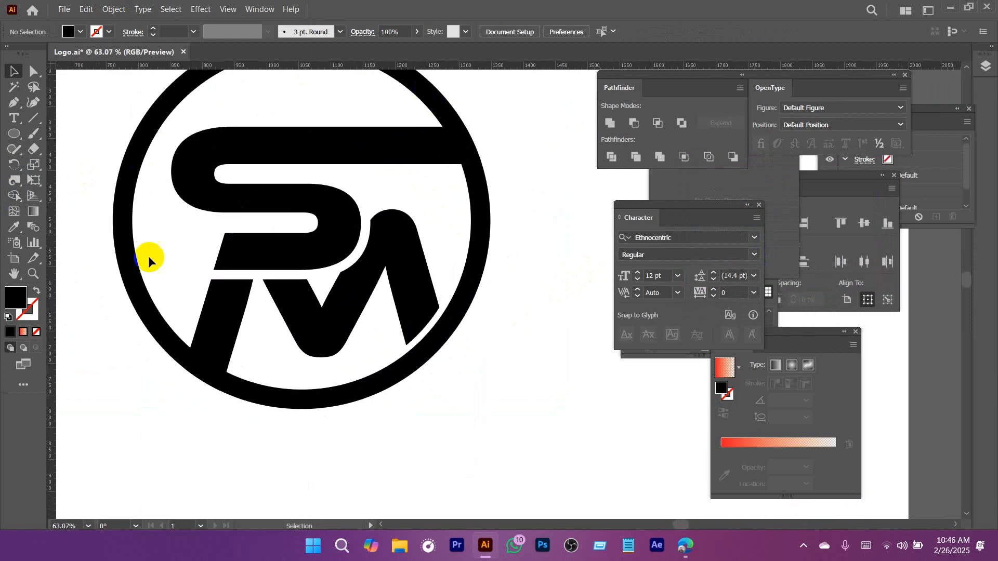
left_click_drag(359, 238, 350, 307)
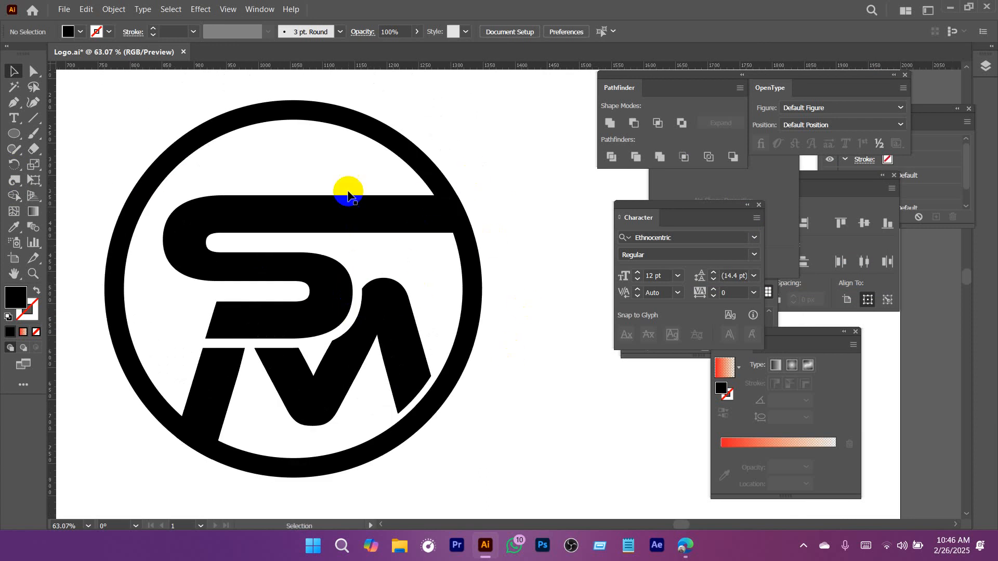
left_click_drag(447, 240, 514, 280)
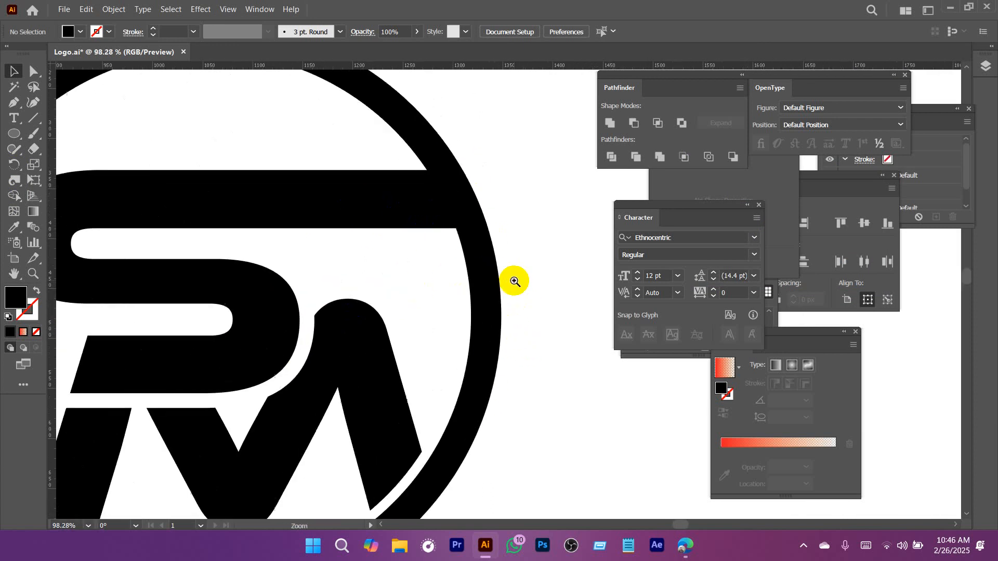
left_click_drag(14, 136, 73, 134)
left_click_drag(447, 228, 561, 247)
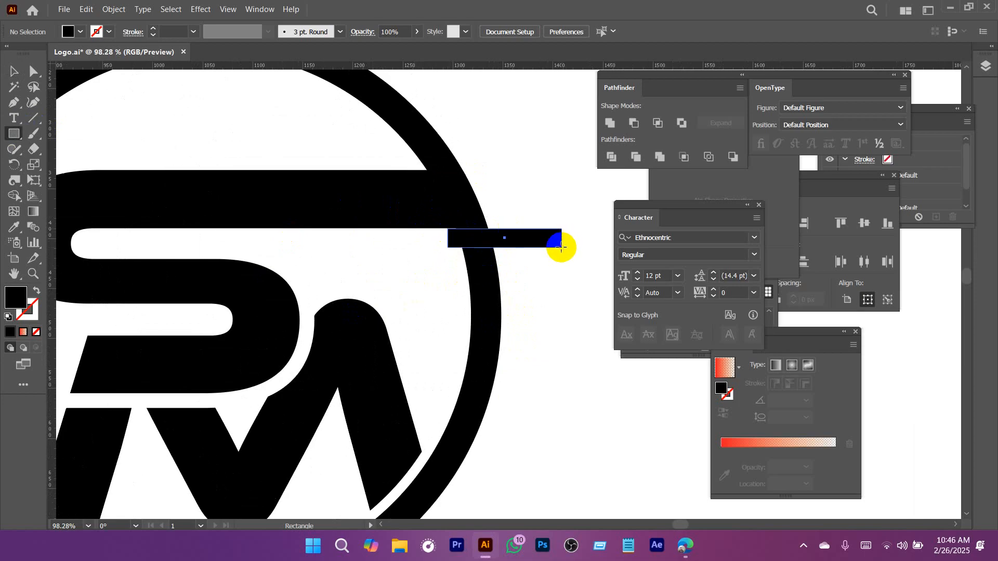
left_click_drag(482, 256, 646, 355)
key("v")
left_click_drag(567, 219, 520, 206)
left_click_drag(522, 315, 312, 333)
left_click_drag(396, 376, 379, 289)
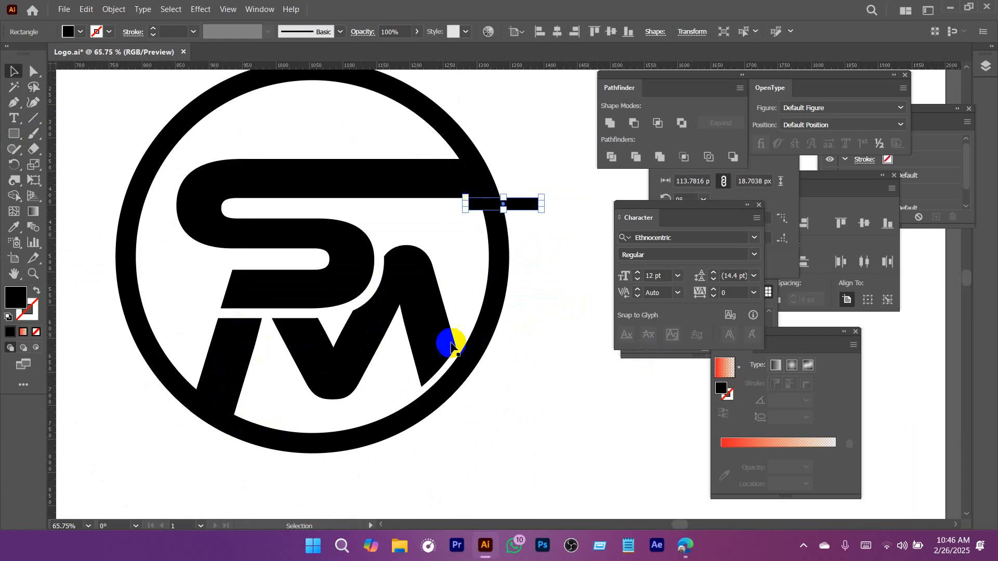
left_click_drag(506, 255, 229, 307)
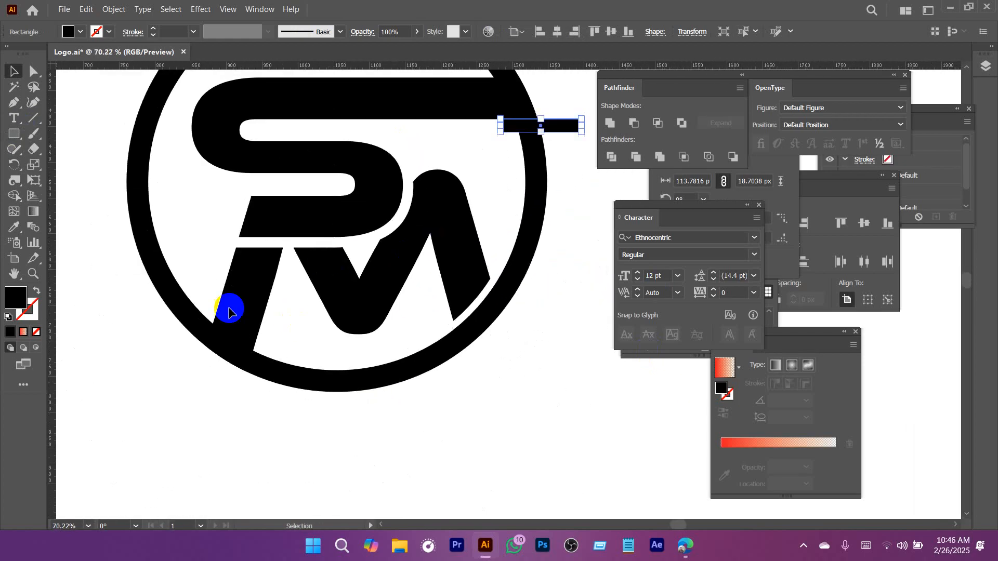
left_click_drag(494, 194, 472, 231)
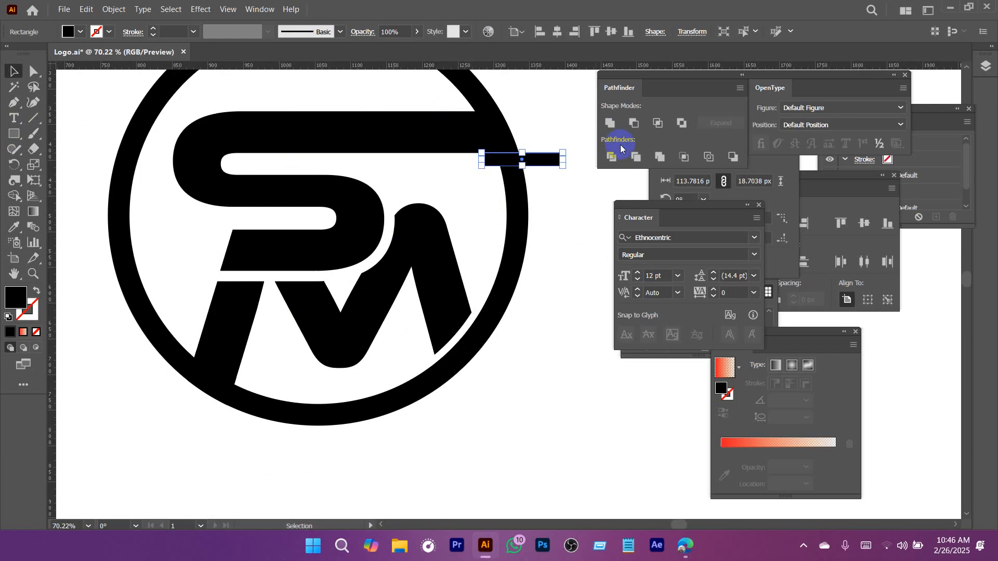
scroll(475, 246, "up", 2)
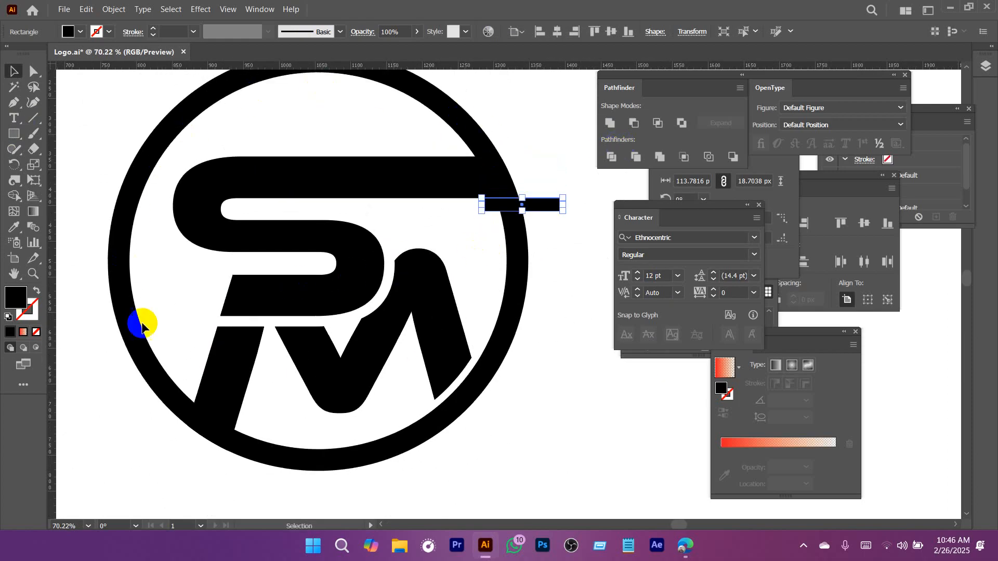
Duplicate the thin rectangle and place the copy just outside the ring near the foot of the M's slanted leg.
left_click_drag(478, 187, 605, 289)
left_click_drag(560, 263, 389, 260)
left_click_drag(453, 296, 280, 291)
left_click_drag(491, 360, 442, 253)
left_click_drag(541, 218, 199, 452)
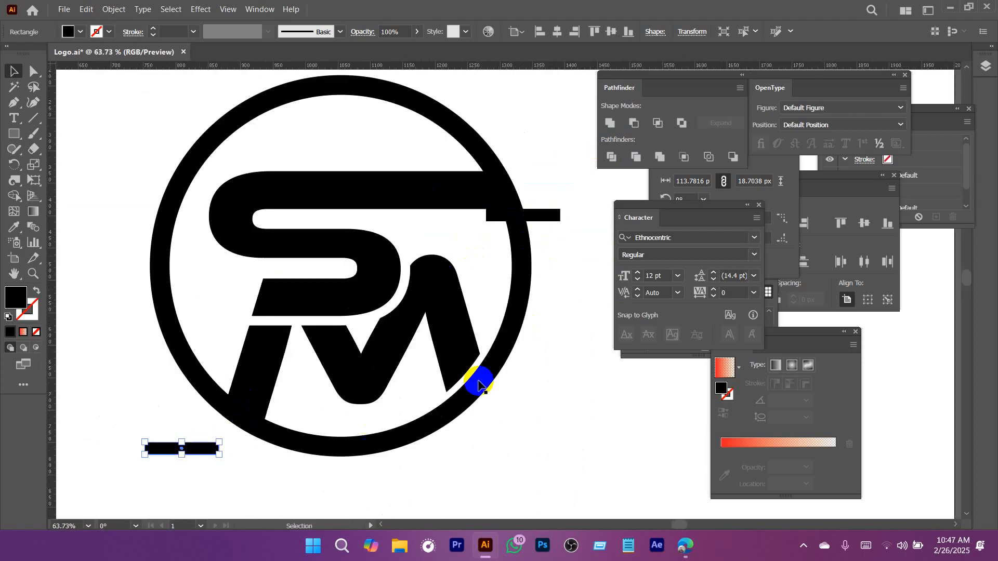
Cut a gap in the ring beneath the S's upper bar by removing the rectangle area with the Shape Builder.
left_click_drag(568, 267, 511, 213)
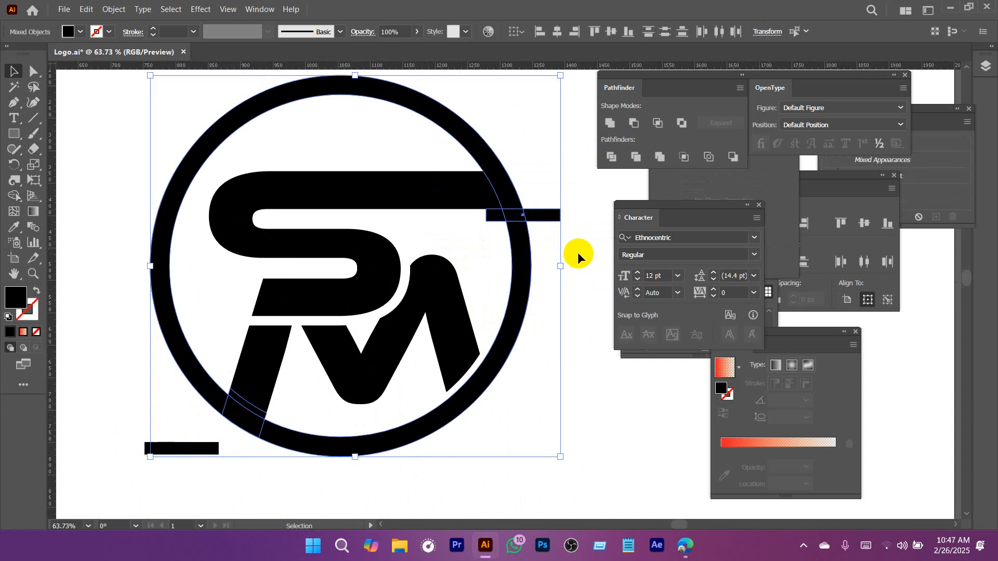
left_click(12, 196)
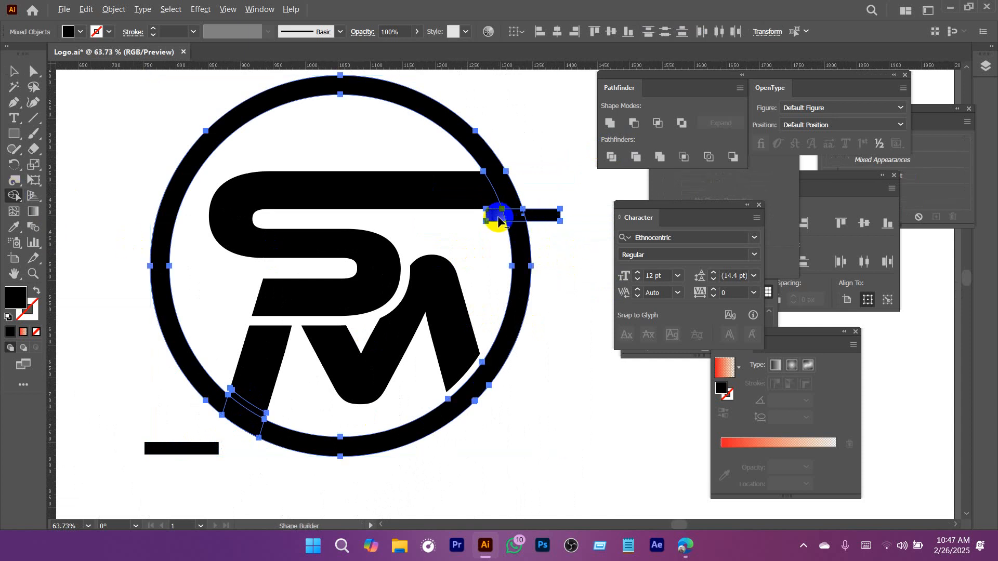
left_click_drag(497, 218, 549, 216)
key("v")
left_click(557, 292)
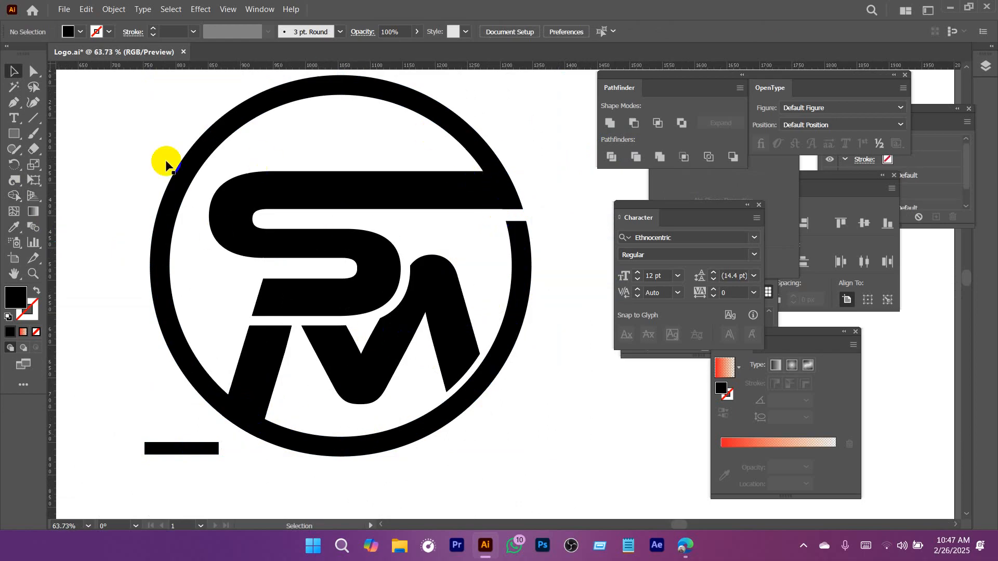
Rotate the rectangle copy to about 75.6°, lay it across the ring against the M's slanted leg, and select both it and the ring.
left_click_drag(204, 407, 230, 272)
left_click(253, 386)
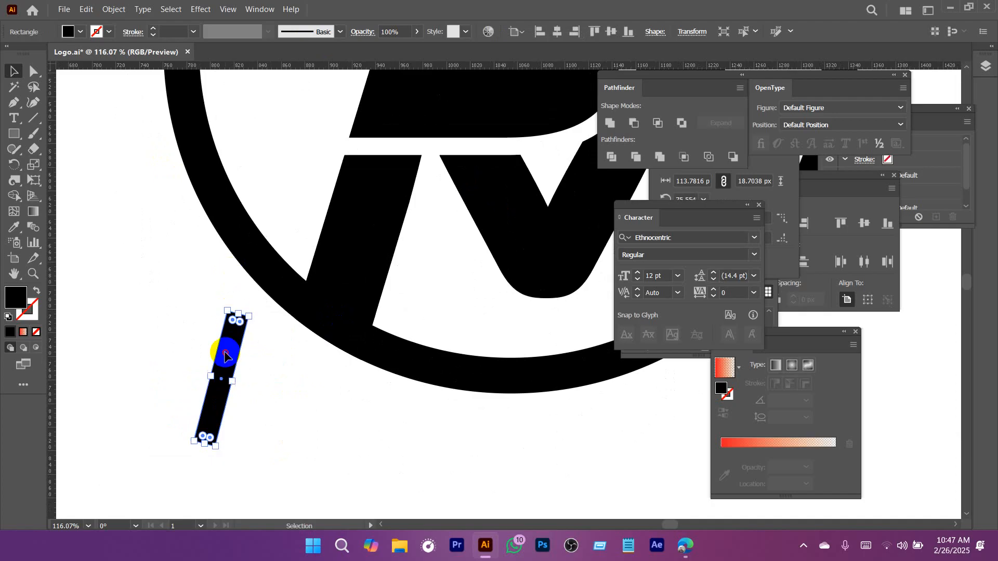
left_click_drag(222, 345, 300, 259)
left_click(263, 267, "shift")
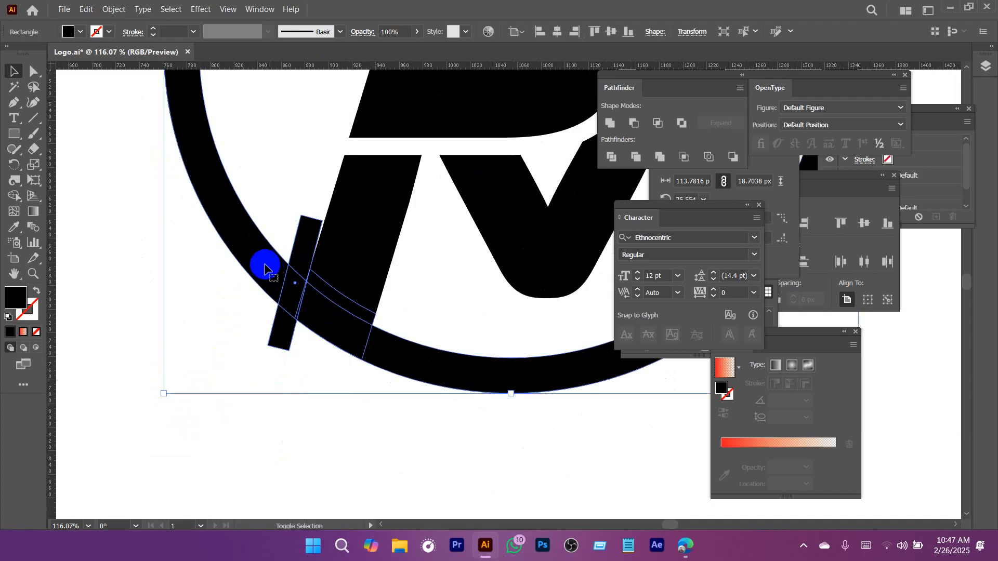
Cut a gap in the ring beside the M's slanted leg by removing the rotated rectangle area with the Shape Builder.
left_click(13, 196)
left_click_drag(299, 266, 281, 337)
key("v")
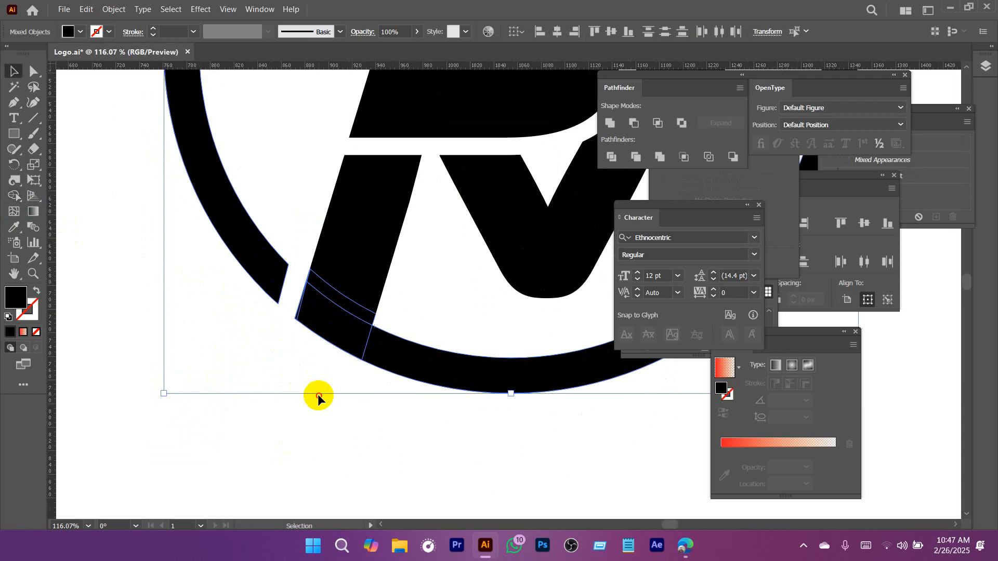
left_click(322, 399)
Ungroup the cut ring and its adjoining pieces.
scroll(455, 376, "down", 6)
left_click_drag(453, 328, 265, 258)
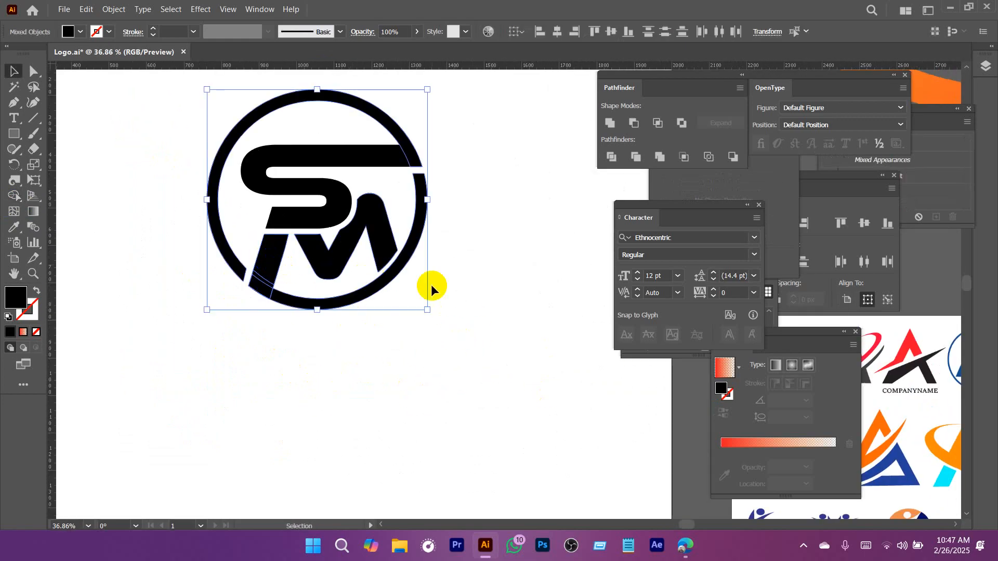
right_click(428, 206)
left_click(463, 369)
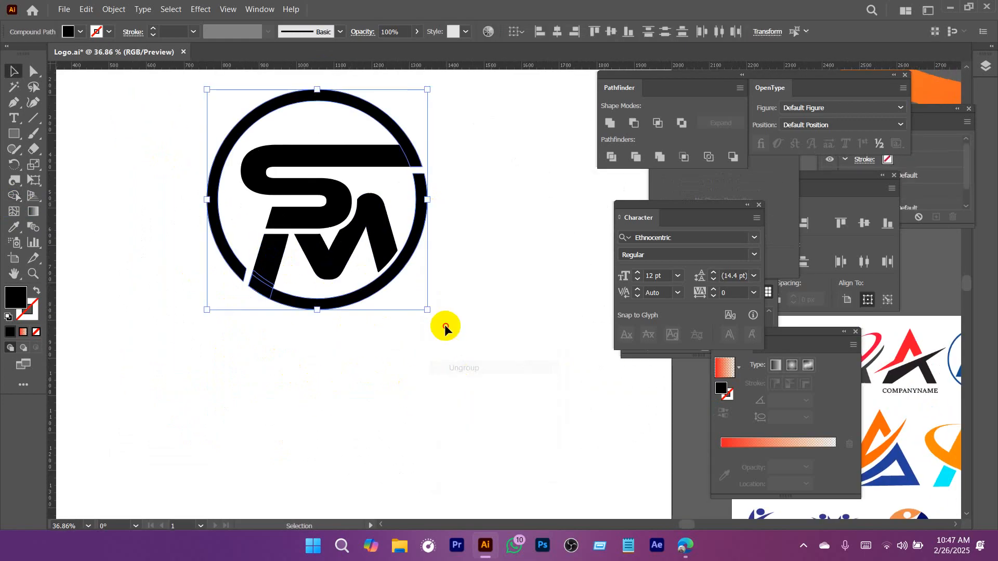
left_click(446, 326)
left_click_drag(452, 372, 261, 257)
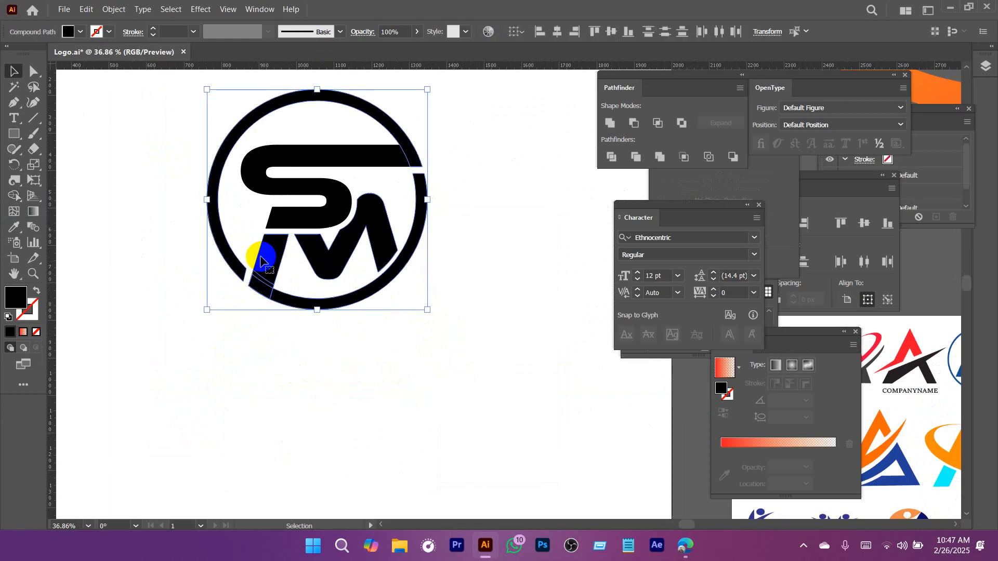
Release the ring's compound path so its upper and lower arcs become separate shapes.
left_click(372, 330)
left_click(344, 283)
right_click(346, 284)
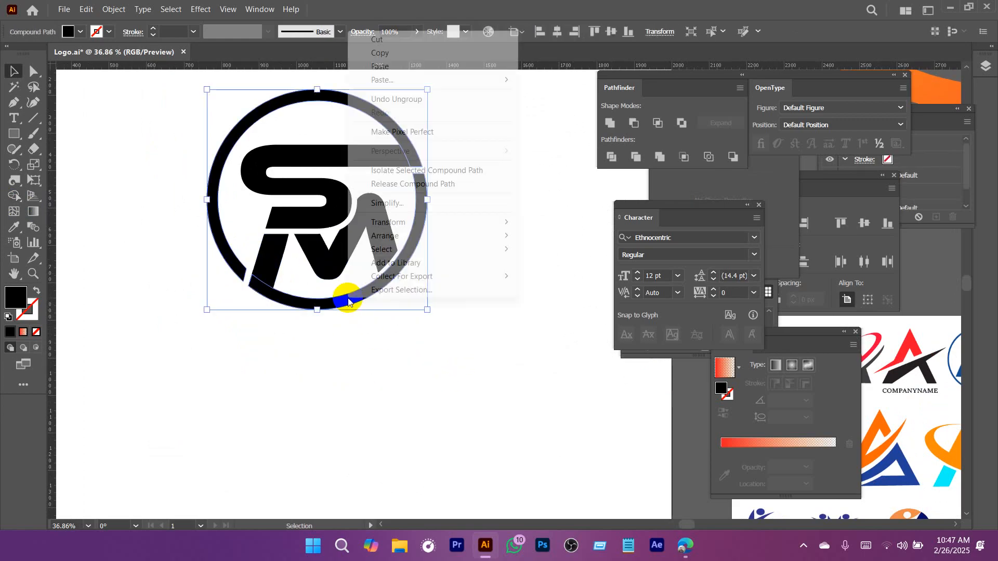
left_click(400, 207)
left_click(408, 330)
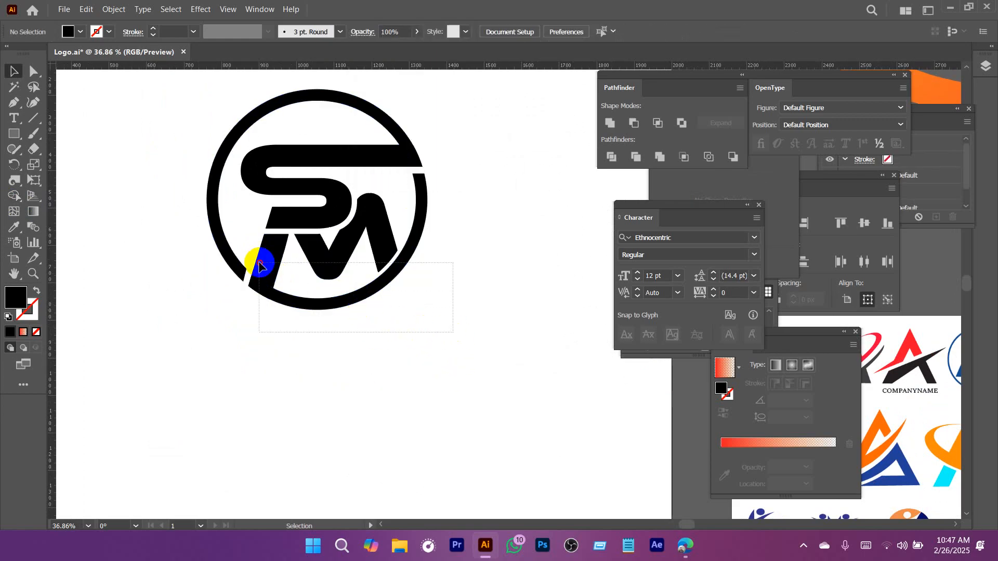
Fill the M and the lower ring arc with orange and unite them using Pathfinder.
left_click_drag(259, 266, 259, 266)
left_click(83, 33)
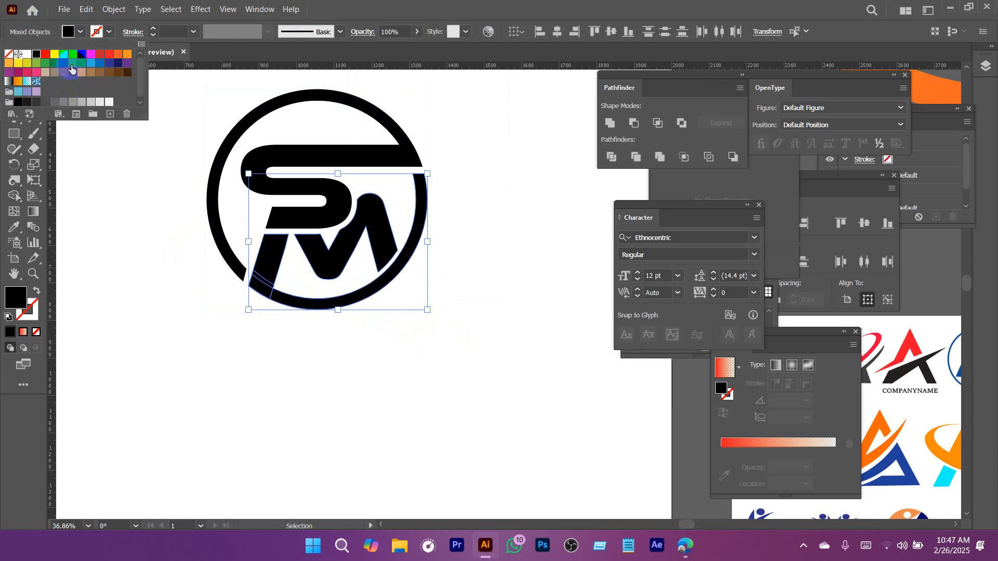
left_click(119, 54)
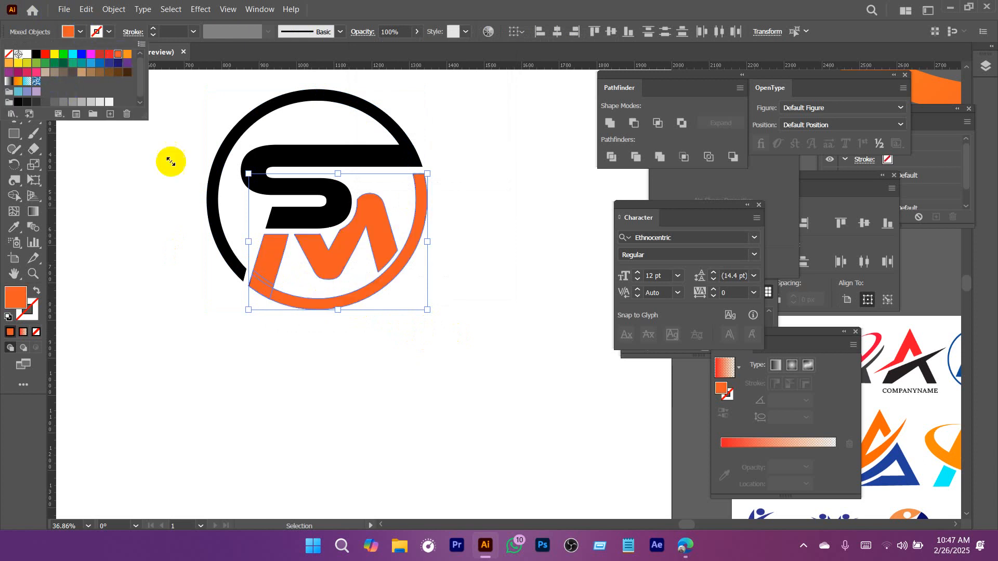
left_click(616, 126)
left_click(616, 124)
left_click(527, 230)
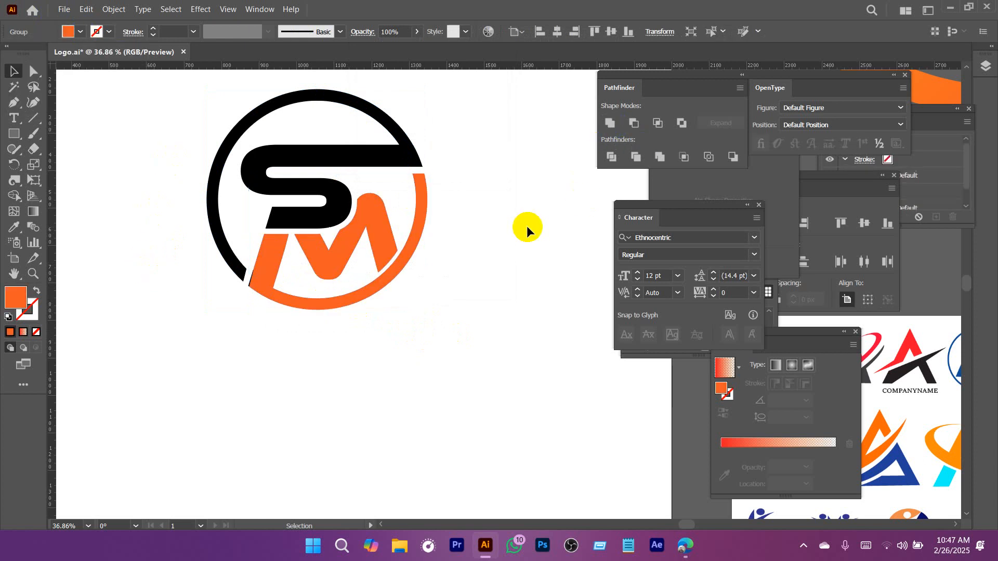
Fill the S and the upper ring arc with blue and unite them using Pathfinder.
left_click_drag(432, 162, 457, 194)
left_click_drag(467, 125, 410, 188)
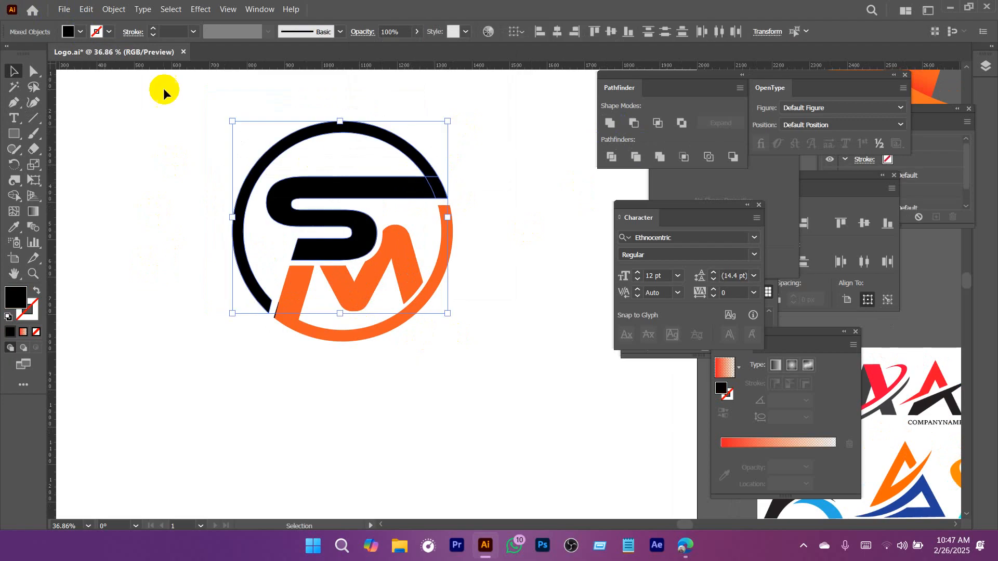
left_click(80, 33)
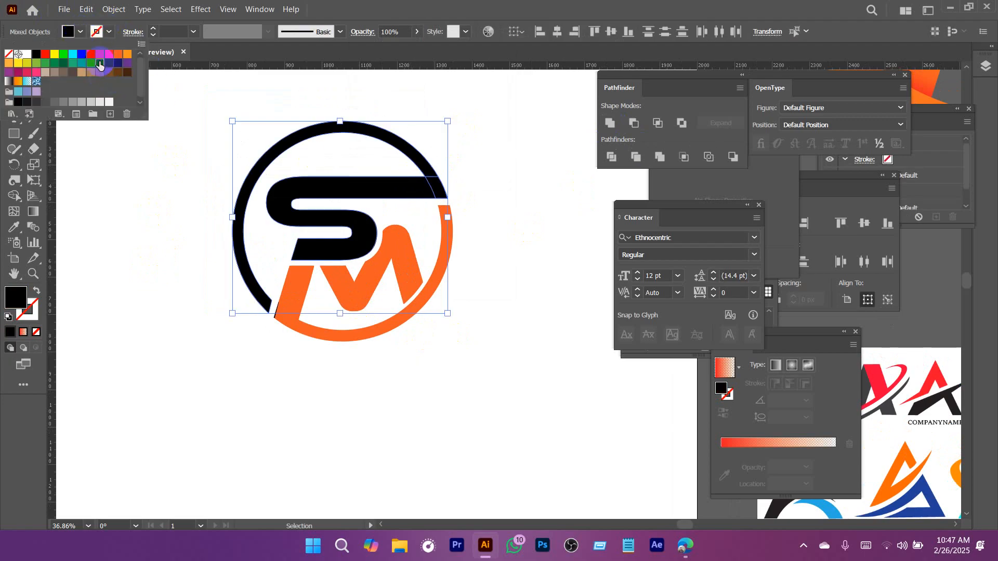
left_click(99, 64)
left_click(610, 125)
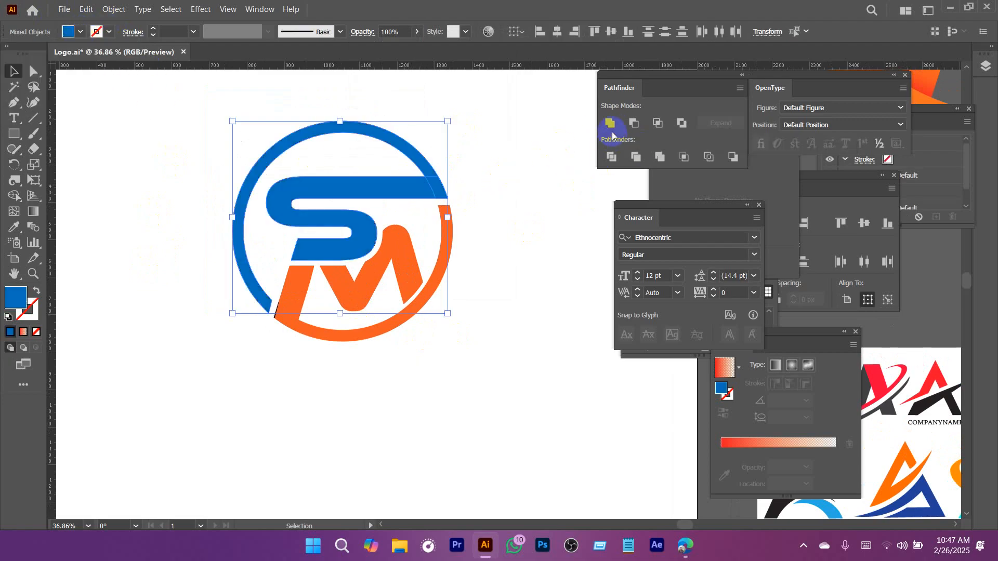
left_click(552, 264)
Delete the leftover black sliver along the outer edge of the M's slanted leg.
left_click_drag(552, 265, 426, 299)
left_click_drag(401, 261, 326, 190)
left_click_drag(326, 189, 456, 363)
key("a")
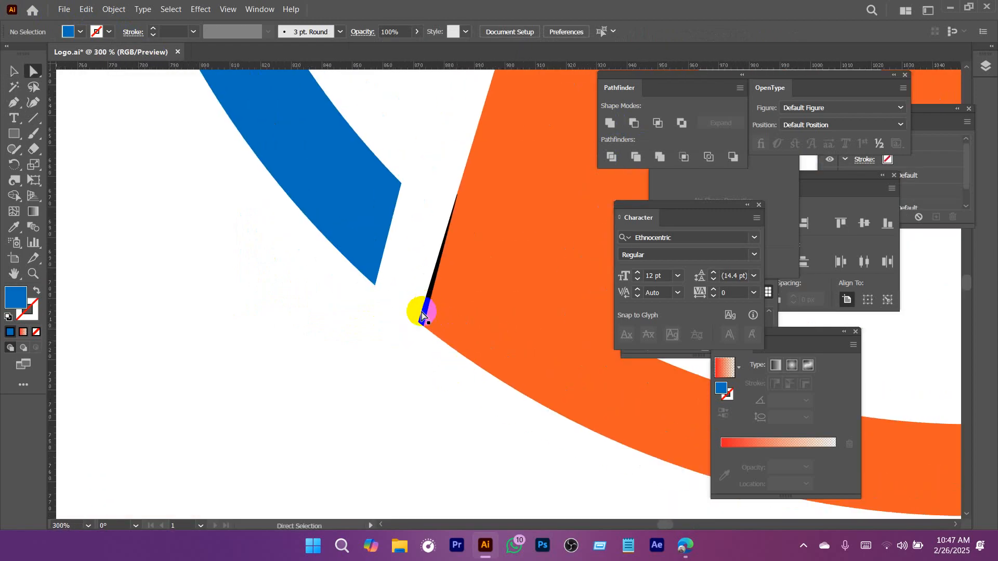
left_click(423, 317)
left_click(425, 323)
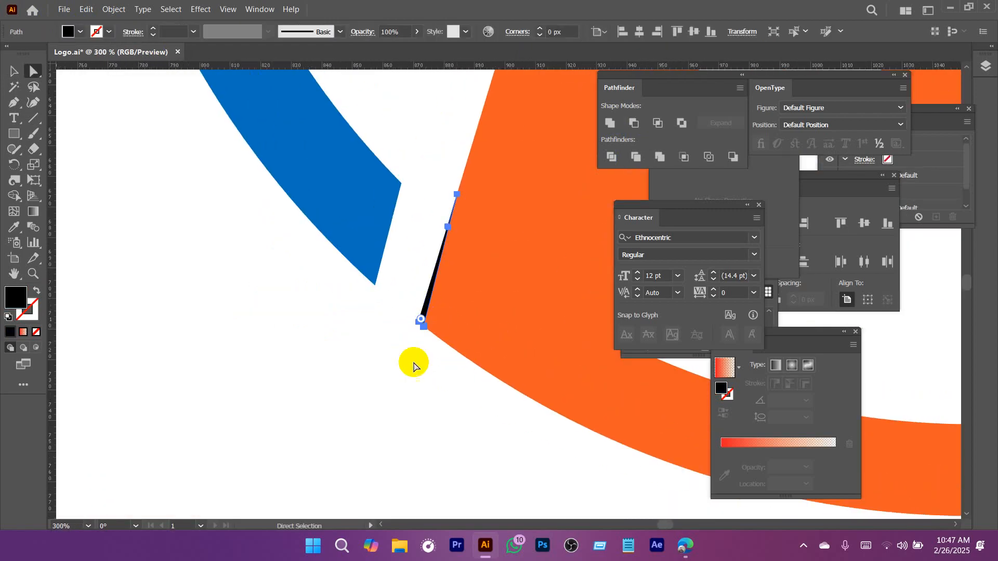
key("Delete")
Select the whole SM monogram and scale it down to about two-thirds of its size on the artboard.
left_click_drag(544, 356, 494, 370)
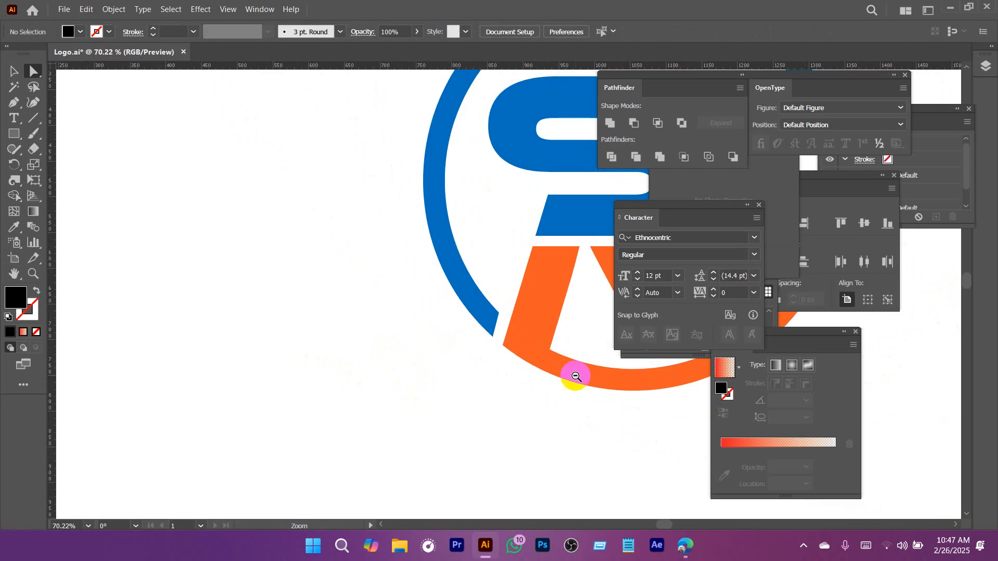
left_click_drag(566, 378, 505, 389)
left_click_drag(523, 394, 350, 272)
key("v")
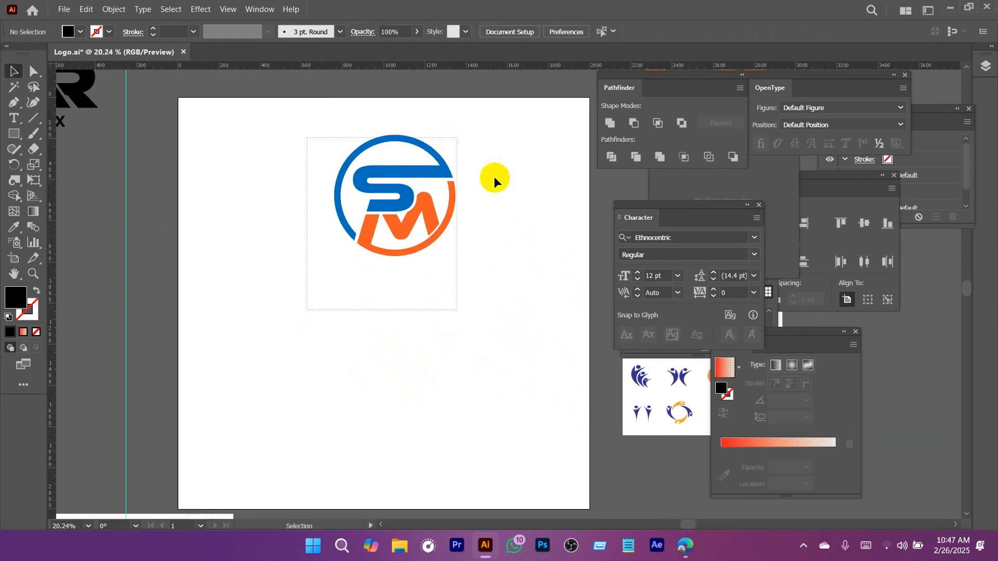
left_click_drag(307, 310, 458, 137)
scroll(502, 279, "right", 1)
left_click_drag(425, 262, 384, 222)
Add the text "COMPANY NAME" below the monogram and enlarge it to about 75 pt.
left_click_drag(271, 231, 378, 296)
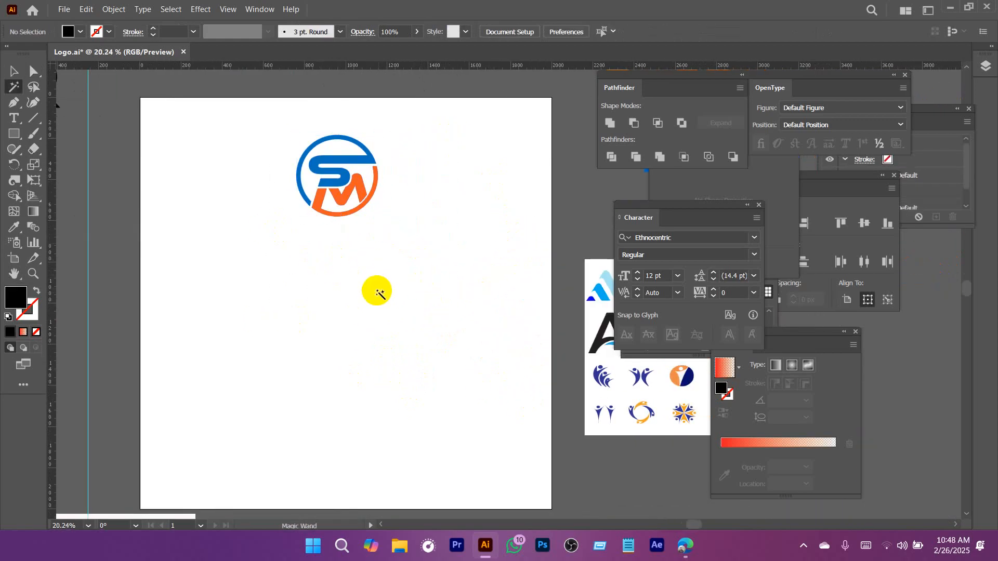
key("t")
left_click(313, 246)
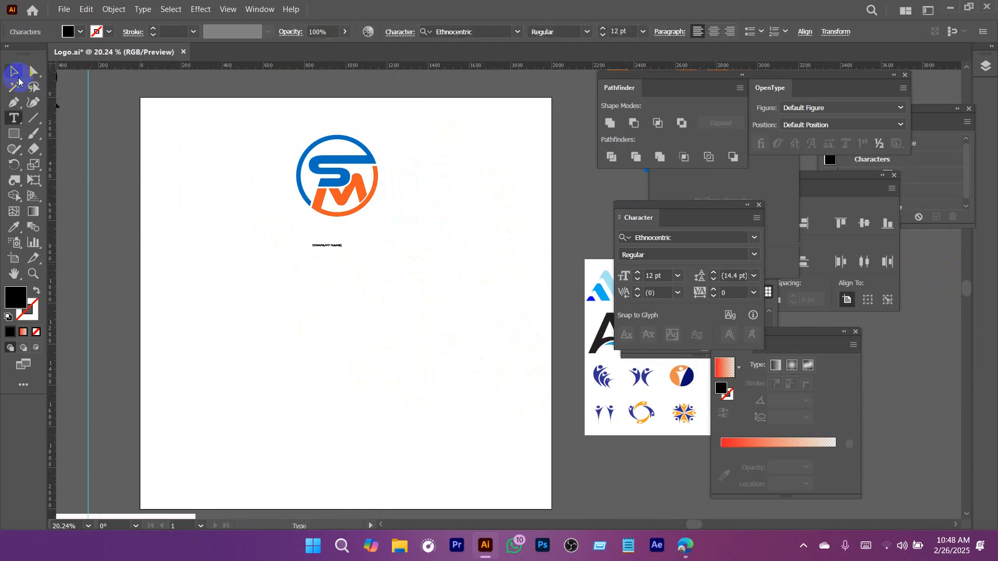
left_click(17, 77)
left_click_drag(341, 248, 492, 317)
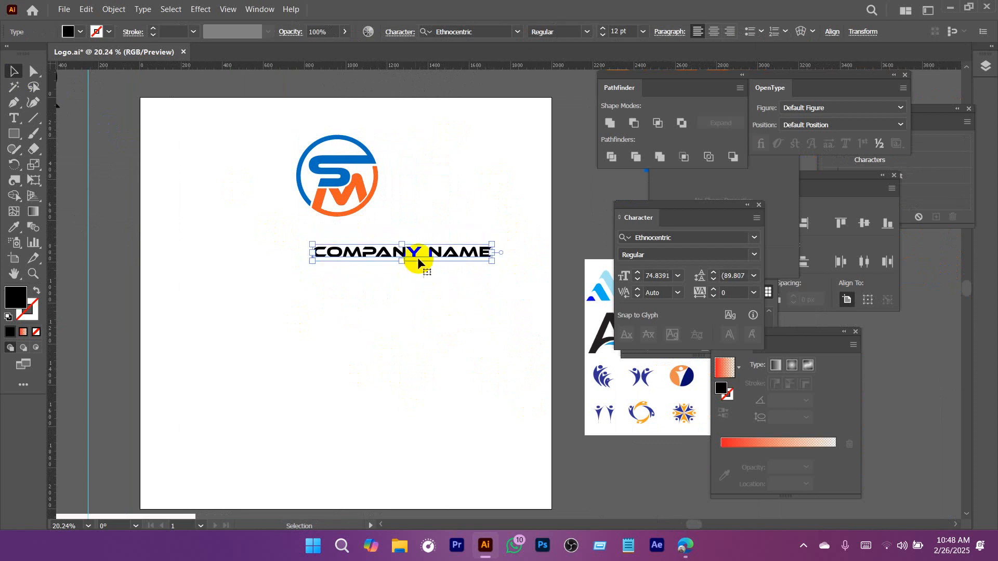
Reduce the company name to about 59 pt beneath the monogram and set its font to Montserrat Bold.
left_click_drag(417, 257, 478, 269)
left_click_drag(547, 242, 483, 238)
type("mont")
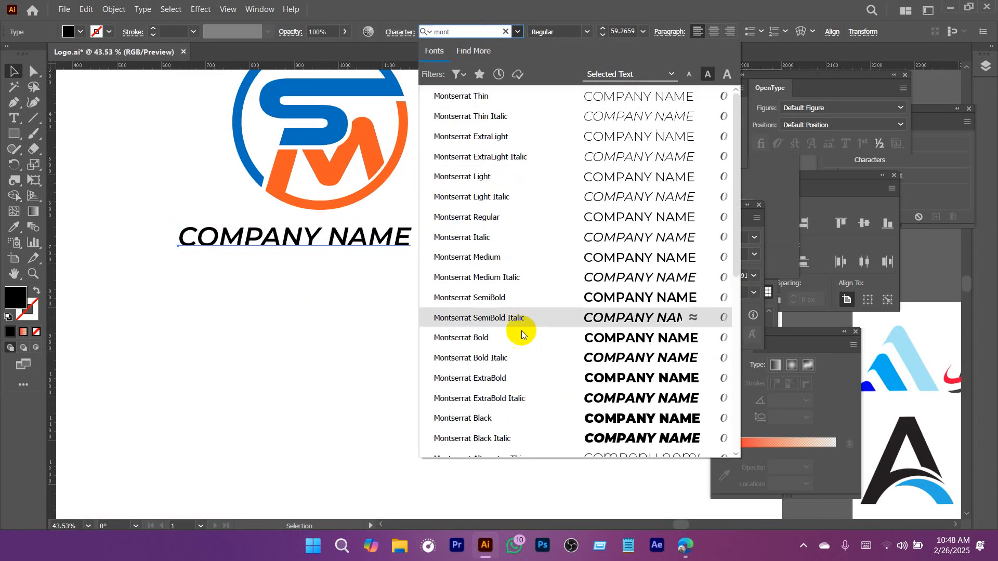
left_click(515, 336)
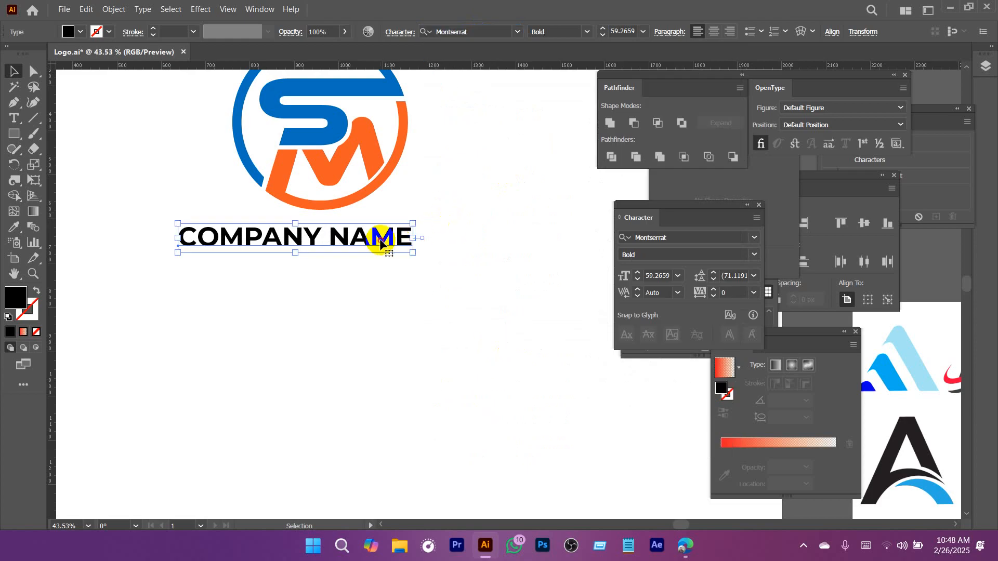
Duplicate the company name directly below itself and replace the copy's text with "Slogan Here".
left_click_drag(383, 241, 389, 275)
double_click(389, 274)
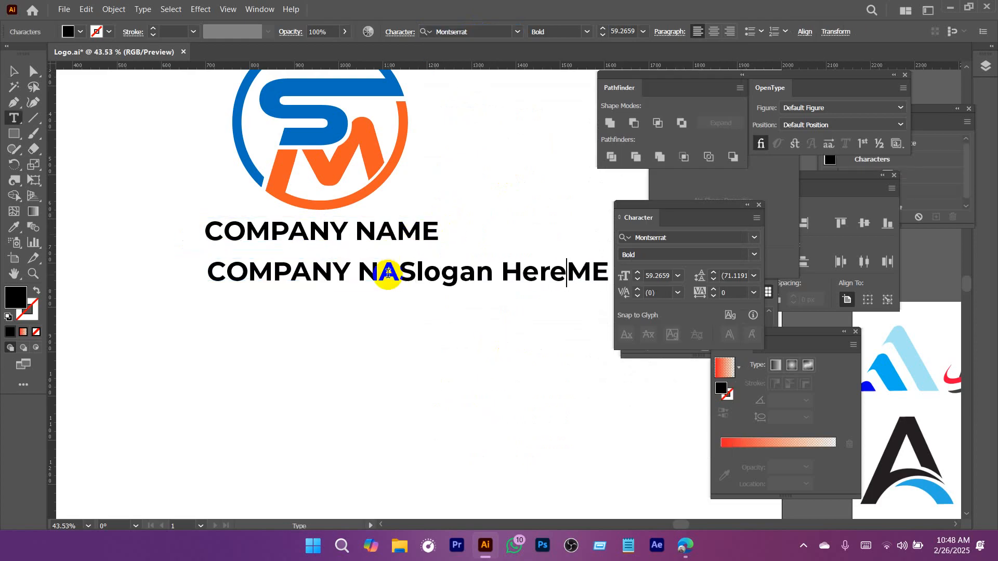
key("ctrl+a")
type("Slo")
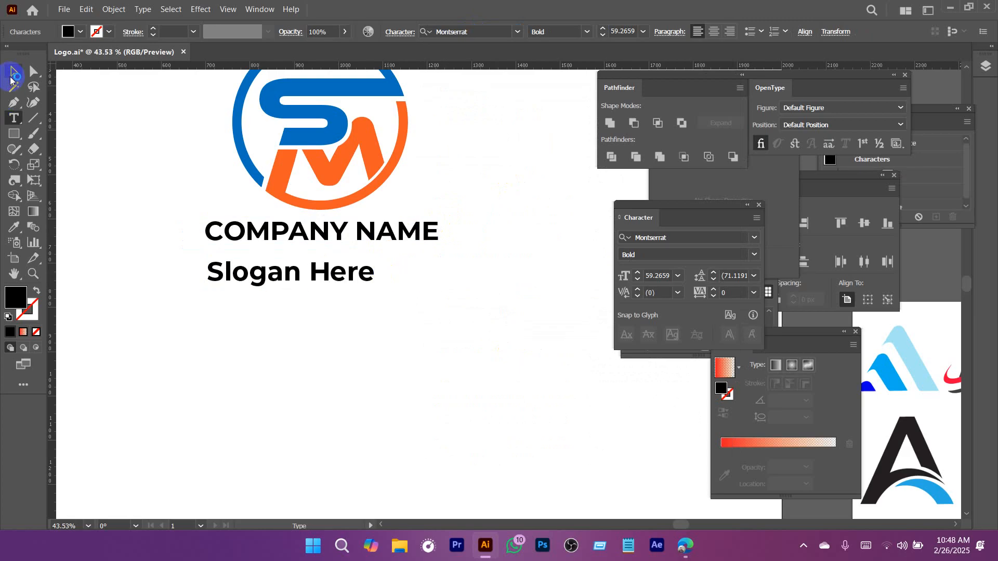
Set the slogan's tracking to 300, shrink it to about 35 pt and place it centered beneath the company name.
left_click(13, 73)
type("30")
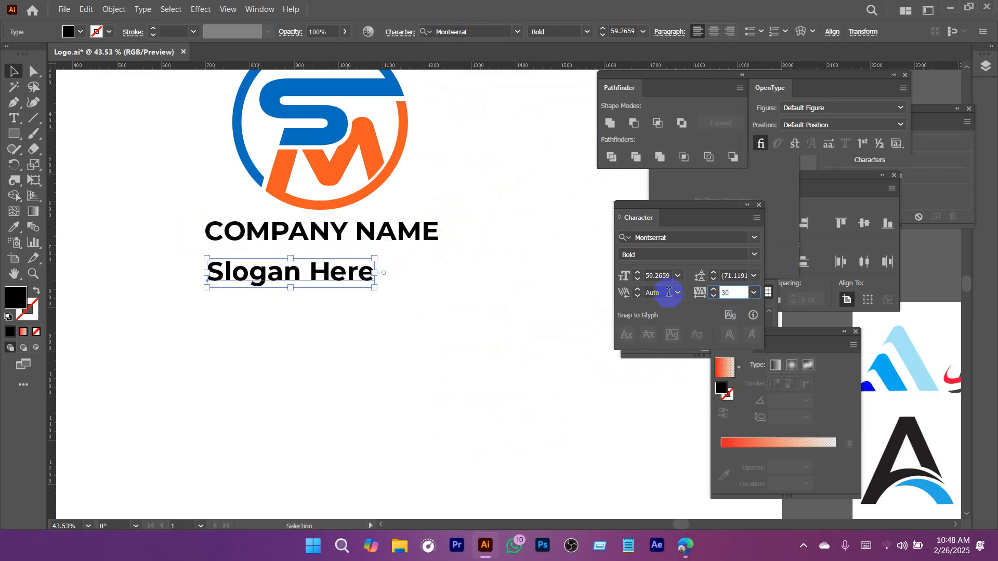
type("0")
key("Return")
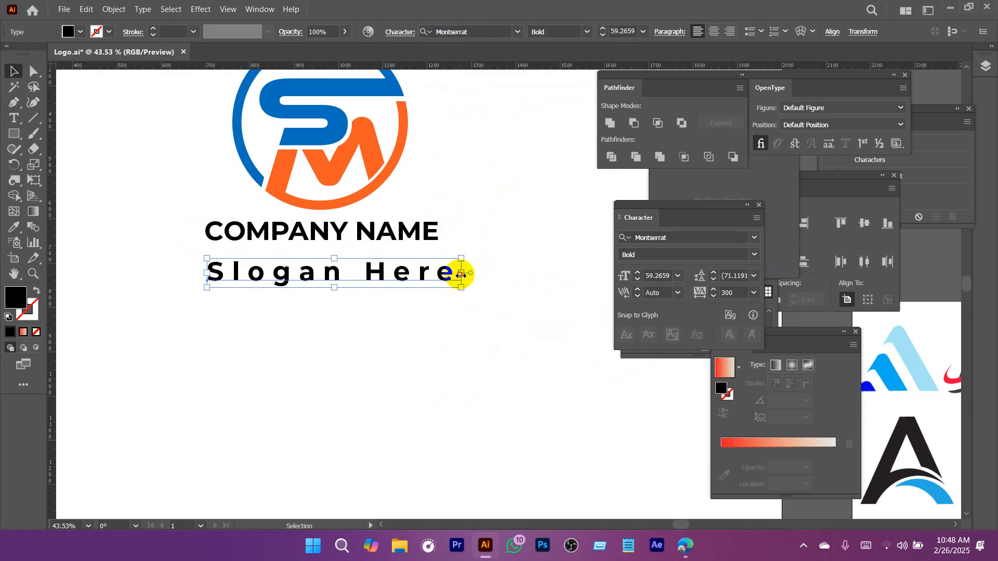
left_click_drag(461, 274, 347, 265)
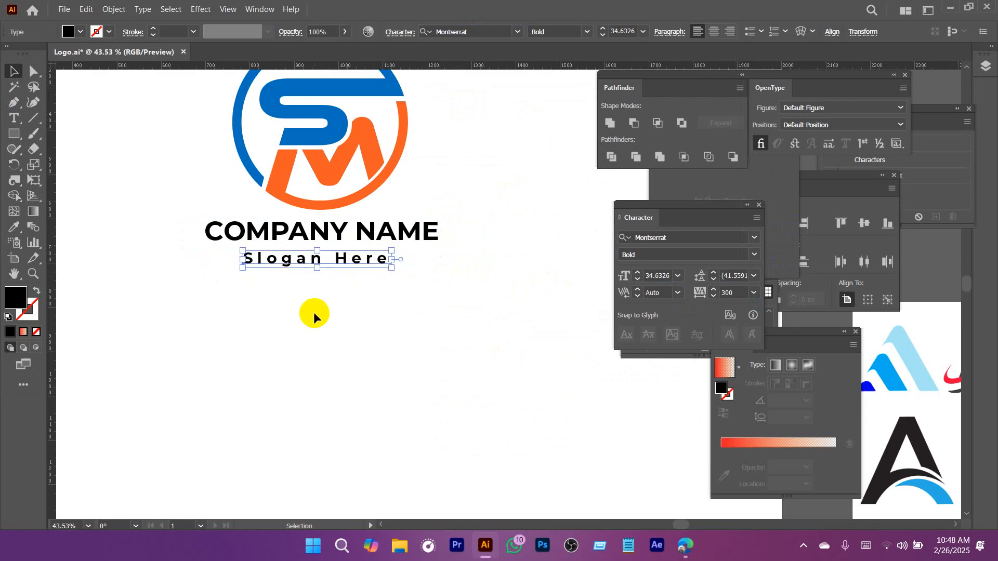
Group the monogram, company name and slogan, and center the group horizontally and vertically on the artboard.
left_click(336, 230, "shift")
left_click_drag(335, 231, 329, 255)
left_click_drag(470, 344, 340, 331)
left_click_drag(450, 207, 351, 354)
key("ctrl+g")
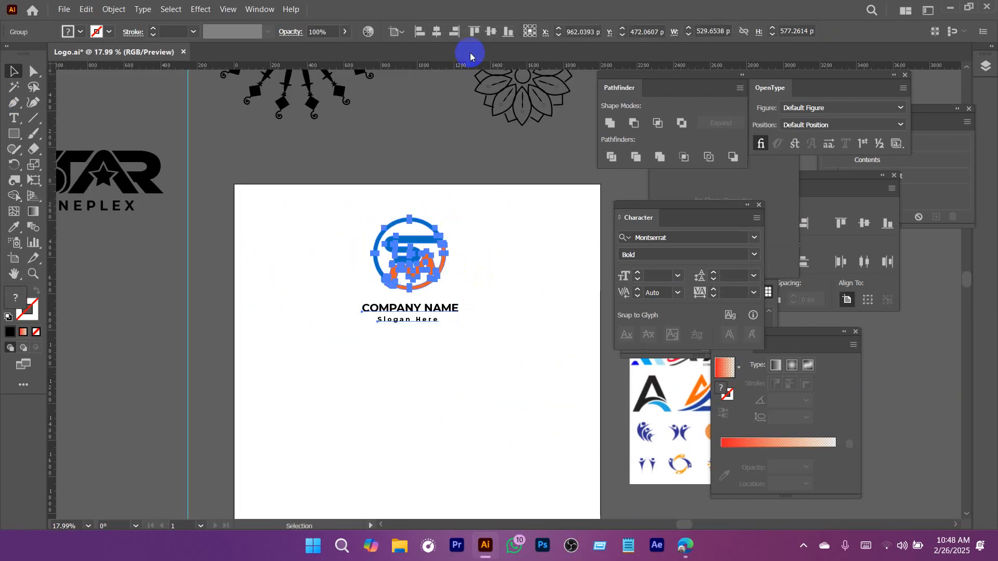
left_click(437, 31)
left_click(490, 32)
left_click(516, 395)
Place a duplicate of the complete logo group on the canvas outside the artboard, above the mandala image.
left_click_drag(516, 395, 390, 274)
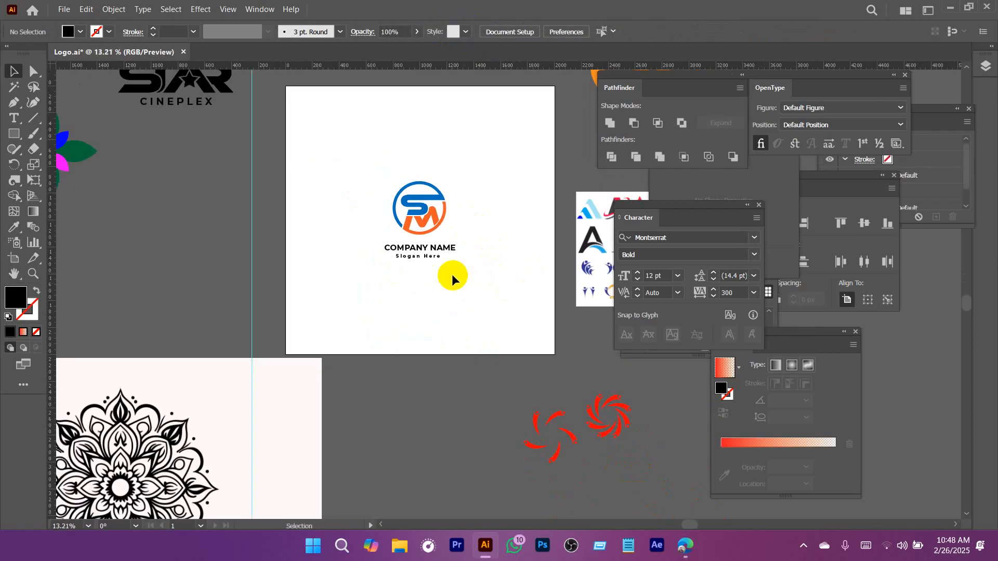
left_click_drag(466, 287, 422, 292)
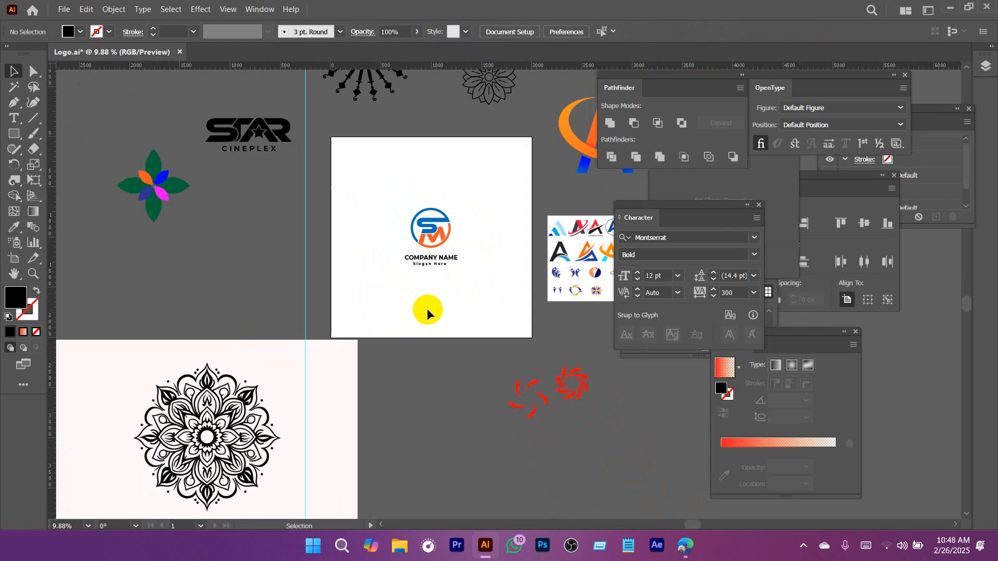
left_click_drag(412, 344, 466, 249)
left_click_drag(325, 301, 260, 331)
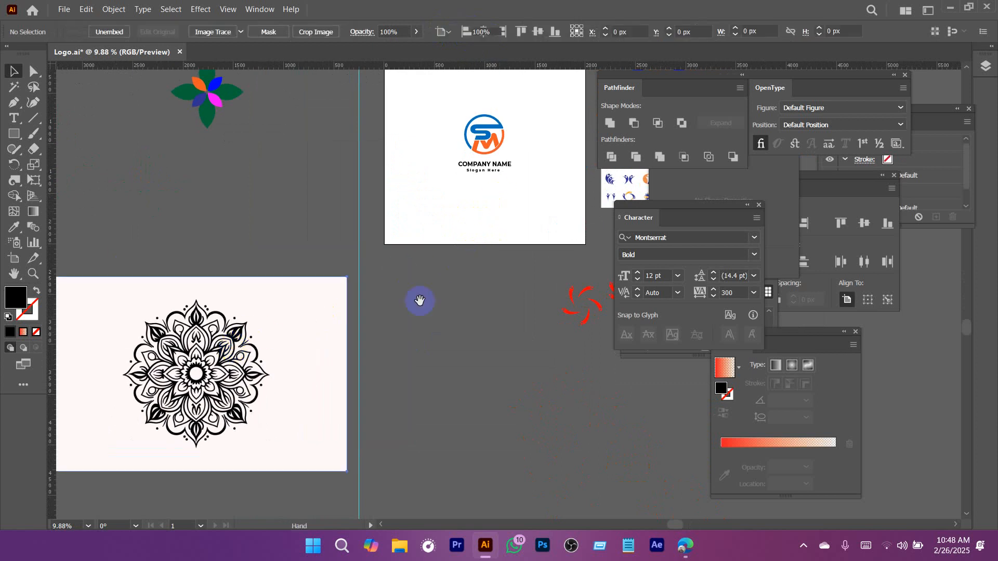
left_click_drag(478, 198, 424, 216)
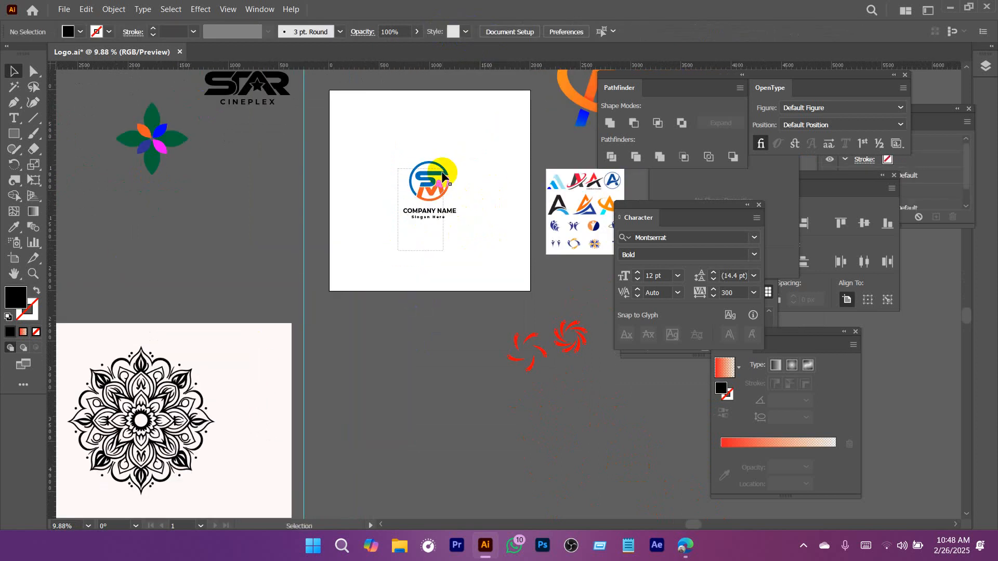
left_click_drag(442, 173, 179, 223)
Ungroup the logo on the artboard and delete its company name and slogan, keeping only the monogram.
left_click_drag(396, 201, 441, 204)
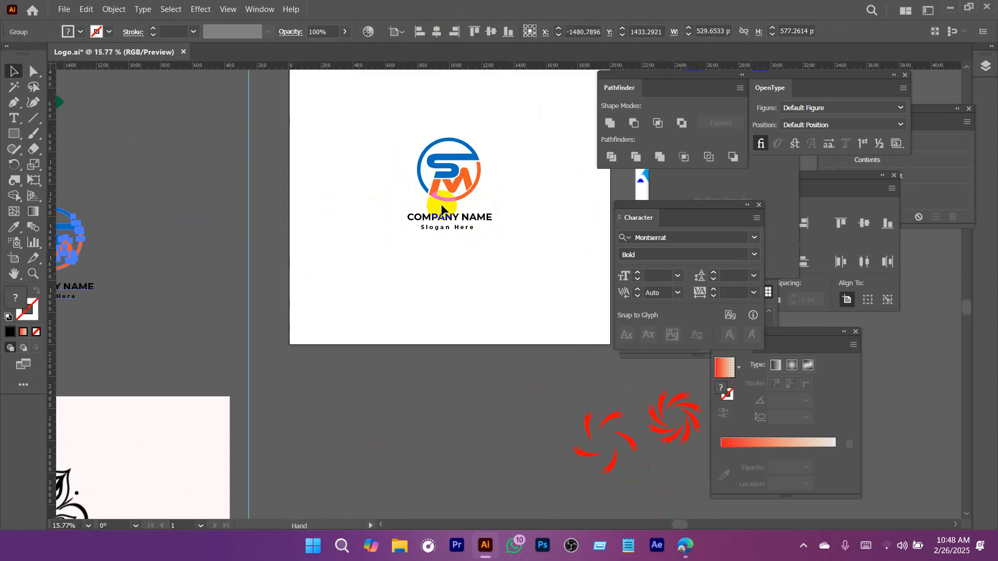
right_click(450, 173)
left_click(484, 339)
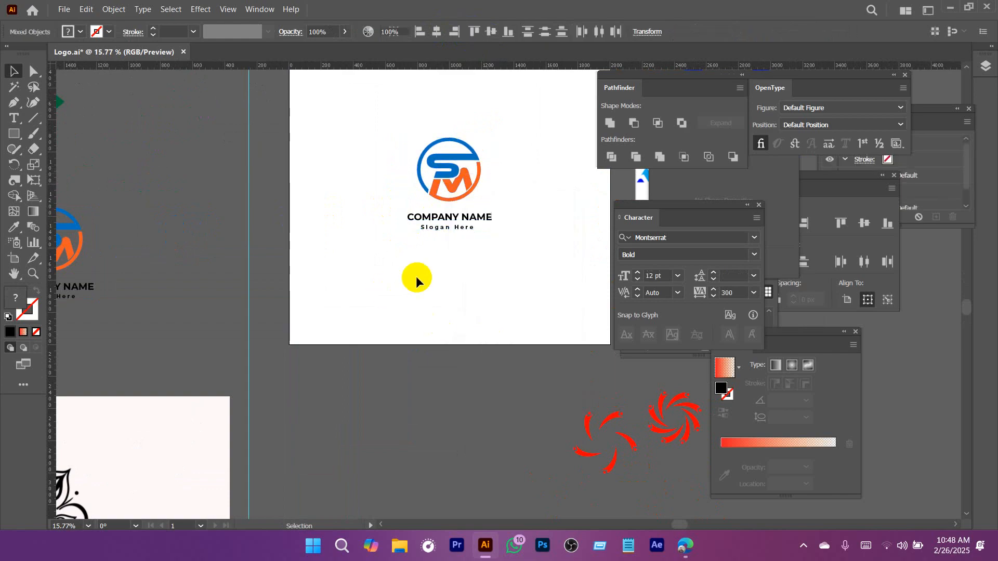
left_click_drag(416, 279, 447, 281)
key("Delete")
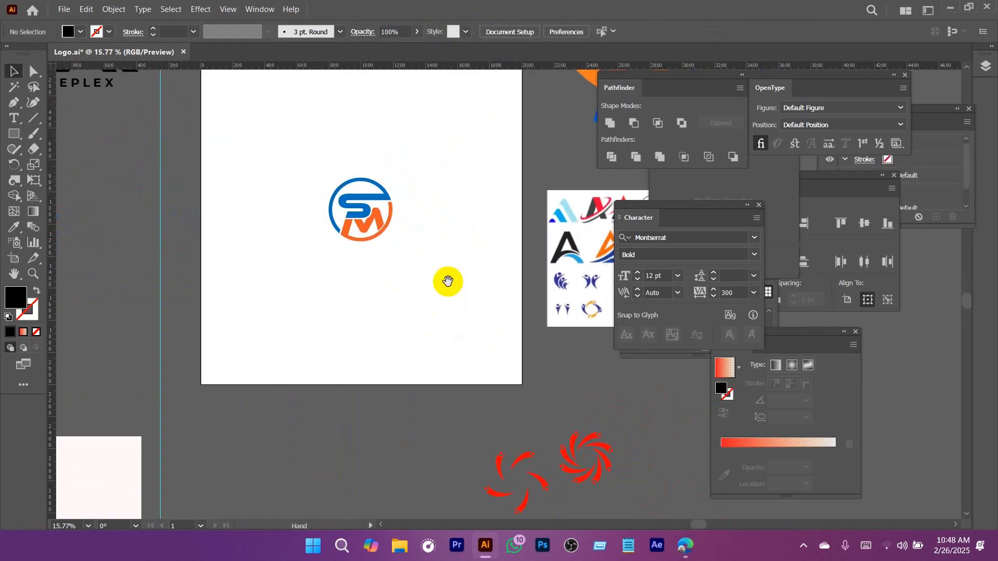
Switch to the Edge browser, search Google Images for "visiting card design" in a new tab, and look through the example cards.
left_click_drag(462, 238, 446, 256)
key("a")
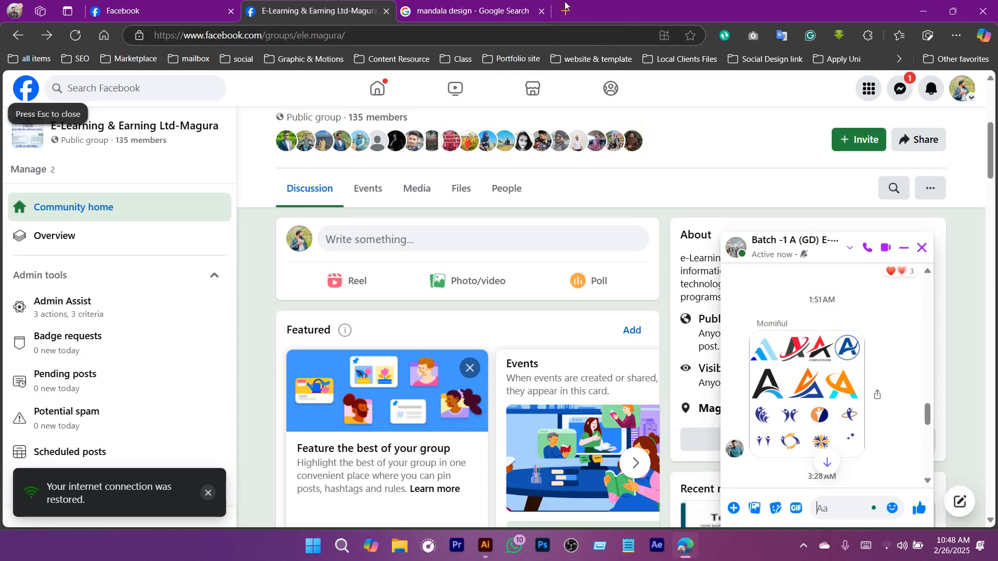
key("ctrl+t")
type("visiting card design")
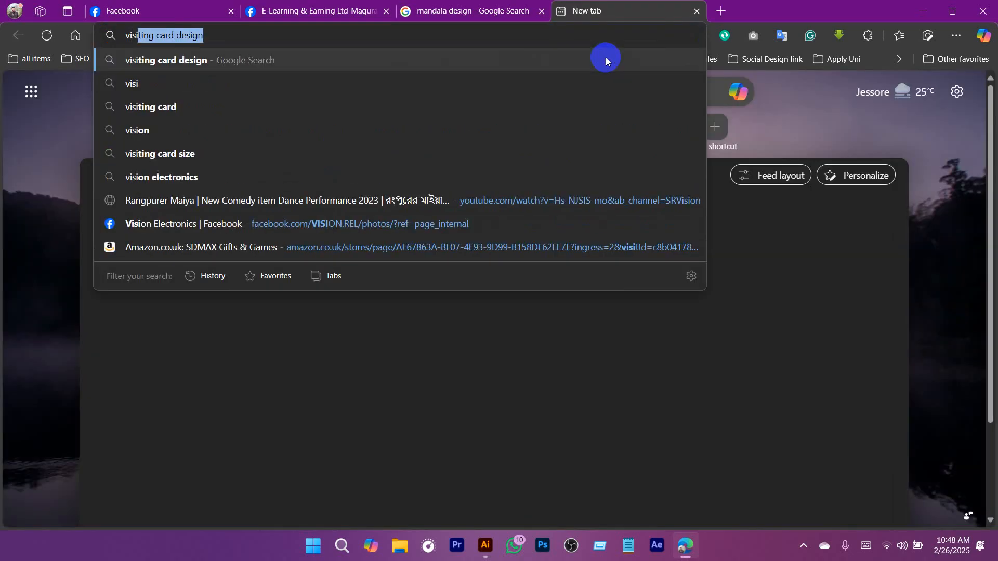
key("Return")
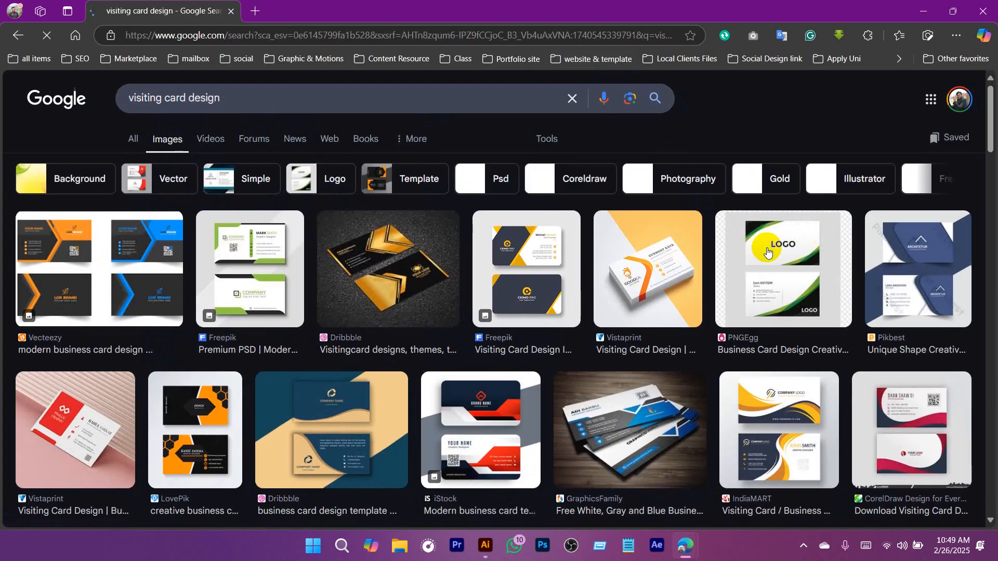
scroll(542, 279, "down", 3)
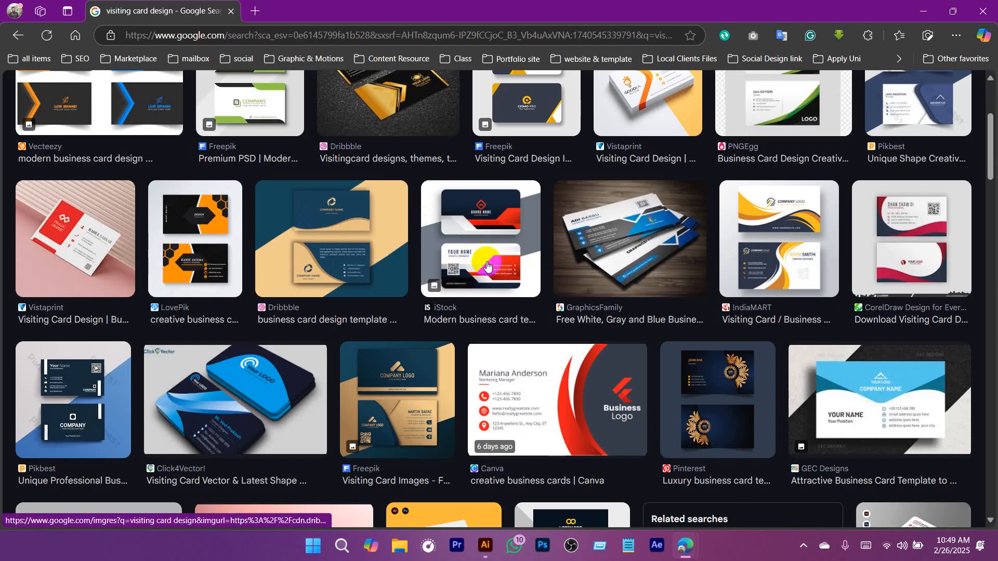
scroll(359, 317, "up", 3)
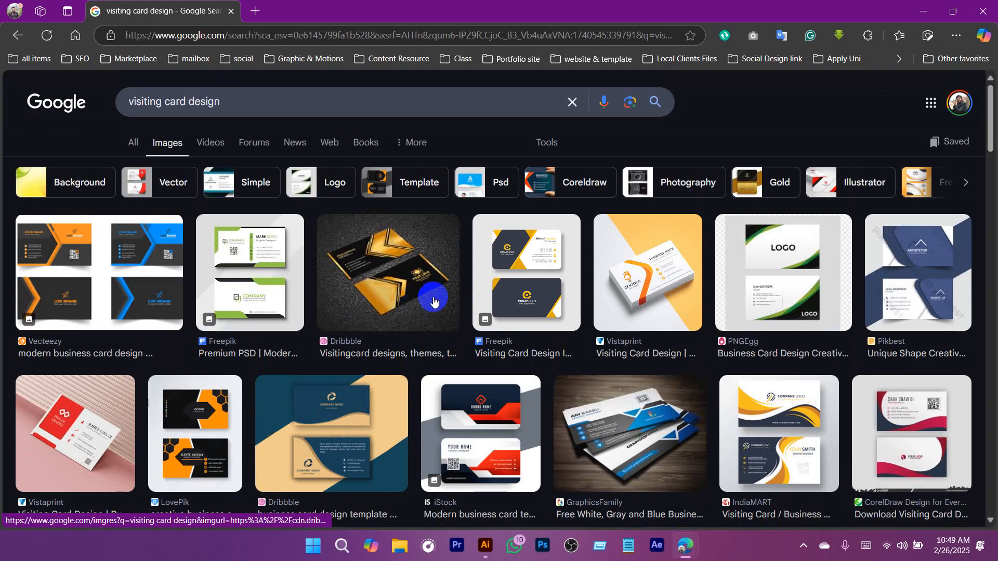
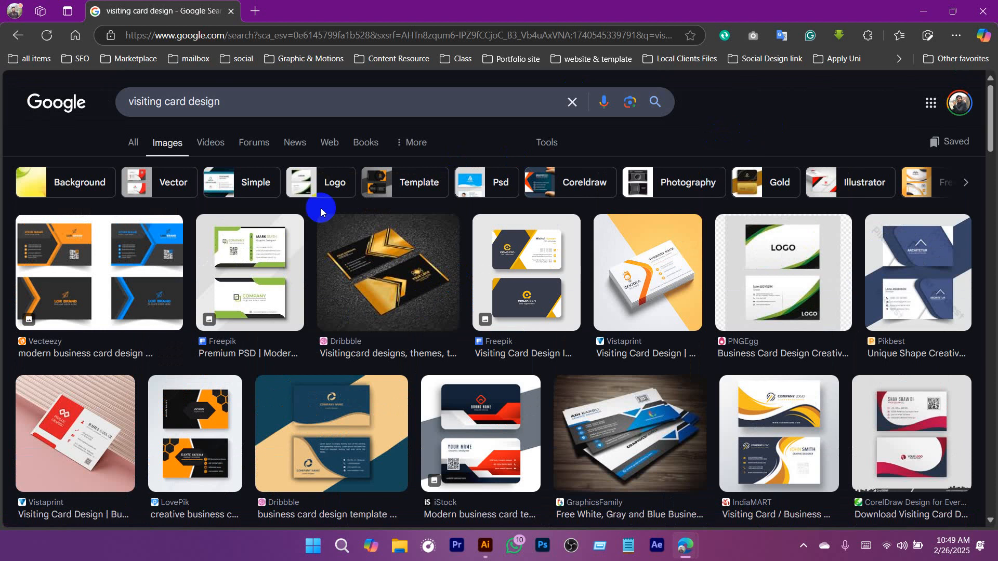
Preview the green-and-white Freepik business card from the results and open its image in a new tab.
left_click(263, 245)
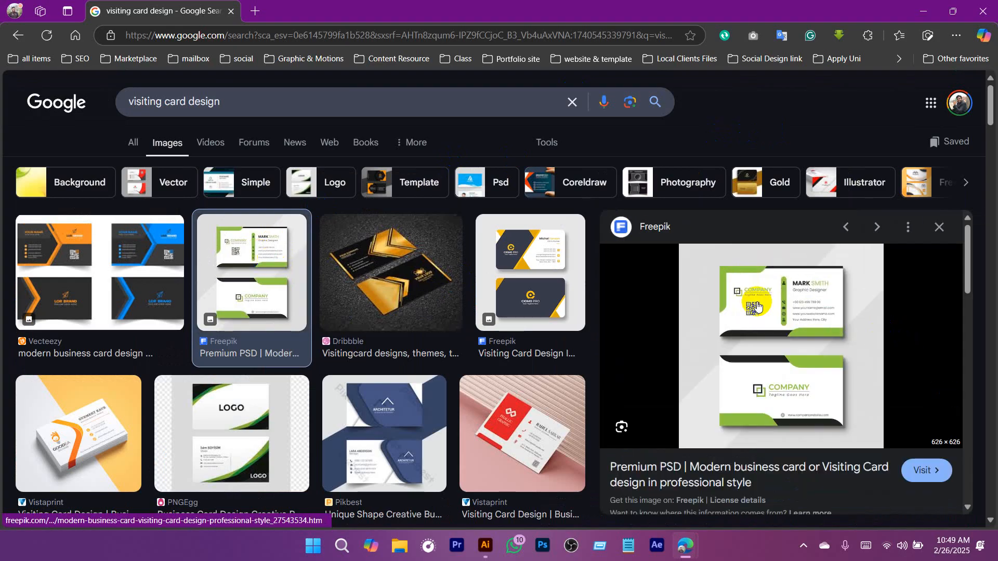
scroll(757, 305, "down", 5)
scroll(757, 299, "up", 5)
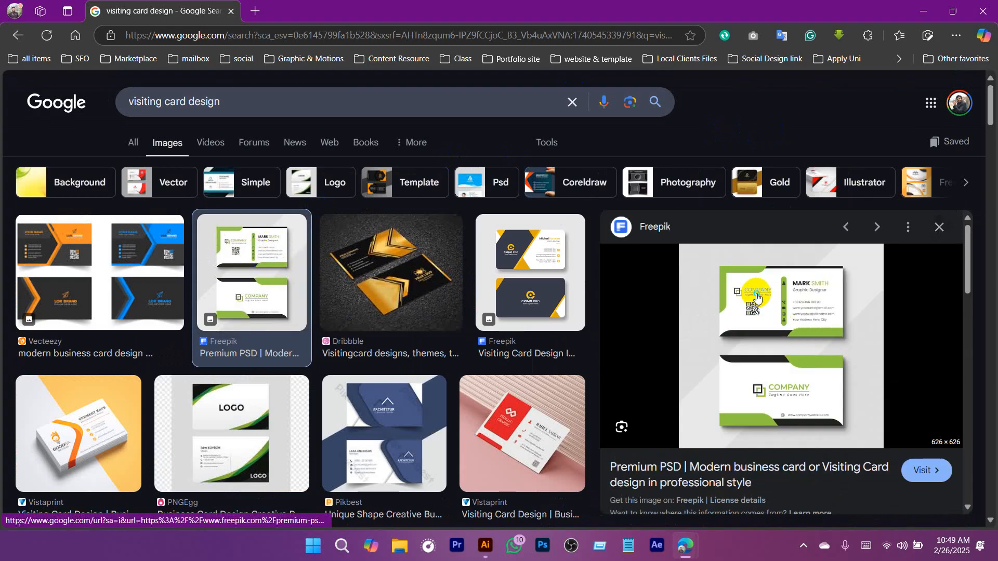
right_click(756, 296)
left_click(545, 250)
key("ctrl+Tab")
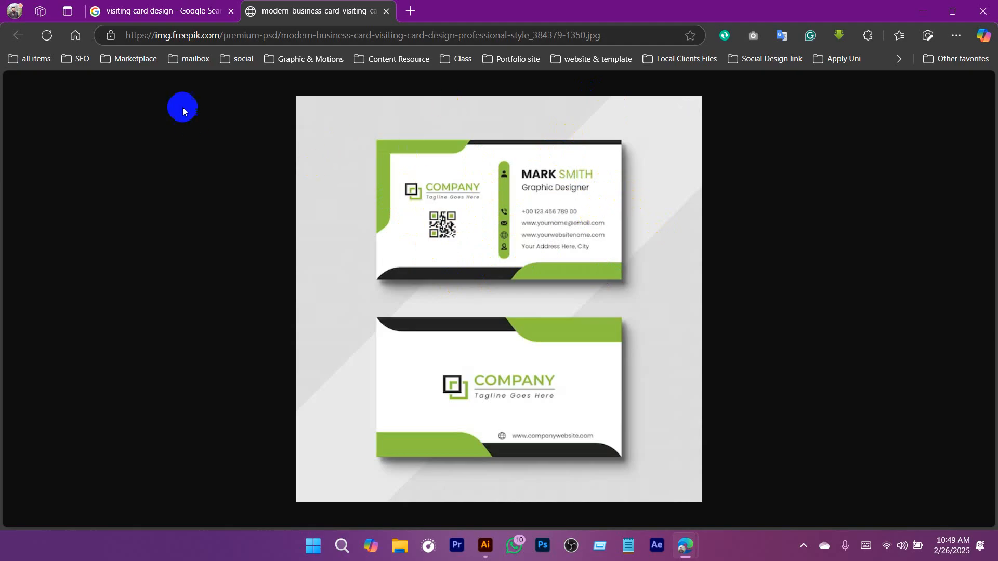
Look through more visiting card results, previewing the red Vistaprint card and the CorelDraw Design card and comparing them with the Freepik image.
left_click(170, 11)
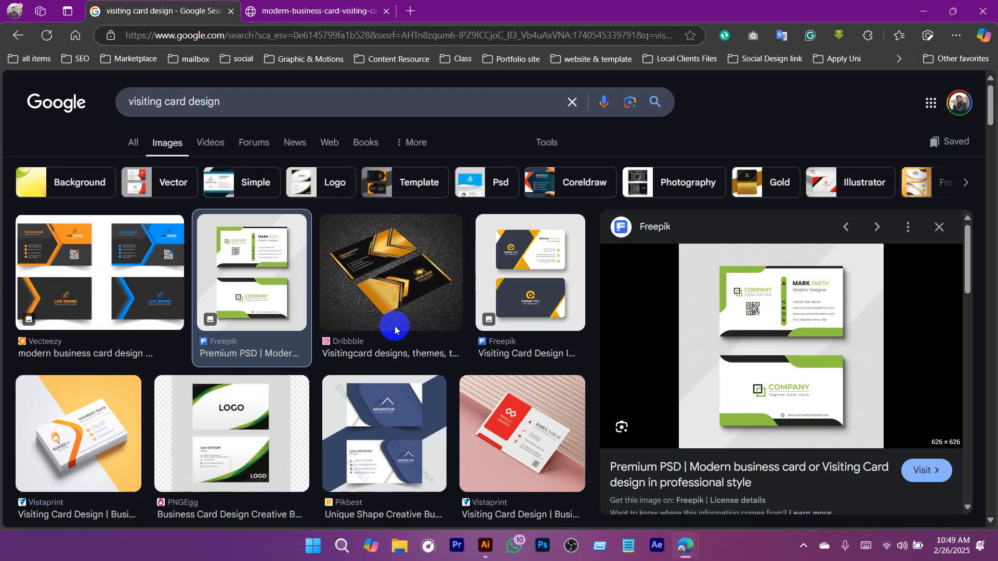
scroll(452, 329, "down", 3)
left_click(538, 270)
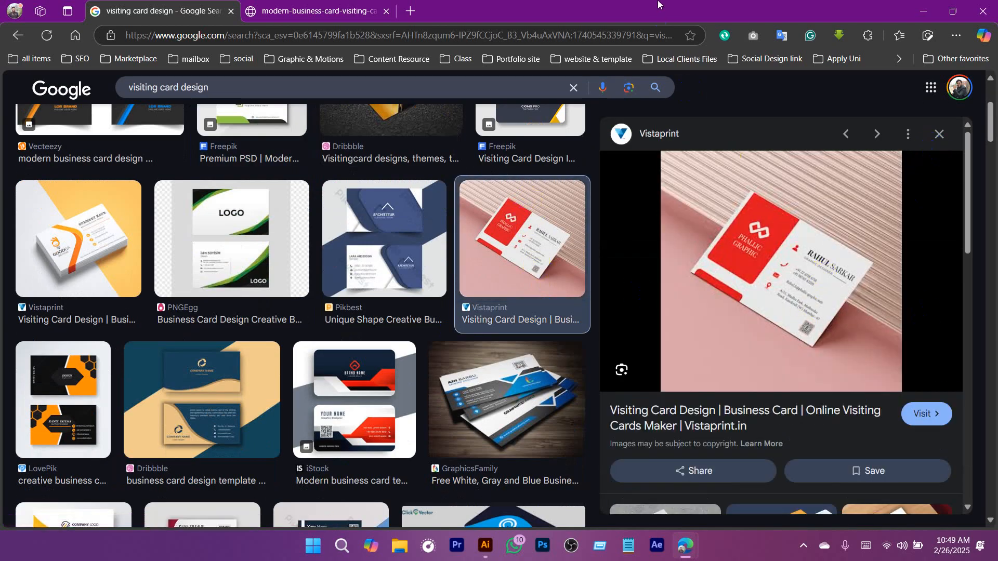
scroll(423, 271, "down", 6)
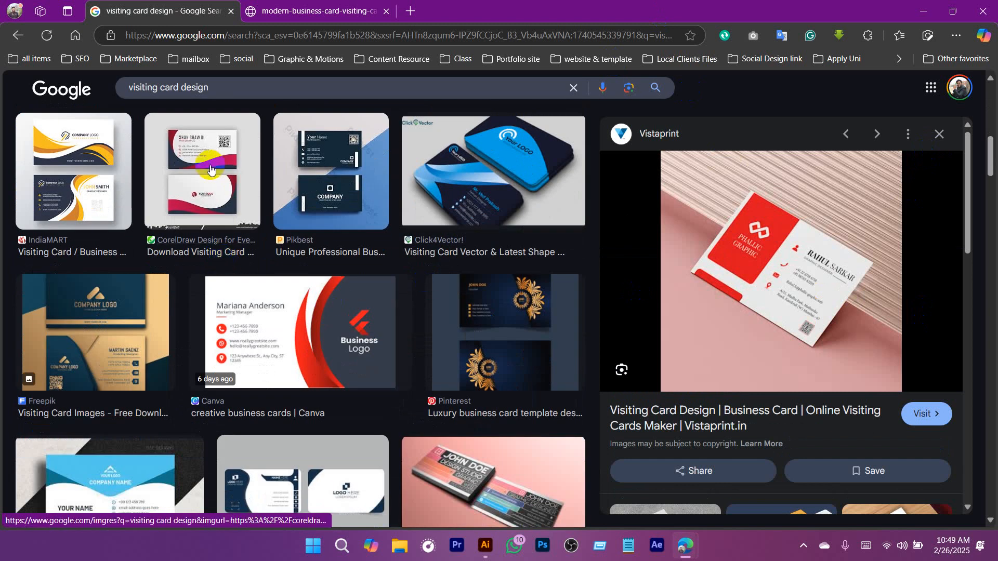
left_click(250, 193)
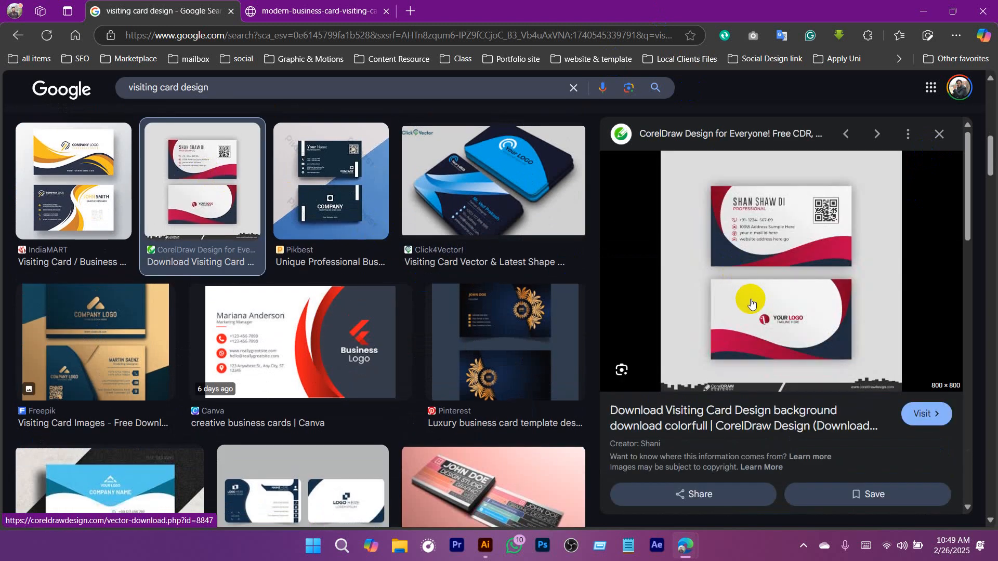
left_click(292, 11)
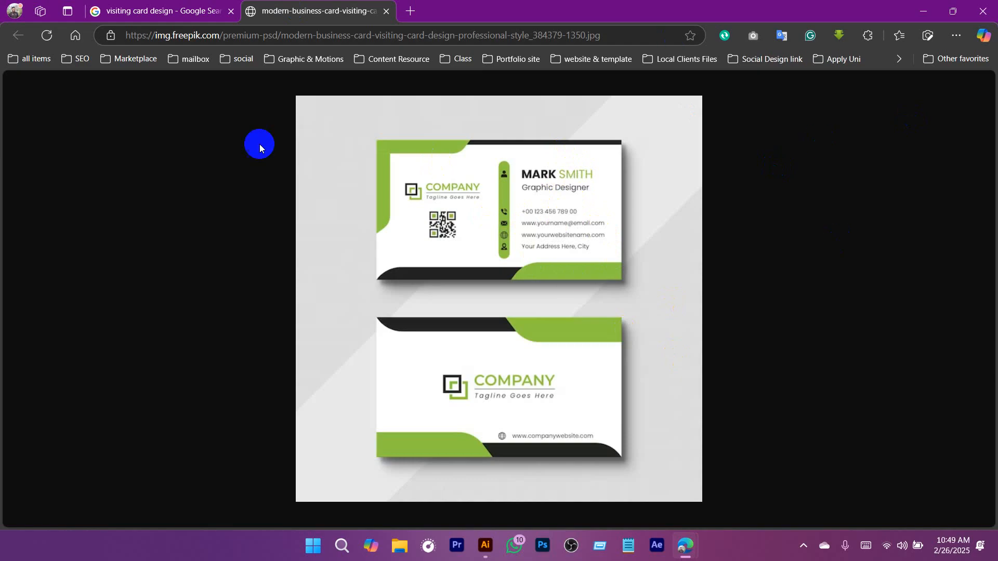
left_click(154, 10)
scroll(467, 282, "down", 5)
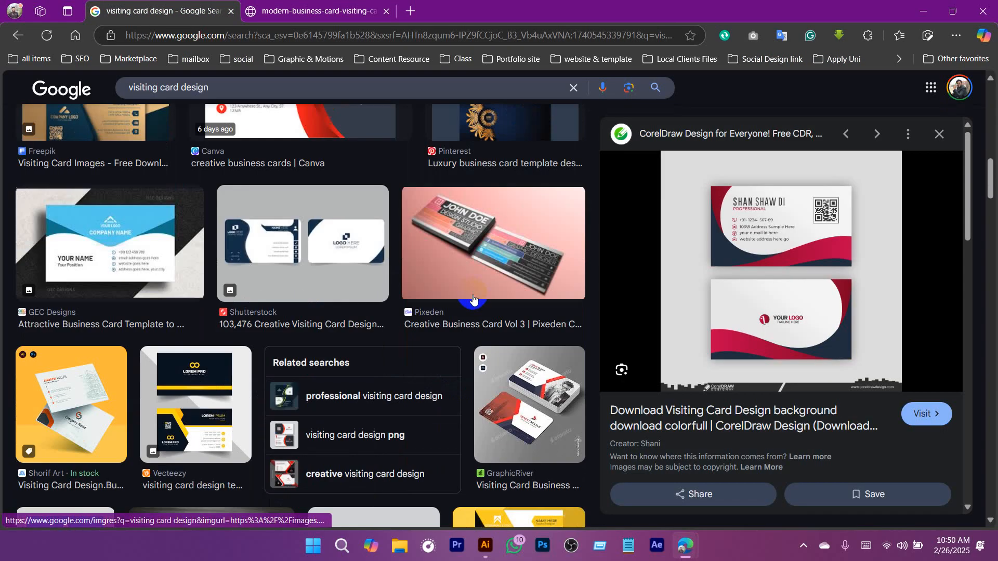
scroll(426, 369, "down", 10)
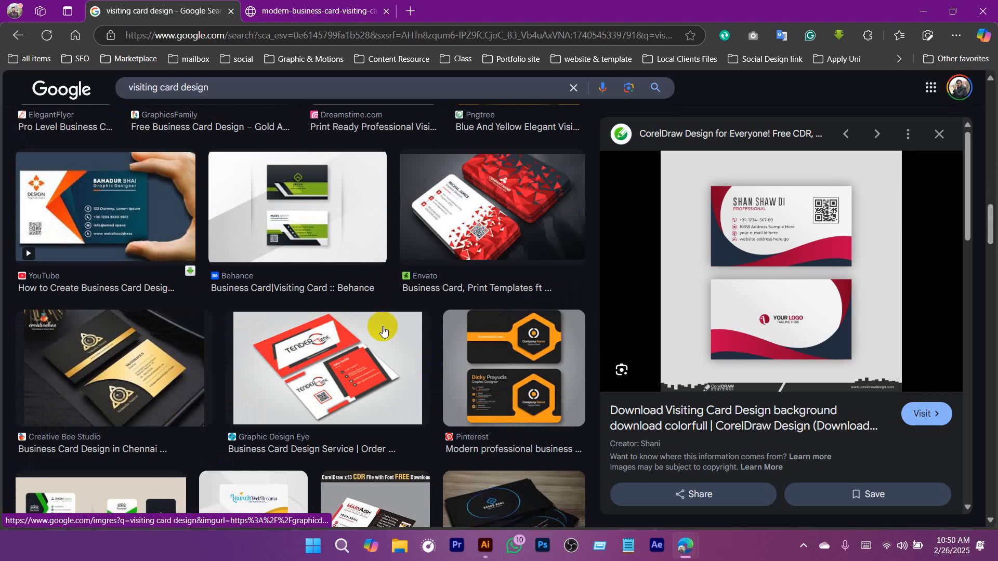
Copy the image of the black-and-green Behance business card and paste it into Logo.ai in Illustrator.
left_click(271, 203)
right_click(817, 209)
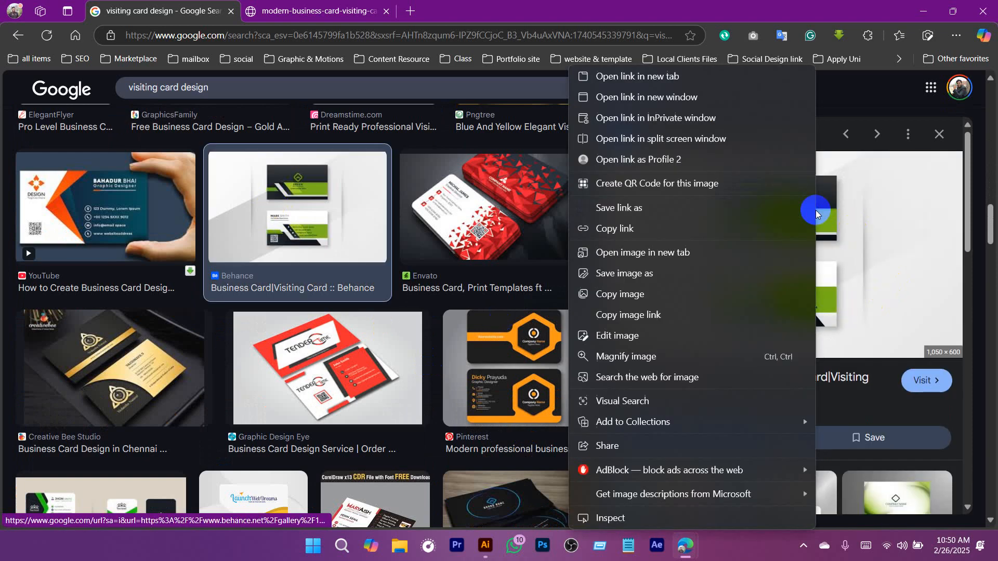
left_click(618, 292)
left_click(487, 547)
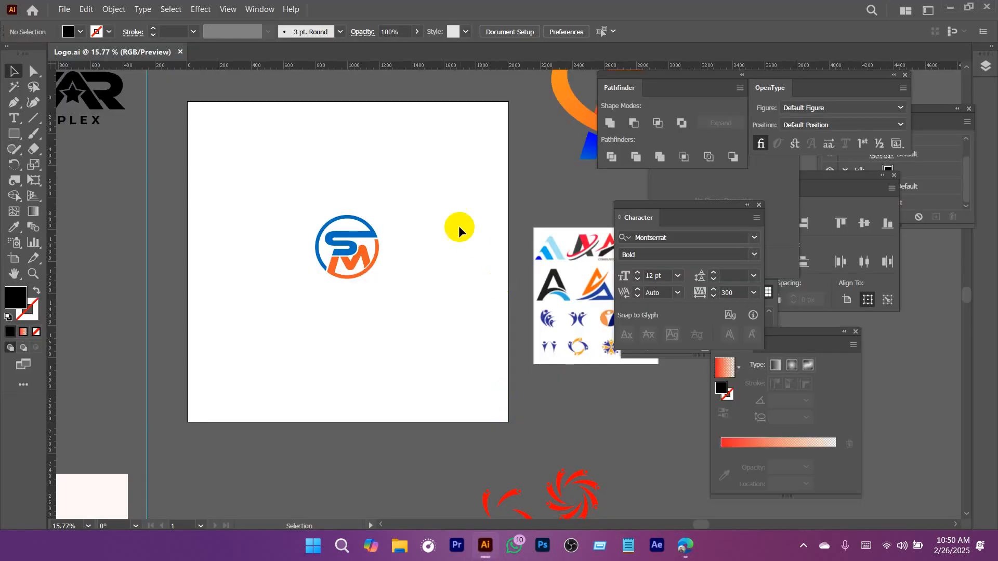
key("ctrl+v")
Move the pasted card image to just below the monogram, overlapping the artboard's lower part, and leave nothing selected.
scroll(441, 283, "down", 2)
left_click_drag(487, 291, 588, 338)
left_click_drag(494, 319, 394, 296)
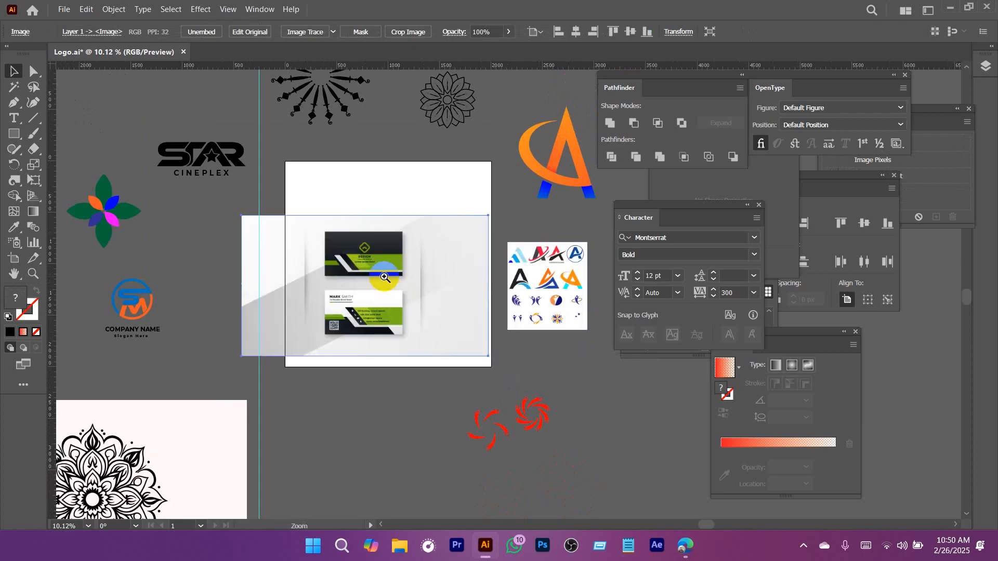
scroll(388, 278, "up", 2)
left_click_drag(439, 334, 444, 436)
left_click(400, 267)
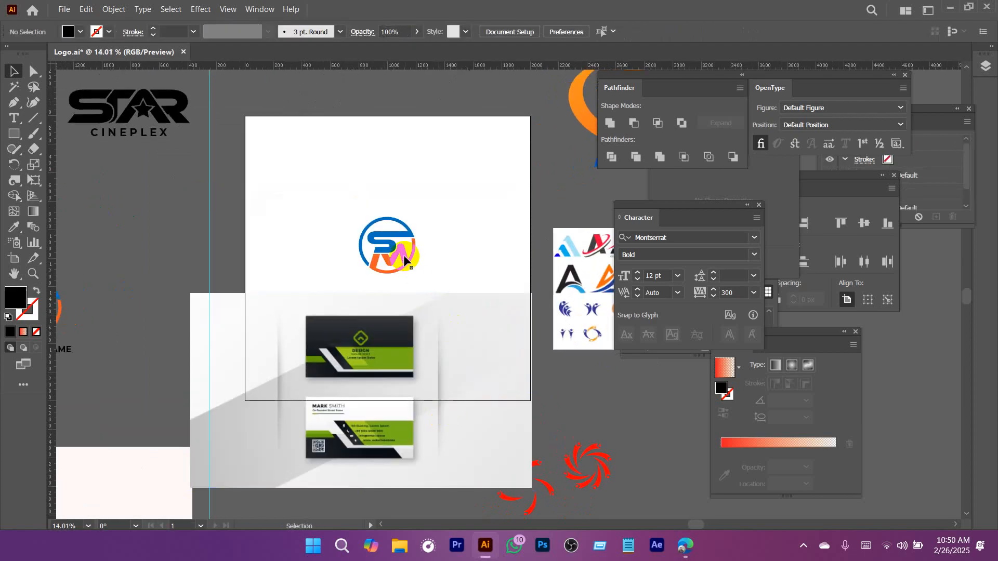
left_click_drag(339, 203, 434, 269)
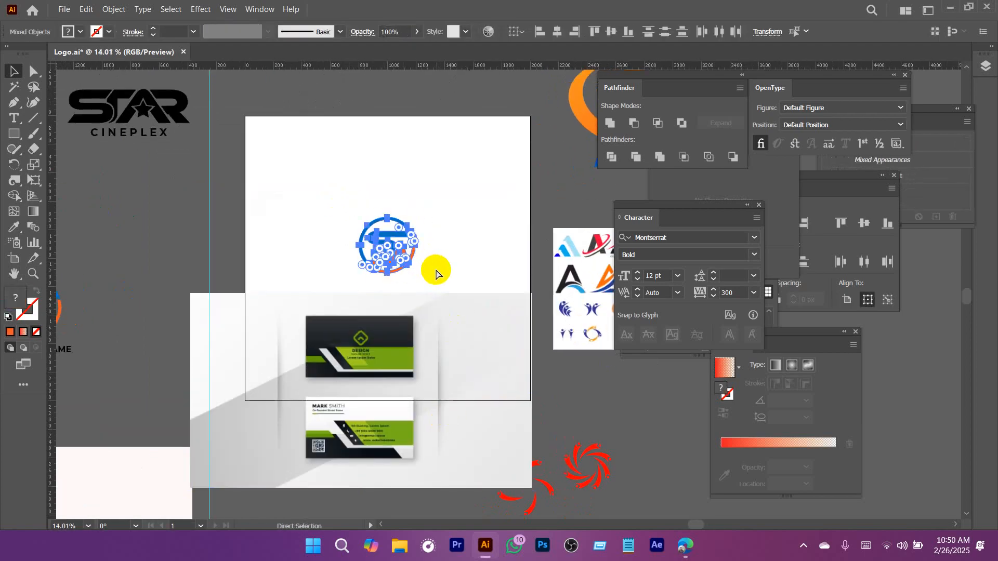
left_click(386, 168)
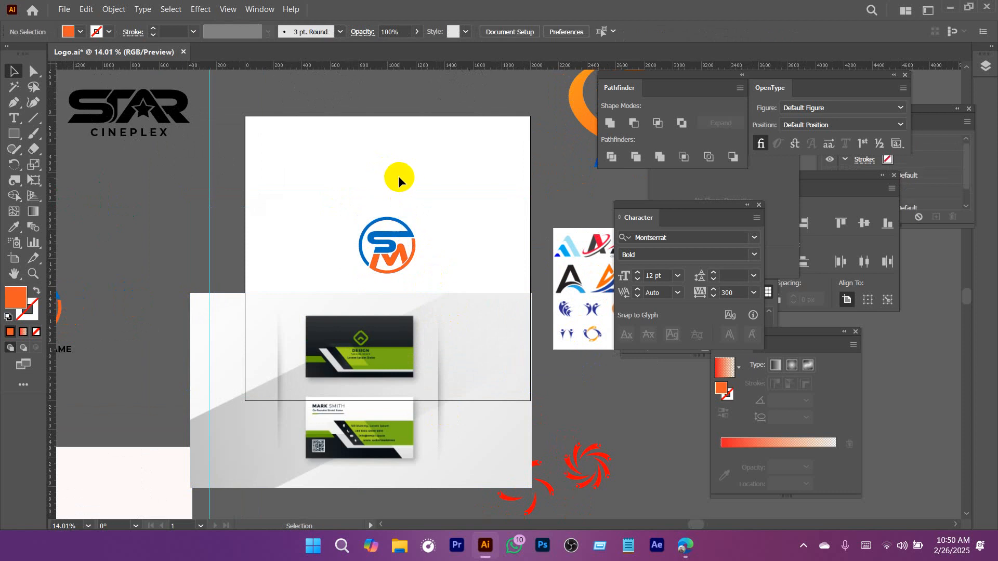
Open the settings for a new document and reposition the dialog.
left_click(64, 10)
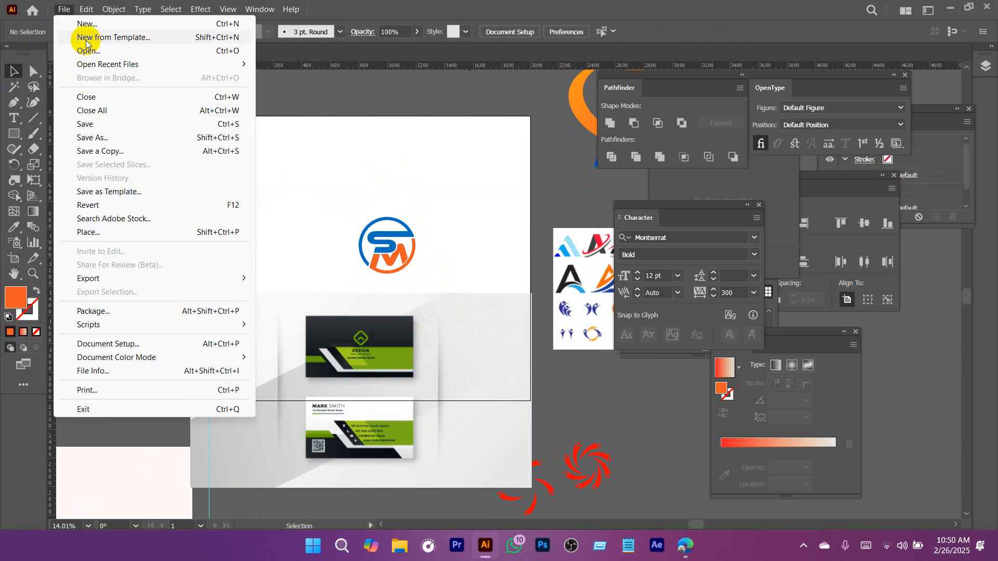
left_click(86, 24)
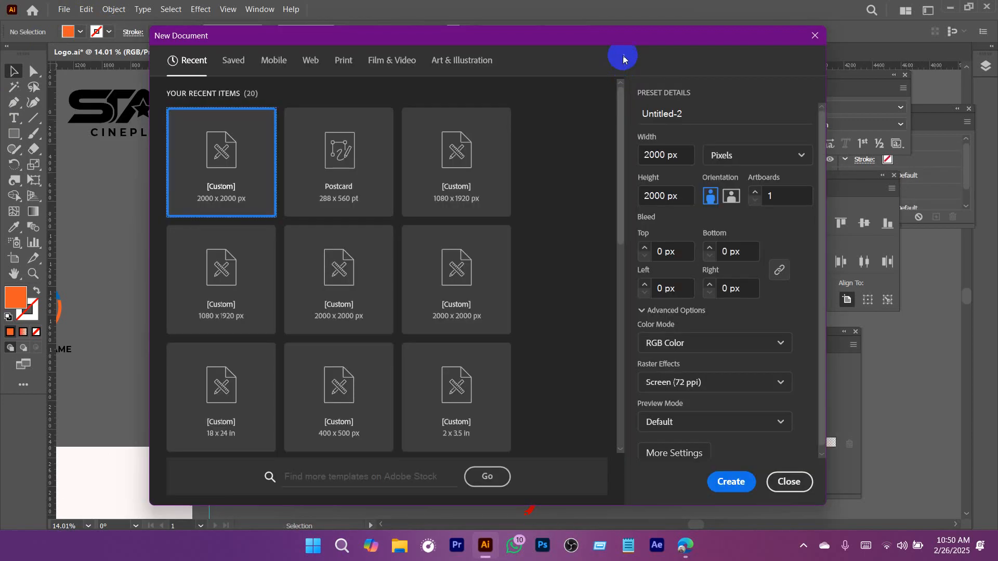
left_click_drag(625, 42, 584, 30)
Set the new document's units to inches, its width to 3.5 in and its height to 2.0 in.
left_click(697, 138)
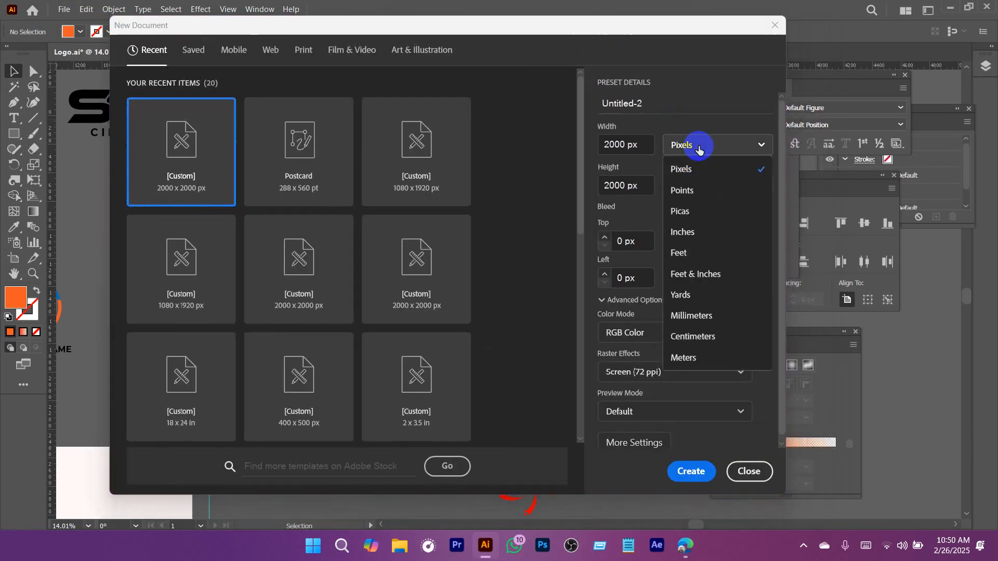
left_click(678, 238)
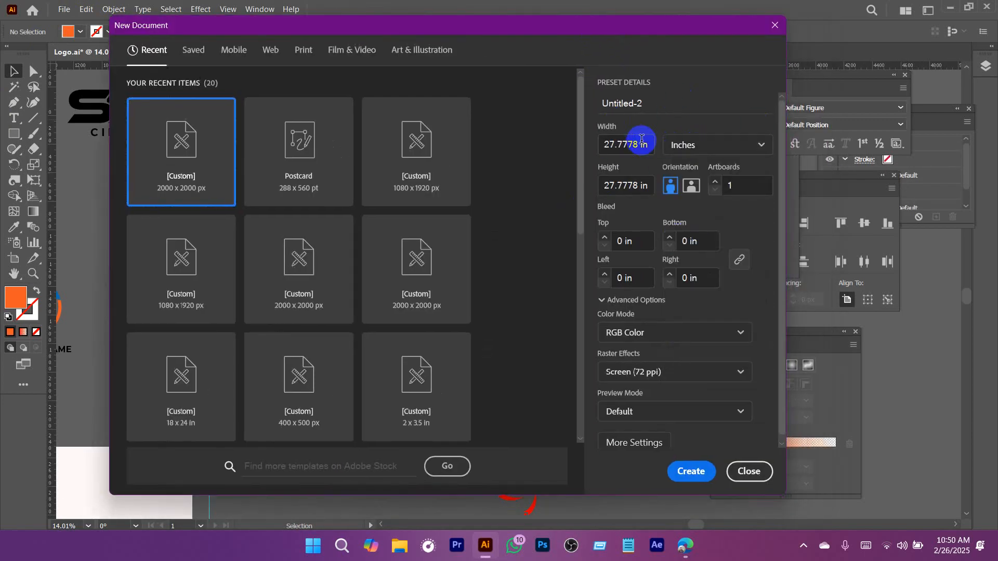
left_click_drag(641, 140, 568, 151)
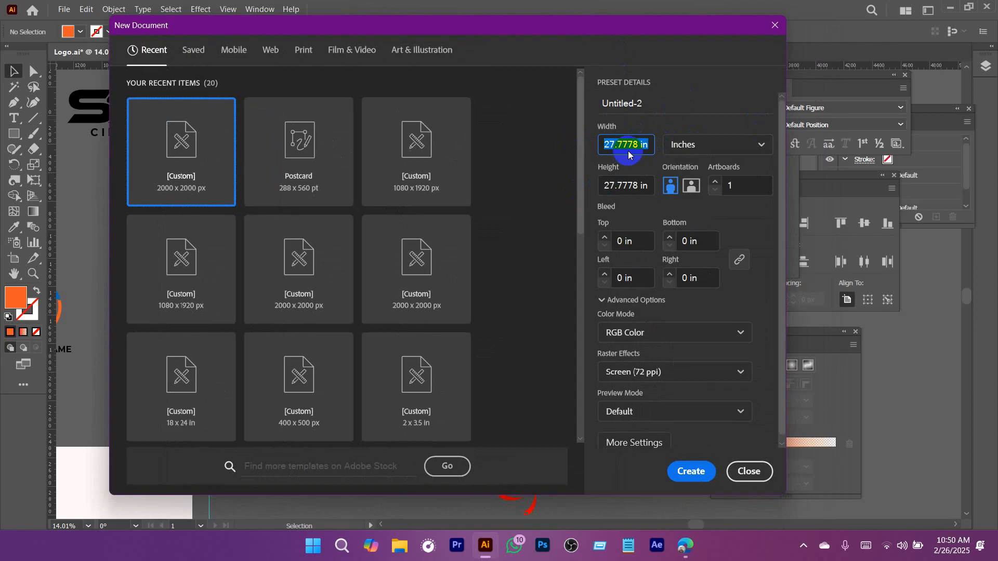
type("3.5")
left_click(628, 187)
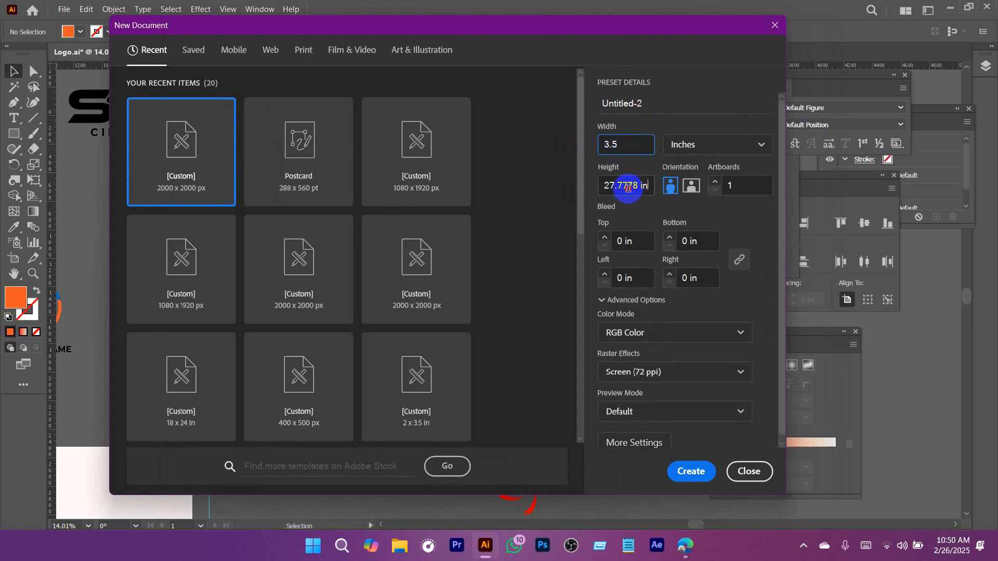
type("2.")
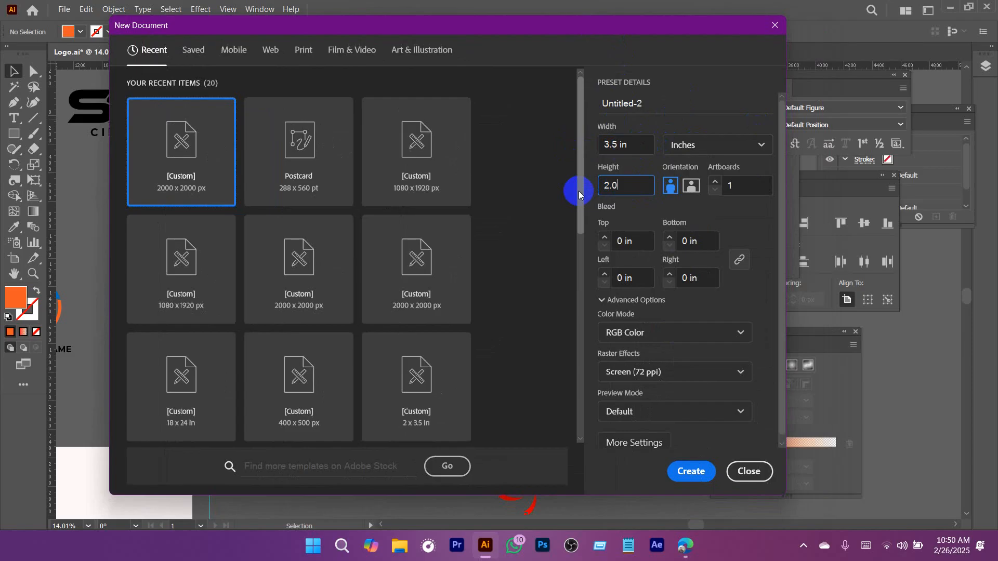
type("0")
left_click_drag(663, 29, 624, 19)
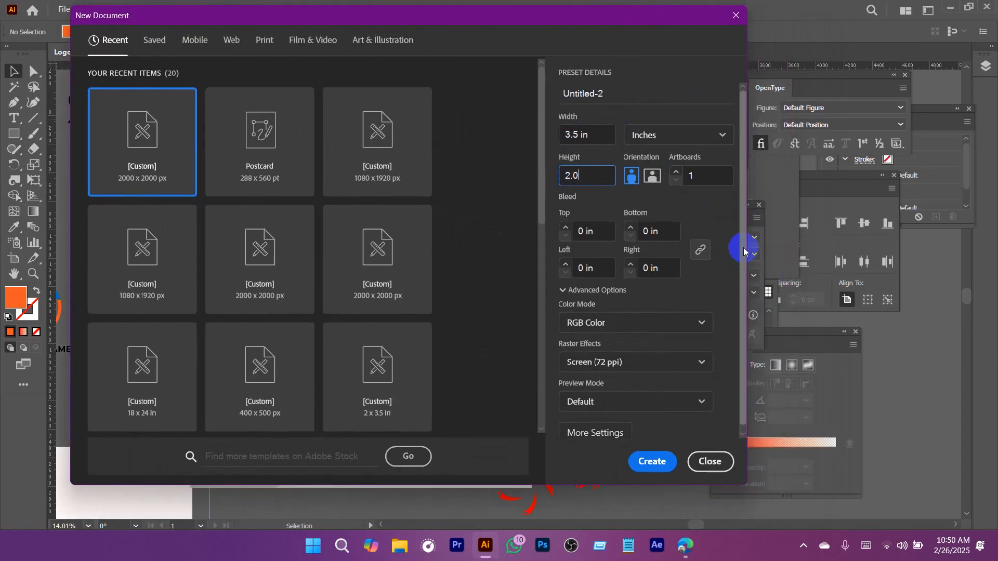
left_click_drag(743, 252, 742, 296)
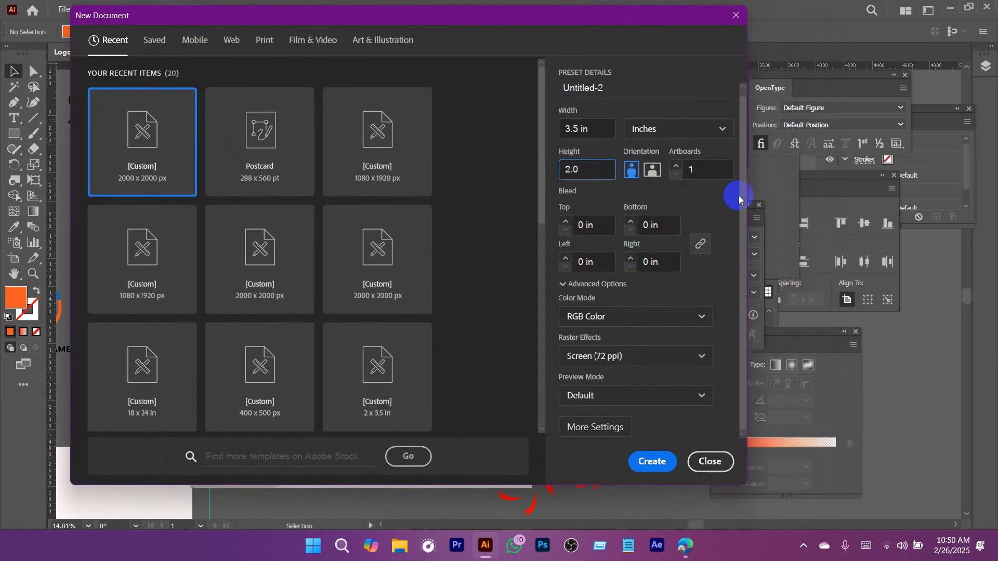
scroll(727, 223, "up", 1)
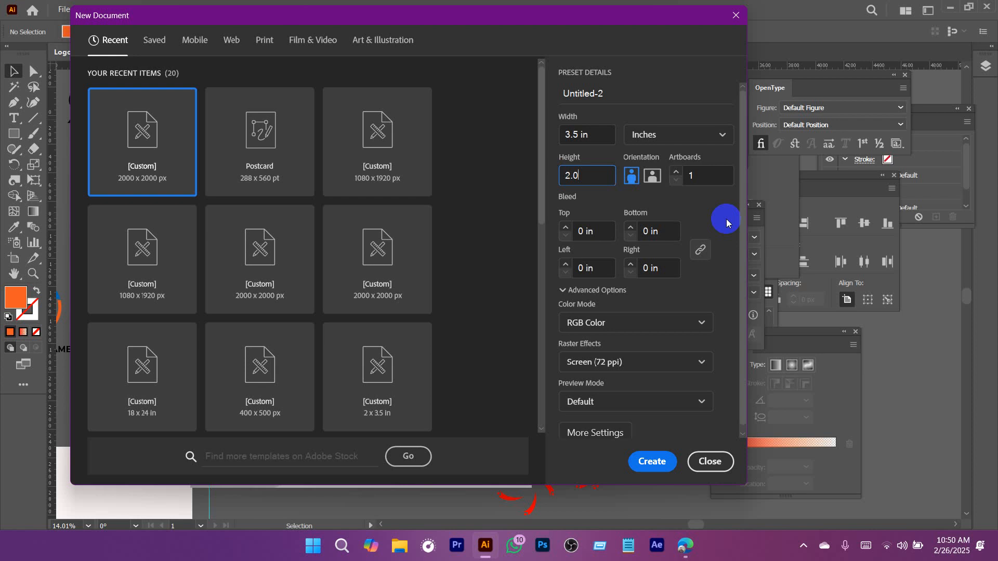
Name the new document "Visiting Card".
left_click(630, 94)
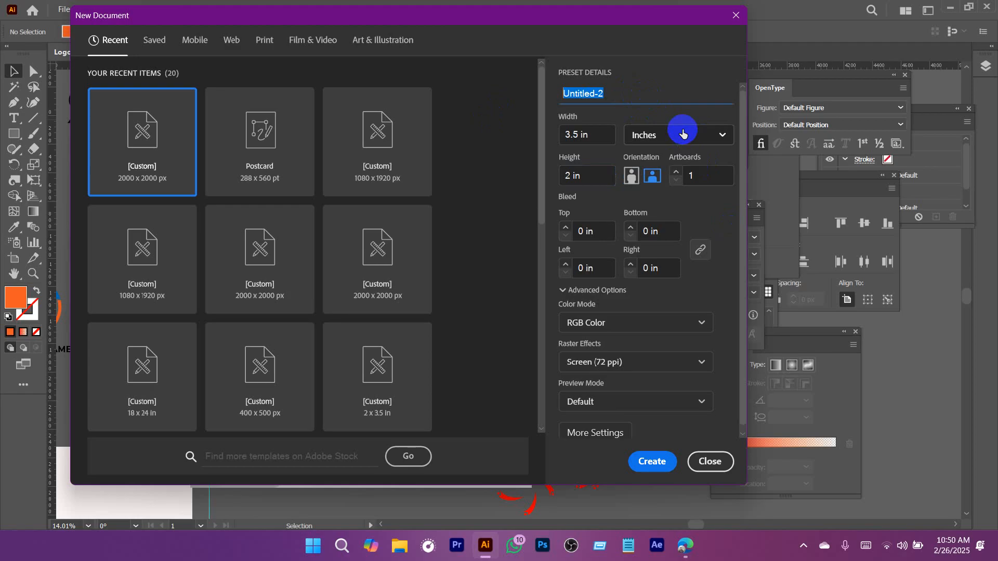
type("Visiting Card")
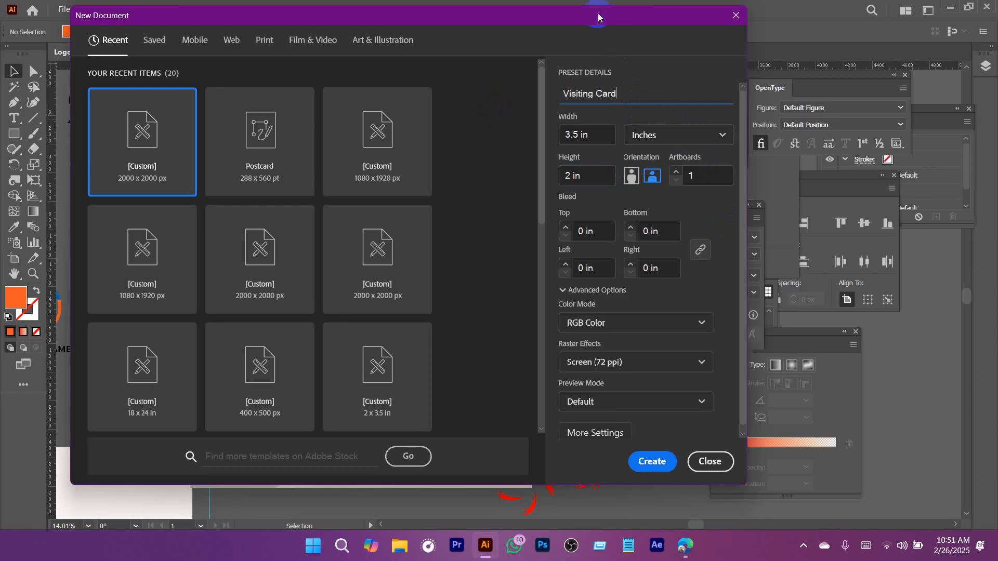
Set the new document's color mode to CMYK Color.
left_click_drag(597, 15, 641, 24)
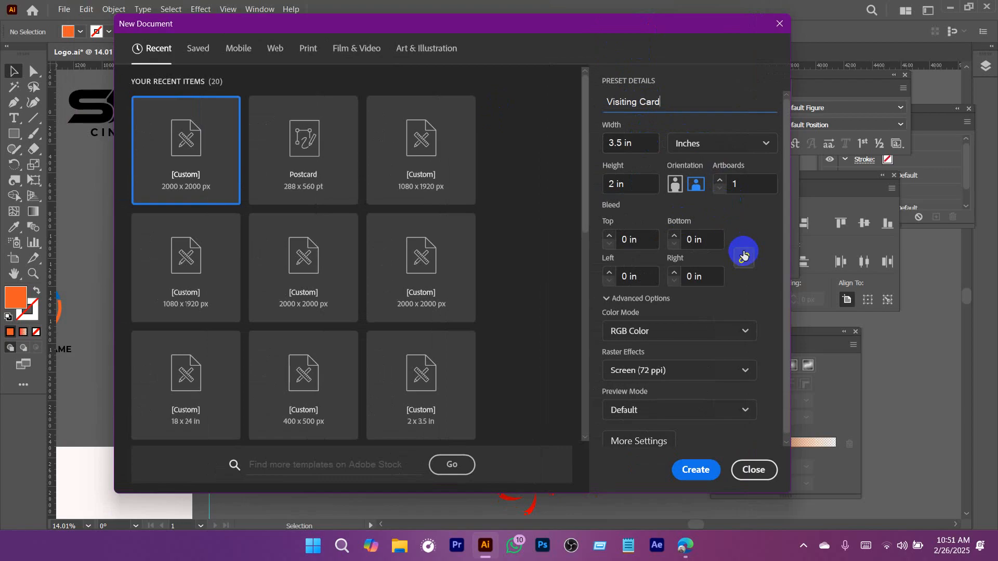
left_click_drag(650, 25, 621, 13)
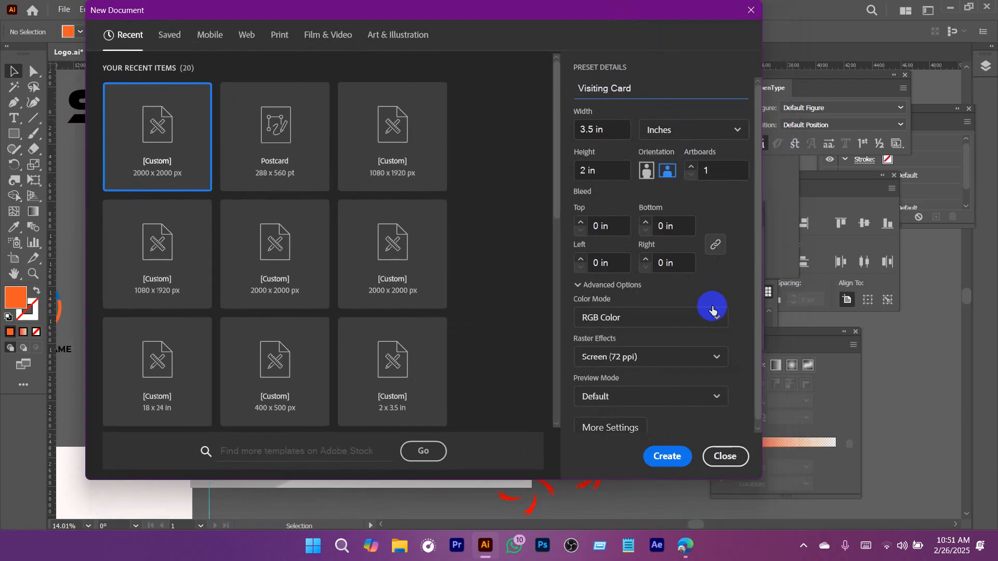
left_click(715, 314)
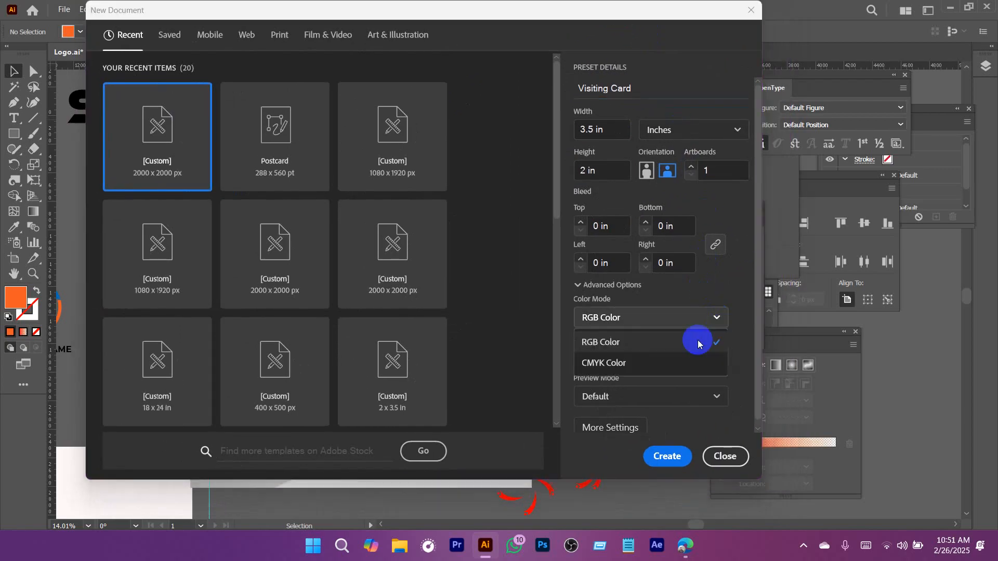
left_click(615, 363)
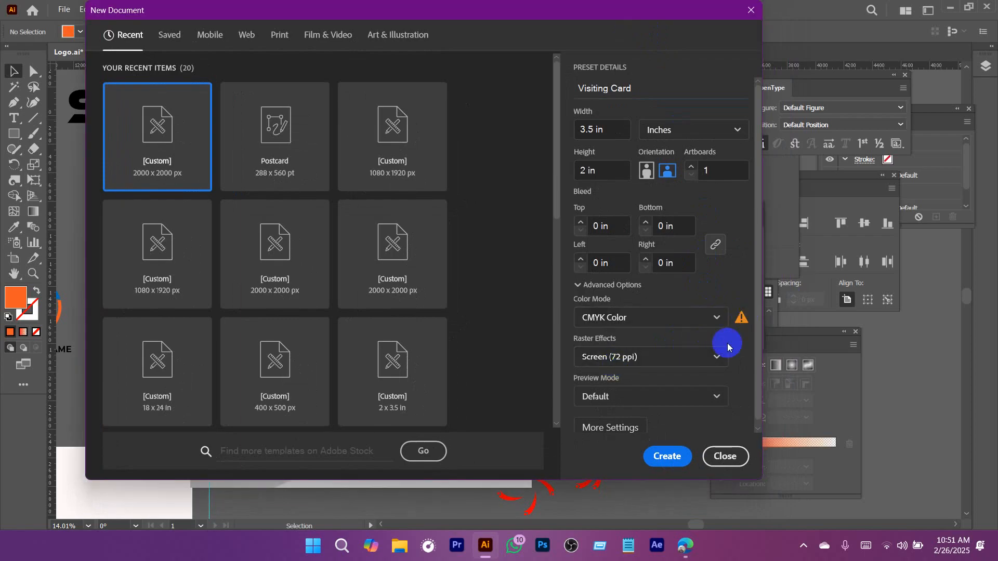
mouse_move(749, 322)
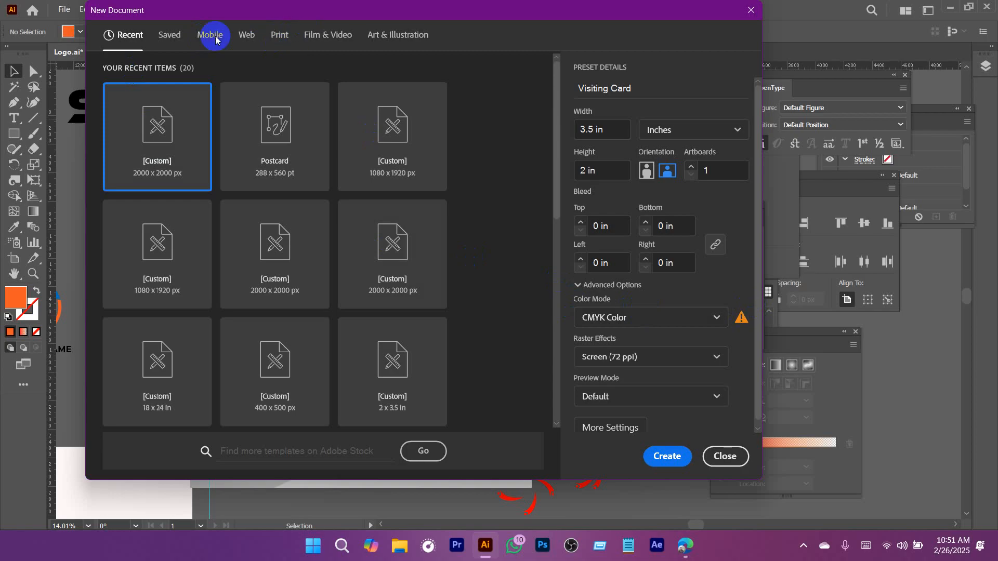
Switch to the Print document presets and set the units to inches, the width to 3.5 in and the height to 2.0 in.
left_click(278, 35)
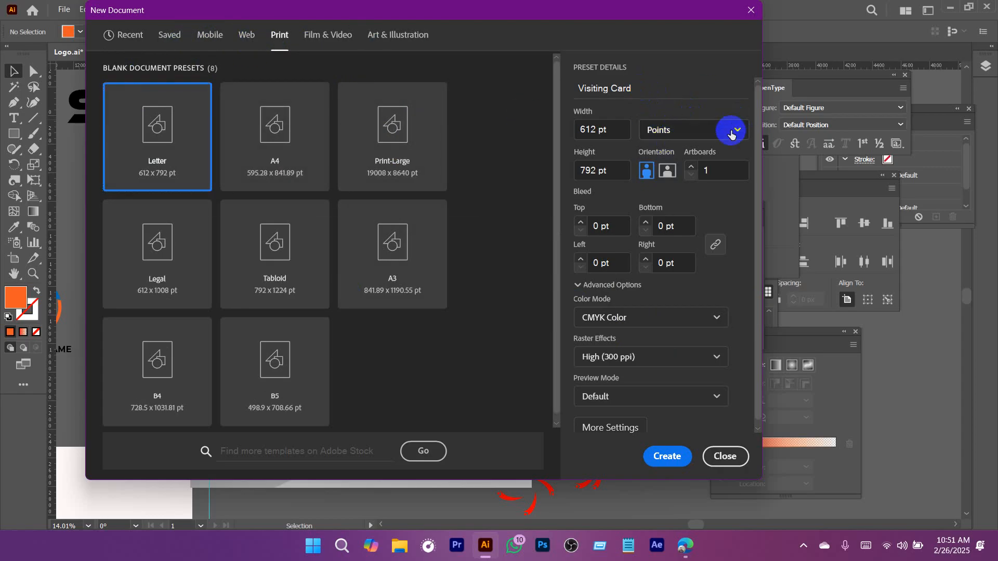
left_click(730, 130)
left_click(670, 218)
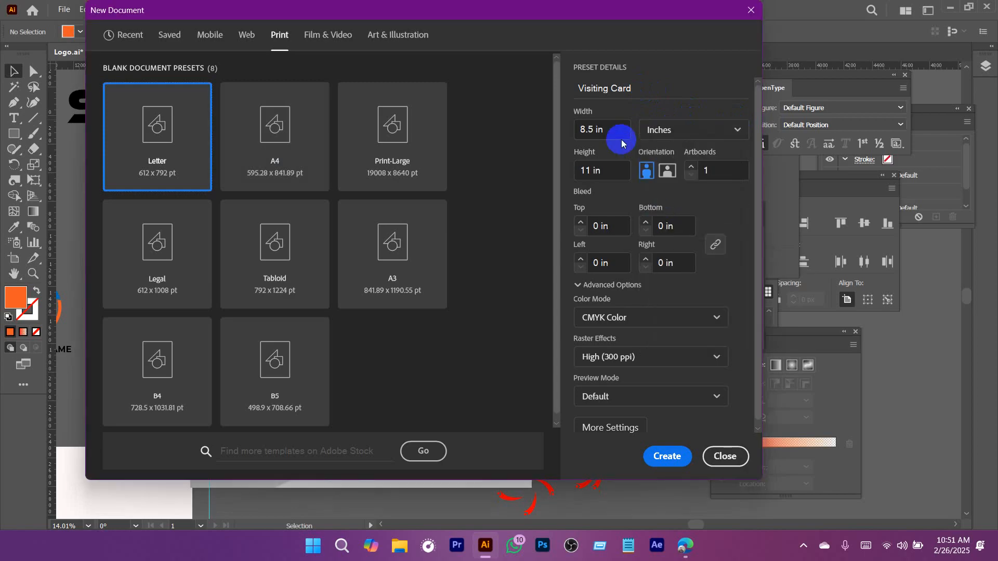
left_click_drag(619, 131, 553, 131)
type("3.5")
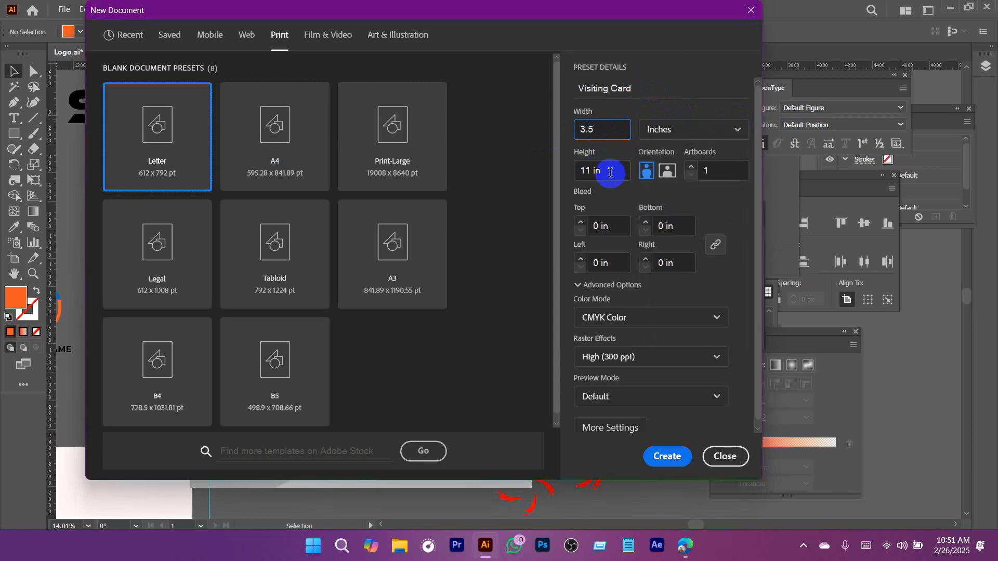
left_click_drag(608, 172, 561, 173)
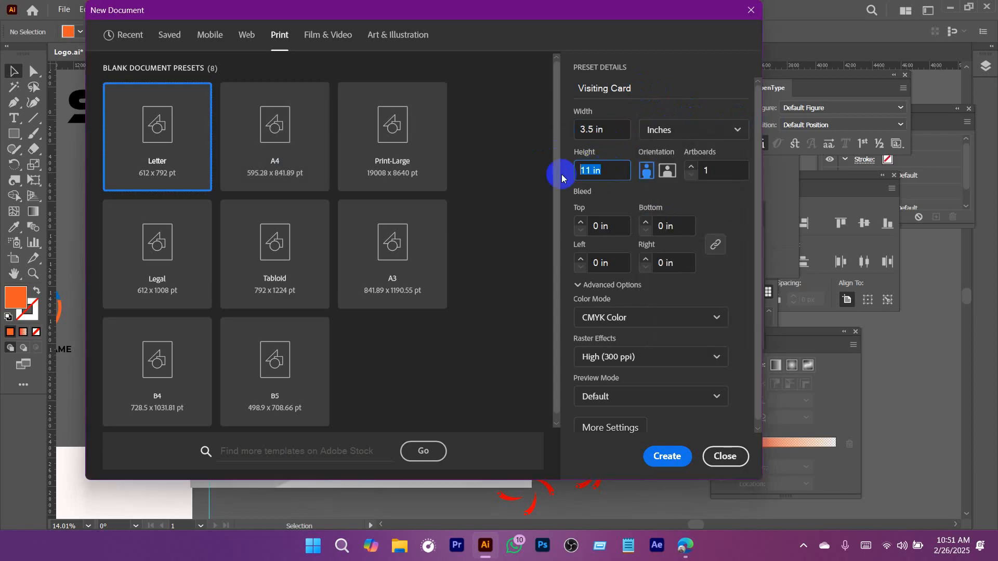
type("2.0")
left_click_drag(585, 12, 604, 12)
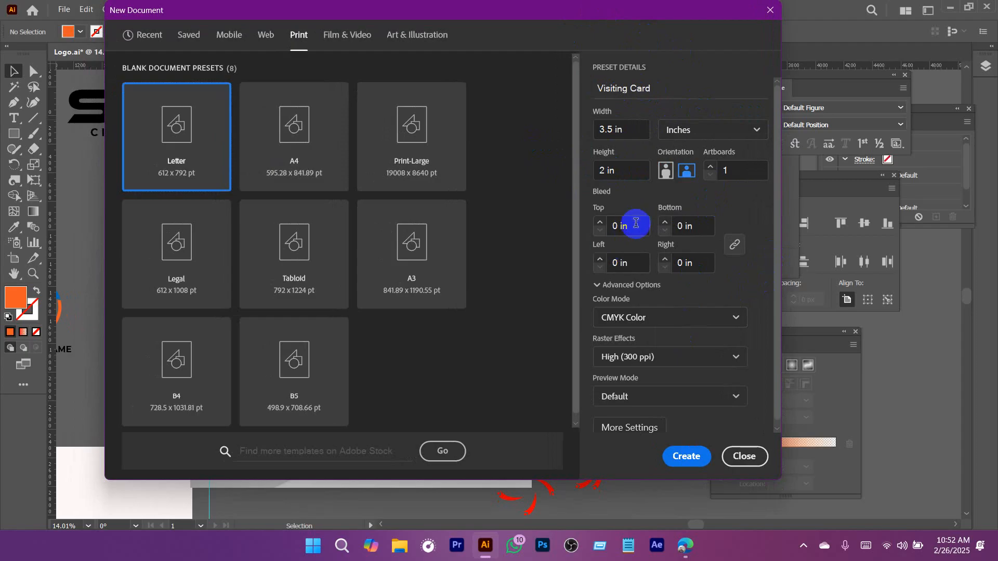
Set the bleed to 0.25 in on all four sides and the number of artboards to 2.
left_click(632, 225)
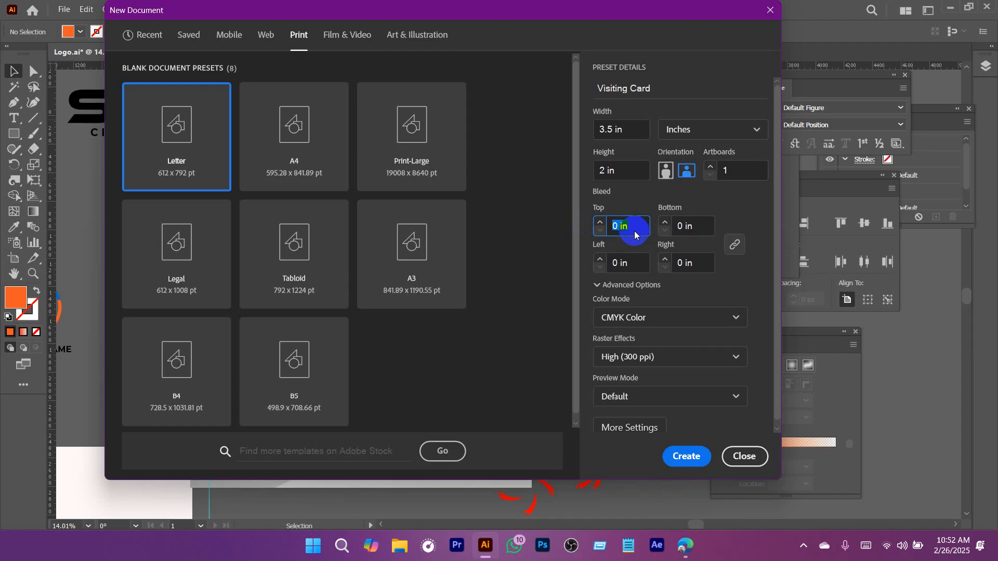
type("0.25")
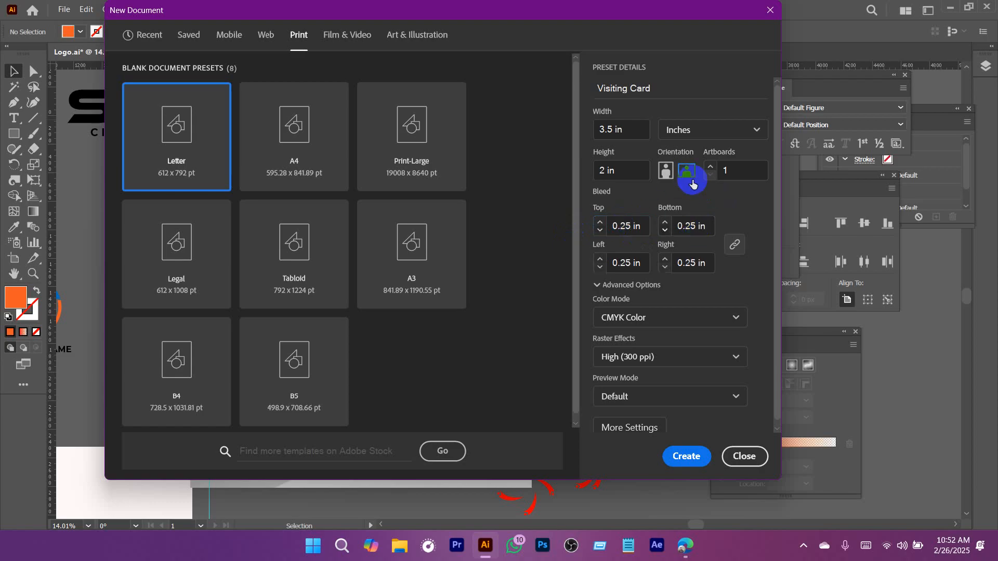
left_click_drag(651, 13, 664, 13)
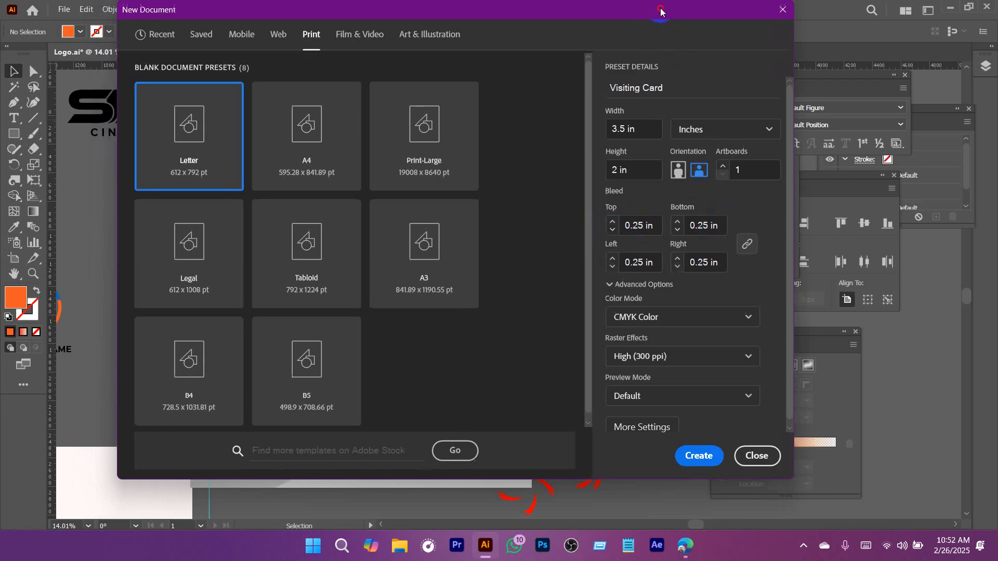
left_click(722, 166)
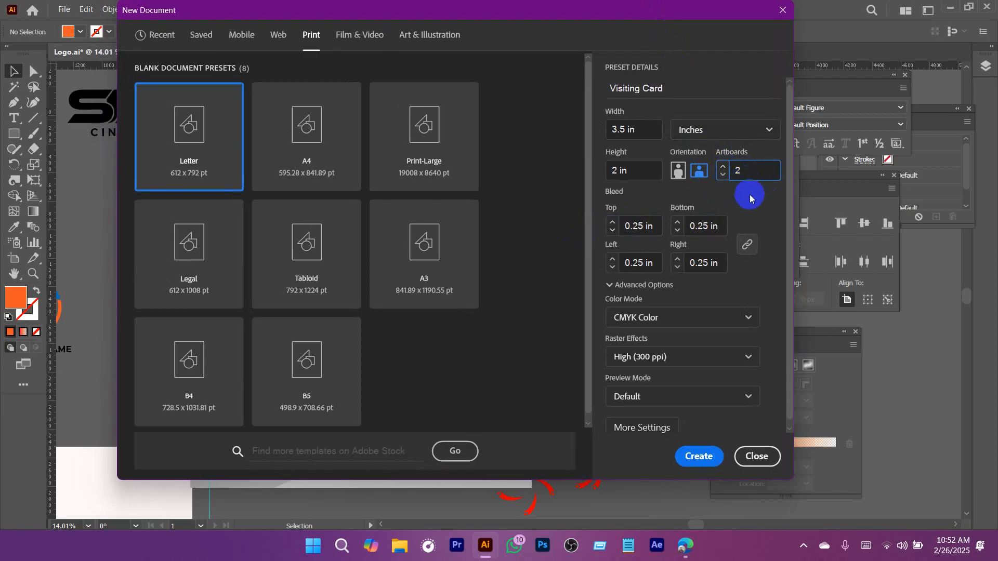
left_click(747, 201)
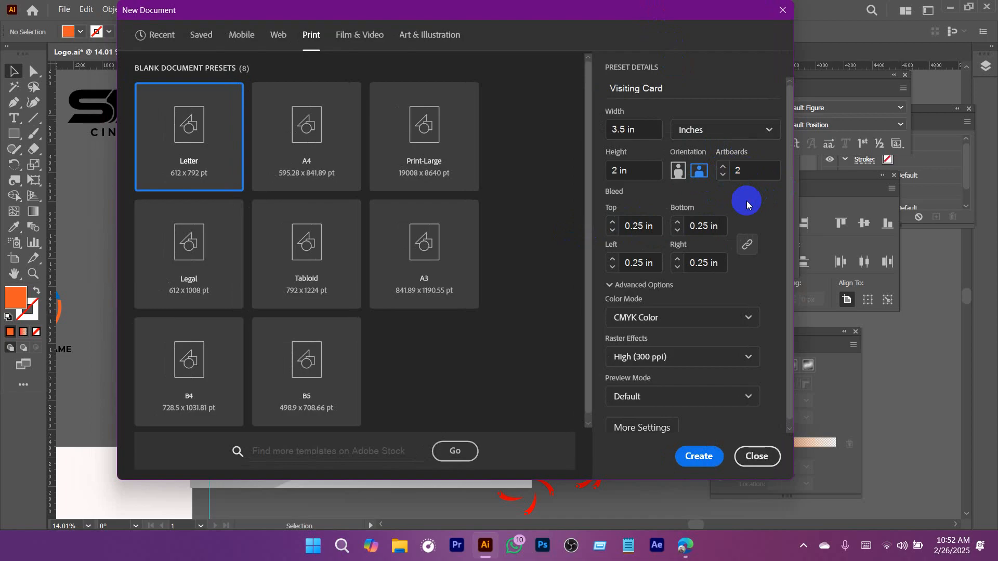
Change the document's color mode to RGB Color and create the document.
left_click(657, 321)
left_click(667, 341)
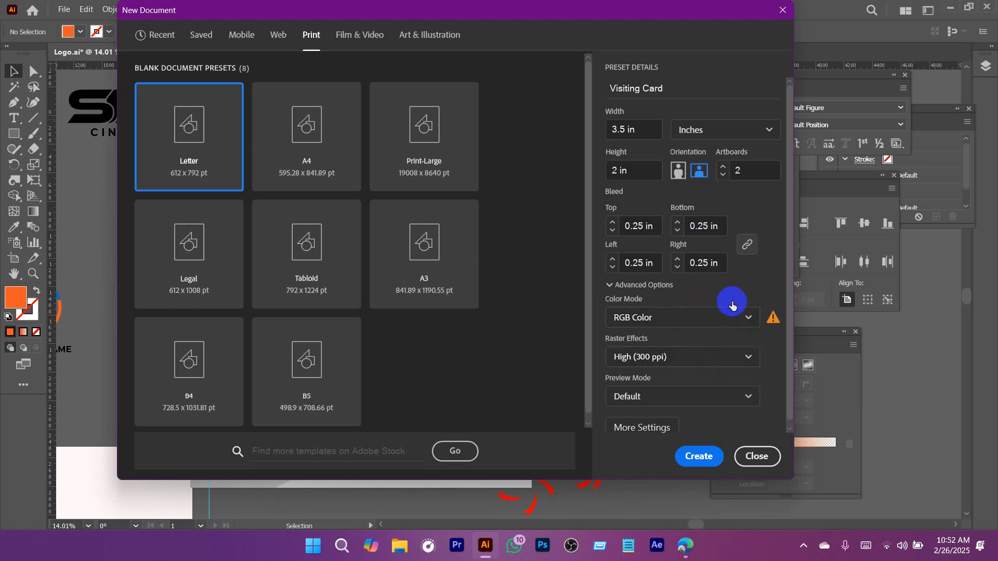
left_click(698, 457)
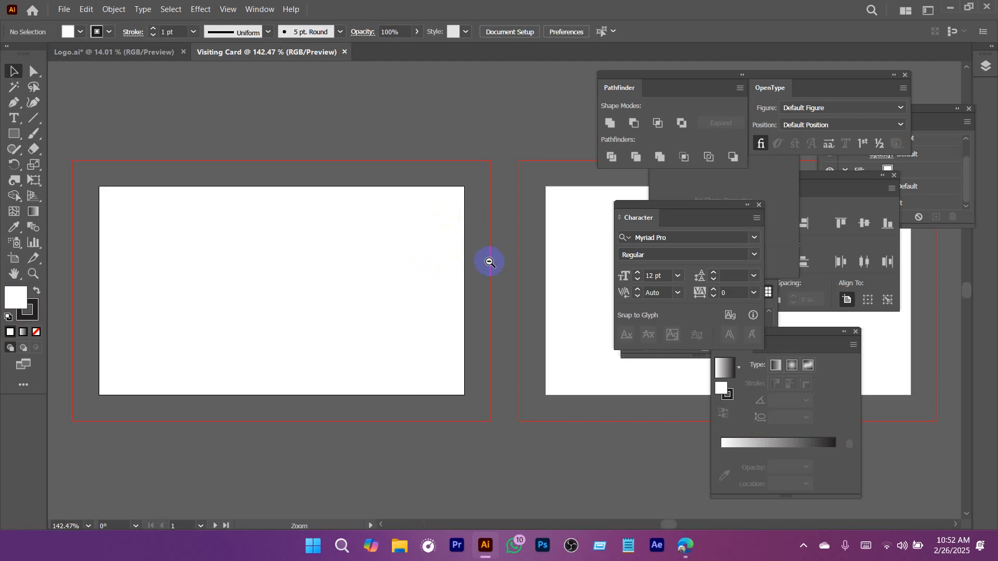
Show the rulers around the new visiting card document.
left_click_drag(485, 263, 295, 263)
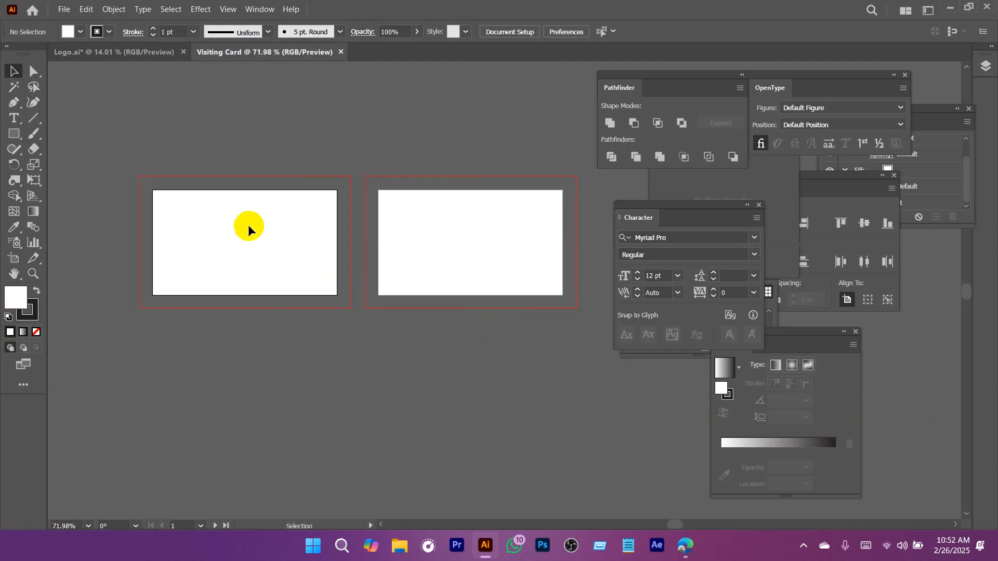
key("ctrl+r")
left_click_drag(155, 208, 290, 285, "ctrl")
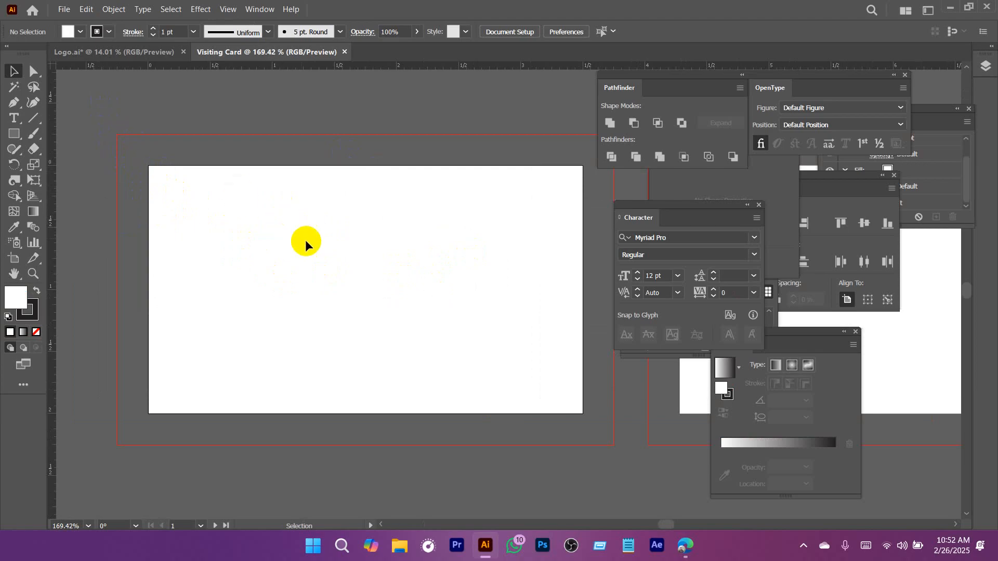
Examine the two artboards and the bleed margin around the first card's edges and upper-left corner.
left_click_drag(357, 271, 288, 271, "ctrl")
left_click_drag(333, 279, 262, 265)
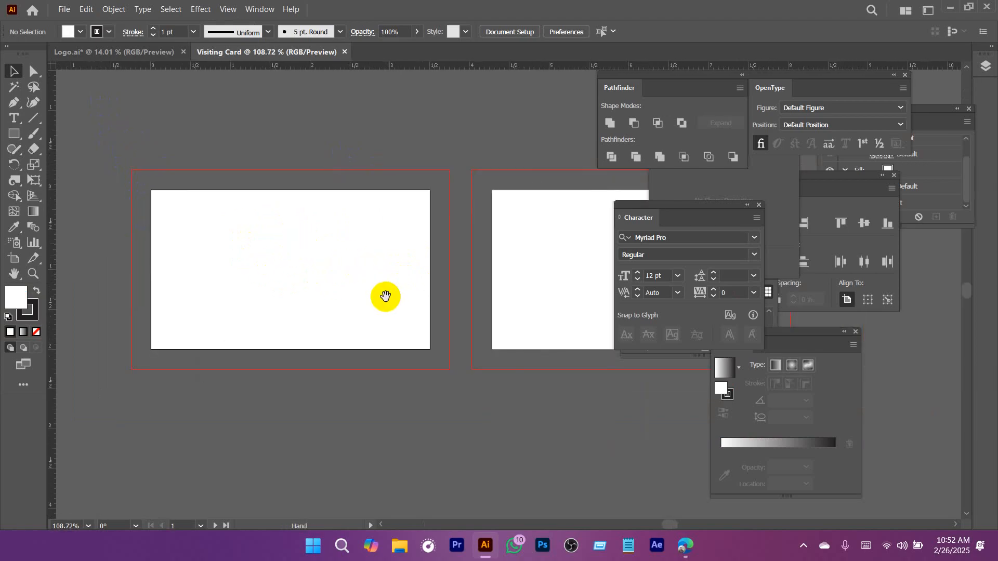
scroll(346, 226, "down", 2)
left_click_drag(137, 164, 237, 219, "ctrl")
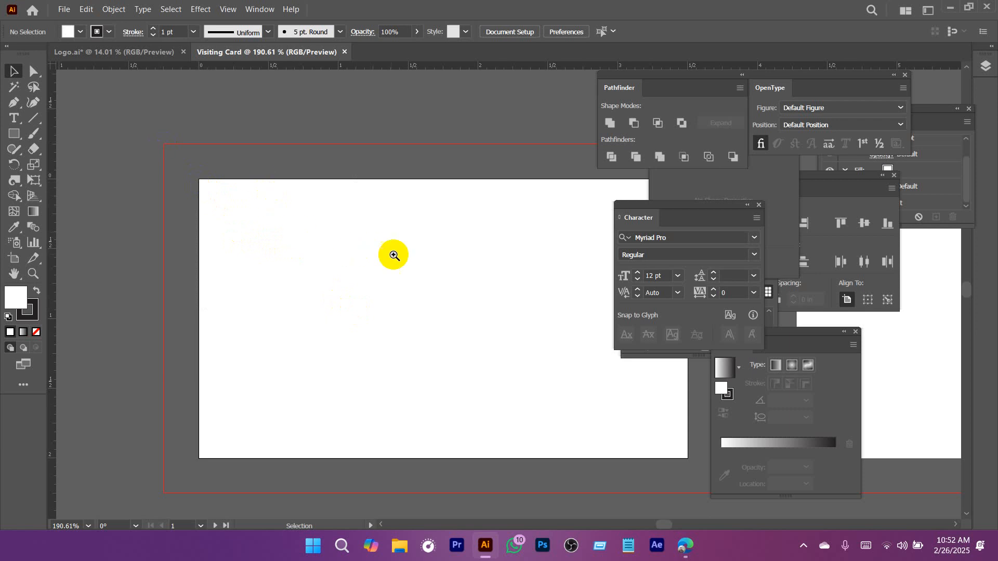
scroll(395, 257, "down", 3)
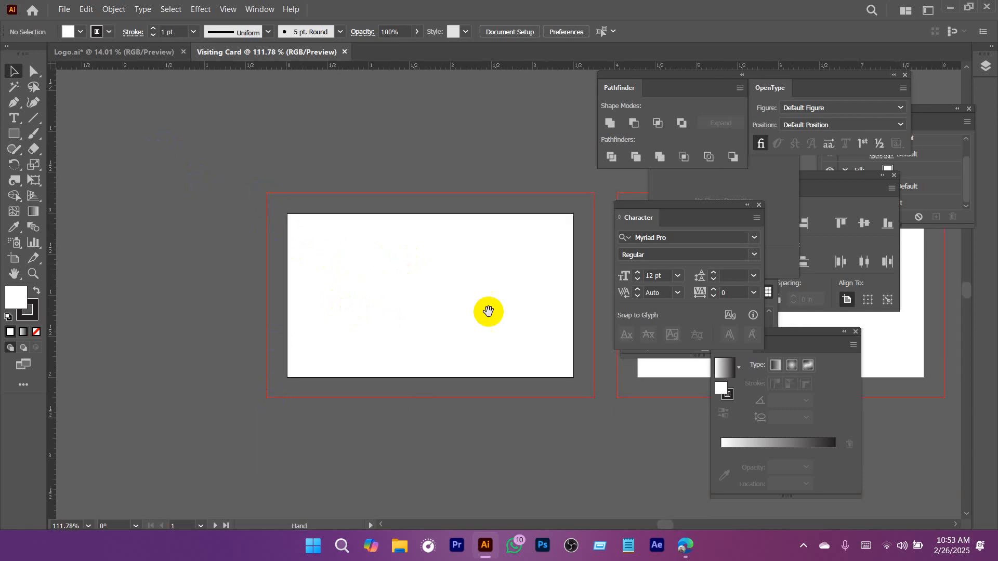
left_click_drag(486, 308, 399, 310)
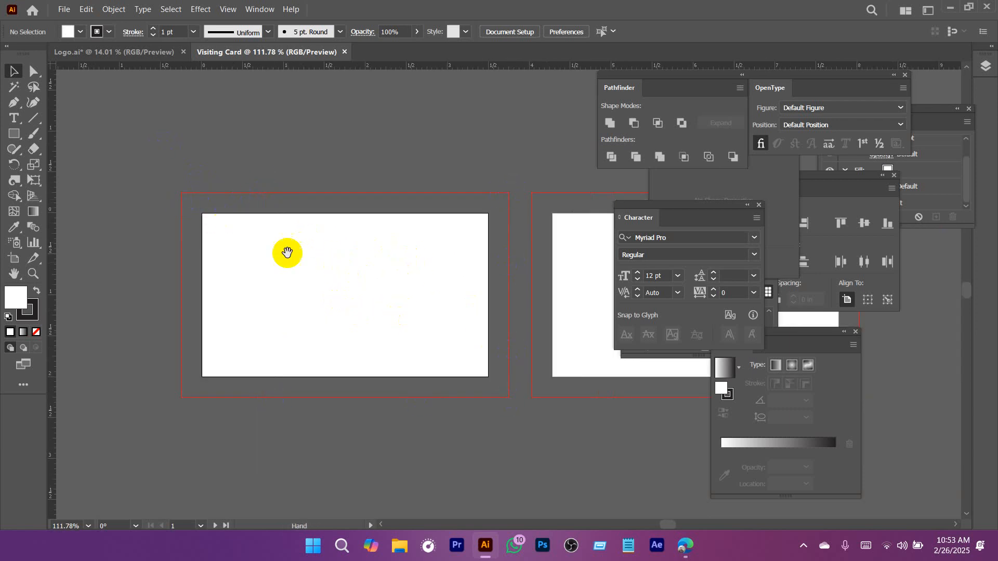
left_click_drag(287, 253, 265, 224)
left_click_drag(155, 163, 491, 374)
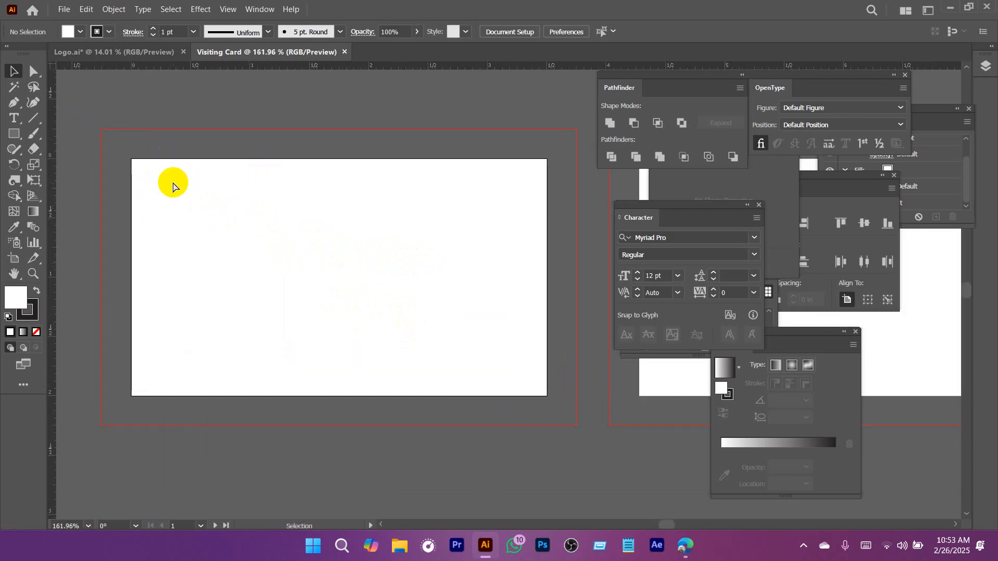
left_click_drag(115, 152, 240, 233)
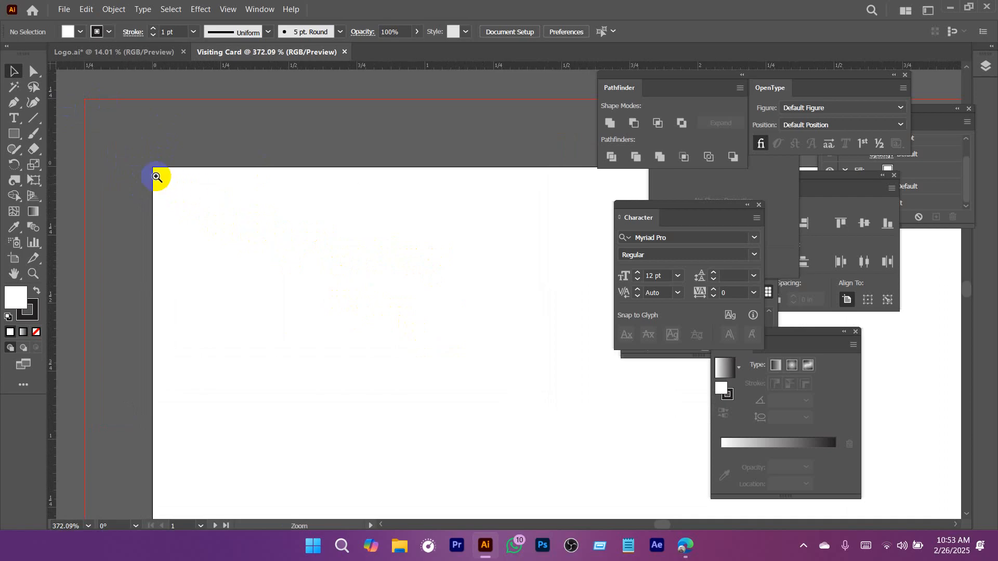
left_click_drag(156, 173, 245, 212)
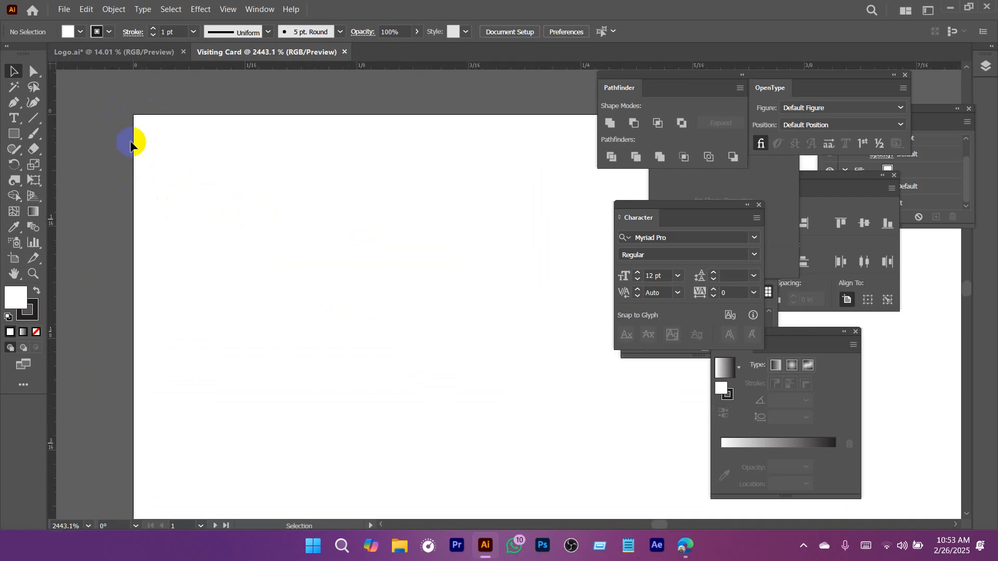
left_click_drag(351, 256, 244, 292)
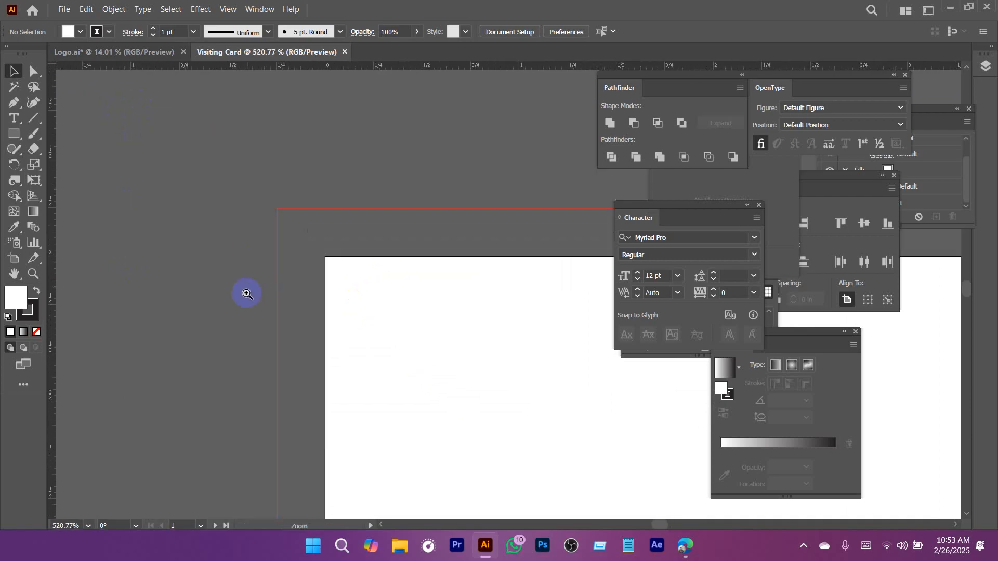
left_click_drag(362, 317, 228, 212)
left_click_drag(392, 278, 337, 286)
left_click_drag(395, 307, 262, 259)
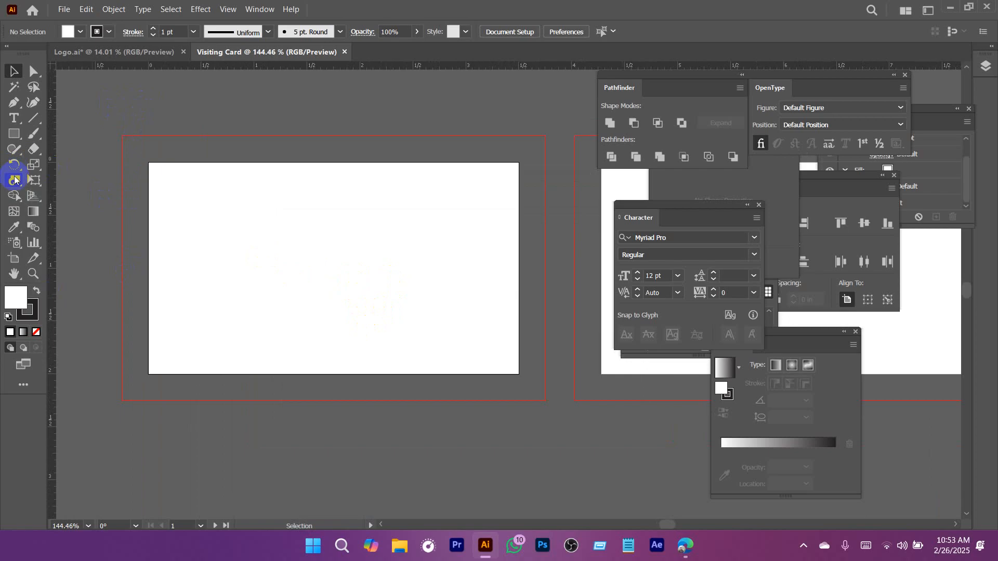
Create a rectangle 3.5 in wide and 2.0 in high with the Rectangle tool on the first artboard.
left_click_drag(14, 134, 98, 134)
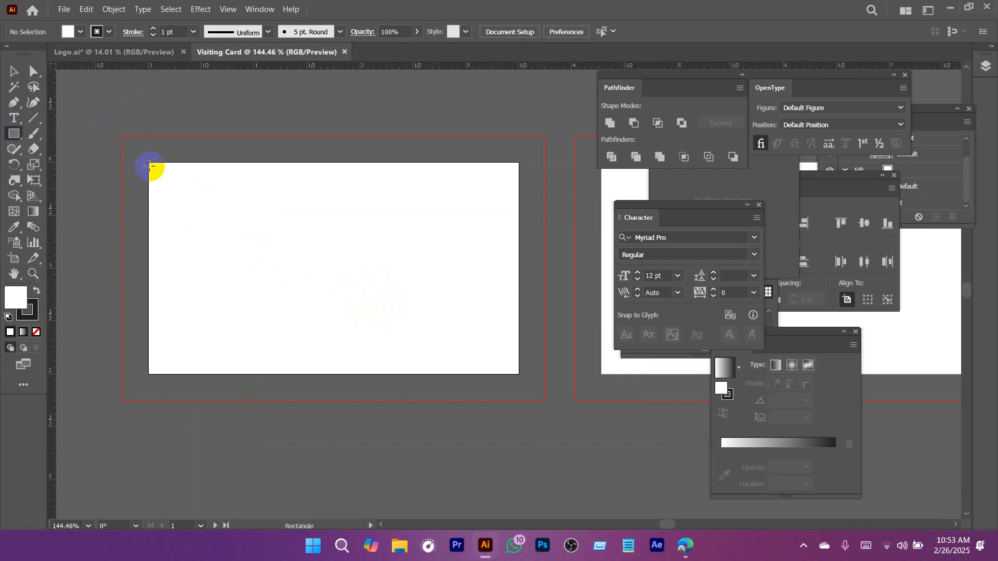
left_click(248, 242)
left_click(537, 298)
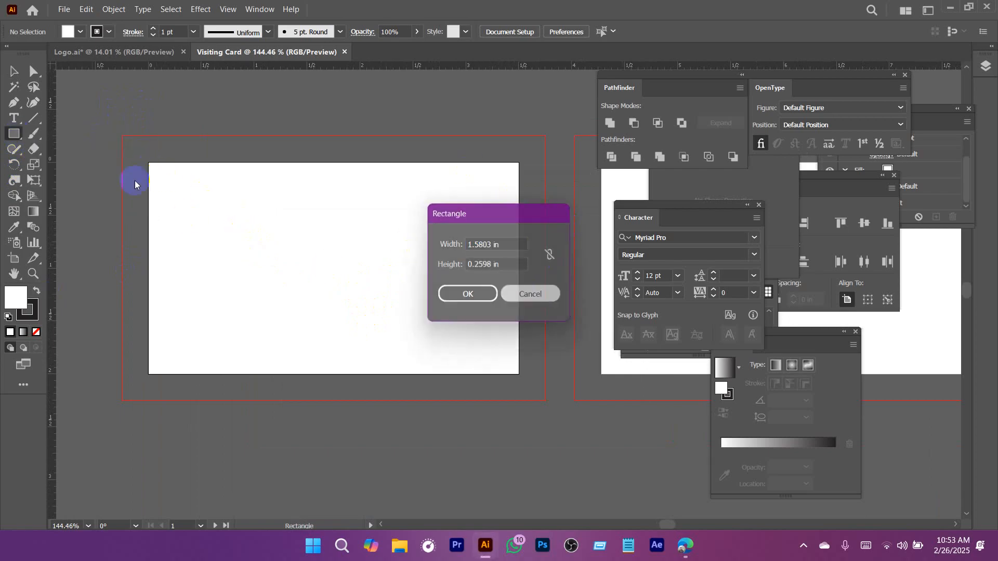
left_click(296, 214)
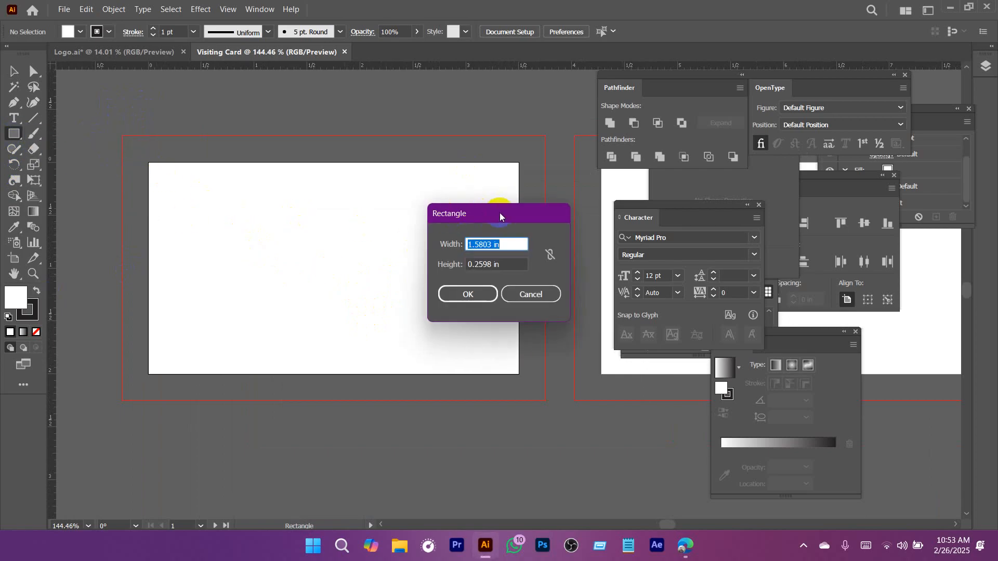
type("3.")
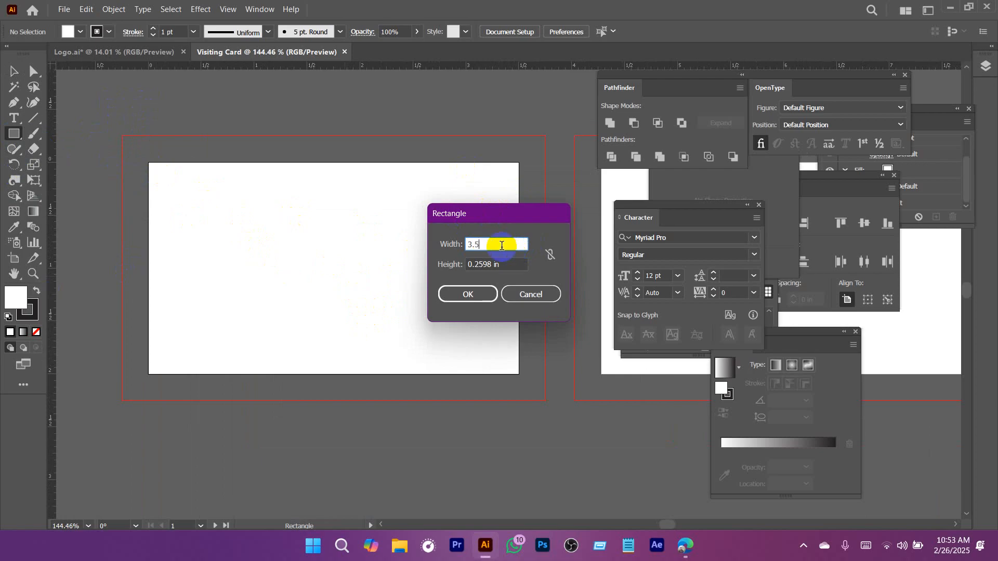
type("5")
left_click(514, 266)
type("2.0")
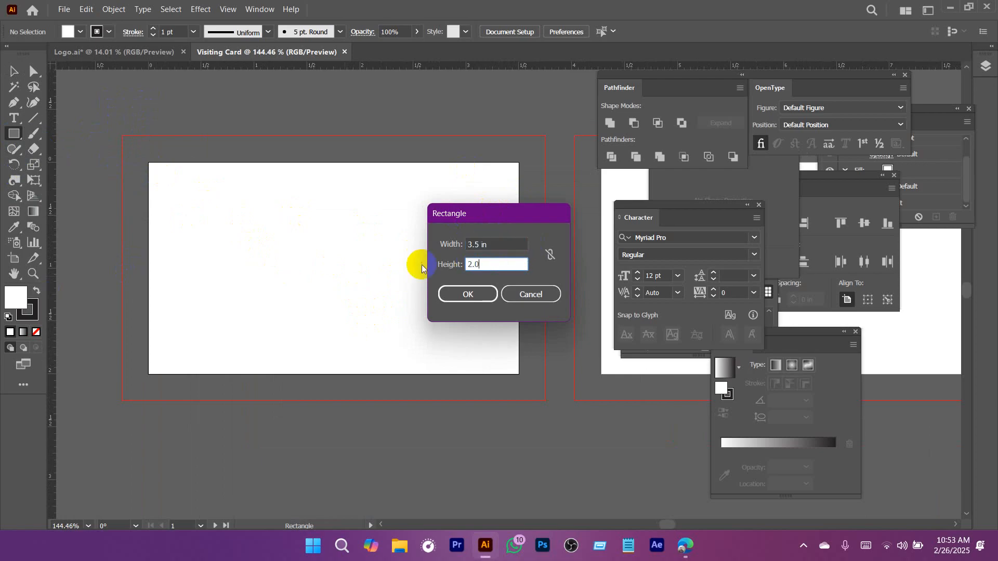
left_click(467, 294)
Center the rectangle horizontally and vertically on the first artboard.
key("v")
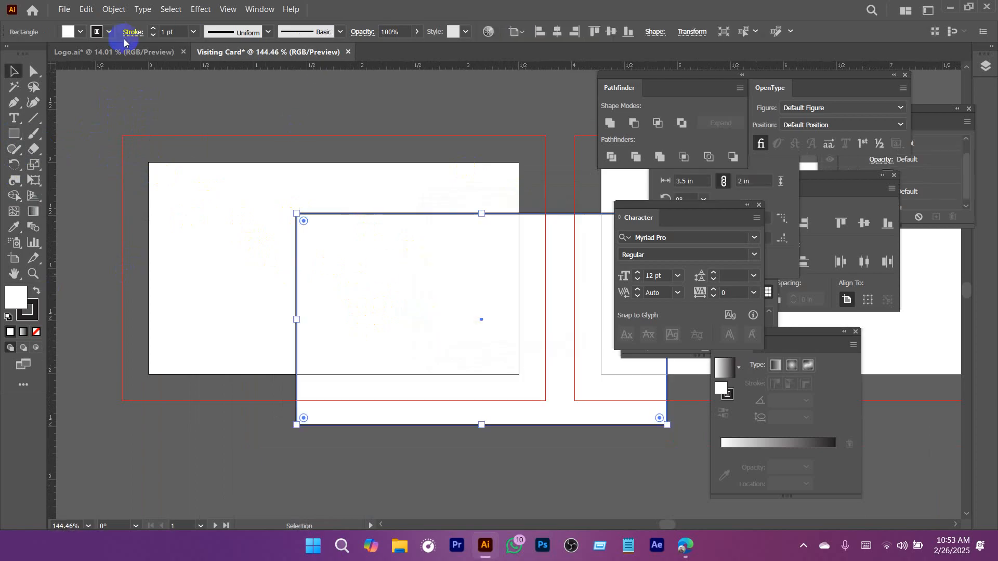
left_click(557, 31)
left_click(607, 35)
left_click(424, 128)
Set the card-sized rectangle's fill to None and keep the rectangle selected.
left_click(309, 251)
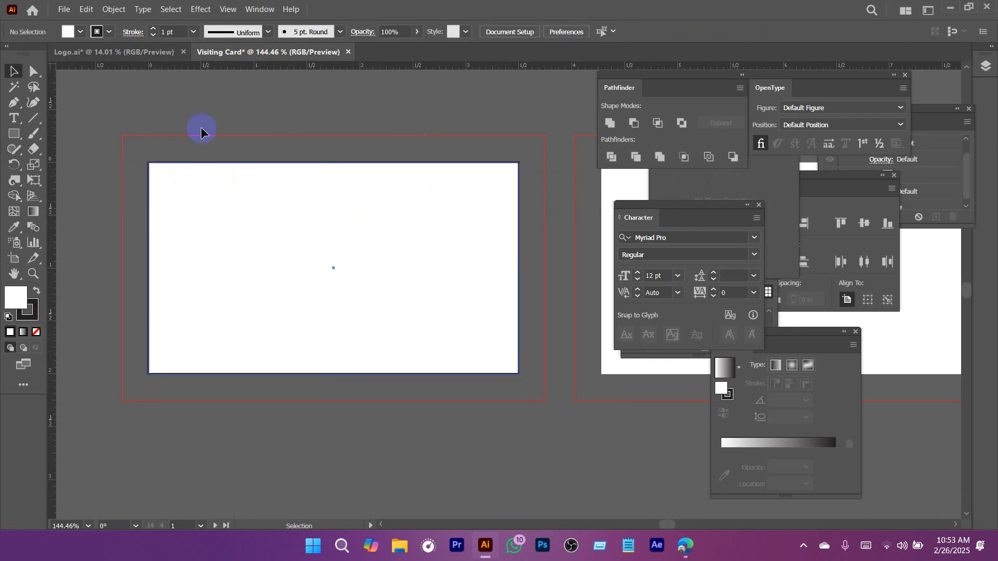
left_click(80, 32)
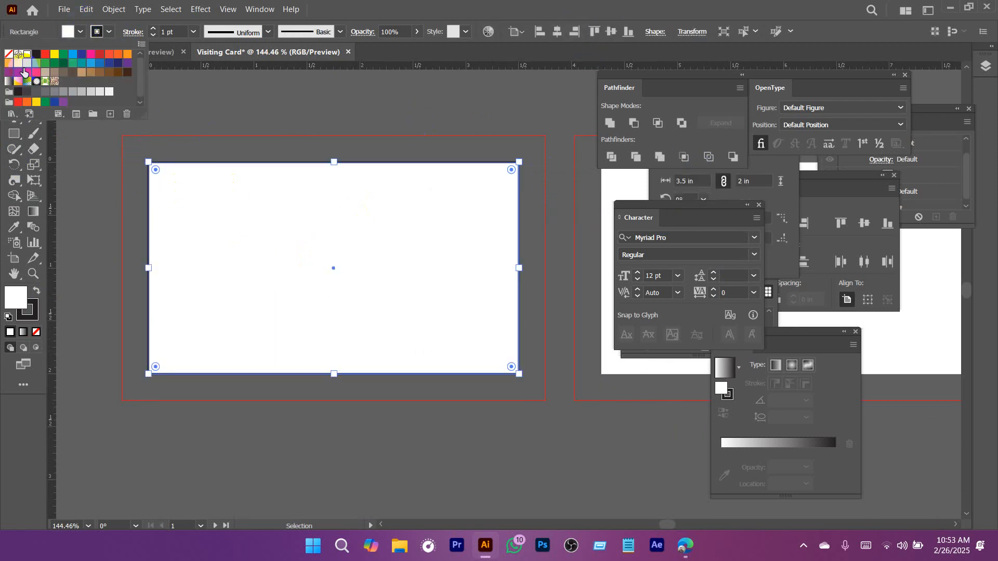
left_click(9, 53)
left_click(255, 136)
key("ctrl+z")
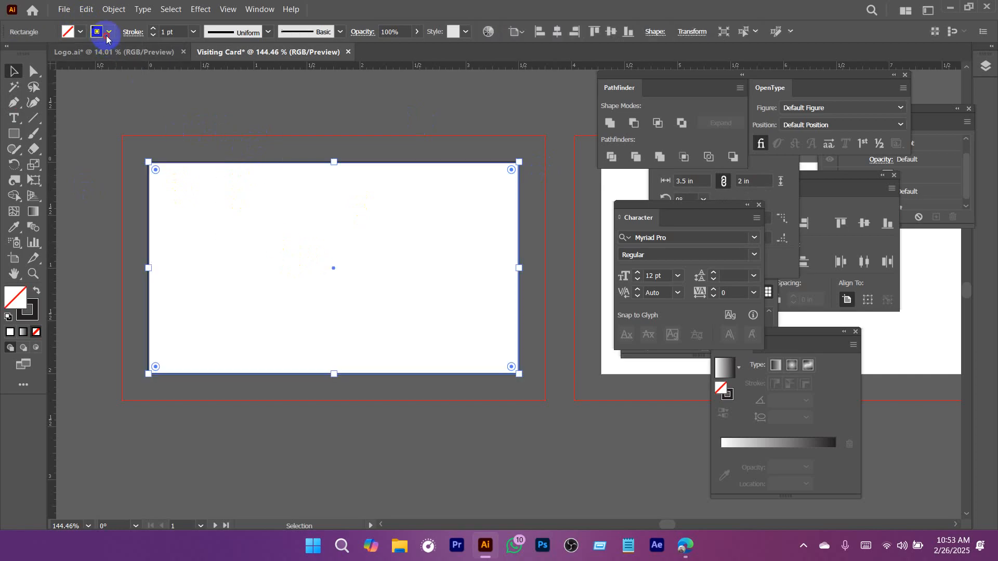
Set the card-sized rectangle's stroke weight to 0.5 pt and check its outline at the upper-left corner.
left_click(108, 32)
left_click(177, 32)
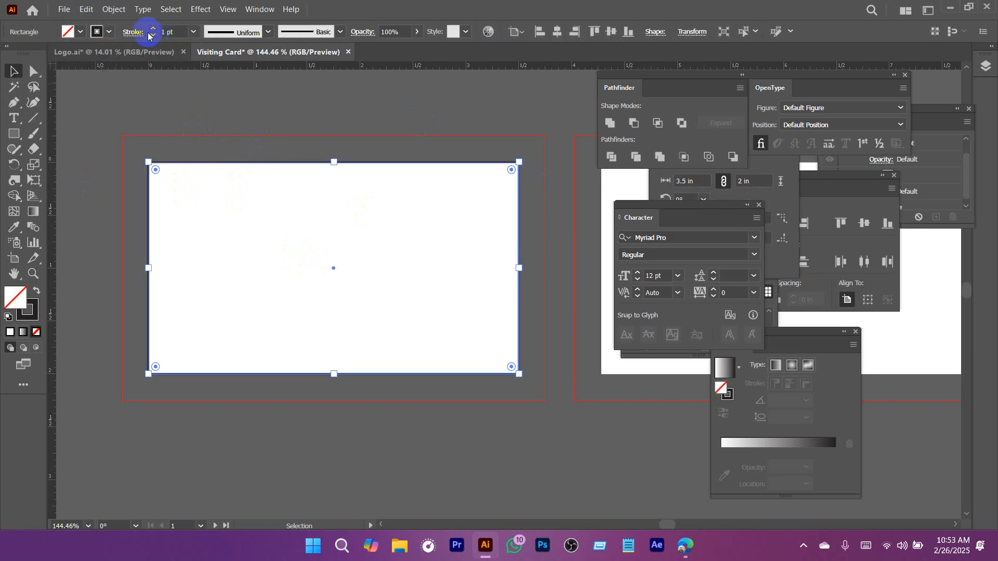
left_click(179, 32)
type(".5")
key("Return")
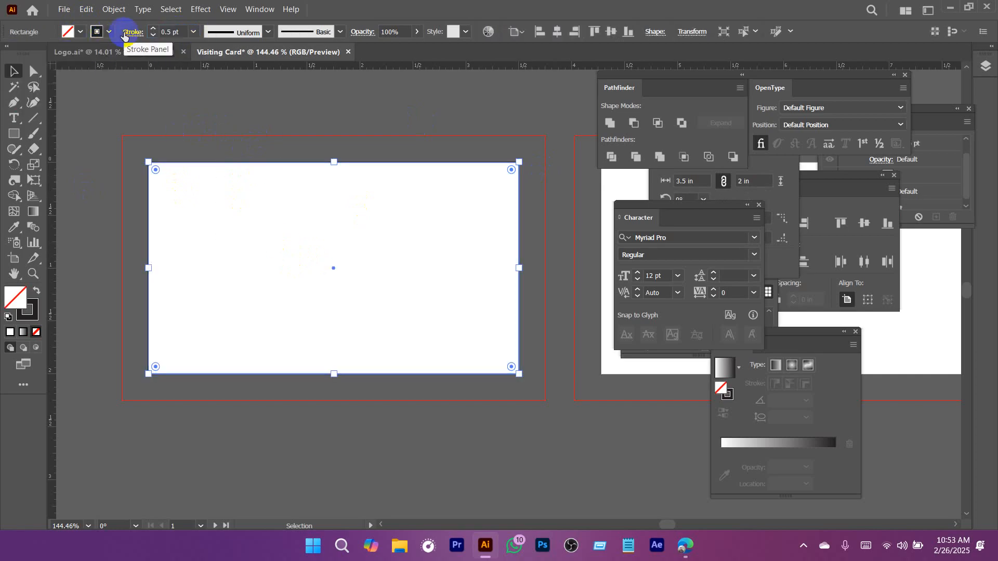
left_click(297, 130)
left_click_drag(147, 154, 294, 252)
left_click_drag(215, 202, 279, 256)
left_click_drag(142, 150, 305, 277)
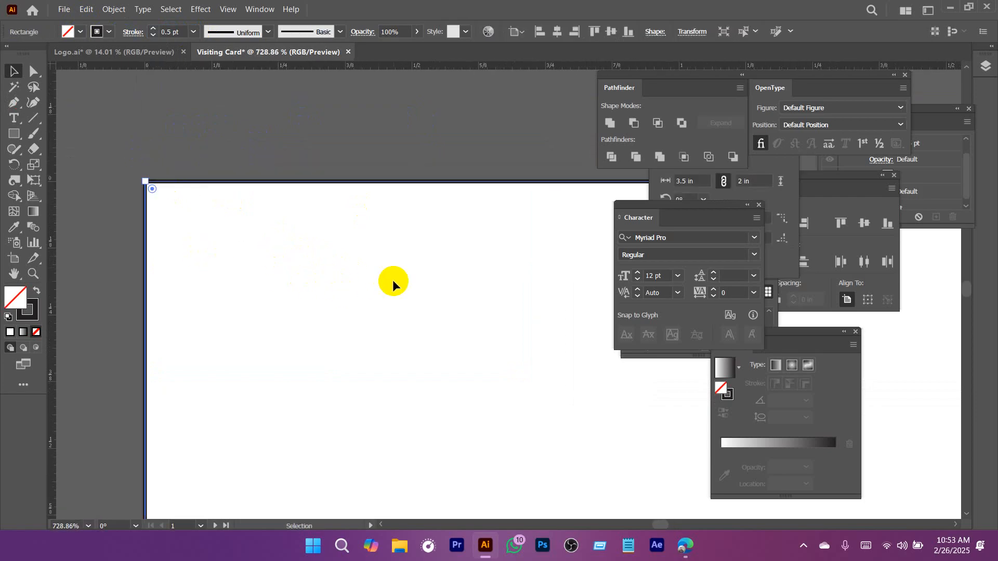
Check the card-sized rectangle's outline against the red bleed boundary on the first artboard.
left_click_drag(430, 310, 291, 310)
left_click_drag(419, 347, 254, 214)
left_click_drag(346, 269, 263, 266)
left_click_drag(363, 296, 275, 252)
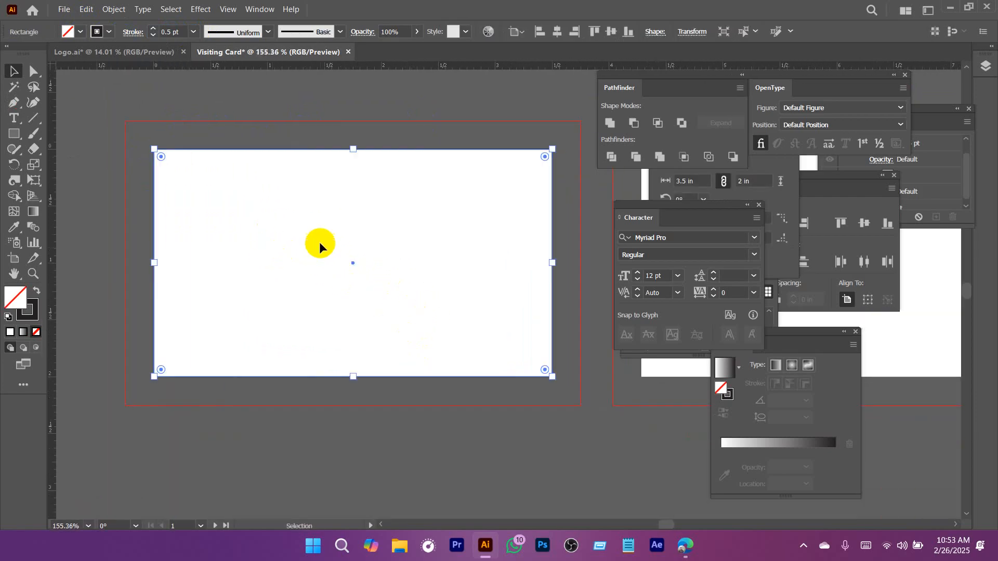
left_click(304, 121)
left_click_drag(289, 128, 326, 203)
Examine the reference visiting card's back side in the Logo document, including its edges, name block, contact band and QR code.
left_click(156, 52)
left_click_drag(453, 265, 457, 131)
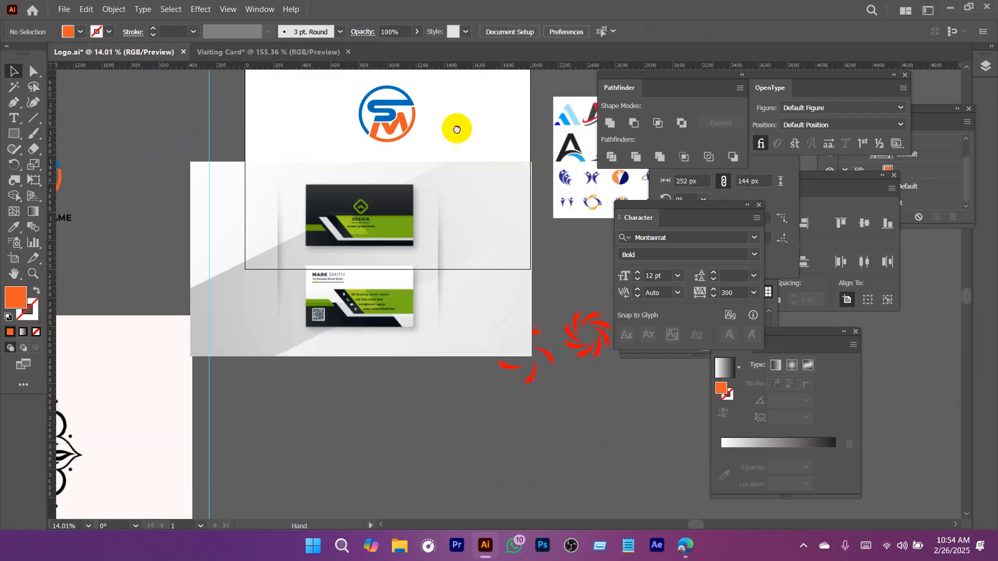
left_click_drag(372, 252, 580, 345, "ctrl")
left_click_drag(382, 416, 407, 254)
left_click_drag(205, 161, 404, 328, "ctrl")
left_click_drag(279, 334, 335, 74)
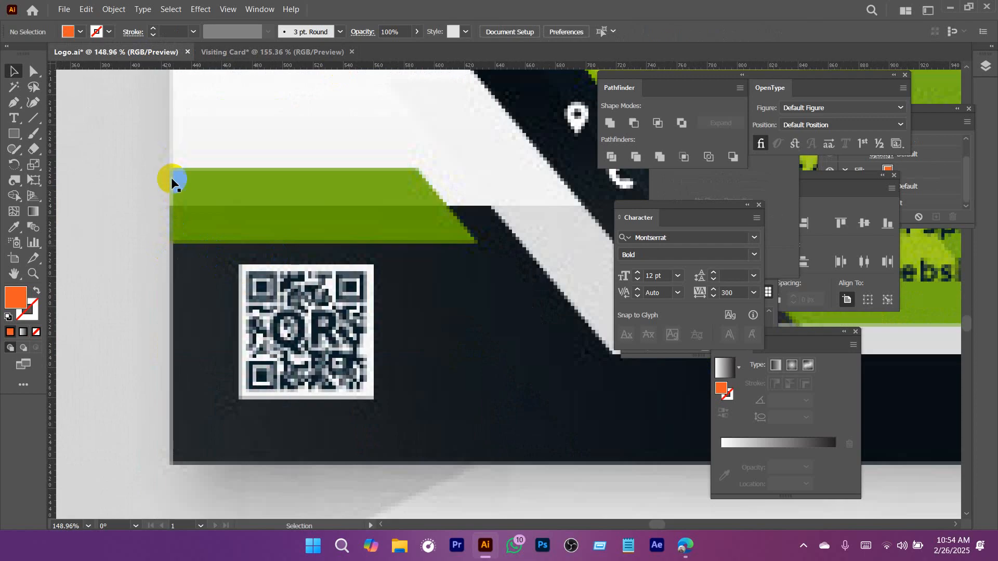
left_click_drag(267, 278, 275, 362, "ctrl")
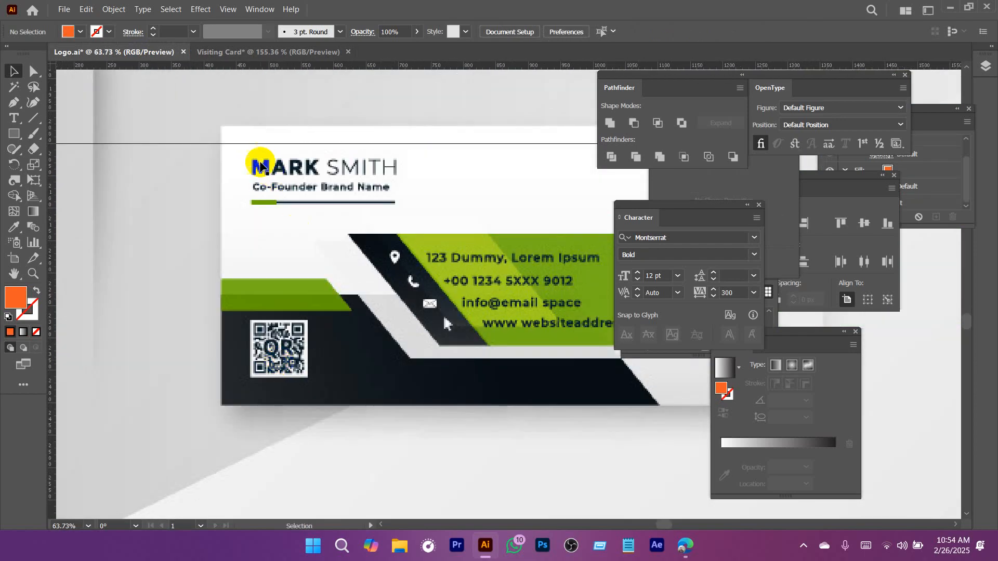
left_click_drag(371, 244, 200, 209)
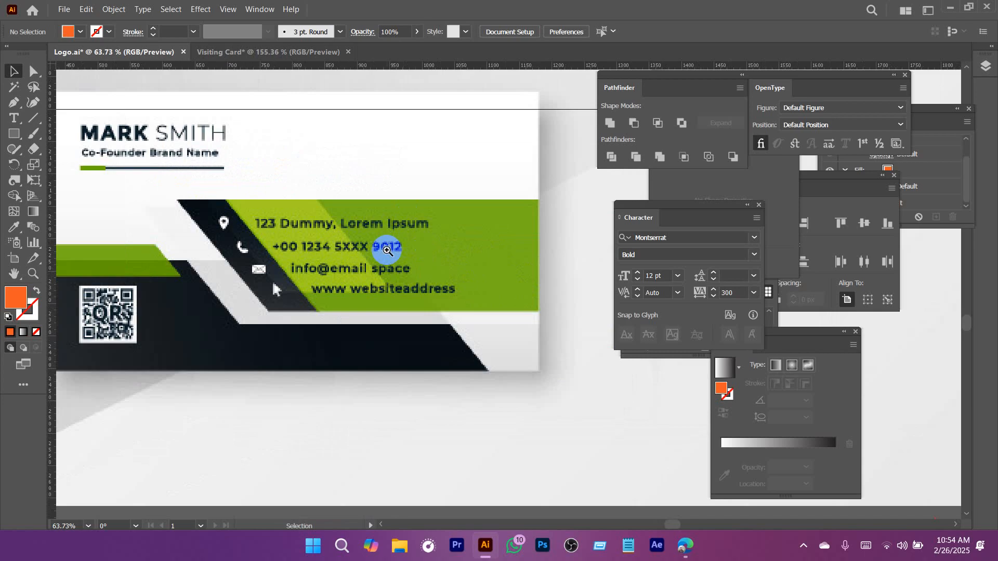
left_click_drag(387, 251, 185, 205)
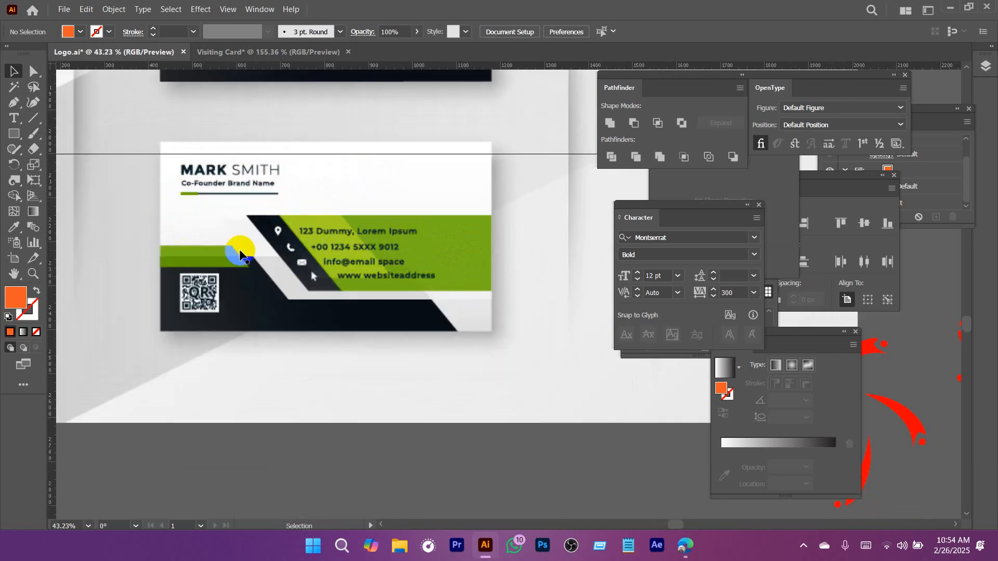
left_click(271, 52)
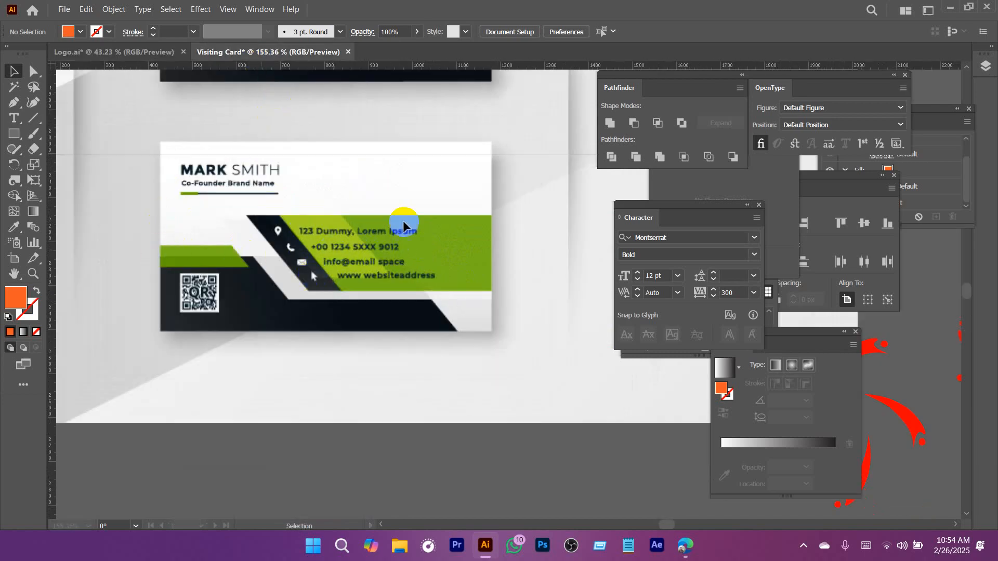
Offset the card-sized rectangle's path inward to create an inner rectangle of 3 by 1.5 in.
left_click(242, 139)
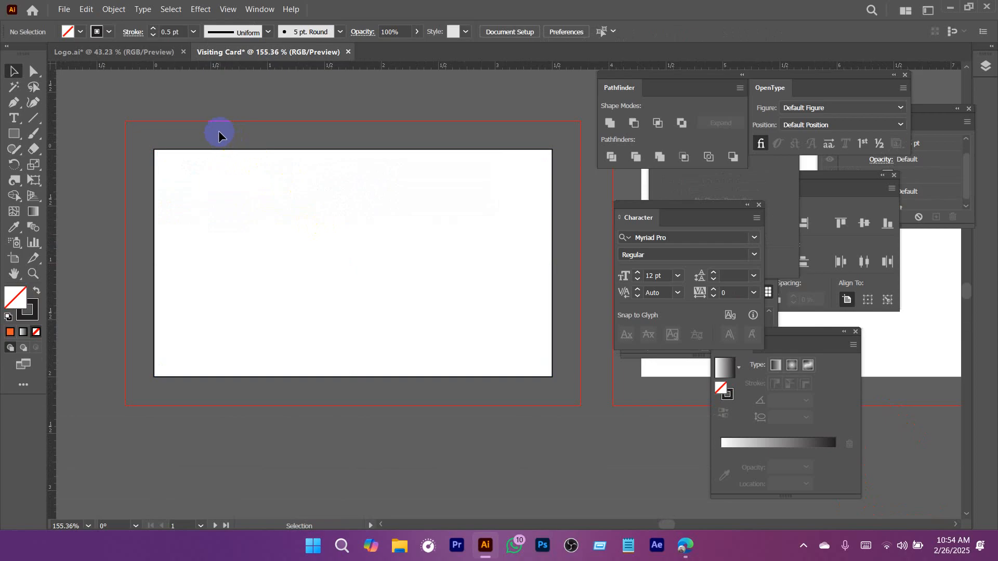
left_click(317, 357)
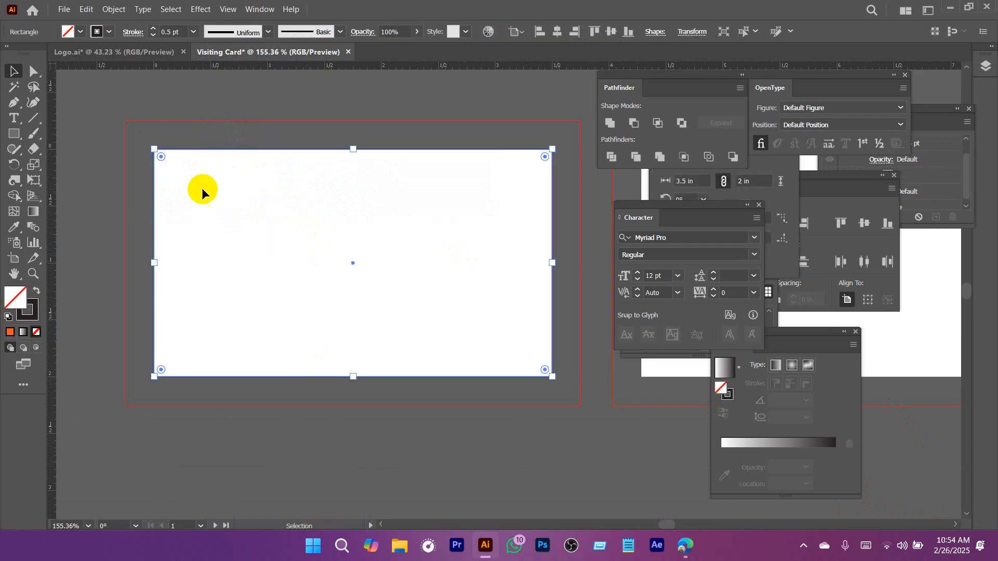
left_click(112, 9)
mouse_move(229, 308)
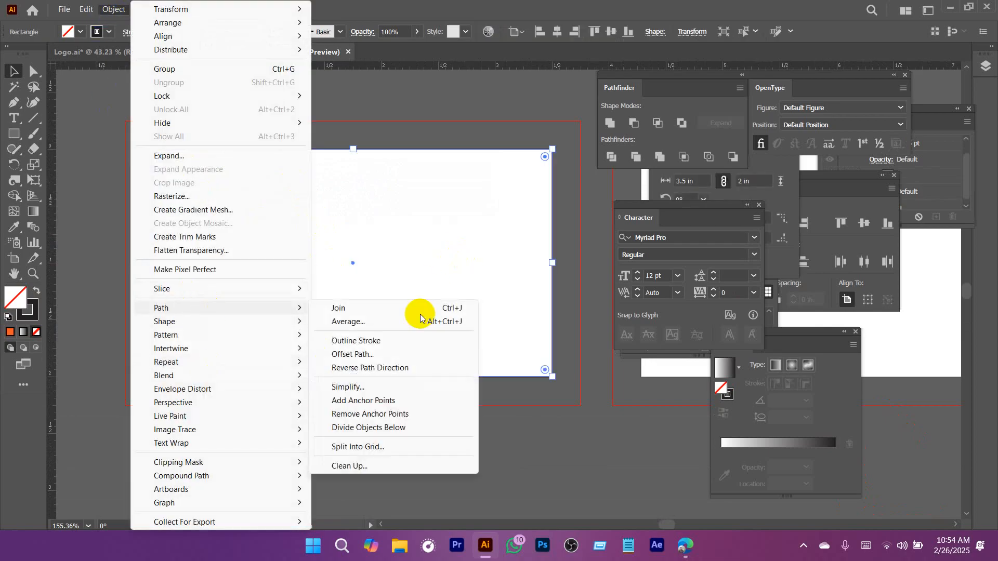
left_click(349, 355)
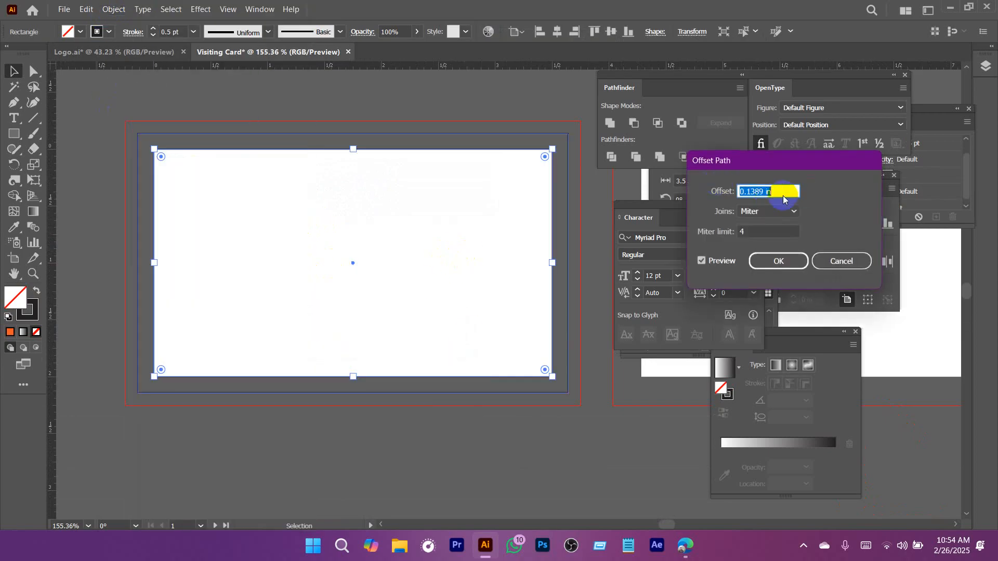
type("-0.25")
left_click(778, 261)
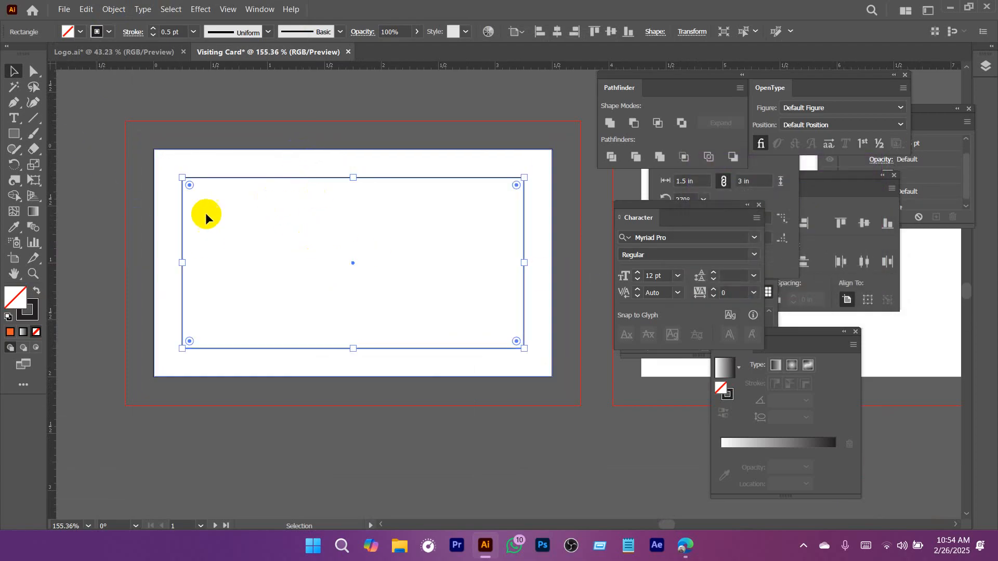
Examine the spacing between the bleed boundary, the card-sized rectangle and the inner offset rectangle.
left_click(265, 150)
left_click(267, 123)
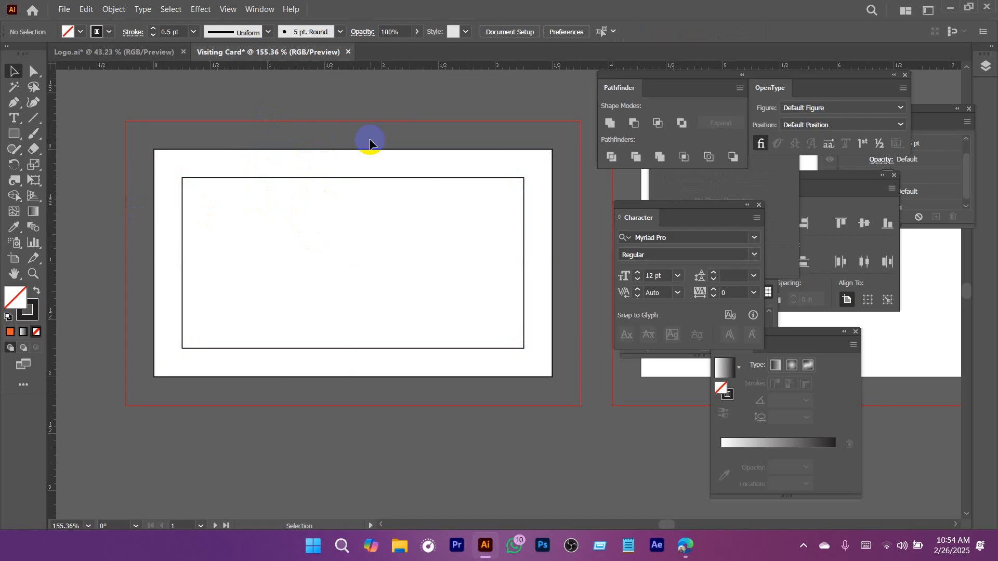
scroll(242, 195, "up", 2)
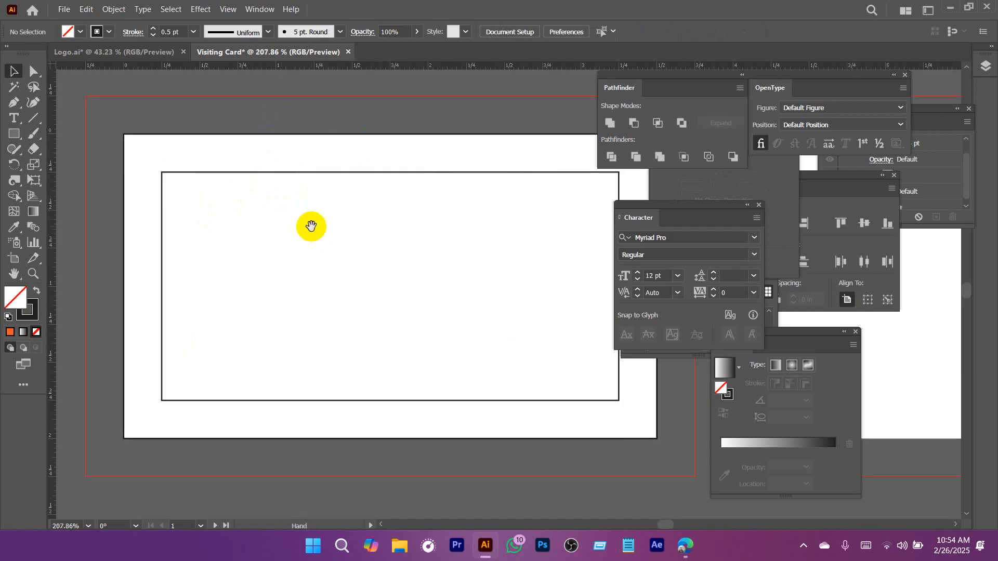
left_click(275, 172)
left_click(251, 149)
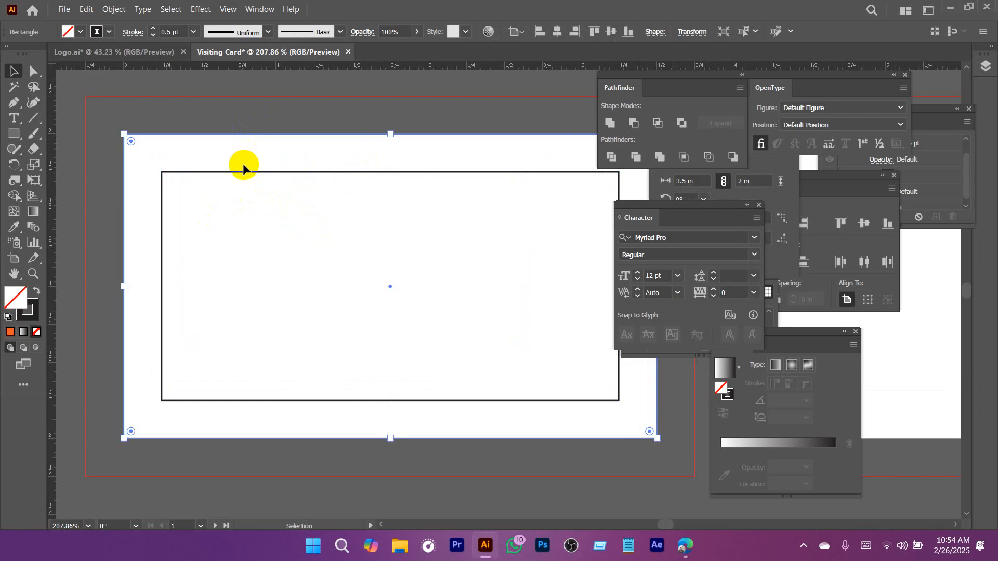
left_click(263, 195)
scroll(446, 267, "down", 4)
left_click_drag(412, 296, 303, 272)
left_click_drag(407, 119, 417, 119)
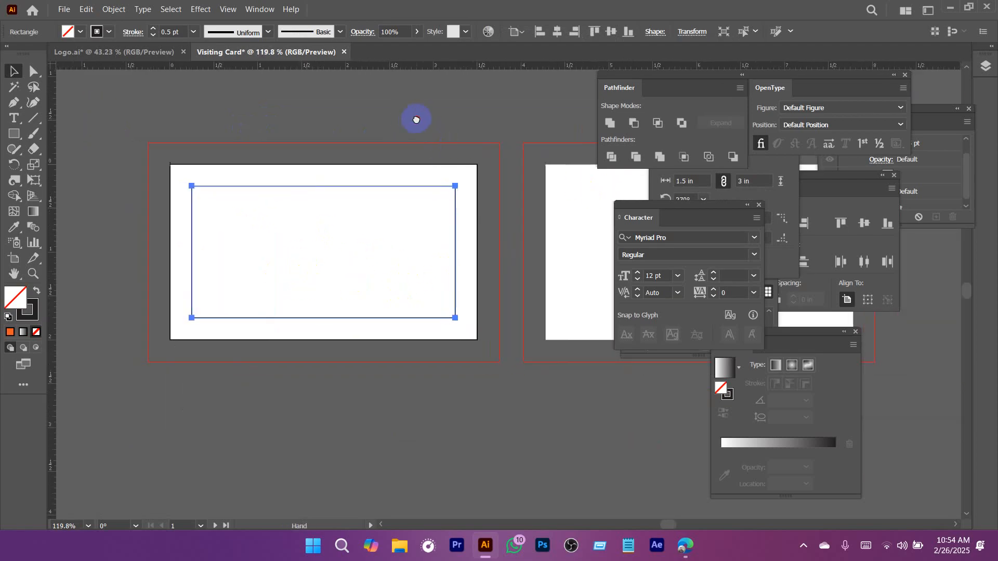
left_click(406, 109)
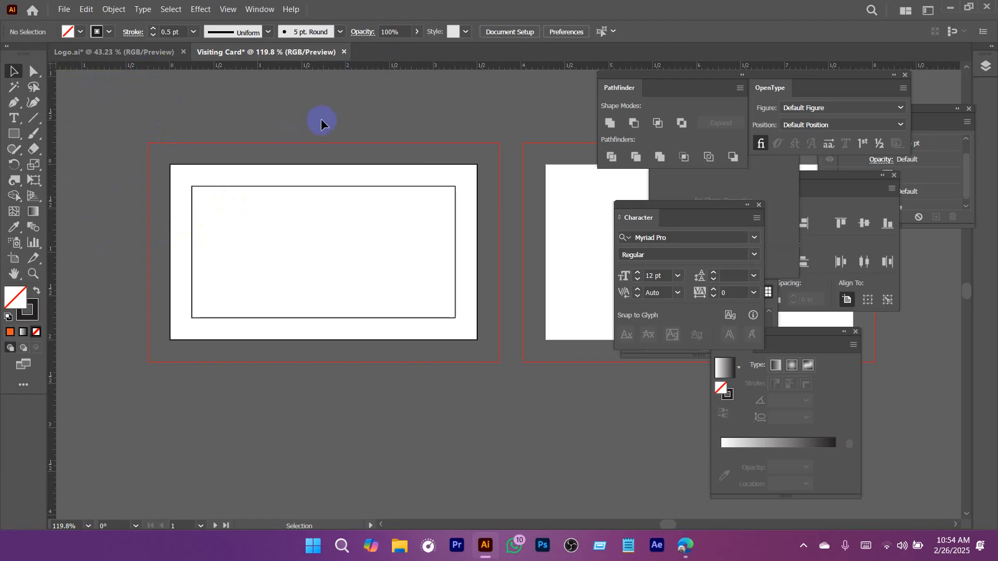
Hide the document rulers and show them again.
left_click(228, 9)
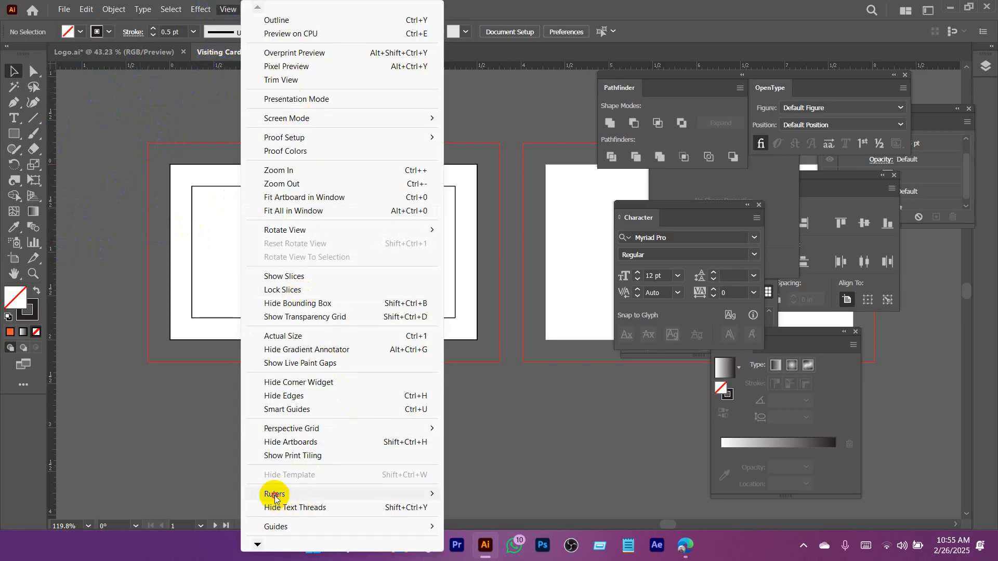
mouse_move(280, 493)
left_click(478, 495)
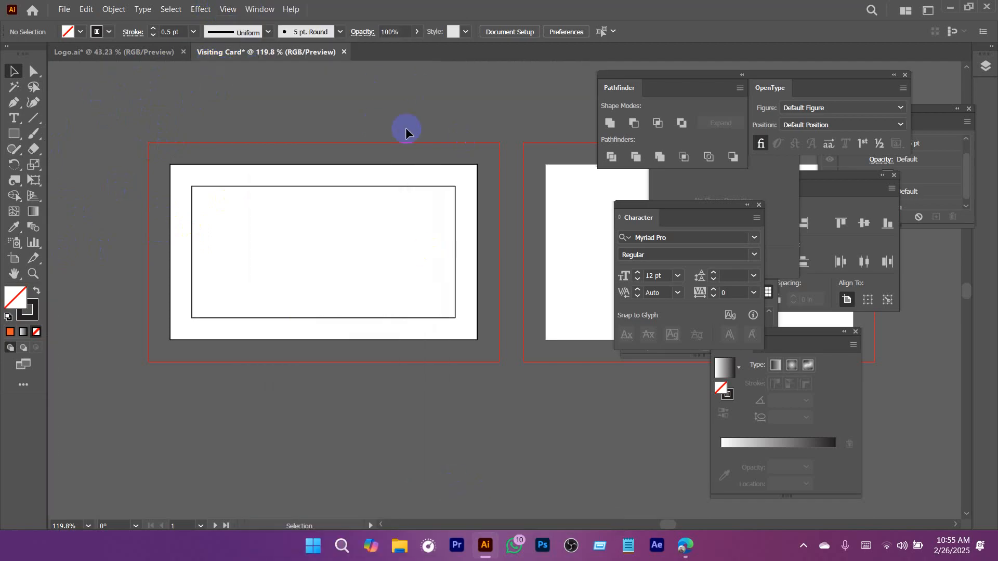
left_click(229, 8)
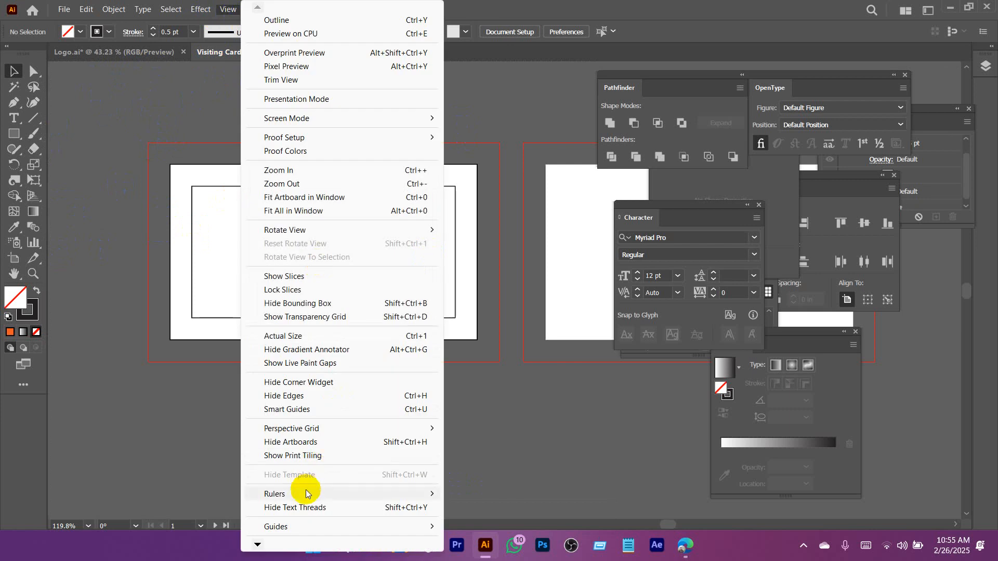
mouse_move(305, 494)
left_click(507, 494)
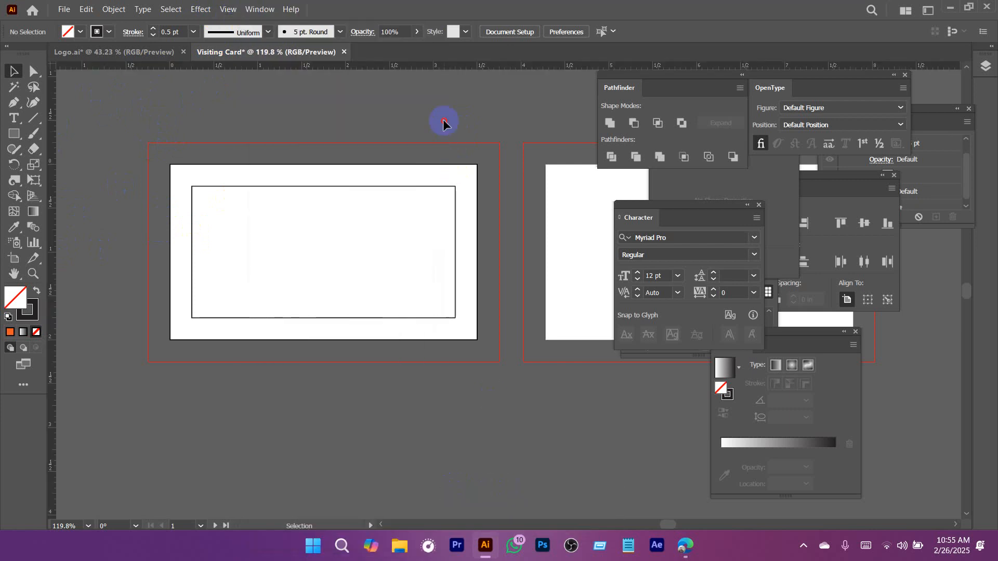
Place a horizontal guide along the top edge of the inner rectangle and check its alignment at the corner.
scroll(312, 150, "up", 1)
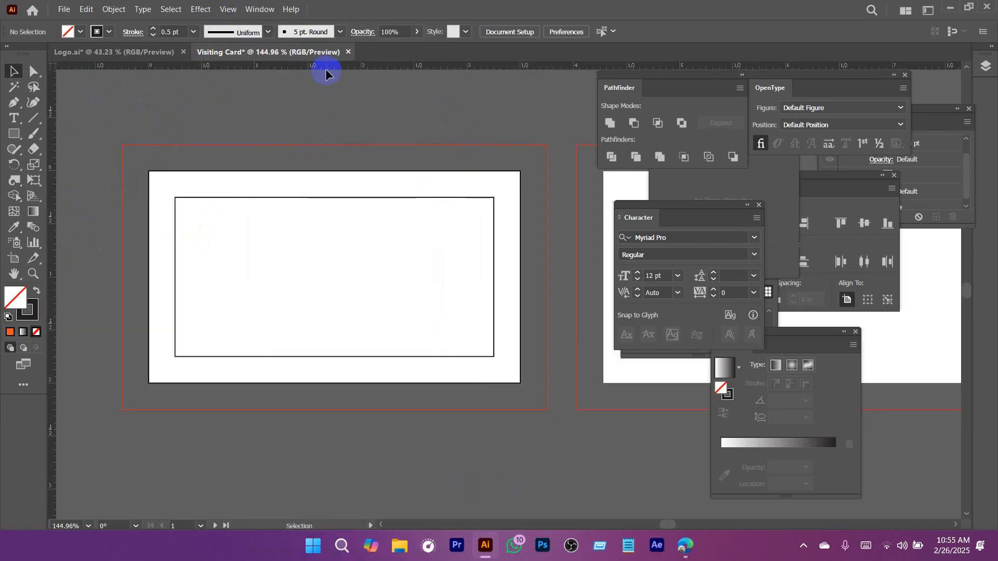
left_click_drag(325, 69, 346, 197)
key("ctrl+space")
left_click_drag(154, 182, 455, 329)
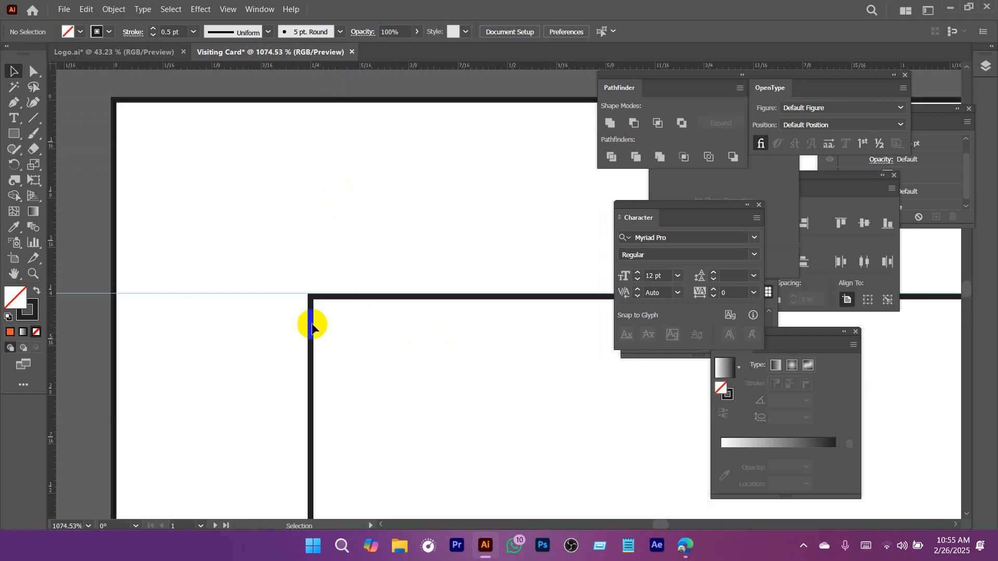
left_click_drag(192, 264, 222, 378)
key("ctrl+alt+space")
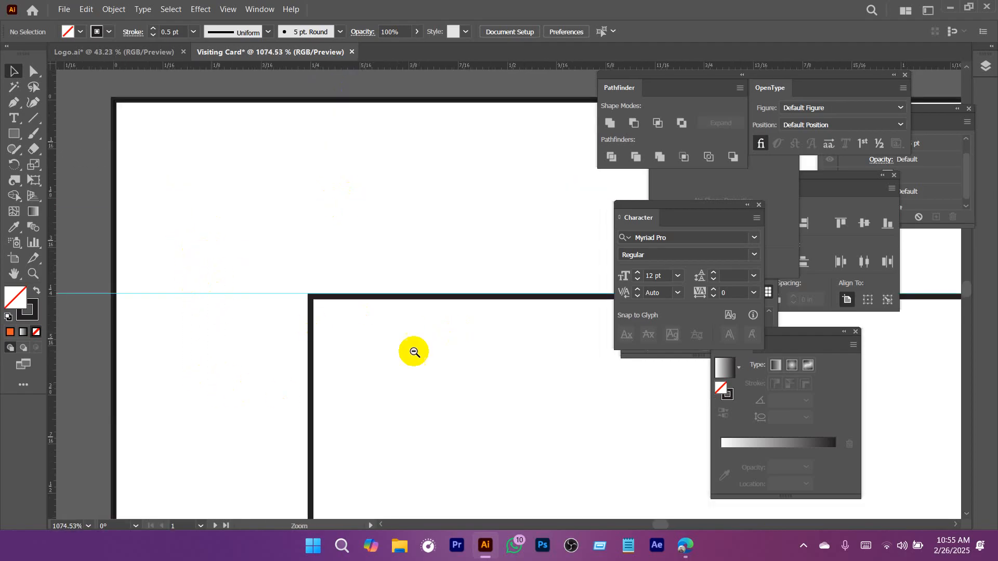
left_click_drag(438, 347, 256, 354)
key("space")
left_click_drag(414, 367, 270, 300)
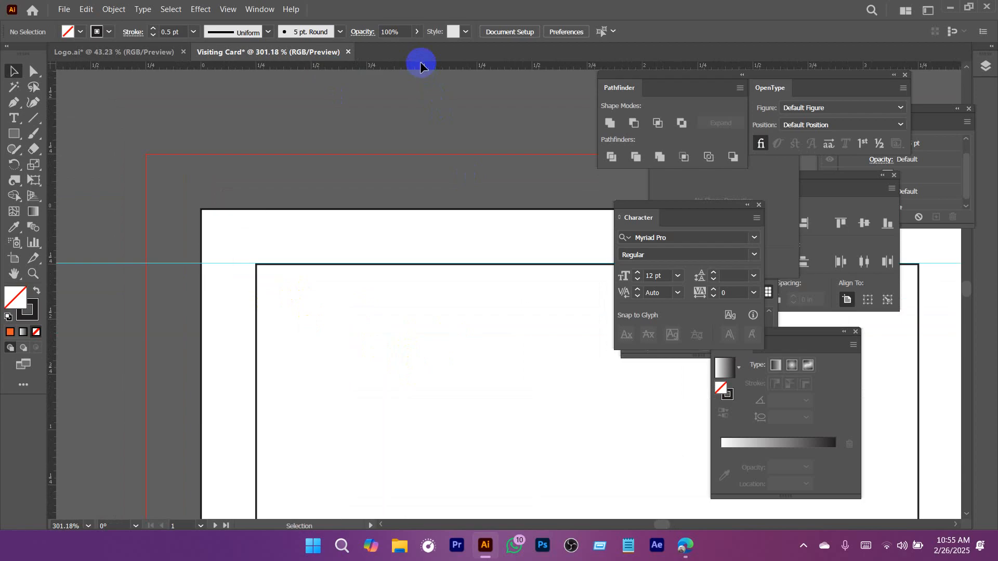
Place a horizontal guide along the top edge of the card-sized rectangle.
left_click_drag(420, 62, 356, 234)
key("ctrl+space")
key("space")
left_click_drag(441, 301, 306, 235)
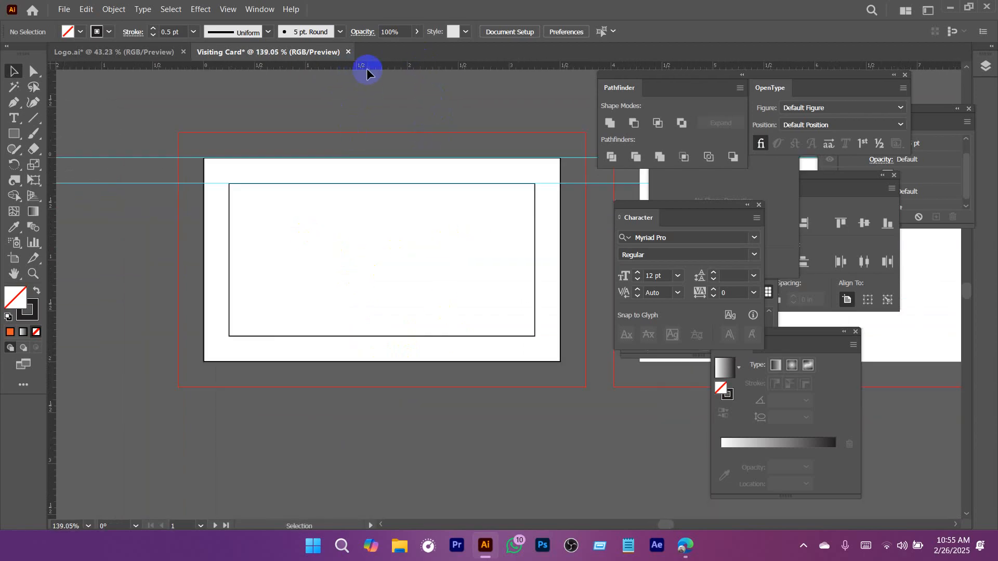
Place horizontal guides along the bottom edges of the inner rectangle and the card-sized rectangle.
left_click_drag(366, 68, 369, 336)
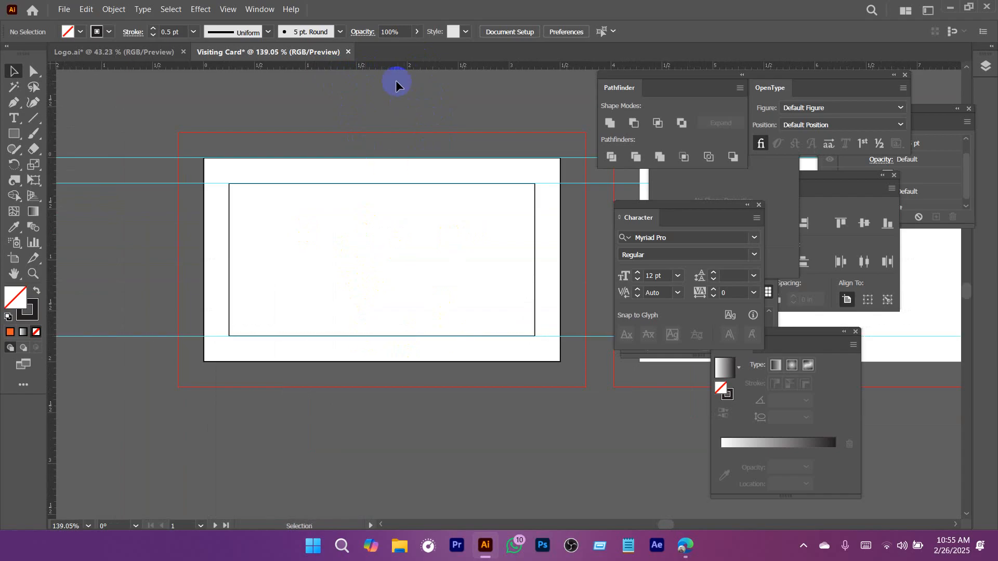
left_click(395, 252)
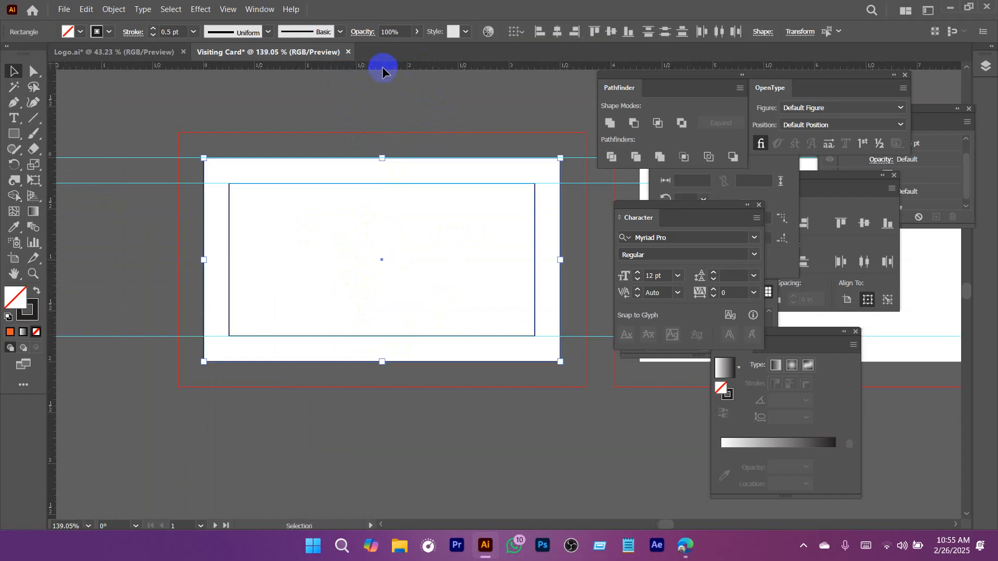
left_click_drag(383, 69, 388, 361)
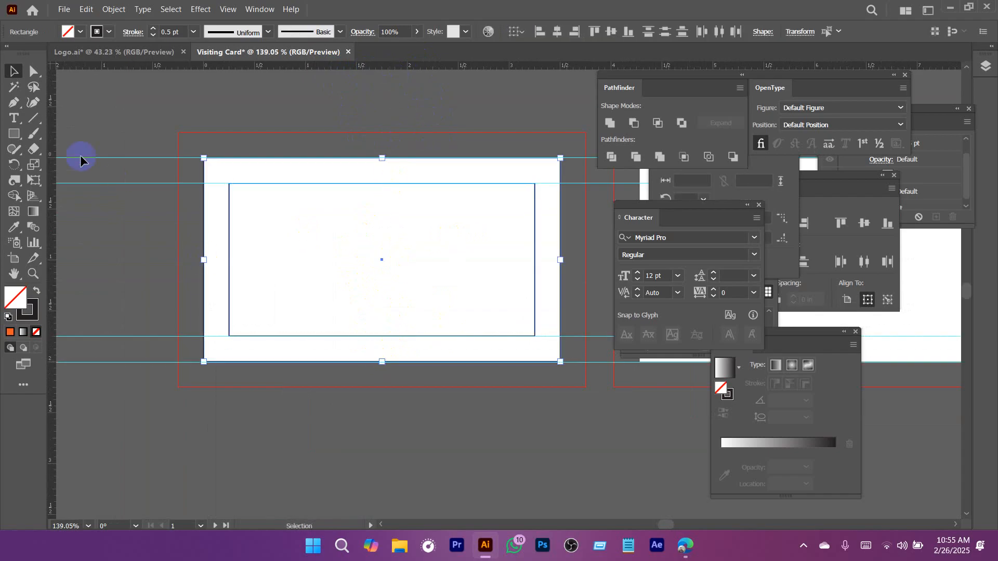
Place vertical guides along the left and right edges of the card-sized rectangle and the inner rectangle.
left_click_drag(49, 113, 203, 163)
left_click_drag(446, 192, 561, 215)
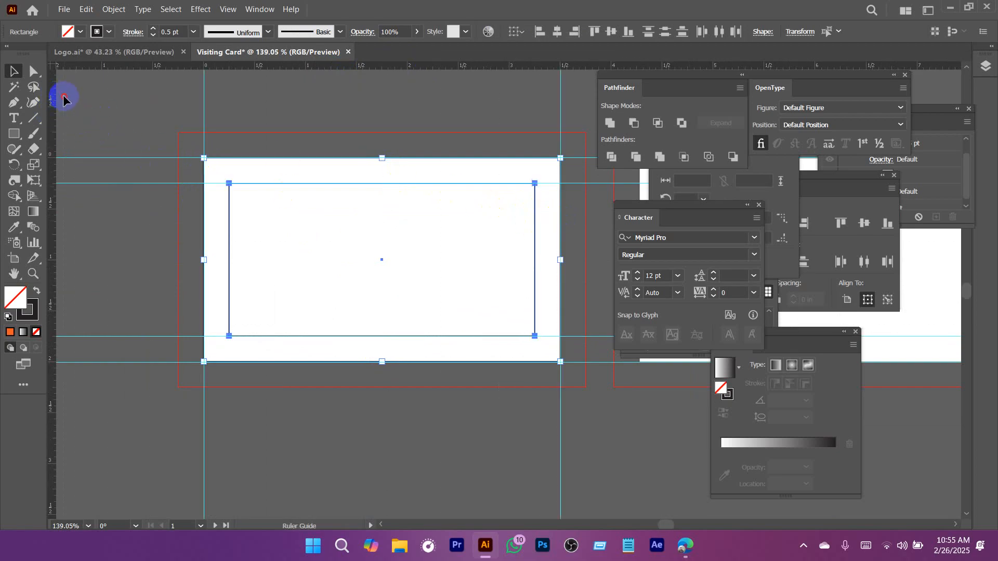
left_click_drag(226, 177, 229, 182)
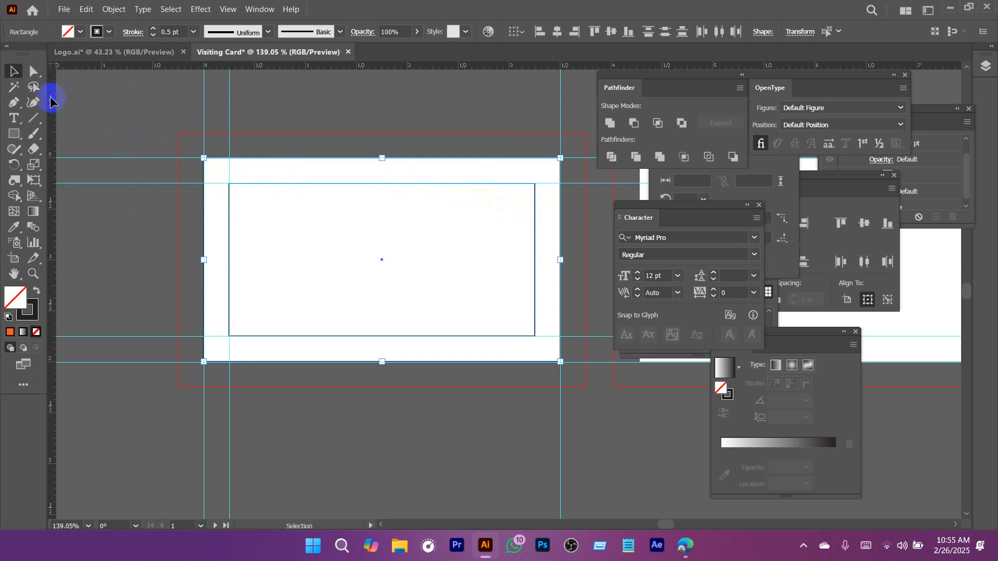
left_click_drag(51, 101, 356, 200)
left_click_drag(528, 226, 298, 178)
Delete the card-sized rectangle and the inner rectangle from the first artboard.
left_click(467, 124)
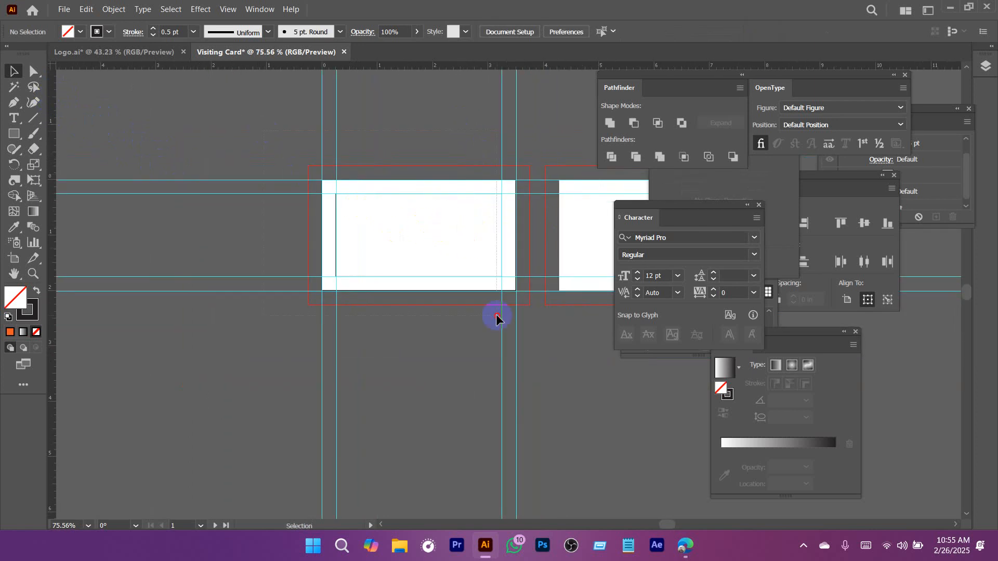
left_click_drag(537, 344, 537, 345)
key("Delete")
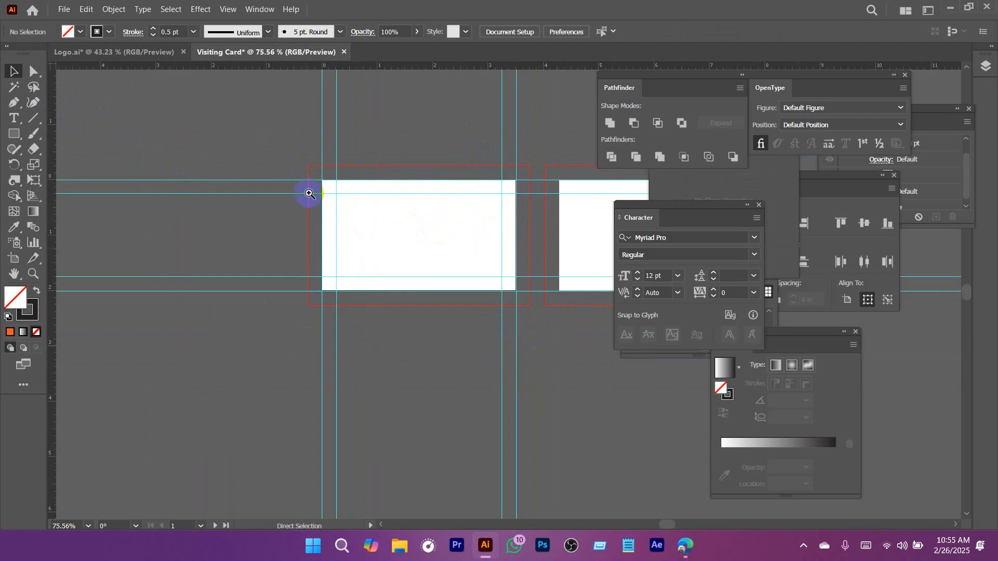
Add the text label "SAFE AREA" near the centre of the first artboard.
left_click_drag(335, 207, 396, 282)
left_click_drag(480, 299, 346, 276)
left_click(17, 118)
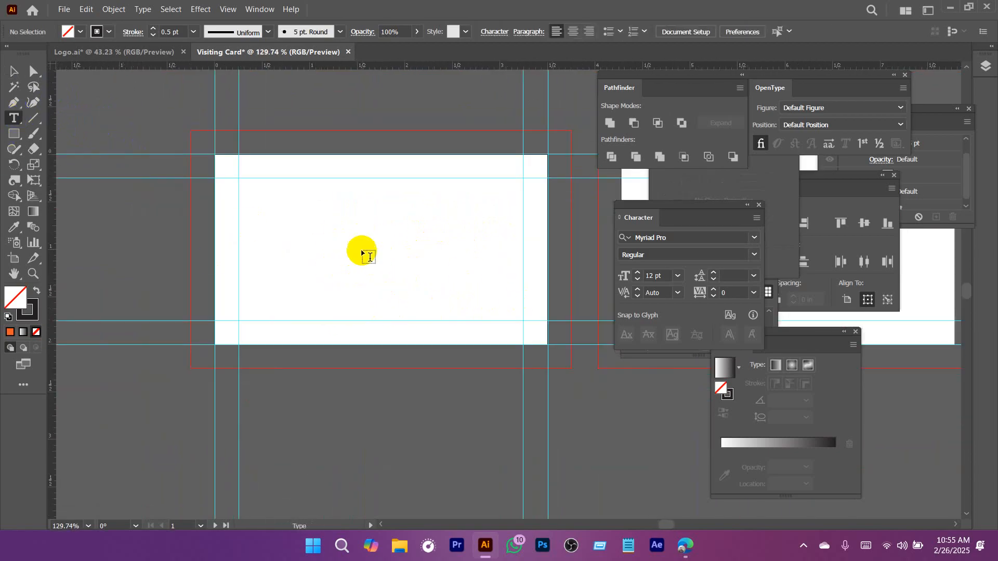
left_click(342, 241)
type("SD")
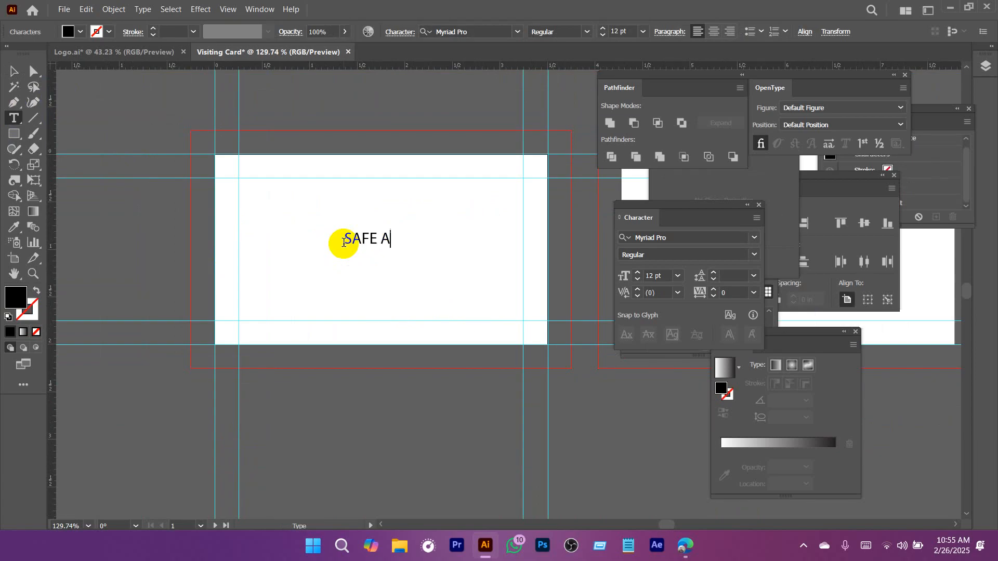
left_click(14, 73)
left_click(363, 233)
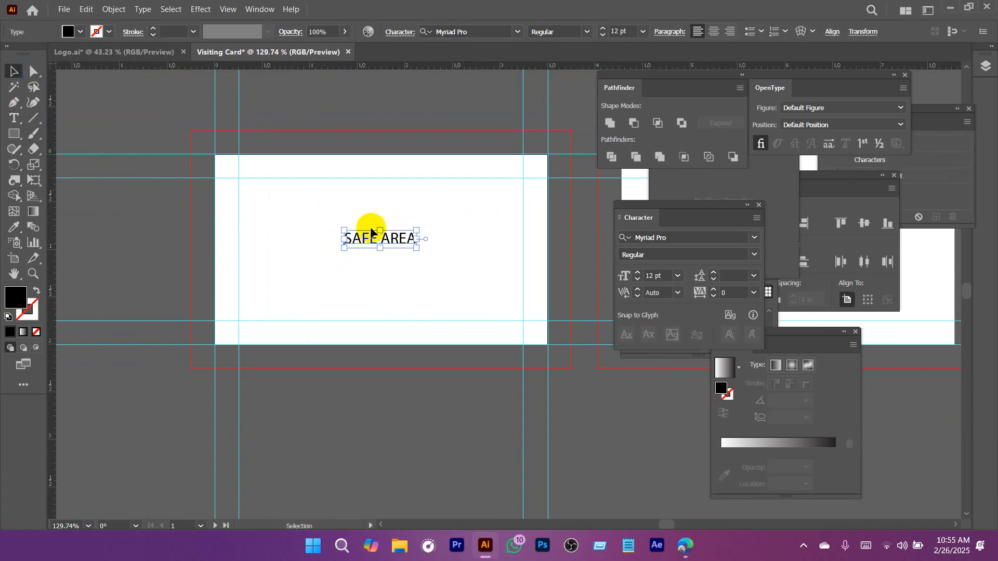
Duplicate the SAFE AREA label into the strip between the upper guides and change the copy's text to "Trim Line".
scroll(445, 278, "up", 4)
left_click_drag(441, 319, 438, 197)
double_click(436, 199)
key("ctrl+a")
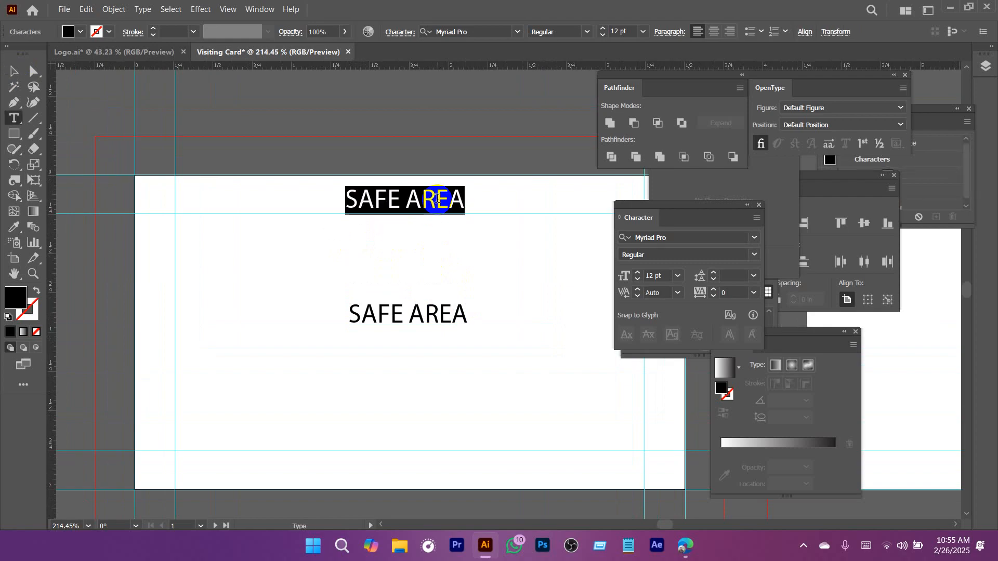
type("Trim Line")
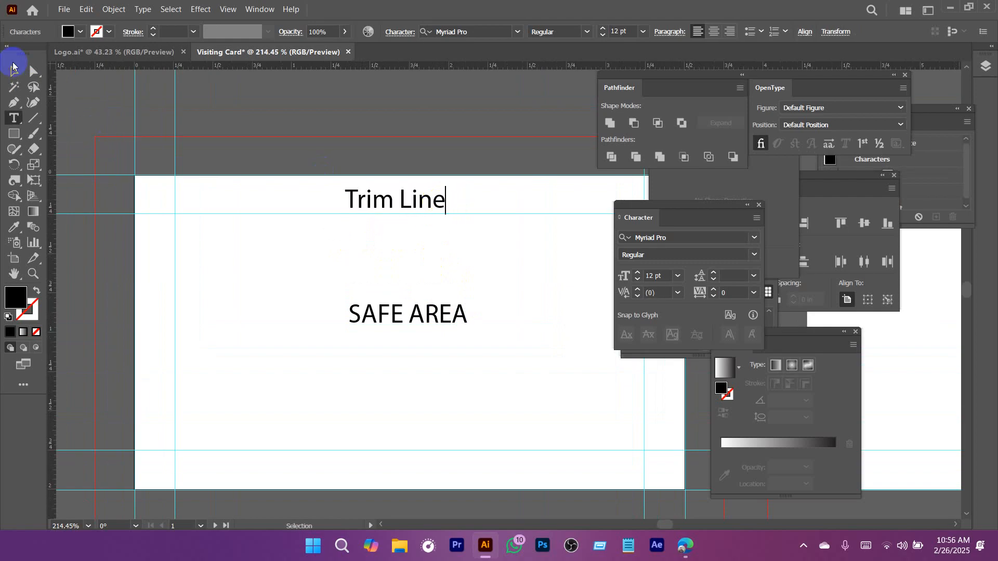
left_click(14, 70)
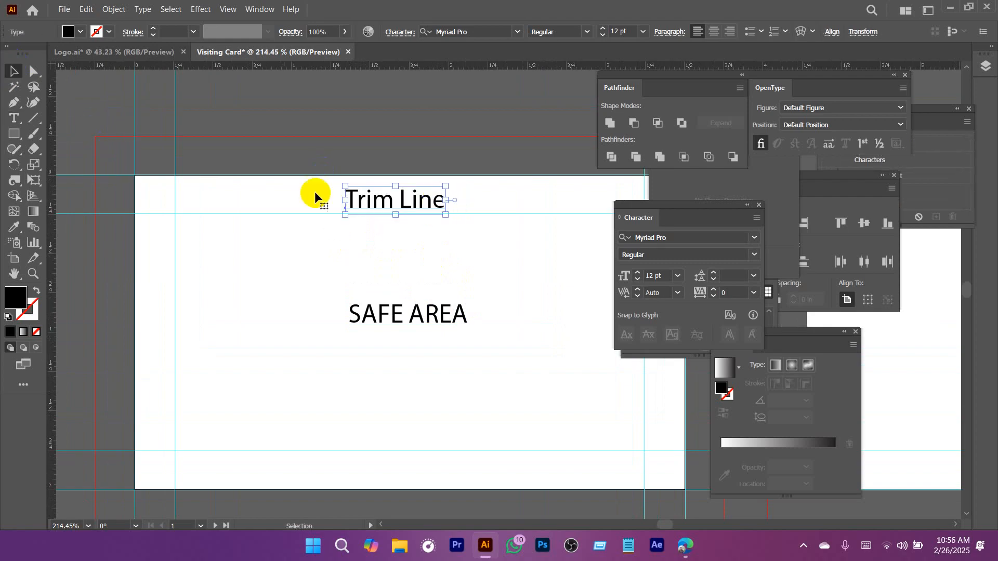
Duplicate the Trim Line label into the bleed above the first artboard and change the copy's text to "Bleed Area".
left_click_drag(425, 210, 423, 161)
double_click(423, 160)
key("ctrl+a")
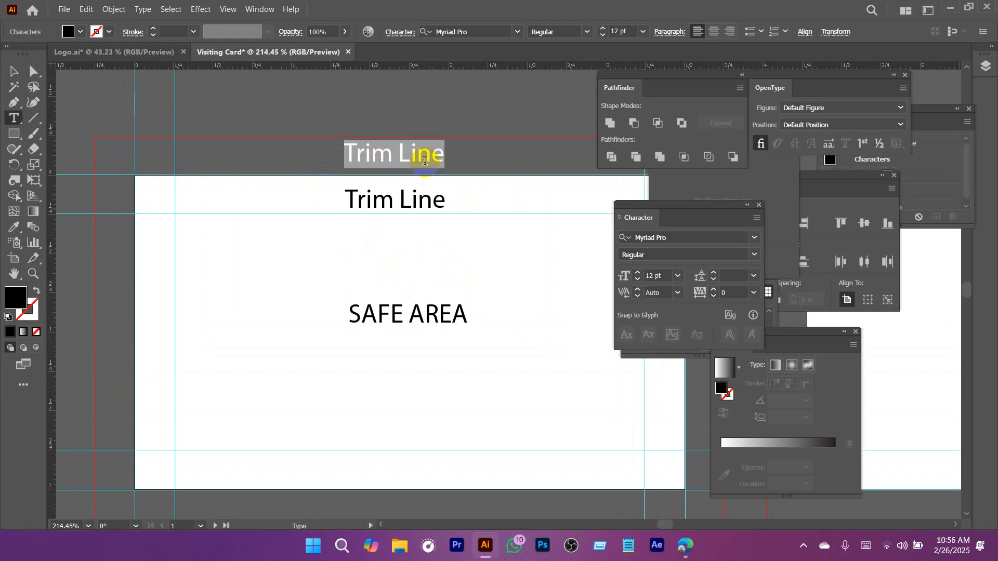
type("Bleed Area")
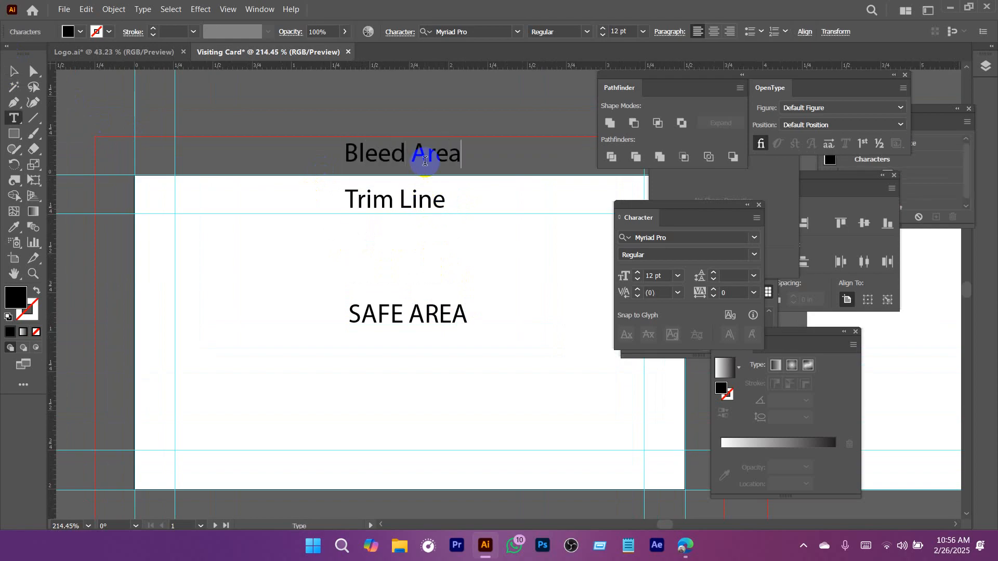
left_click(11, 76)
Deselect the label and move the Character panel aside to uncover the workspace.
scroll(465, 259, "down", 5)
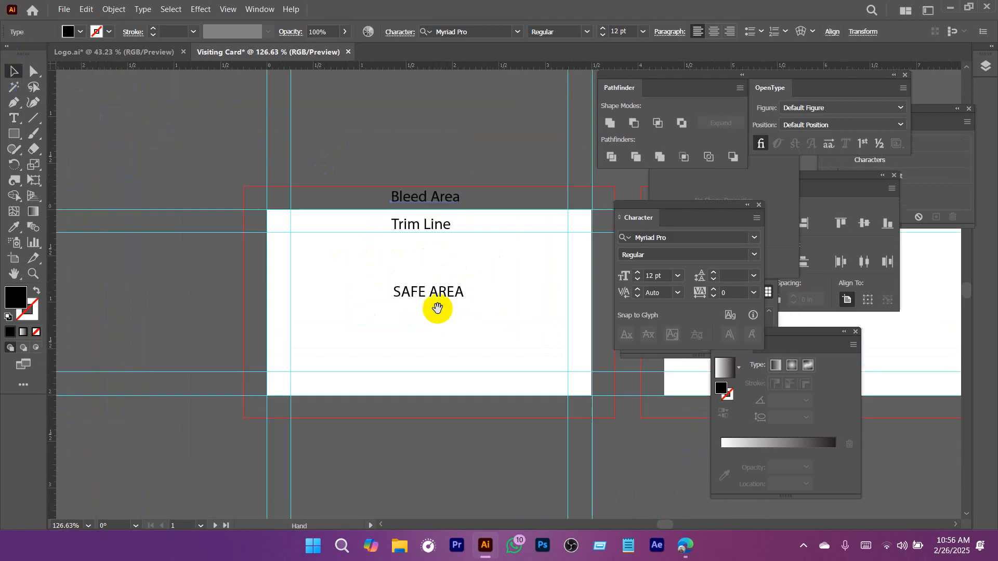
left_click_drag(502, 323, 339, 303)
left_click(451, 310)
left_click_drag(374, 273, 380, 249)
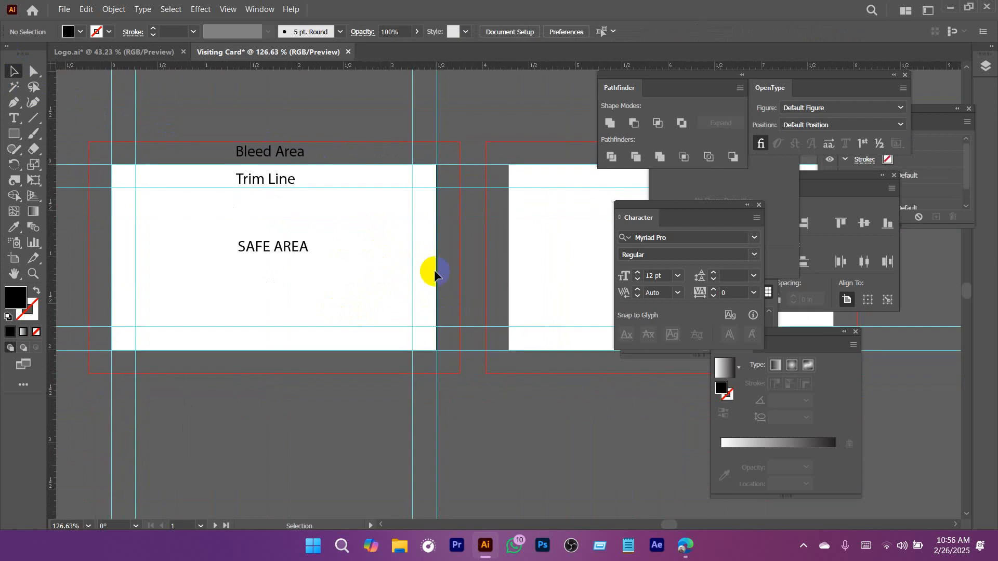
left_click_drag(707, 208, 760, 200)
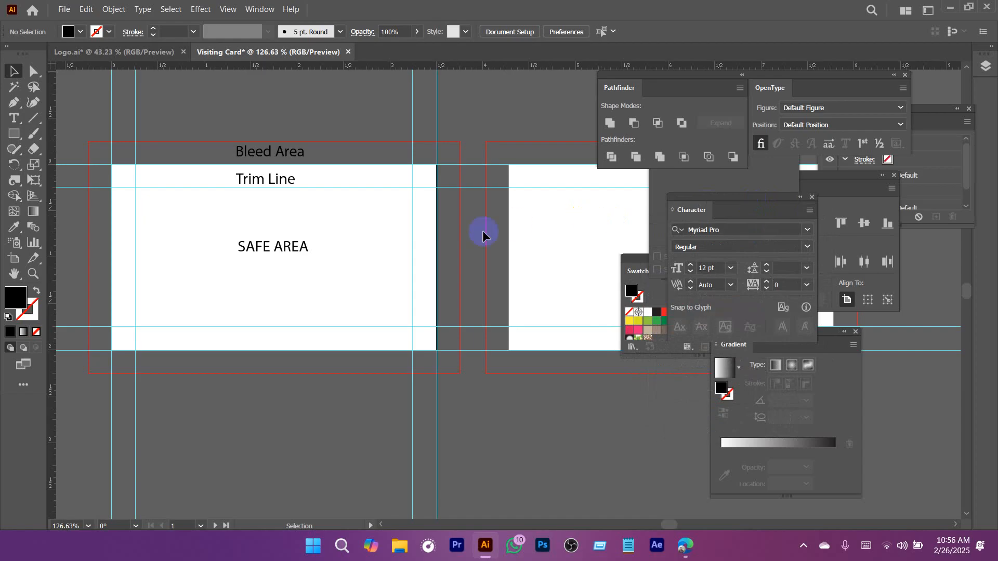
left_click_drag(391, 286, 394, 263)
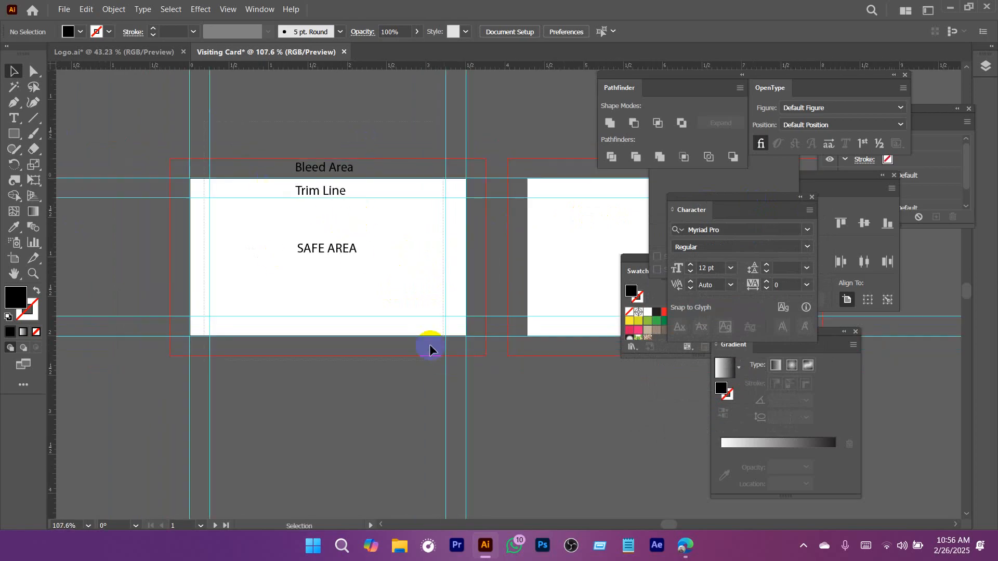
Move the SAFE AREA, Bleed Area and Trim Line labels off the card to the empty space above the first artboard.
key("ctrl+a")
left_click_drag(319, 249, 105, 109)
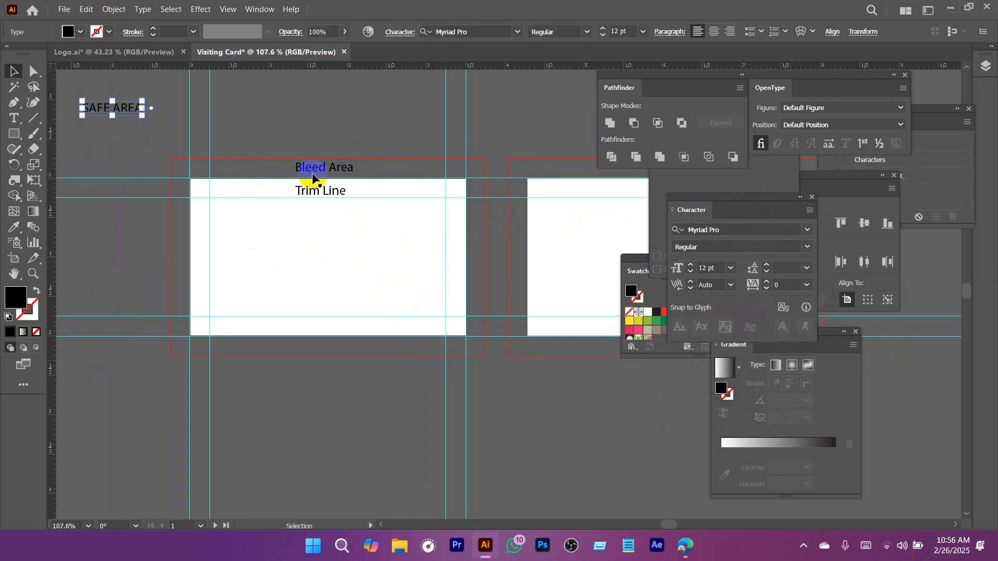
left_click(319, 181)
left_click_drag(278, 139, 240, 77)
left_click(275, 134)
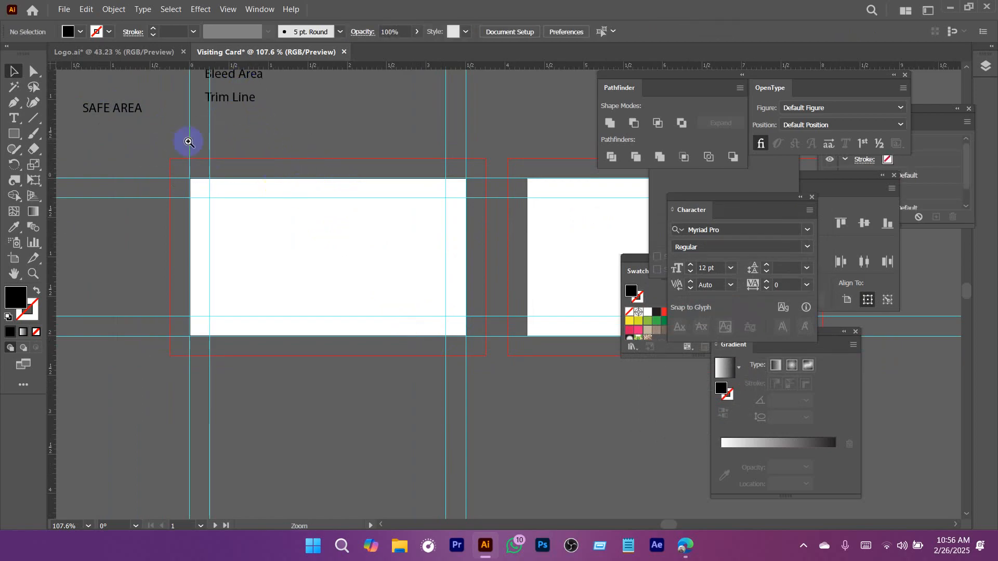
Hide all guides and show them again.
left_click_drag(273, 198, 295, 243)
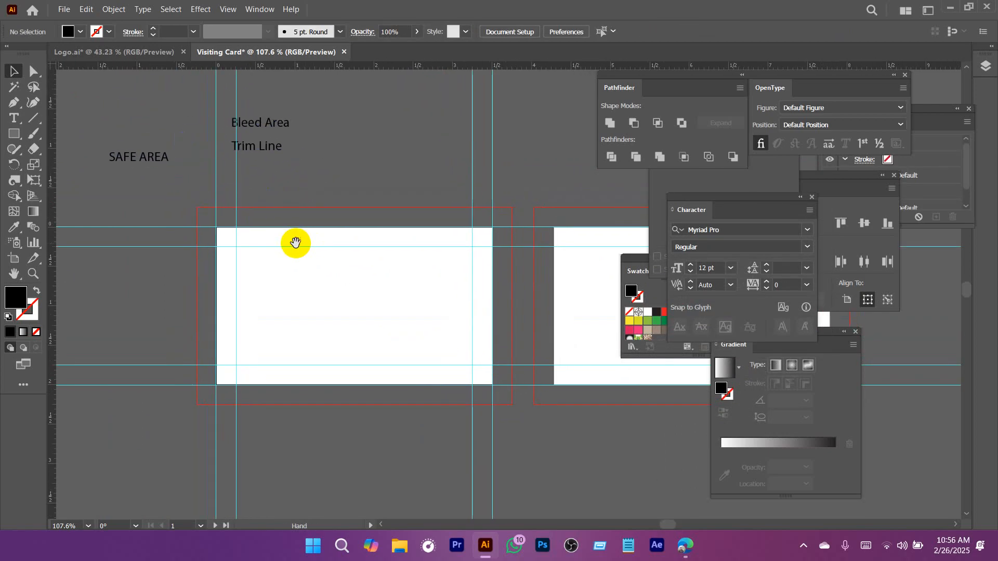
left_click(221, 6)
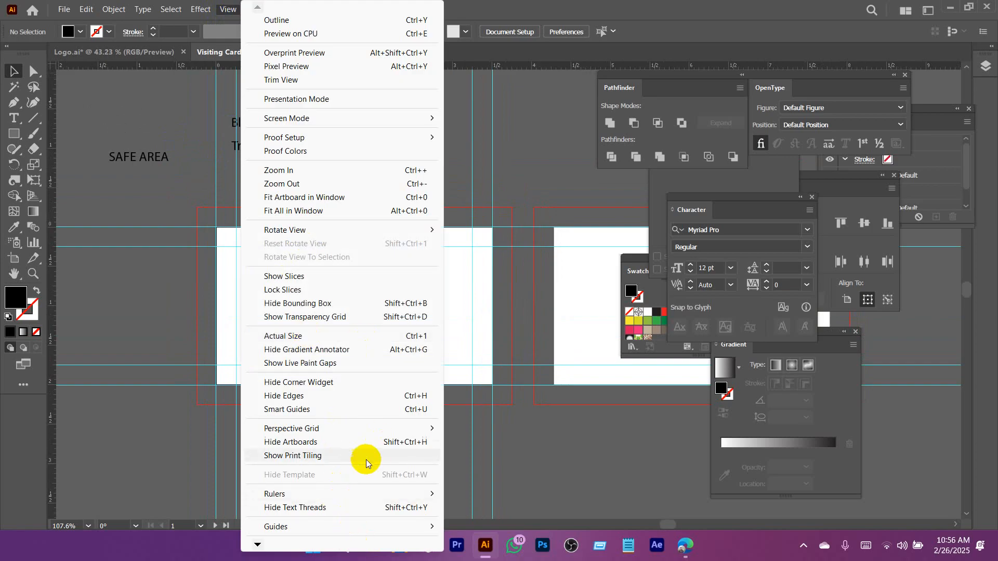
mouse_move(258, 544)
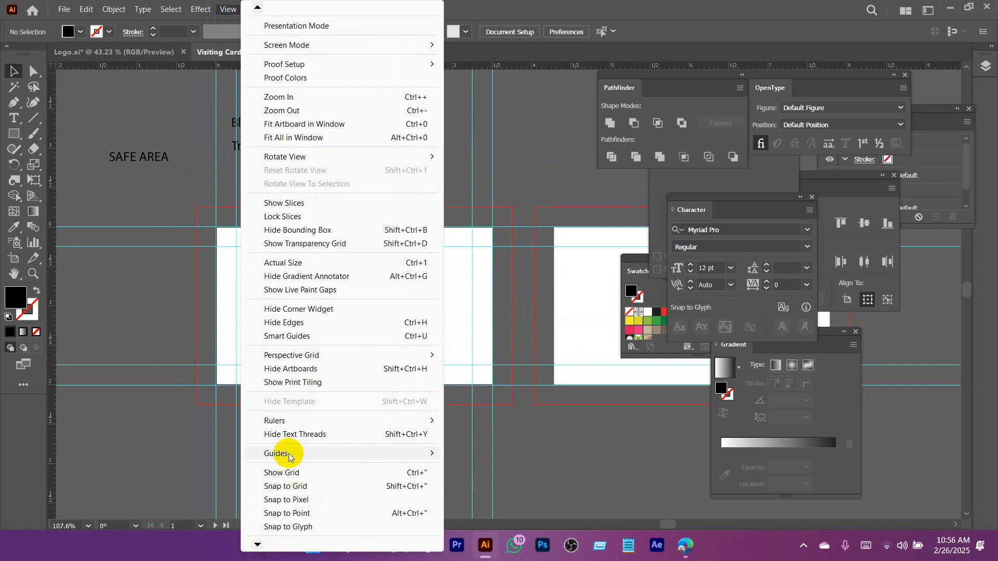
mouse_move(289, 457)
left_click(507, 457)
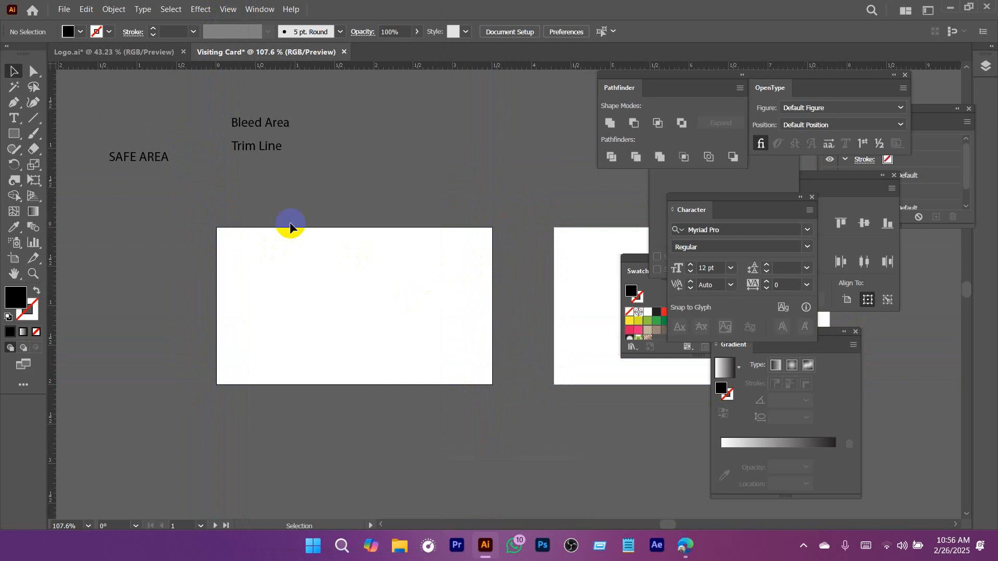
key("ctrl+semicolon")
Copy the business card reference image from the Logo.ai document and paste it into the Visiting Card document.
left_click_drag(380, 295, 407, 264)
scroll(410, 302, "down", 2)
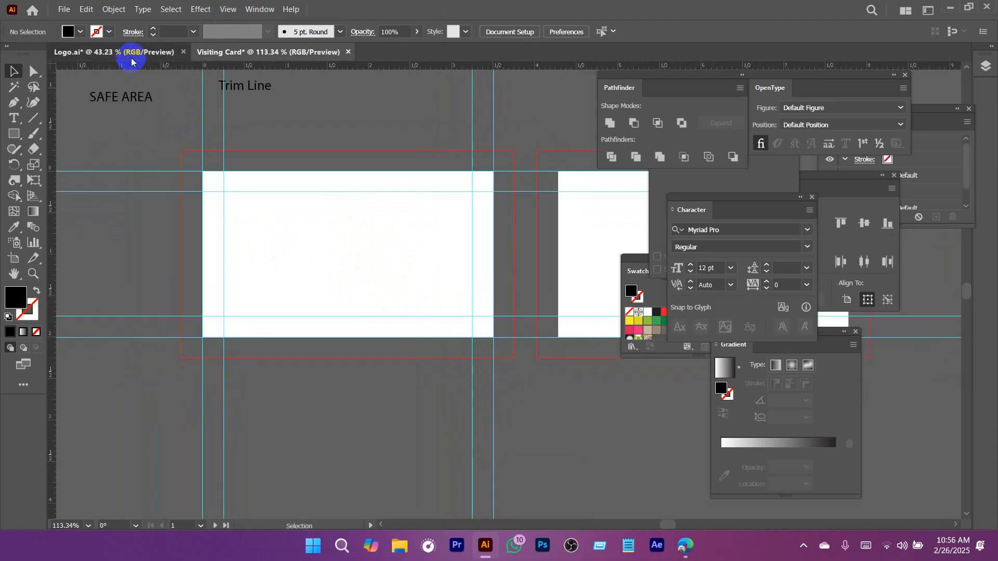
left_click(131, 61)
left_click(332, 242)
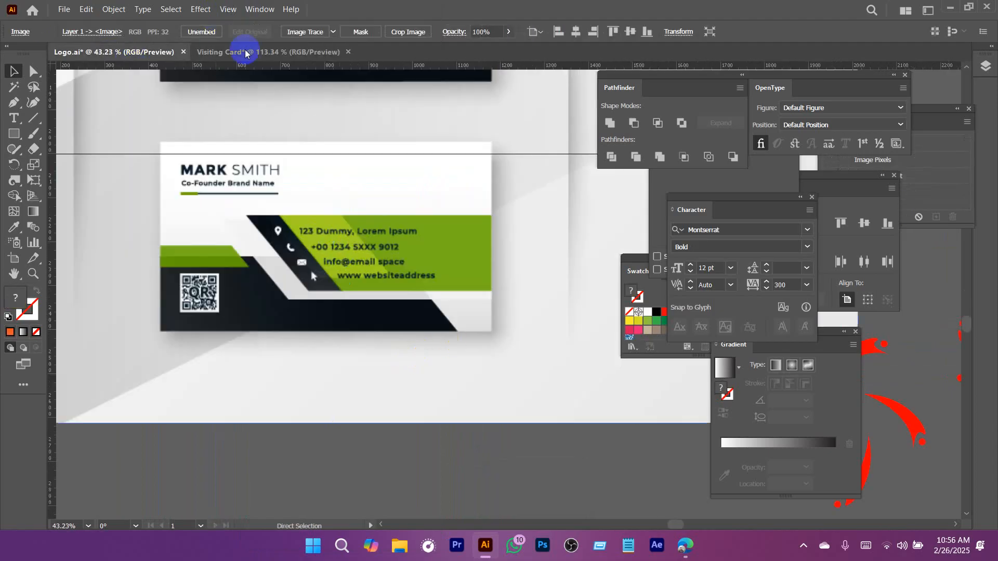
left_click(283, 52)
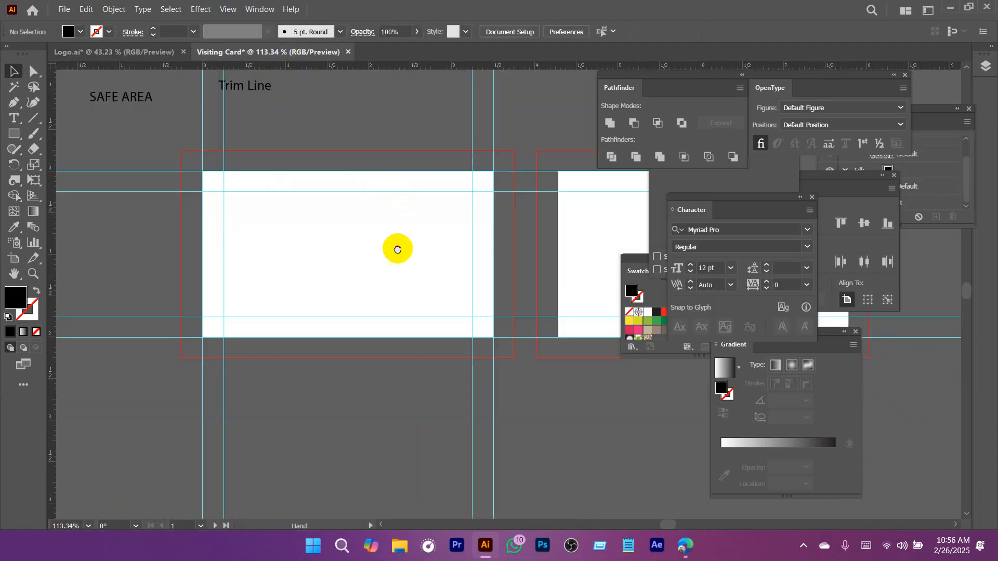
key("ctrl+v")
Scale the reference image proportionally to about half its size and place it just above the first artboard.
left_click_drag(463, 289, 277, 306)
left_click_drag(414, 312, 338, 266)
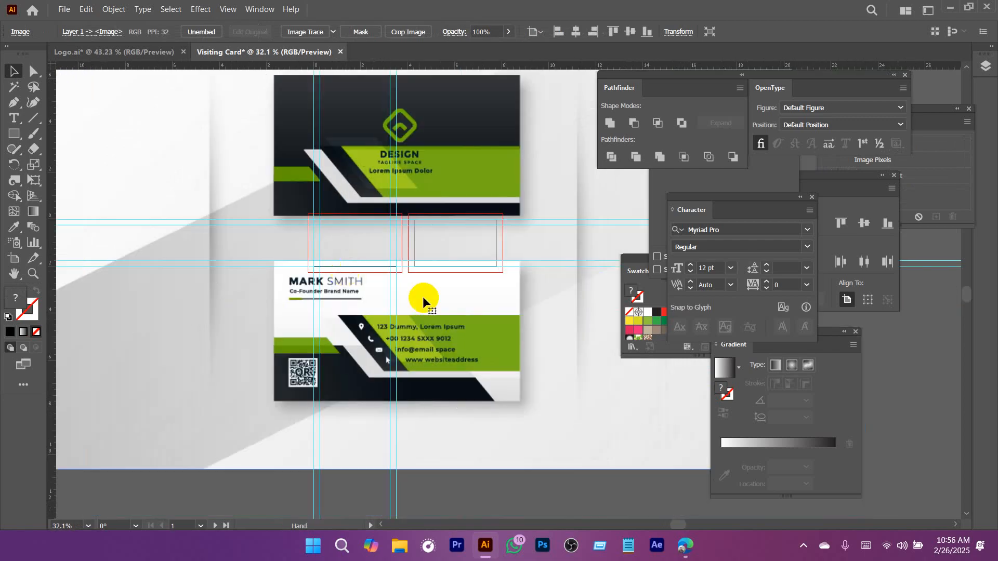
left_click(457, 300, "alt")
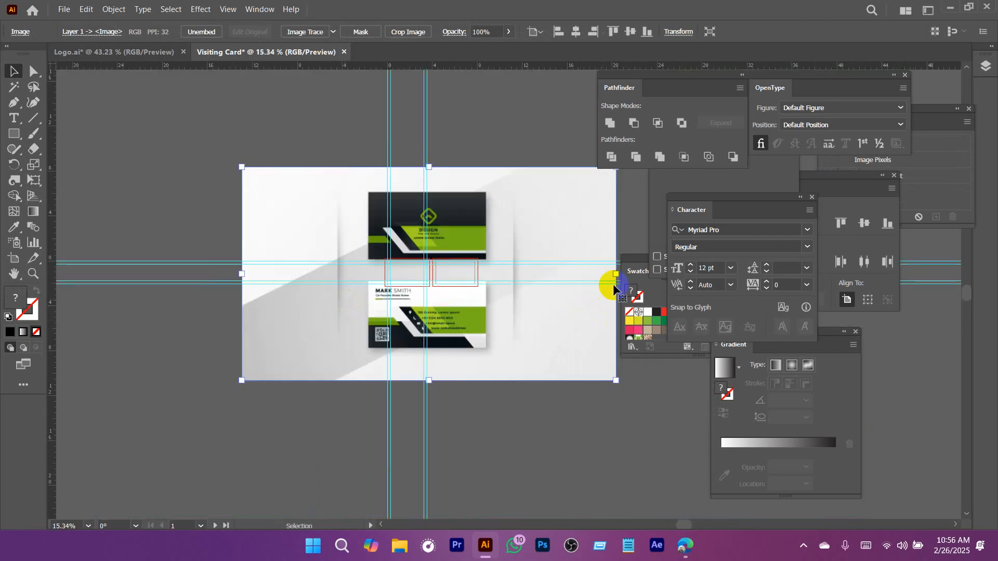
left_click_drag(618, 276, 438, 276)
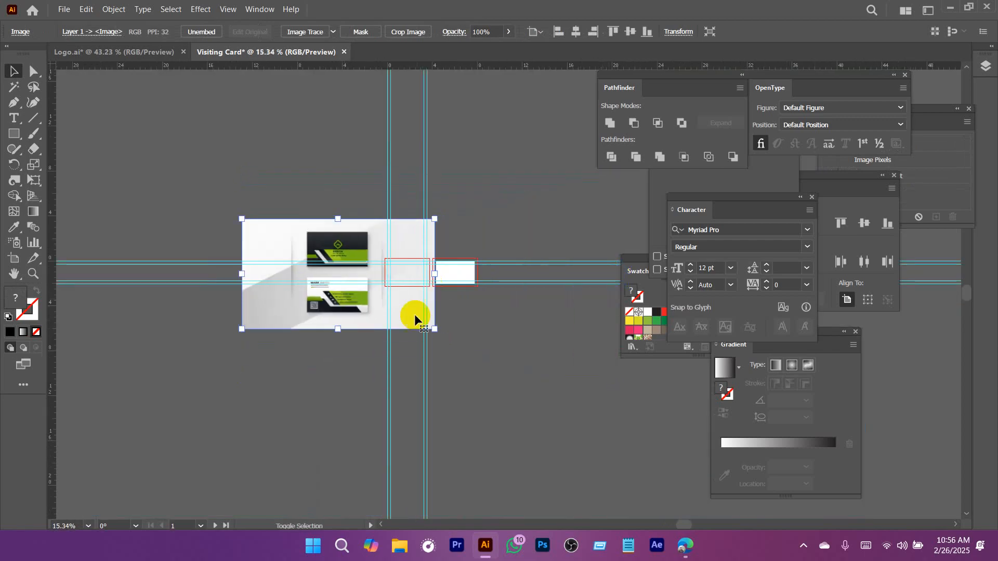
left_click_drag(343, 287, 484, 291)
left_click_drag(496, 295, 350, 218)
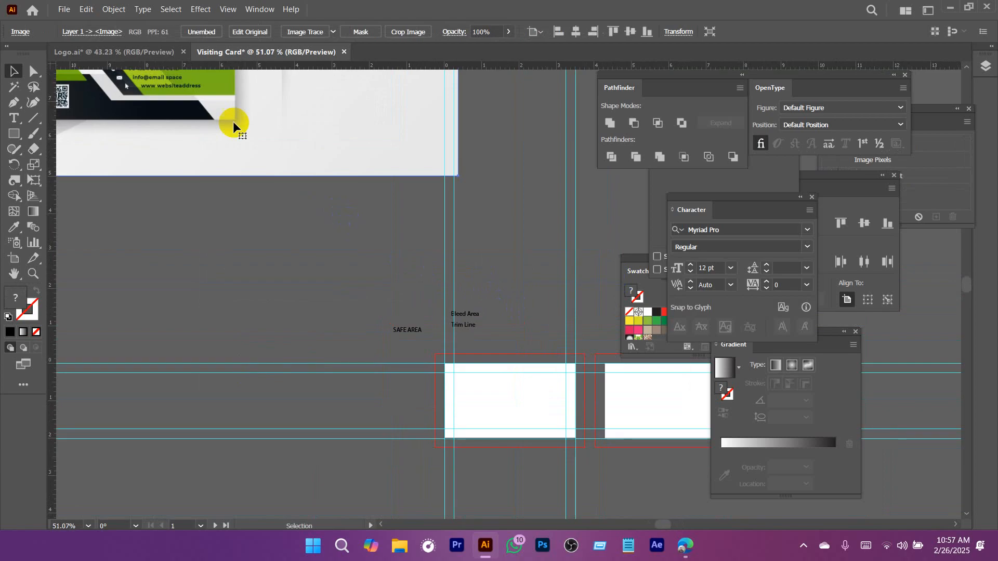
left_click_drag(233, 123, 406, 292)
Examine the QR code area and the dark lower band of the reference card design.
left_click_drag(427, 295, 360, 219)
left_click_drag(365, 223, 399, 212)
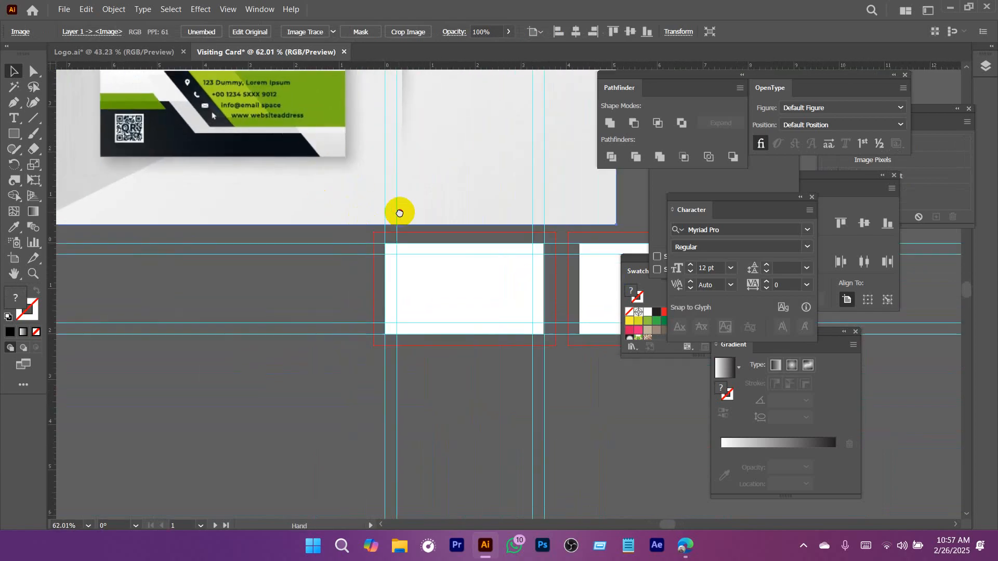
left_click_drag(126, 109, 254, 232)
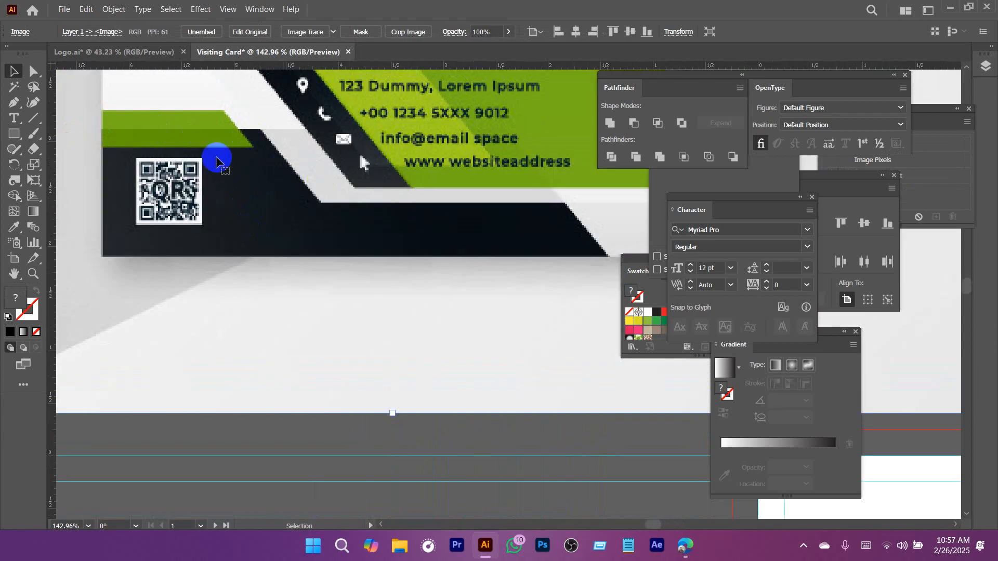
left_click_drag(216, 161, 198, 173)
left_click_drag(226, 158, 269, 158)
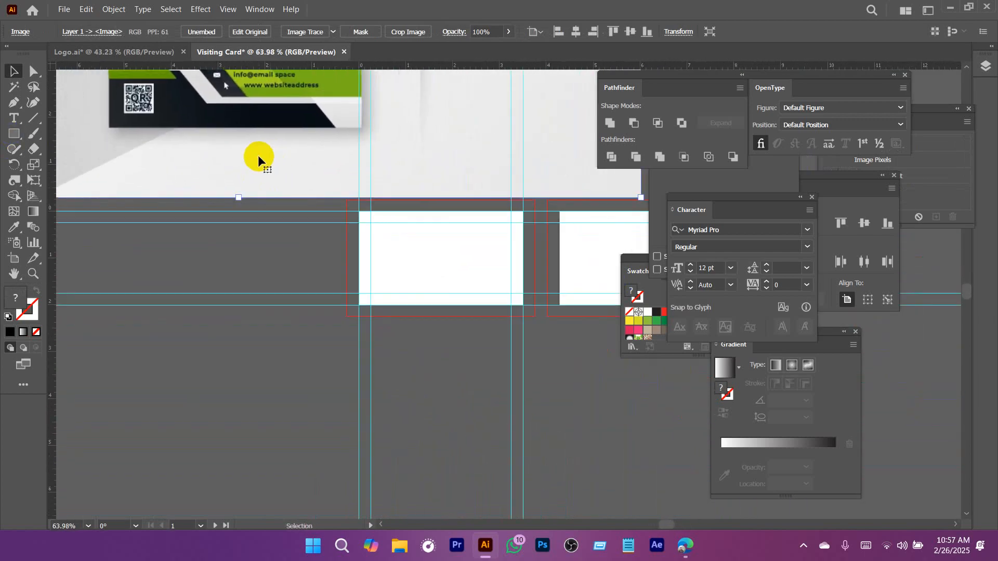
left_click_drag(212, 126, 196, 142)
left_click_drag(337, 193, 326, 175)
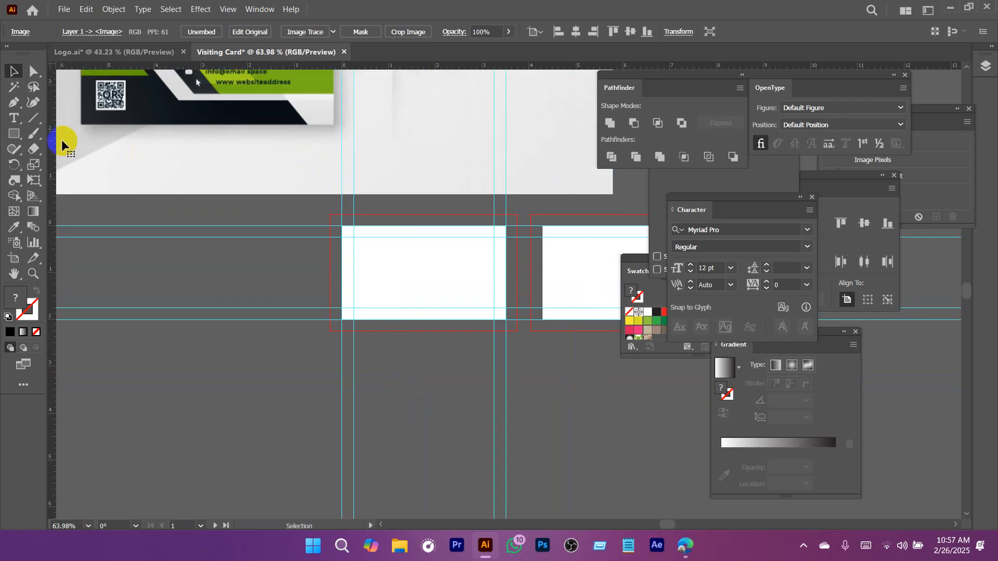
Draw a black rectangle about 1.34 x 0.59 in and align it to the lower-left corner of the first artboard.
left_click(11, 137)
left_click_drag(344, 292, 404, 318)
left_click_drag(378, 311, 560, 381)
left_click_drag(392, 306, 416, 241)
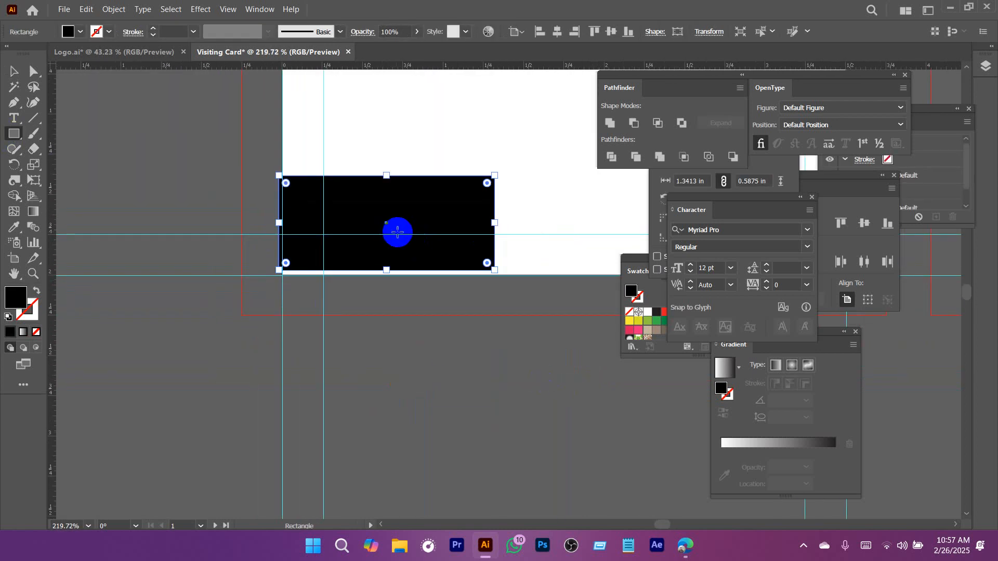
key("v")
left_click(540, 32)
left_click(628, 32)
left_click(516, 327)
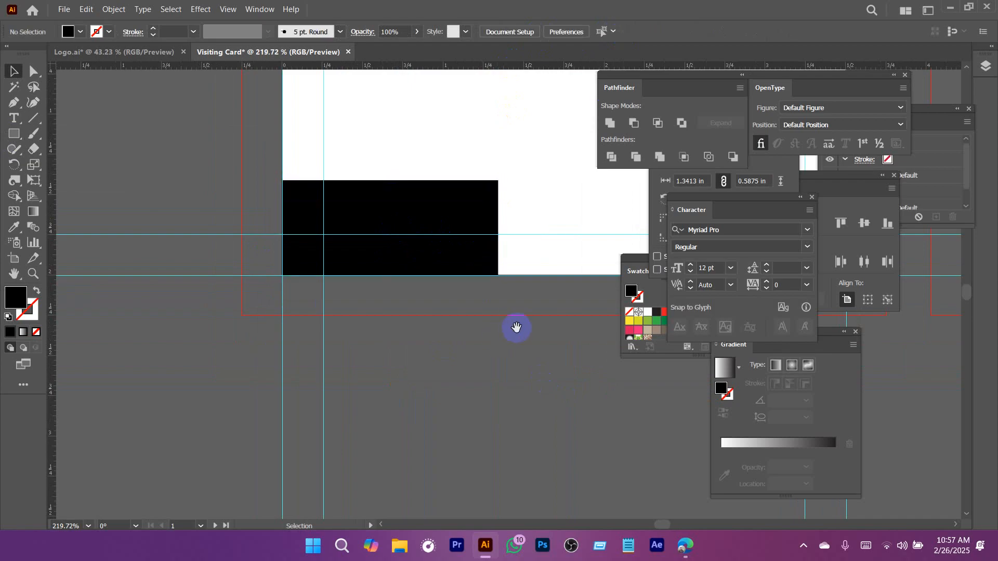
Narrow the black corner rectangle to about 1.11 in wide, keeping its left edge on the artboard edge.
left_click_drag(514, 328, 497, 348)
left_click(422, 237)
left_click_drag(480, 248, 343, 254)
left_click(522, 223)
left_click_drag(361, 240, 430, 348)
mouse_move(508, 365)
left_mouse_down()
mouse_move(394, 306)
mouse_move(507, 351)
left_mouse_up()
left_click_drag(493, 337, 411, 289)
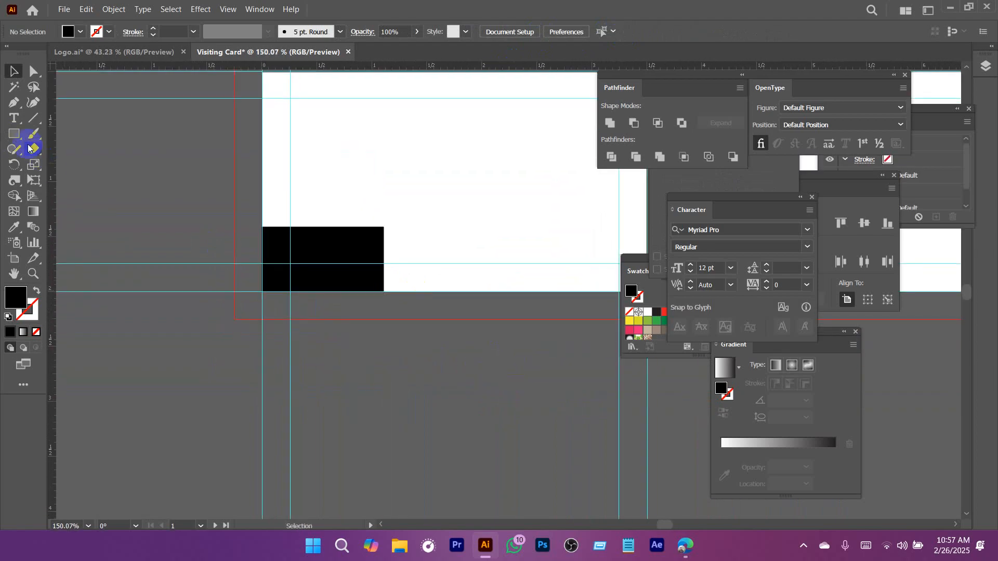
Draw a black strip about 2.5 in wide along the artboard's lower margin, overlapping the corner rectangle, and stretch it to about 0.29 in high.
left_click(12, 132)
left_click_drag(383, 256, 558, 261)
key("v")
left_click(429, 351)
left_click_drag(297, 260, 381, 300)
left_click(484, 251)
left_click_drag(534, 265, 530, 269)
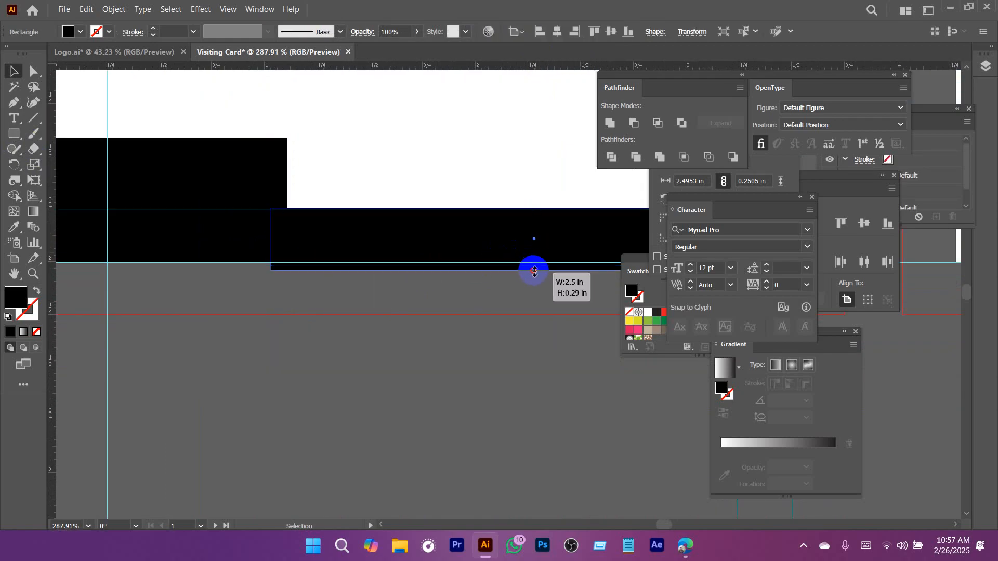
Move both black shapes up slightly and stretch the corner rectangle down to the artboard's bottom edge, about 0.67 in high.
left_click(276, 220, "shift")
left_click_drag(311, 228, 310, 212)
left_click(323, 293)
left_click_drag(292, 296, 432, 299)
left_click(288, 238)
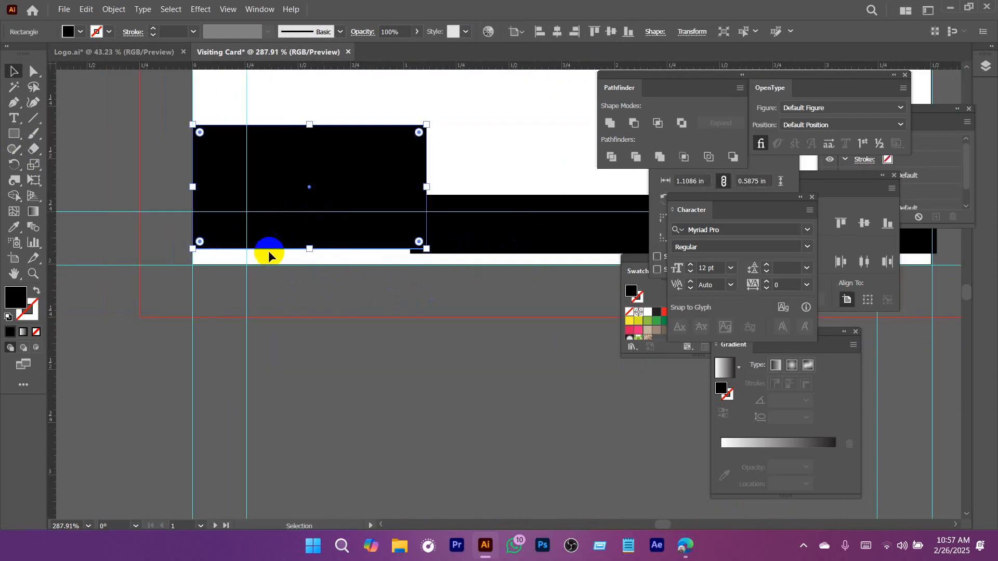
left_click_drag(309, 251, 312, 266)
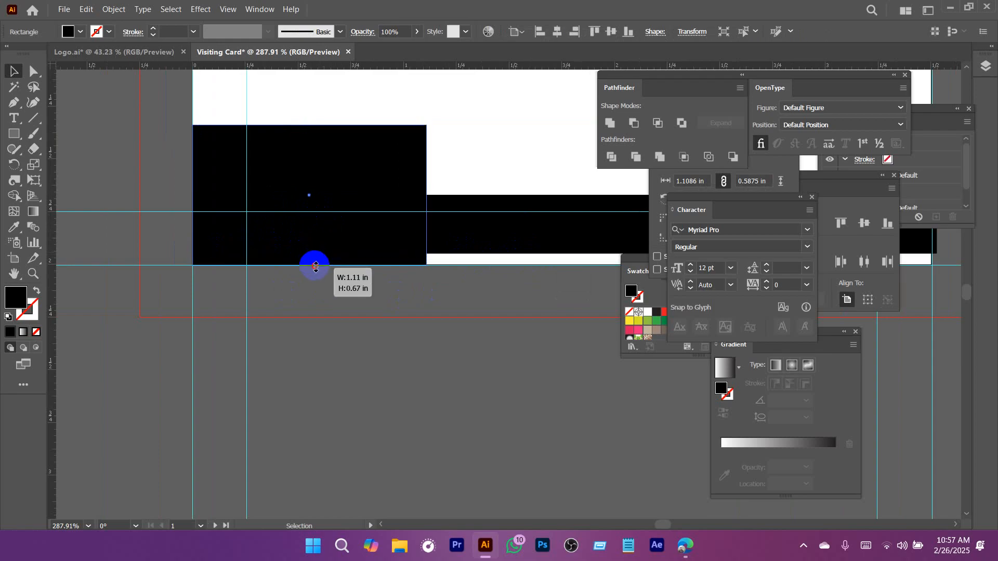
Stretch the black strip down to the artboard's bottom edge, making it about 0.33 in high.
scroll(362, 253, "right", 5)
left_click(362, 253)
scroll(447, 260, "right", 2)
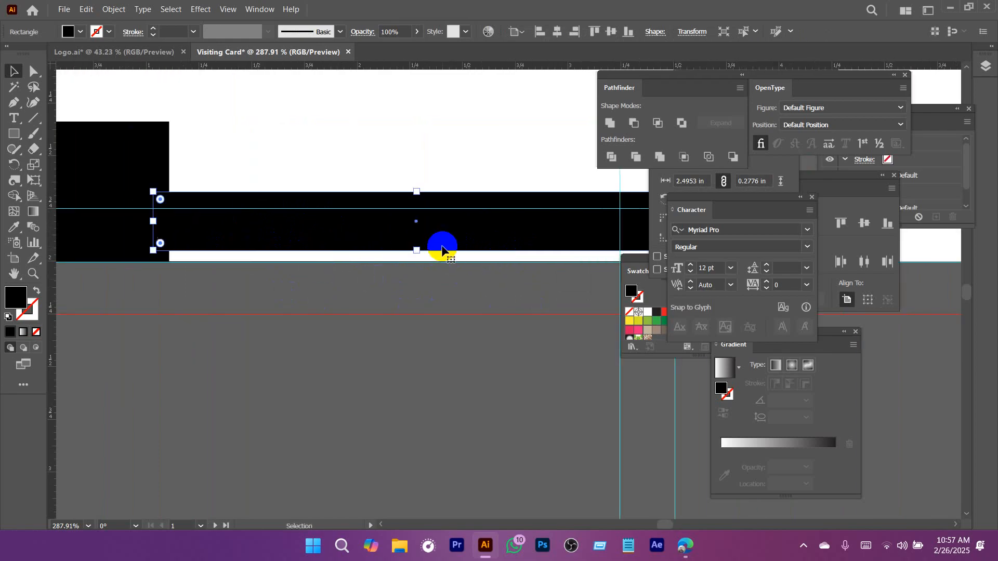
left_click_drag(413, 251, 415, 265)
scroll(361, 290, "down", 6)
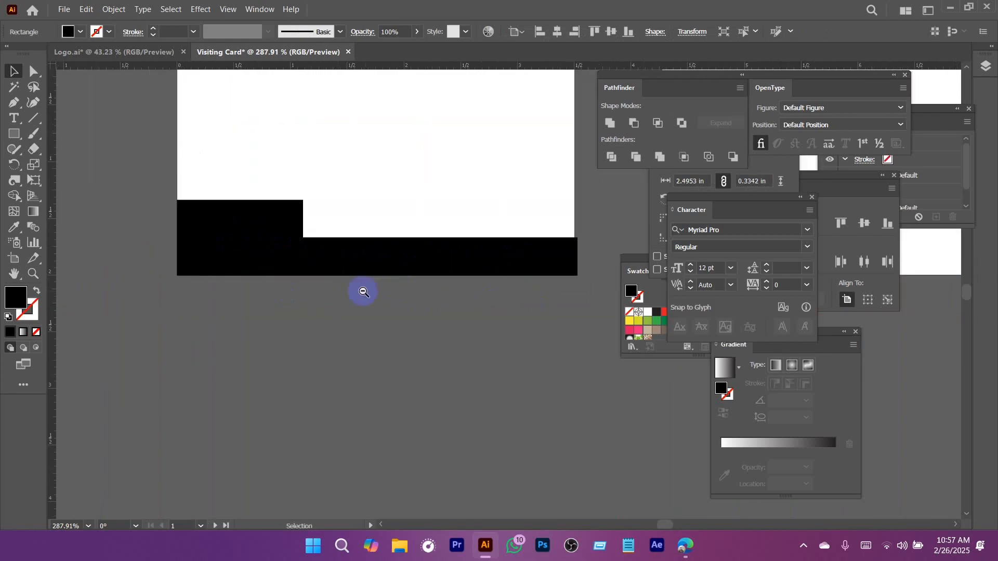
Unite the black corner rectangle and the bottom strip into one shape.
left_click_drag(182, 291, 416, 311)
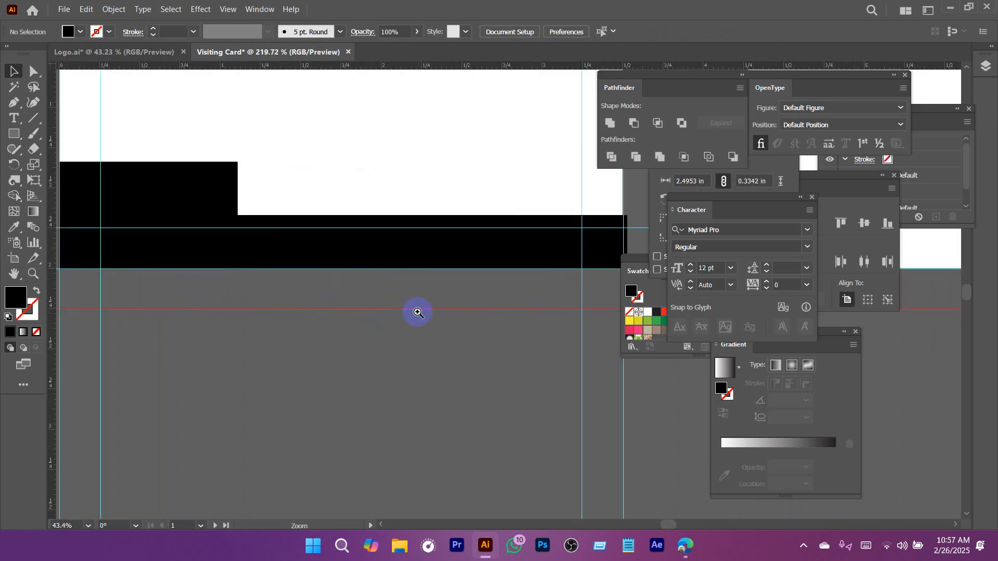
left_click_drag(302, 166, 215, 232)
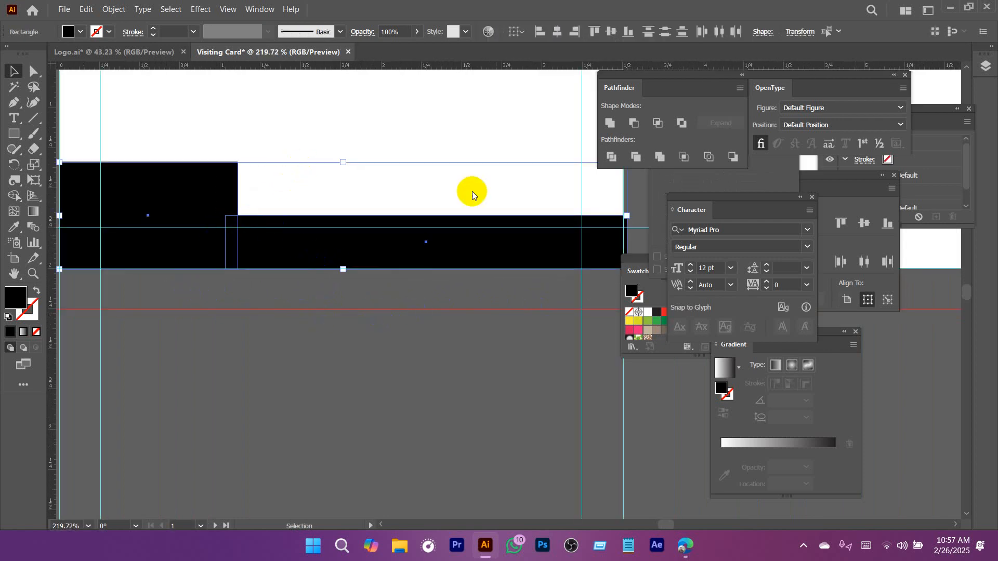
left_click(610, 123)
Slant the vertical step between the corner block and the strip into a diagonal descending to the right.
left_click_drag(248, 151, 277, 184)
key("a")
left_click(339, 170)
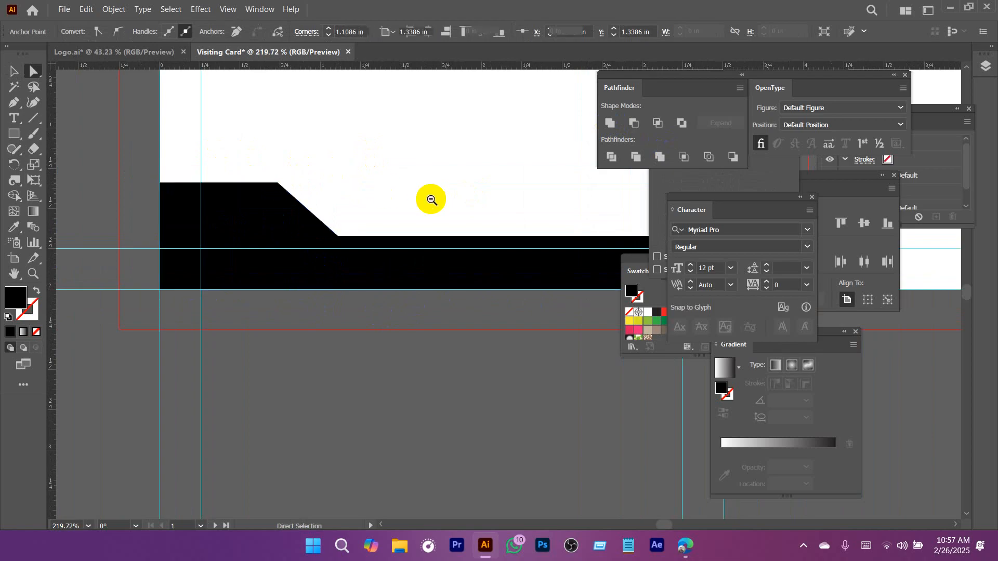
left_click_drag(429, 199, 252, 225)
Slant the black strip's right end by moving its upper-right anchor inward along the top edge.
left_click_drag(384, 181, 351, 288)
left_click_drag(396, 317, 498, 351)
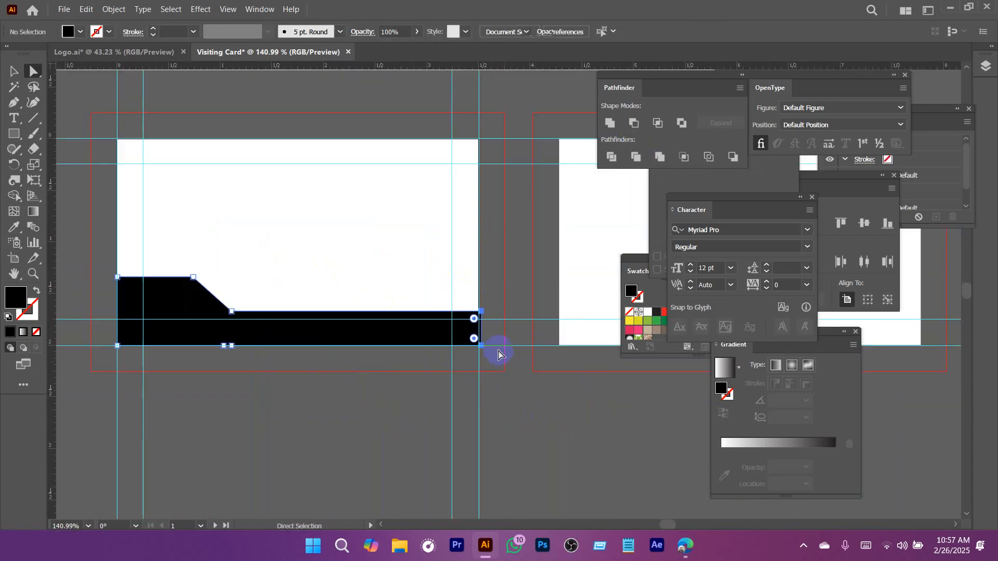
left_click(479, 312, "shift")
left_click_drag(466, 299, 528, 345)
left_click_drag(527, 345, 517, 302)
left_click_drag(503, 269, 411, 280)
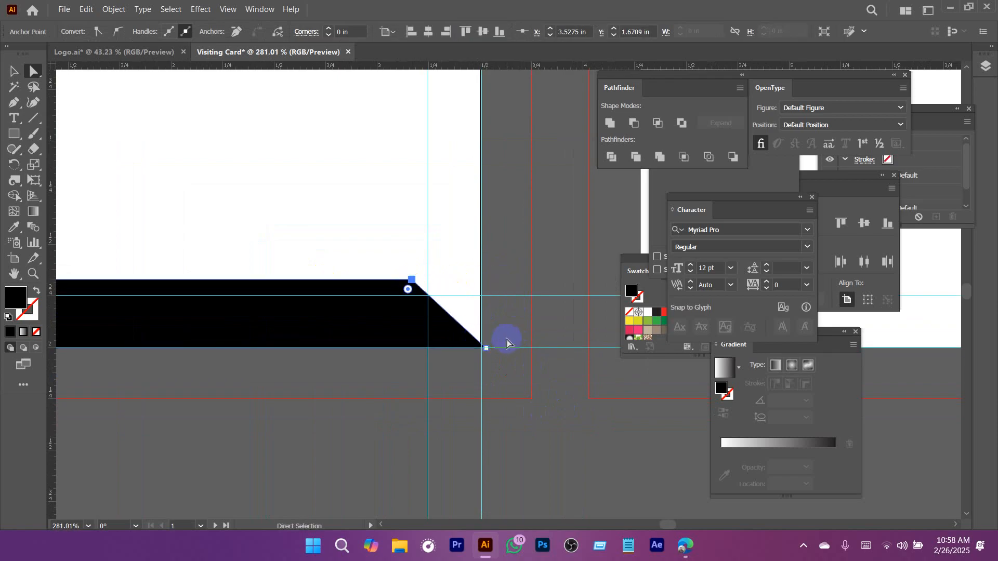
Align the black shape's lower-right anchor with the artboard's right edge.
left_click_drag(366, 381, 366, 381)
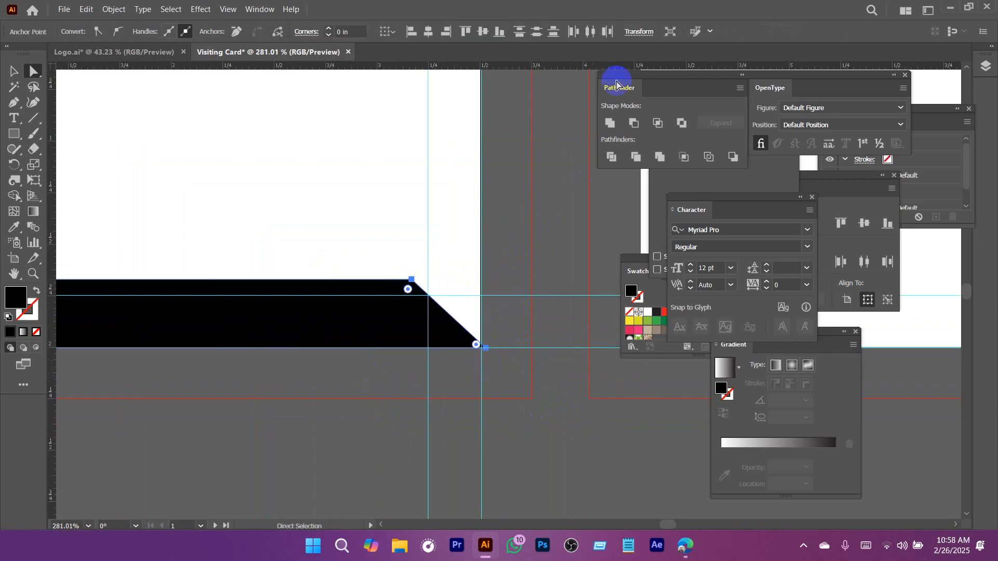
left_click(450, 34)
key("ctrl+z")
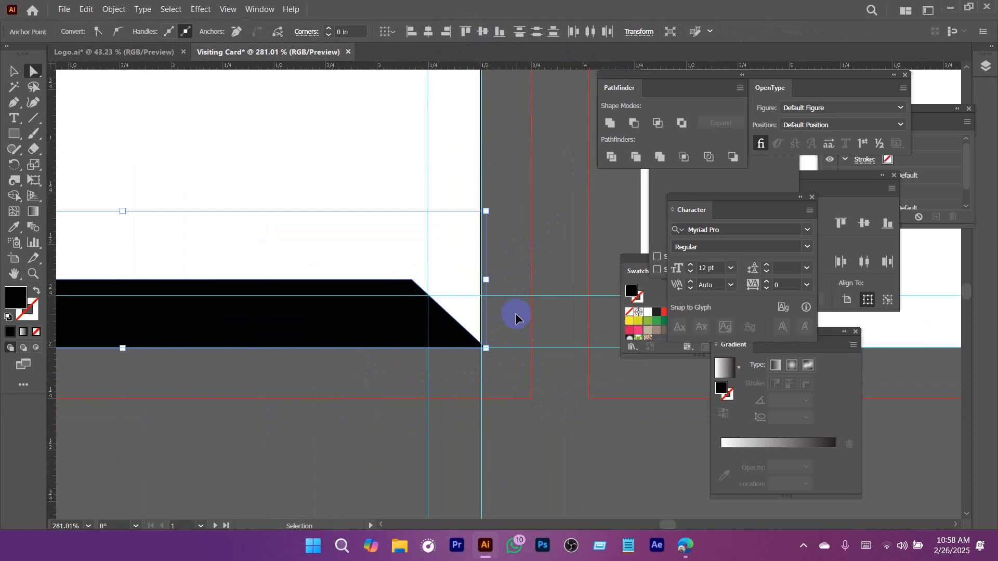
left_click(473, 321)
left_click(449, 29)
left_click(525, 312)
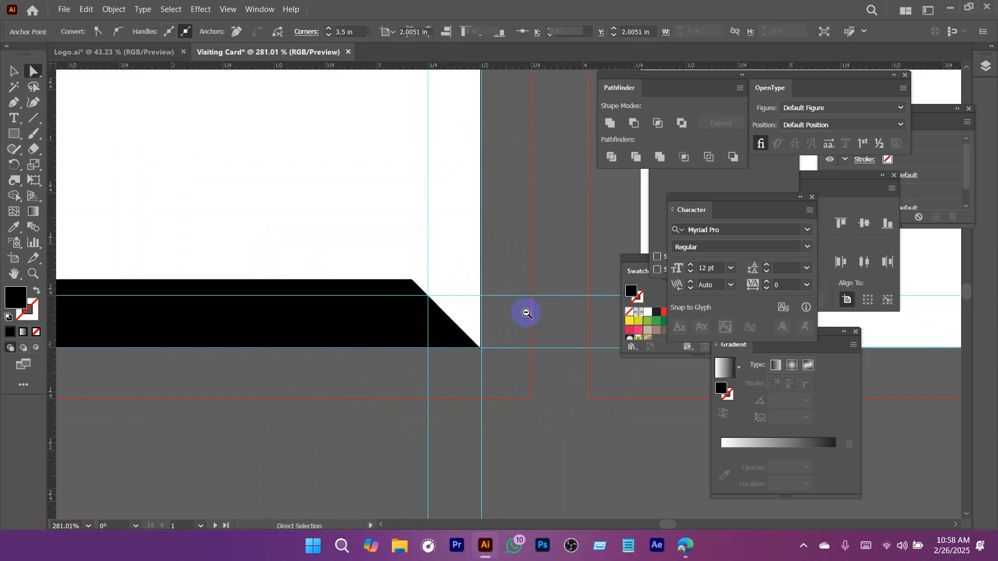
left_click_drag(504, 313, 306, 327)
Raise the black corner block's top edge slightly and shift its diagonal edge to the right, following the reference card.
left_click_drag(358, 300, 476, 414)
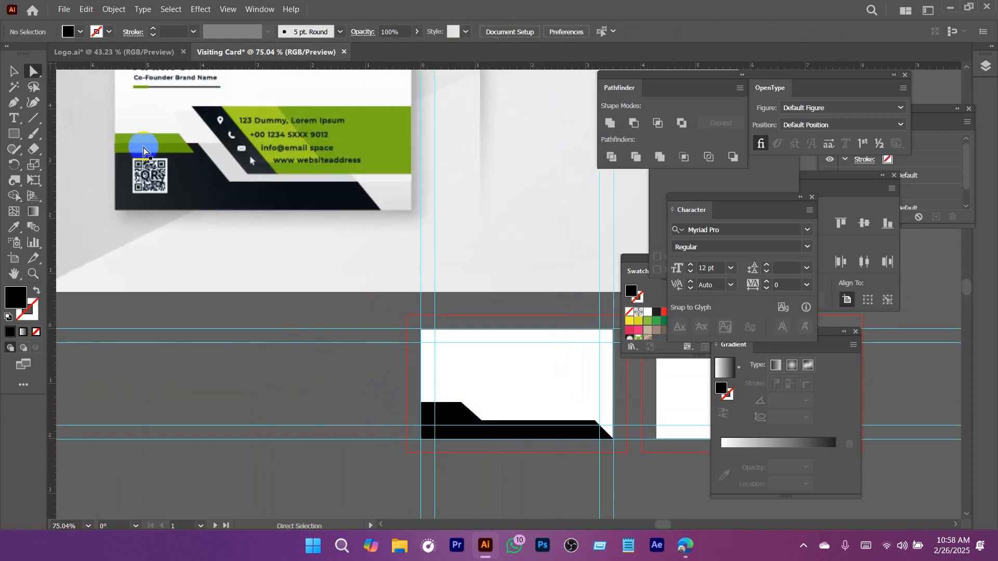
left_click_drag(129, 140, 207, 180)
left_click_drag(316, 277, 98, 112)
left_click_drag(325, 309, 457, 390)
key("a")
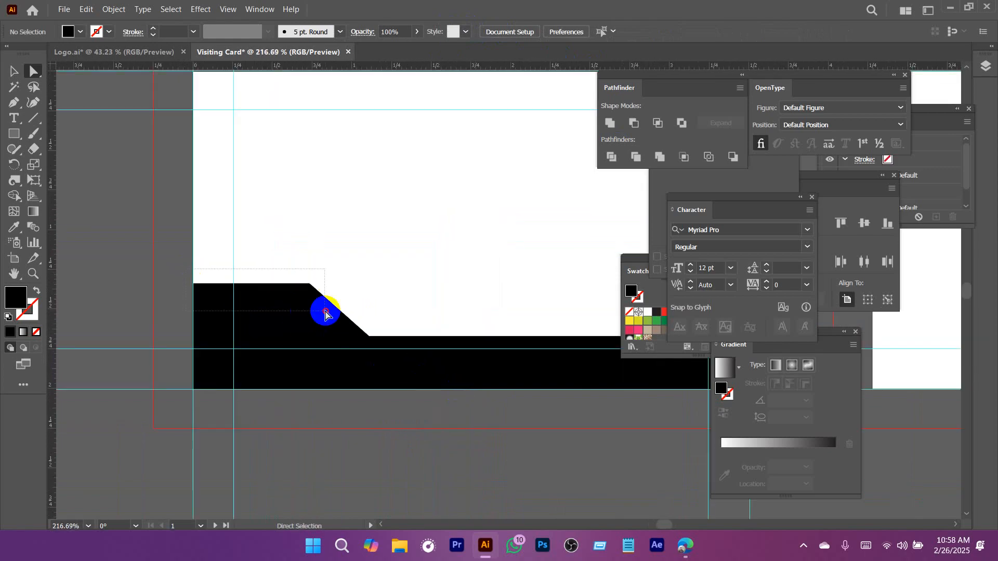
left_click(309, 284)
left_click_drag(308, 284, 307, 271)
left_click_drag(376, 226, 296, 302)
left_click_drag(394, 306, 387, 339)
left_click(392, 252)
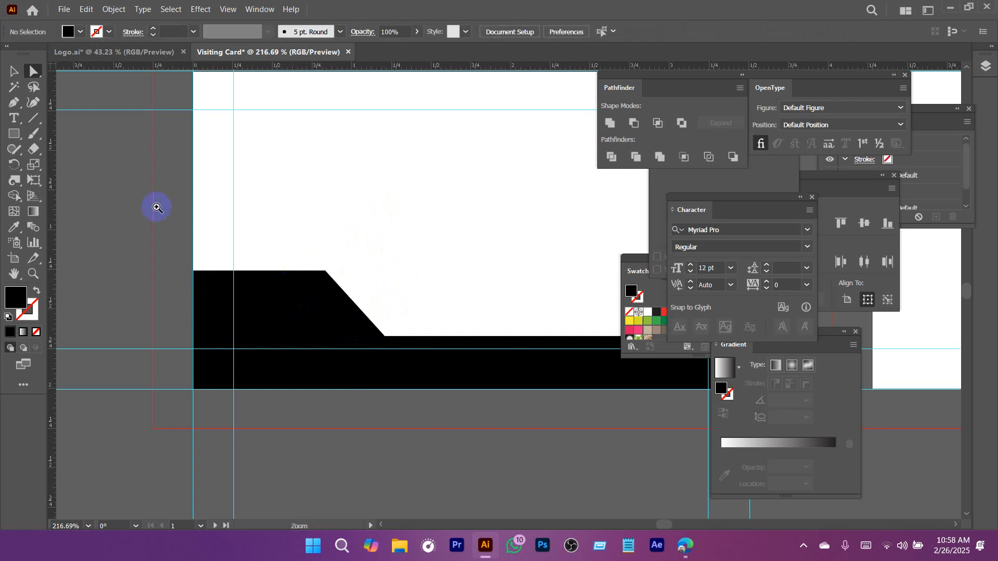
Draw a thin black rectangle about 0.9 x 0.11 in above the corner block, starting at the artboard's left edge.
scroll(156, 207, "up", 2)
left_click_drag(198, 239, 386, 255)
key("v")
scroll(361, 261, "up", 5)
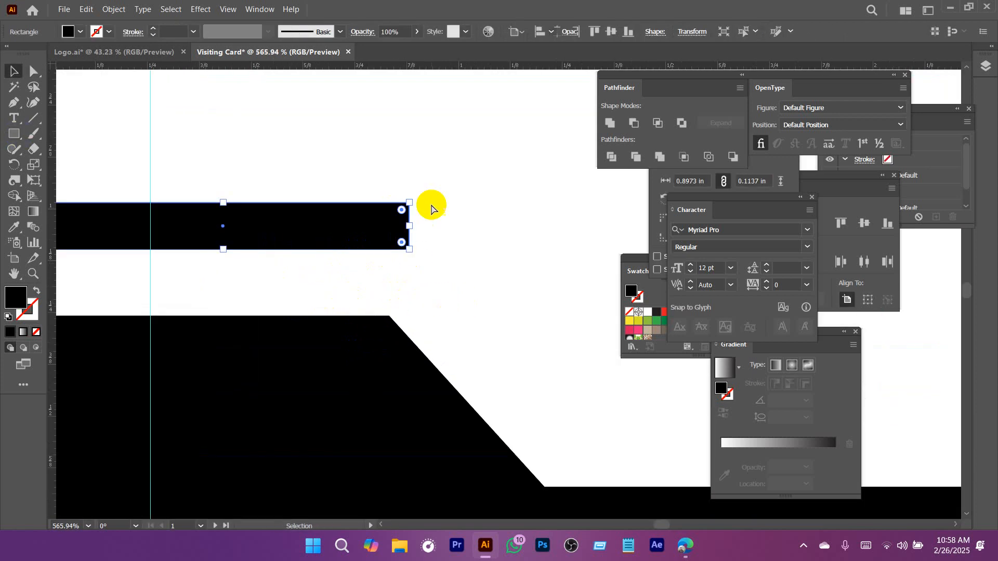
Slant the thin bar's right end parallel to the corner block's diagonal by moving its upper-right anchor left.
key("a")
left_click(407, 203)
left_click_drag(409, 206, 390, 206)
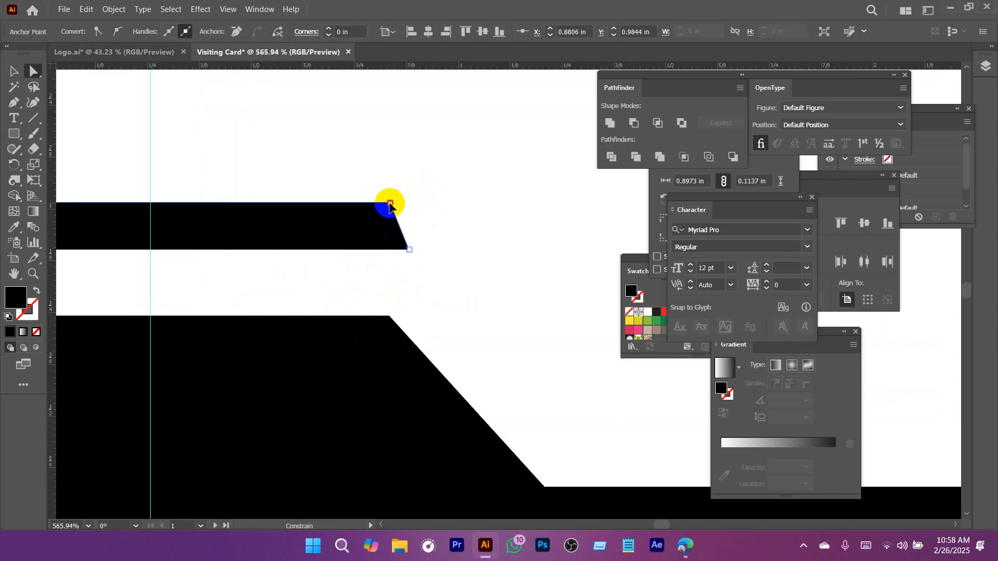
left_click(435, 283)
left_click_drag(435, 283, 359, 303)
left_click_drag(361, 304, 477, 318)
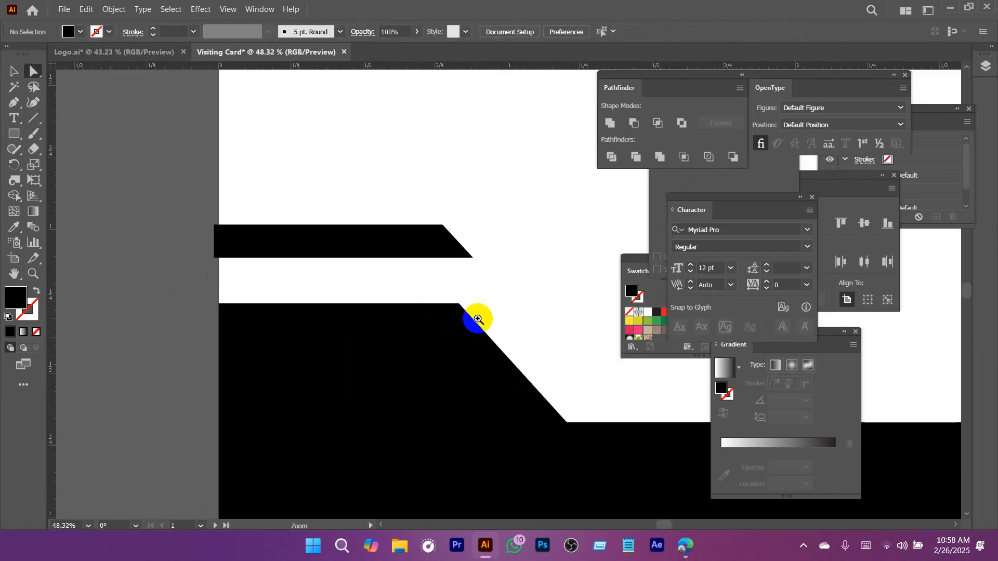
Move the slanted bar down over the corner block's top edge, overhanging the artboard on the left, and fill it green.
left_click_drag(420, 248, 399, 311)
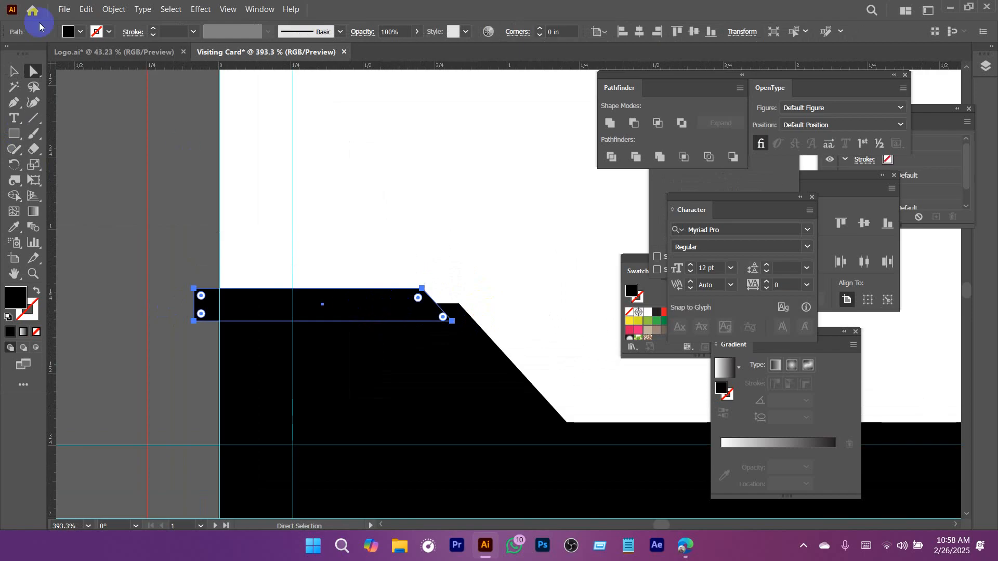
left_click(81, 35)
left_click(59, 65)
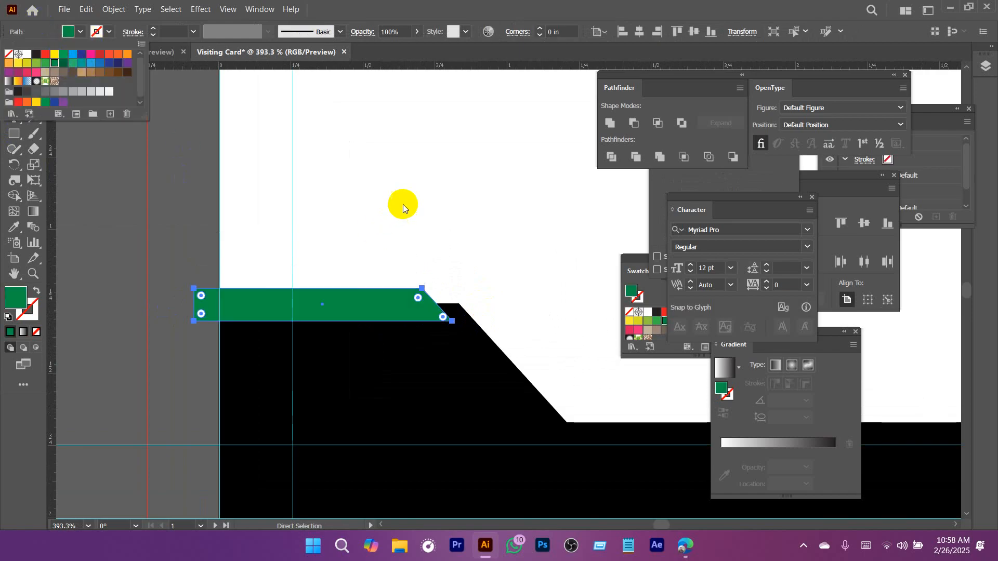
left_click(403, 204)
Duplicate the green bar up and to the left so both slanted ends form one continuous diagonal.
key("z")
left_click_drag(356, 229, 394, 406)
left_click_drag(261, 202, 323, 229)
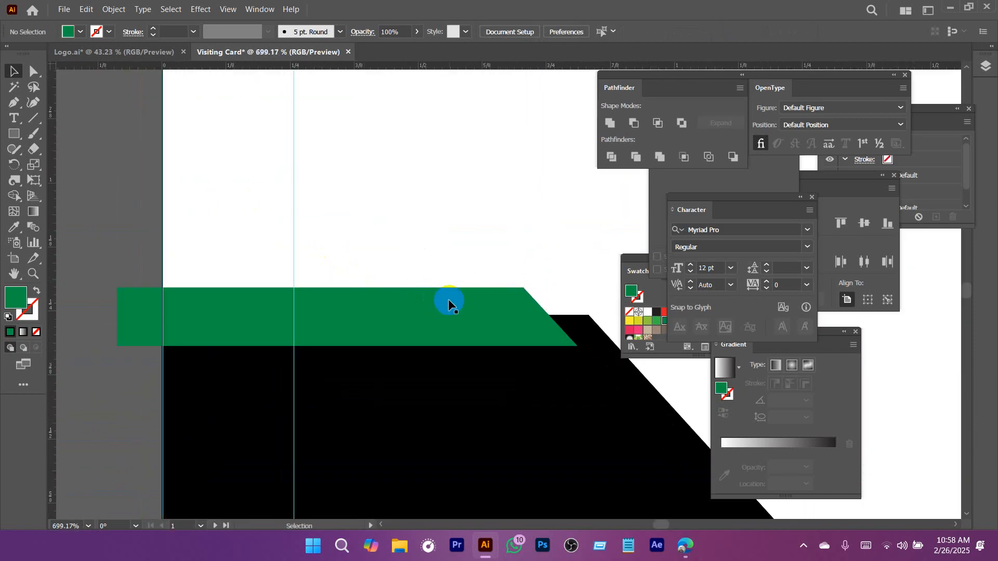
left_click_drag(448, 300, 429, 272)
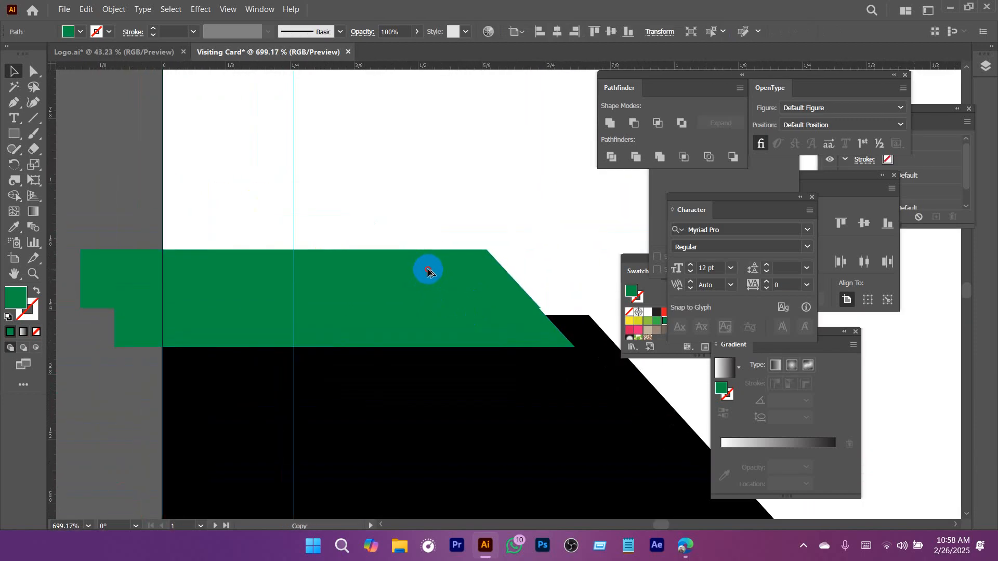
left_click_drag(426, 272, 425, 272)
left_click(424, 258)
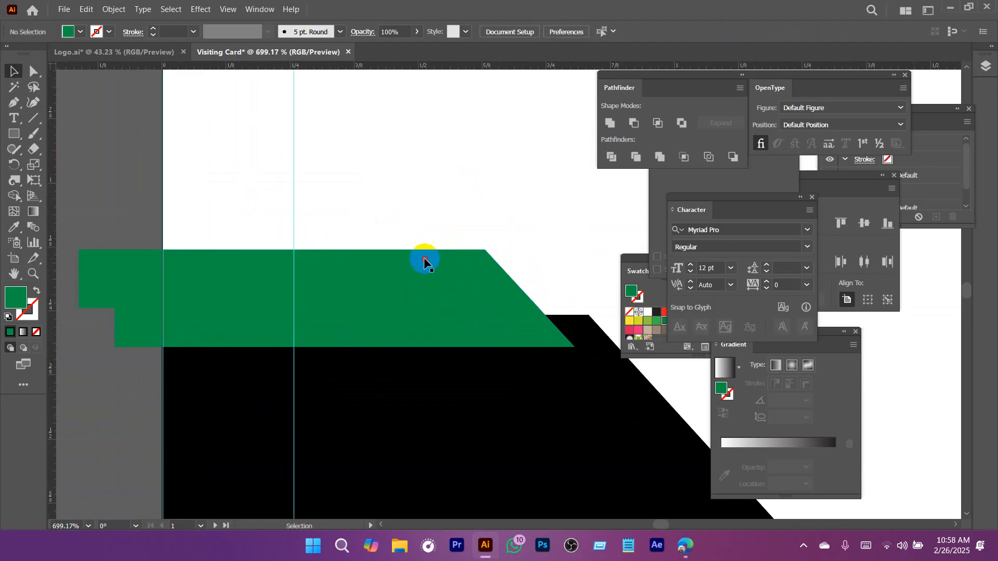
Fill the upper copy of the green bar with a darker green.
left_click(75, 32)
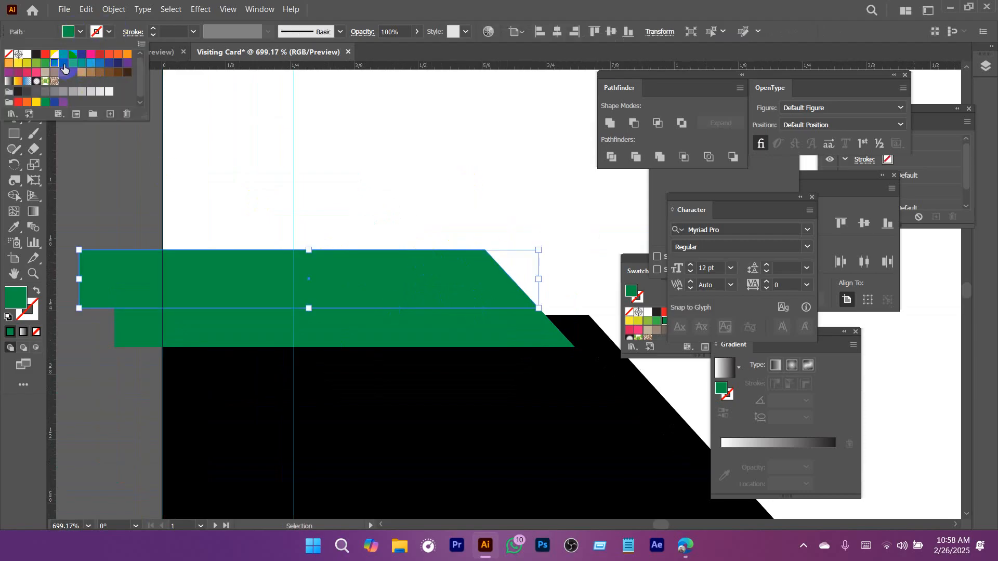
left_click(423, 198)
left_click(401, 282)
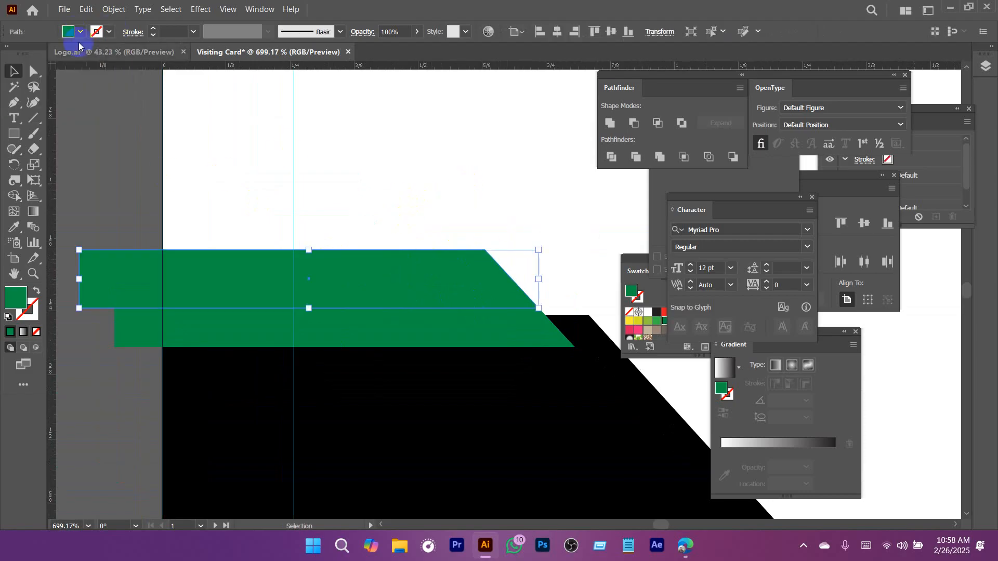
left_click(82, 33)
left_click(74, 73)
left_click(362, 175)
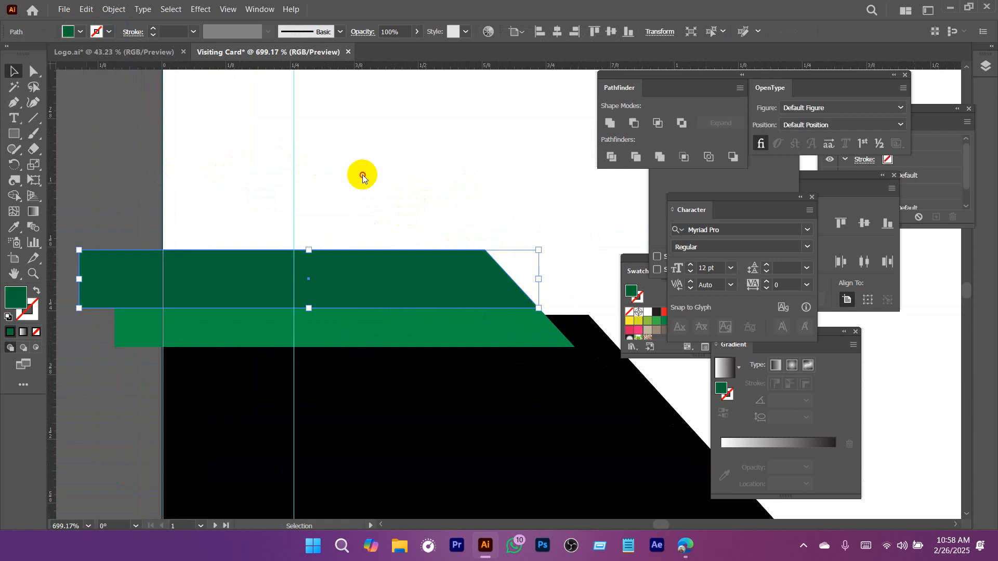
left_click_drag(468, 238, 299, 241)
left_click(337, 267)
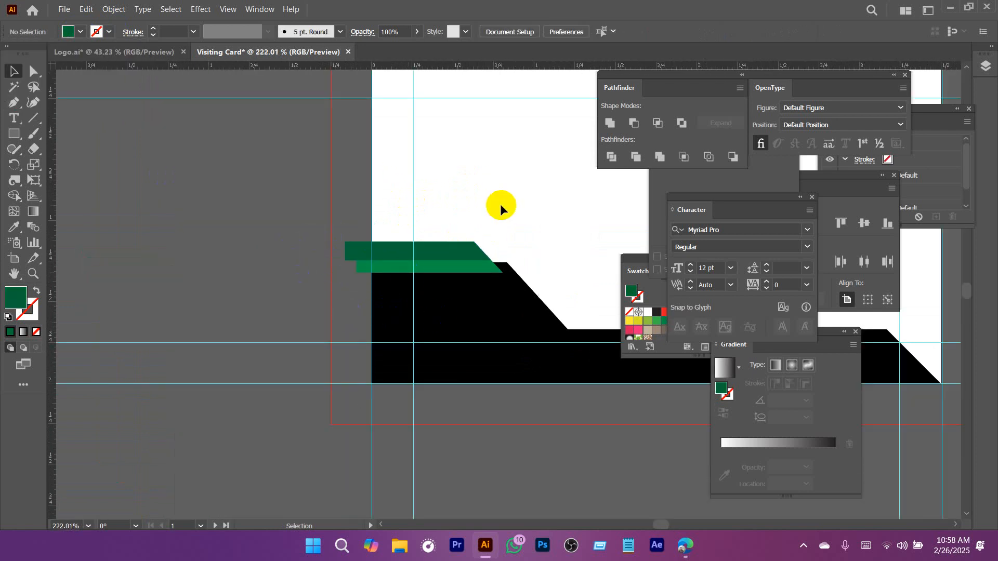
Draw a dark green rectangle about 2.5 x 0.94 in and place it just above the black strip, overhanging the artboard's right edge.
left_click_drag(506, 228, 418, 259)
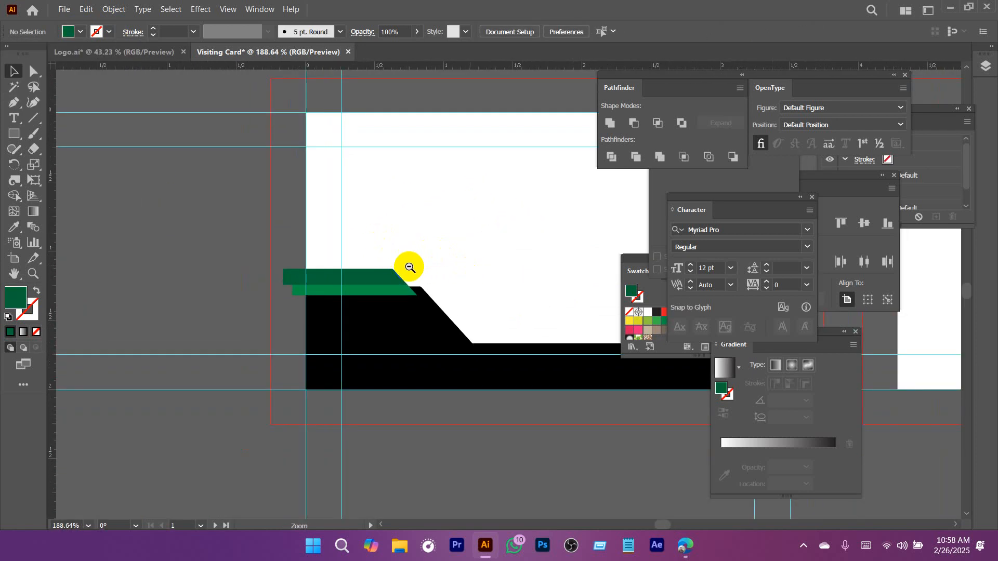
left_click_drag(414, 270, 459, 307)
scroll(413, 320, "down", 5)
scroll(463, 409, "down", 2)
left_click_drag(469, 383, 451, 412)
left_click_drag(490, 403, 450, 344)
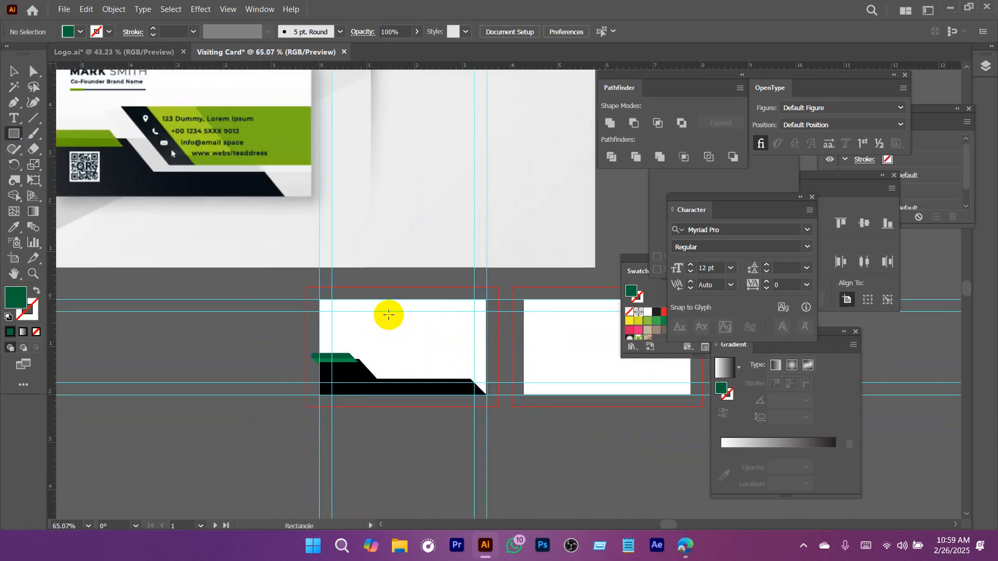
left_click_drag(390, 321, 509, 366)
scroll(510, 364, "up", 5)
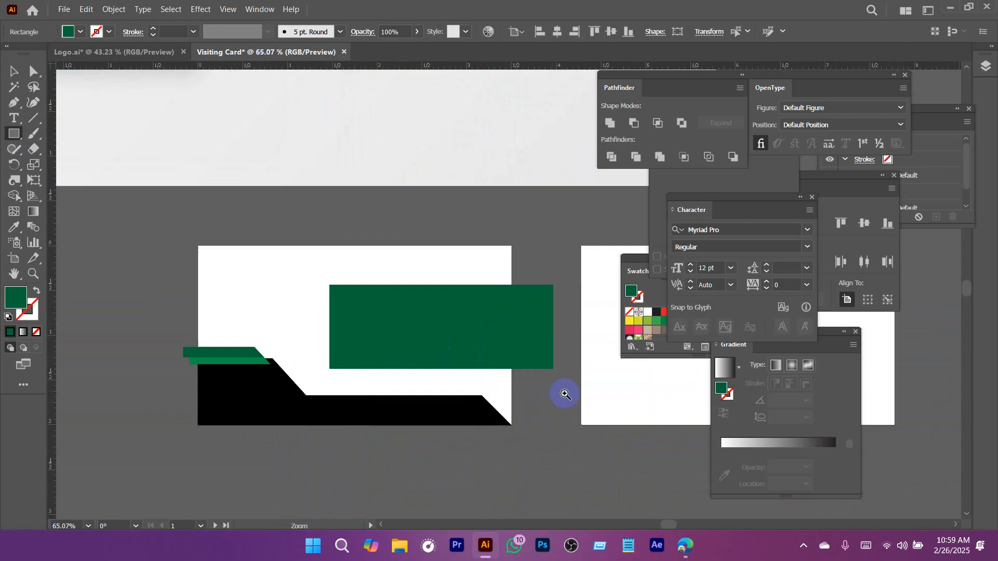
key("v")
left_click_drag(440, 306, 443, 336)
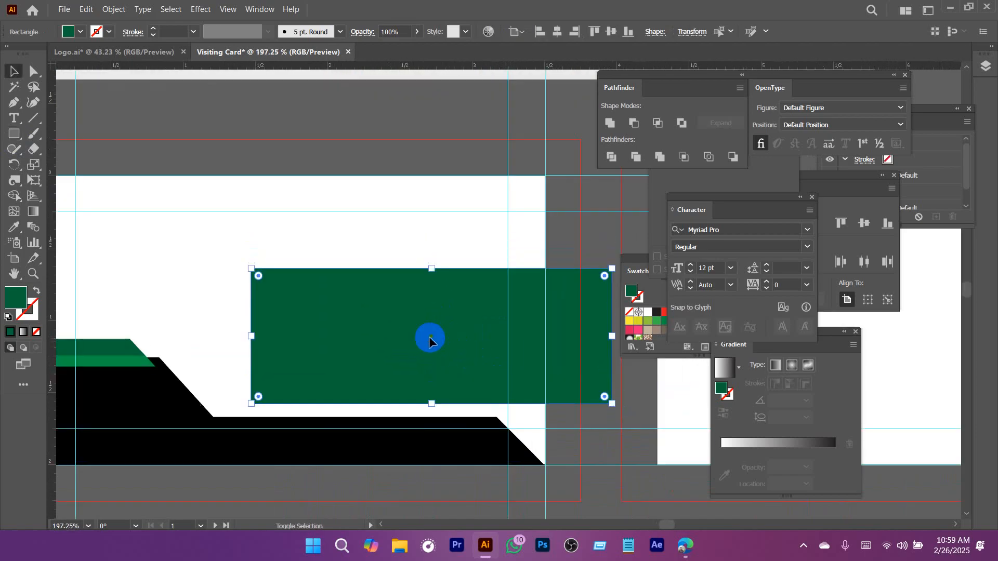
Slant the dark green rectangle's left end by moving its upper-left anchor outward and its lower-left anchor inward.
key("a")
left_click(244, 271)
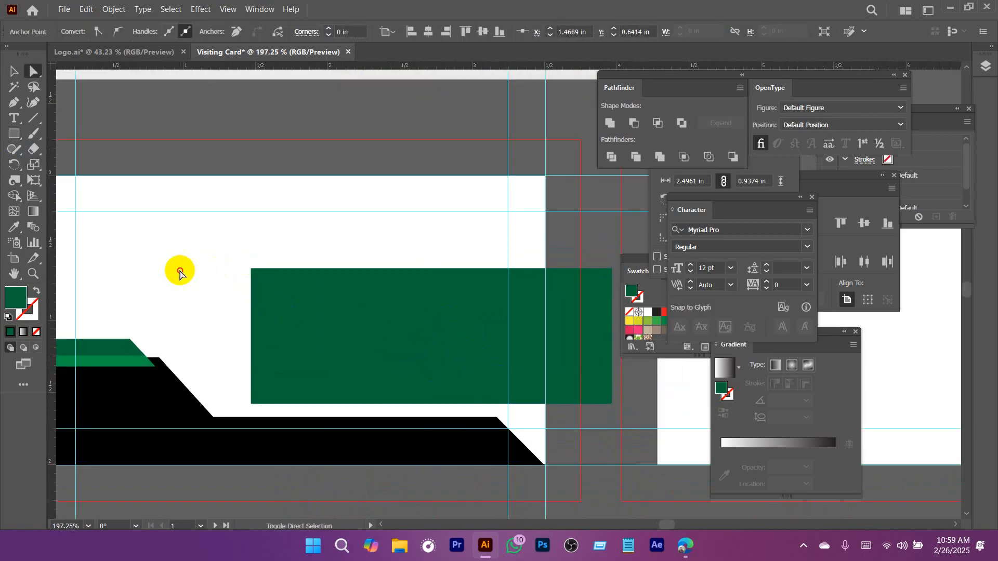
left_click_drag(217, 260, 168, 269)
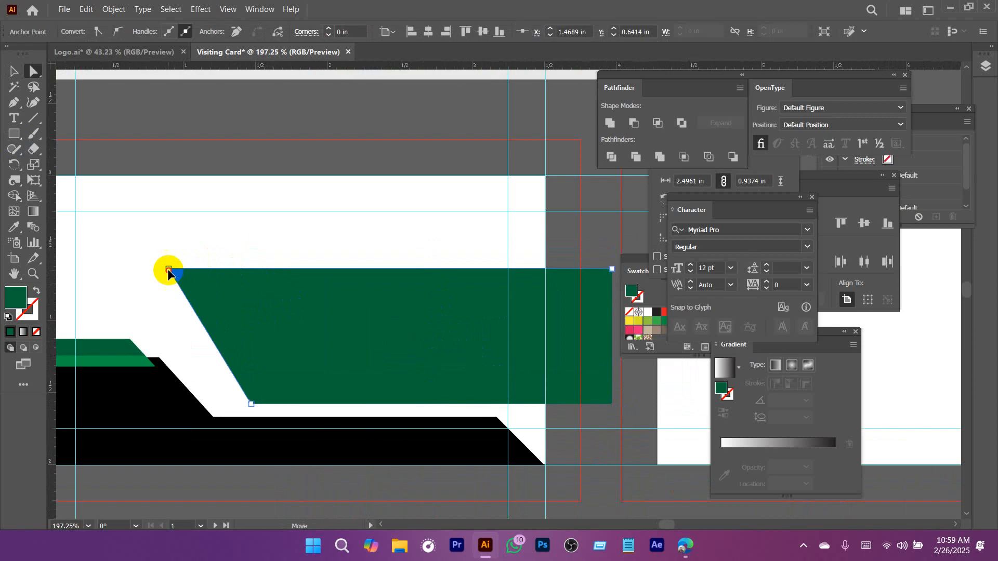
left_click_drag(251, 406, 296, 406)
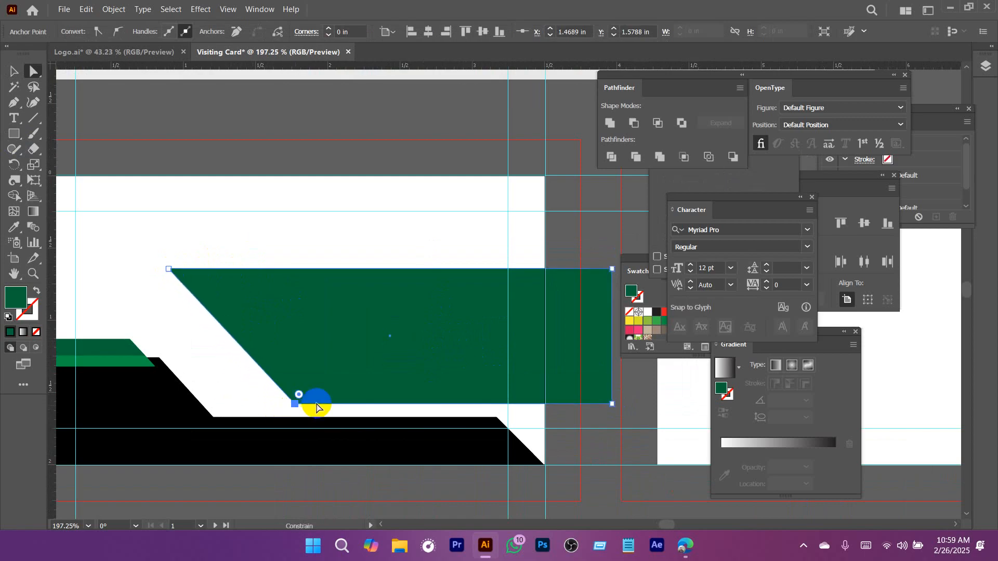
Move the slanted dark green shape slightly right and compare its placement with the reference card.
key("v")
mouse_move(335, 327)
left_mouse_down()
mouse_move(376, 330)
mouse_move(348, 332)
left_mouse_up()
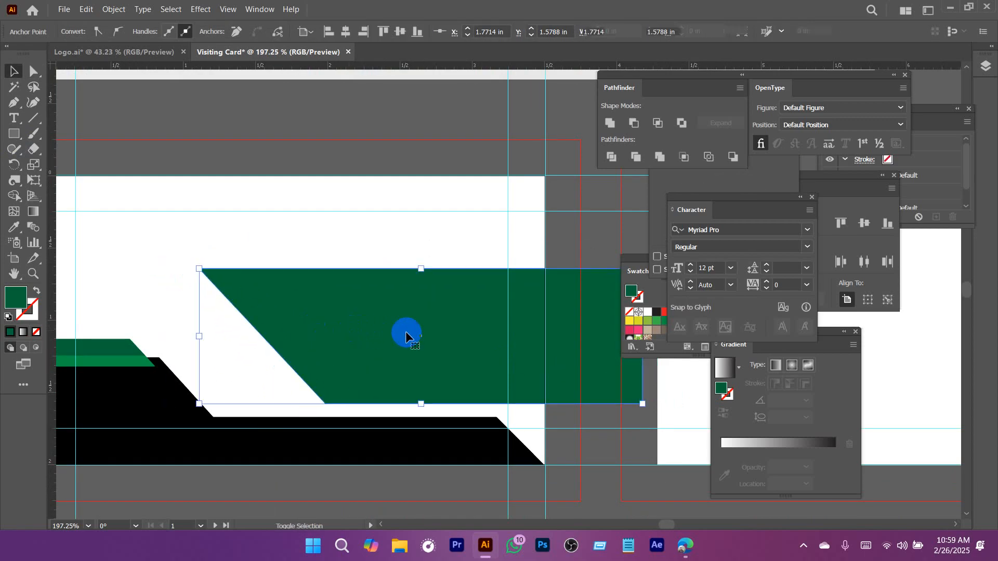
left_click_drag(474, 351, 325, 346)
left_click_drag(280, 312, 325, 385)
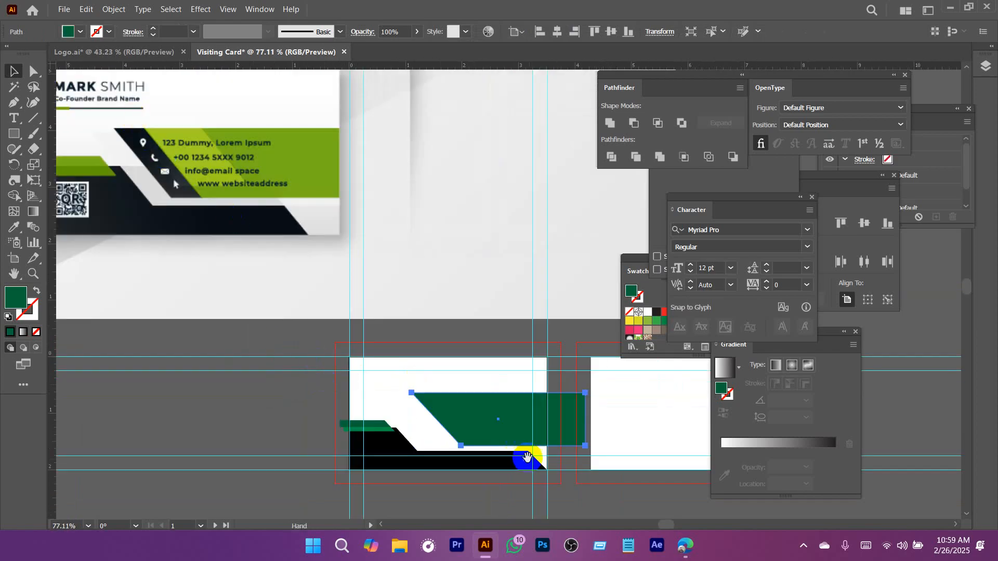
left_click_drag(527, 457, 411, 334)
left_click_drag(285, 281, 326, 268)
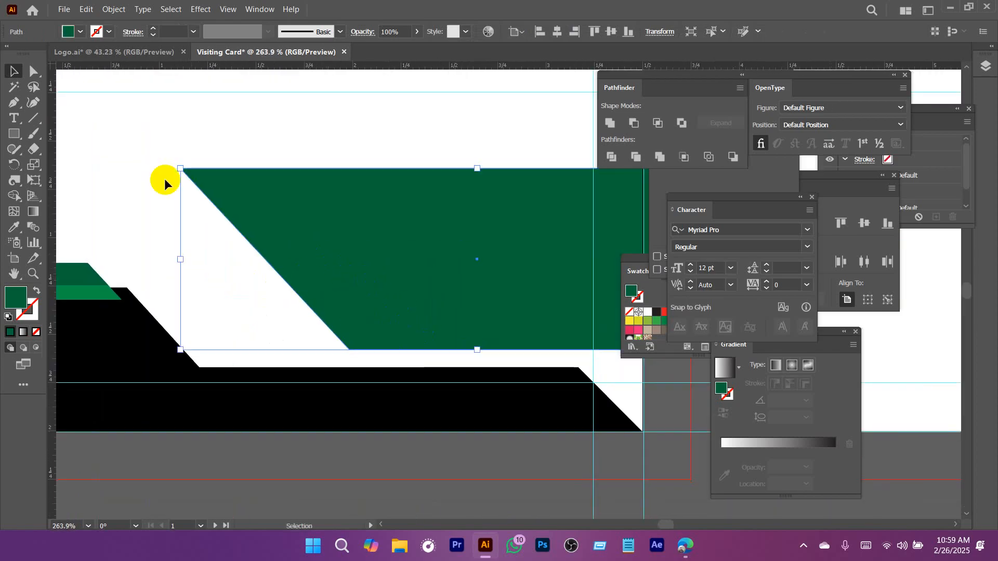
Draw a diagonal line about 1.53 in long across the dark green shape, parallel to its slanted left end.
left_click(35, 119)
mouse_move(247, 147)
left_mouse_down()
mouse_move(416, 323)
mouse_move(429, 365)
left_mouse_up()
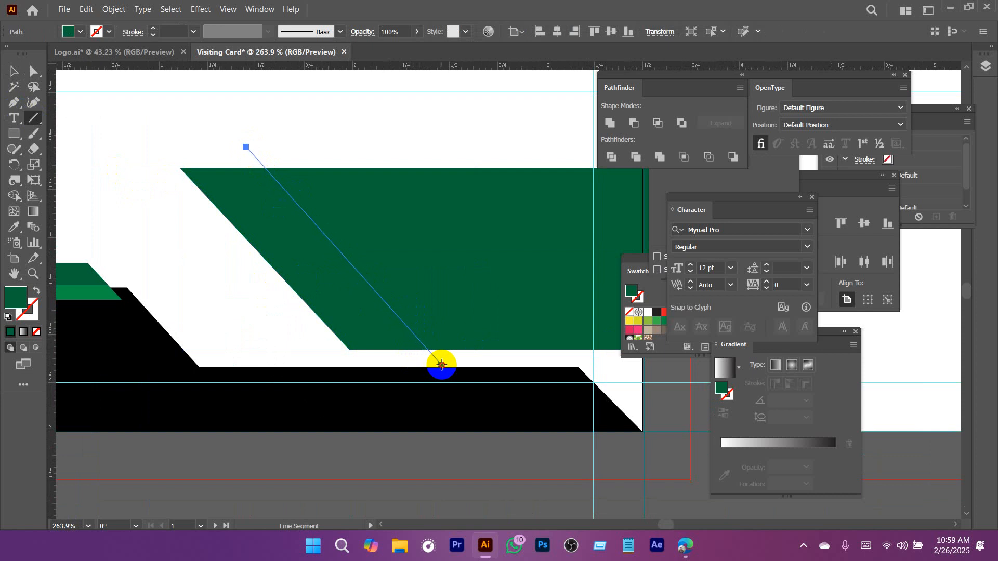
key("v")
left_click_drag(345, 256, 327, 254)
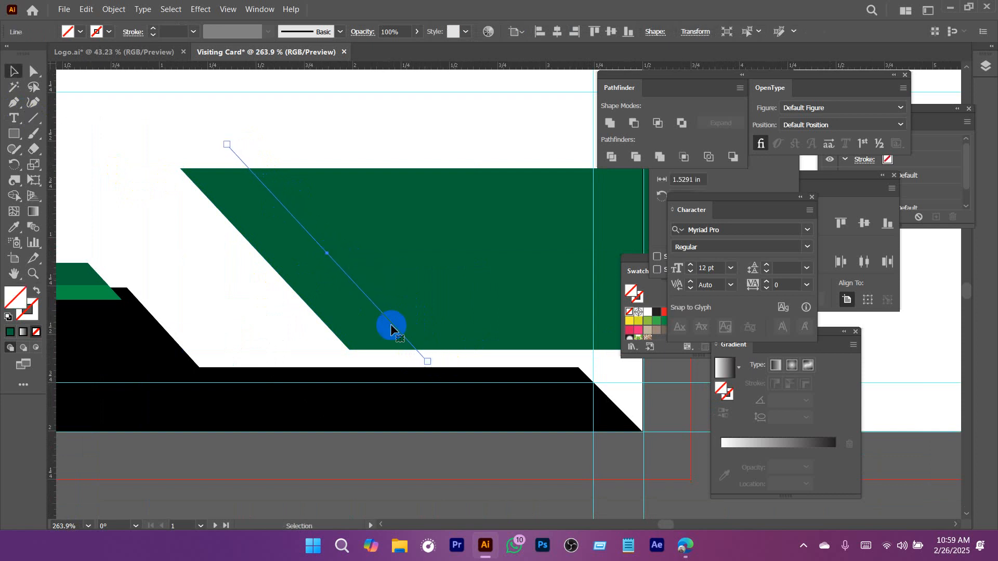
Divide the dark green shape along the diagonal line with Pathfinder and ungroup the resulting pieces.
left_click(658, 165)
right_click(385, 248)
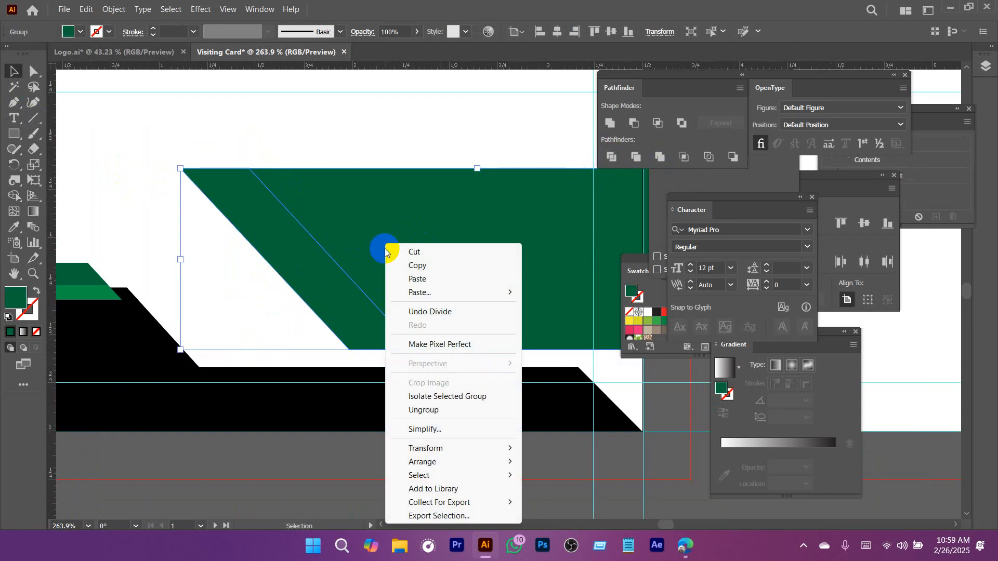
left_click(420, 413)
left_click(276, 334)
Fill the narrow slanted strip at the green shape's left end with black sampled from the bottom strip.
left_click(296, 265)
key("i")
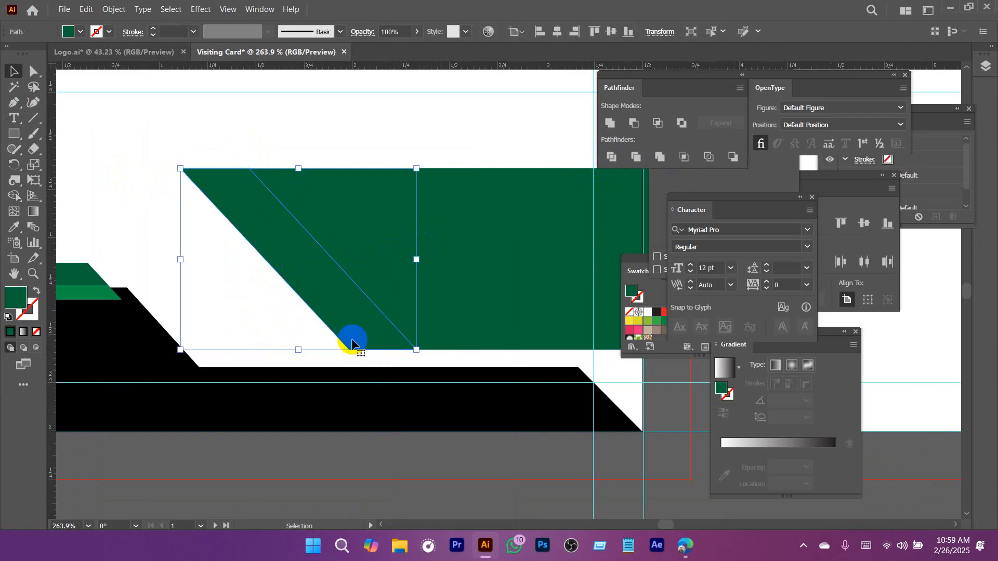
left_click(370, 391)
left_click(393, 123)
left_click_drag(470, 227, 346, 249)
left_click_drag(464, 263, 422, 287)
left_click(406, 281)
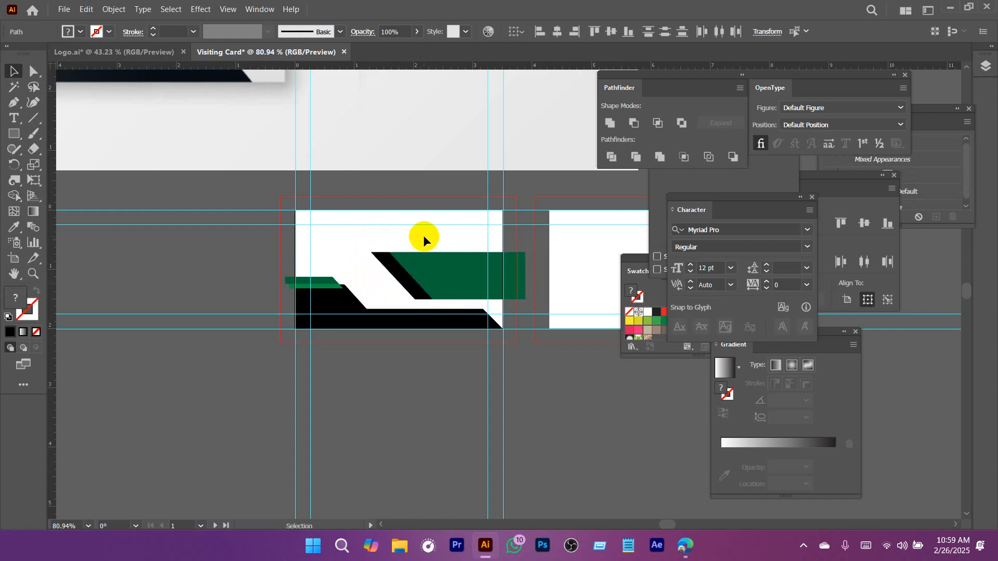
left_click(423, 238)
left_click_drag(423, 238, 370, 202)
Add the cardholder's name in capitals at 12 pt Myriad Pro near the card's upper-left corner, aligned to the left margin guide.
left_click(14, 119)
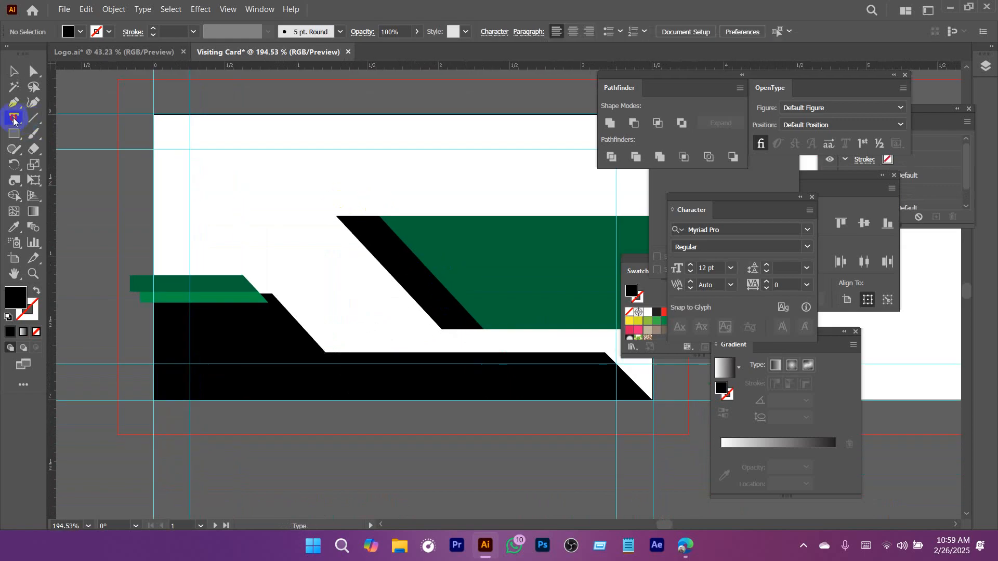
left_click(205, 170)
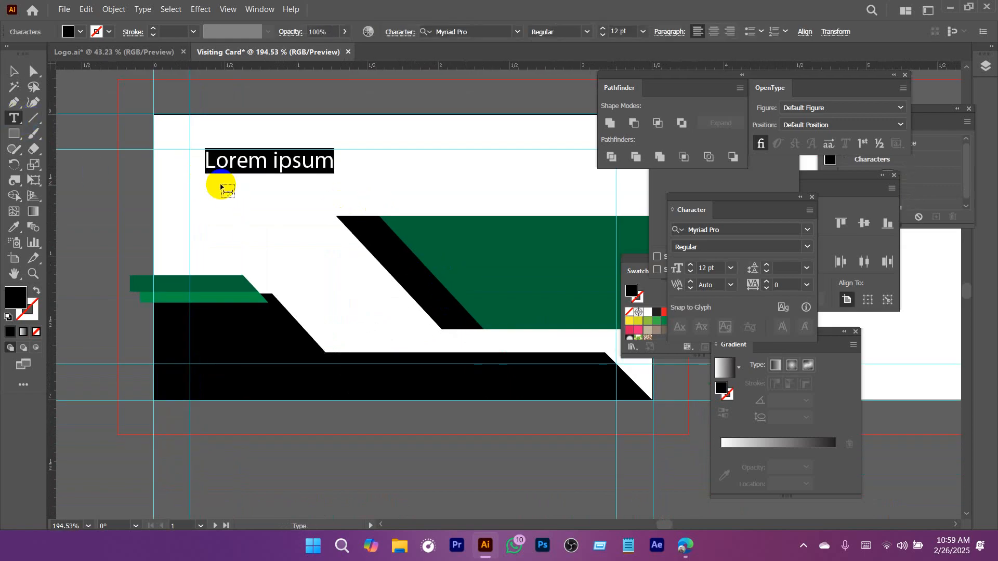
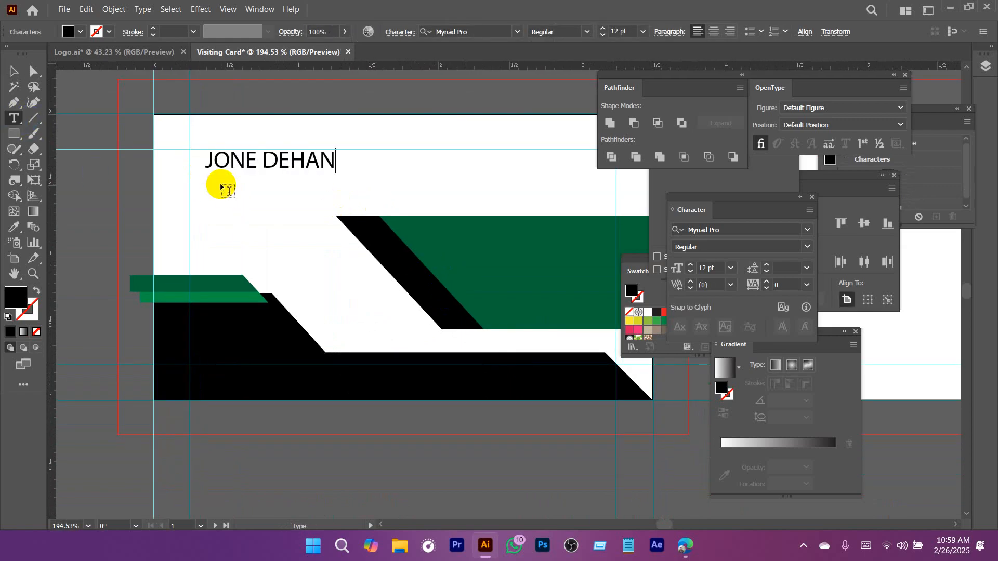
key("Escape")
left_click_drag(286, 161, 272, 162)
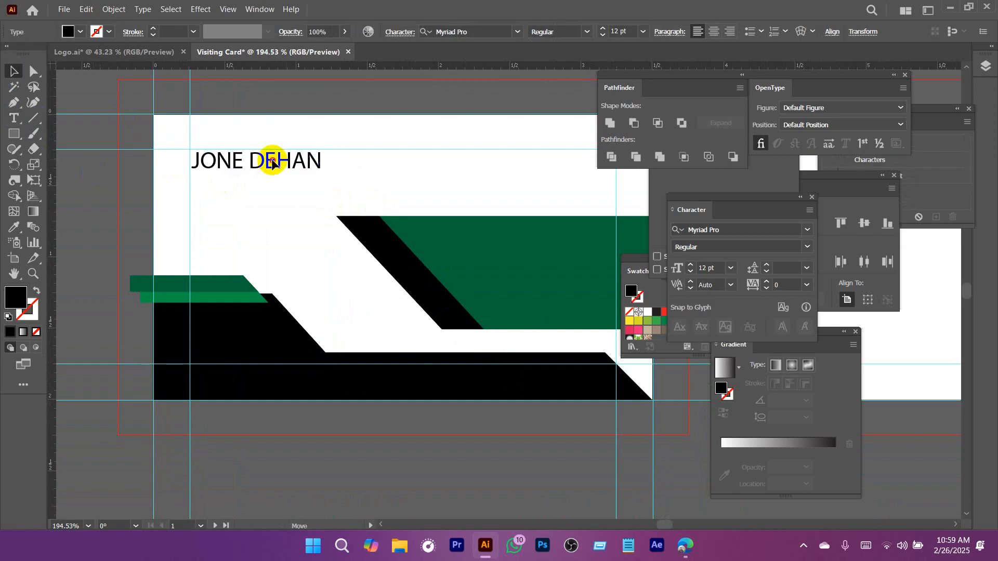
Duplicate the name text just below itself and change the copy's wording to "GRaphic Designer".
scroll(350, 213, "up", 3)
left_click_drag(368, 176, 384, 249, "alt")
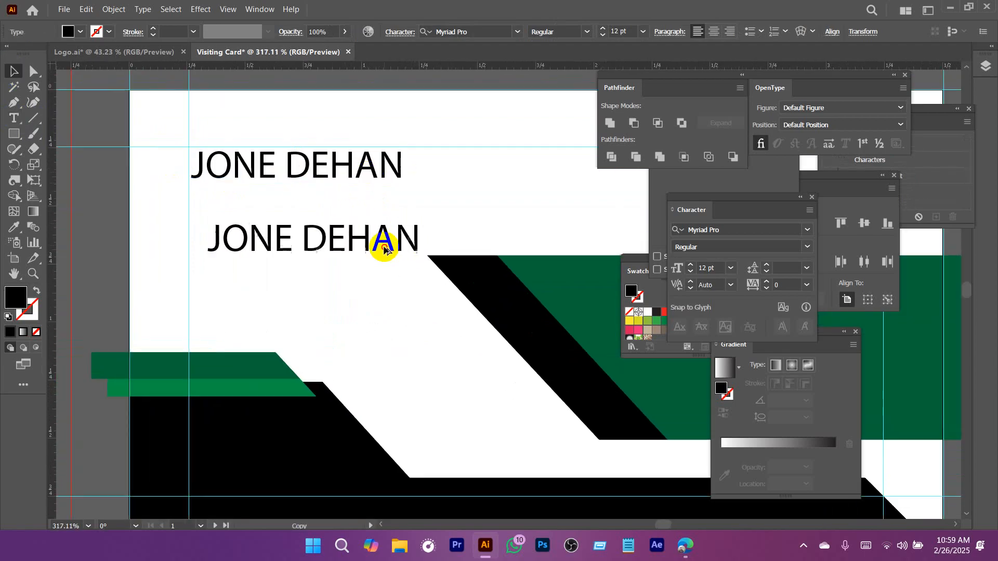
double_click(385, 249)
triple_click(382, 245)
type("GRaphic Designer")
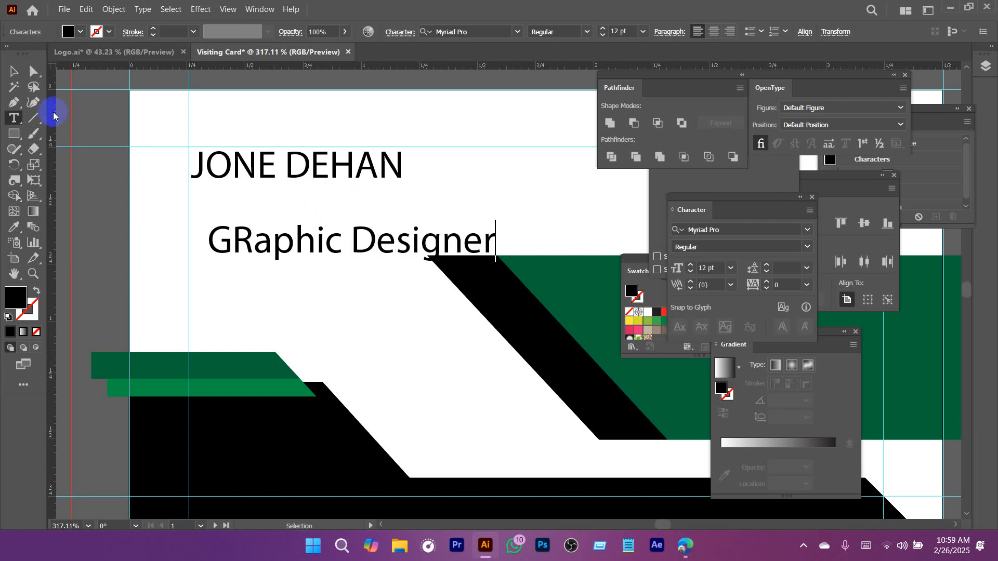
left_click(17, 75)
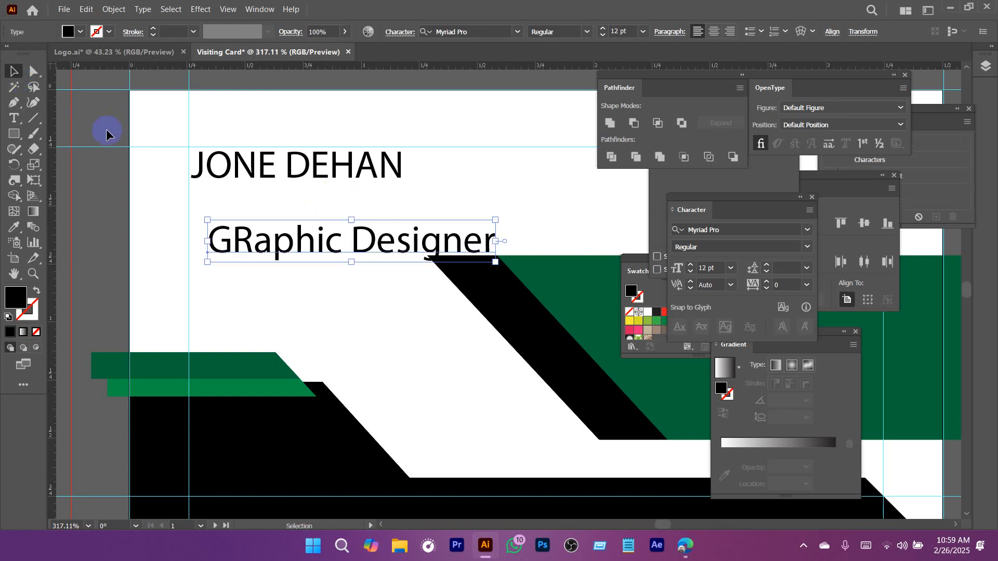
Move the job title up close beneath the name and scale it down to about 7.43 pt.
left_click_drag(309, 239, 298, 212)
left_click_drag(494, 221, 374, 218)
left_click_drag(453, 193, 259, 239)
left_click_drag(400, 240, 453, 238)
left_click_drag(302, 194, 327, 283)
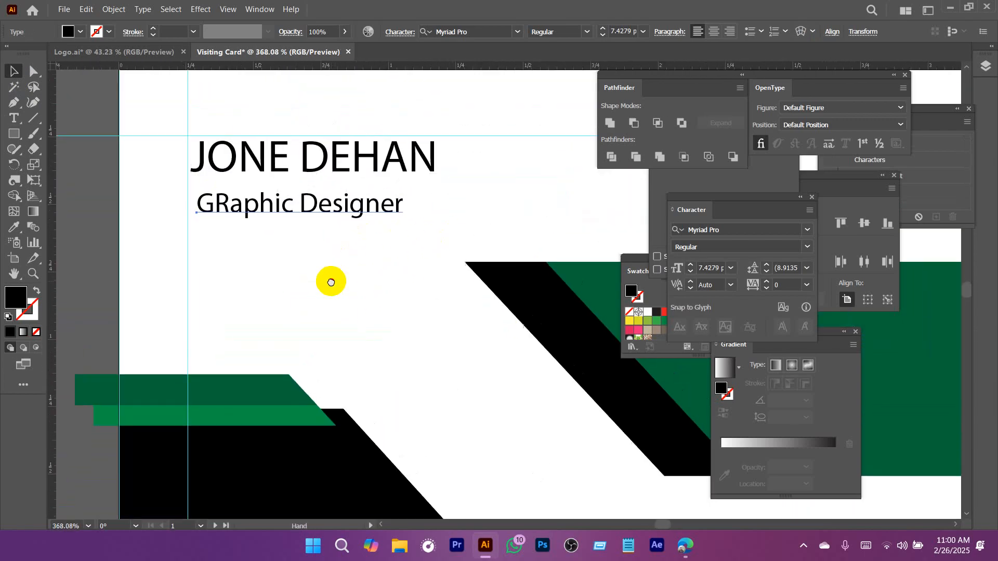
Draw a horizontal line about 0.56 in long under the job title from the left margin guide, with a 1 pt black stroke.
left_click(34, 121)
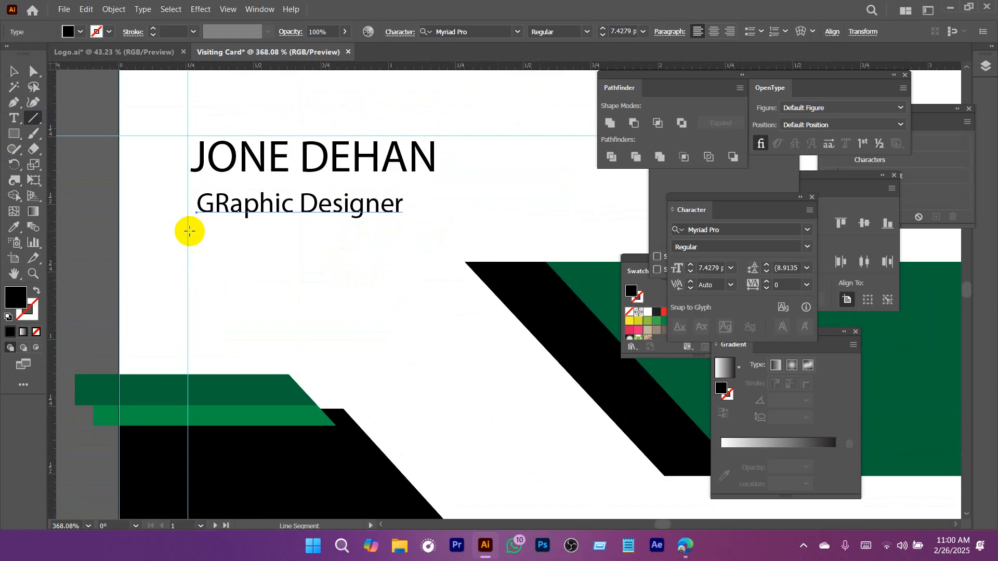
left_click_drag(188, 232, 339, 244)
key("v")
left_click(173, 32)
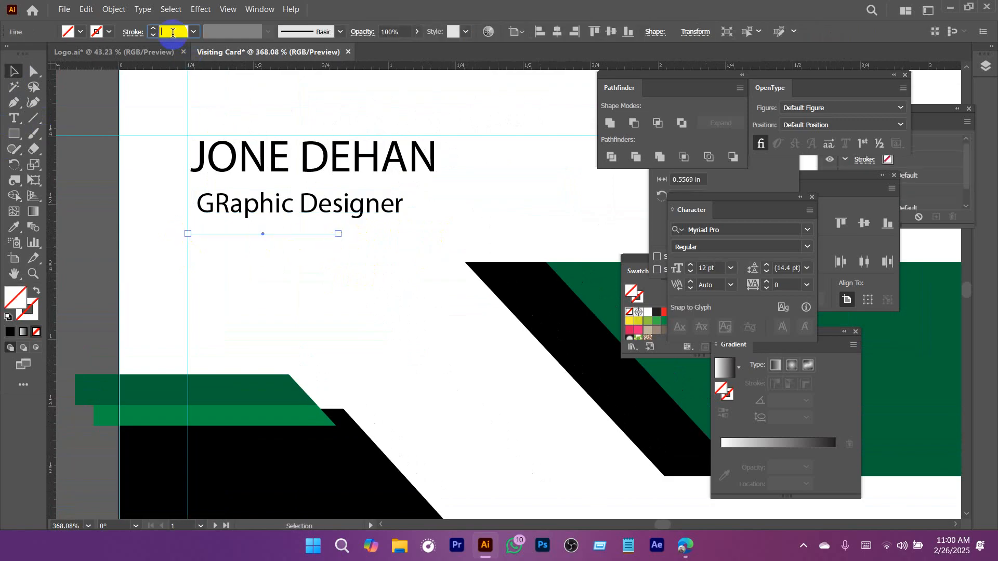
type("5")
key("Return")
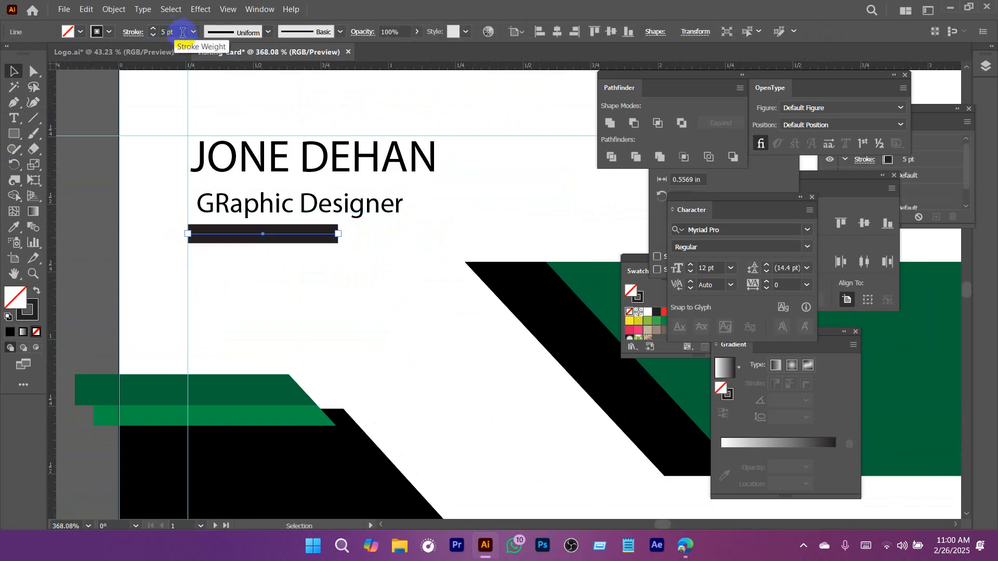
type("1")
key("Return")
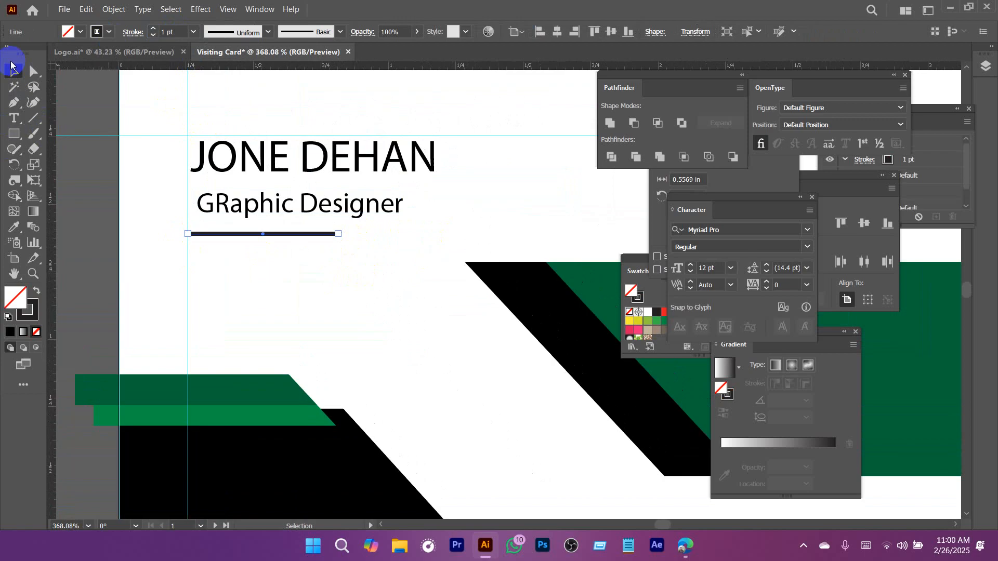
left_click(244, 167)
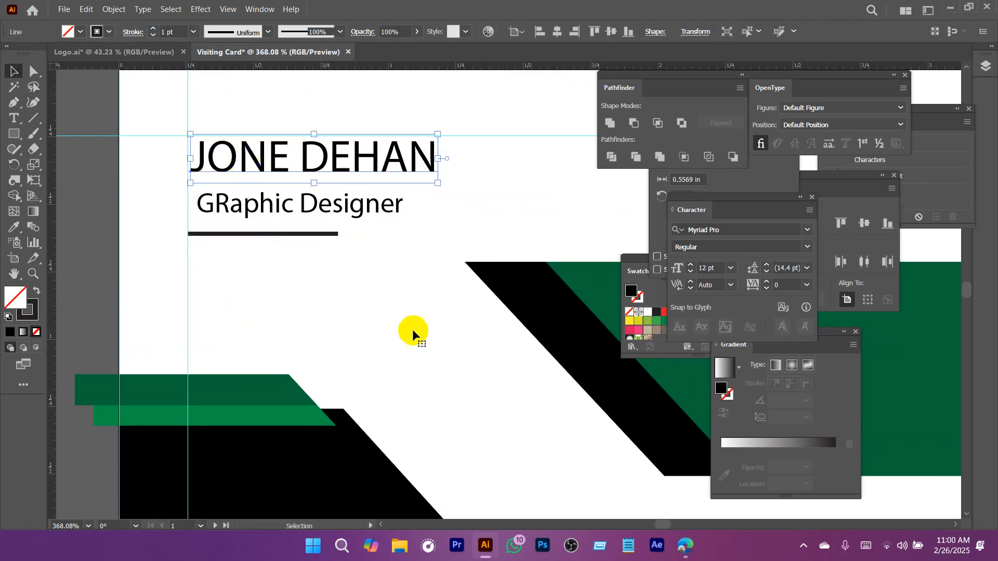
left_click(328, 275)
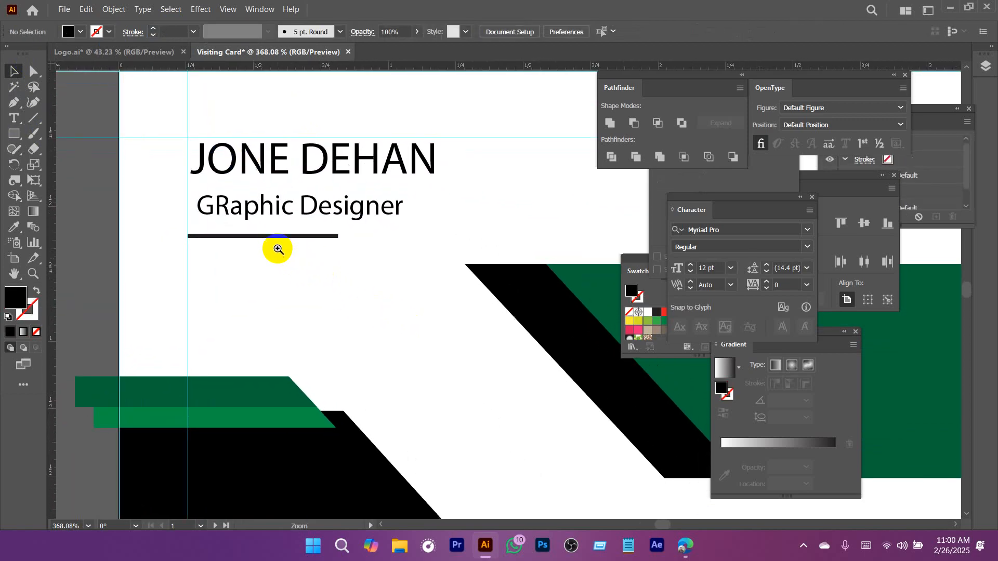
Compare the name, job title and underline with the reference card, and inspect the two text lines up close.
left_click_drag(278, 249, 165, 236)
left_click_drag(197, 174, 450, 442)
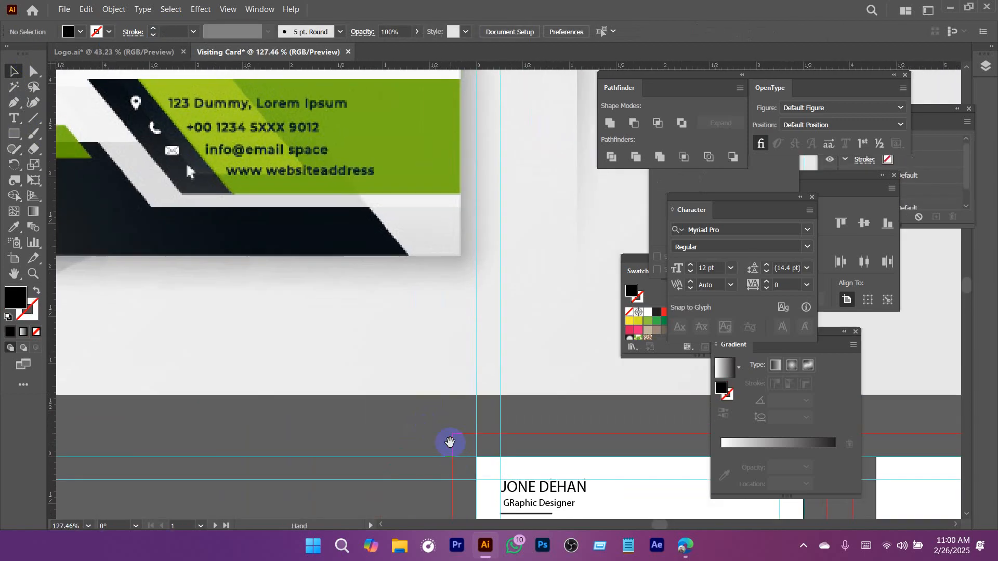
left_click_drag(302, 208, 279, 251)
left_click_drag(512, 417, 252, 148)
left_click_drag(249, 295, 304, 316)
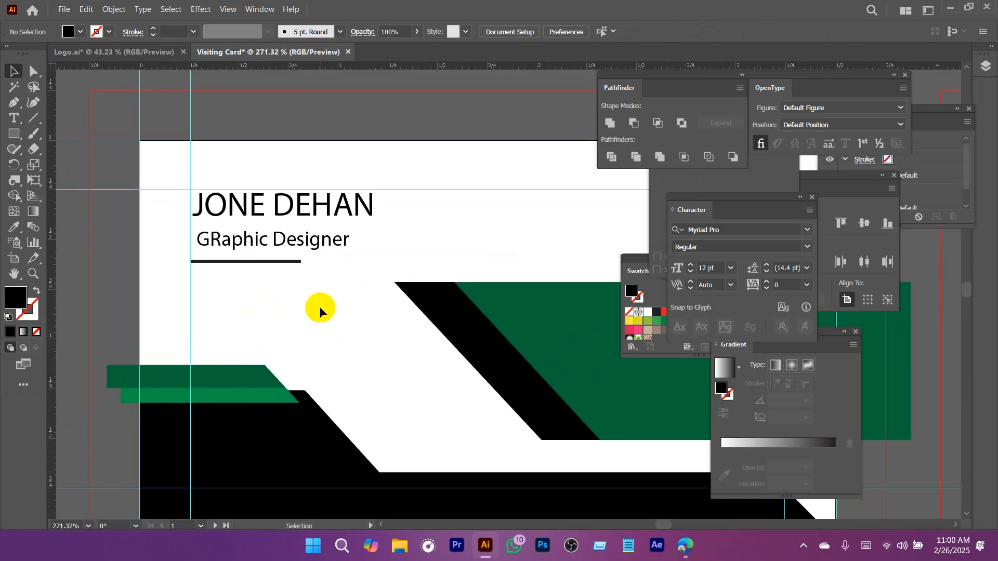
left_click_drag(307, 262, 334, 284)
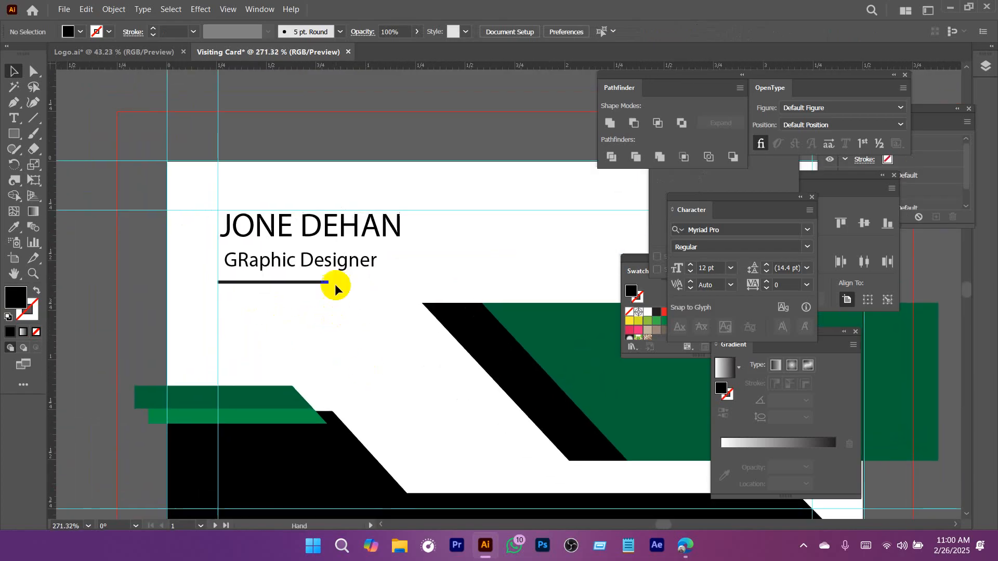
left_click(296, 262)
left_click_drag(282, 261, 348, 299)
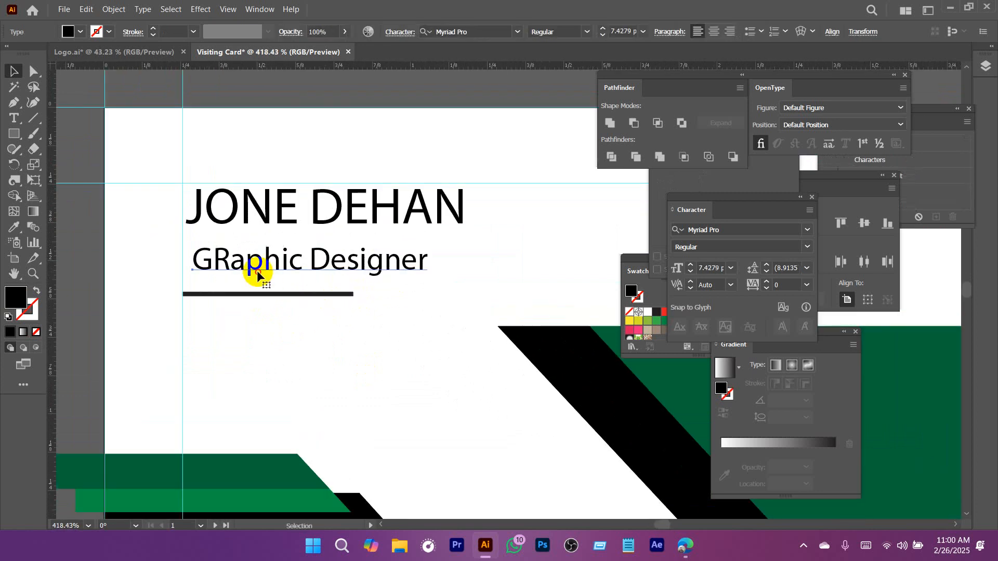
left_click(231, 262)
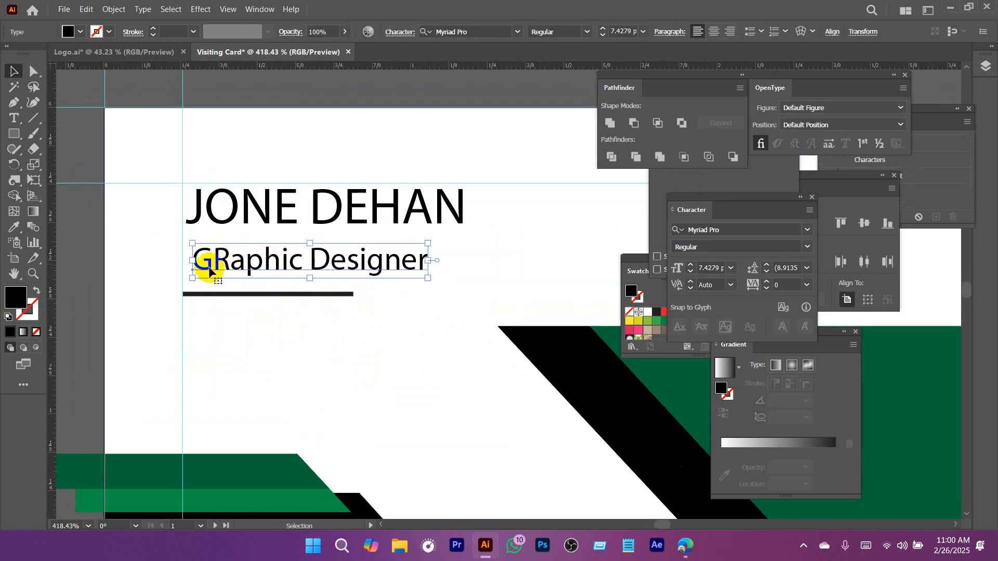
left_click(304, 336)
left_click(252, 263)
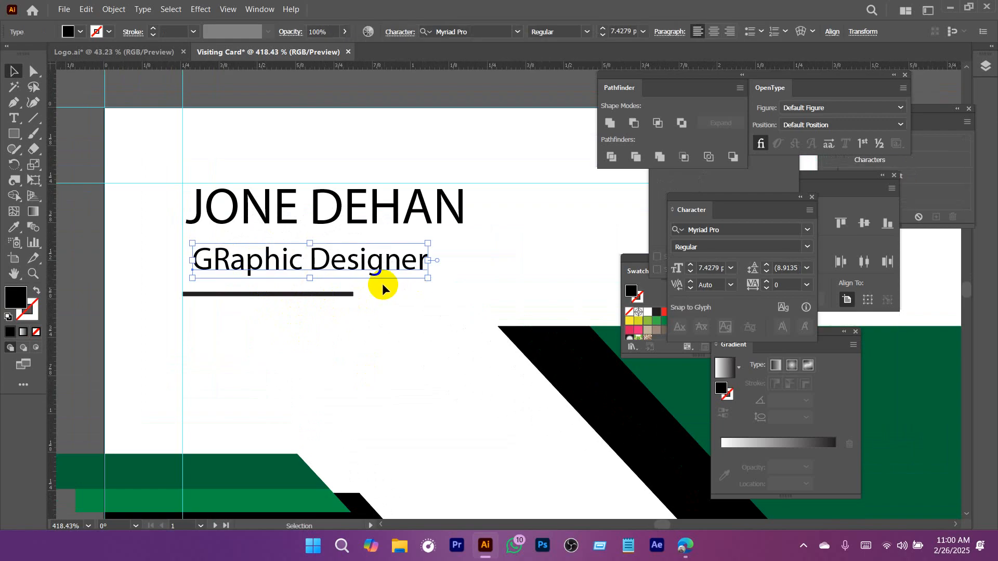
left_click(335, 206)
left_click_drag(439, 313, 341, 317)
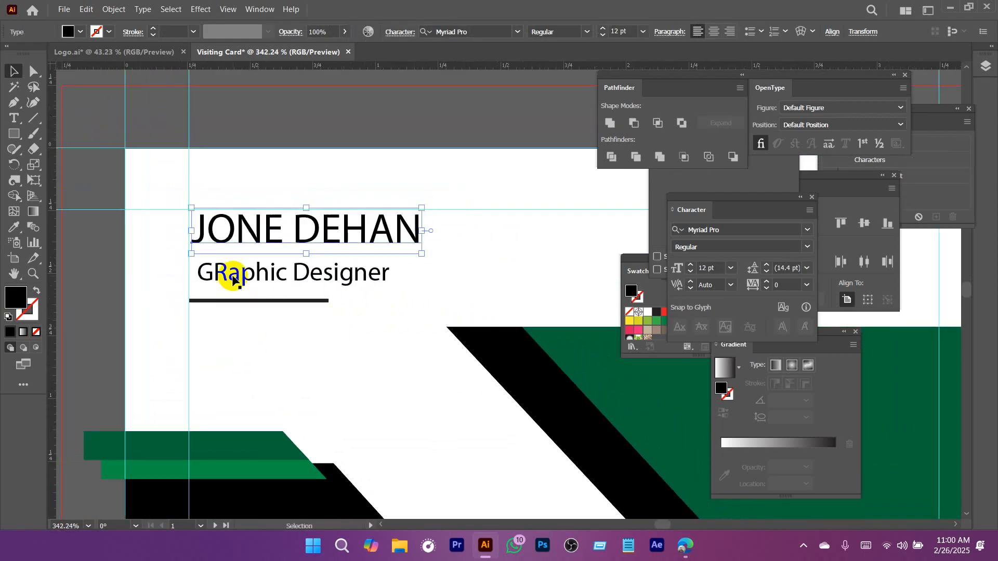
Try replacing the capital R in the job title with a lowercase r.
double_click(229, 273)
triple_click(228, 272)
left_click(227, 272)
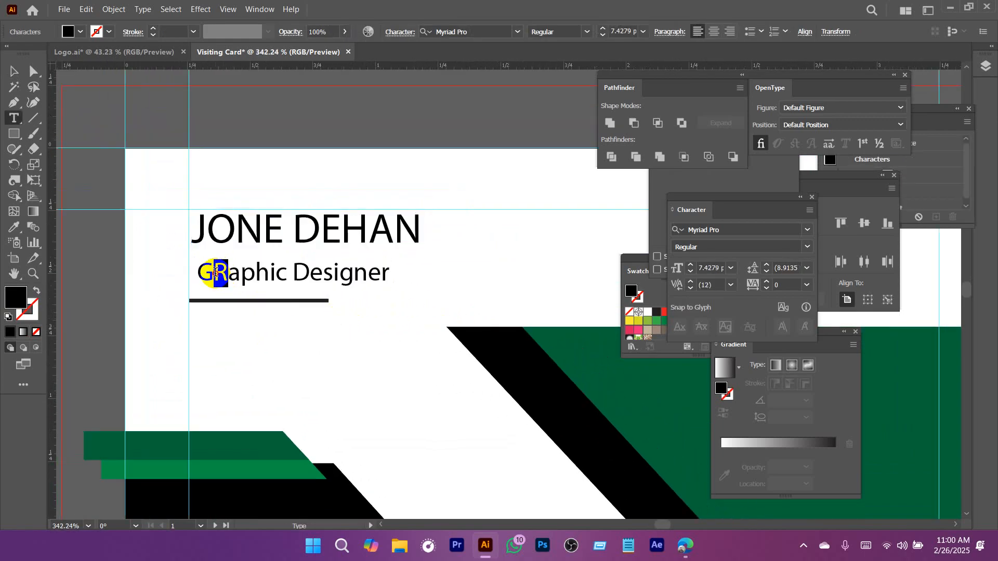
type("r")
left_click(23, 78)
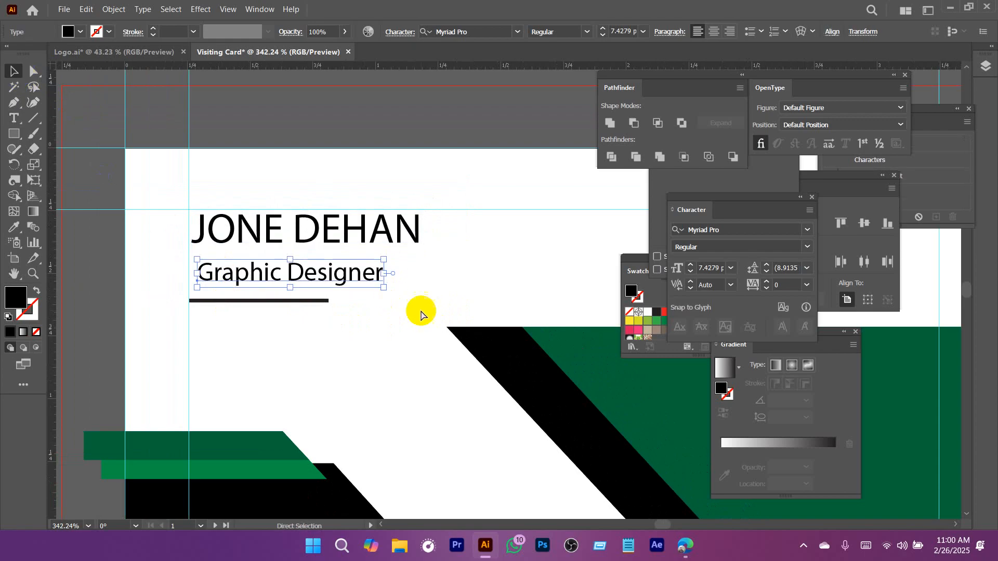
key("ctrl+z")
Change the case of the job title to uppercase.
left_click_drag(293, 315, 303, 295)
left_click(142, 9)
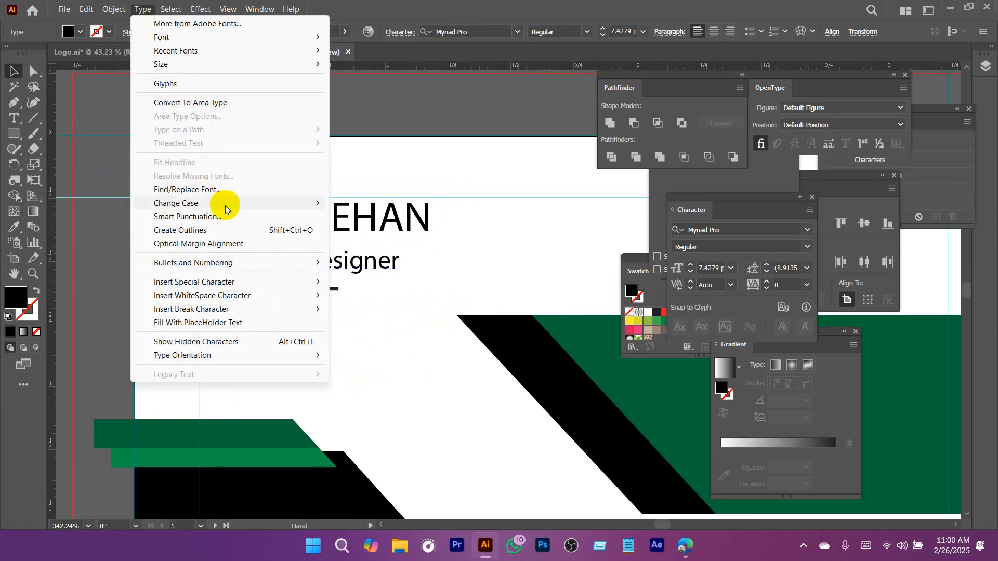
mouse_move(224, 205)
left_click(503, 399)
left_click_drag(364, 352, 551, 359)
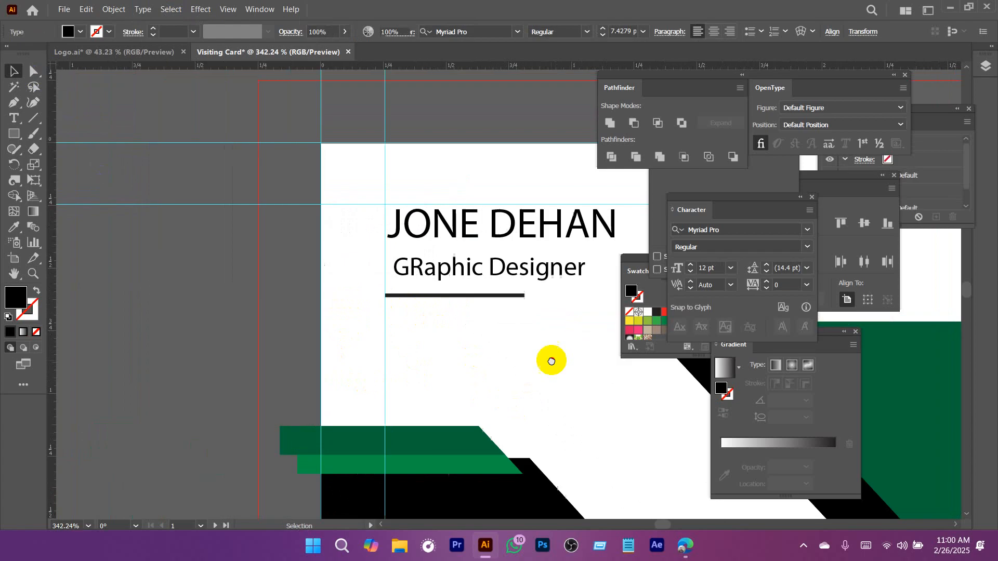
left_click(135, 14)
left_click(447, 271)
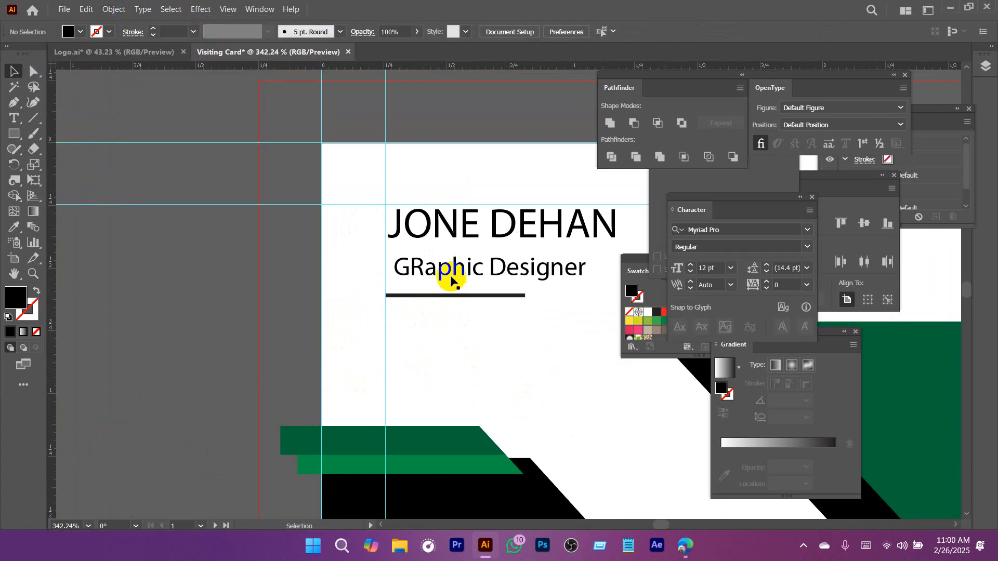
left_click(143, 9)
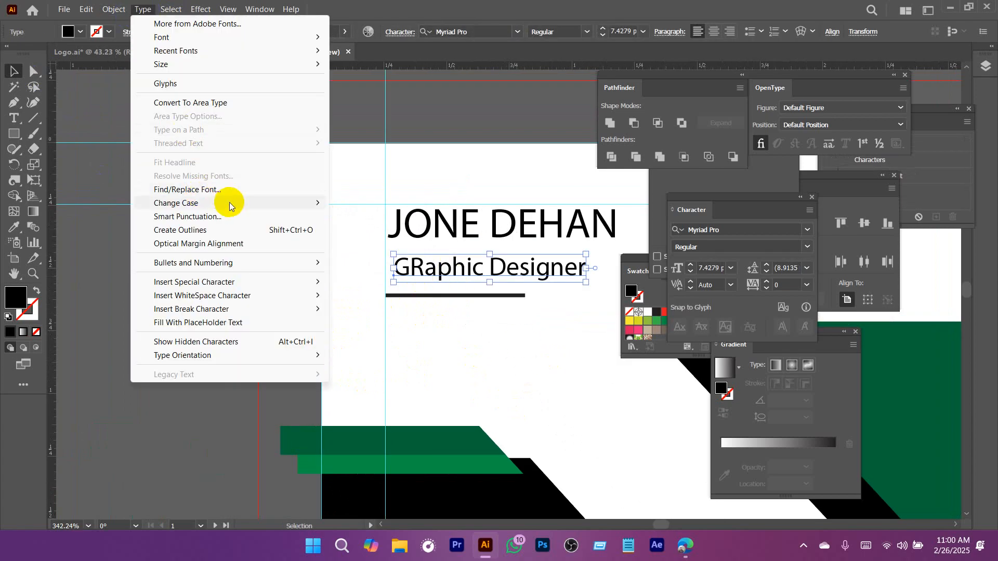
mouse_move(320, 204)
left_click(384, 204)
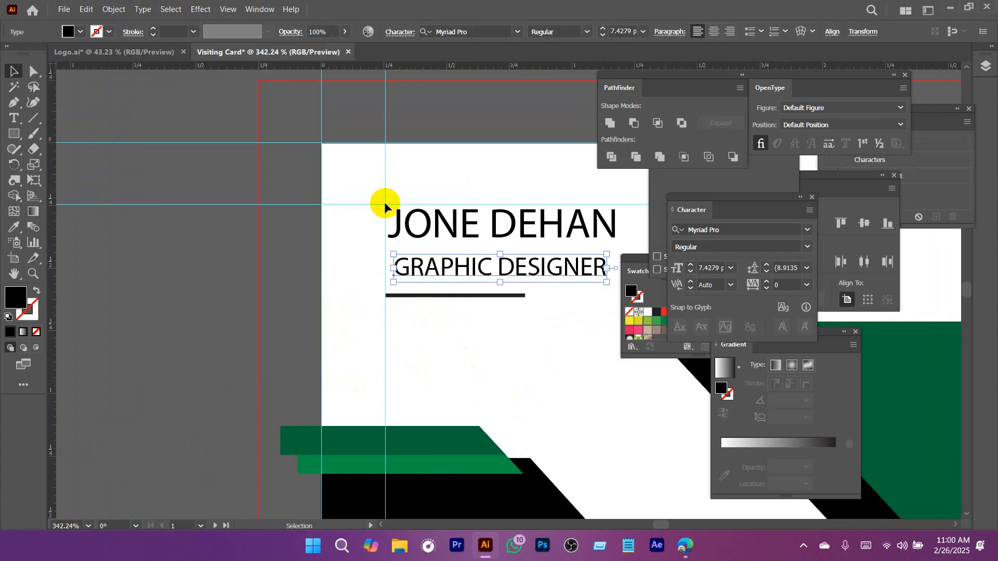
Change the case of the job title to lowercase.
left_click(143, 9)
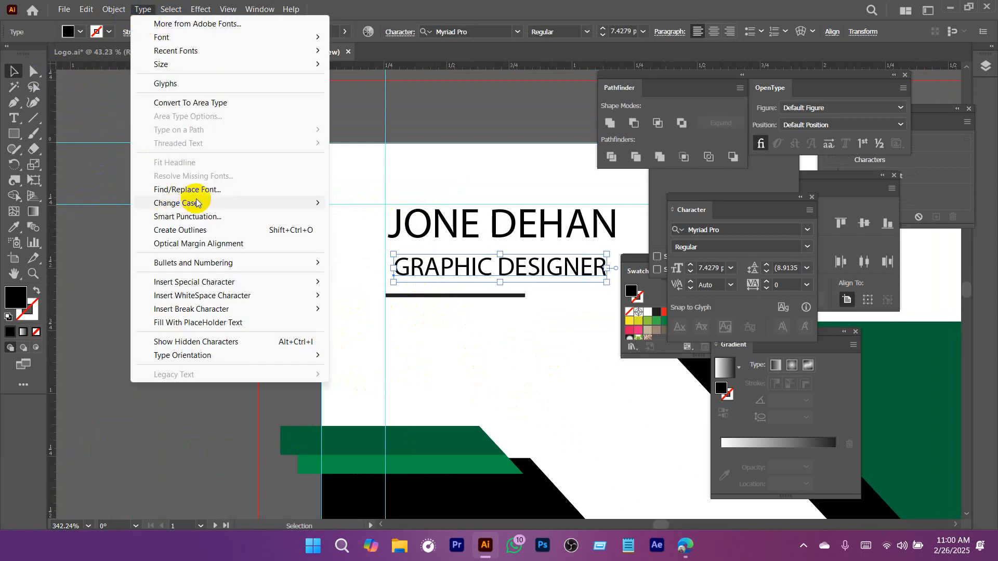
mouse_move(196, 203)
left_click(383, 218)
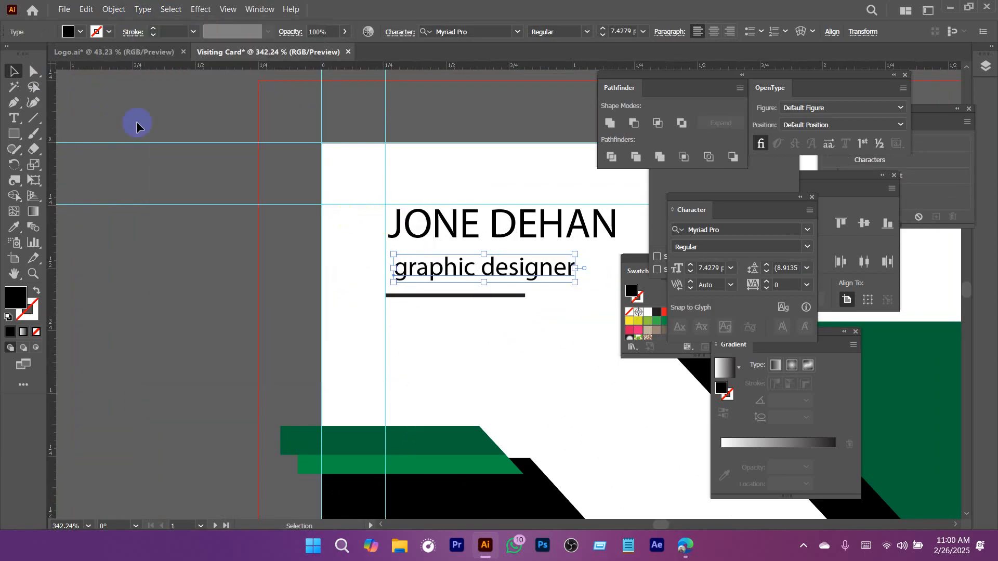
Change the job title to title case.
left_click(139, 10)
mouse_move(229, 202)
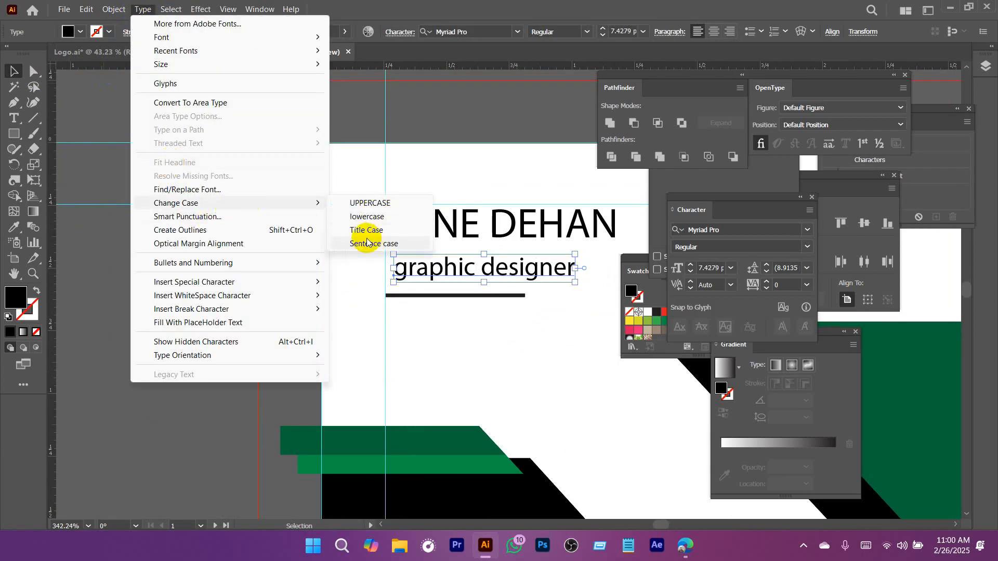
left_click(367, 232)
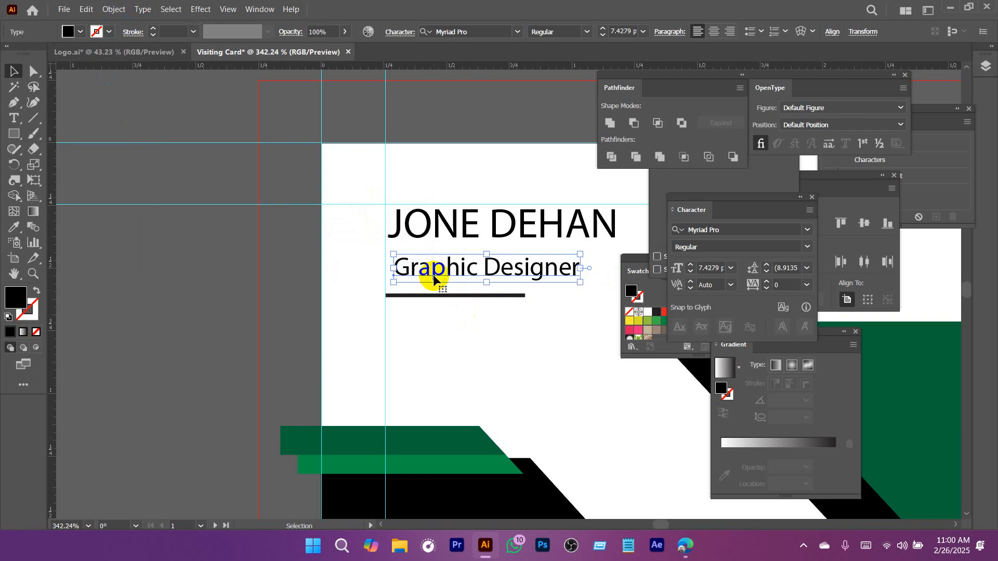
Convert the job title text to uppercase.
left_click(142, 9)
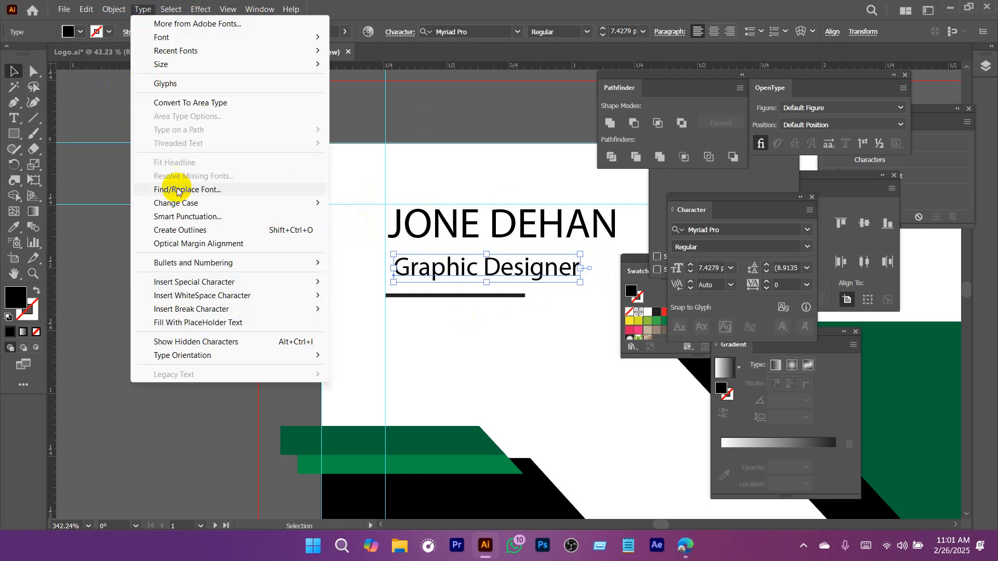
mouse_move(242, 202)
left_click(381, 198)
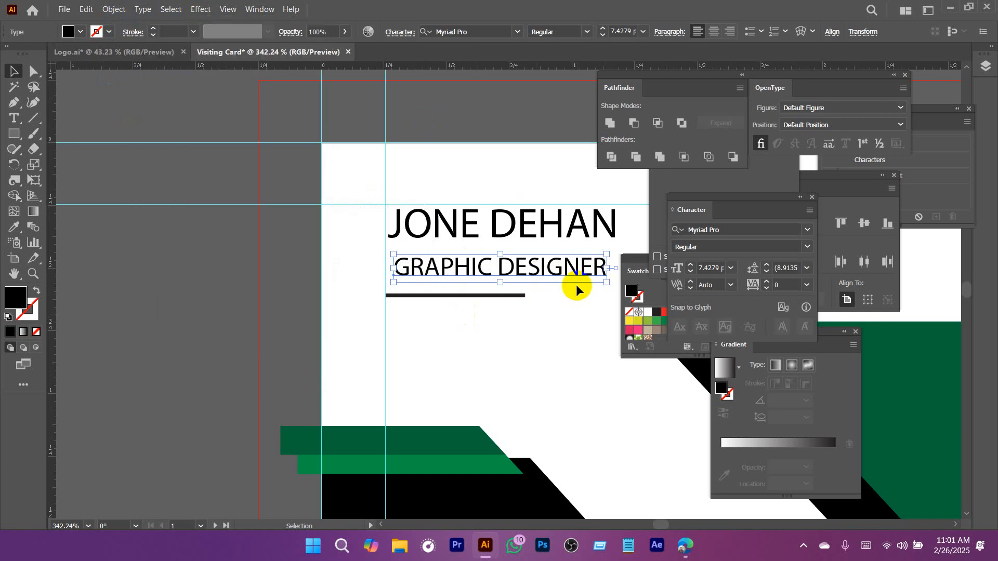
Shrink the job title to about 4.7 pt and set its tracking to 350 so it spans the name's width.
left_click_drag(604, 269, 338, 256)
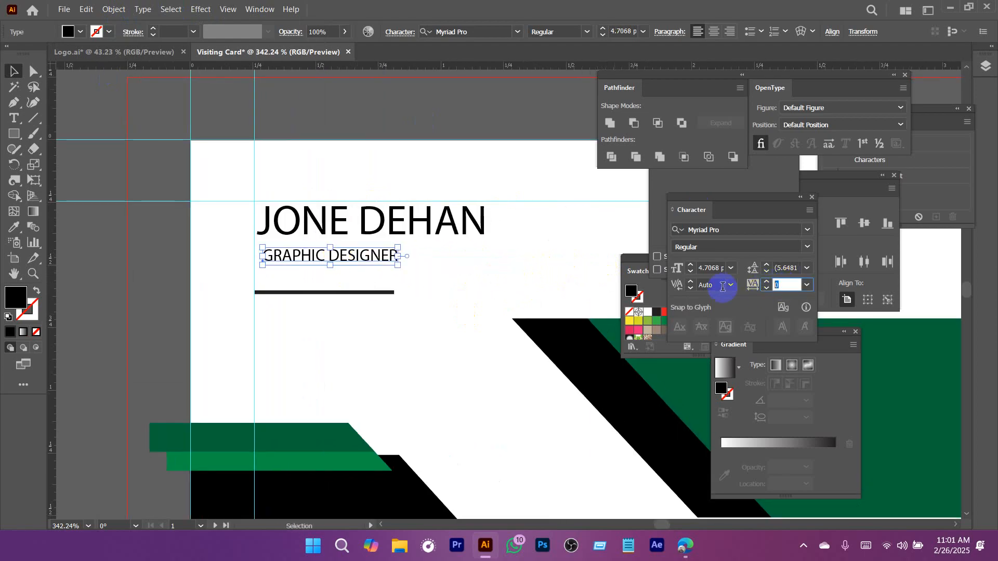
type("350")
key("Return")
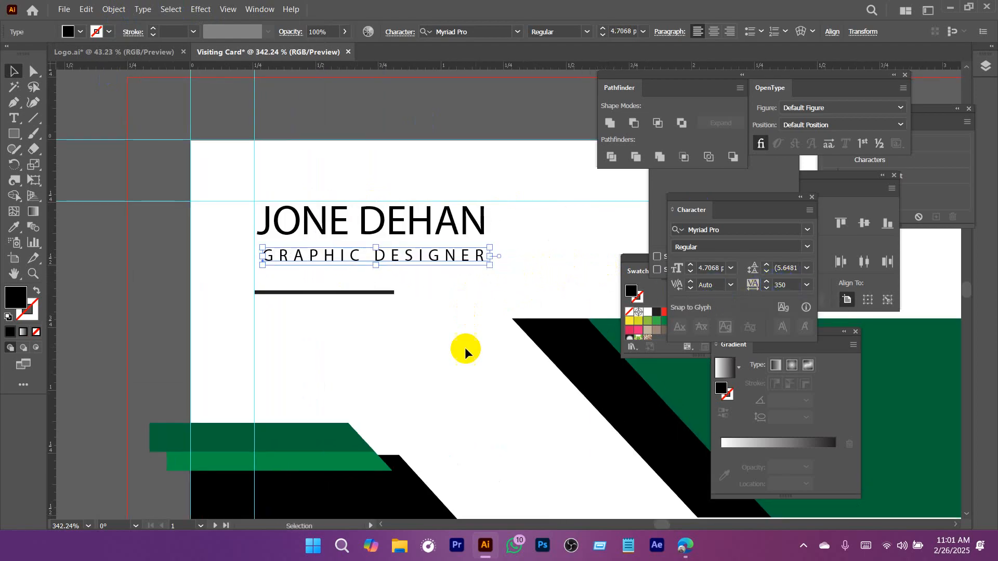
Move the black underline up so it sits closer beneath the job title.
left_click(411, 266)
left_click(388, 221)
scroll(466, 326, "down", 2)
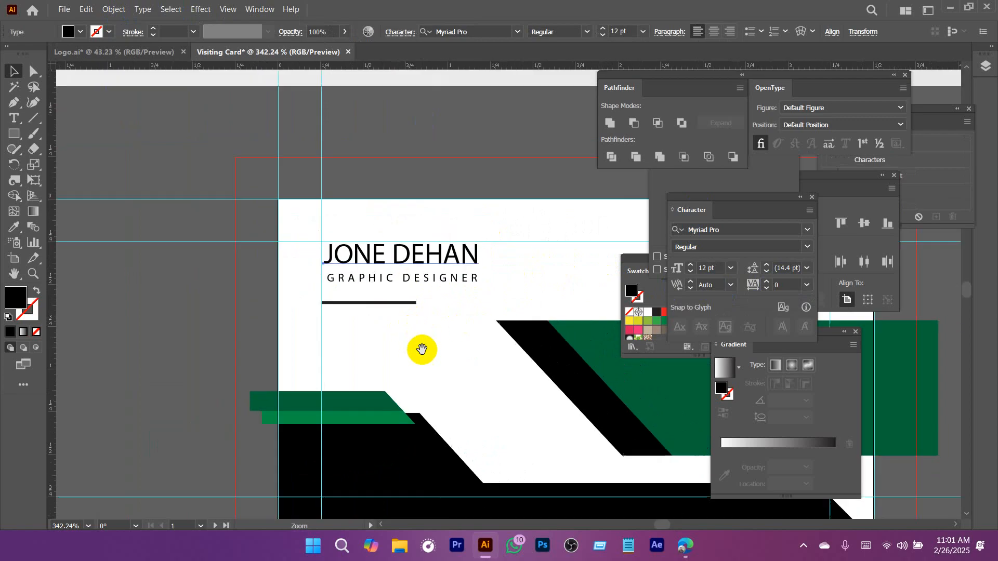
left_click_drag(423, 348, 335, 302)
scroll(241, 252, "up", 2)
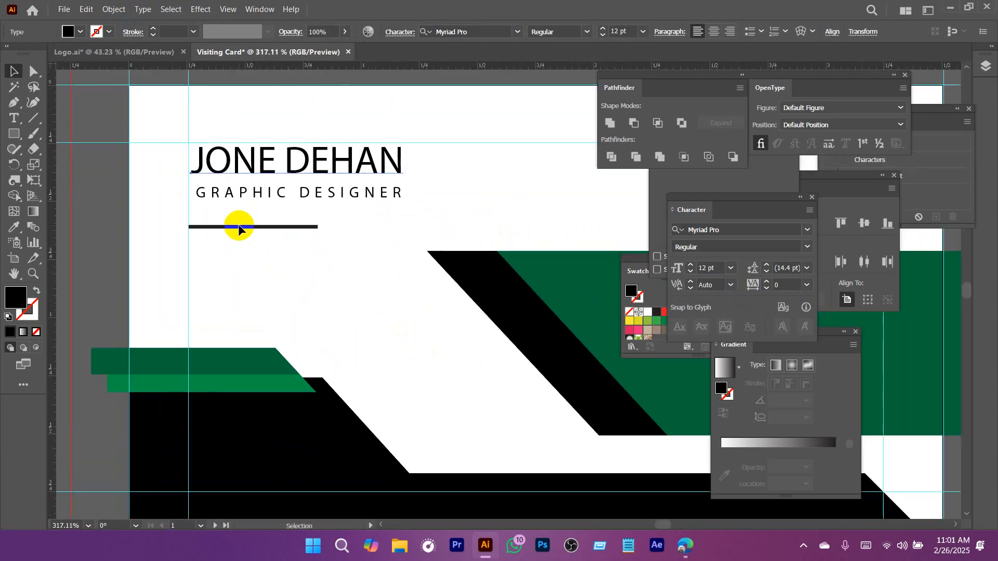
left_click(232, 240)
left_click_drag(244, 229, 251, 221)
Left-align the name, job title and underline with each other and set them against the card's left margin guide.
left_click(269, 167, "shift")
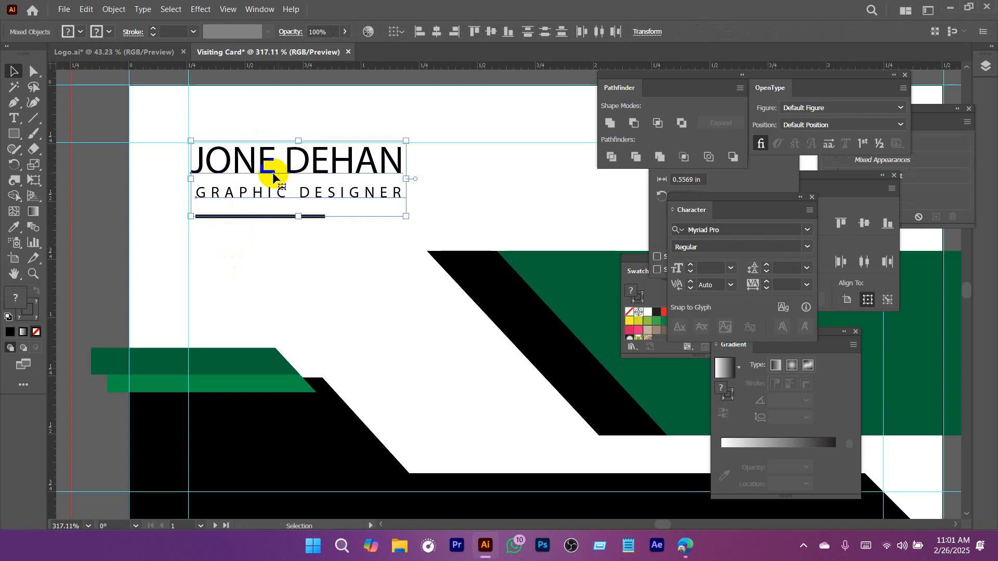
left_click(422, 32)
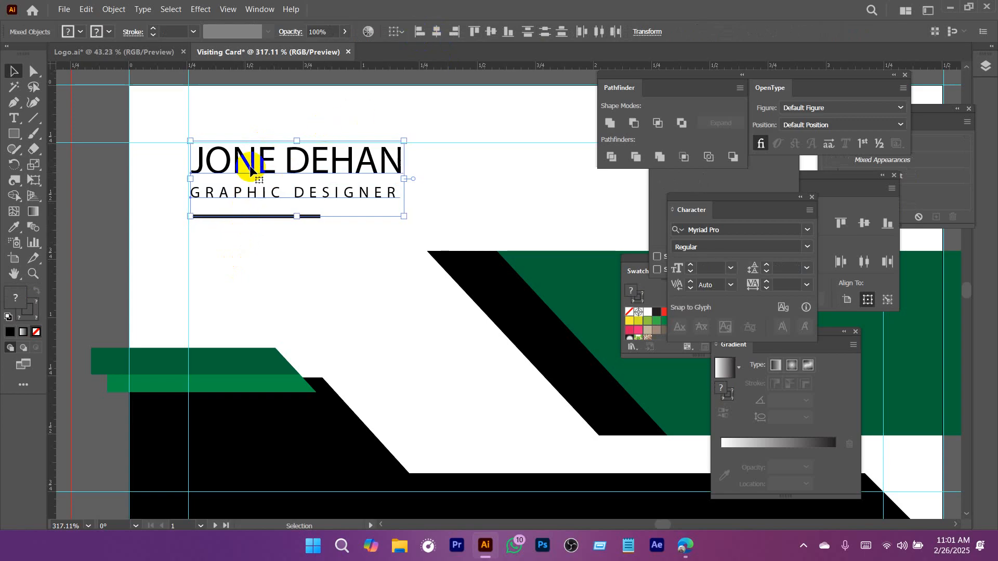
left_click(275, 317)
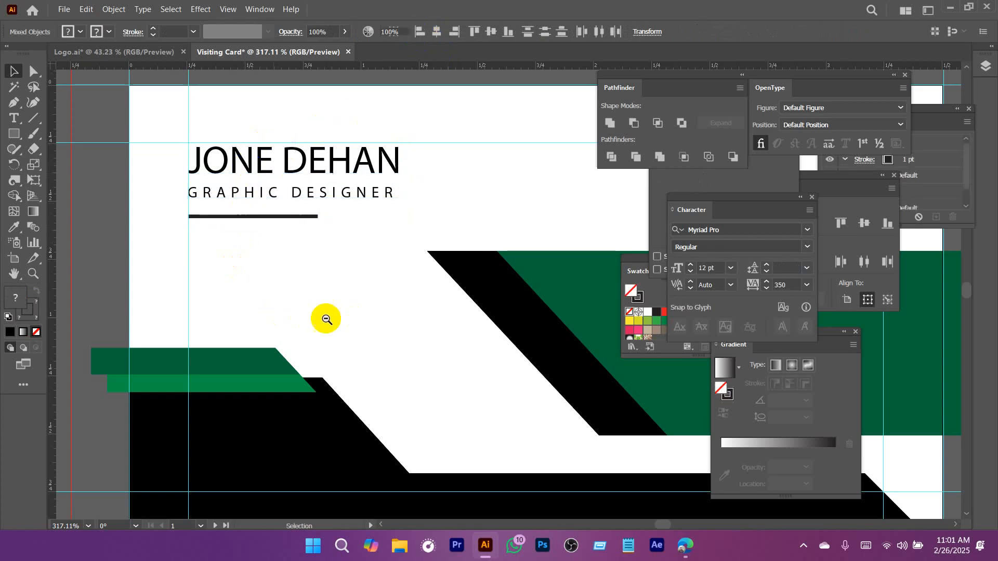
Examine the contact lines and their icons on the reference card and compare that area with the new card.
scroll(323, 315, "down", 5)
scroll(322, 315, "down", 5)
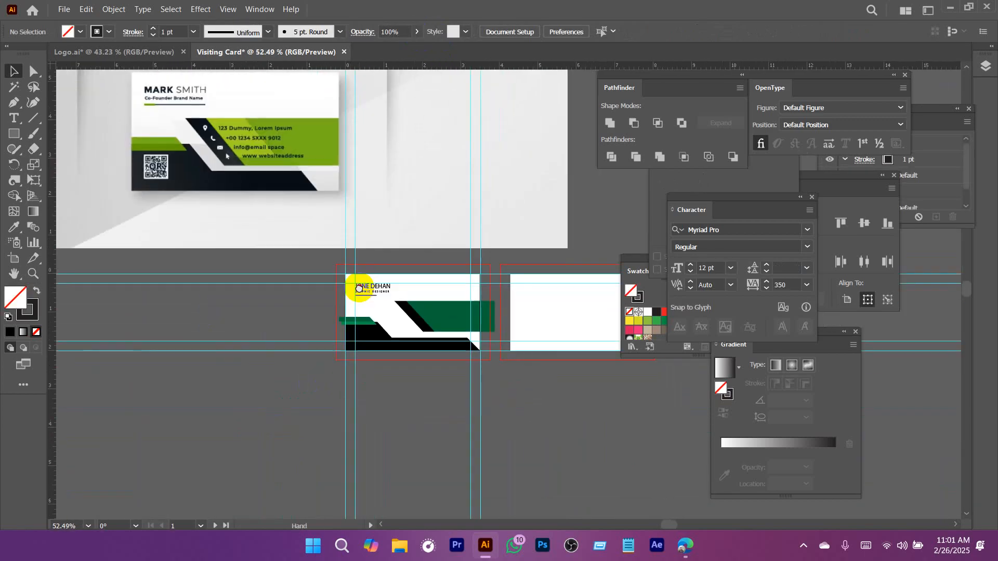
left_click_drag(424, 320, 454, 343)
left_click_drag(199, 105, 250, 183)
left_click(161, 130)
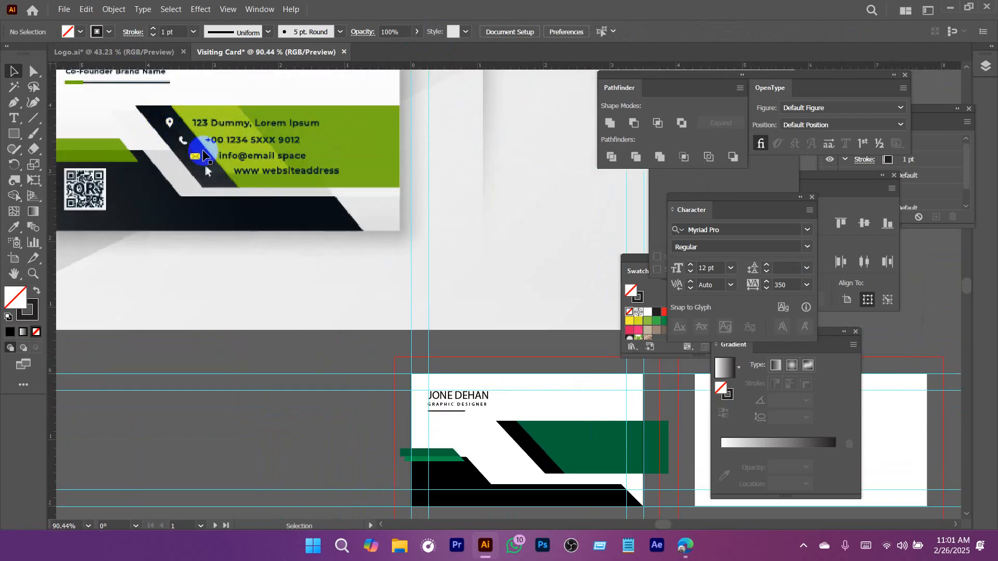
left_click_drag(444, 315, 346, 209)
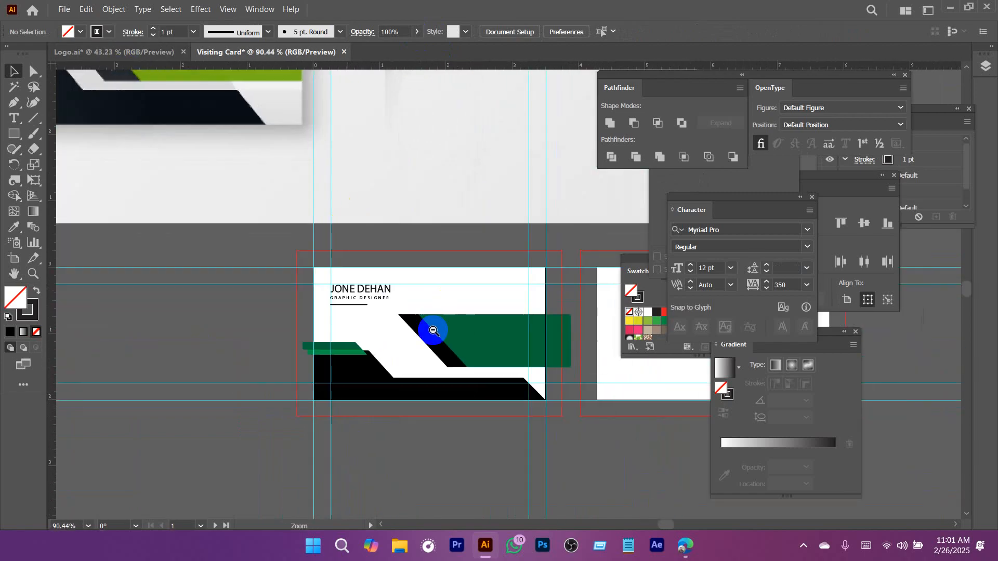
Shift the green band together with its black diagonal stripe slightly left on the front card.
scroll(432, 331, "down", 3)
left_click_drag(427, 334, 521, 358)
left_click_drag(353, 214, 342, 305)
Switch to the web browser and open the SVG Repo site in the new tab.
mouse_move(676, 549)
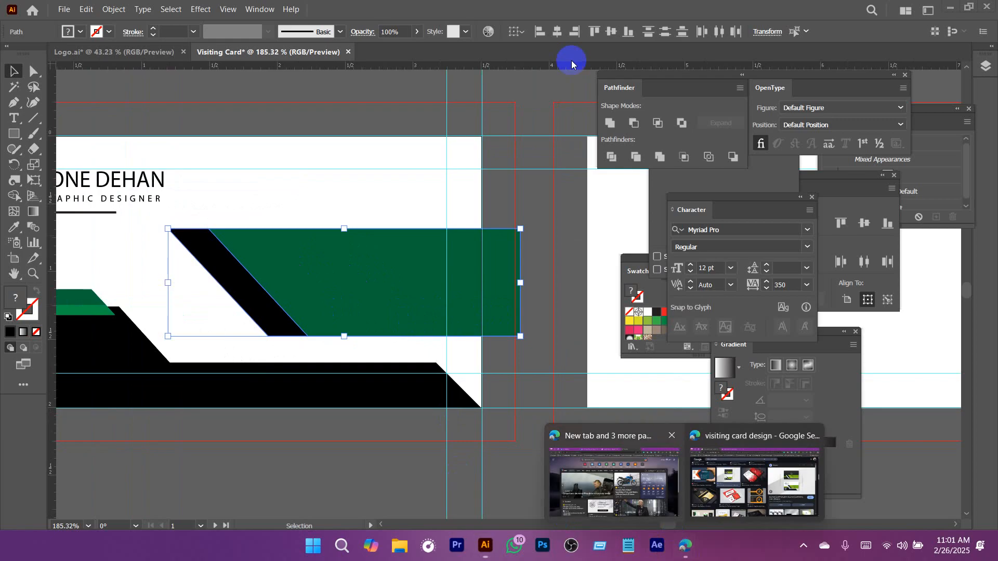
left_click(717, 450)
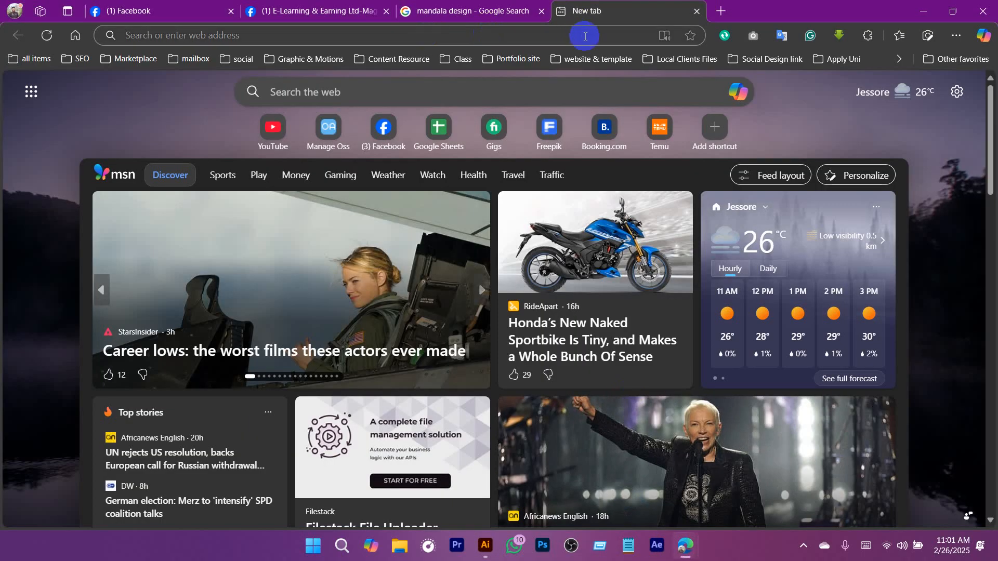
left_click(411, 34)
type("svgrepo.com")
key("Return")
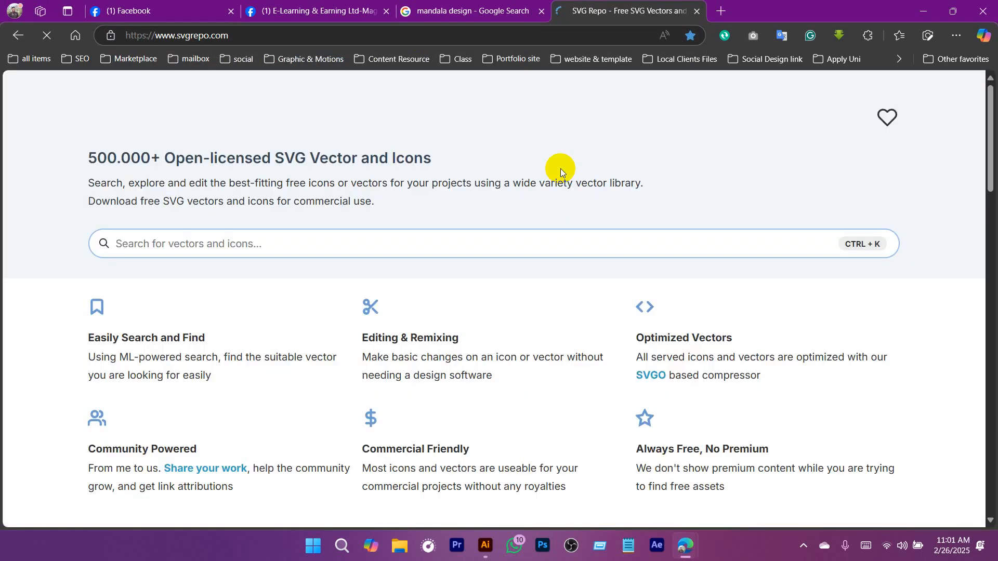
Search SVG Repo for "location" and download the solid black location pin icon.
left_click(242, 245)
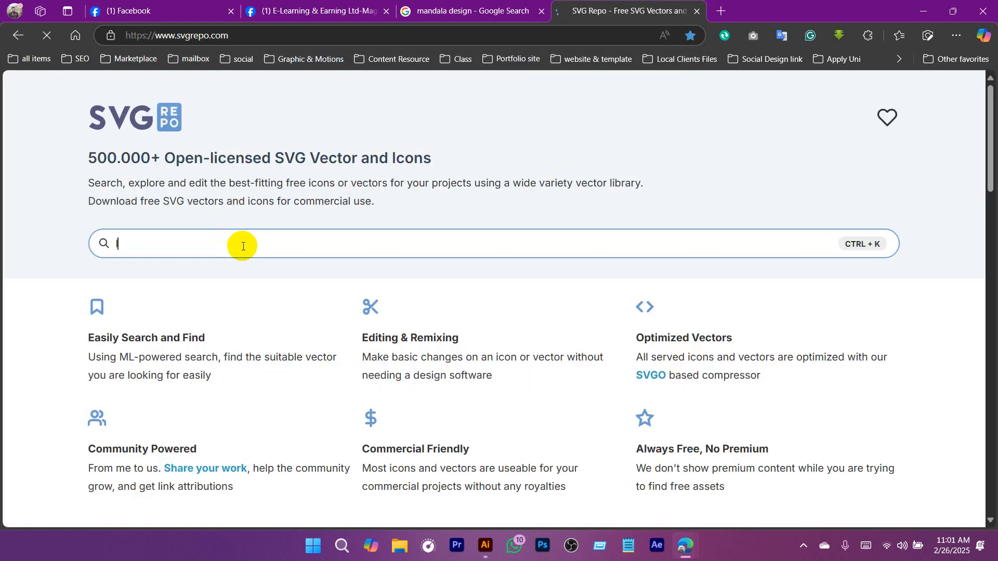
key("Return")
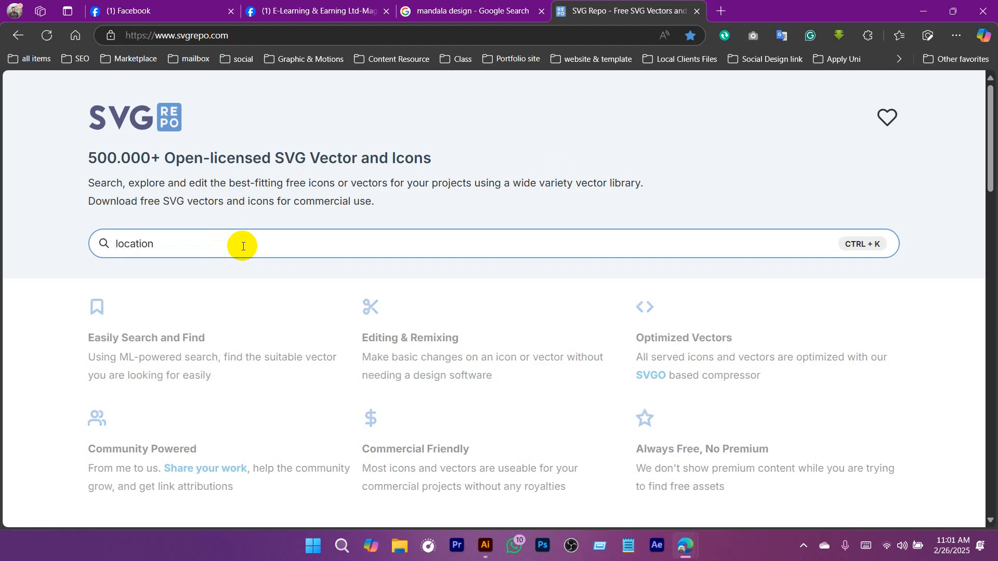
scroll(520, 265, "down", 3)
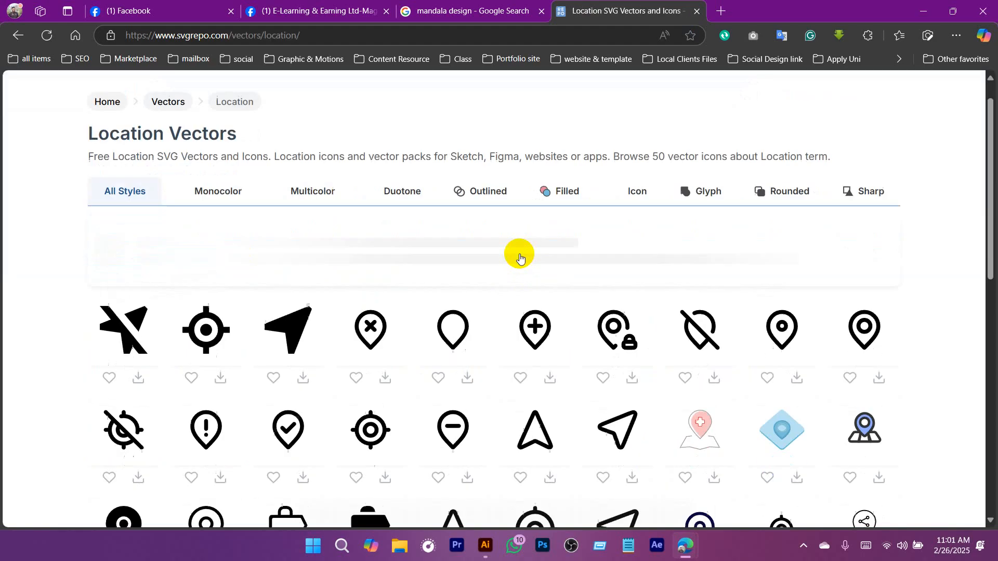
scroll(520, 263, "down", 3)
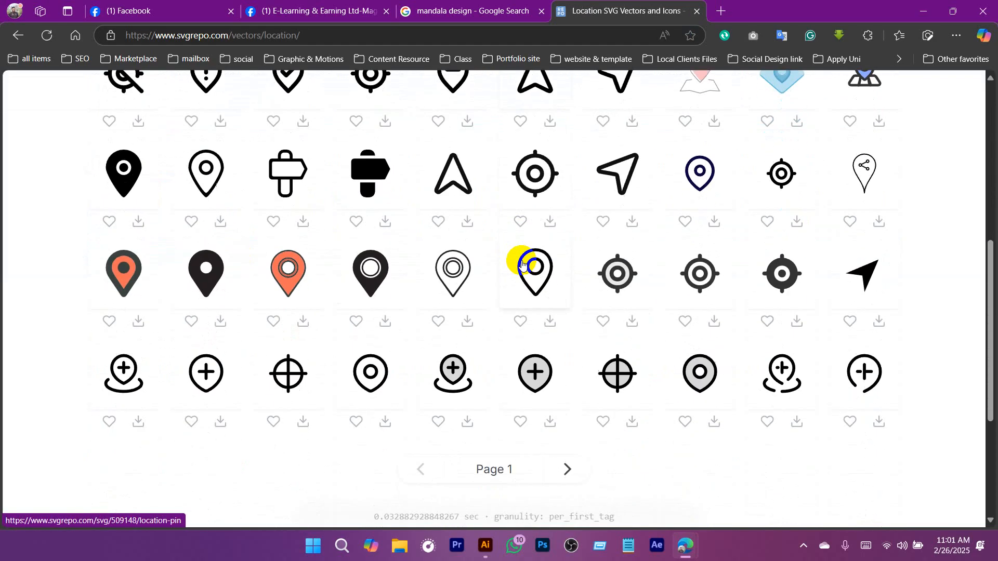
scroll(416, 309, "down", 1)
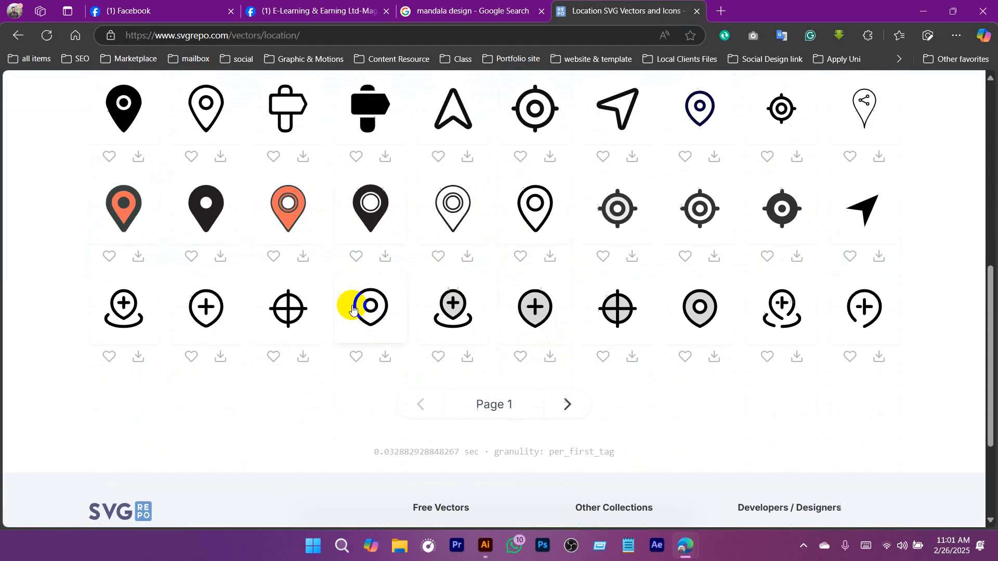
left_click(221, 255)
Search for "email" icons and download the solid black envelope.
scroll(440, 274, "up", 7)
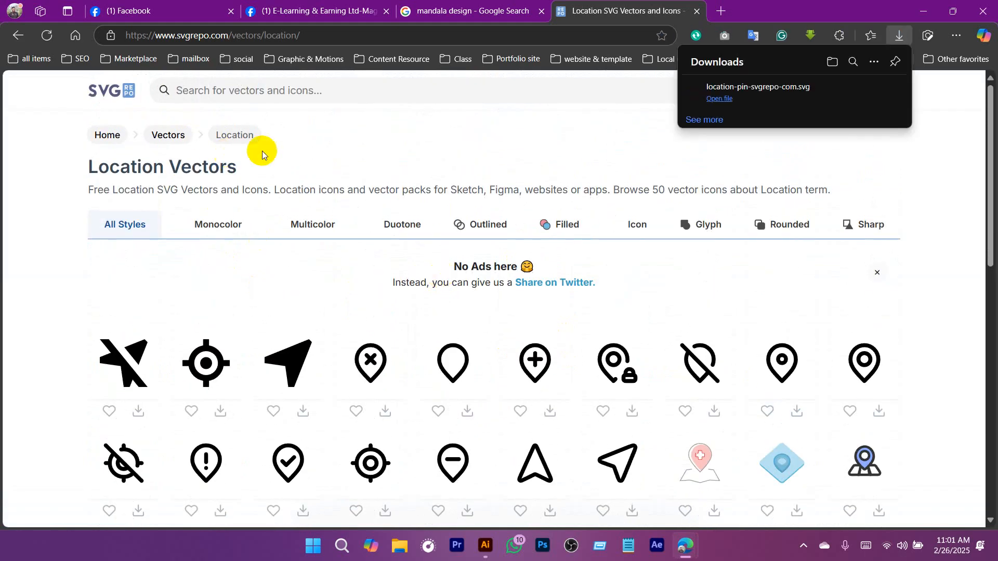
left_click(234, 95)
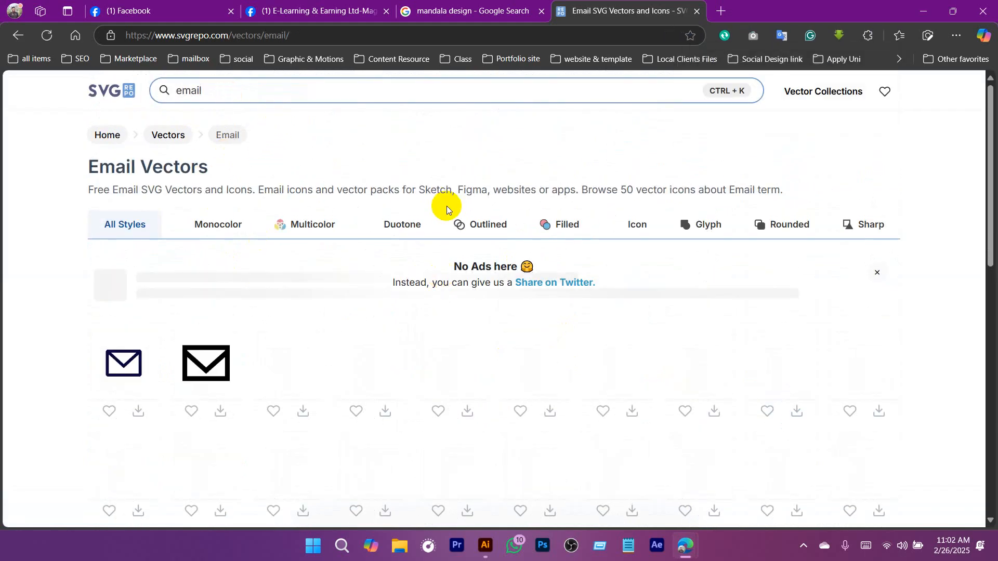
scroll(447, 206, "down", 1)
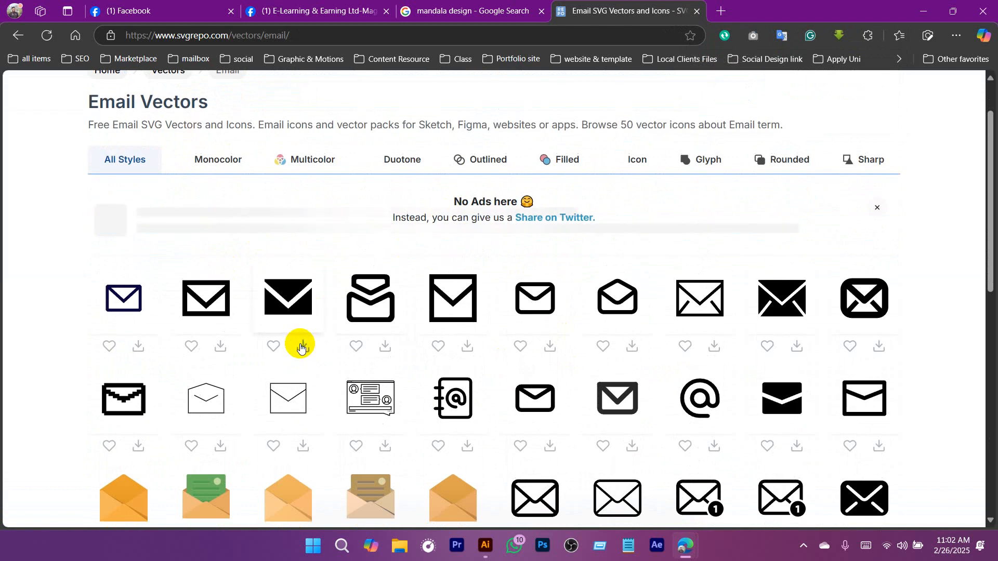
Search for "web" icons and download the white globe in a solid black circle.
scroll(233, 122, "up", 1)
double_click(163, 95)
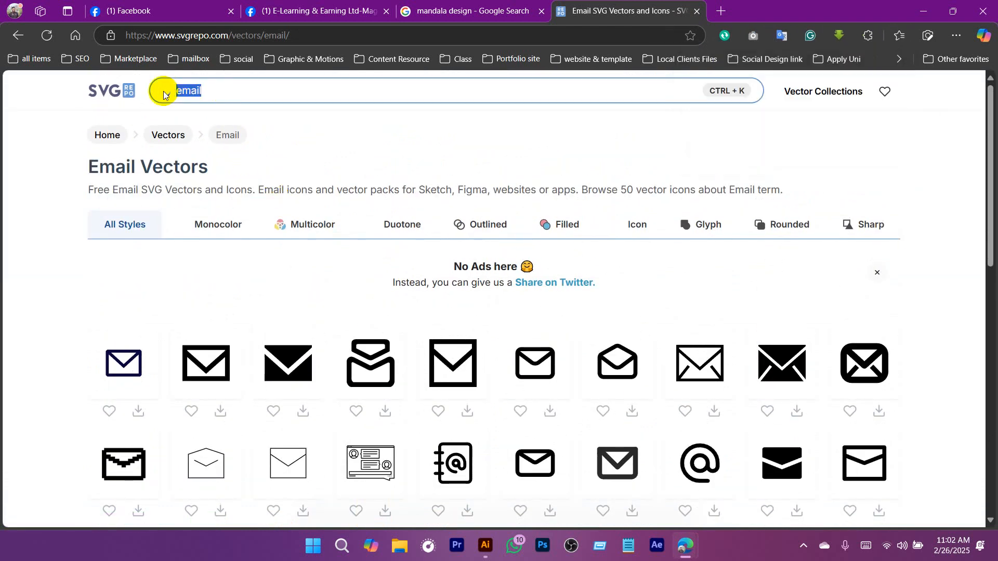
type("web")
key("Return")
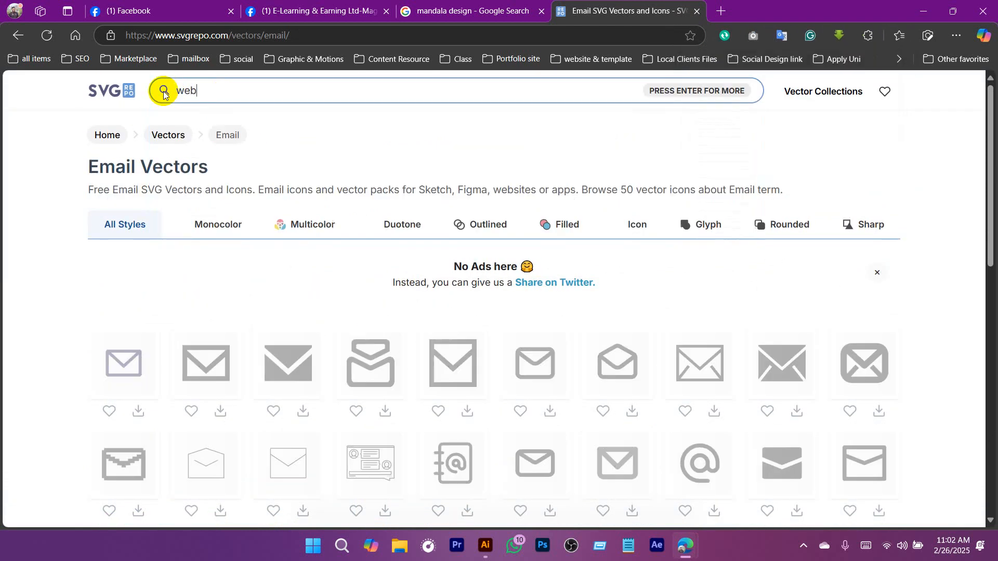
scroll(456, 292, "down", 6)
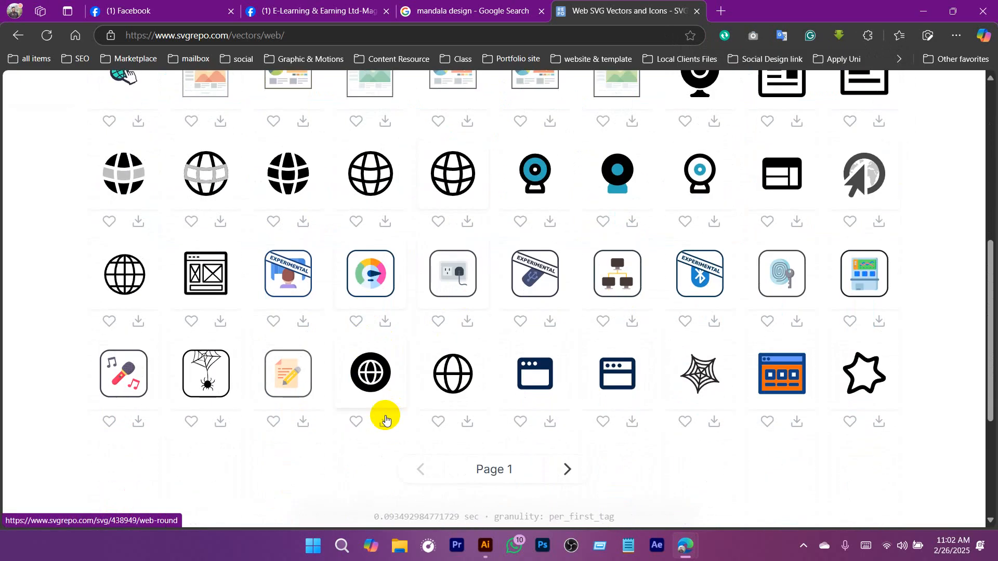
left_click(384, 424)
Search for "call" icons and download the plain solid black handset from the second page of results.
scroll(378, 310, "up", 1)
scroll(378, 310, "up", 6)
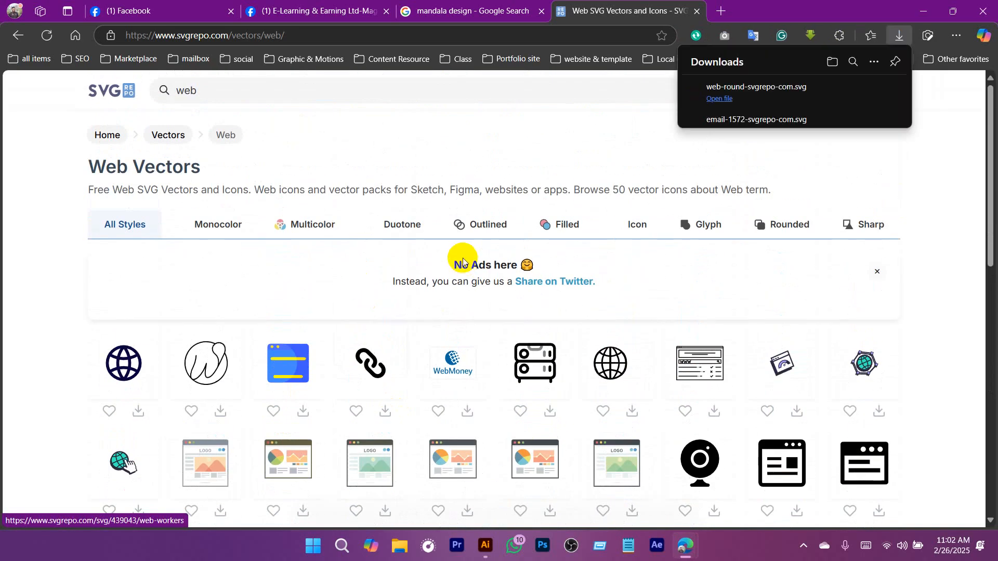
left_click_drag(206, 96, 161, 95)
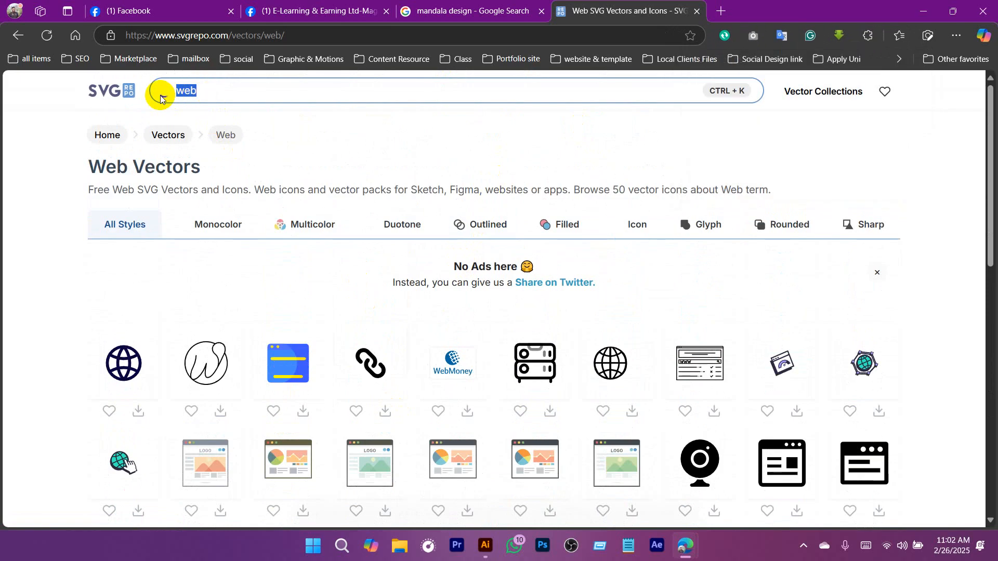
type("call")
key("Return")
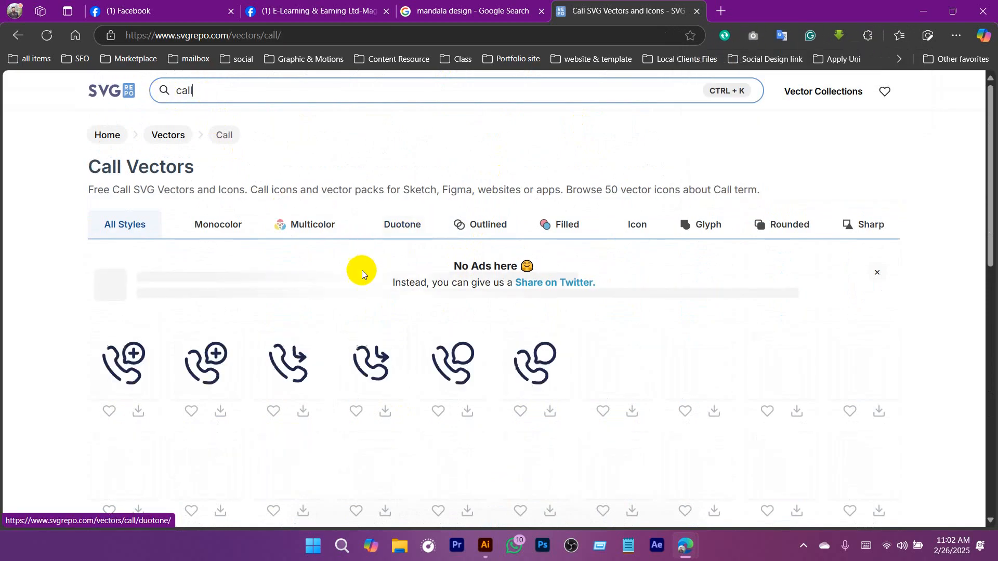
scroll(410, 304, "down", 5)
scroll(413, 305, "down", 10)
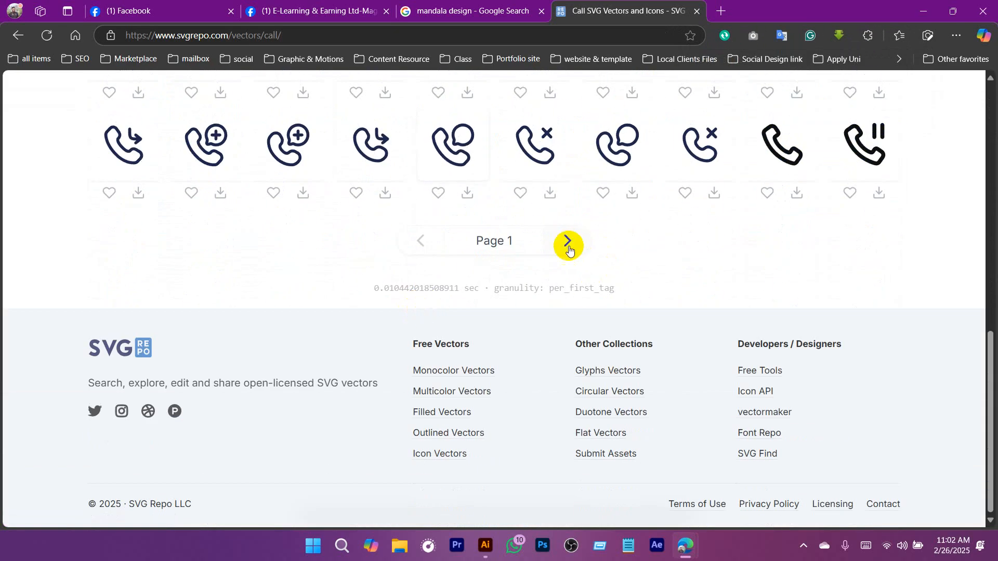
left_click(569, 241)
scroll(405, 349, "down", 8)
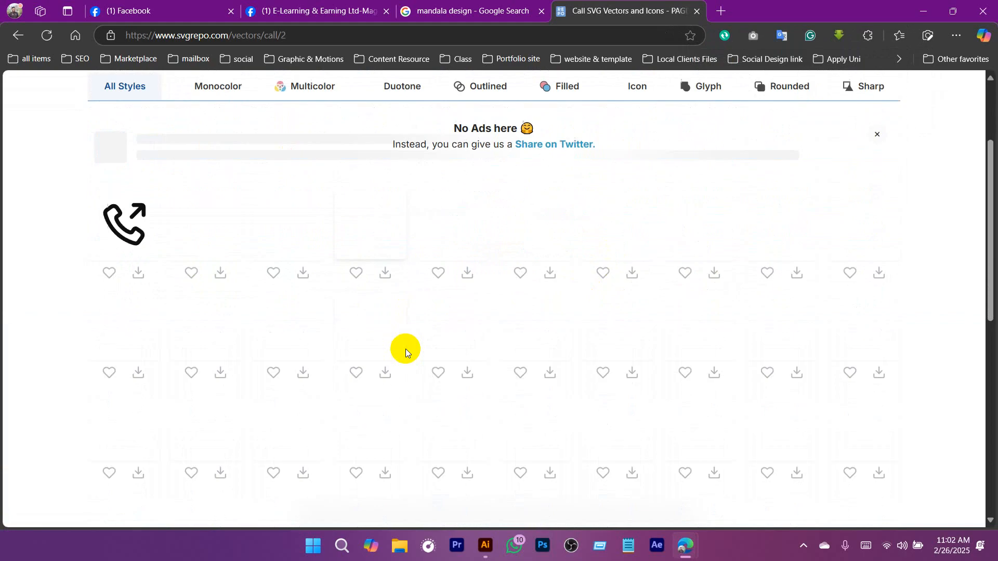
scroll(406, 350, "down", 4)
scroll(406, 349, "up", 1)
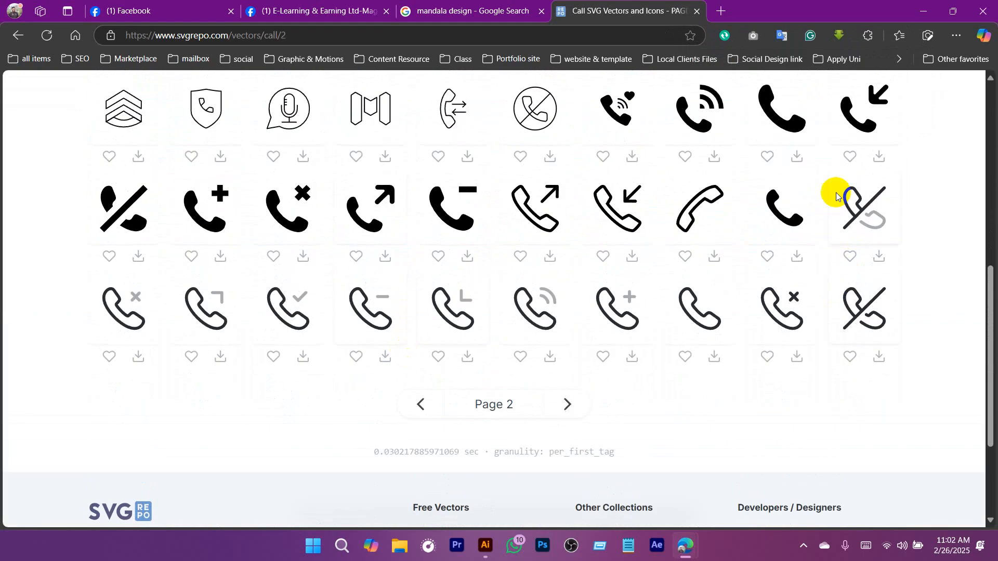
left_click(800, 162)
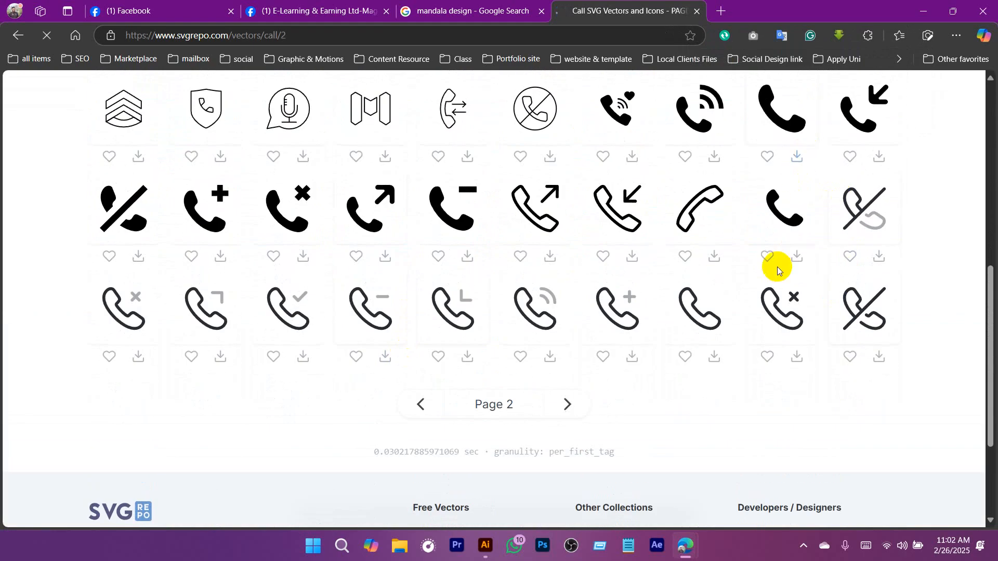
Switch to Illustrator and open the downloaded call, web, email and location SVG icons from the Downloads folder.
left_click(923, 7)
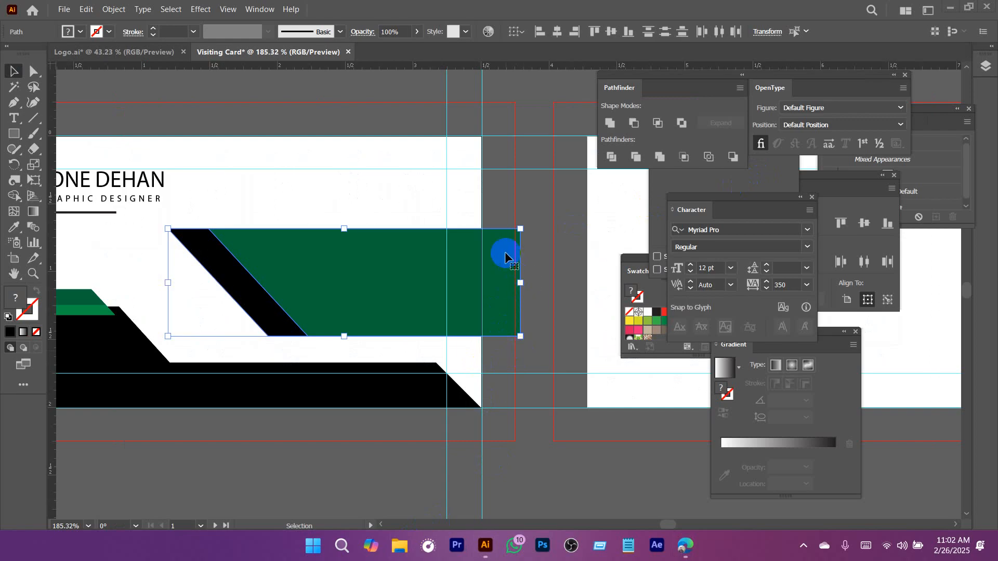
key("super+e")
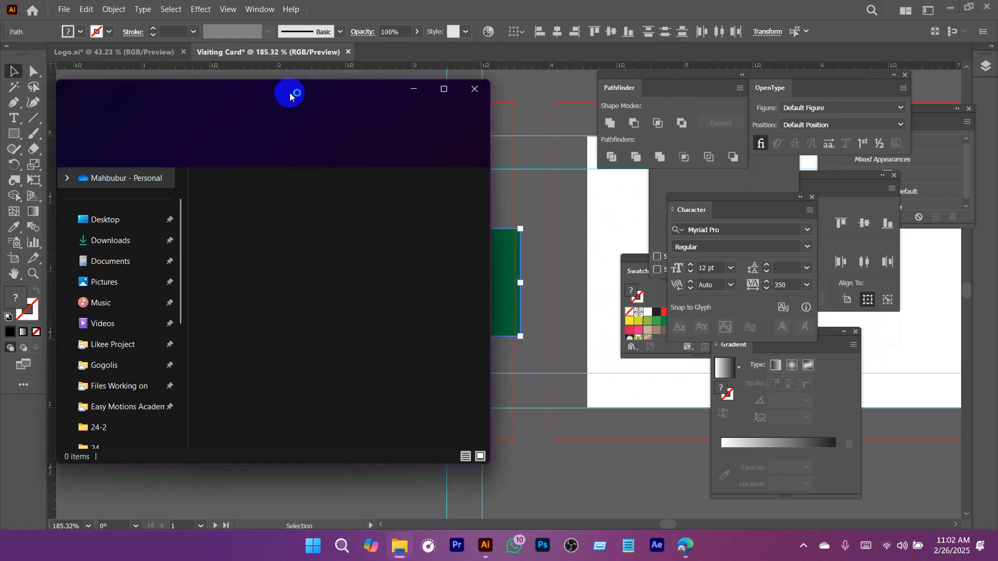
left_click_drag(334, 99, 491, 113)
left_click(265, 253)
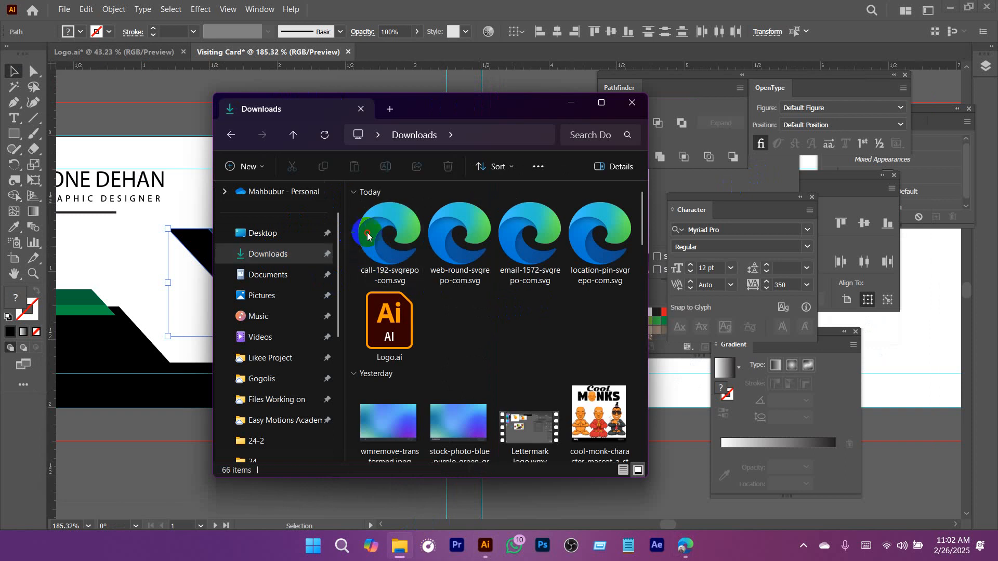
left_click_drag(352, 233, 611, 245)
left_click_drag(530, 239, 513, 74)
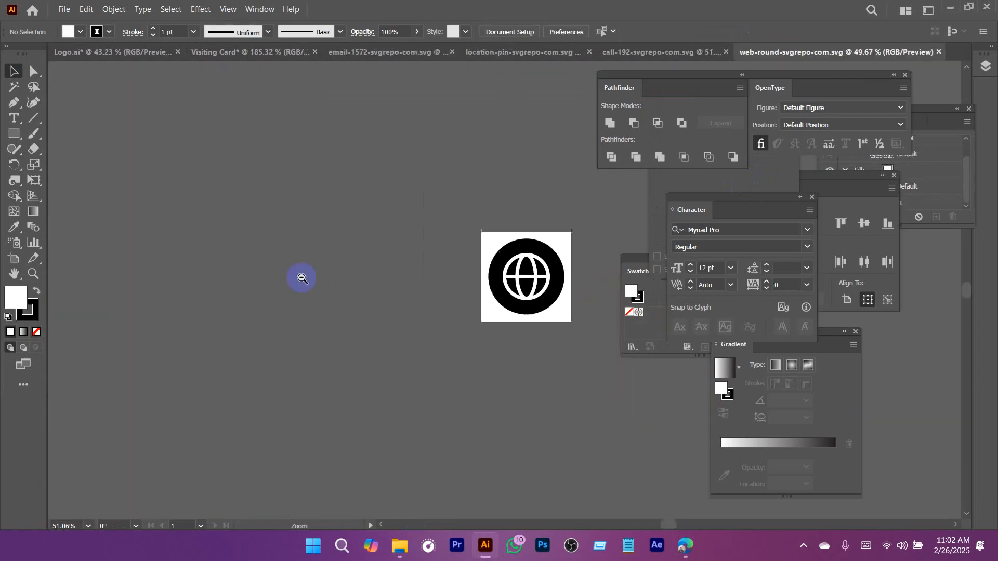
Bring the envelope icon into the Visiting Card document, shrink it to about a third of the card's width, and close its source file.
left_click(274, 52)
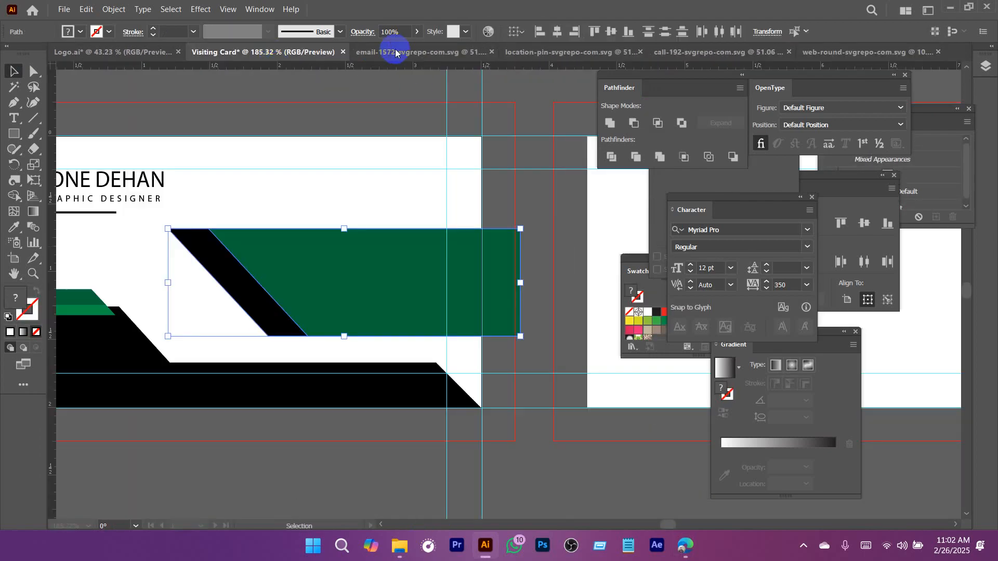
left_click(392, 51)
scroll(490, 230, "down", 3)
left_click(472, 236)
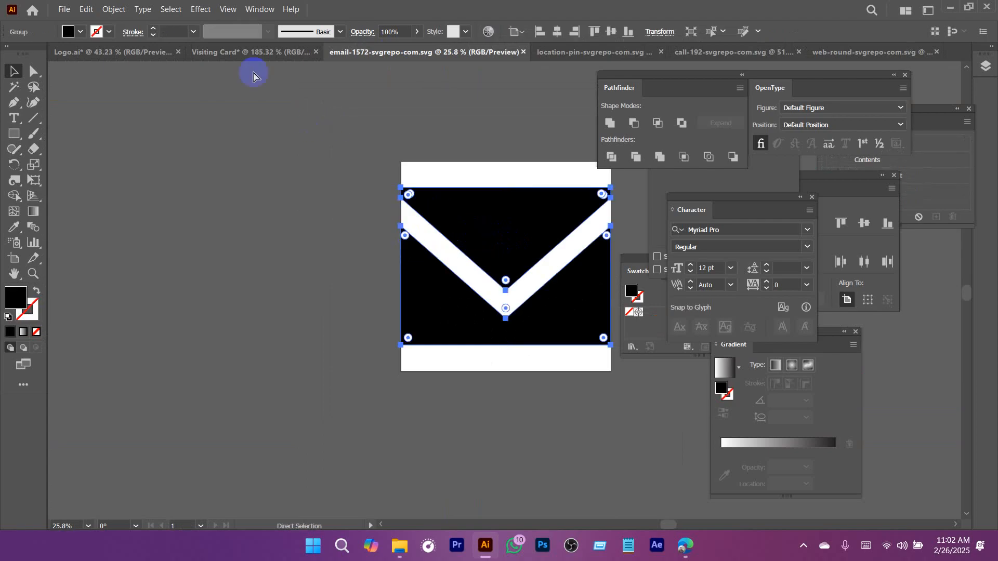
left_click_drag(251, 58, 364, 198)
left_click_drag(466, 239, 213, 284)
left_click_drag(451, 278, 313, 298)
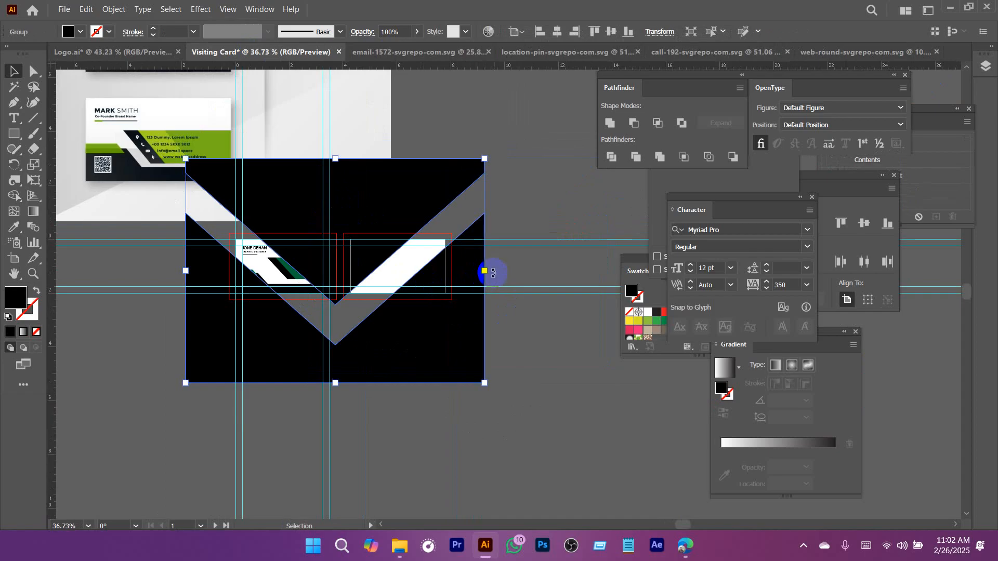
left_click_drag(485, 271, 511, 60)
left_click(524, 52)
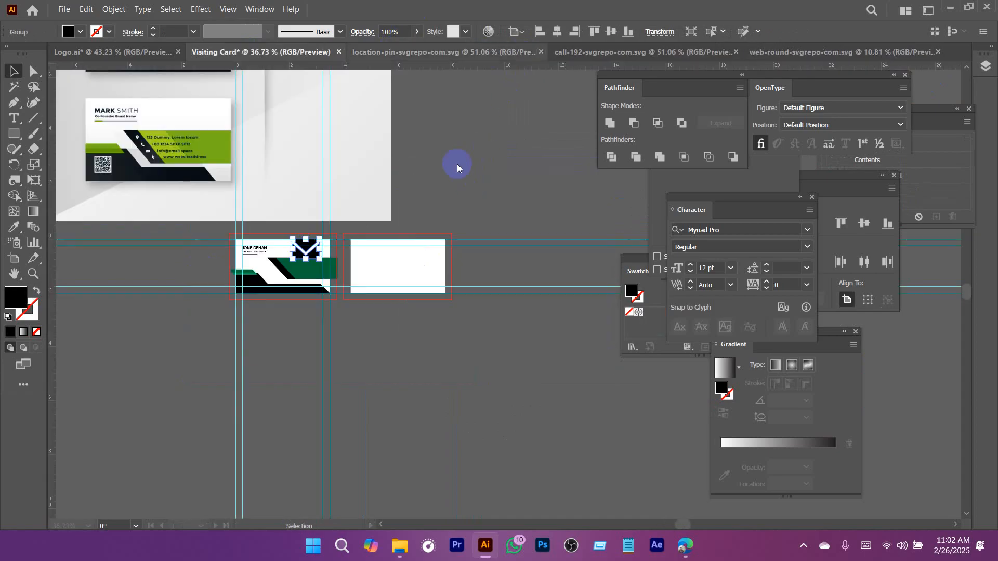
Shrink the location pin, bring it into the Visiting Card document, and close its source file without saving.
left_click(397, 51)
left_click(444, 306)
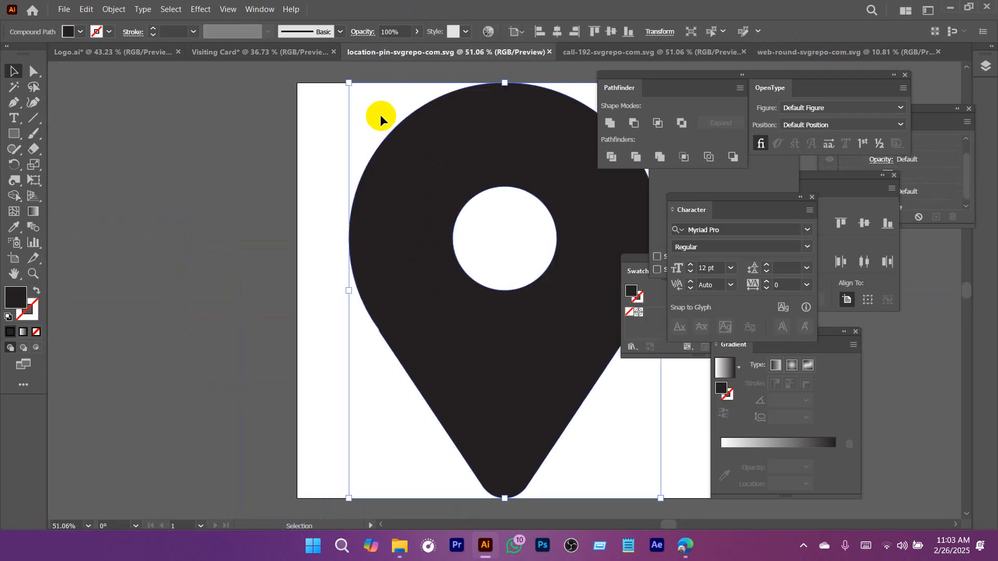
left_click_drag(345, 85, 554, 405)
left_click_drag(629, 453, 402, 243)
left_click(460, 52)
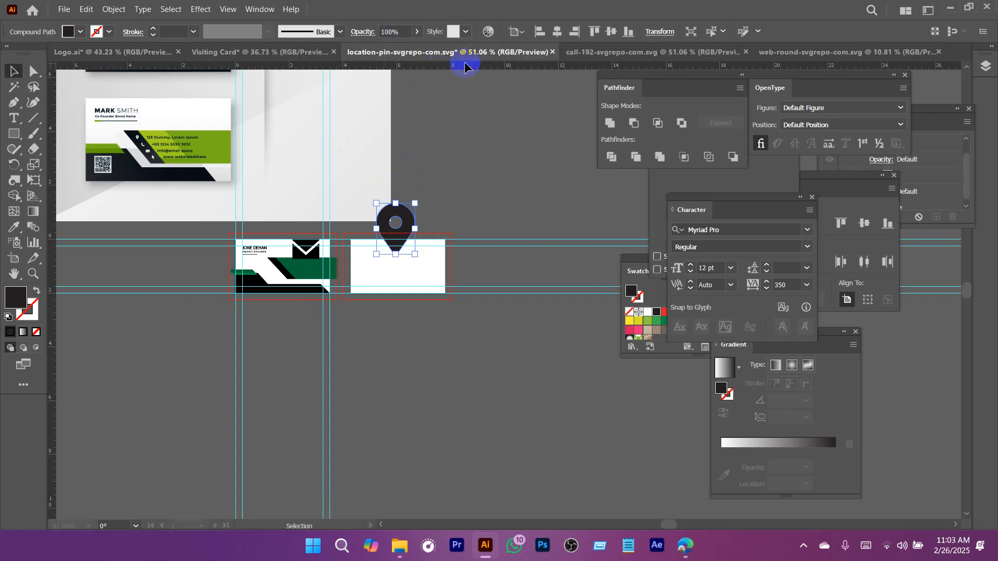
left_click(552, 52)
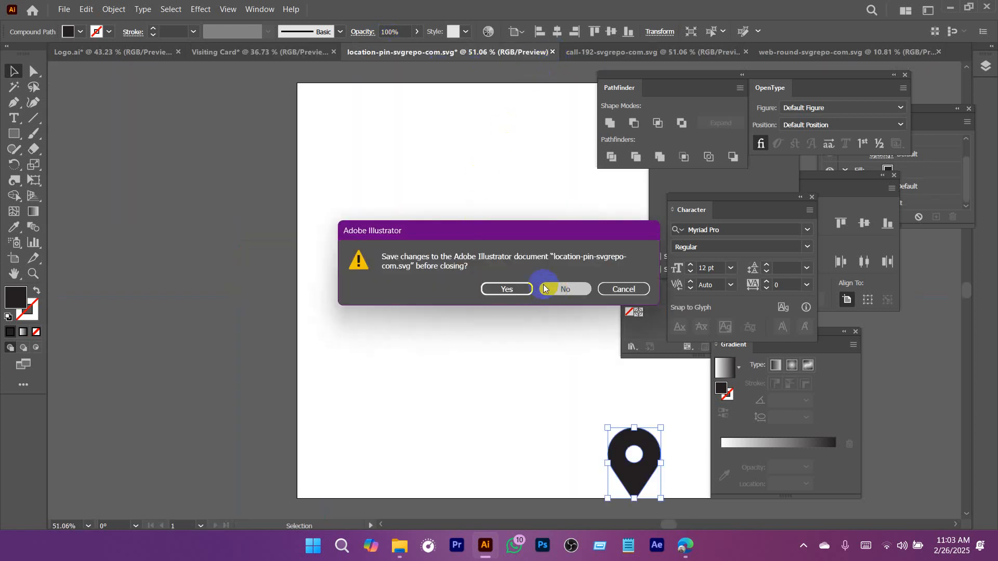
left_click(562, 292)
Shrink the phone handset, bring it into the Visiting Card document, and close its source file without saving.
left_click(428, 54)
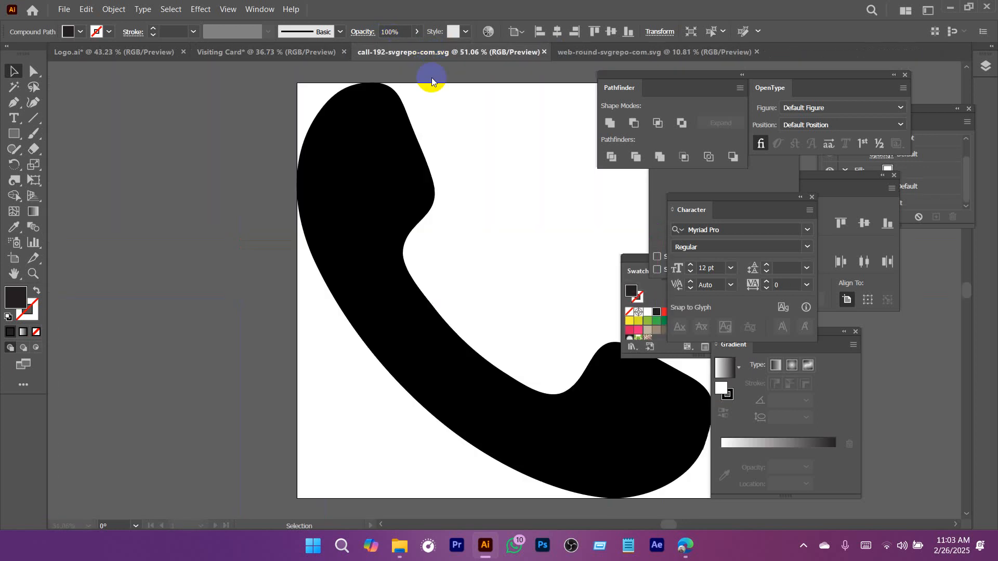
left_click(365, 150)
left_click_drag(288, 78, 393, 231)
left_click(507, 52)
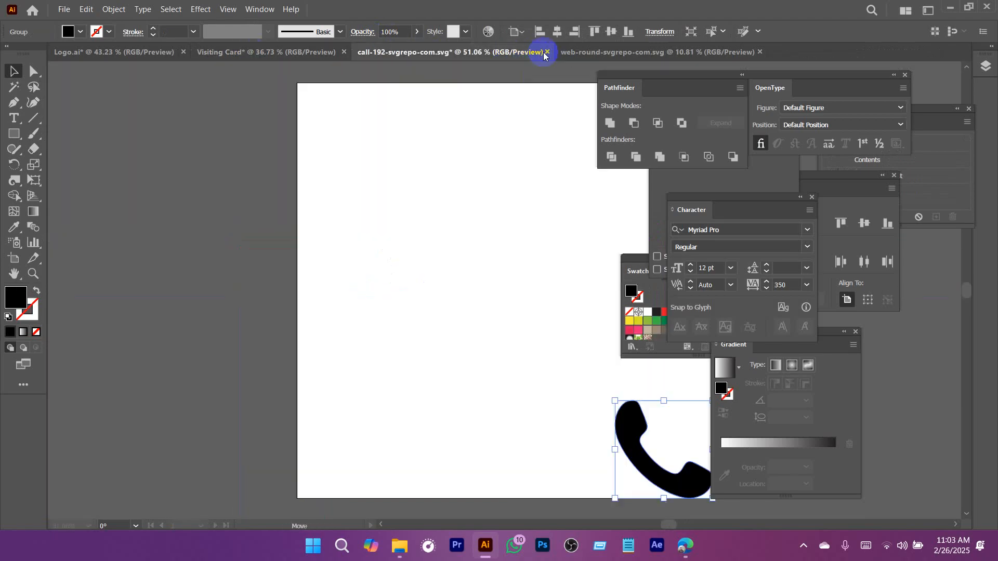
left_click(547, 52)
left_click(560, 293)
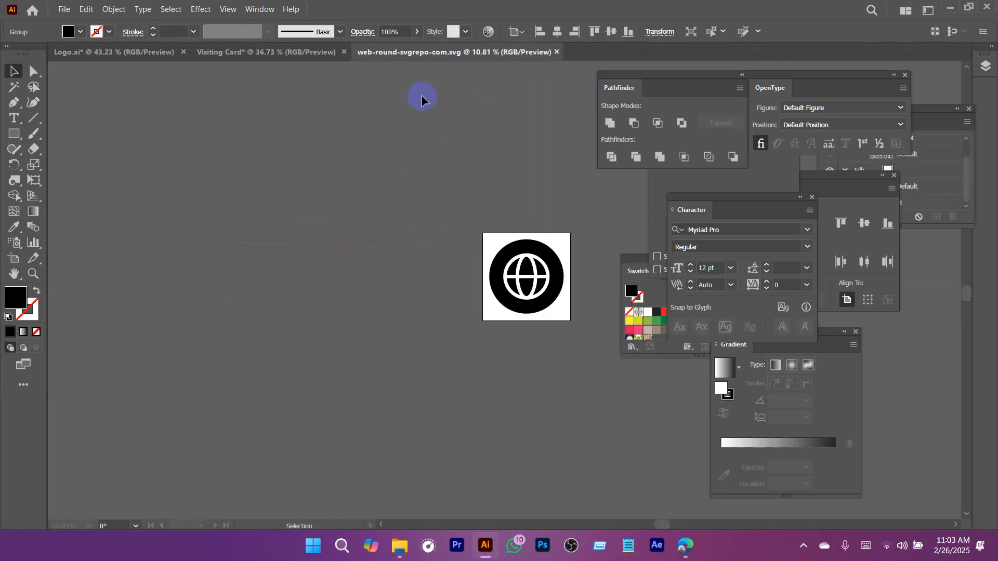
Shrink the globe icon, bring it into the Visiting Card document, and close its source file without saving.
left_click(494, 276)
left_click_drag(489, 240, 544, 294)
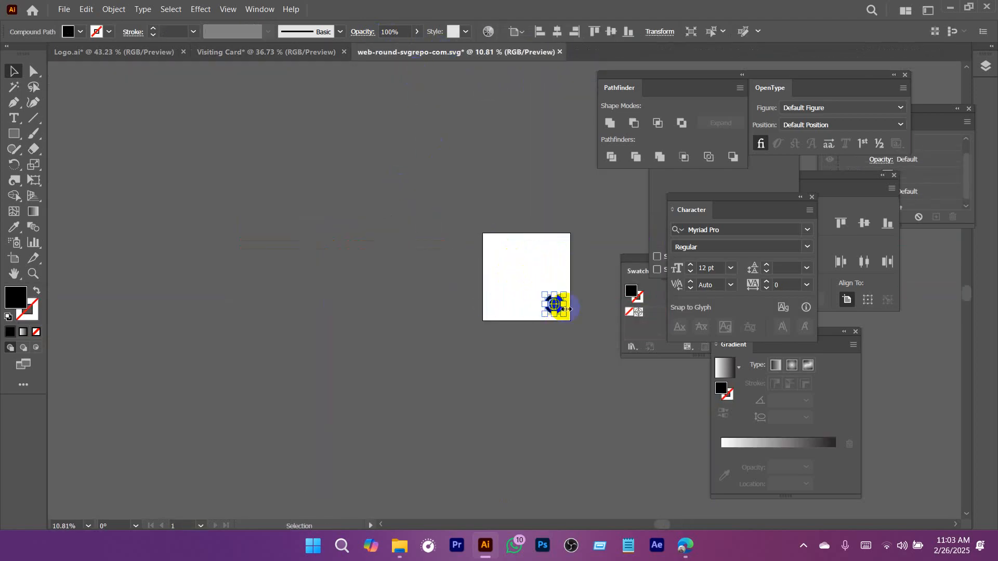
left_click(258, 58)
left_click_drag(313, 235, 315, 234)
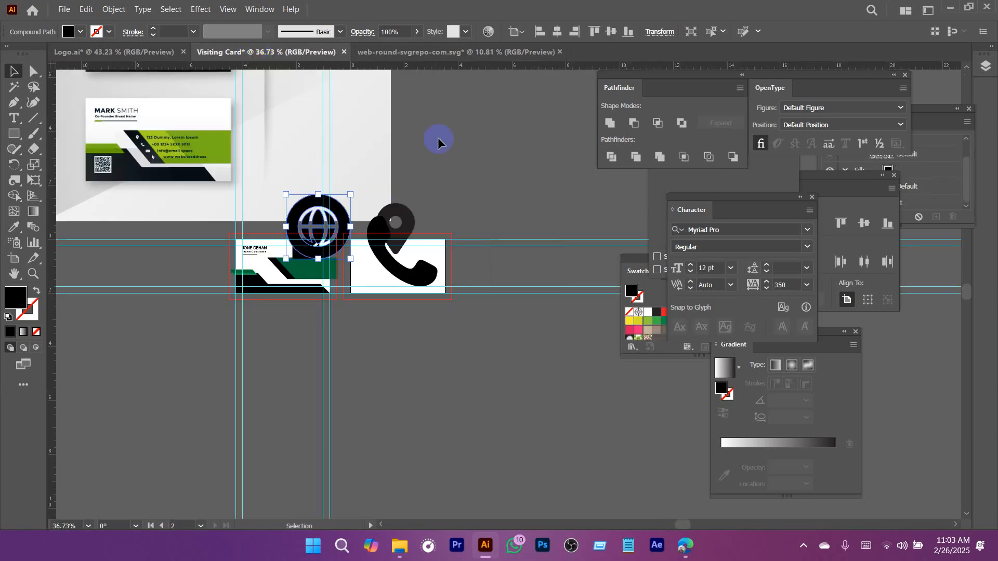
left_click(563, 53)
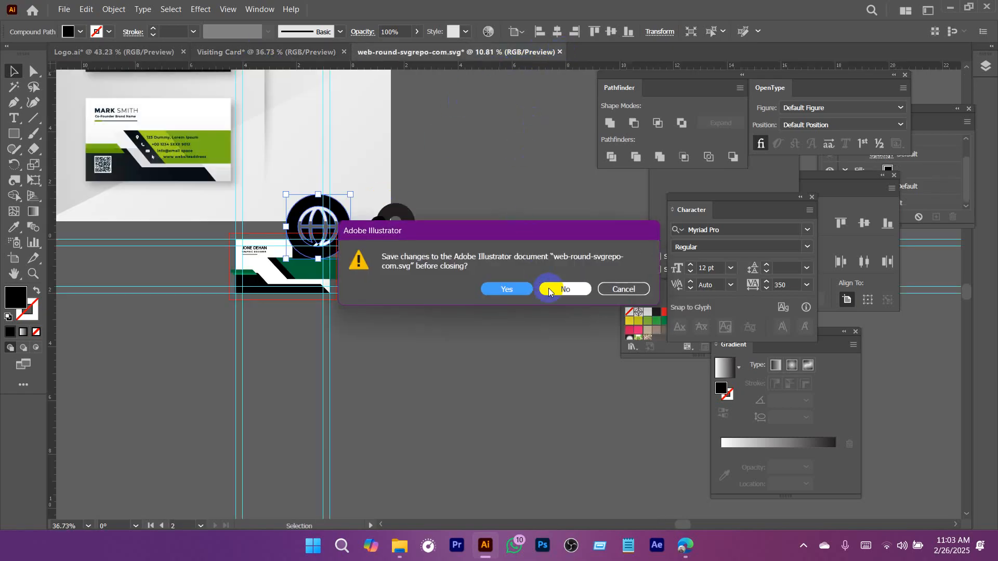
left_click(564, 288)
Move the globe, envelope, handset and location pin off the cards onto the empty canvas below the artboards.
left_click(431, 333)
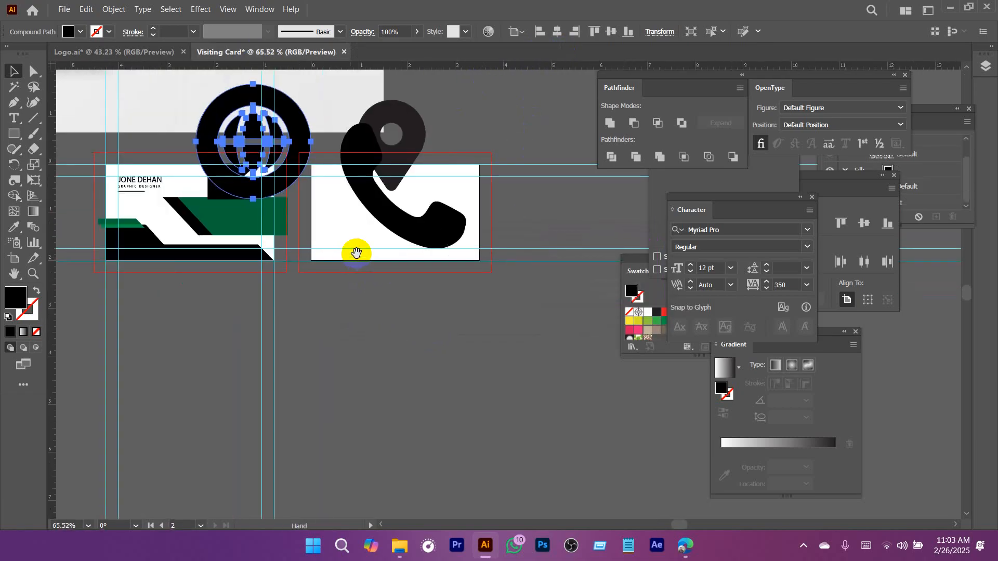
left_click_drag(279, 151, 562, 121)
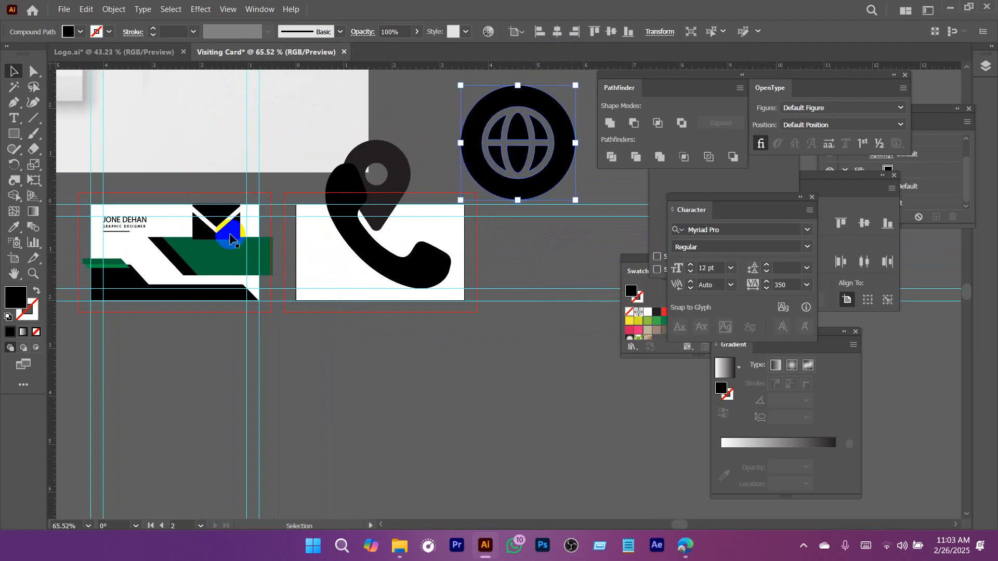
left_click_drag(227, 233, 359, 391)
left_click_drag(395, 275, 482, 491)
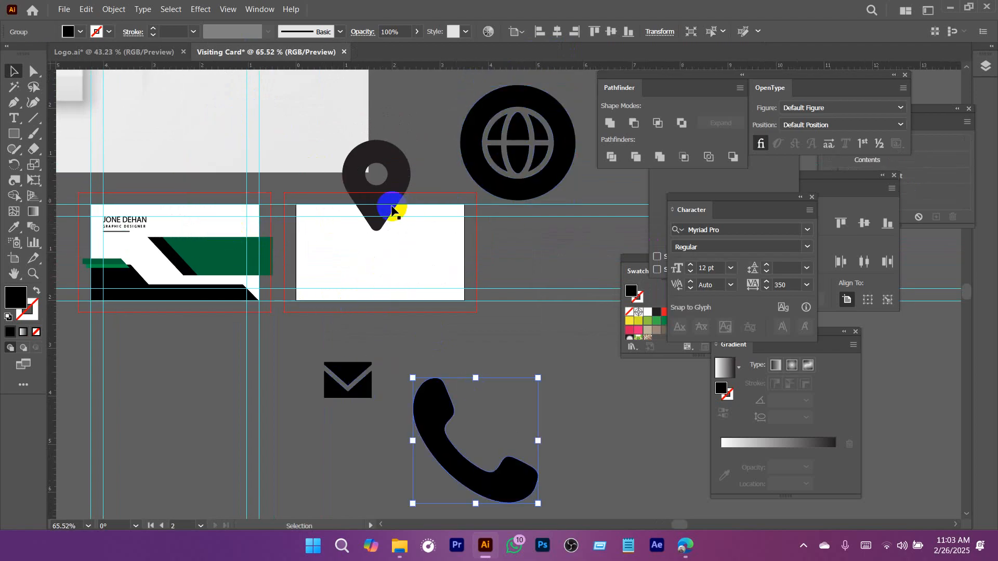
left_click_drag(391, 206, 297, 410)
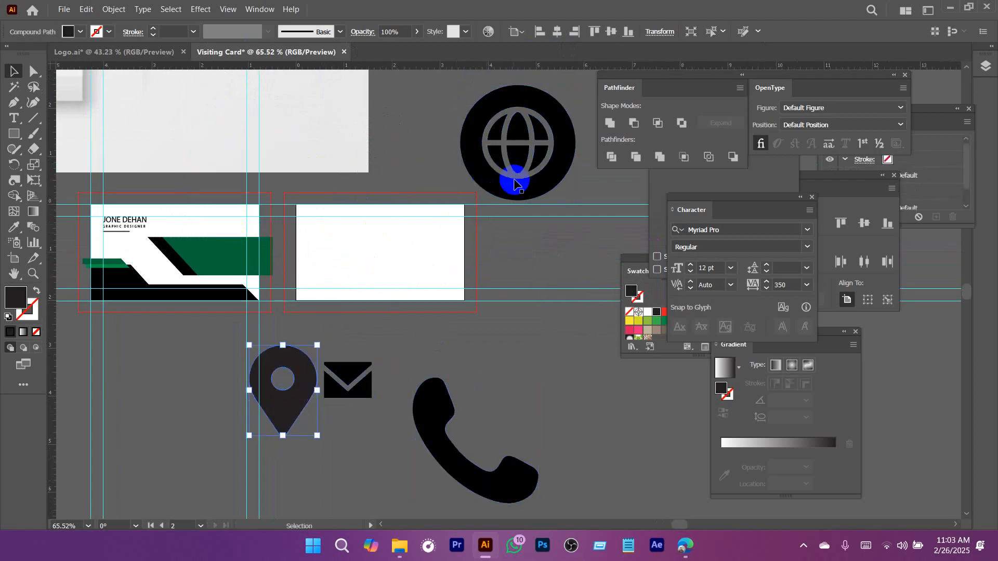
left_click_drag(519, 180, 156, 465)
left_click_drag(194, 455, 352, 340)
left_click_drag(555, 419, 426, 413)
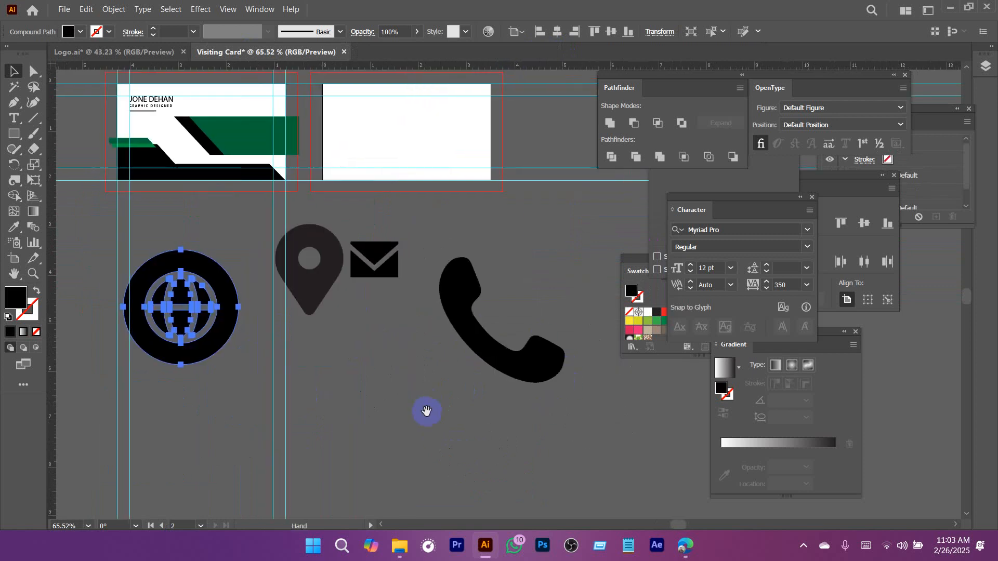
Fill all four contact icons with white.
left_click_drag(499, 413, 180, 267)
left_click(82, 33)
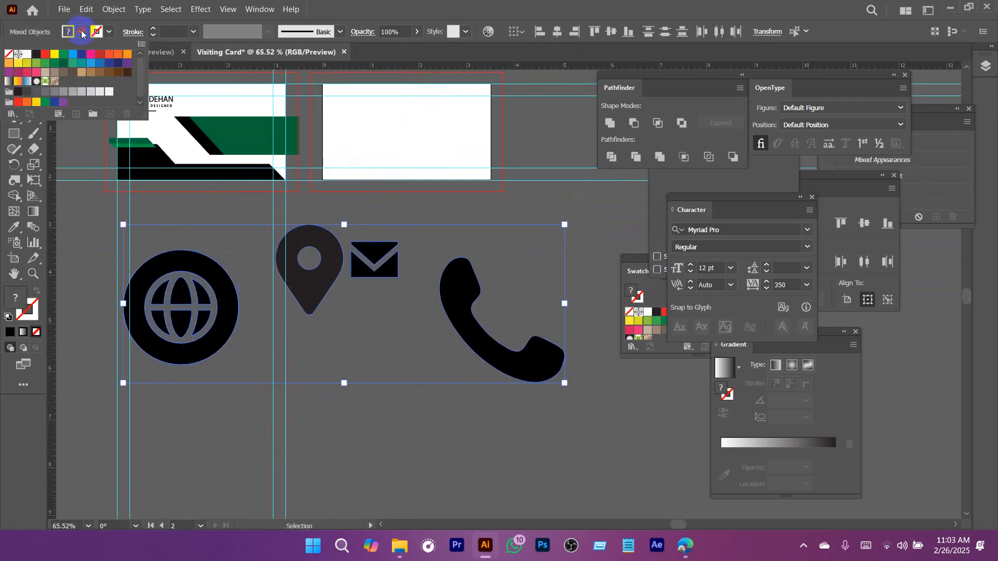
left_click(27, 54)
Shrink the four icons together and place them over the black diagonal stripe and green panel of the first card.
left_click_drag(566, 306, 245, 303)
left_click_drag(182, 302, 232, 209)
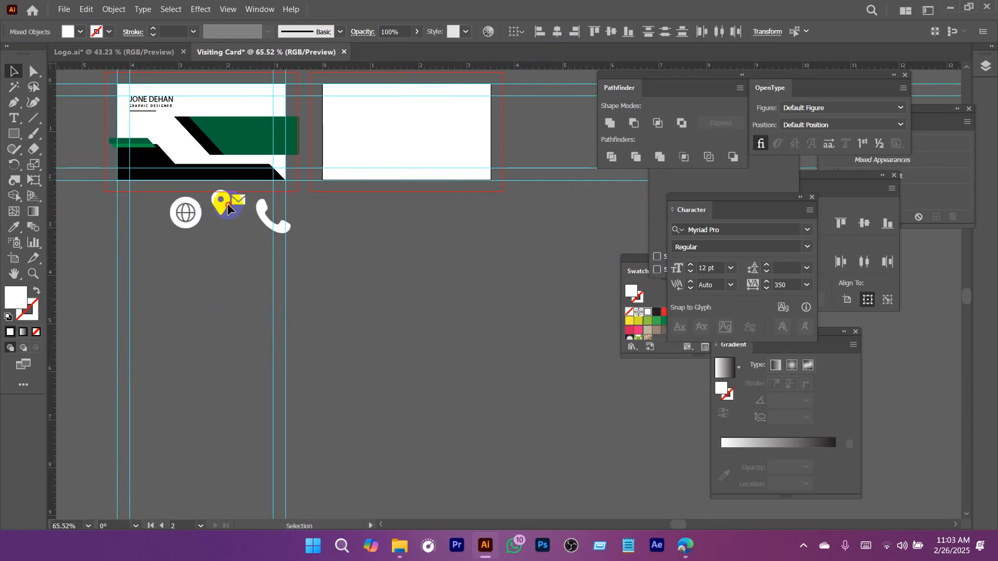
scroll(419, 312, "up", 6)
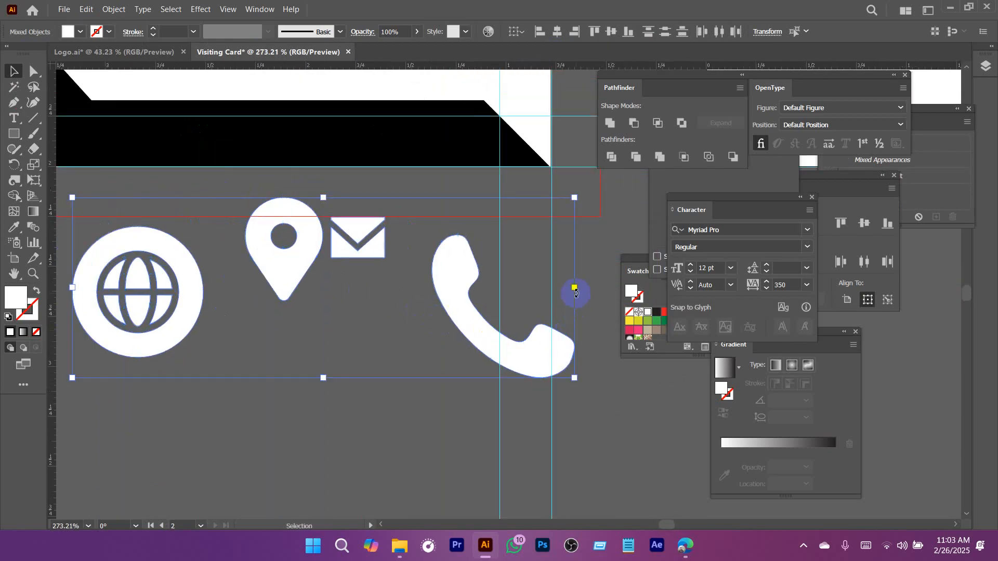
left_click_drag(576, 291, 234, 288)
left_click_drag(233, 288, 348, 447)
left_click_drag(229, 462, 296, 141)
left_click_drag(318, 141, 348, 291)
left_click(337, 359)
scroll(338, 360, "up", 2)
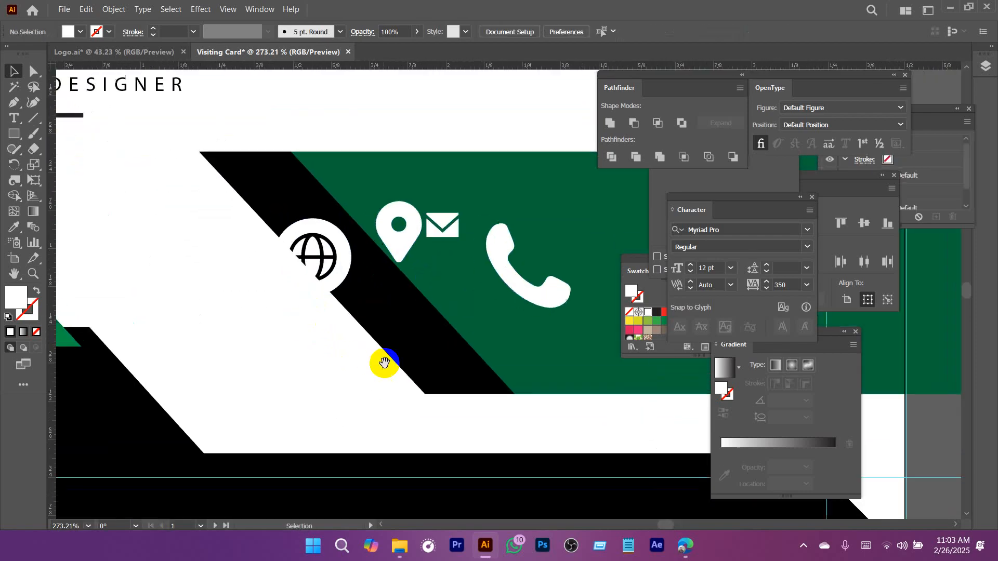
Shrink the handset and envelope into the upper part of the black diagonal stripe and move the globe to its lower end.
left_click(556, 309)
left_click_drag(572, 306, 288, 197)
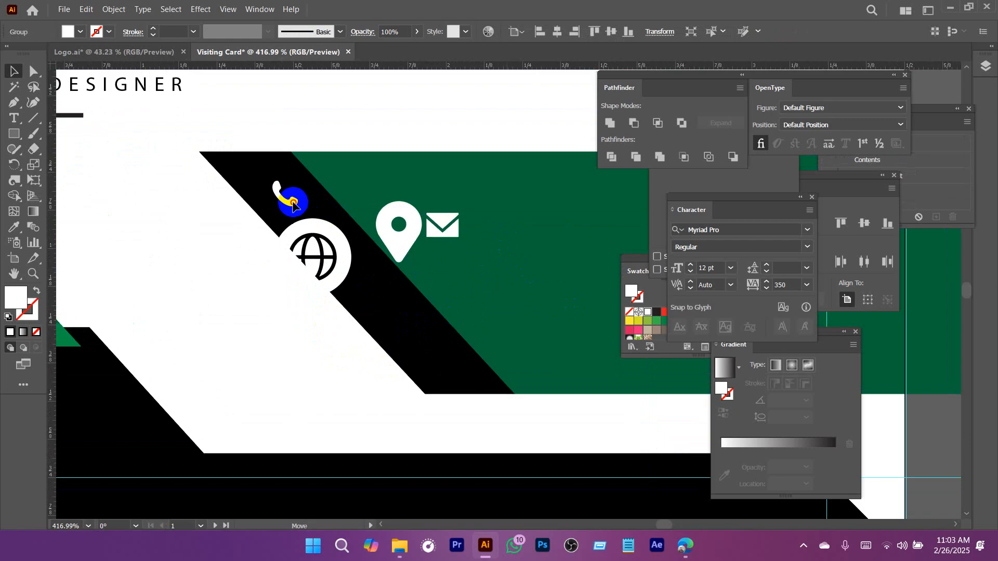
left_click_drag(346, 258, 499, 370)
left_click_drag(449, 239, 371, 272)
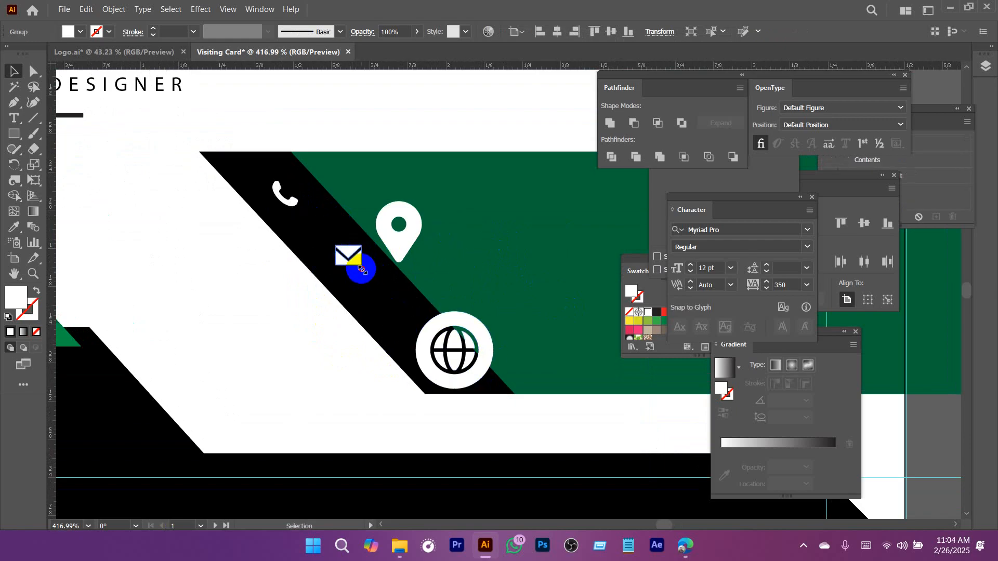
Enlarge the handset slightly and adjust the positions of the handset and envelope within the black stripe.
left_click(298, 209)
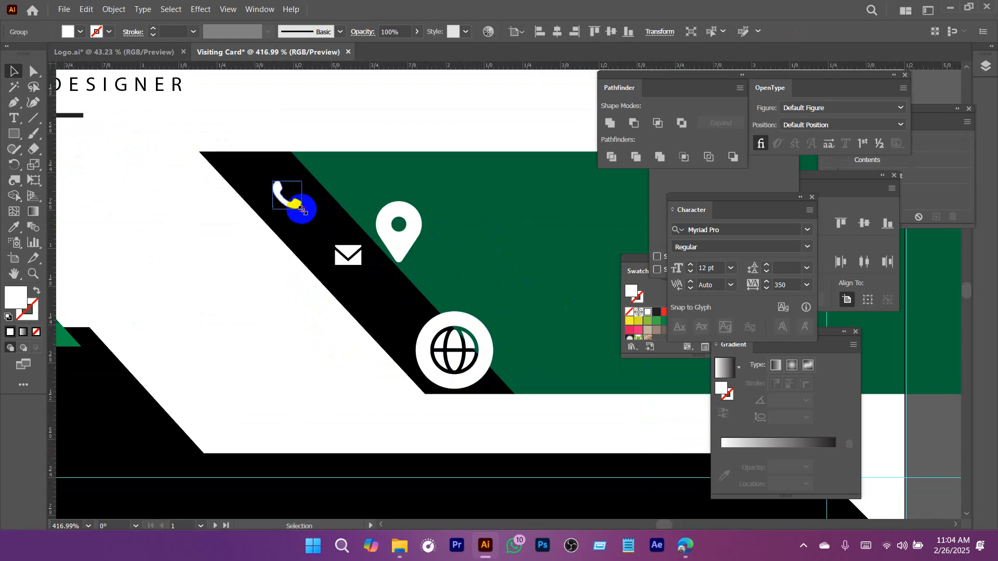
left_click_drag(295, 209, 303, 215)
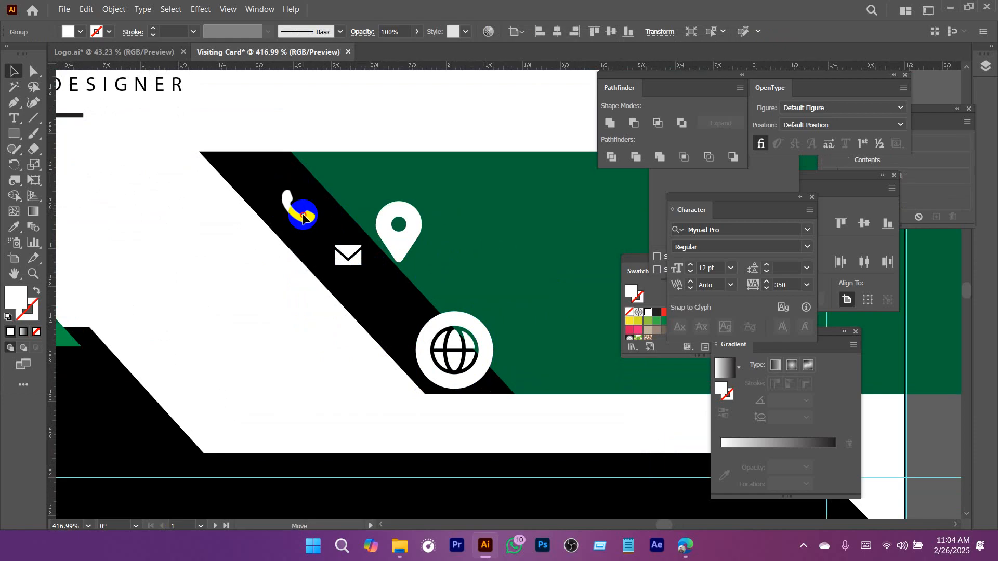
left_click_drag(363, 306, 290, 248)
left_click_drag(285, 204, 288, 209)
Shrink the location pin to match the envelope and place it below the envelope on the black stripe.
left_click(327, 179)
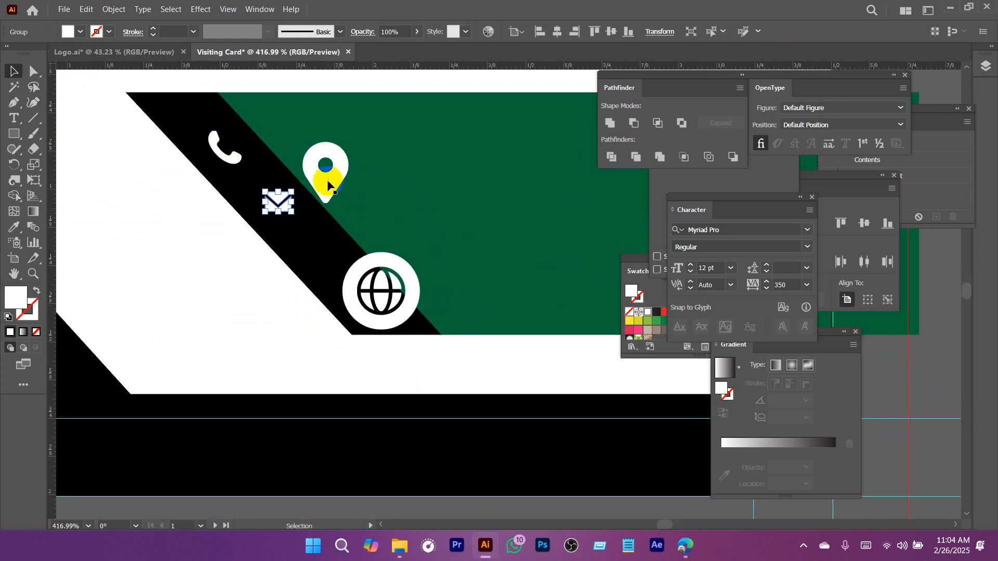
left_click_drag(348, 142, 343, 164)
left_click_drag(341, 267, 269, 220)
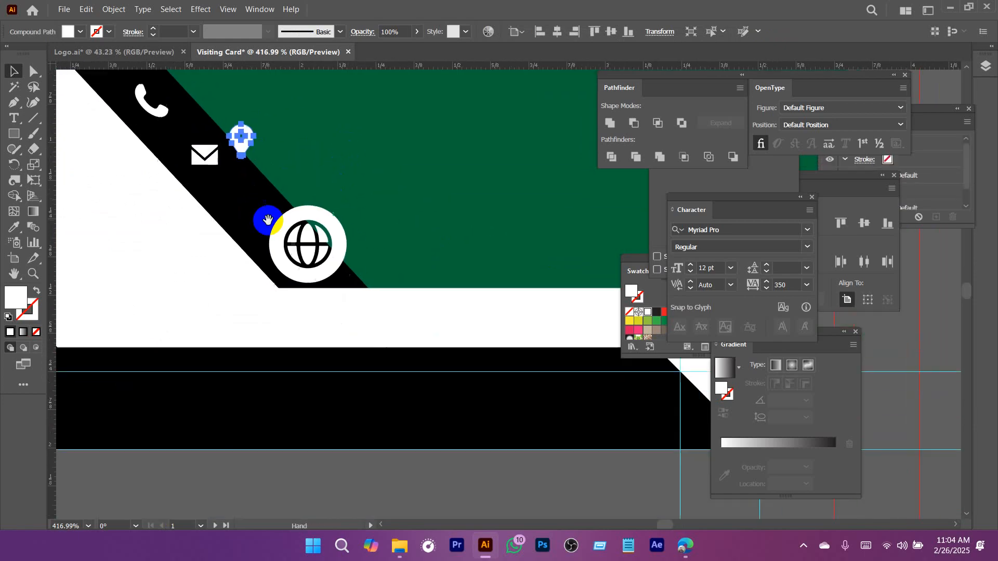
left_click_drag(244, 148, 255, 207)
Shrink the globe to match the other icons and place it below the location pin at the stripe's lower end.
left_click(301, 245)
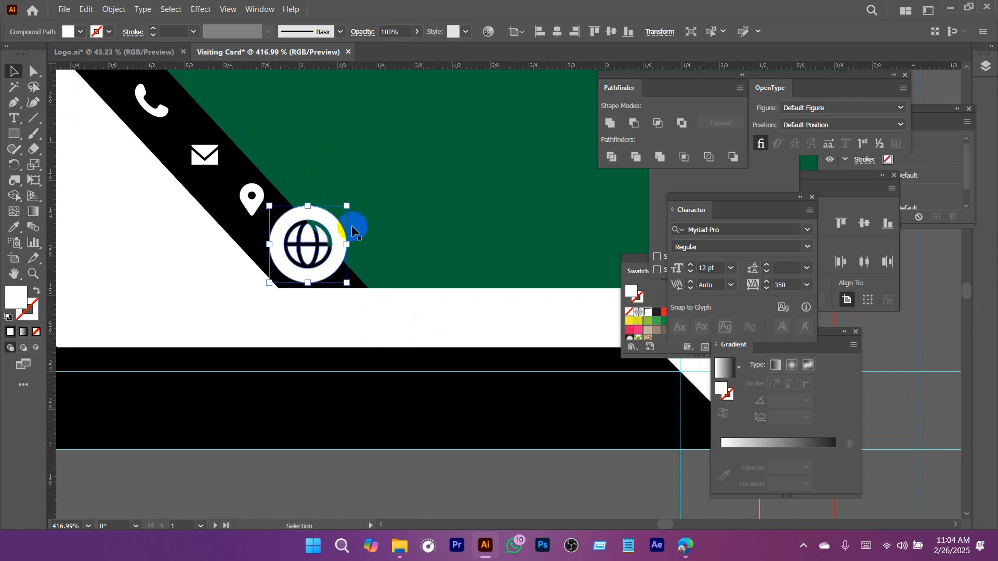
left_click_drag(346, 206, 296, 252)
left_click_drag(257, 225, 290, 254)
left_click_drag(412, 309, 205, 312)
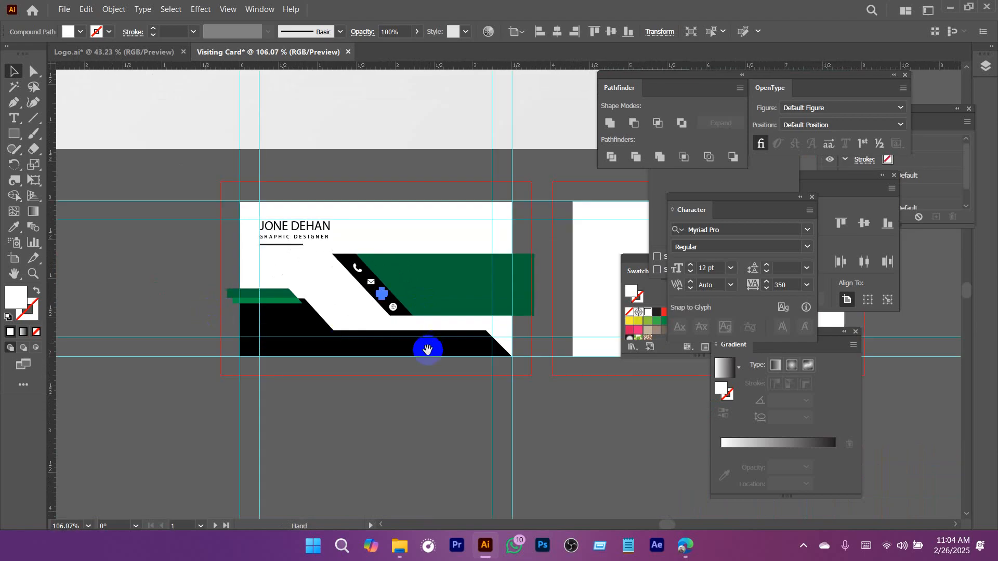
left_click_drag(363, 402, 445, 270)
left_click_drag(250, 282, 325, 286)
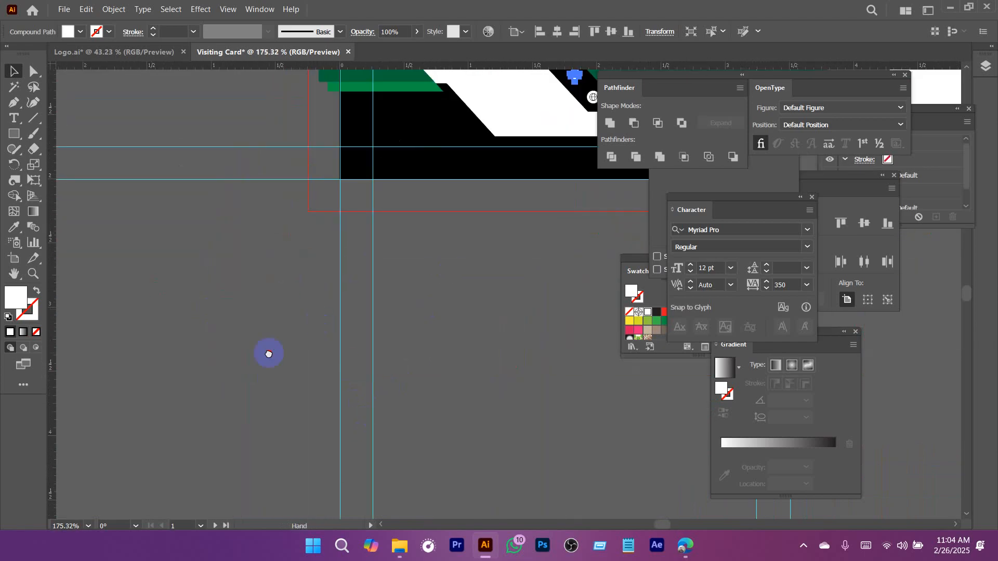
Draw a long diagonal line below the artboard, give it a 1 pt stroke and convert it into a guide.
left_click_drag(267, 352, 327, 226)
left_click_drag(593, 105, 592, 105)
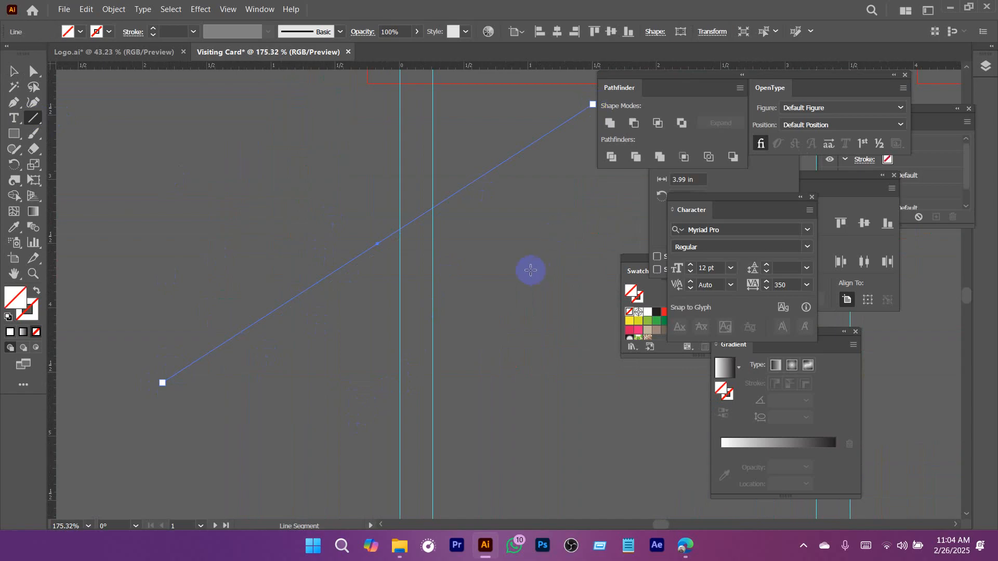
key("v")
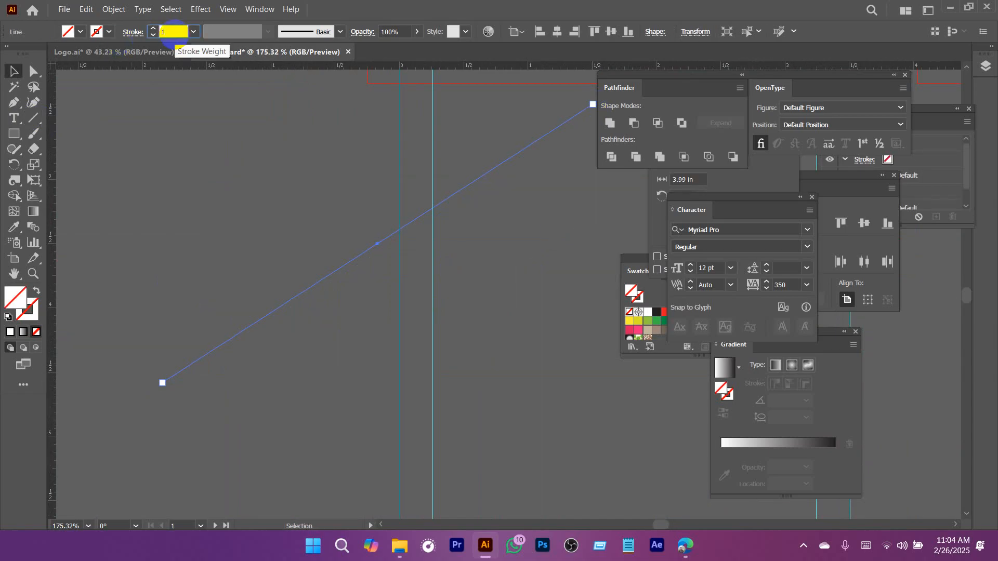
key("Return")
right_click(312, 291)
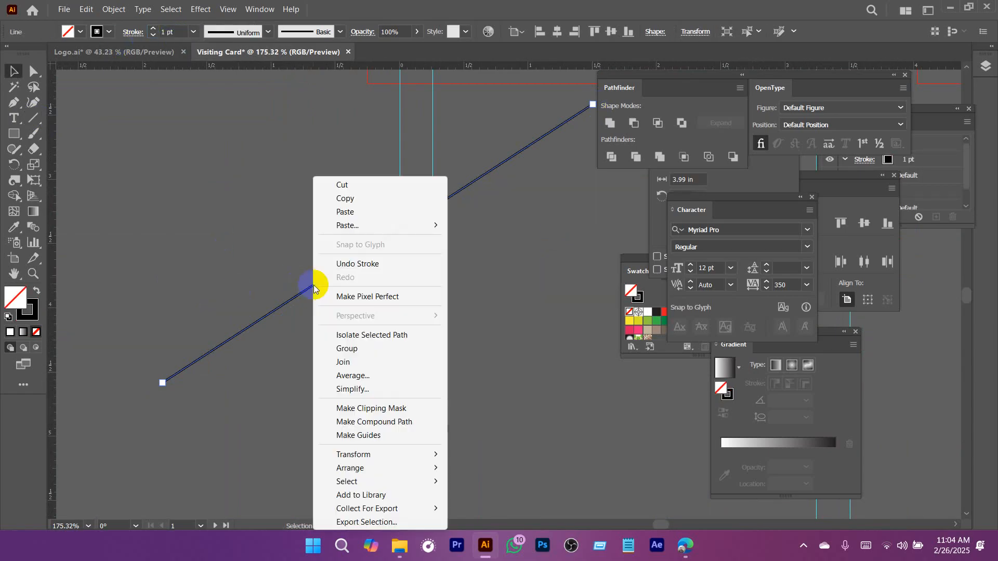
left_click(370, 435)
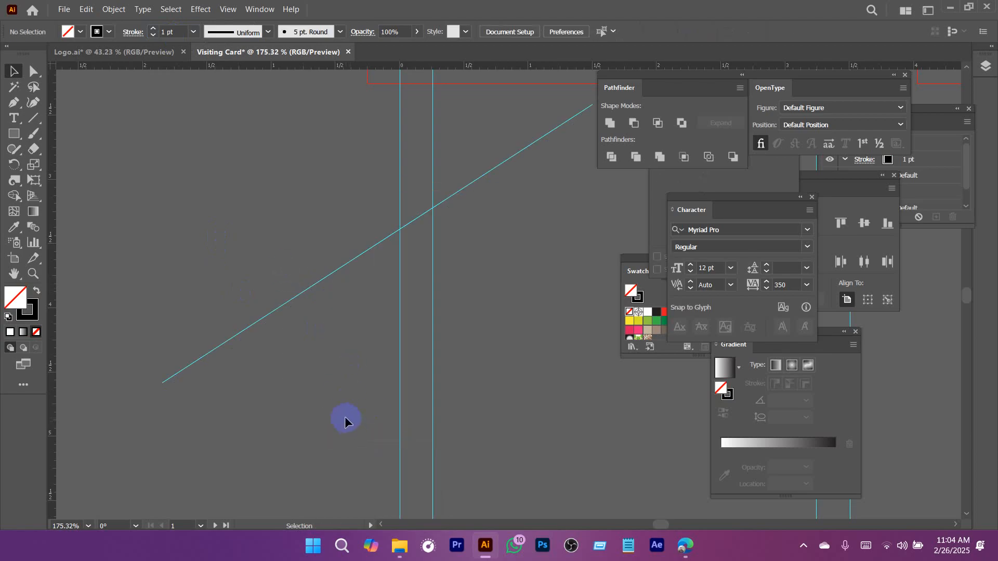
left_click_drag(285, 414, 284, 441)
Fine-tune the positions of the envelope and location pin icons within the black diagonal stripe.
left_click_drag(546, 200, 354, 389)
scroll(251, 281, "up", 5)
left_click_drag(289, 335, 434, 363)
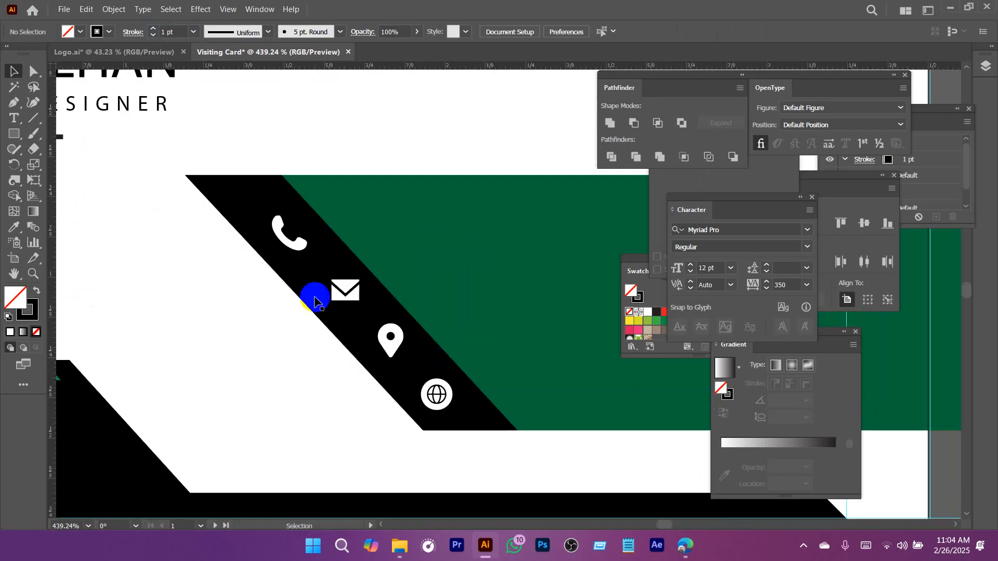
left_click(292, 246)
left_click_drag(352, 295, 345, 291)
left_click_drag(397, 344, 388, 338)
left_click_drag(440, 405, 272, 354)
Copy the GRAPHIC DESIGNER text onto the green panel beside the handset and recolor the copy white.
left_click(265, 248)
left_click_drag(259, 239, 466, 289)
key("i")
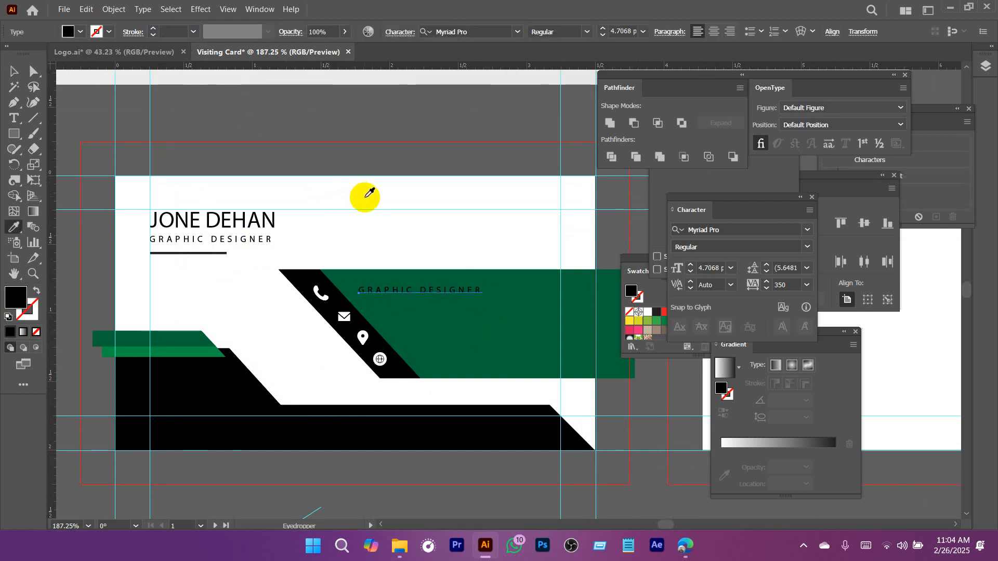
left_click(365, 199)
Set the copied text's tracking to 0 and replace its wording with a phone number.
key("v")
triple_click(405, 290)
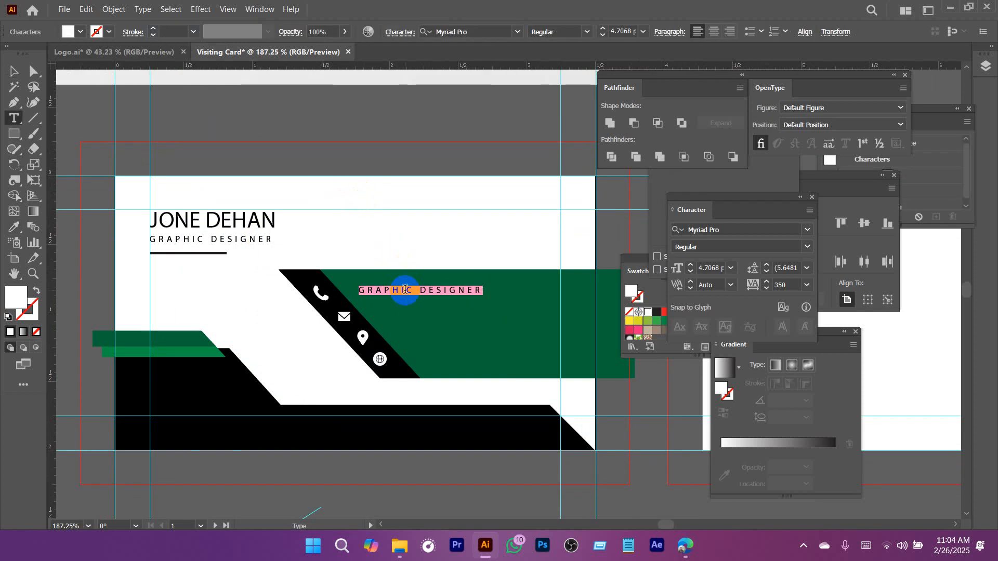
double_click(785, 285)
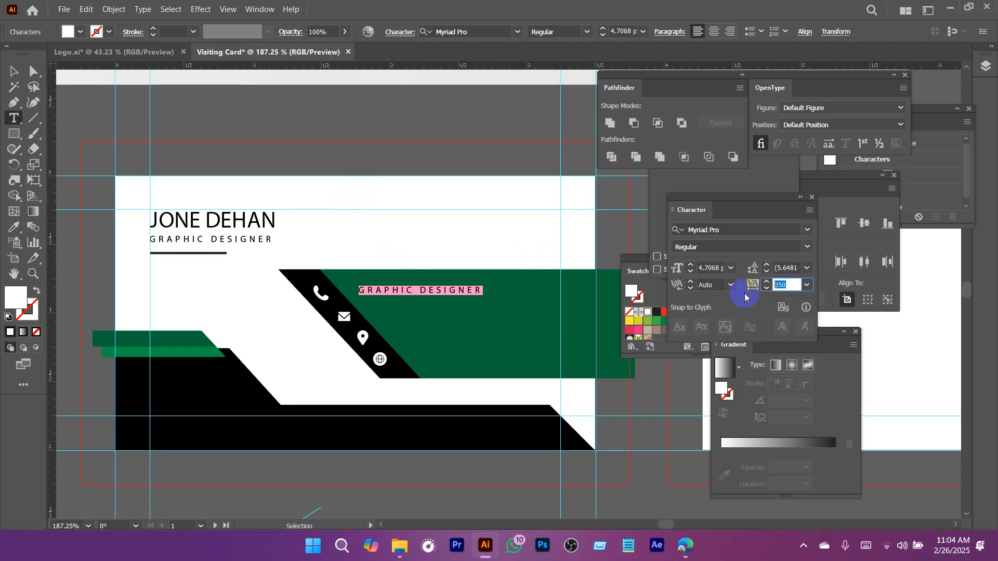
key("Return")
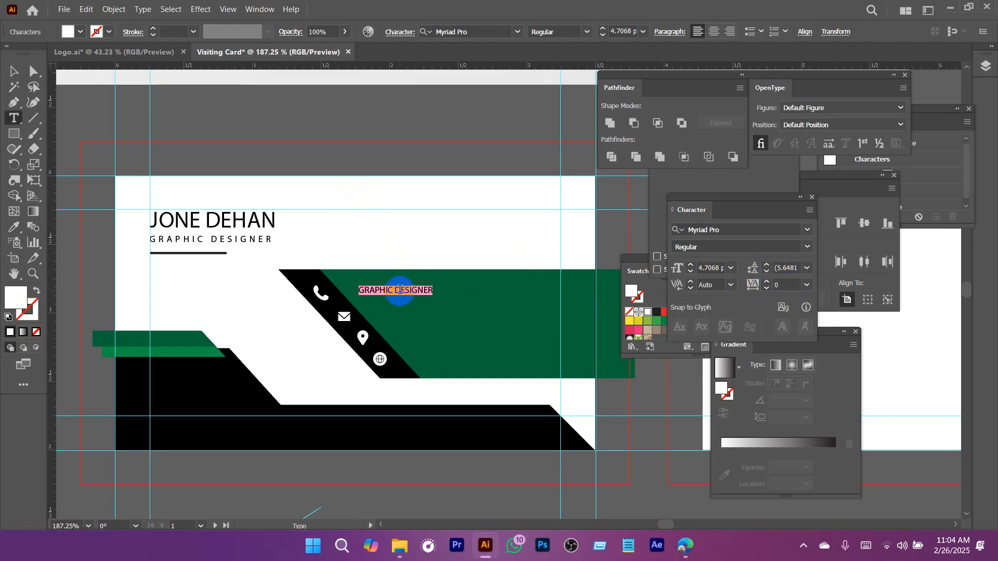
type("012345678993")
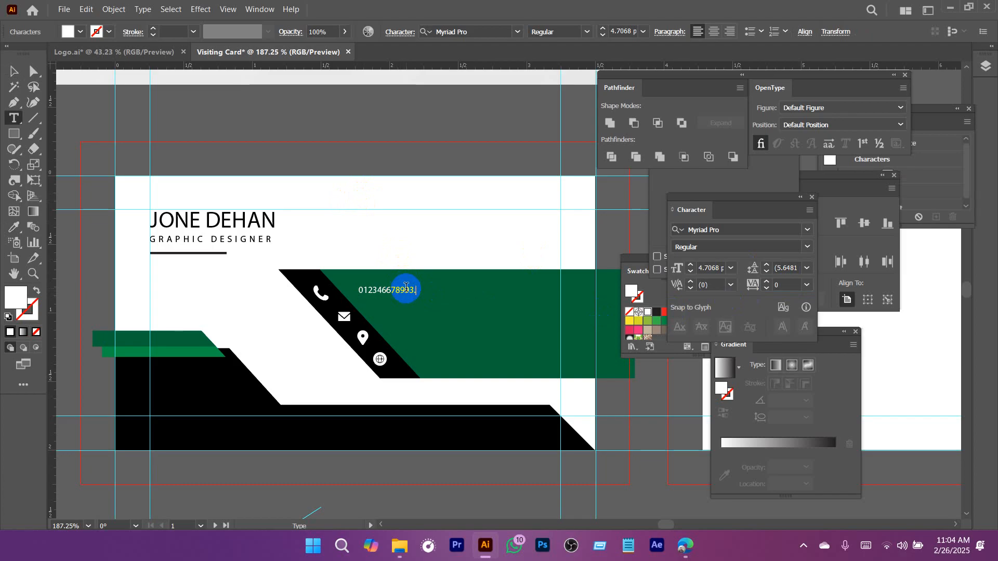
Increase the phone number's font size to 7 pt.
left_click(11, 75)
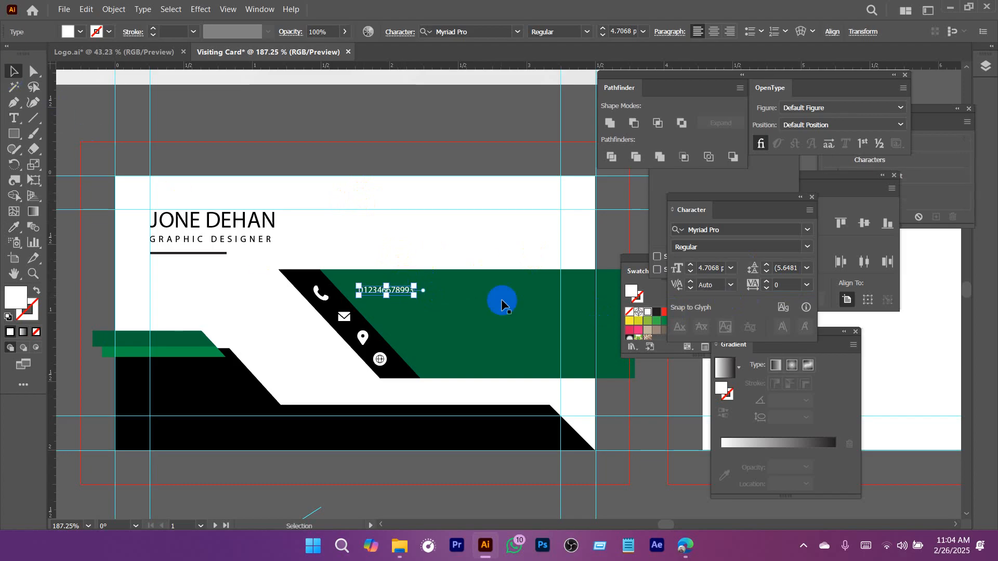
scroll(501, 296, "up", 3)
left_click(690, 265)
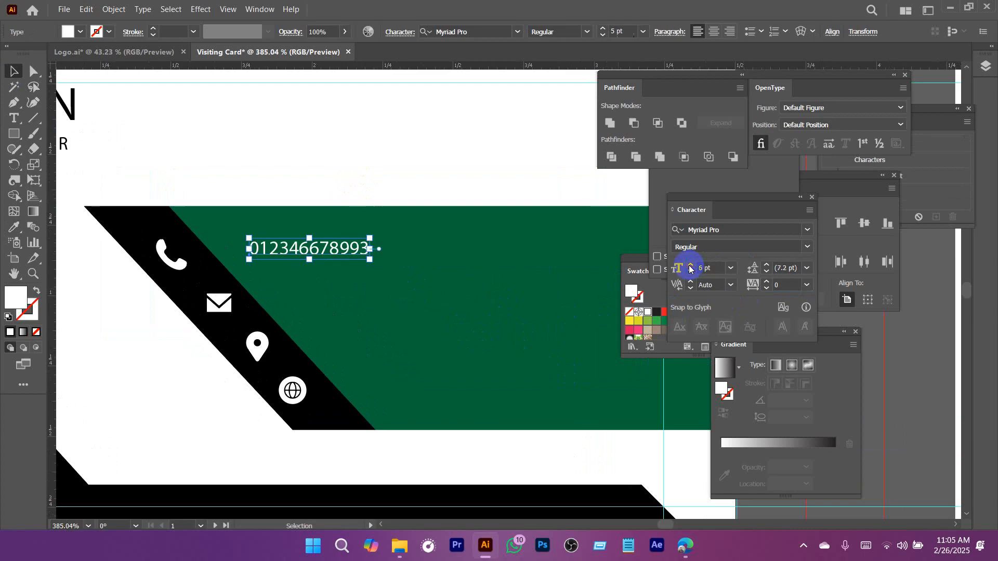
left_click(691, 265)
left_click(691, 265)
Copy the phone number line down beside the envelope icon and replace the copy's text with an email line.
left_click_drag(314, 299, 369, 251)
left_click_drag(374, 208, 392, 245)
double_click(393, 251)
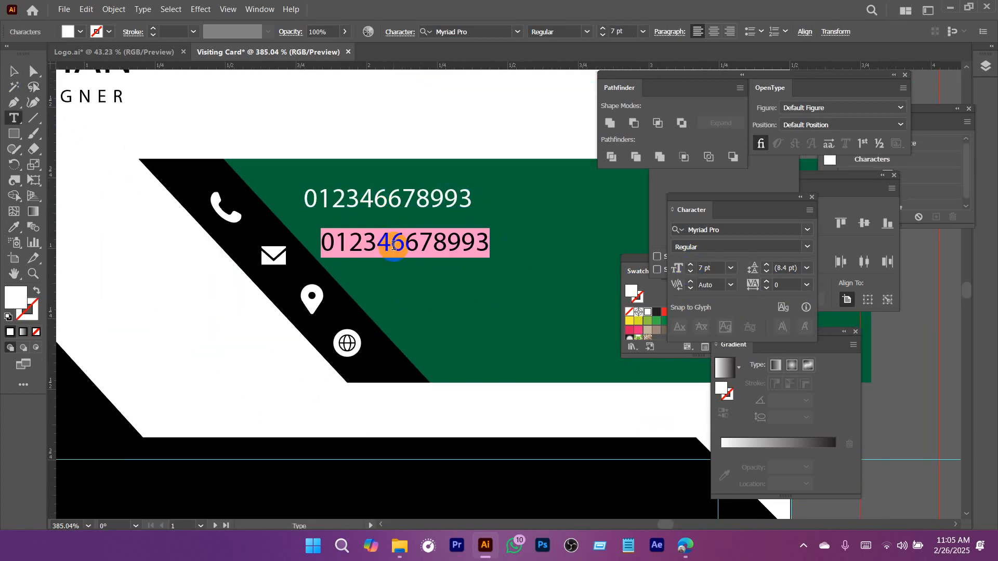
type("email@example.com")
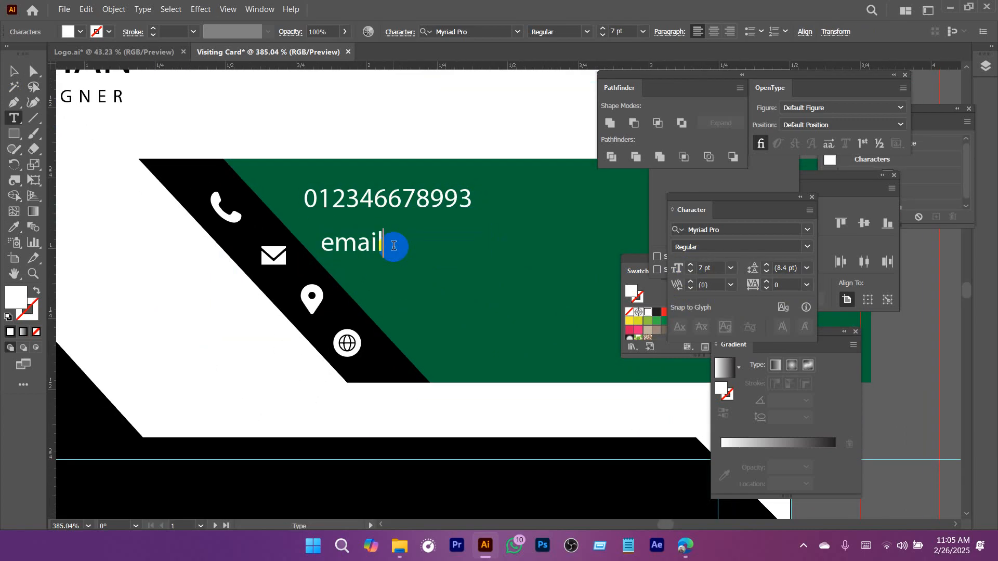
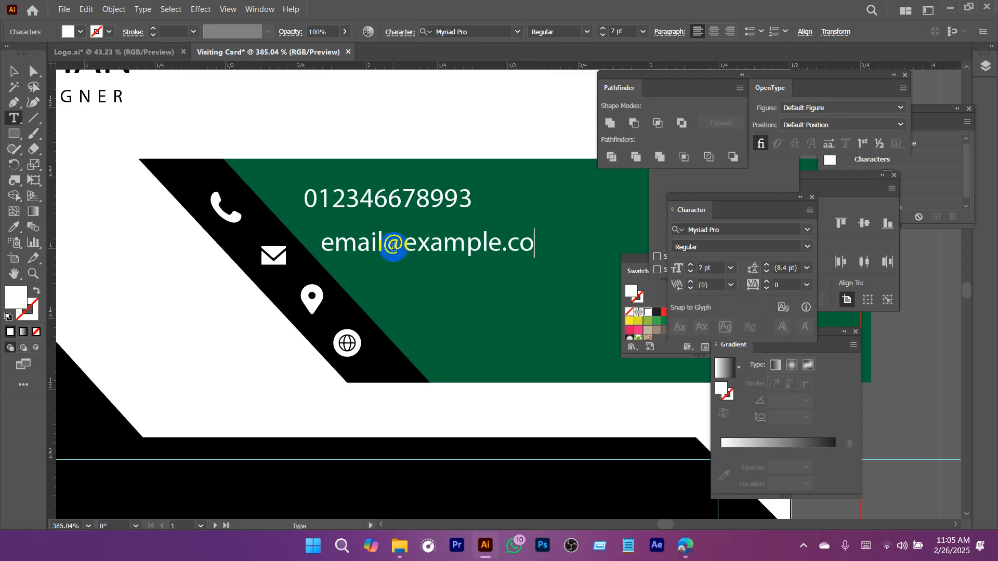
Duplicate the email line below itself, beside the location icon, and replace the copy's text with the city address.
key("Escape")
left_click_drag(395, 252, 438, 286)
double_click(438, 282)
key("ctrl+a")
type("magura")
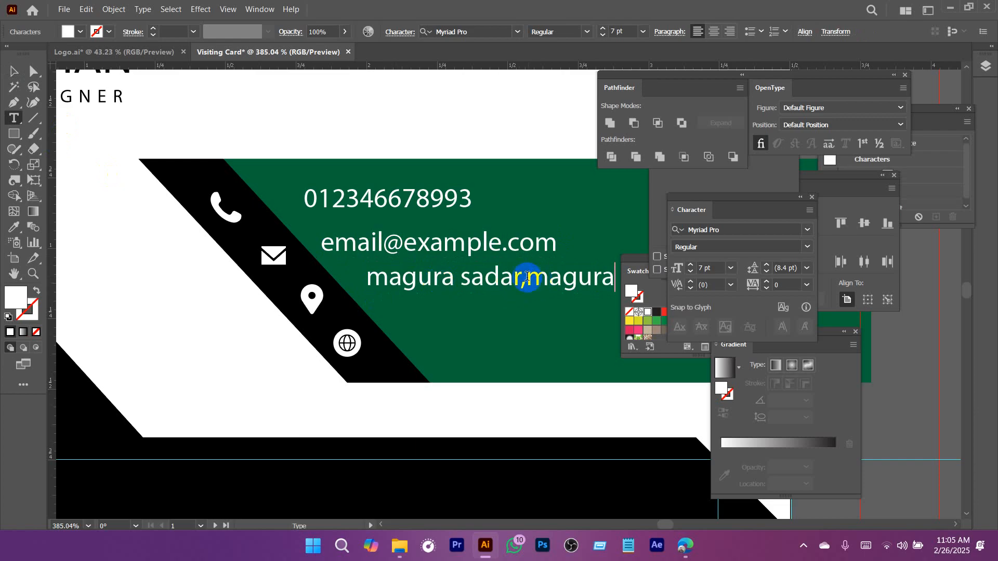
left_click(14, 71)
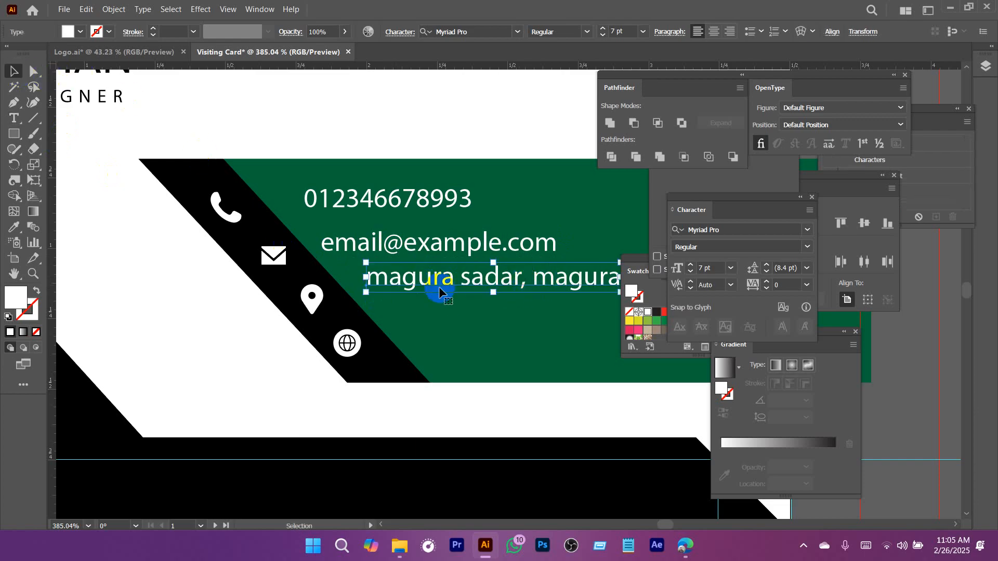
left_click_drag(439, 289, 462, 320)
double_click(462, 321)
key("ctrl+a")
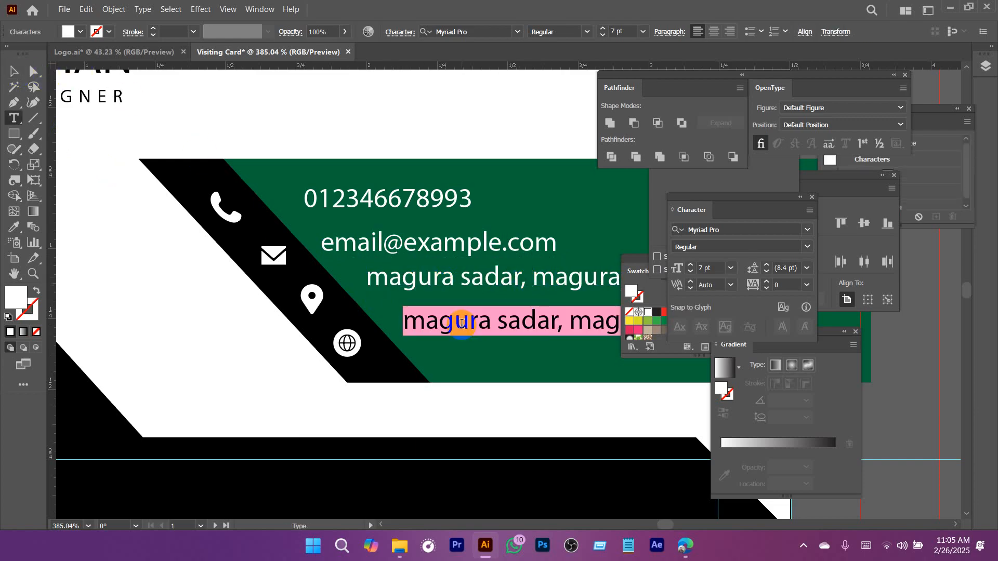
type("www.website.com")
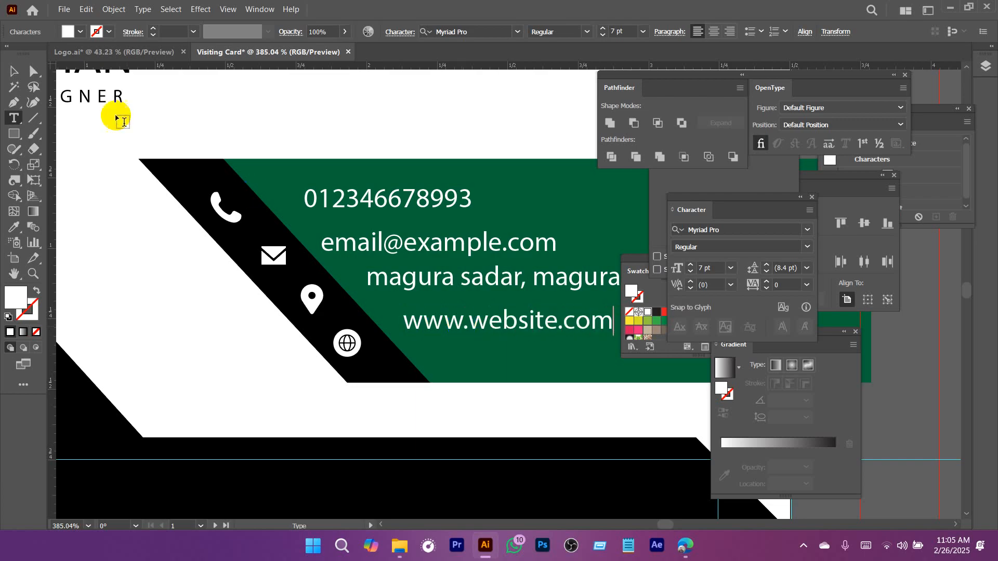
left_click(11, 74)
Compare the card's green contact band with the one on the reference business card.
left_click_drag(460, 294, 165, 329)
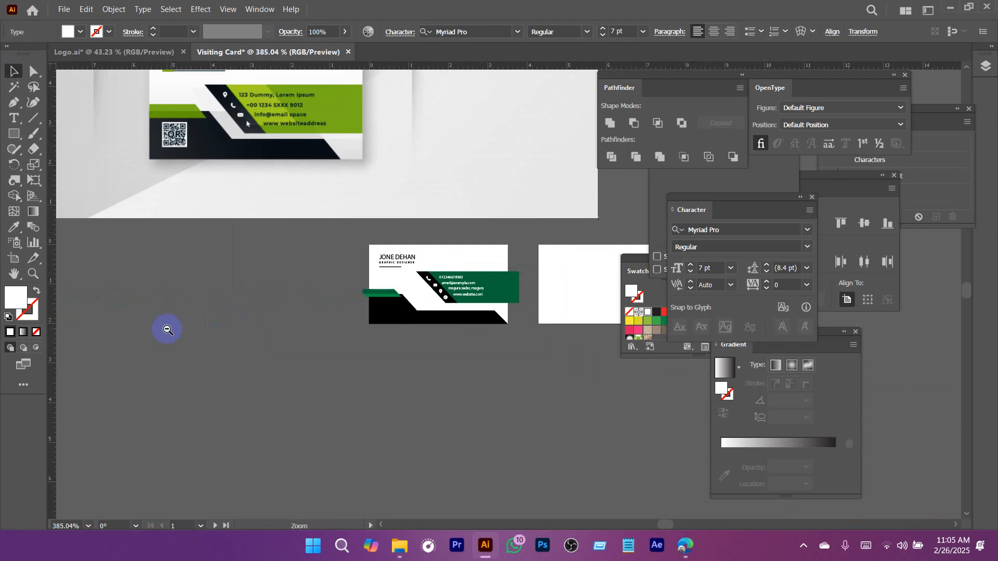
left_click_drag(365, 247, 311, 269)
left_click_drag(343, 249, 359, 291)
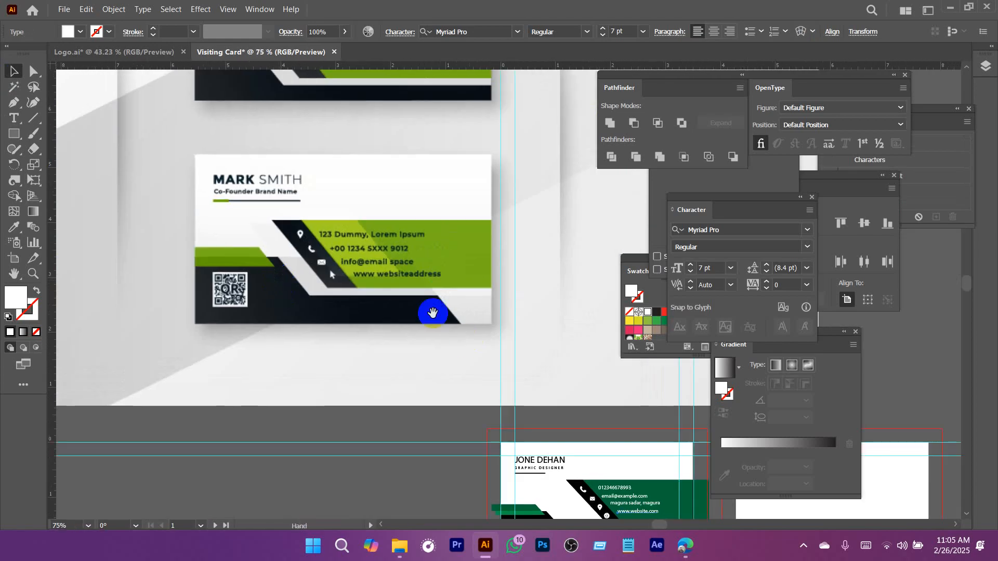
left_click_drag(432, 314, 287, 200)
left_click_drag(403, 301, 319, 239)
left_click_drag(411, 346, 474, 365)
left_click_drag(420, 333, 339, 303)
left_click_drag(339, 304, 394, 332)
left_click(354, 337)
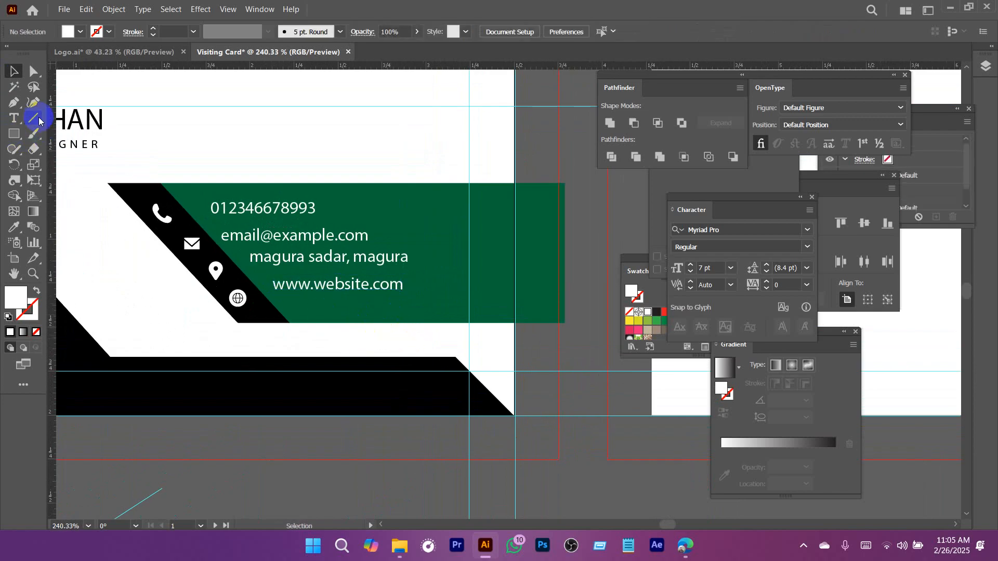
Draw a closed slanted parallelogram with the Pen tool over the upper part of the green contact band, parallel to the black strip.
key("p")
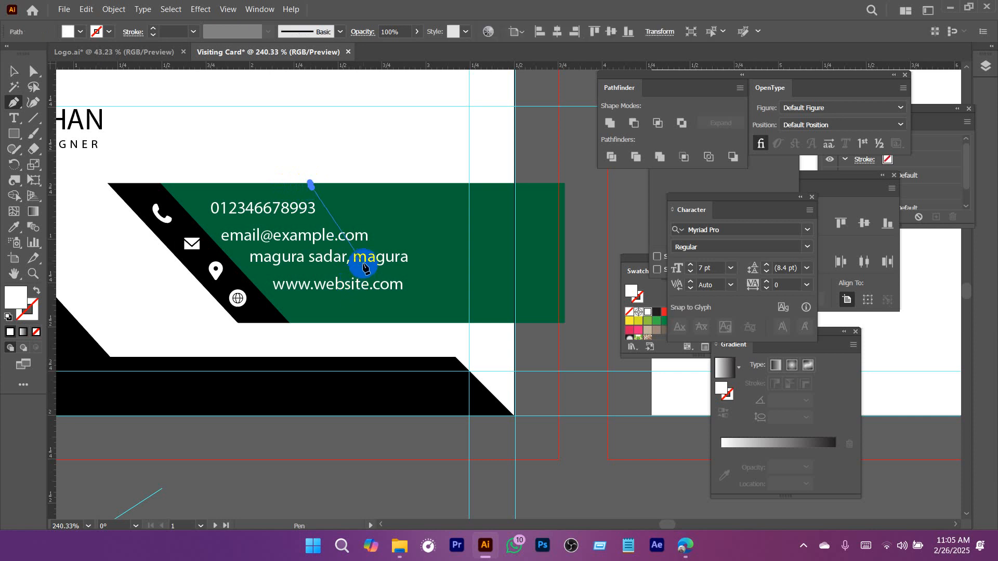
left_click(310, 183)
left_click(380, 270)
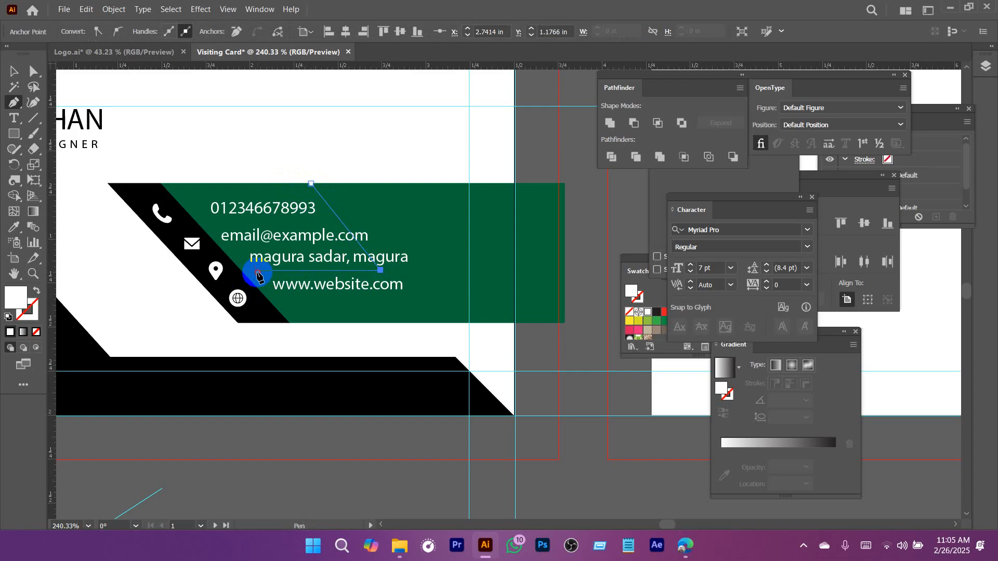
left_click(257, 271)
left_click(177, 184)
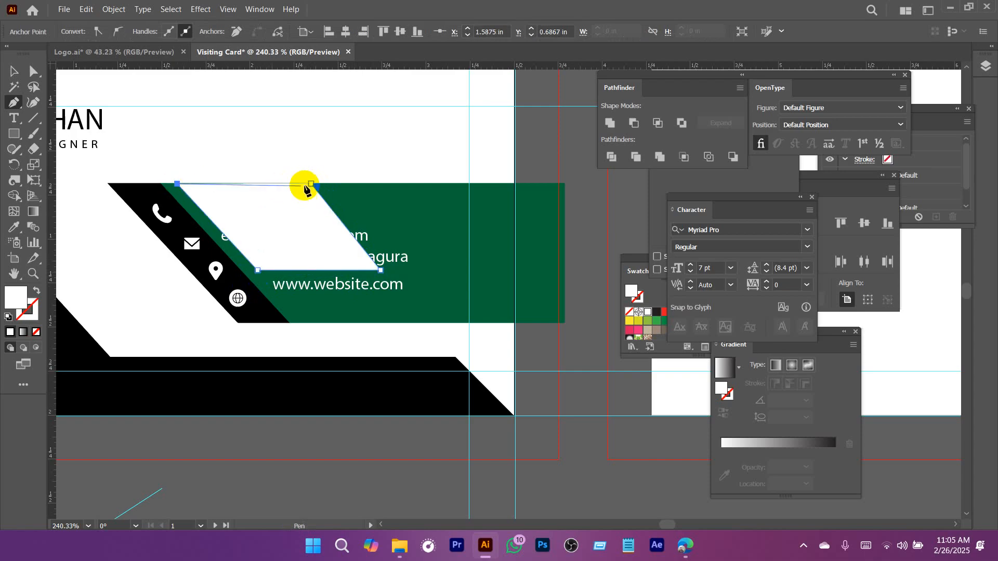
left_click(310, 184)
key("v")
Send the new parallelogram to the back, and send the dark green band to the back behind it.
right_click(312, 222)
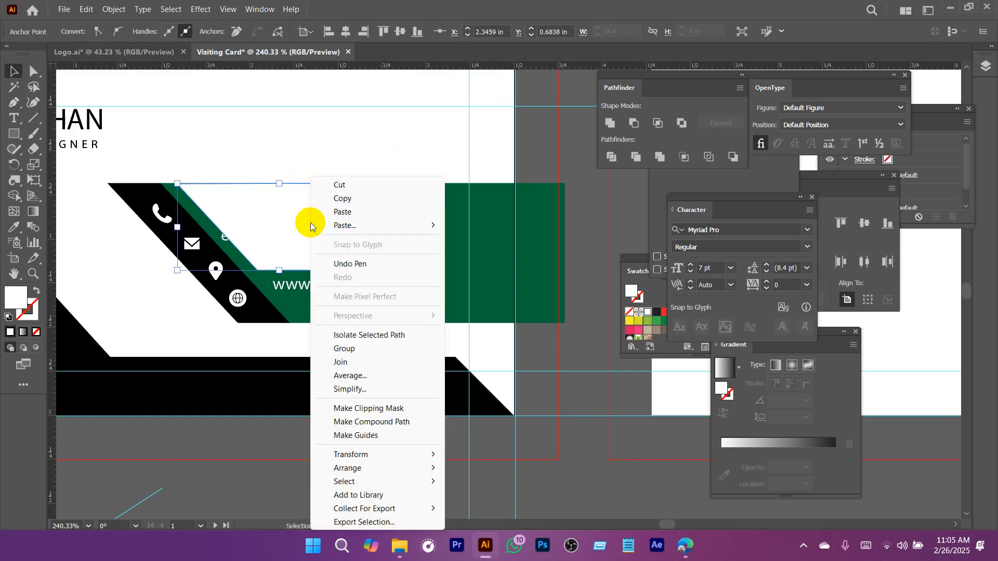
mouse_move(367, 468)
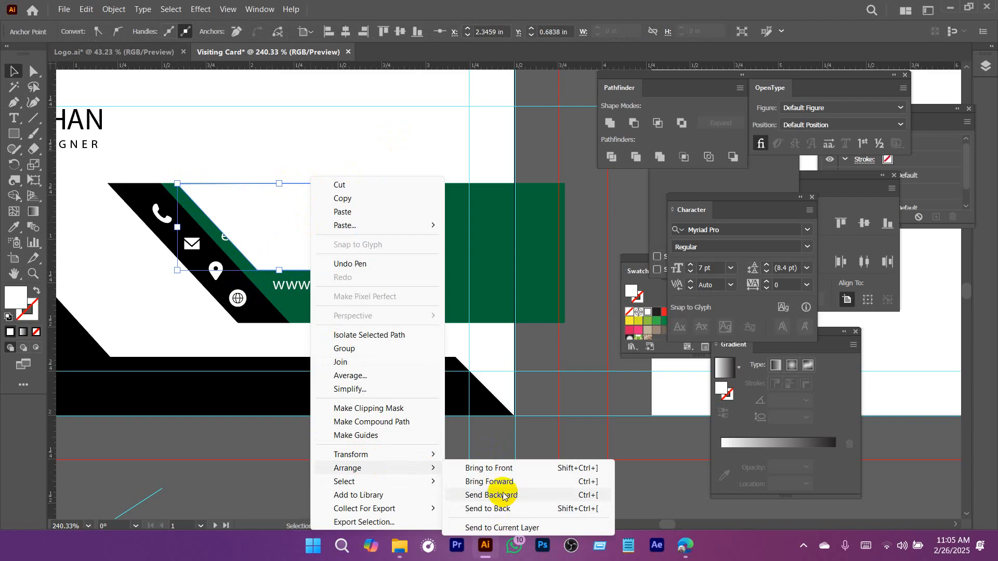
left_click(487, 508)
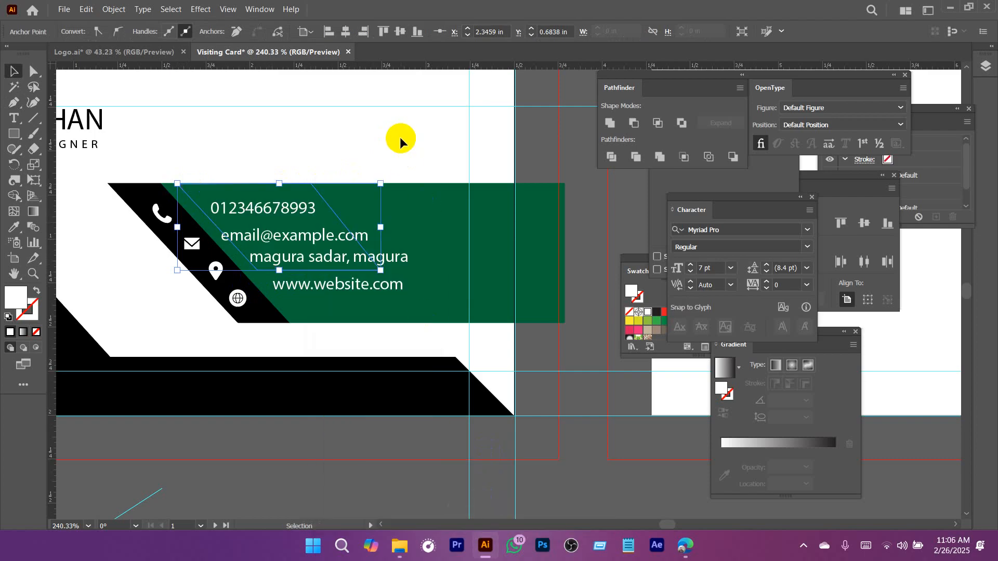
left_click(413, 227)
left_click(413, 227)
right_click(416, 214)
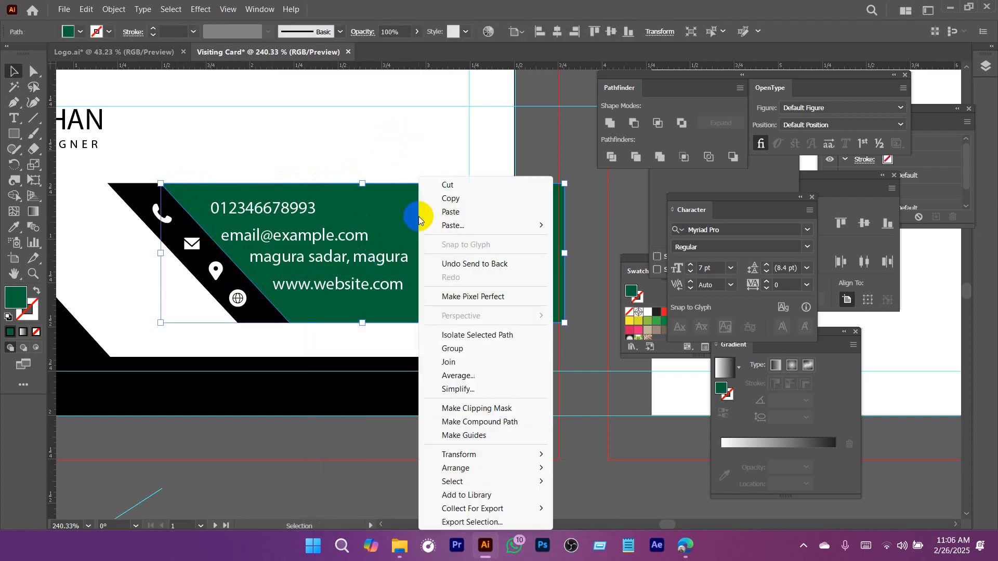
mouse_move(476, 468)
left_click(593, 508)
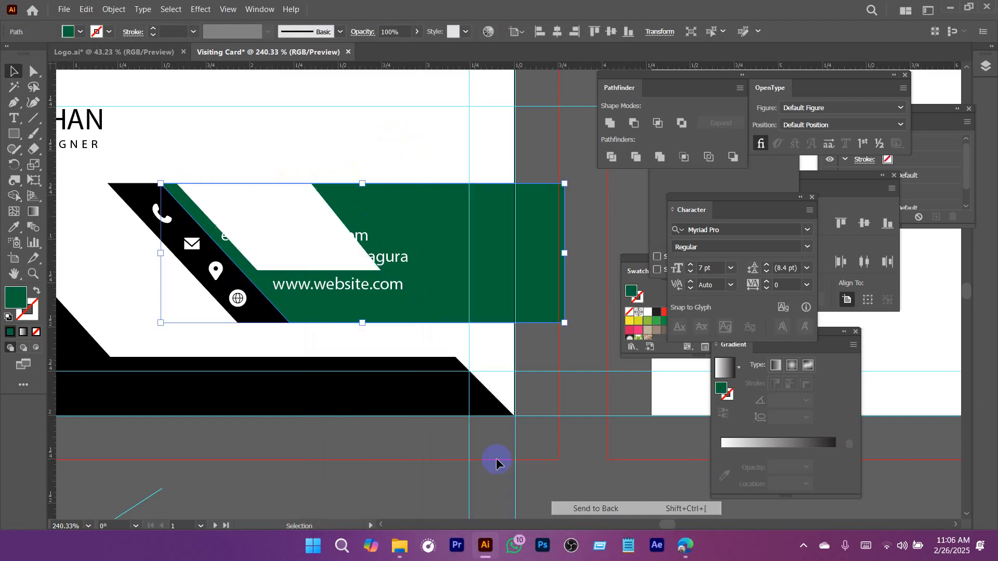
Fill the white parallelogram with the lighter green swatch and deselect it.
left_click(319, 229)
left_click(293, 195)
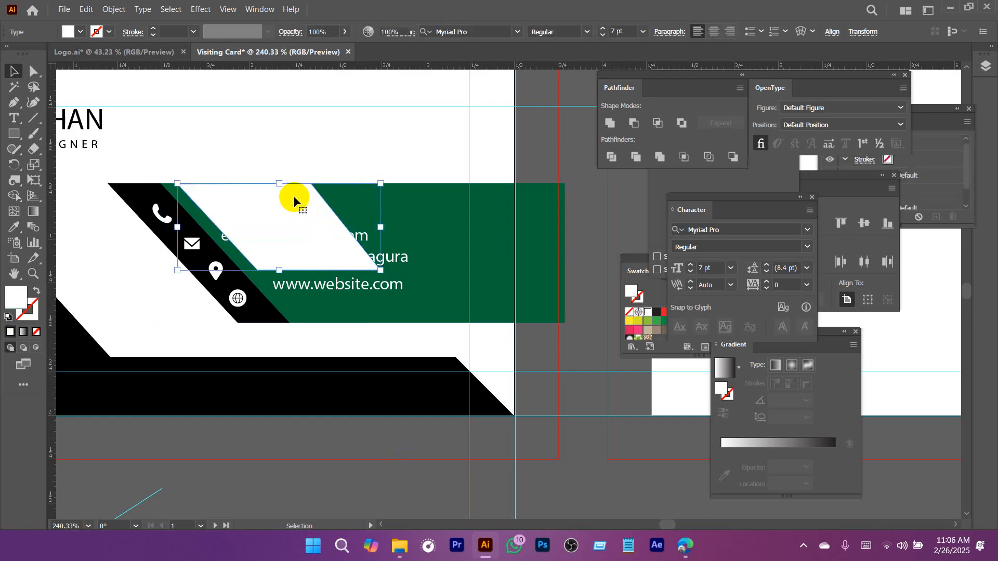
left_click(77, 31)
left_click(47, 65)
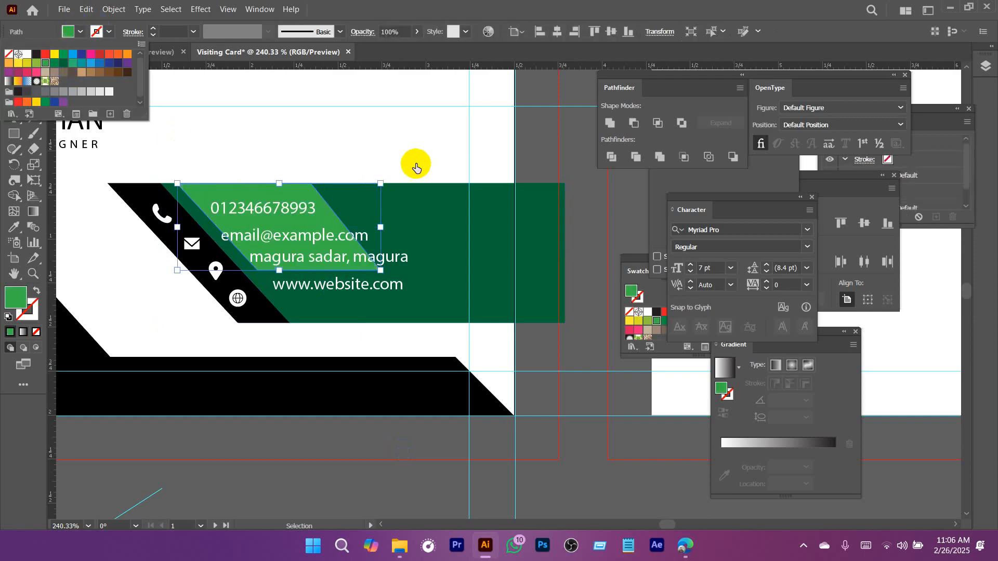
left_click(416, 177)
Hide the guides and select the dark green contact band on the front card.
scroll(468, 283, "down", 3)
left_click_drag(413, 293, 399, 240)
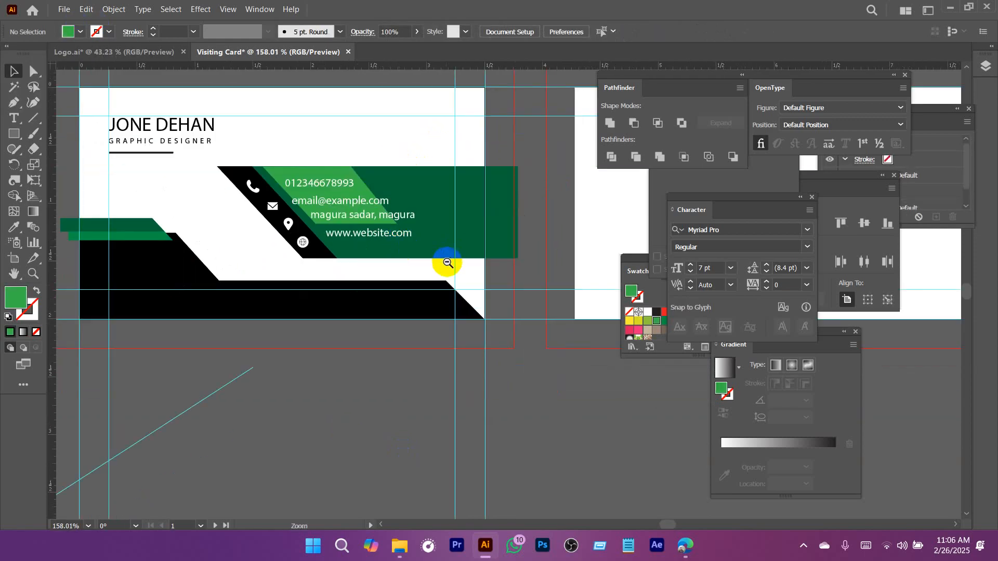
mouse_move(448, 262)
left_mouse_down()
mouse_move(336, 269)
mouse_move(431, 271)
left_mouse_up()
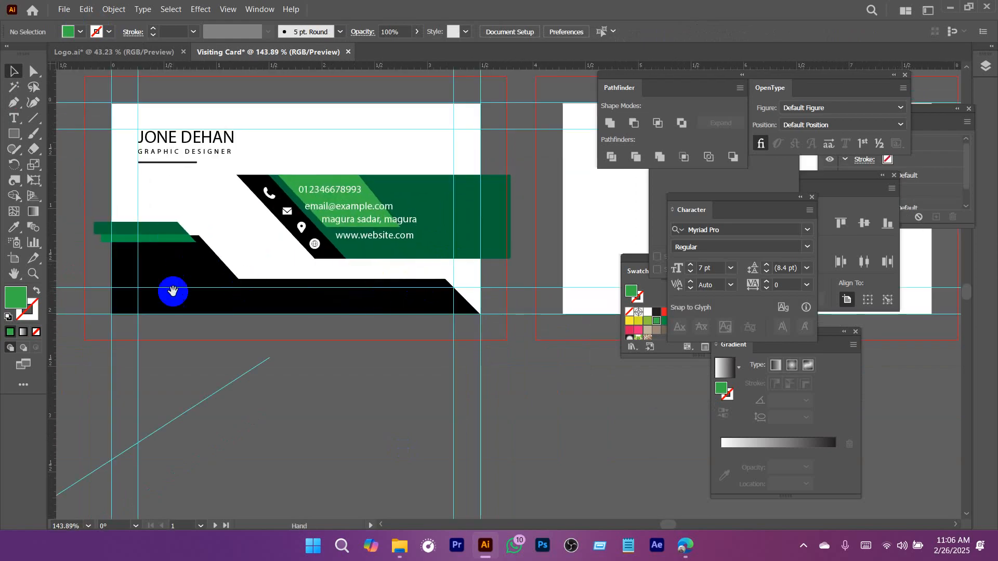
left_click_drag(252, 242, 256, 297)
left_click_drag(369, 300, 394, 347)
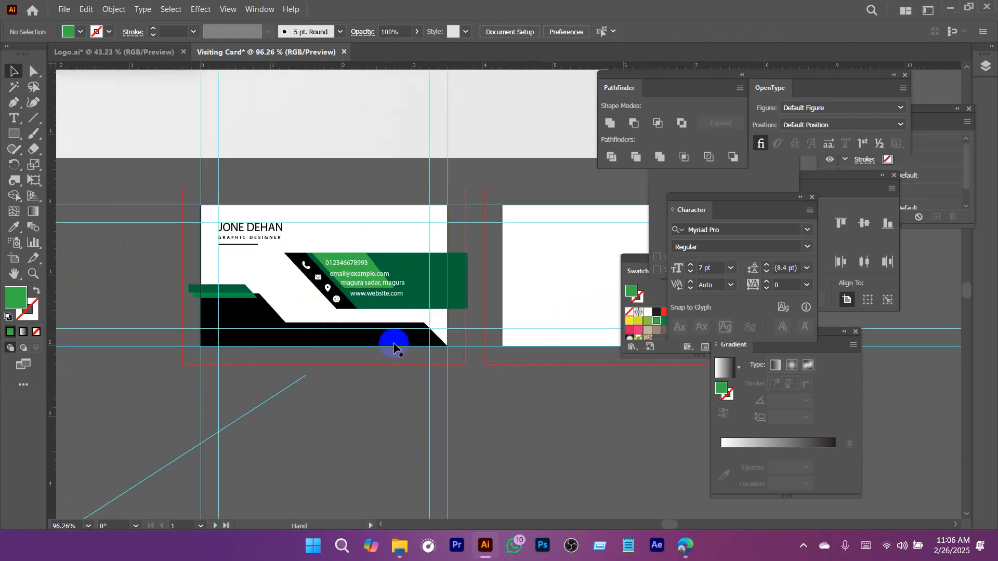
key("ctrl+;")
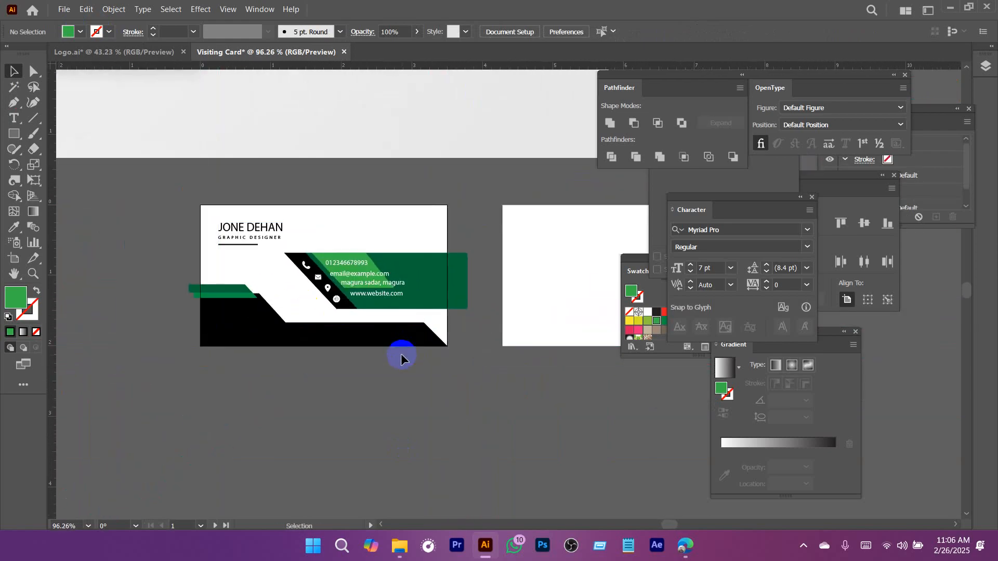
left_click(468, 261)
left_click_drag(338, 289, 386, 318)
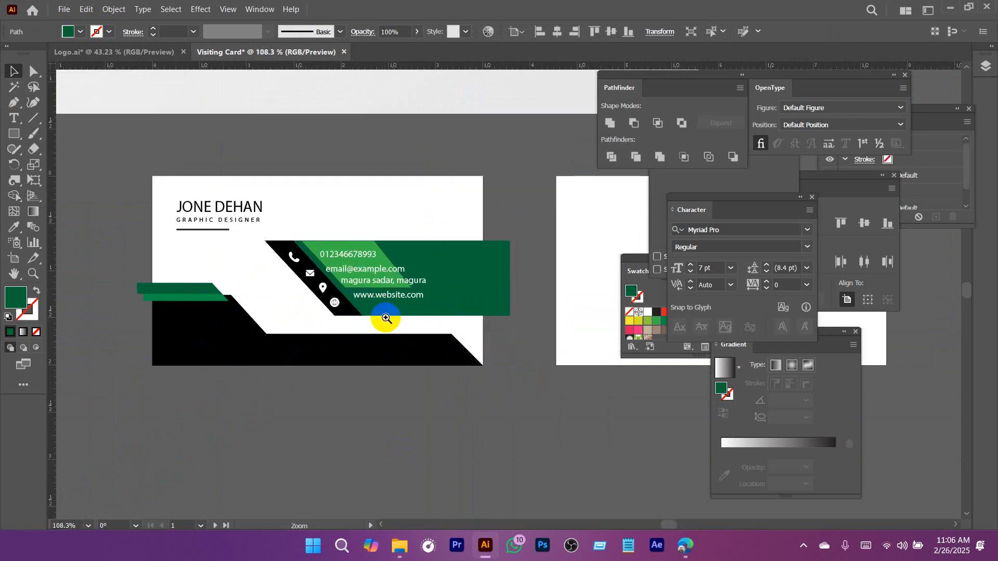
Switch to the browser and search Google Images for "mesh gradient background generator".
mouse_move(686, 546)
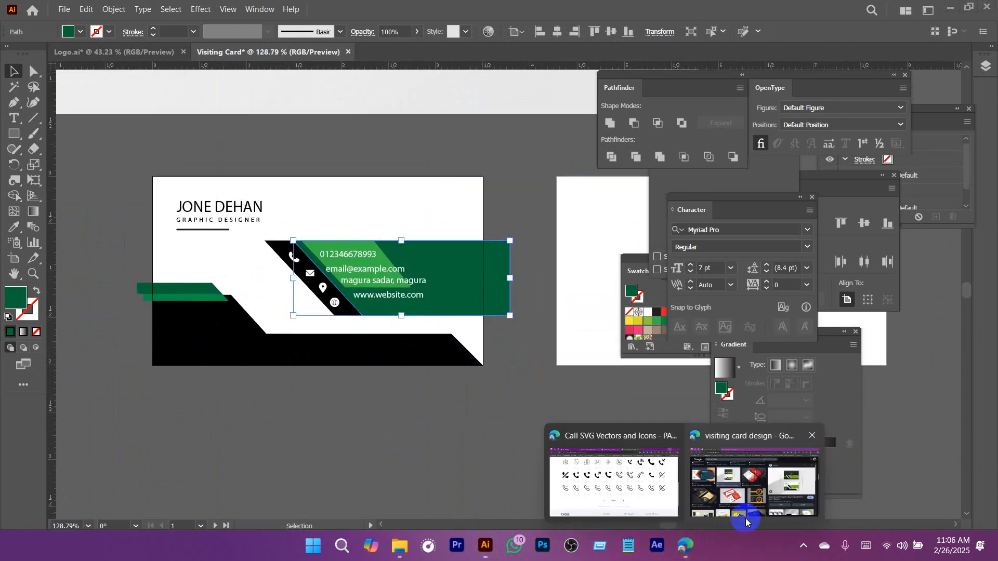
left_click(657, 457)
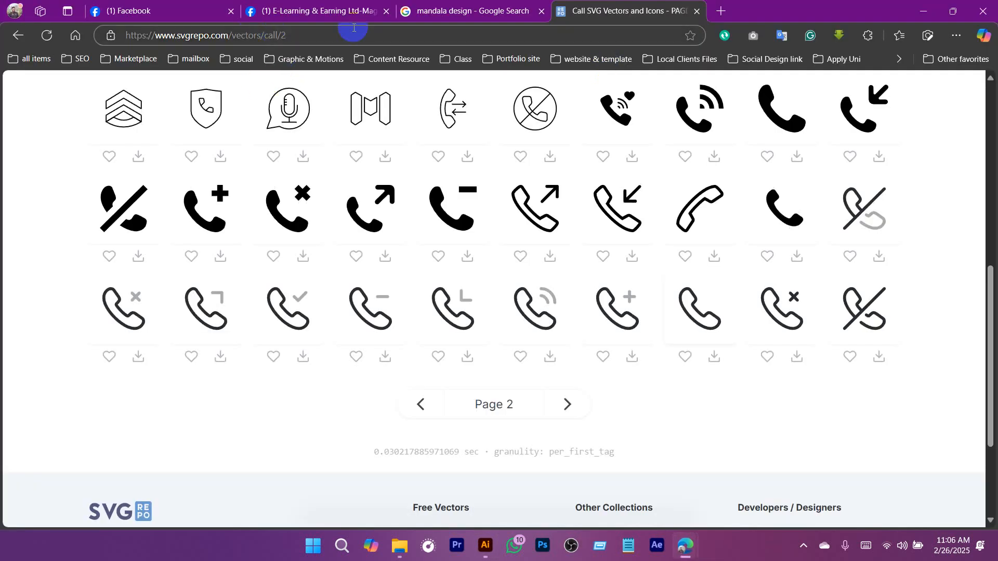
left_click(447, 11)
left_click(213, 81)
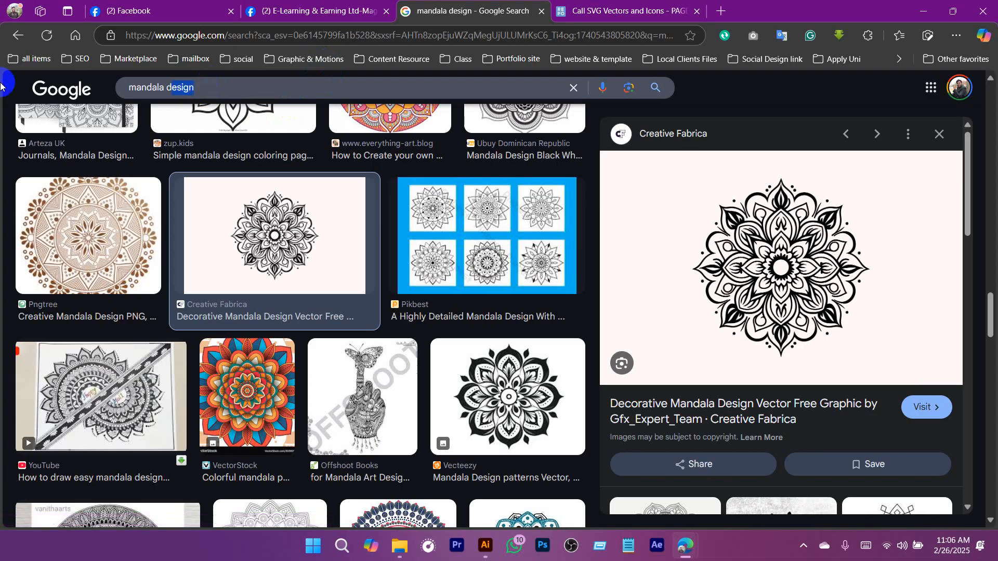
key("ctrl+a")
type("mesh gradi")
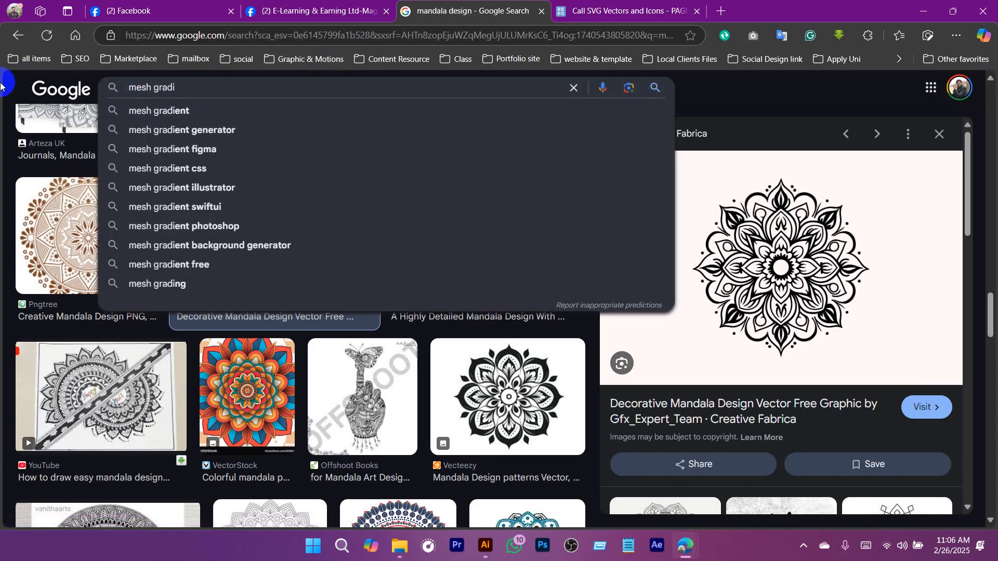
left_click(252, 244)
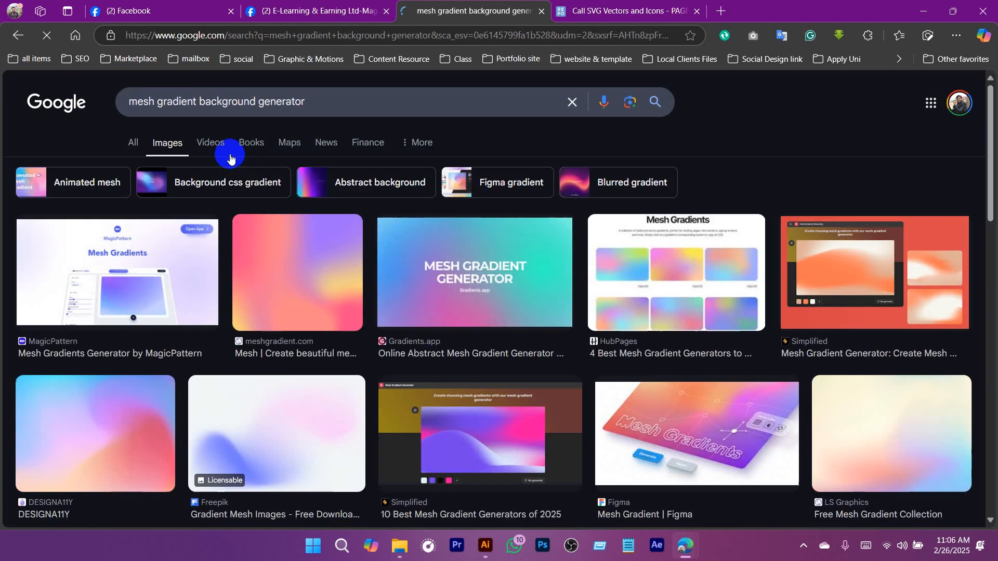
Open the Freepik blue and pink gradient mesh result and copy its preview image.
scroll(285, 268, "down", 5)
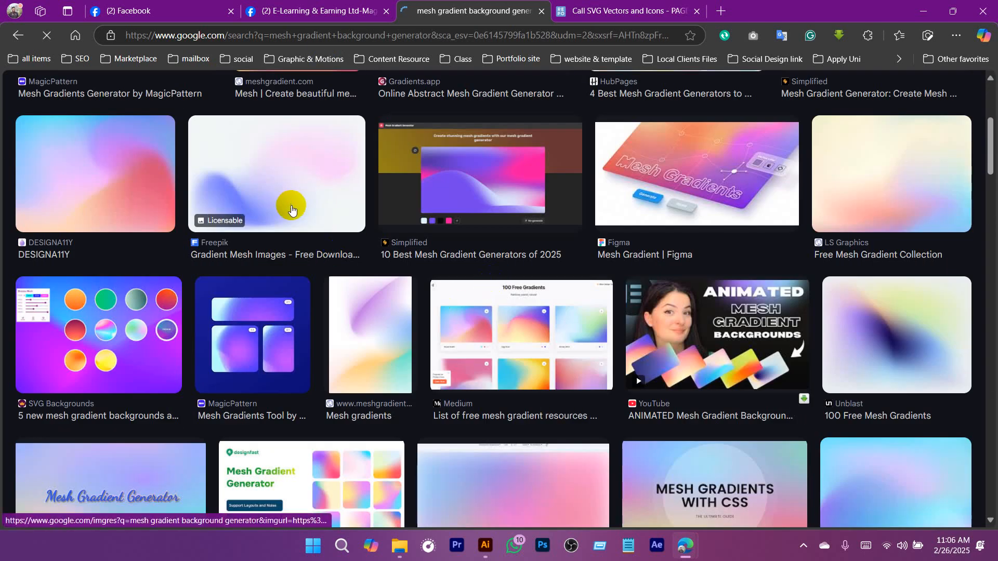
left_click(349, 211)
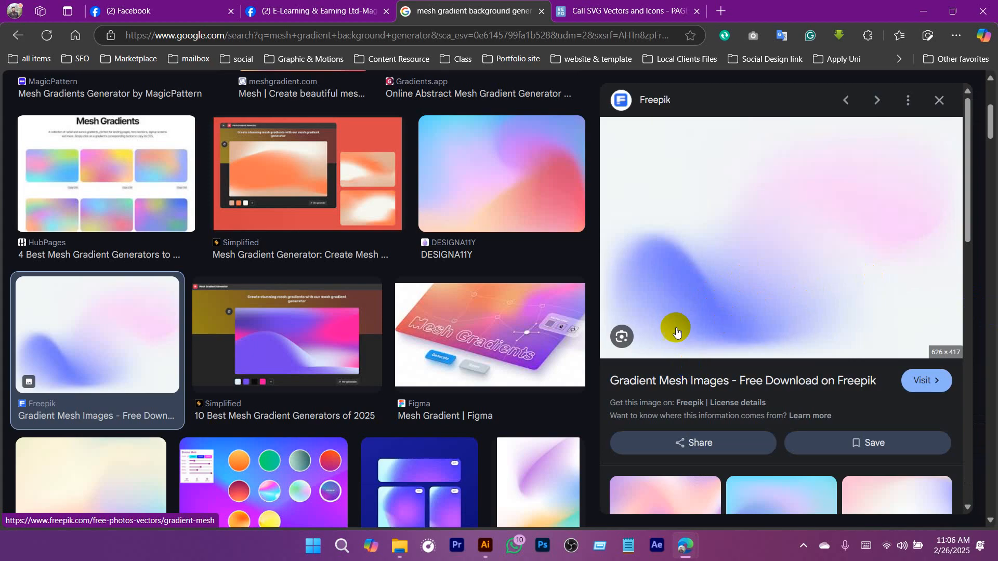
right_click(756, 204)
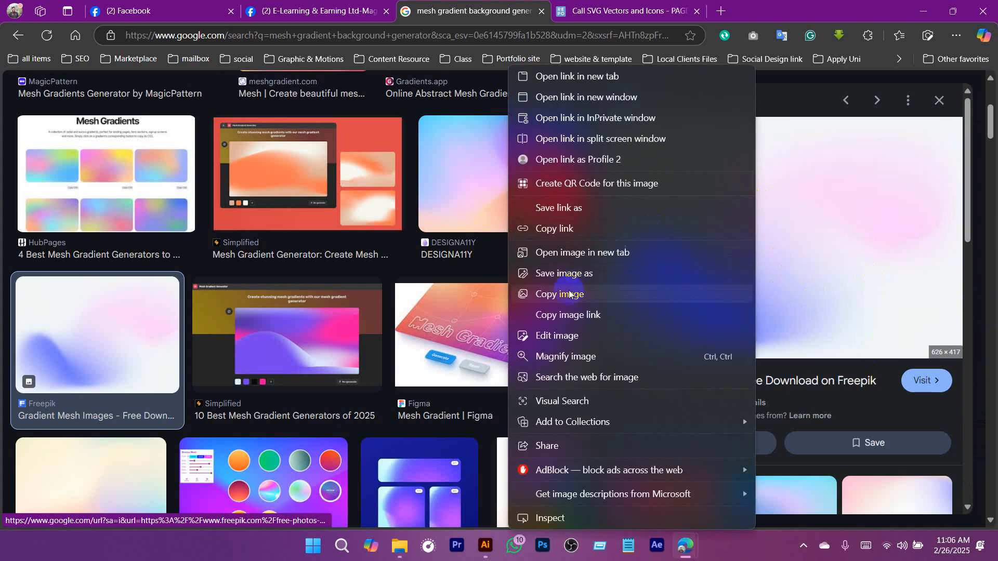
right_click(800, 208)
left_click(603, 294)
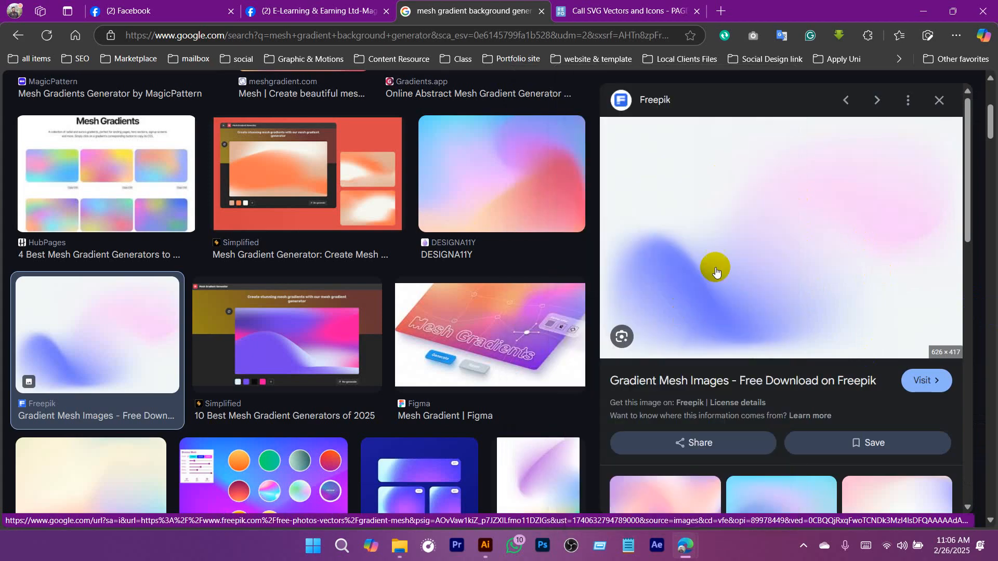
Switch back to Illustrator, paste the gradient image into the visiting card document, and scale it down to roughly the front card's size.
scroll(123, 281, "down", 5)
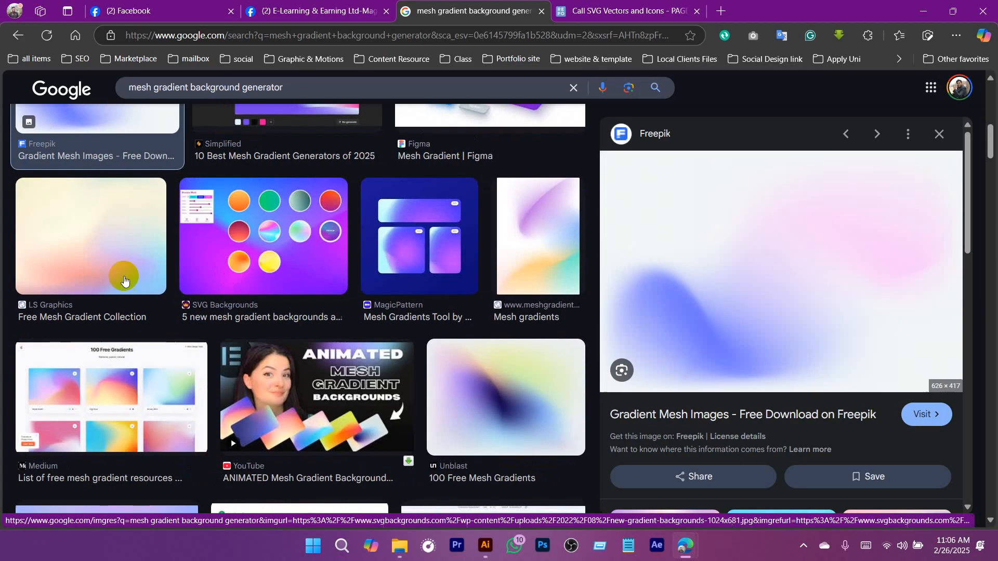
left_click(485, 545)
left_click(500, 393)
key("ctrl+v")
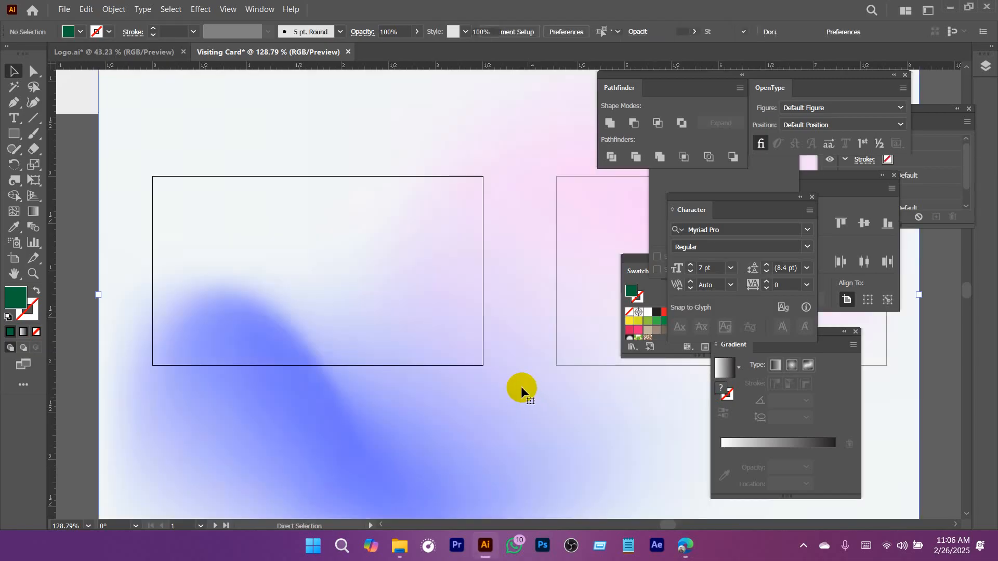
scroll(479, 396, "down", 5)
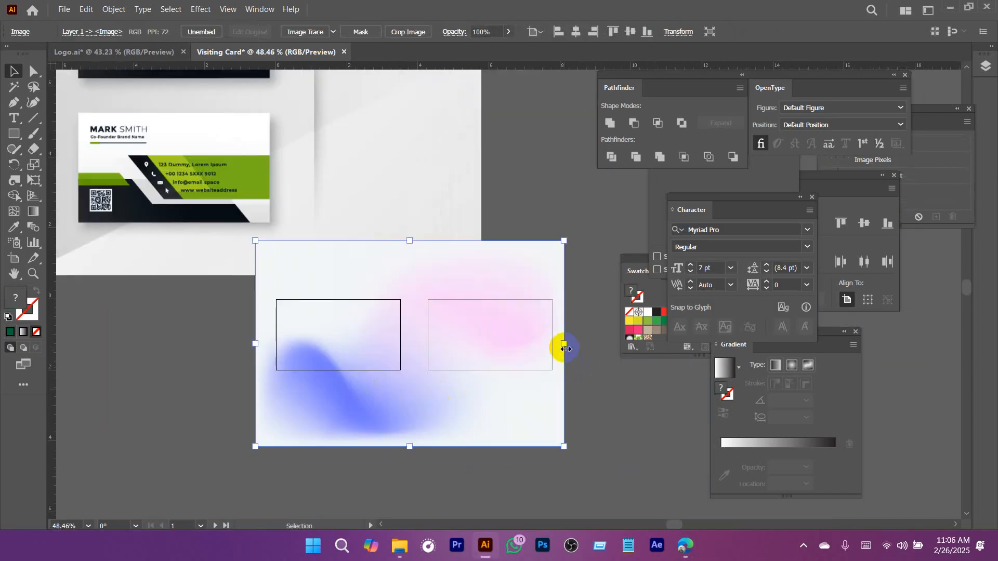
left_click_drag(564, 344, 390, 339)
scroll(391, 339, "up", 5)
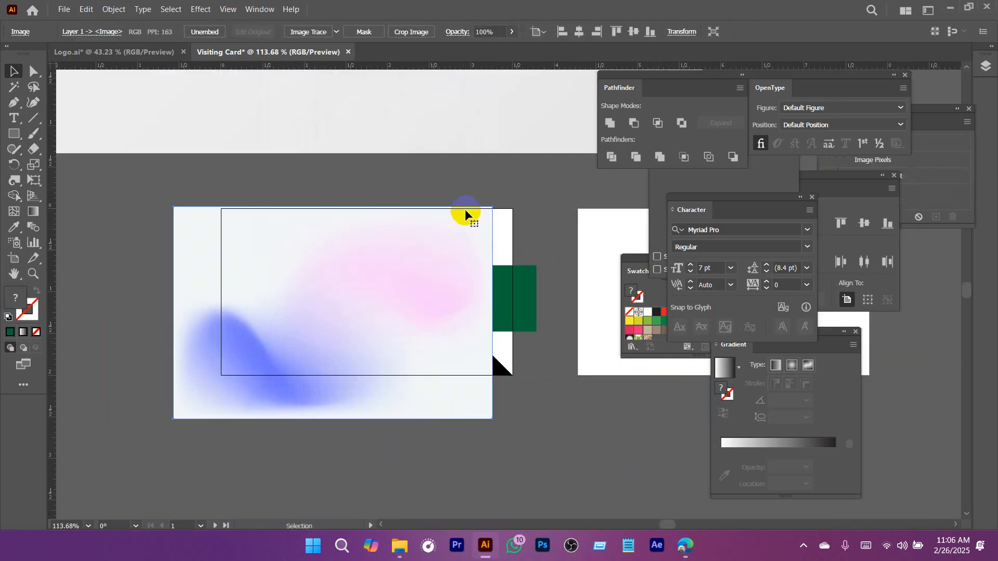
Rotate the gradient image by a half turn and send it behind the front card's artwork.
left_click_drag(497, 198, 204, 360)
key("ctrl+shift+bracketleft")
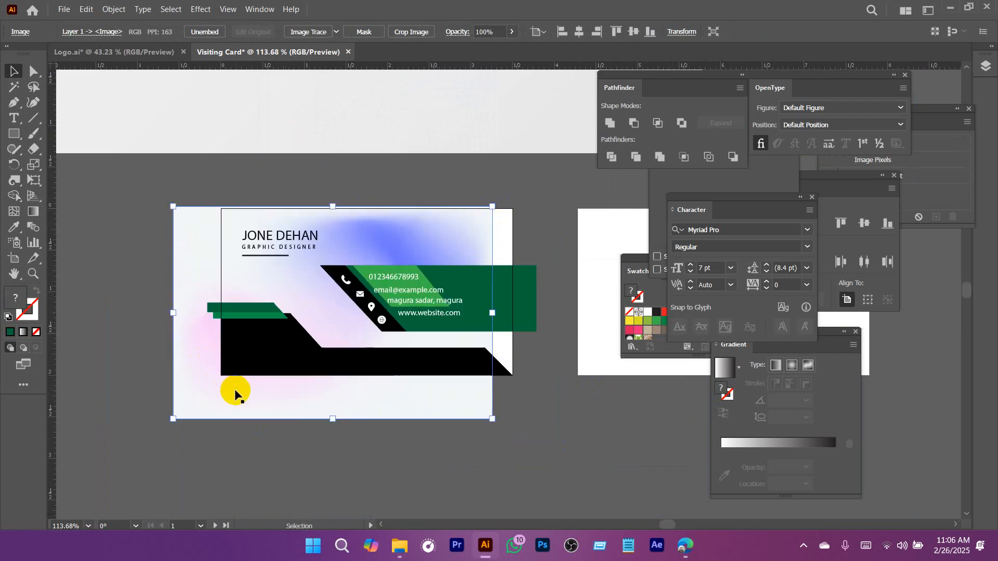
left_click_drag(413, 247, 457, 220)
scroll(440, 259, "up", 3)
Try teal and then C=85 M=50 Y=0 K=0 blue as the fill of the contact band on the front card.
left_click(508, 309)
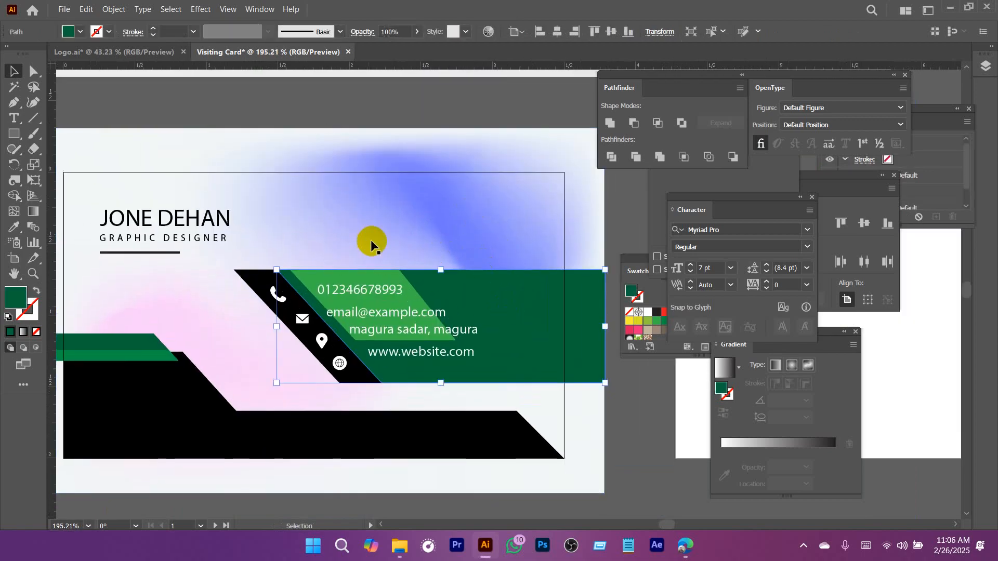
left_click(81, 32)
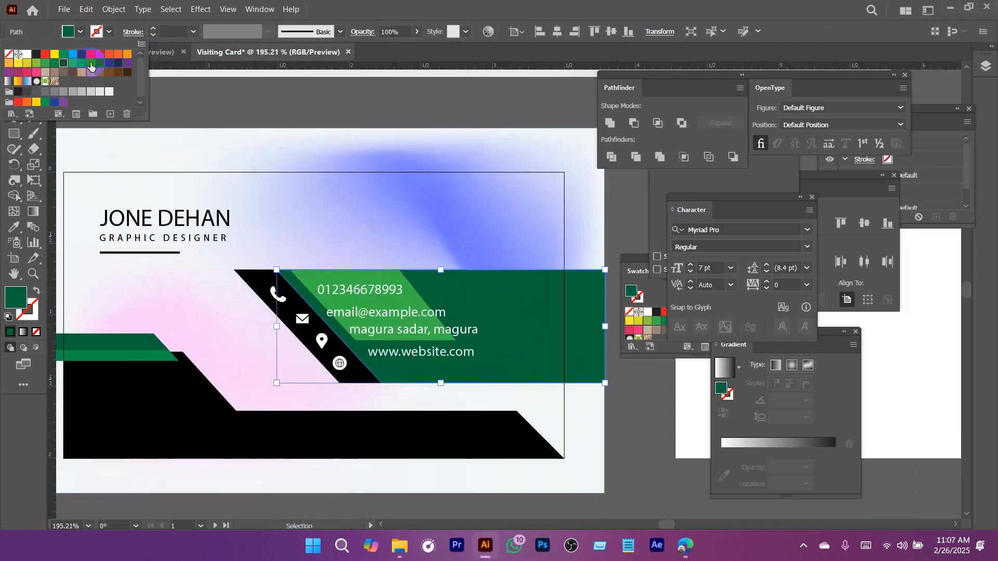
left_click(82, 64)
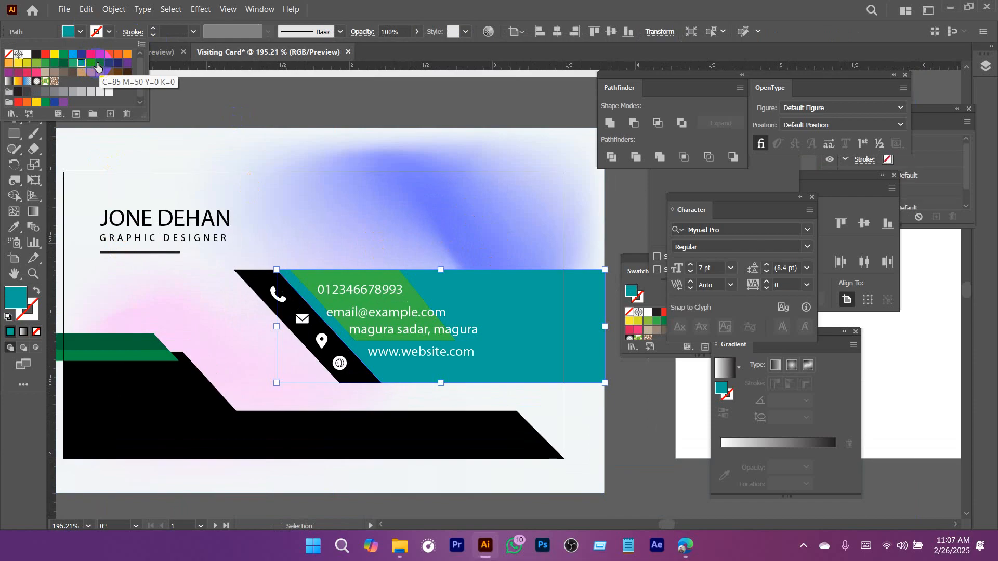
left_click(98, 63)
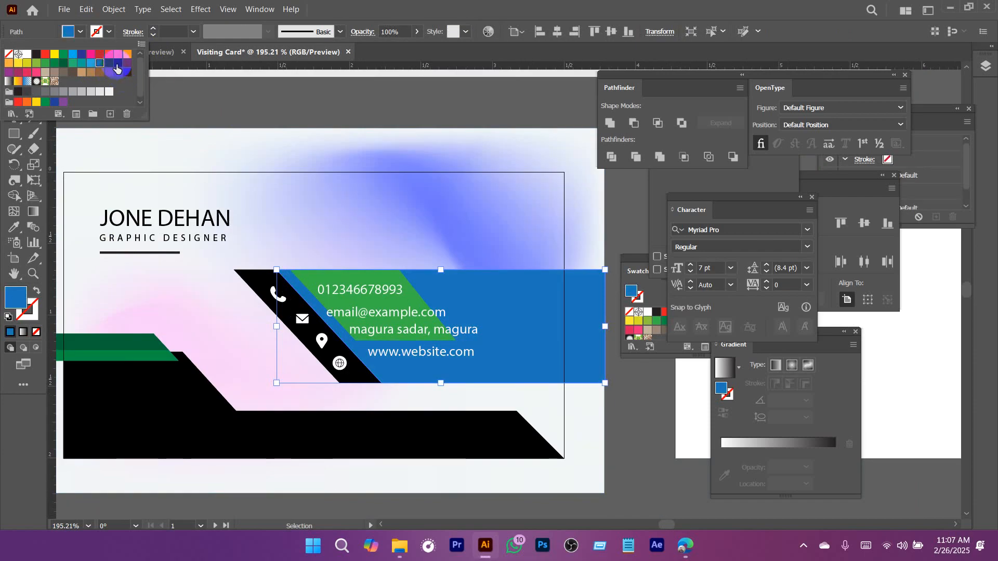
left_click(306, 102)
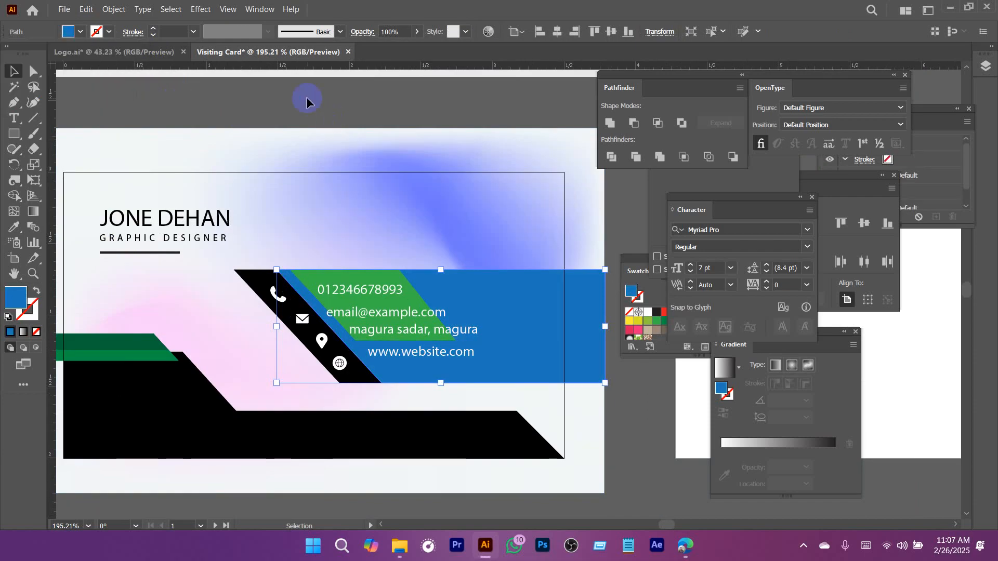
scroll(541, 332, "down", 1)
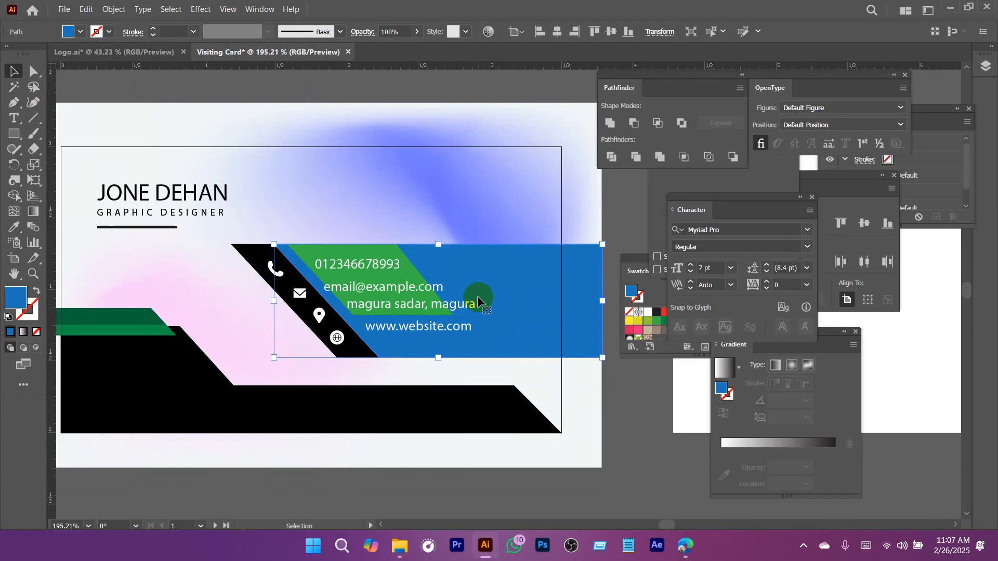
Return the contact band's fill to the dark green swatch.
left_click(81, 33)
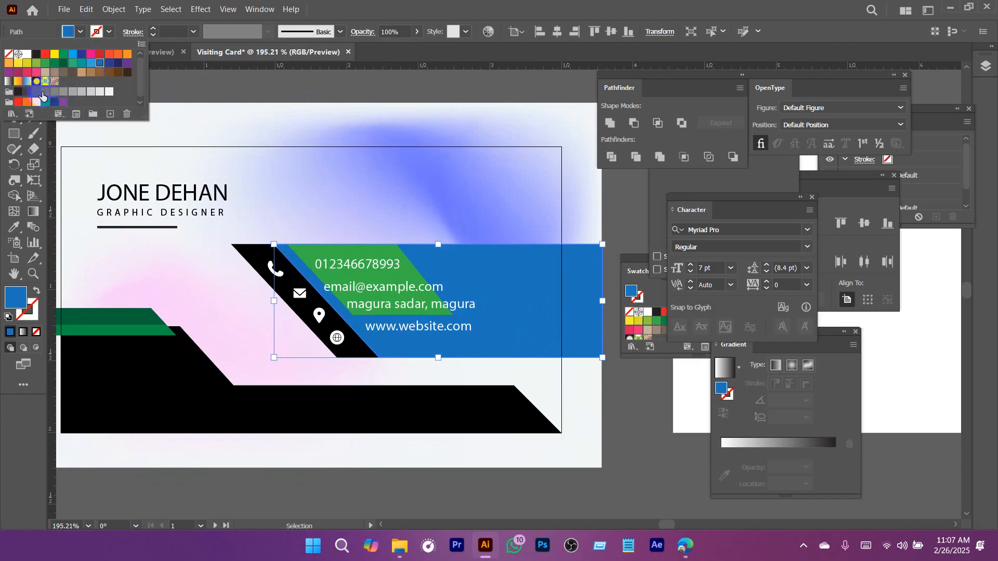
left_click(44, 93)
left_click(64, 64)
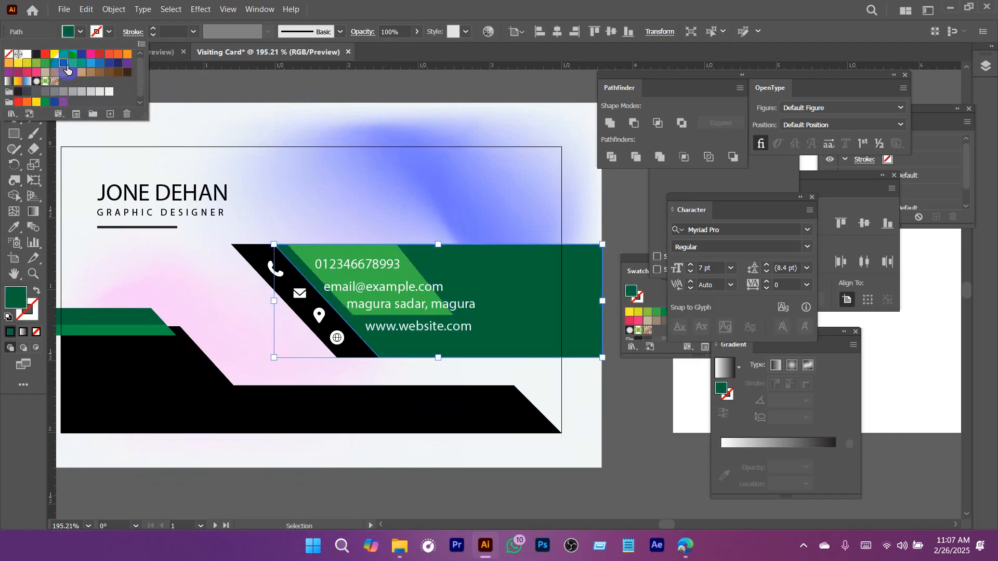
left_click(308, 89)
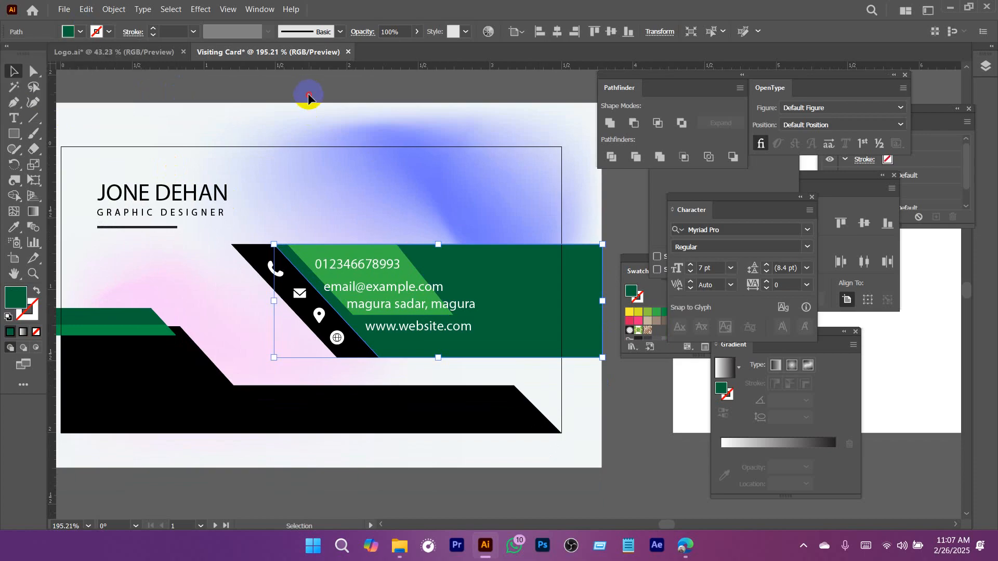
scroll(522, 304, "down", 2)
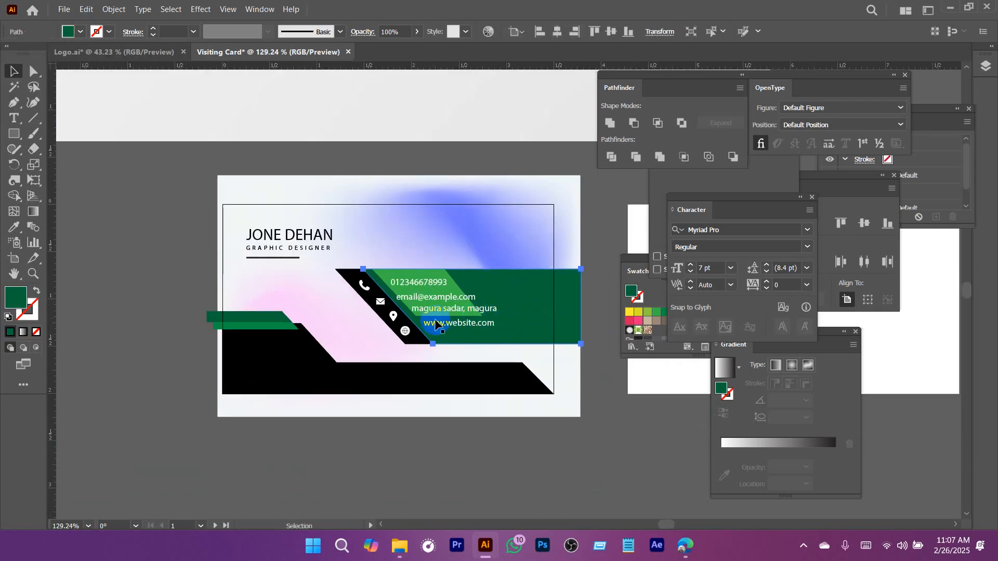
Recolor the contact band with a light blue swatch.
left_click(490, 243)
left_click(483, 291)
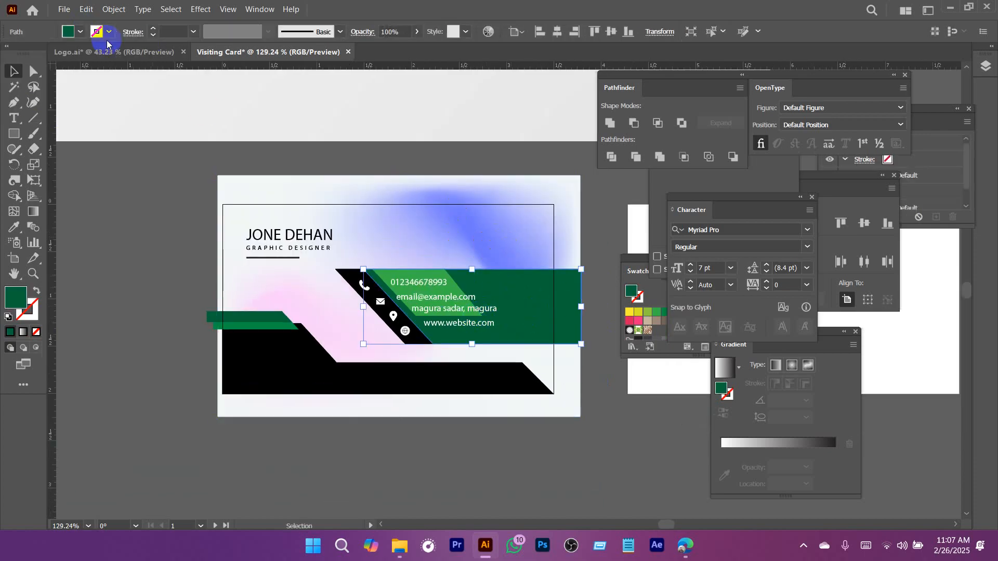
left_click(87, 37)
left_click(81, 65)
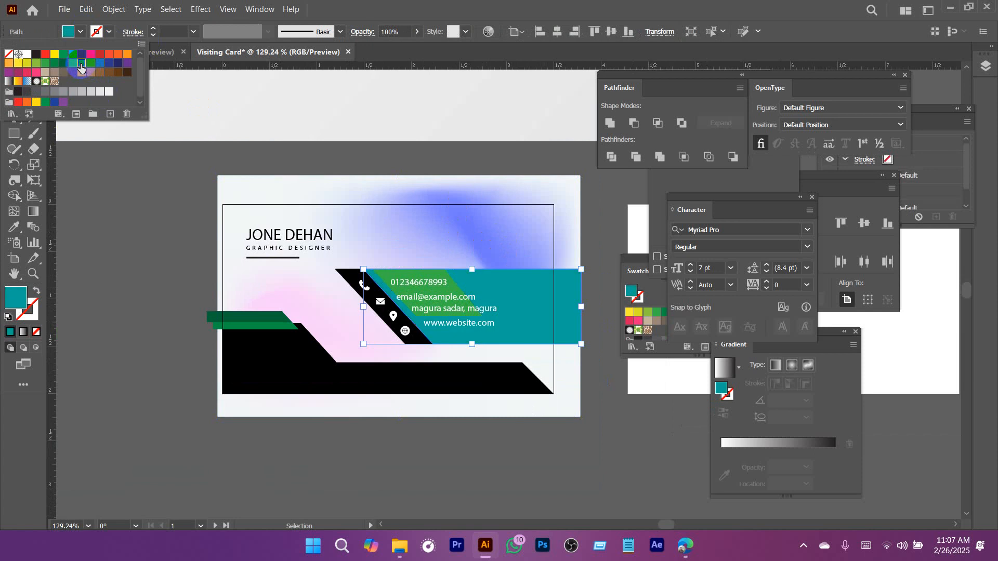
left_click(89, 64)
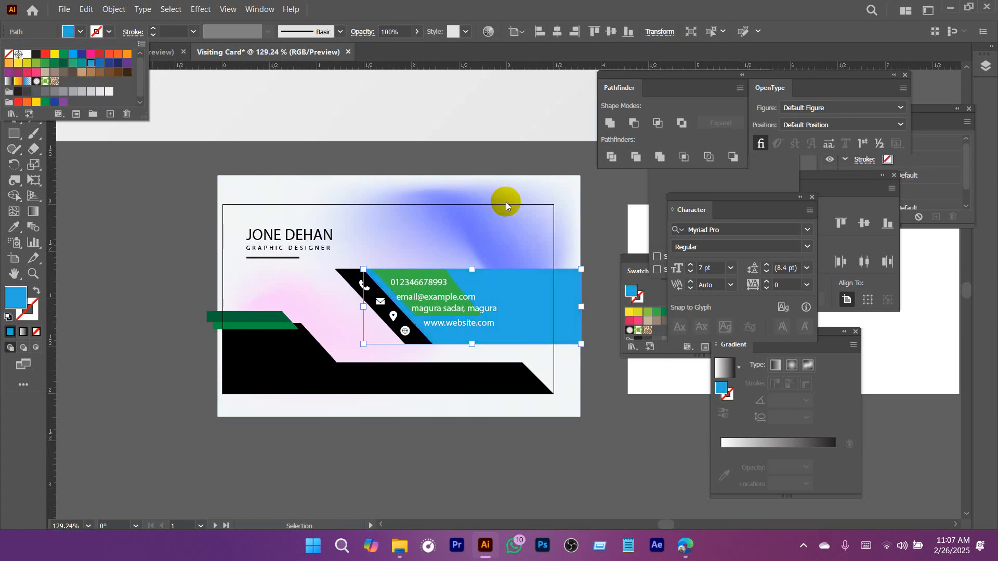
Delete the blue and pink gradient image from behind the front card.
left_click(506, 204)
left_click(513, 235)
key("Delete")
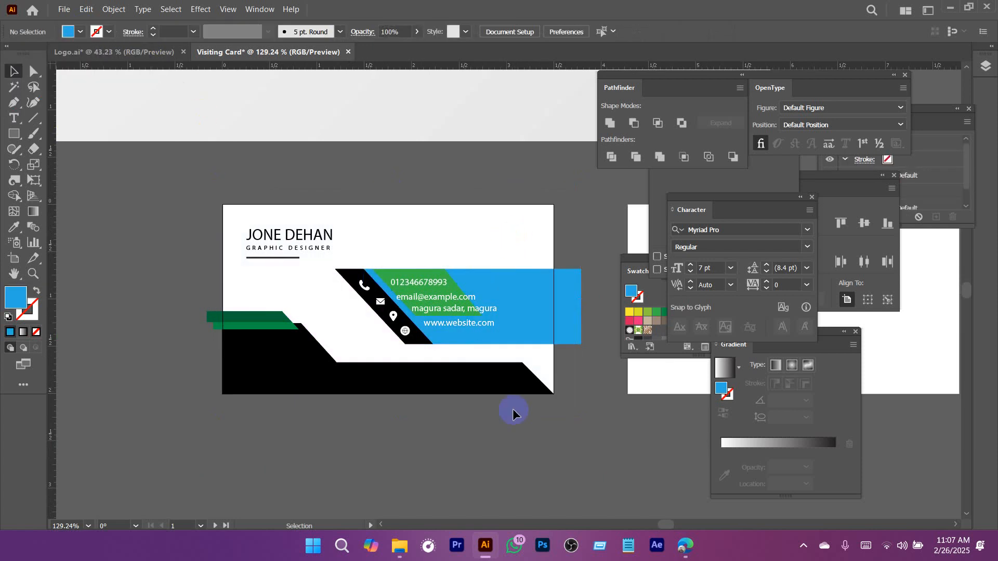
Switch to the browser and search Google Images for "green abstract background".
mouse_move(685, 545)
left_click(623, 494)
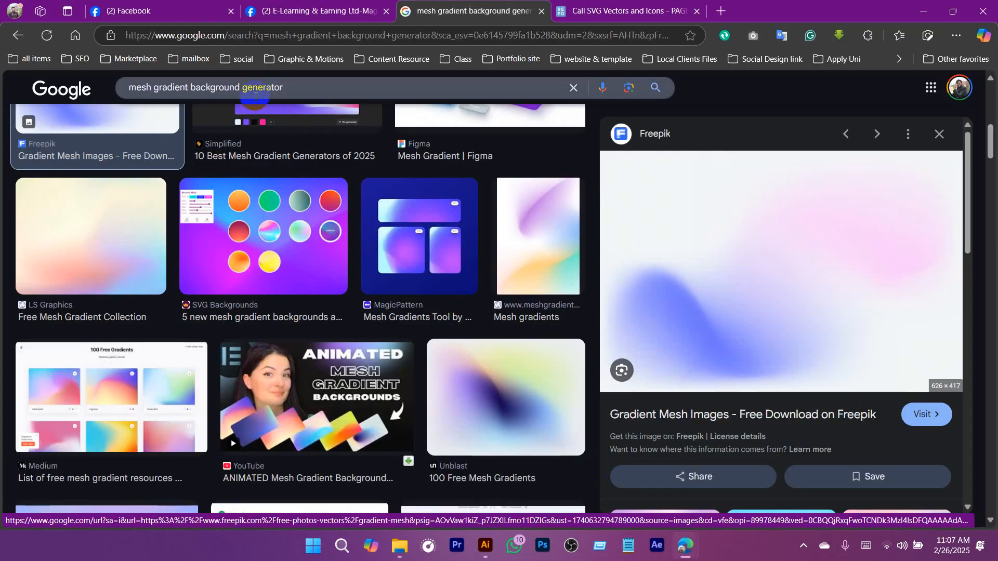
left_click_drag(286, 90, 29, 93)
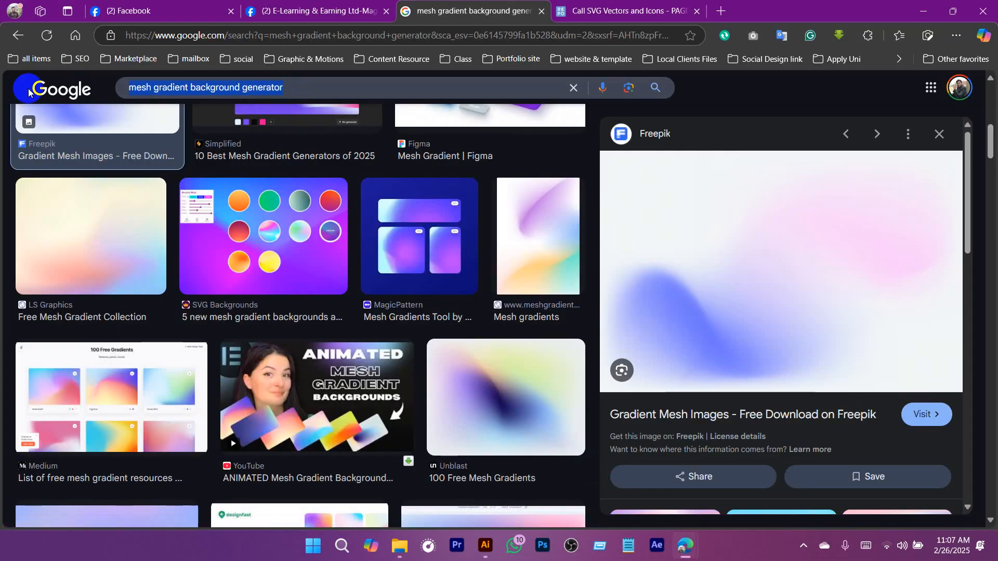
type("white ab")
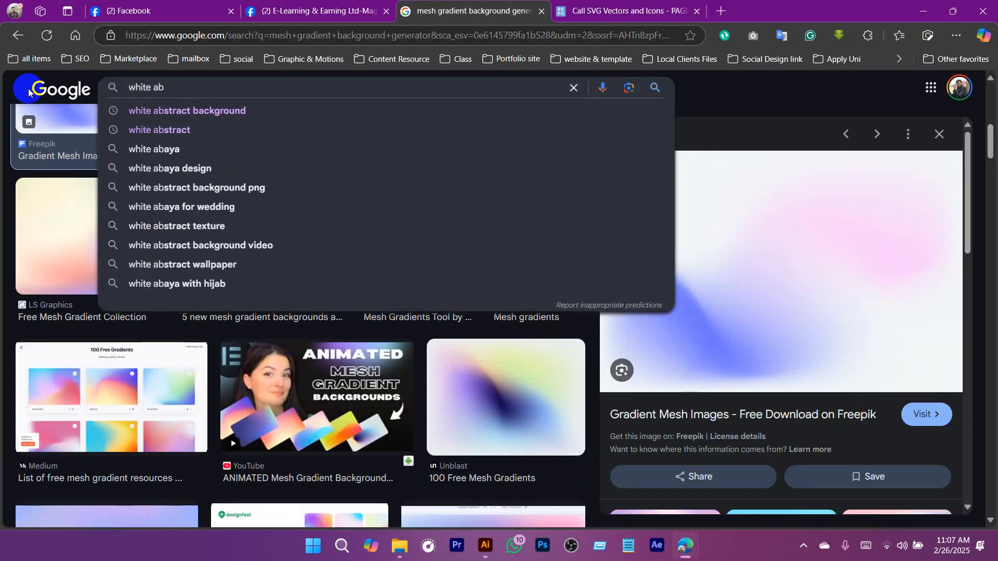
key("BackSpace")
key("BackSpace")
key("BackSpace")
key("BackSpace")
key("BackSpace")
key("BackSpace")
key("BackSpace")
key("BackSpace")
type("gre")
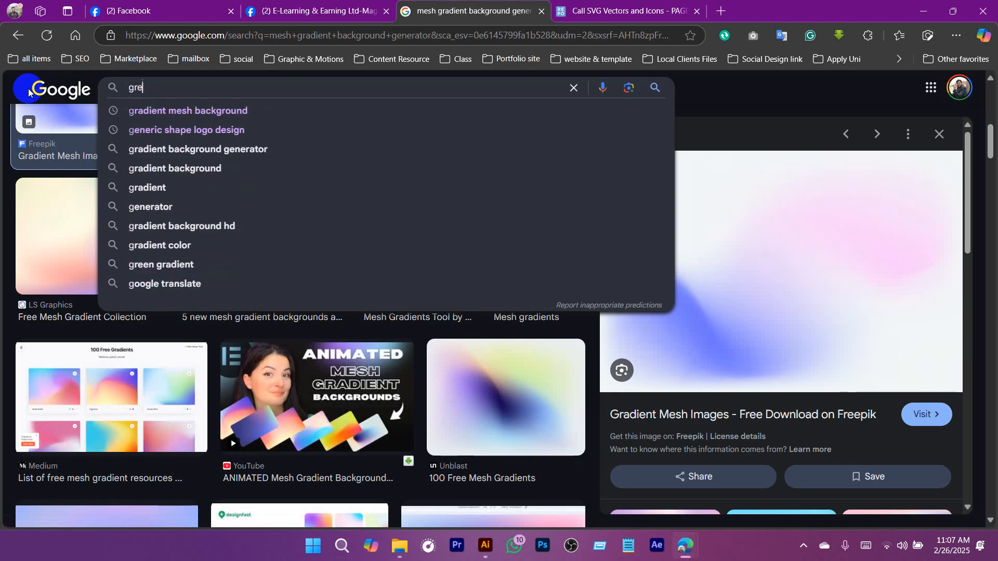
type("en abs")
key("BackSpace")
type("abst")
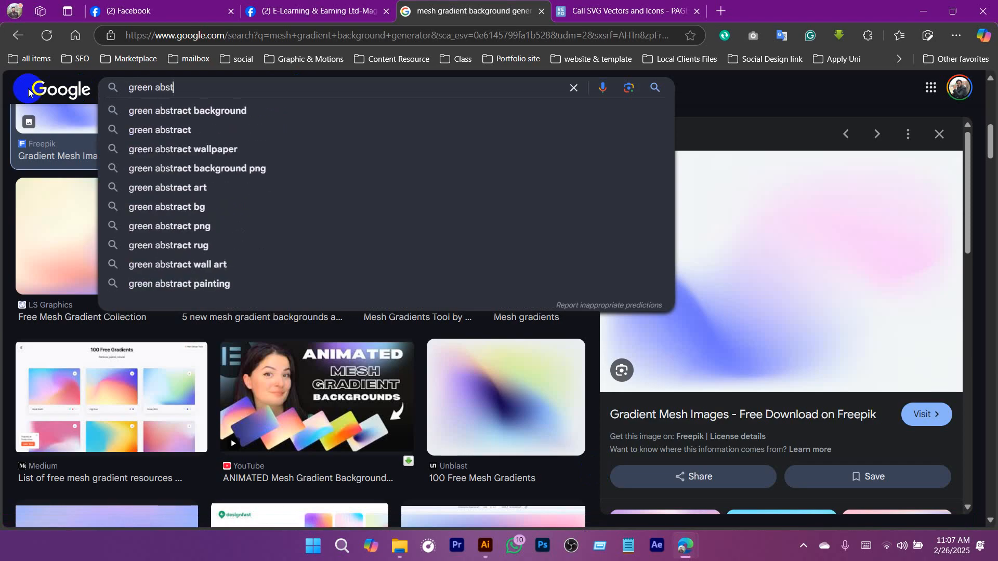
type("rat")
key("BackSpace")
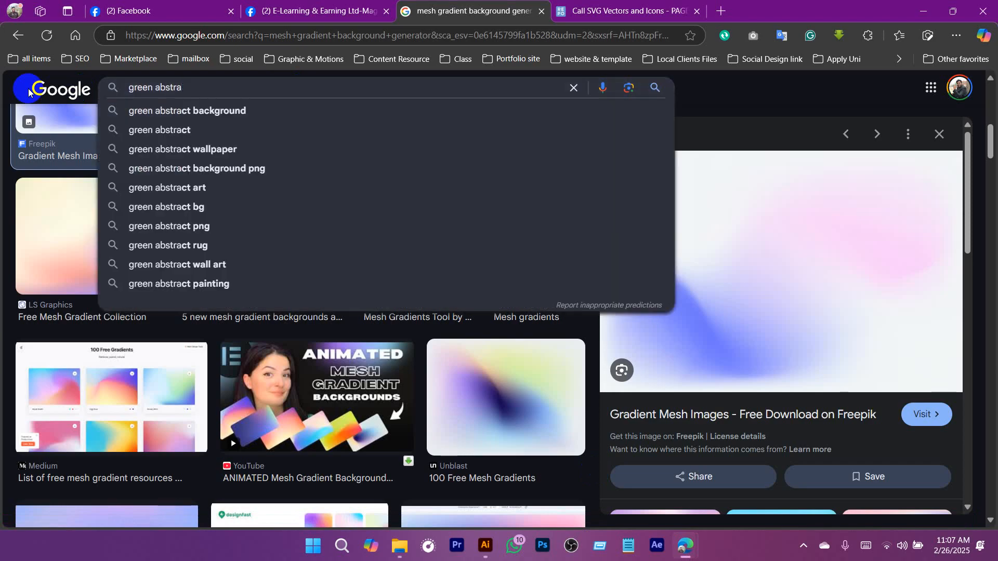
left_click(165, 110)
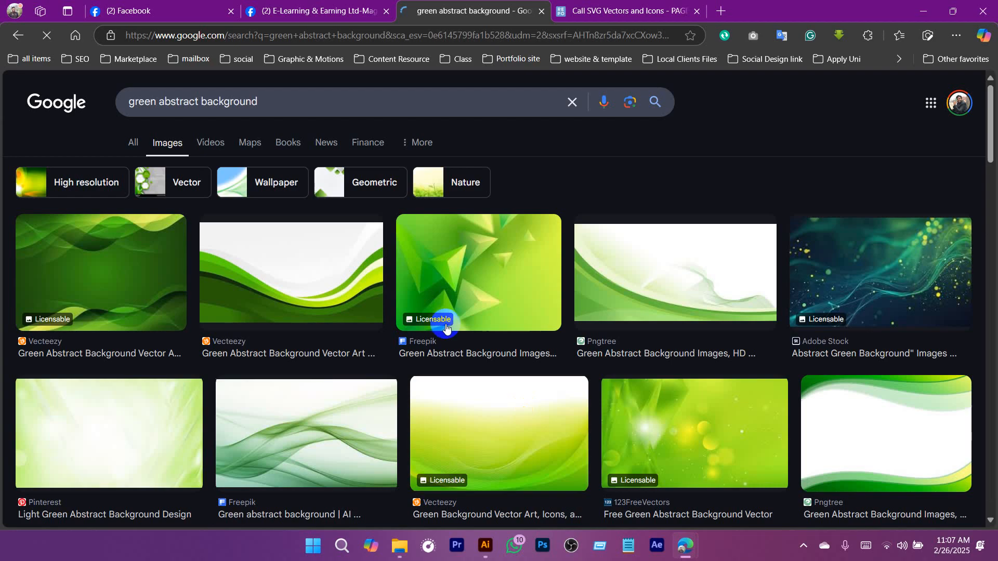
Open the Pinterest "Abstract Green Background Images Stock Photos" result and copy its preview image.
scroll(446, 327, "down", 5)
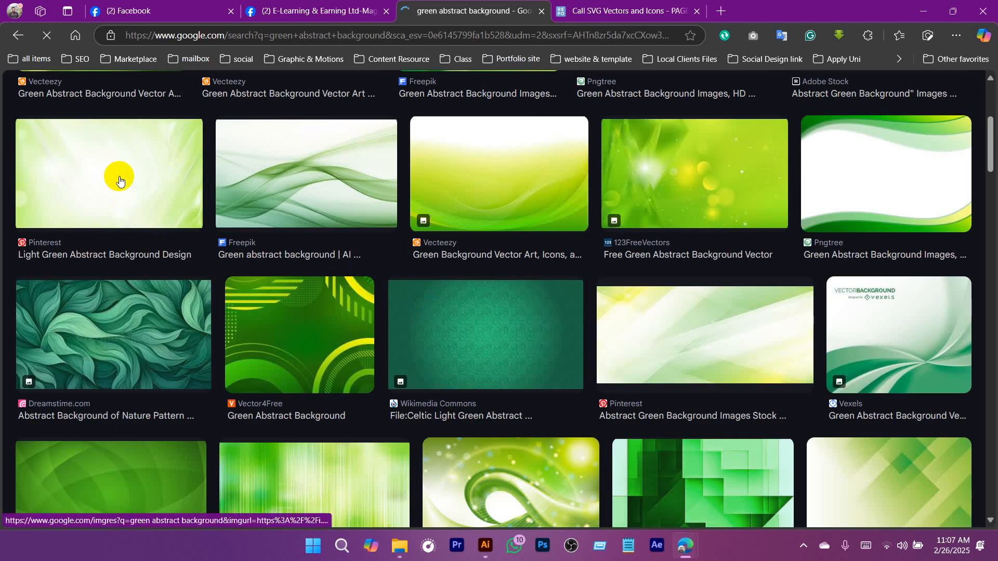
left_click(109, 173)
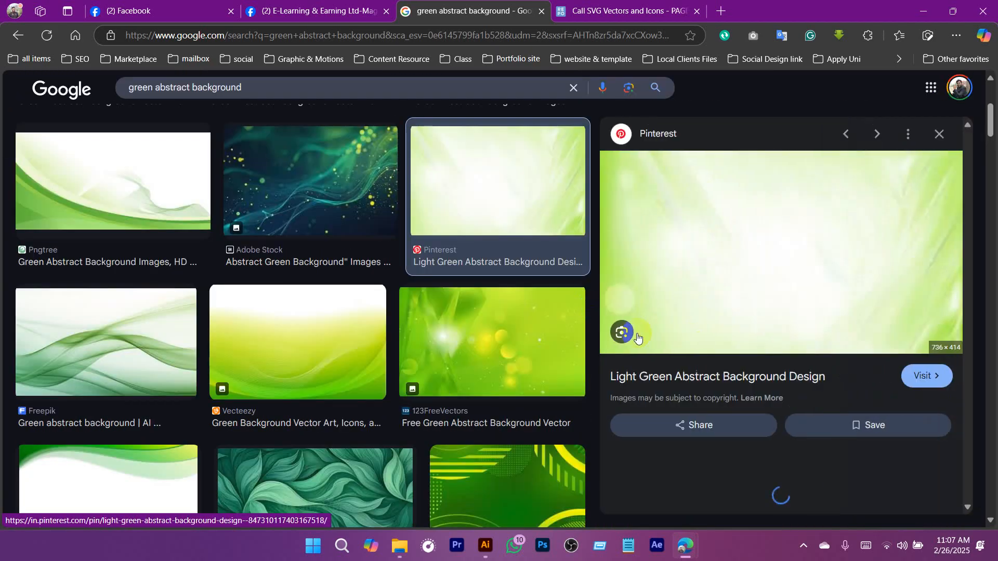
scroll(389, 390, "down", 5)
left_click(388, 391)
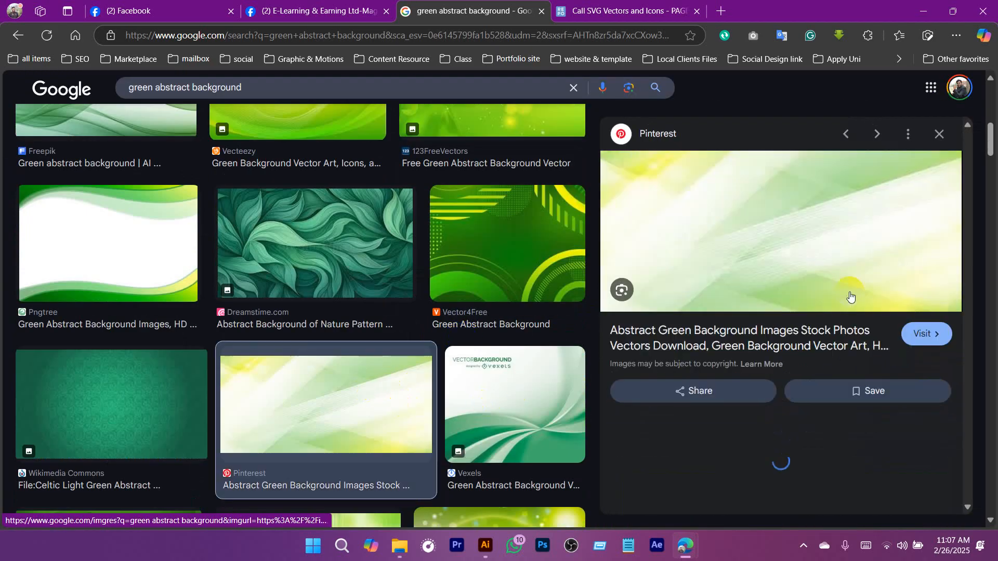
right_click(755, 187)
left_click(560, 294)
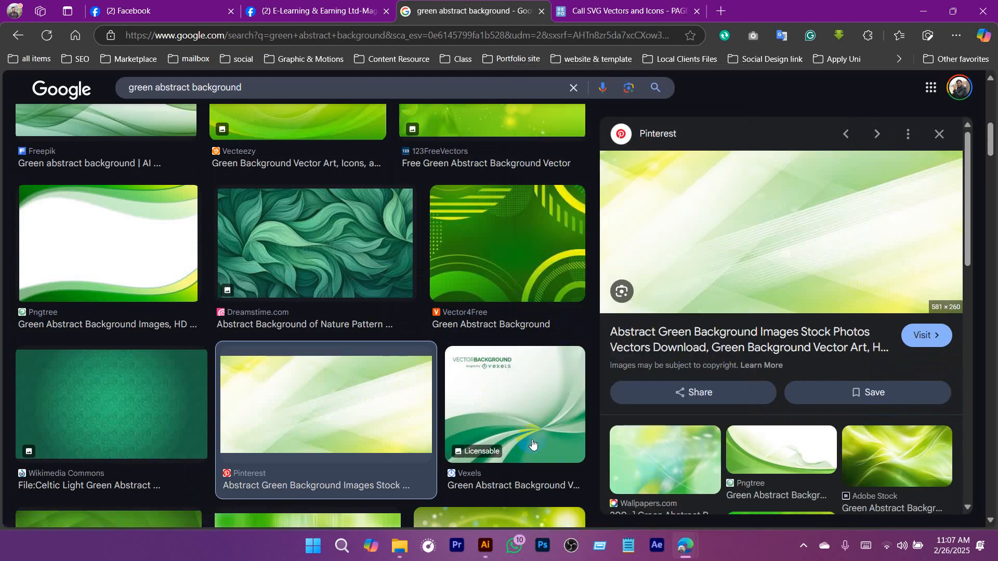
Switch back to Illustrator, paste the green abstract image into the visiting card document and send it behind the card artwork.
mouse_move(485, 546)
left_click(514, 475)
key("ctrl+v")
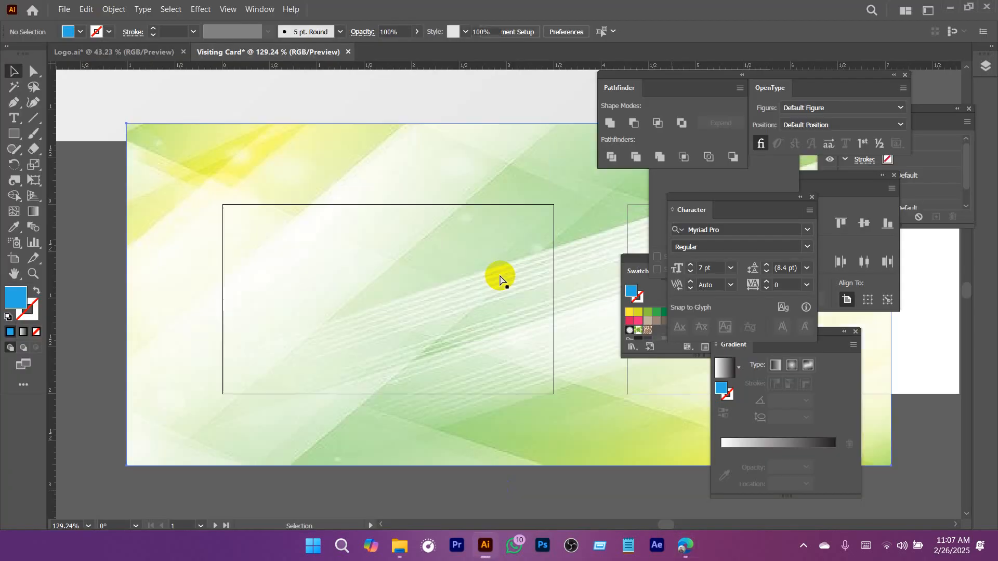
key("ctrl+shift+bracketleft")
right_click(485, 243)
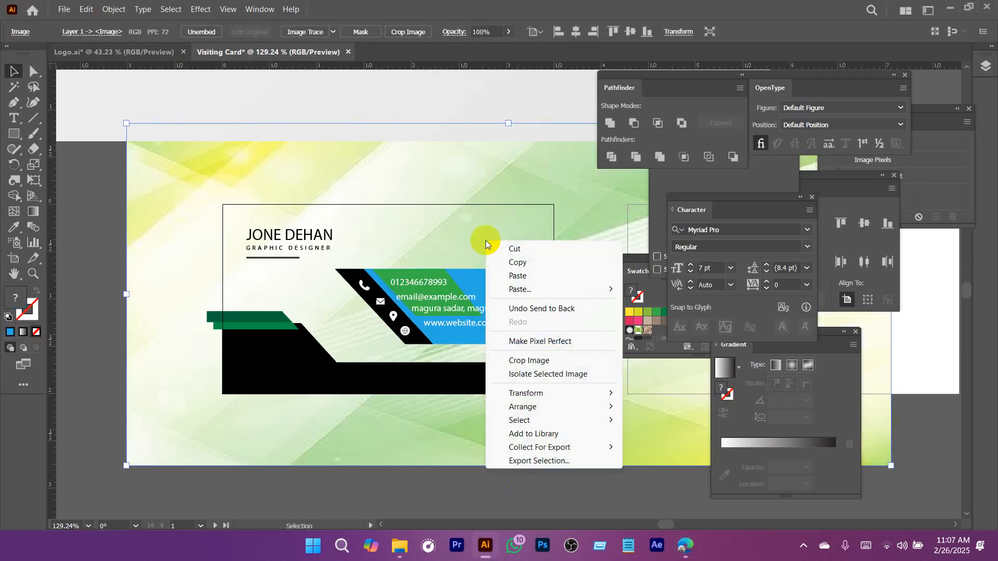
left_click(478, 257)
Use the Eyedropper to recolor the contact band with the medium green of the lower accent strip beside the black shape.
left_click(526, 278)
key("i")
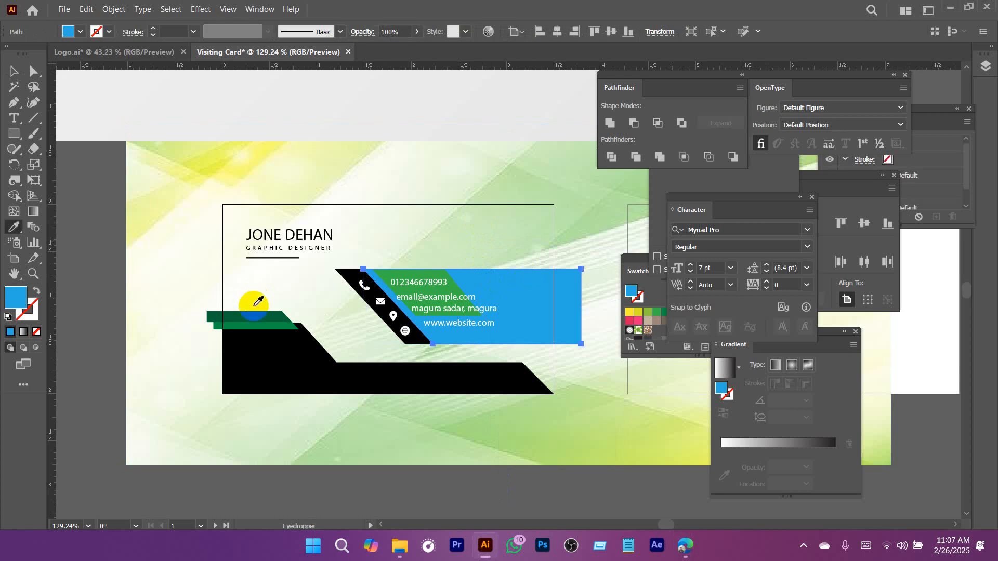
left_click(267, 315)
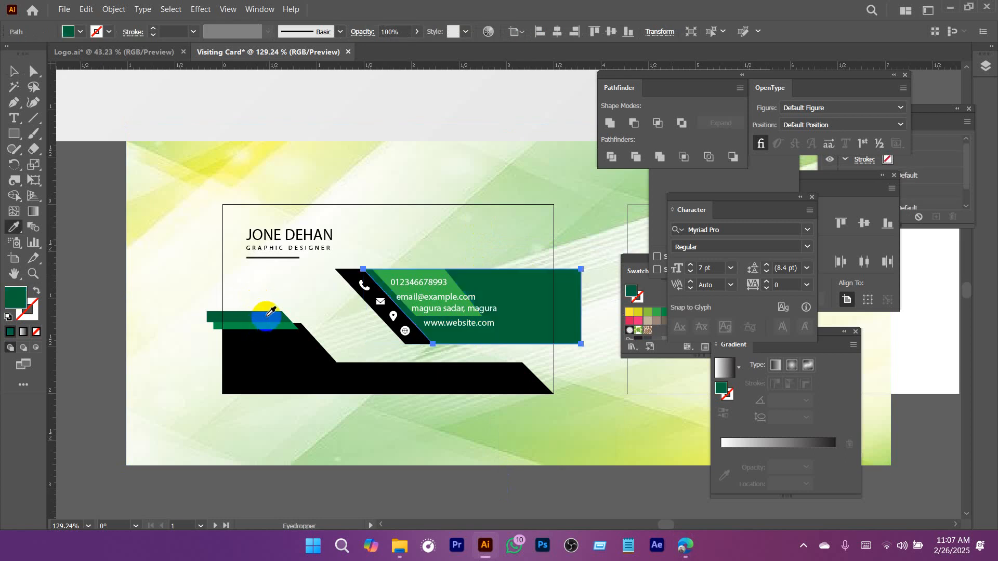
left_click(276, 327)
key("v")
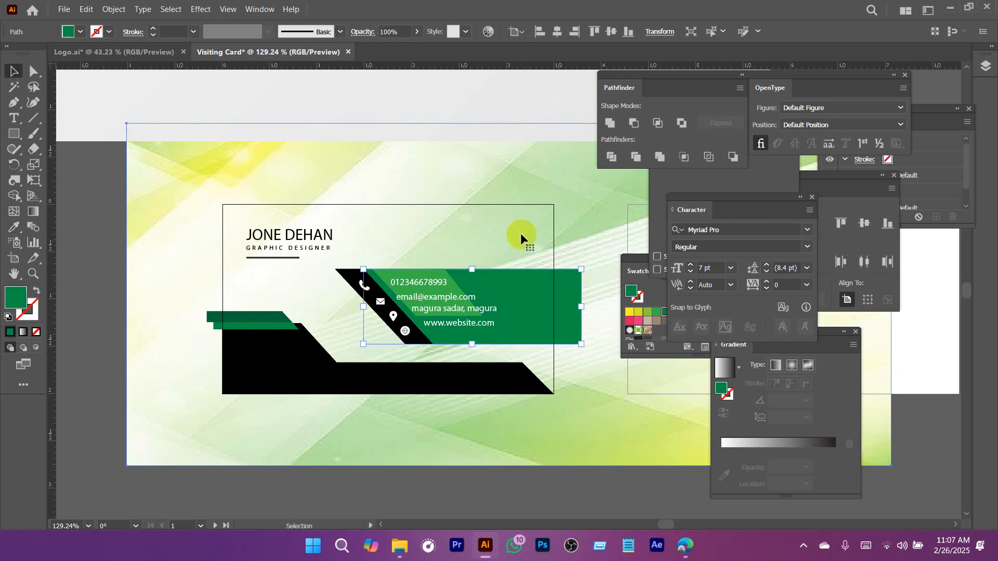
Scale down the green abstract image proportionally so it covers the front card and its surrounding margin.
left_click(522, 232)
scroll(523, 230, "down", 5)
left_click_drag(471, 252, 346, 276)
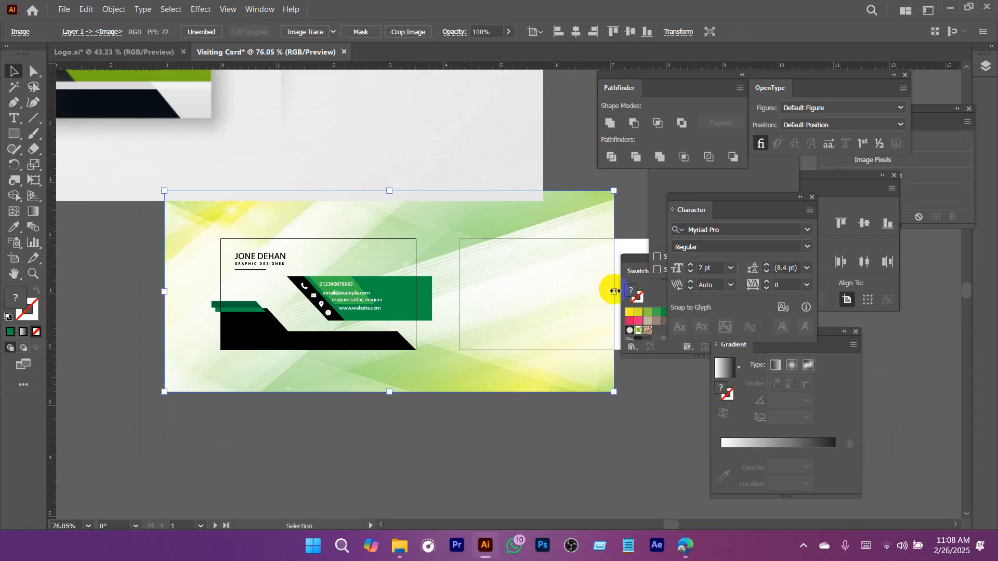
left_click_drag(615, 291, 469, 290)
scroll(375, 259, "up", 5)
left_click_drag(375, 258, 401, 242)
left_click_drag(461, 248, 413, 270)
left_click_drag(413, 277, 343, 263)
left_click(430, 381)
Shift the phone, email and address lines together slightly to the right within the green contact band.
left_click(222, 330)
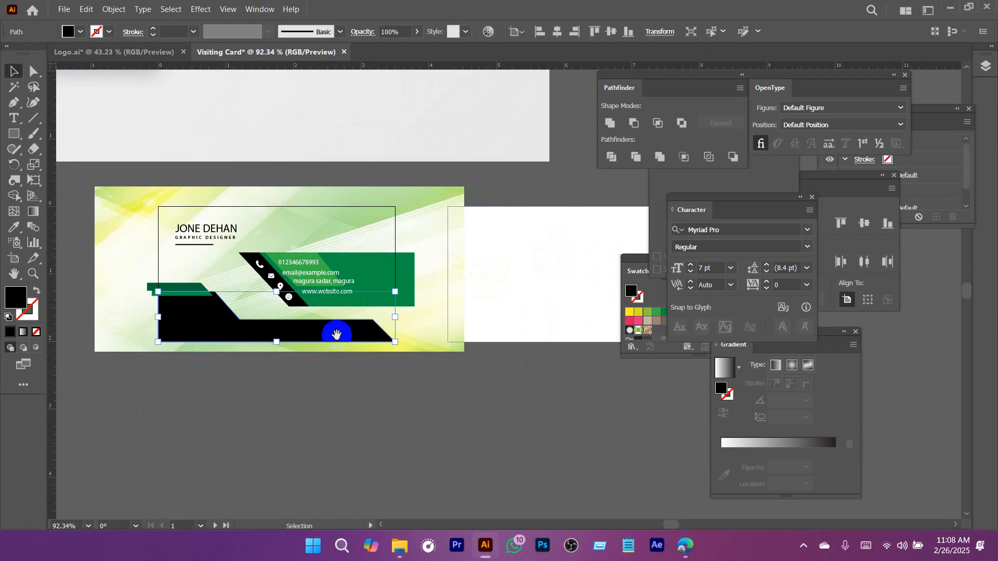
left_click_drag(252, 258, 281, 277)
left_click_drag(306, 360, 338, 394)
left_click(351, 438)
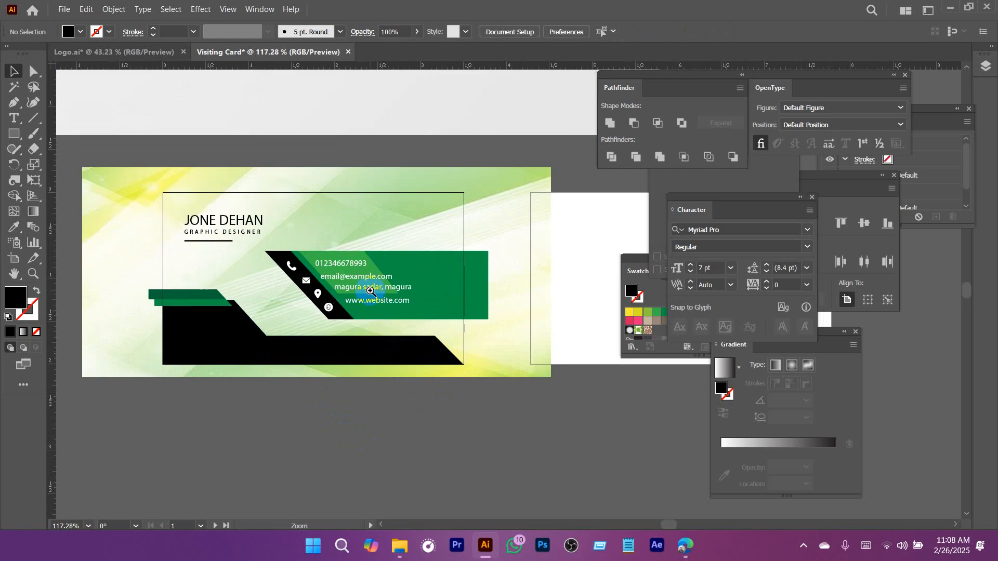
left_click_drag(370, 292, 428, 348)
left_click_drag(380, 313, 438, 354)
left_click(367, 299)
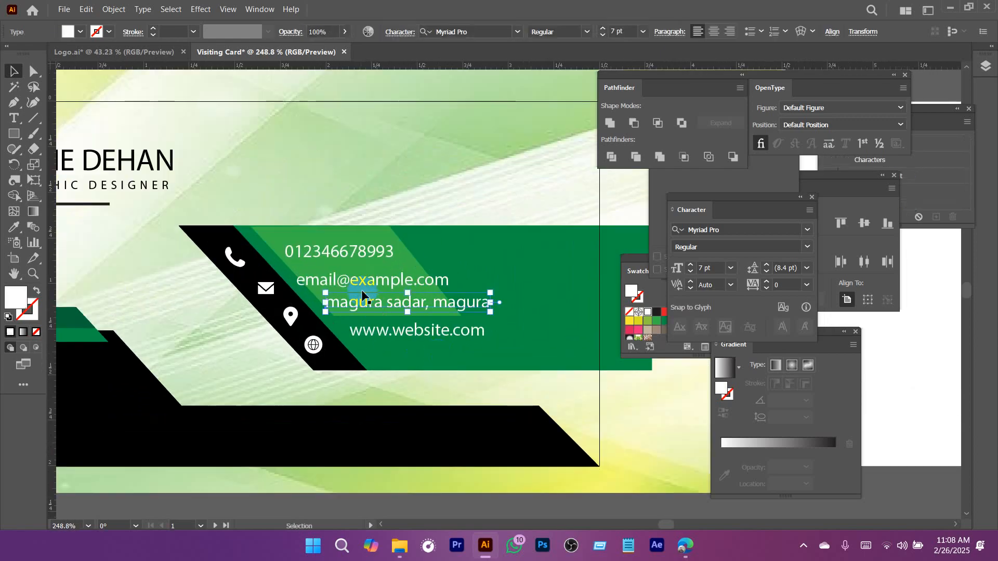
left_click(354, 279, "shift")
left_click(343, 248, "shift")
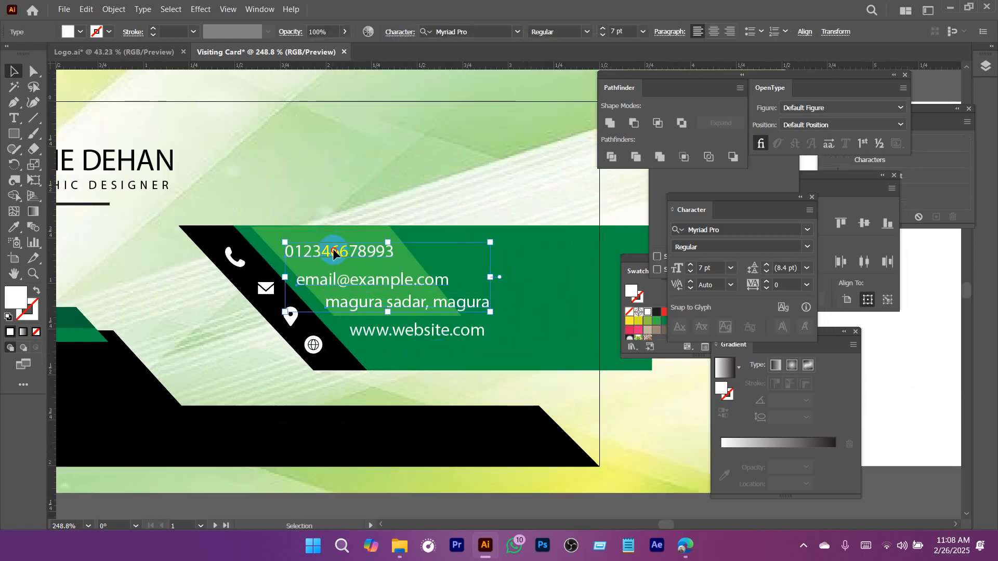
left_click_drag(332, 249, 340, 249)
Shift only the email line slightly further right to follow the slanted black edge, and deselect it.
left_click(403, 475)
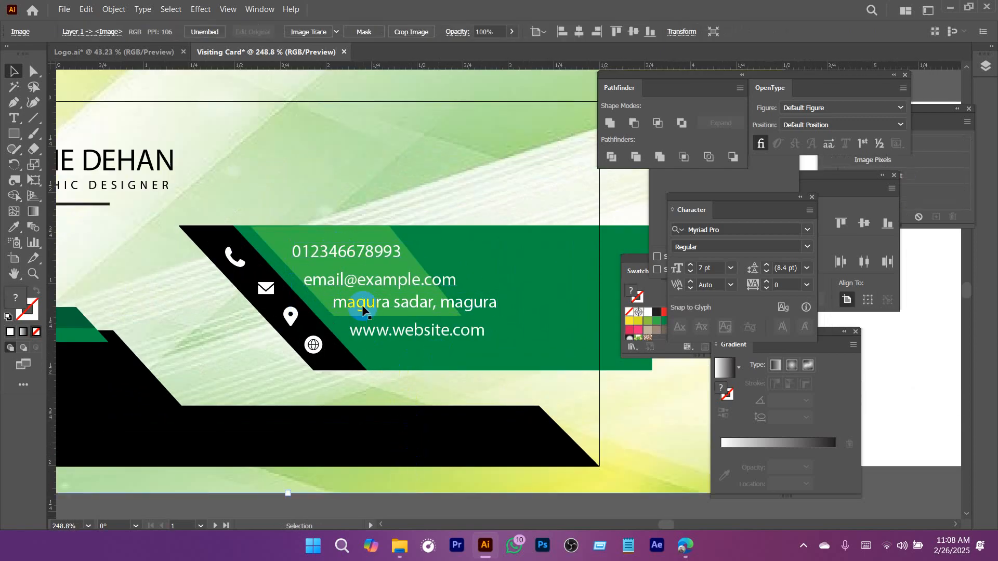
left_click(356, 281)
left_click_drag(341, 279, 348, 279)
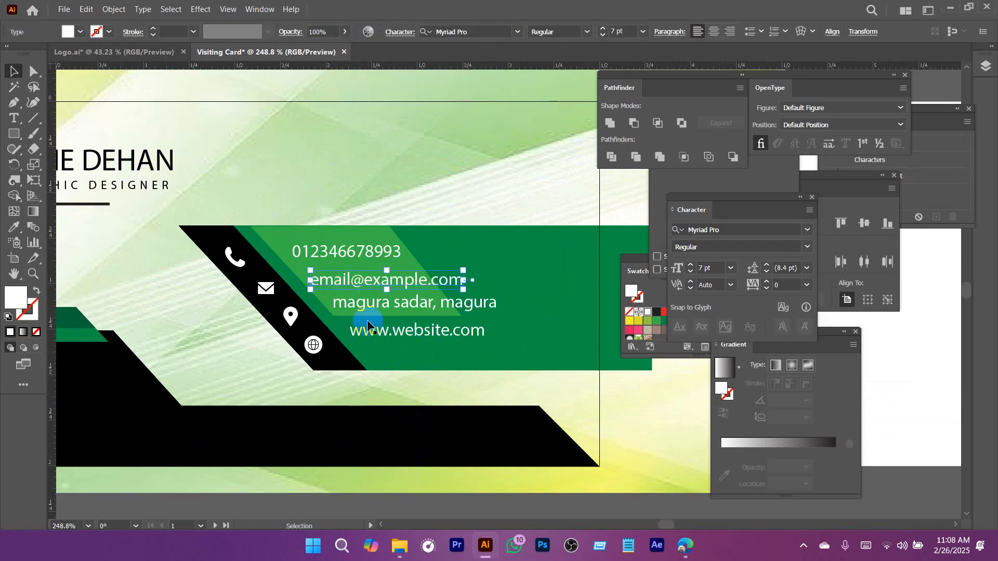
scroll(378, 335, "down", 6)
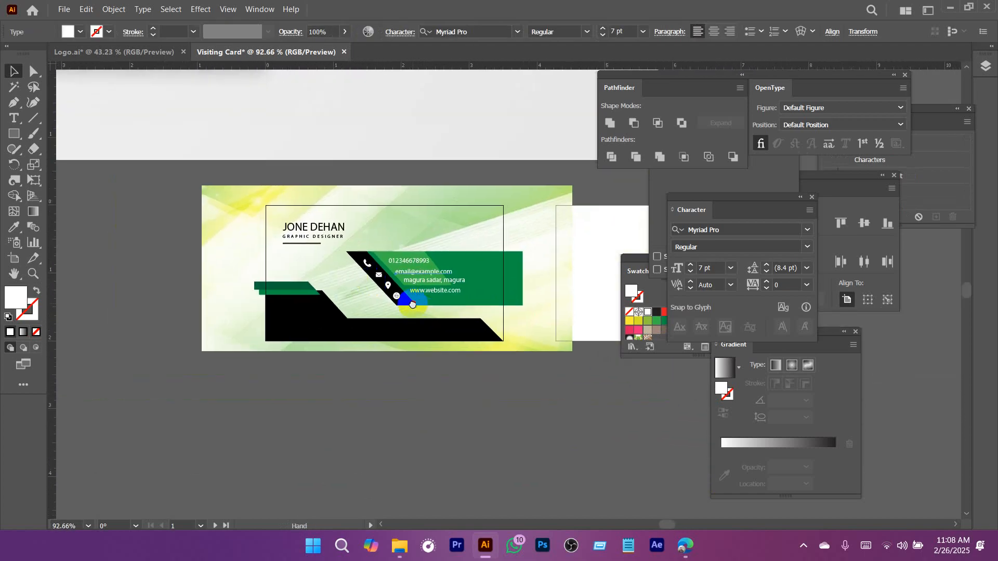
left_click_drag(412, 305, 387, 282)
key("ctrl+shift+a")
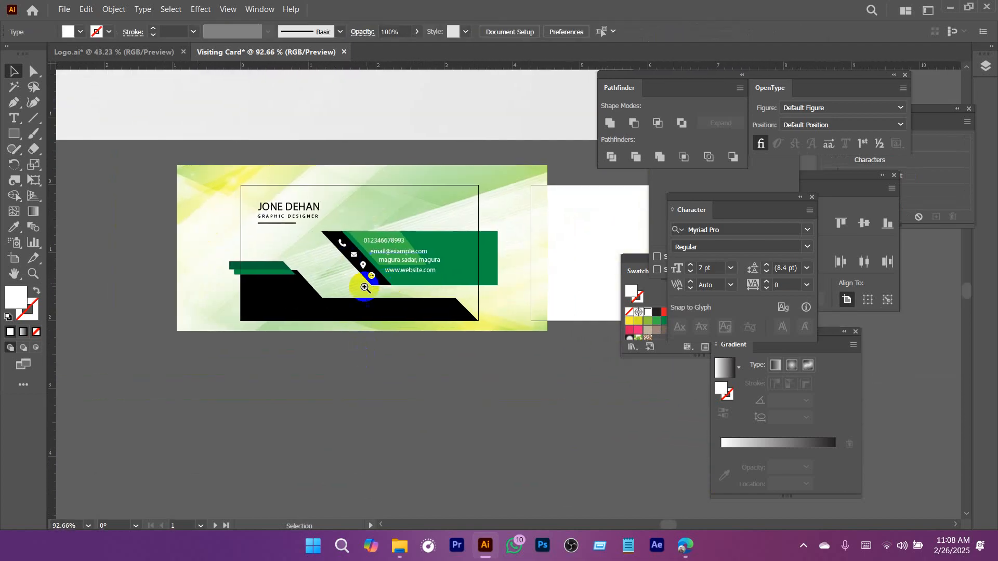
key("ctrl+1")
left_click_drag(424, 321, 230, 242)
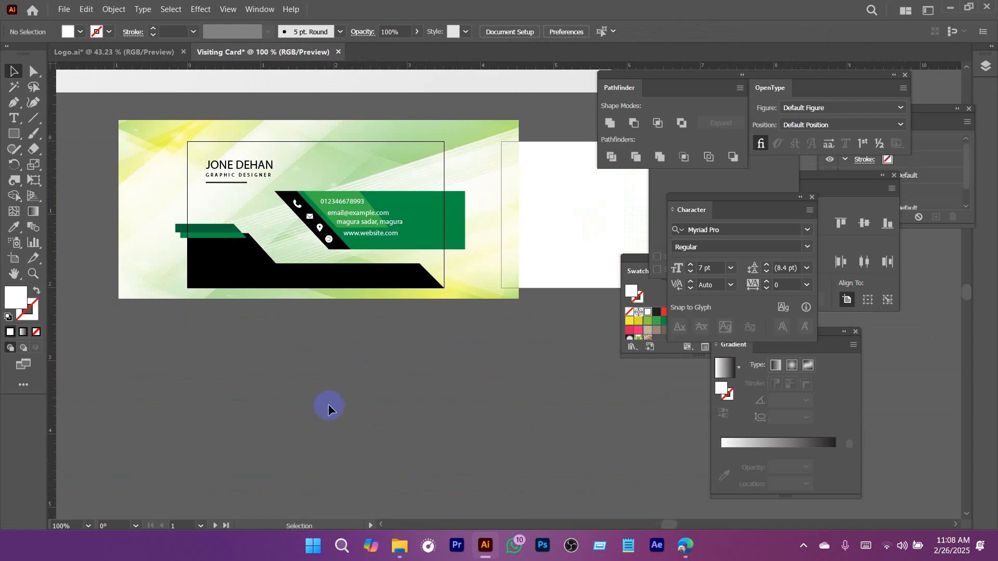
scroll(243, 289, "up", 2)
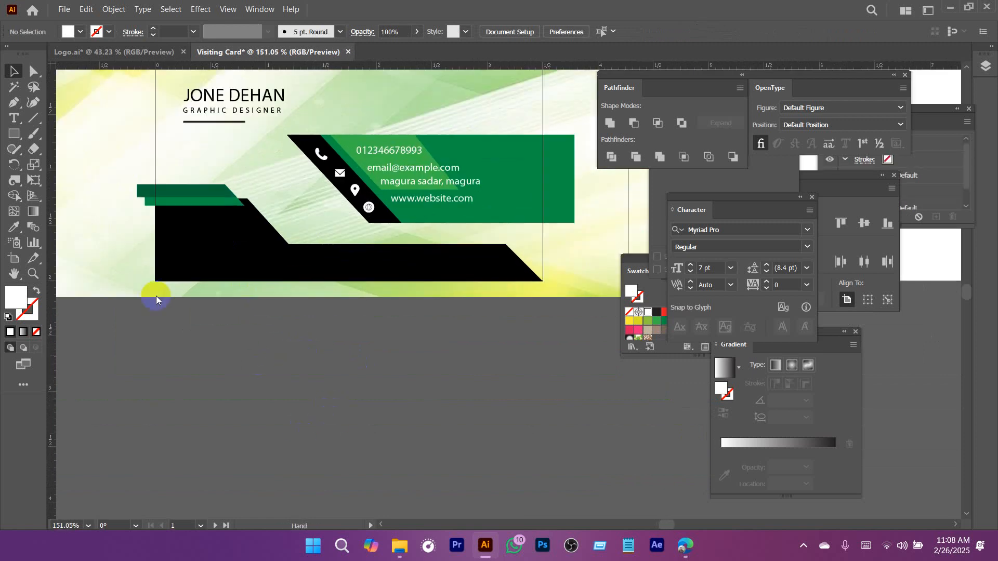
left_click(17, 136)
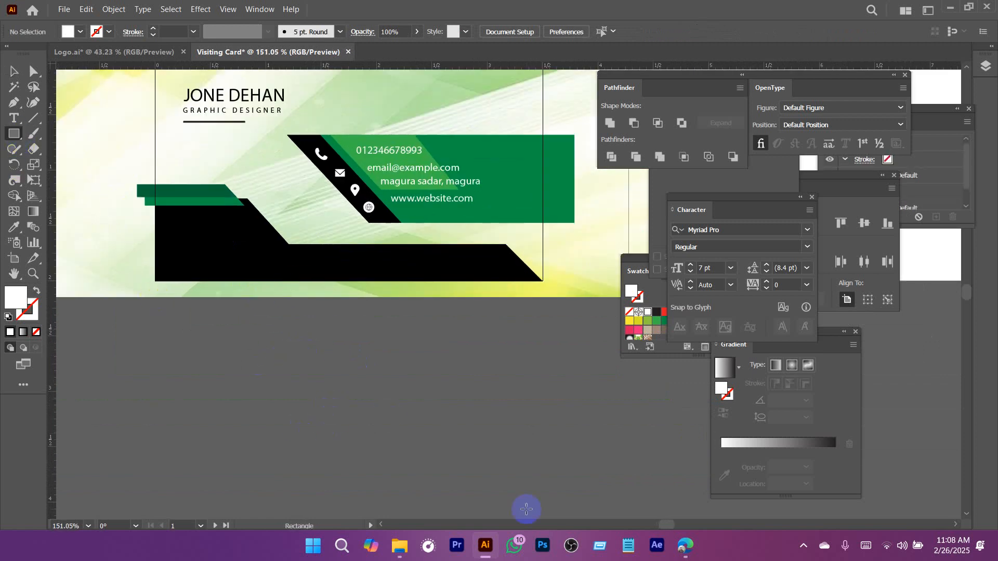
Switch to the browser, search for "qr code generator" in a new tab and open the sponsored QRFY result.
left_click(687, 546)
left_click(722, 14)
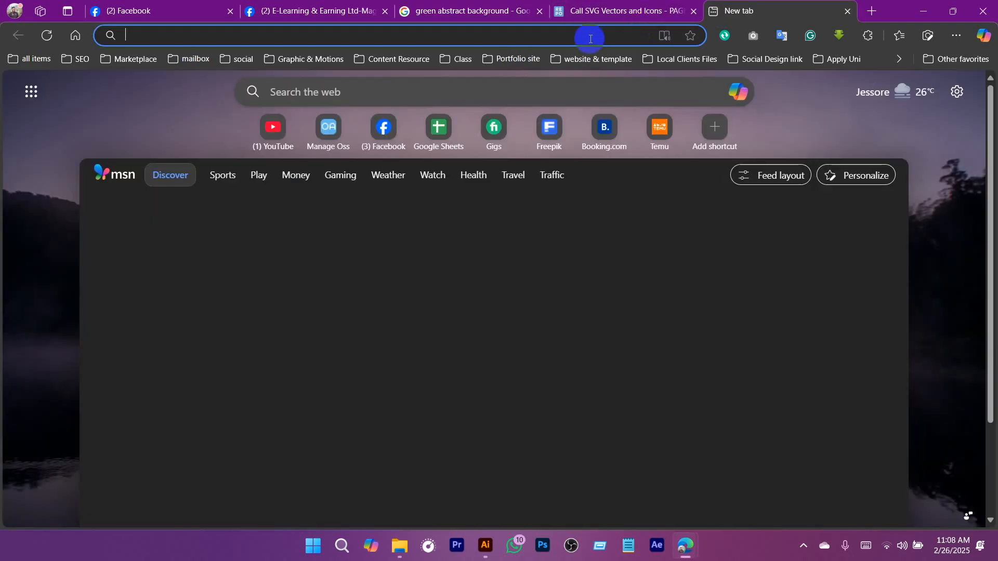
type("qr code")
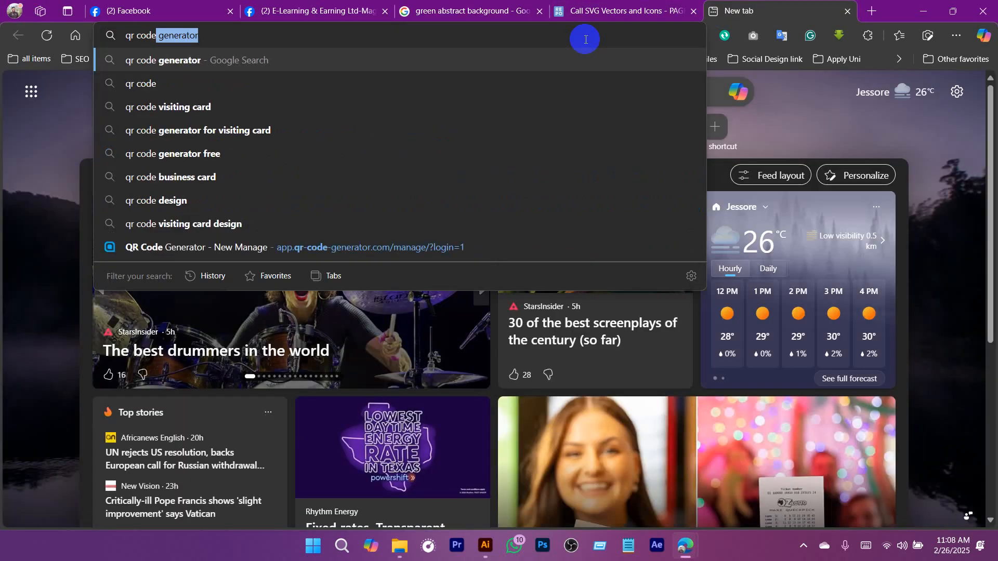
key("Return")
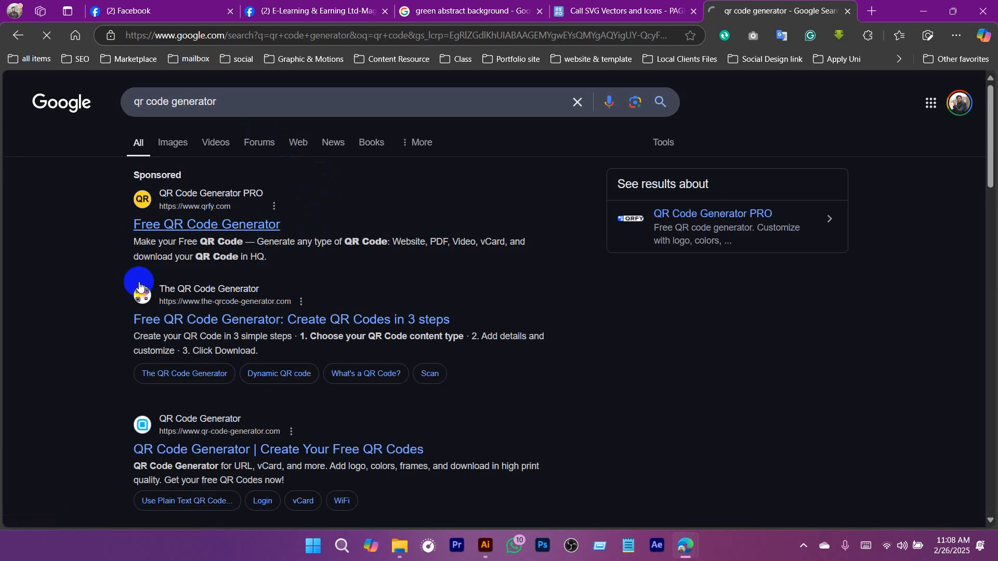
left_click(260, 265)
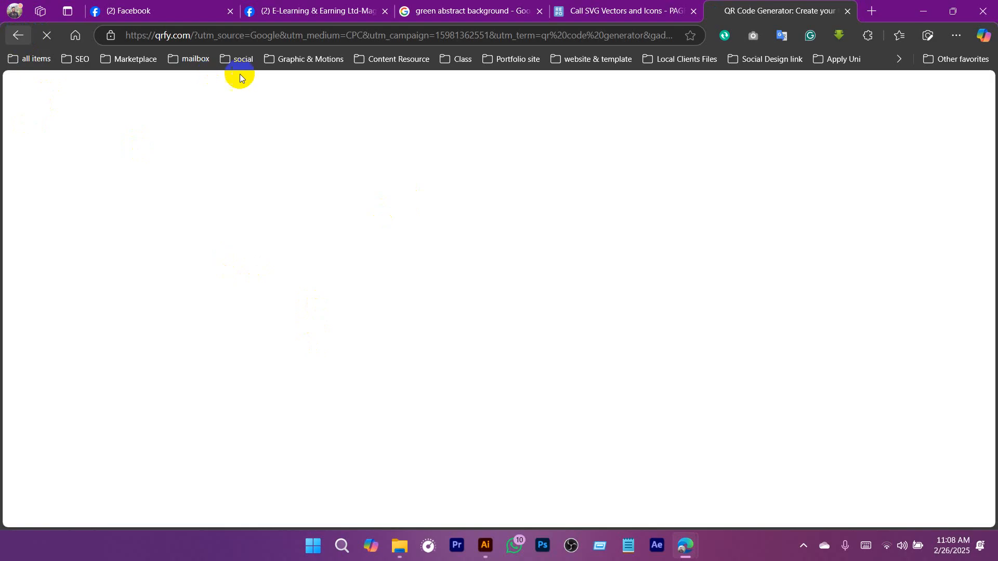
left_click(749, 23)
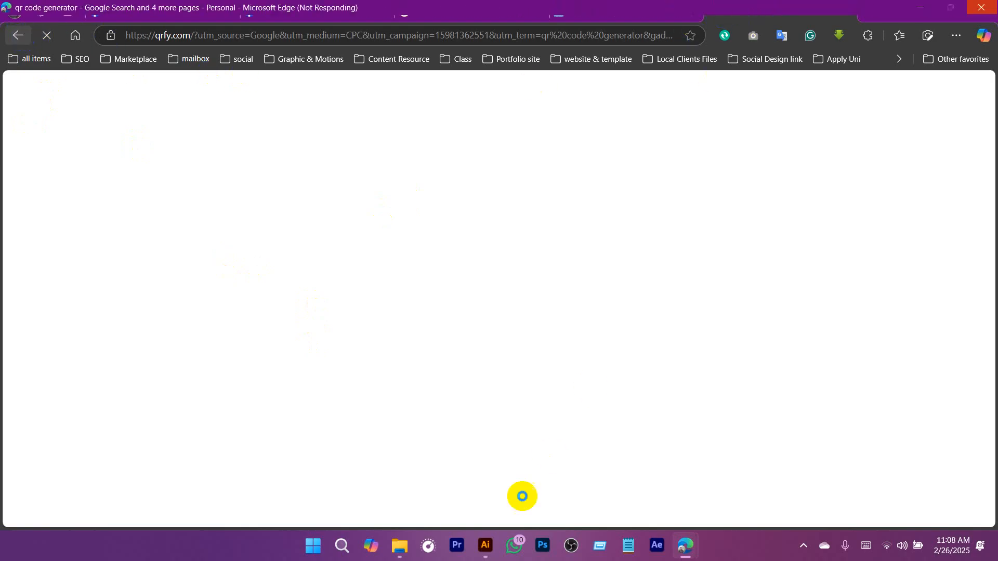
Switch back to Illustrator and save the document as Visiting Card.ai in Downloads with the Illustrator 2020 version.
left_click(486, 545)
key("ctrl+s")
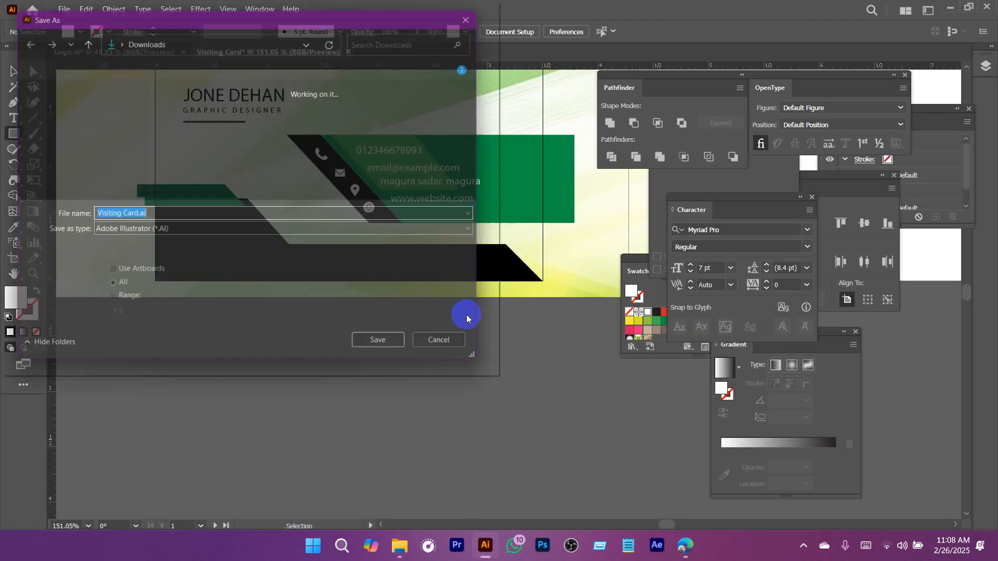
left_click(383, 350)
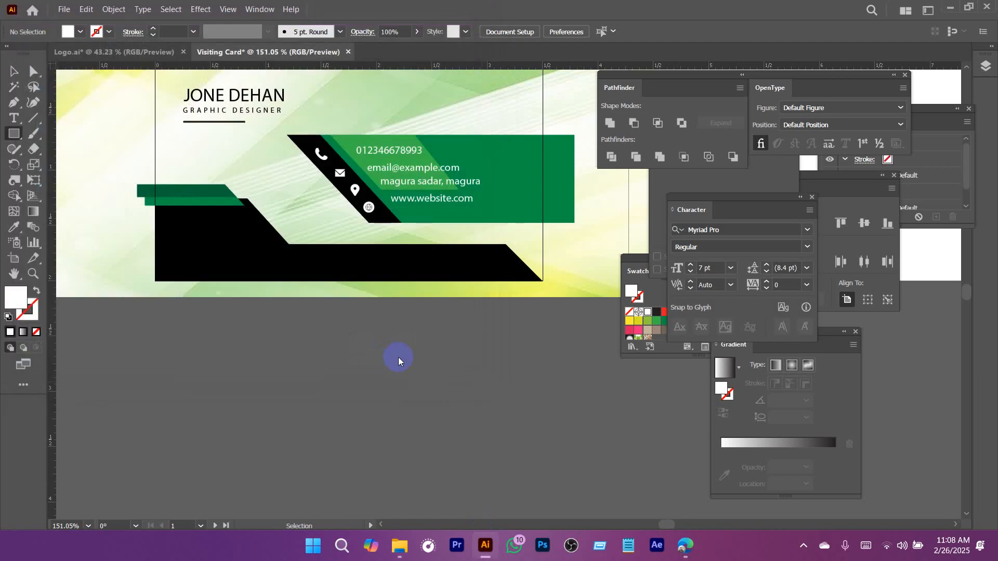
left_click(581, 450)
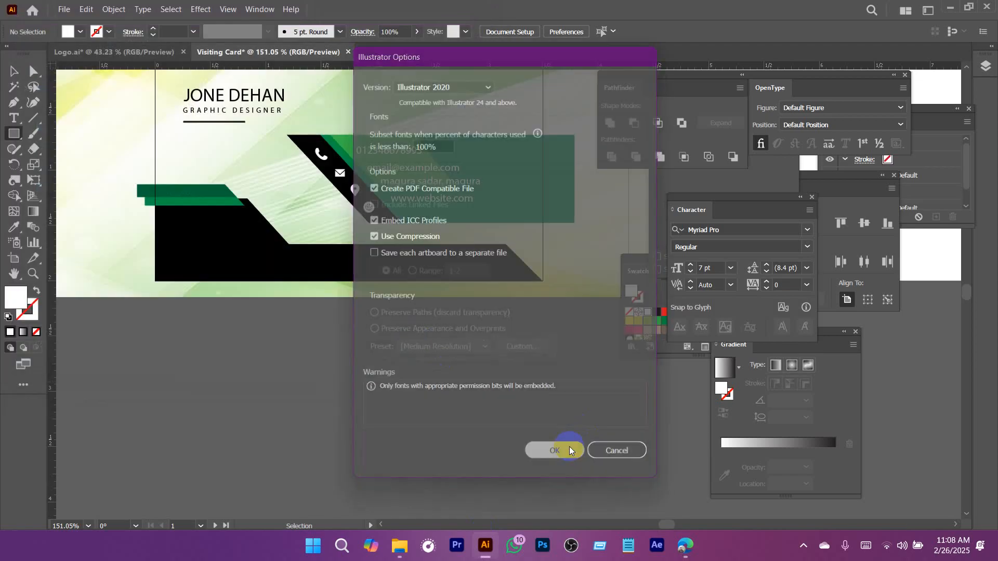
Return to the browser's QR code generator results and open the-qrcode-generator.com.
mouse_move(687, 558)
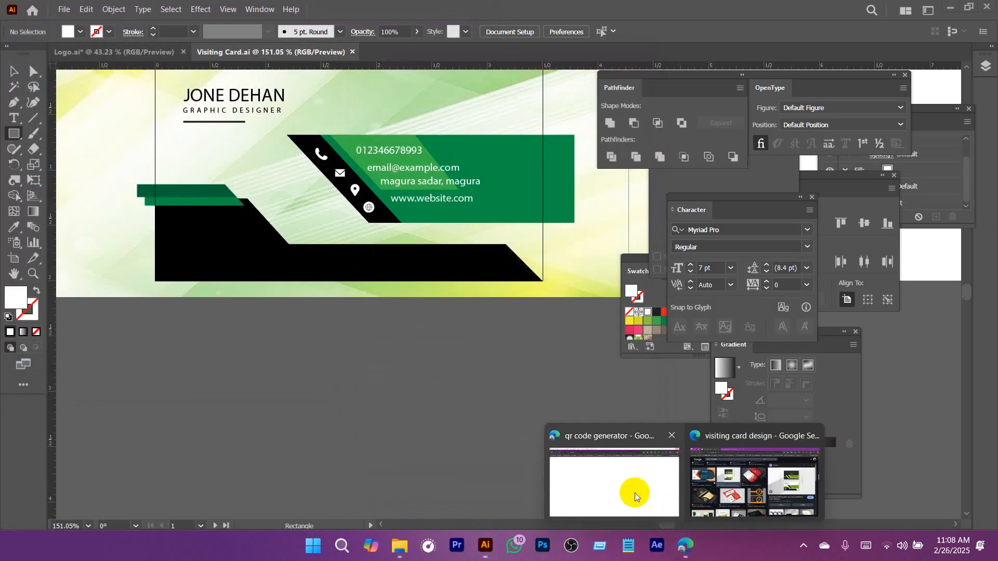
left_click(634, 491)
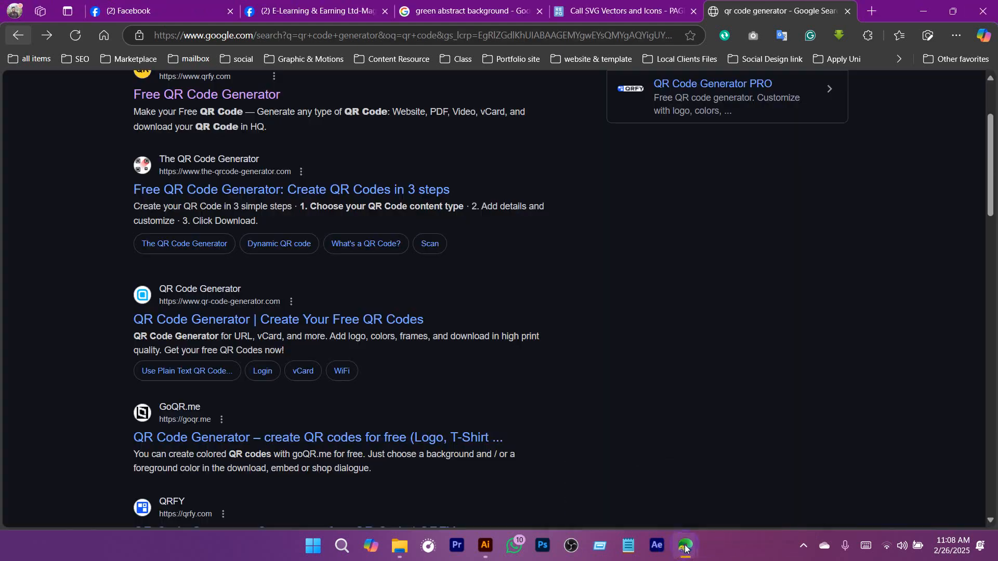
left_click(705, 495)
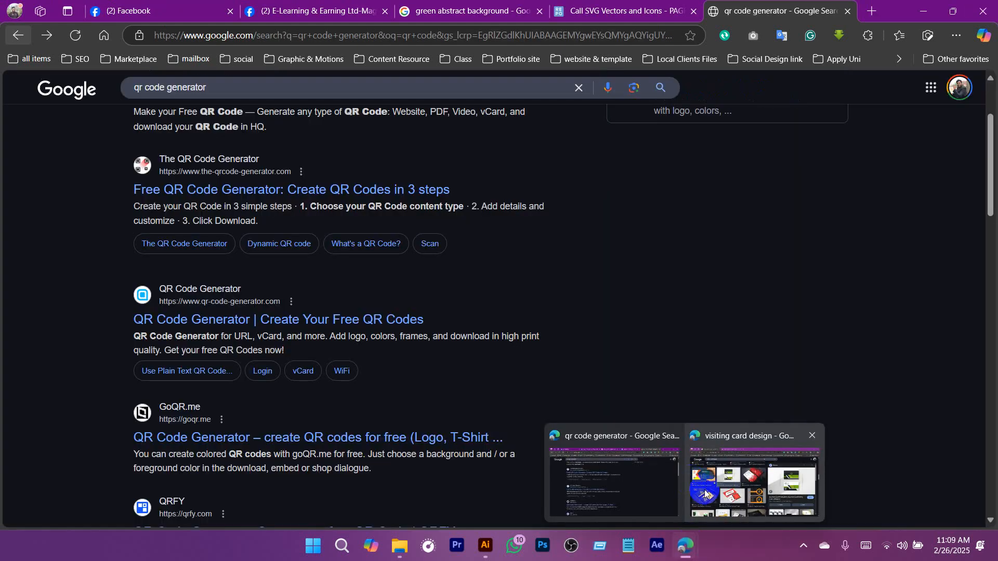
left_click(638, 489)
left_click(202, 190)
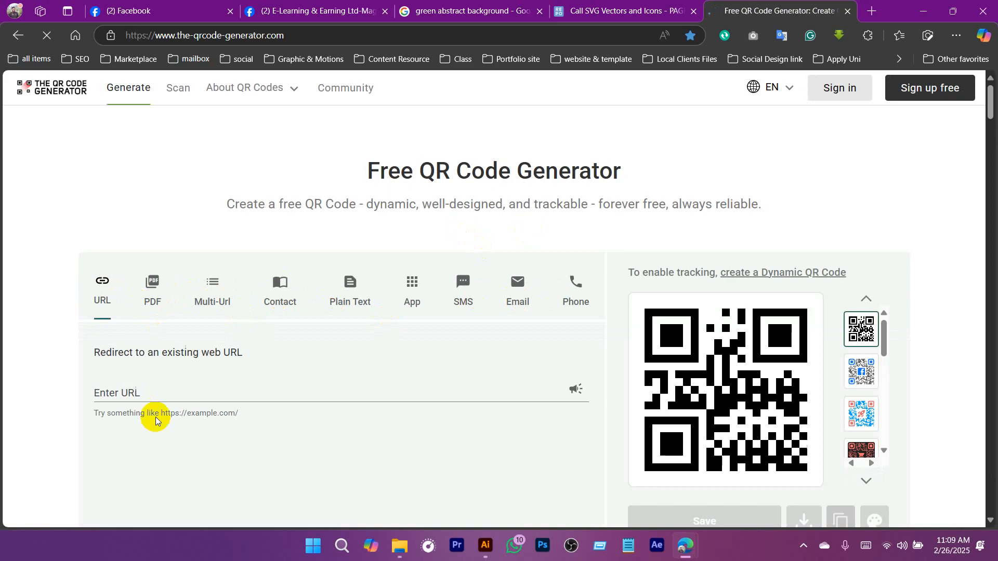
left_click(142, 390)
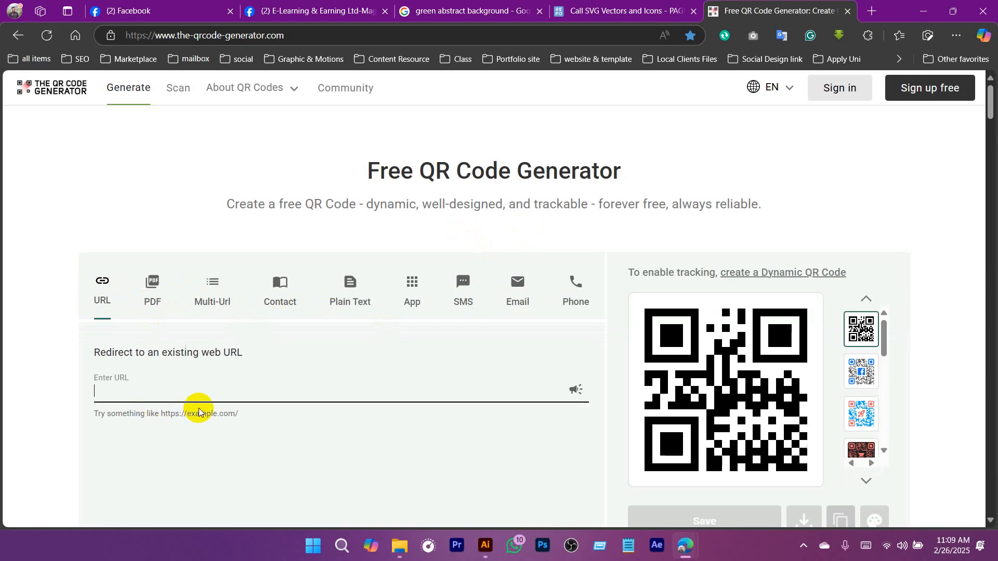
type("www")
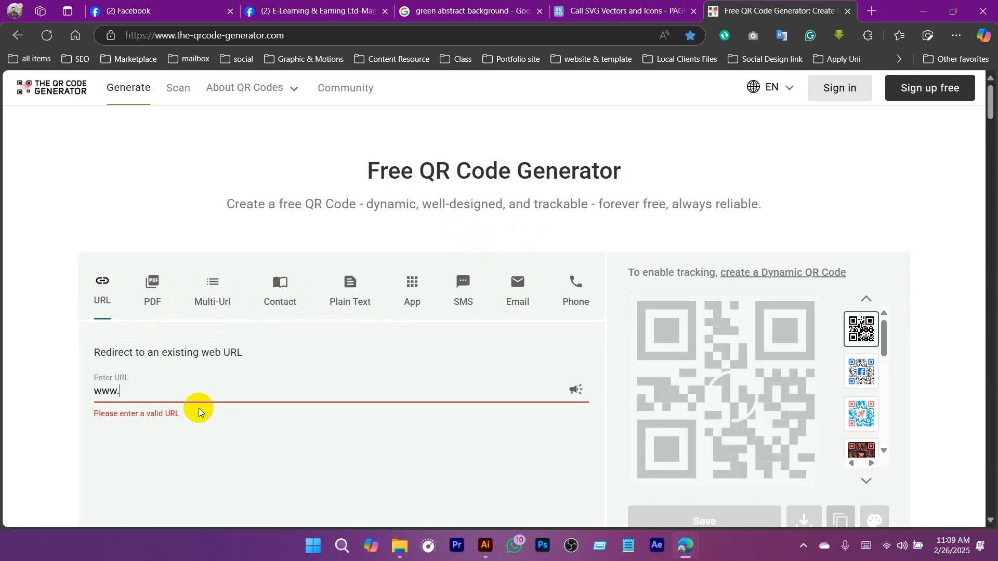
type(".gogolis.com")
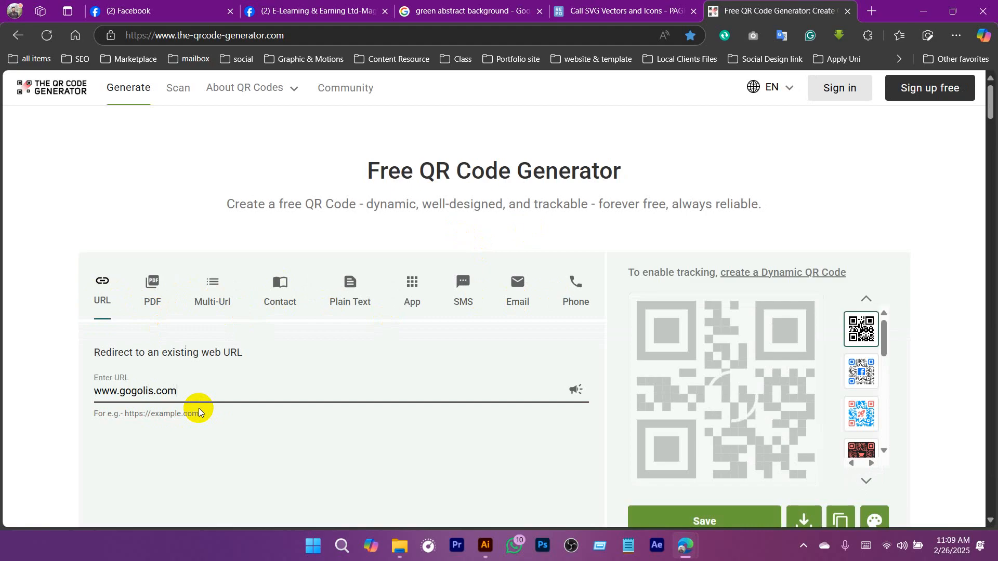
scroll(486, 277, "down", 3)
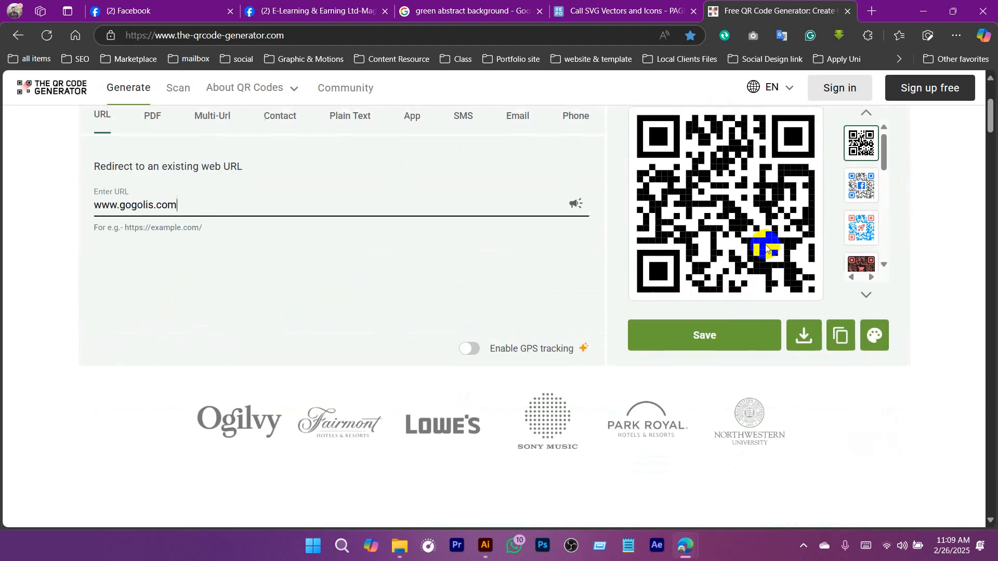
scroll(767, 250, "up", 1)
Try the Facebook logo template on the QR code and return to the plain black one.
left_click(861, 244)
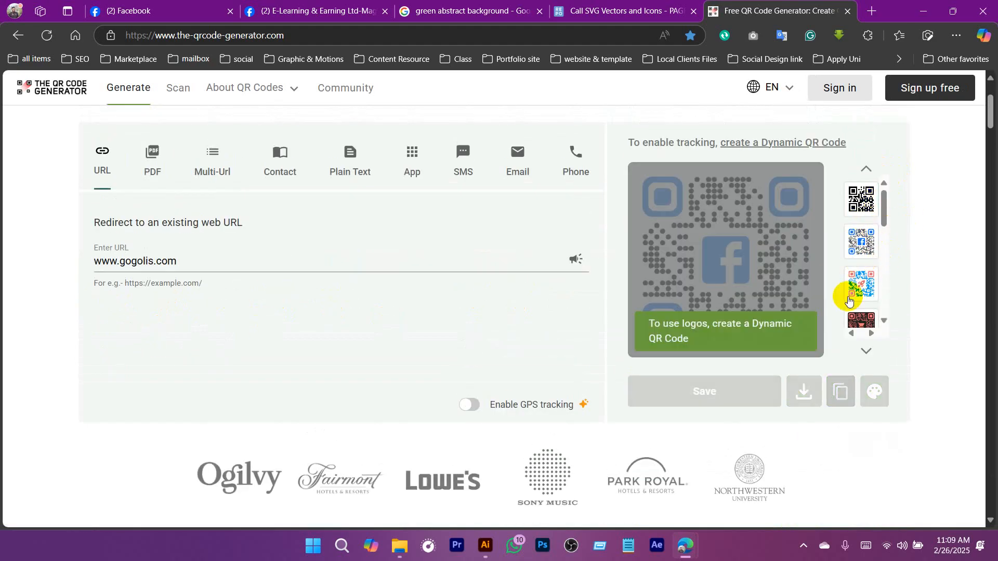
left_click(863, 196)
left_click_drag(884, 208, 887, 306)
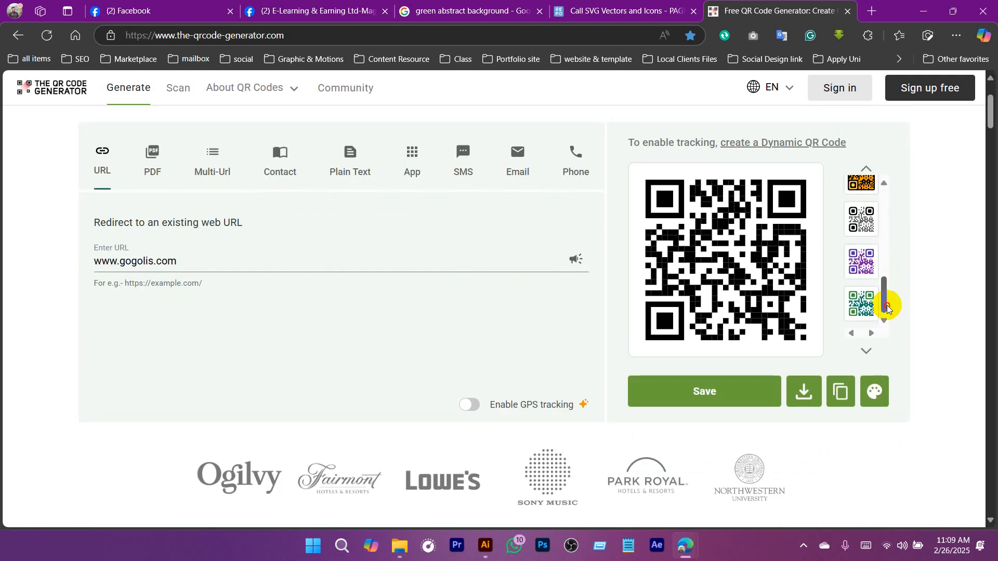
Review the QR code's style, color, logo and margin customization options, keeping the Classic black-on-white design.
left_click(875, 392)
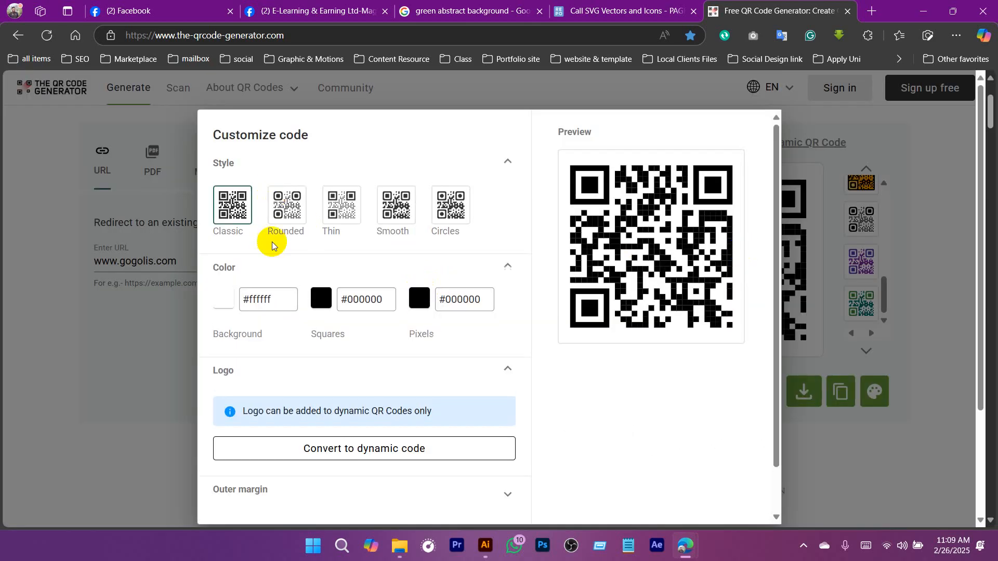
scroll(252, 323, "down", 1)
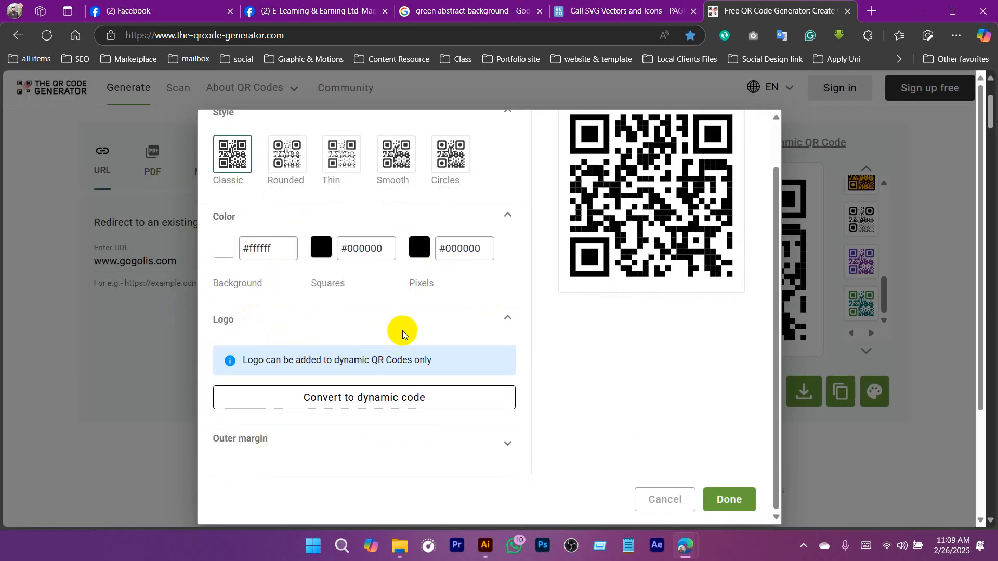
scroll(401, 329, "up", 1)
scroll(713, 447, "down", 1)
left_click(715, 500)
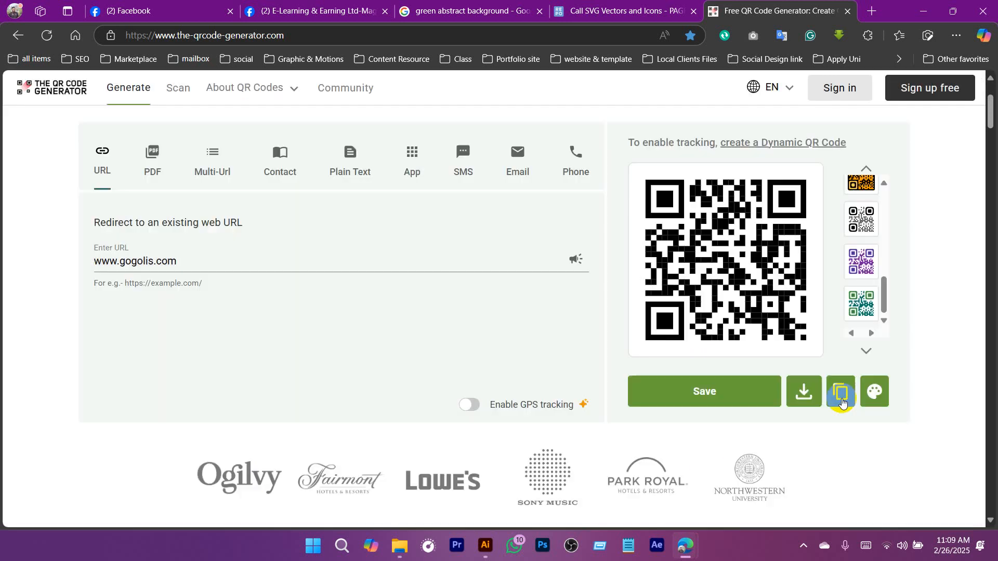
scroll(909, 384, "up", 3)
scroll(953, 318, "down", 1)
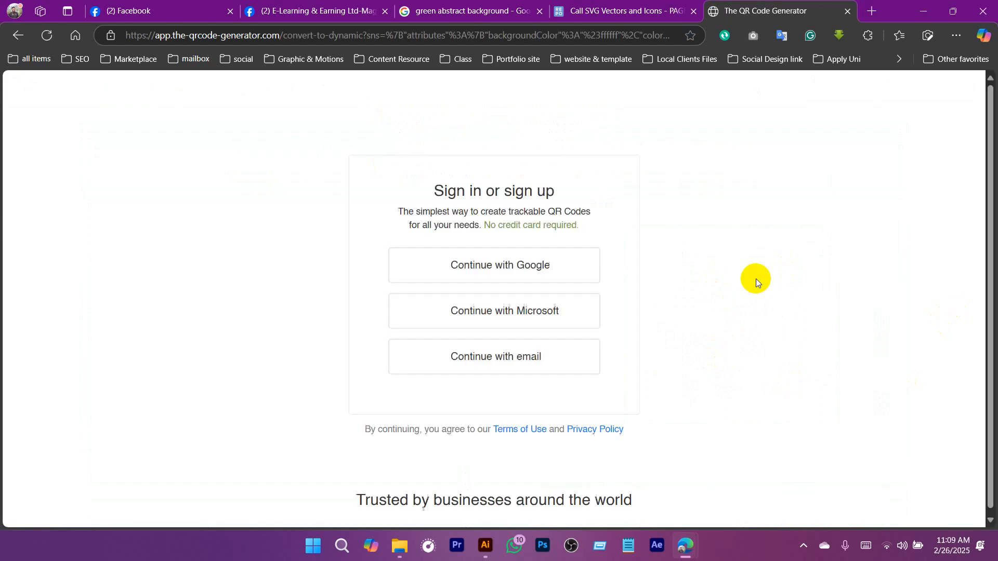
left_click(15, 35)
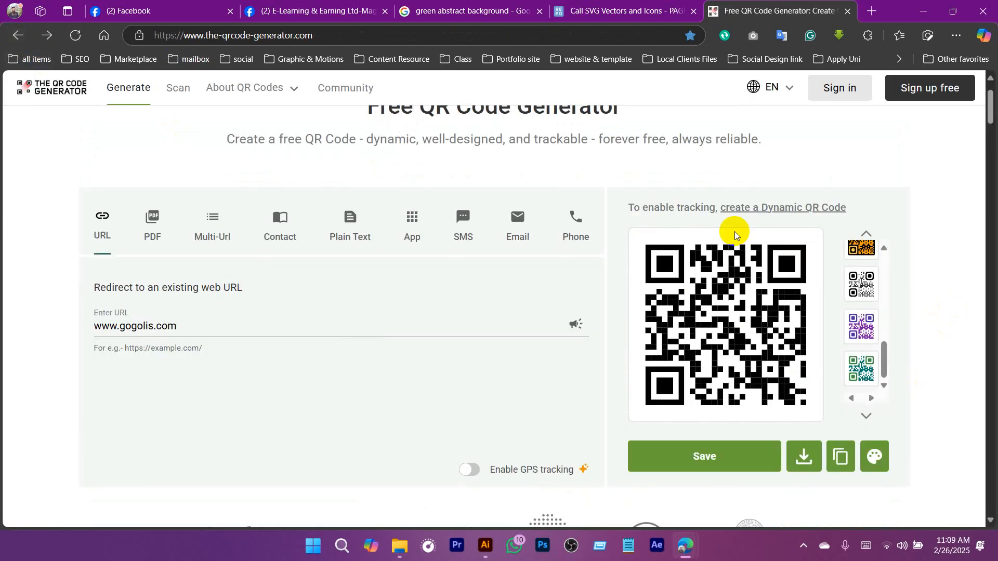
Take a screen capture of the black QR code with a narrow white margin and copy it to the clipboard.
key("Print")
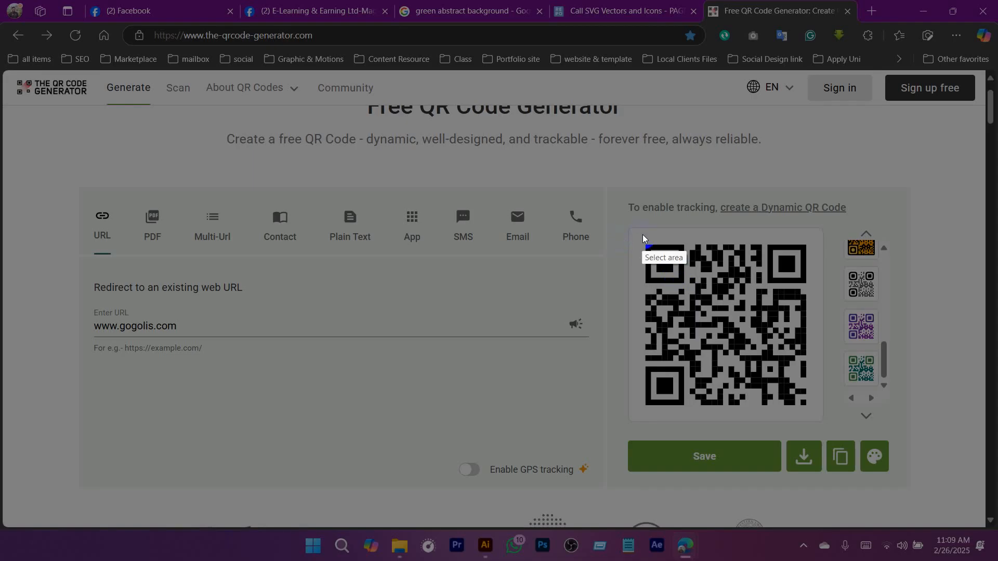
left_click_drag(644, 236, 815, 416)
left_click_drag(791, 374, 789, 375)
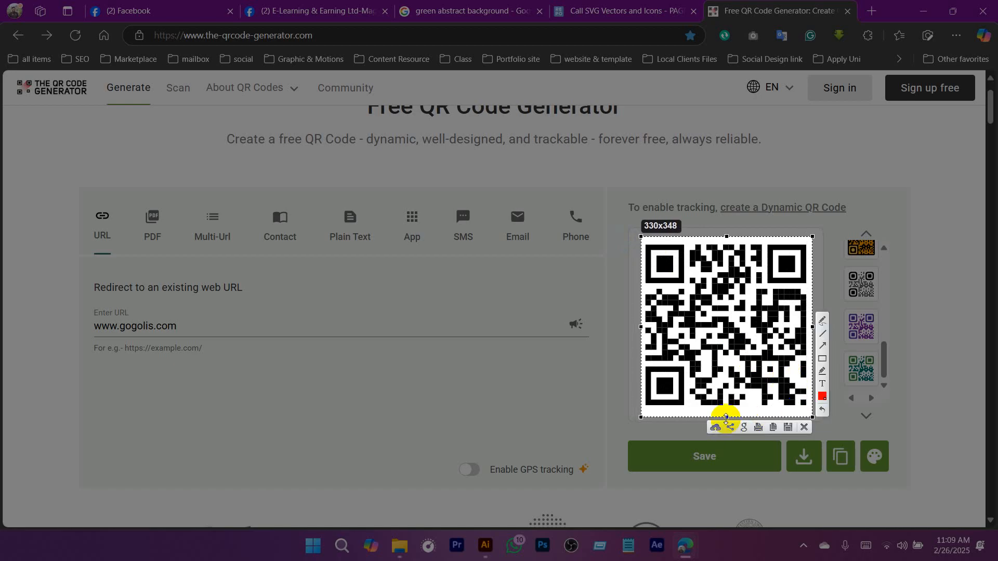
left_click_drag(726, 418, 726, 412)
left_click_drag(639, 325, 635, 325)
left_click_drag(810, 325, 815, 325)
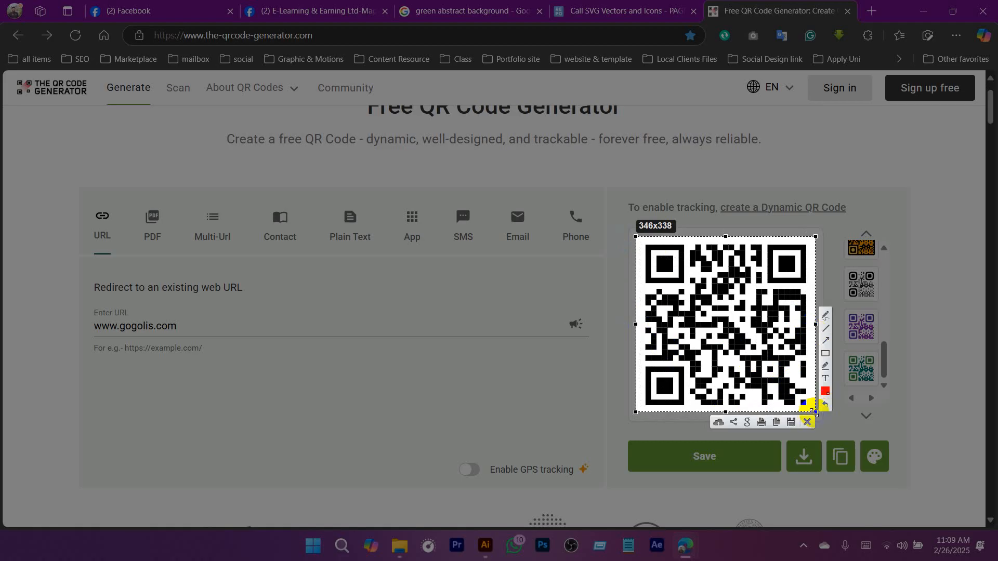
left_click_drag(814, 412, 816, 415)
left_click(773, 429)
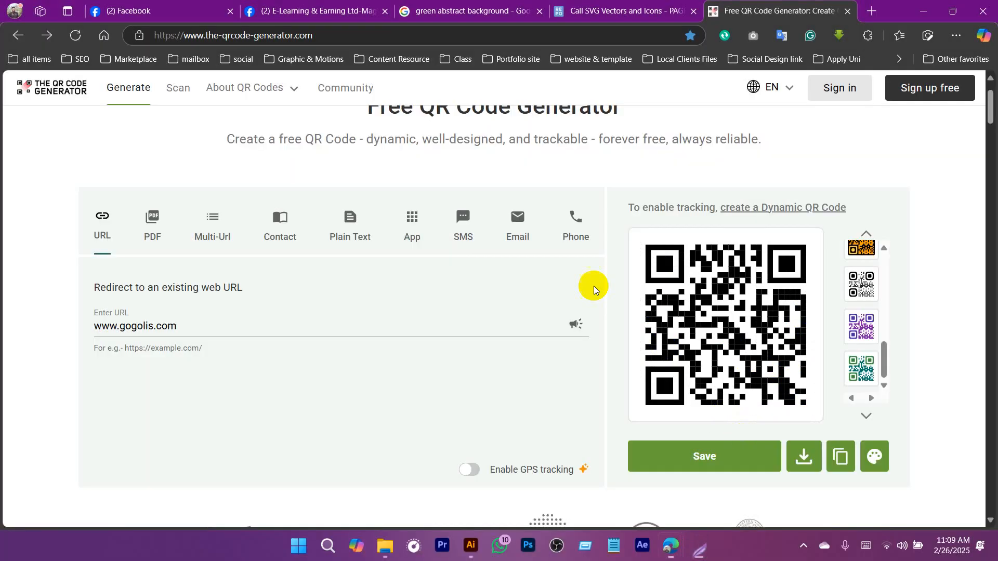
Switch to Illustrator, paste the QR code into the visiting card file and scale it down onto the black shape.
left_click(485, 546)
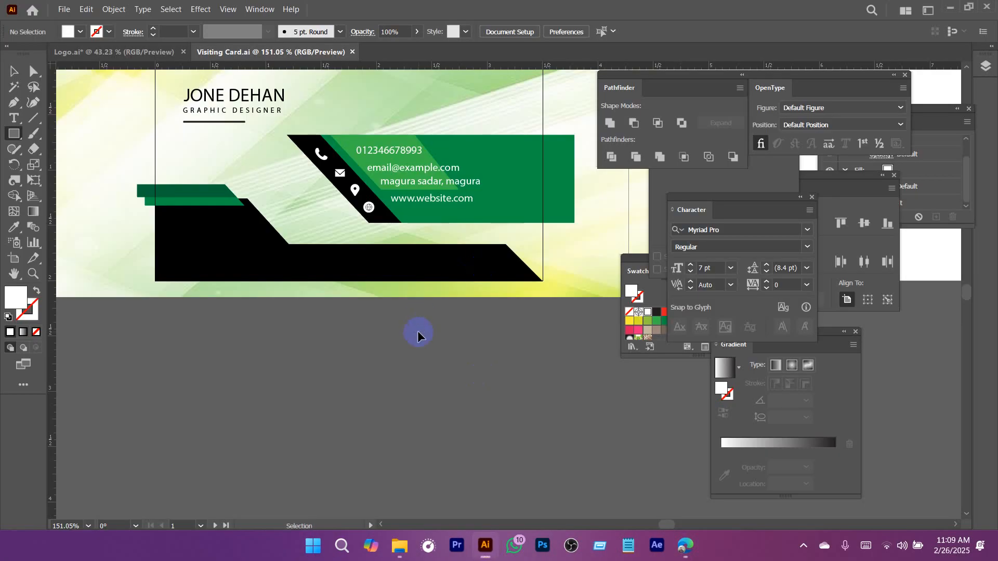
key("ctrl+v")
scroll(470, 280, "down", 4)
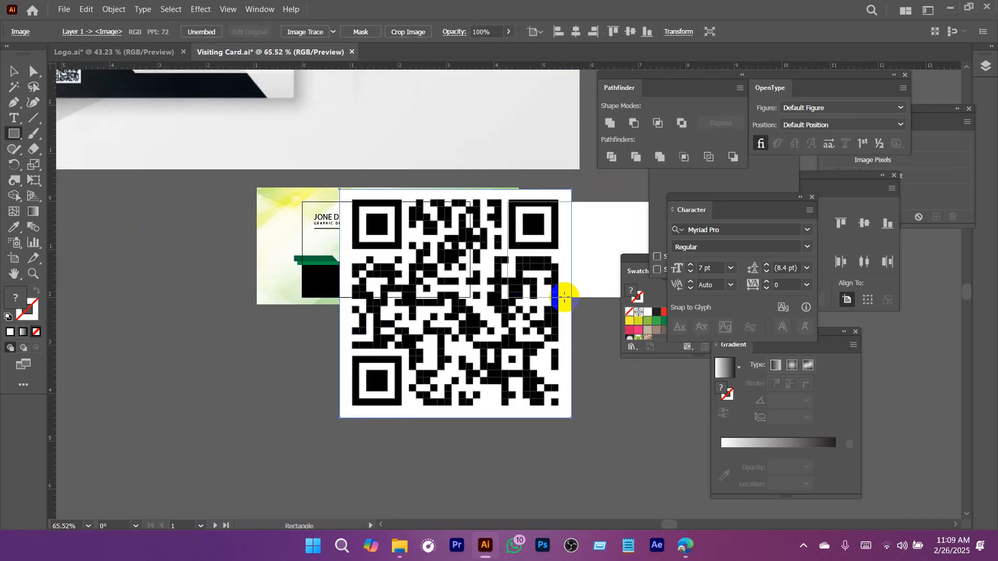
key("v")
left_click_drag(573, 303, 244, 217)
scroll(376, 304, "up", 5)
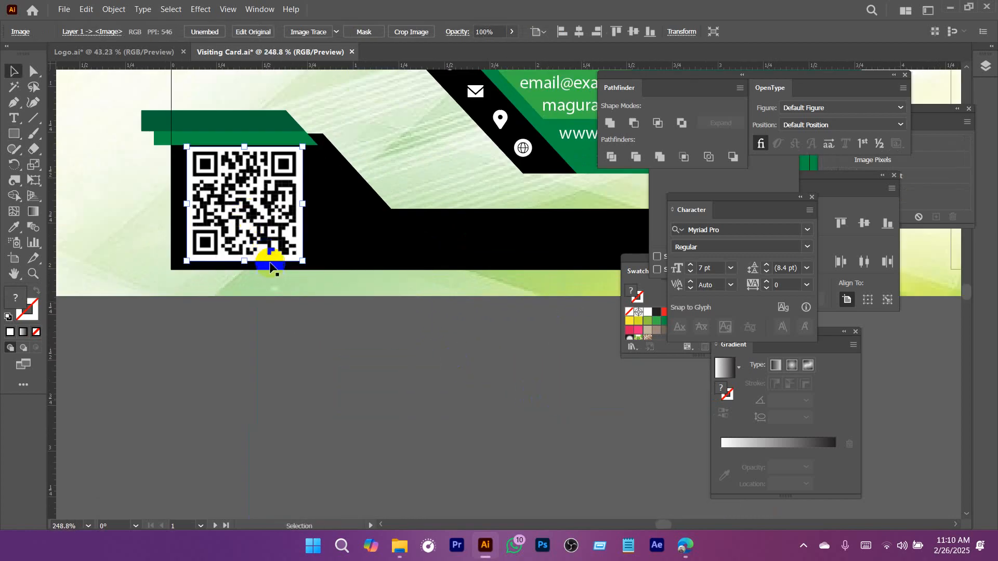
Shrink the QR code further, place it on the black shape in line with the name text's left edge, and hide the guides.
left_click_drag(302, 261, 264, 238)
left_click_drag(225, 184, 268, 185)
left_click_drag(267, 185, 339, 248)
key("Up")
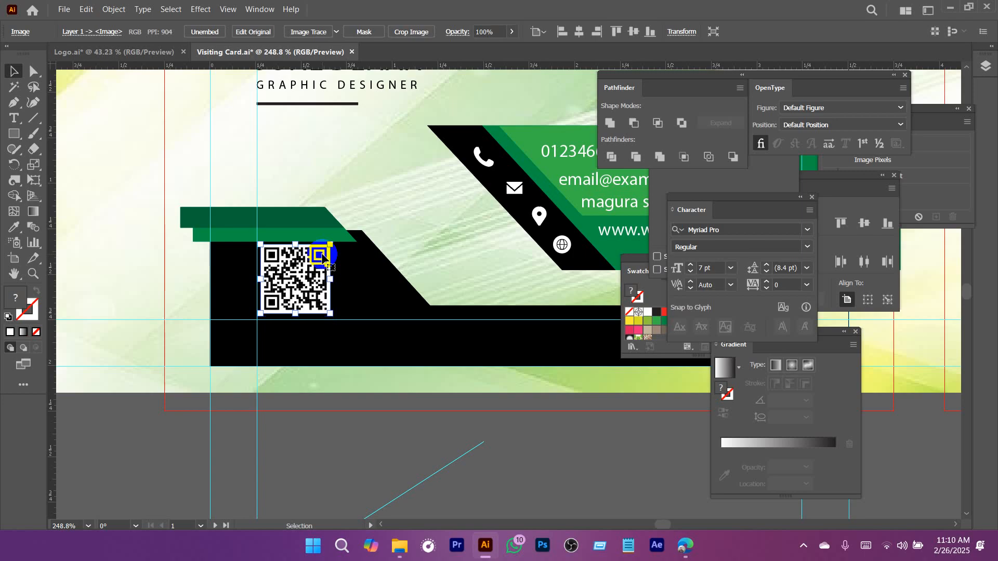
key("Down")
left_click(378, 367)
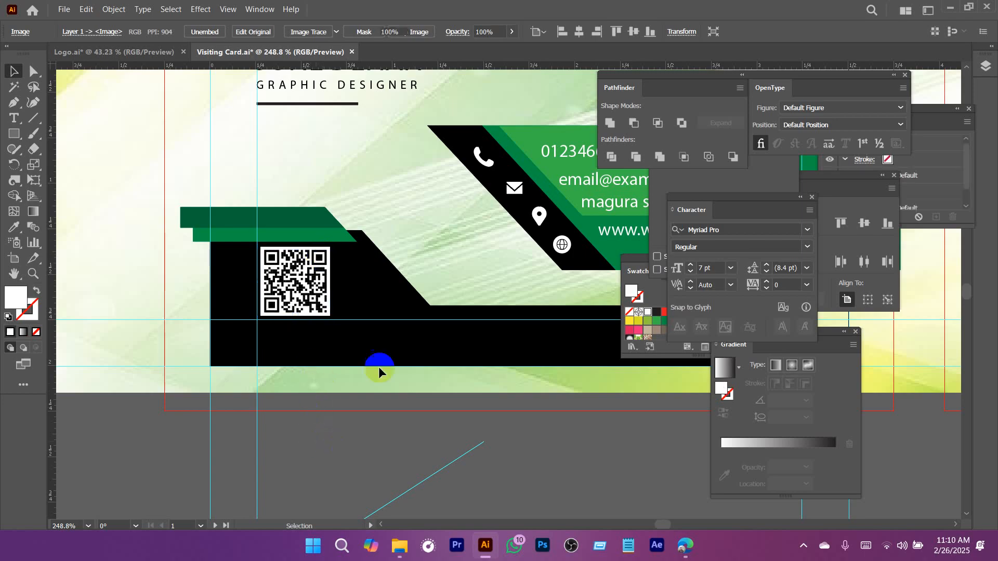
scroll(403, 300, "down", 3)
left_click_drag(393, 302, 285, 295)
scroll(416, 297, "down", 1)
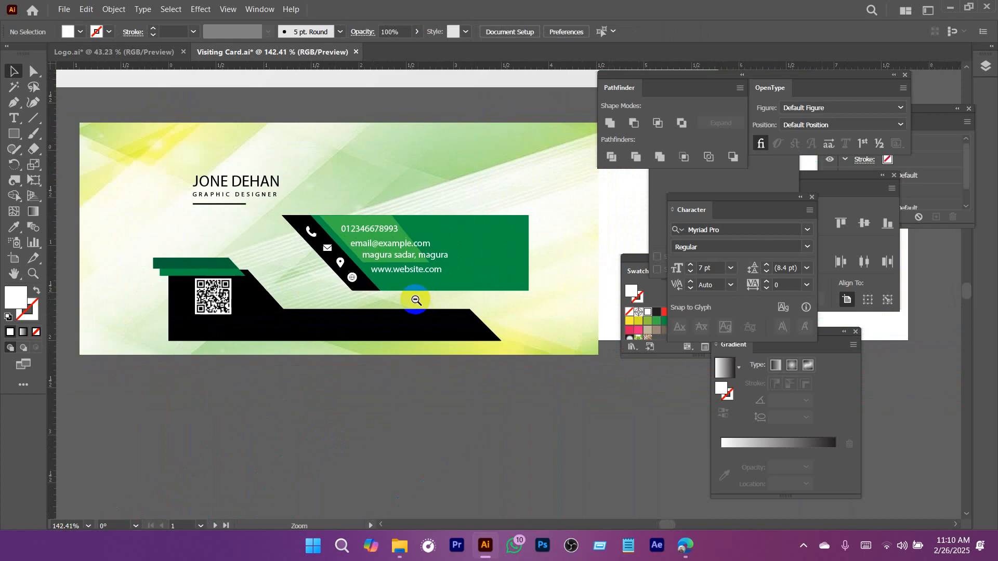
key("ctrl+;")
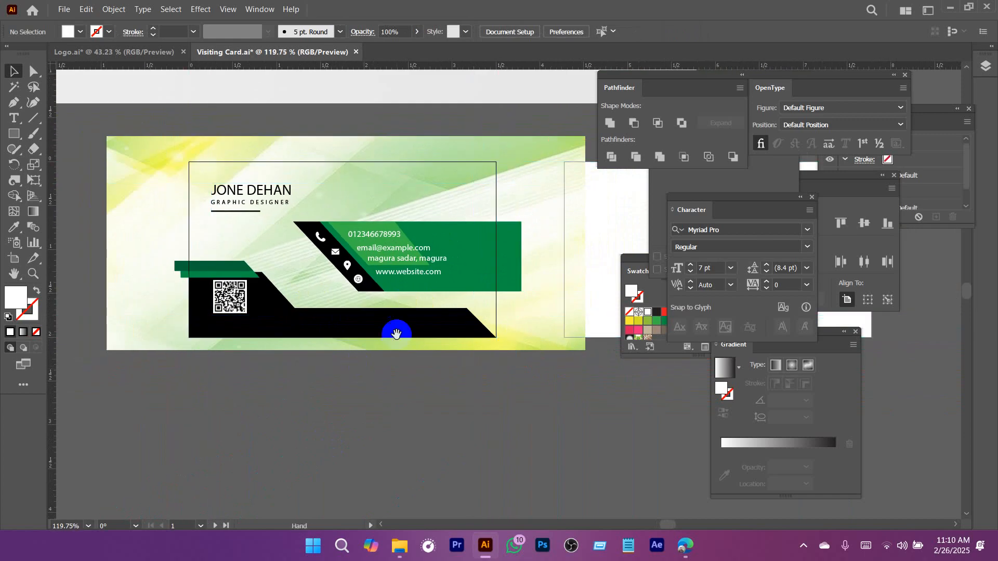
Examine the card front's elements that extend past the artboard and the blank second artboard.
left_click_drag(397, 334, 346, 329)
scroll(346, 330, "down", 2)
left_click_drag(226, 226, 269, 367)
left_click(431, 367)
scroll(362, 328, "up", 2)
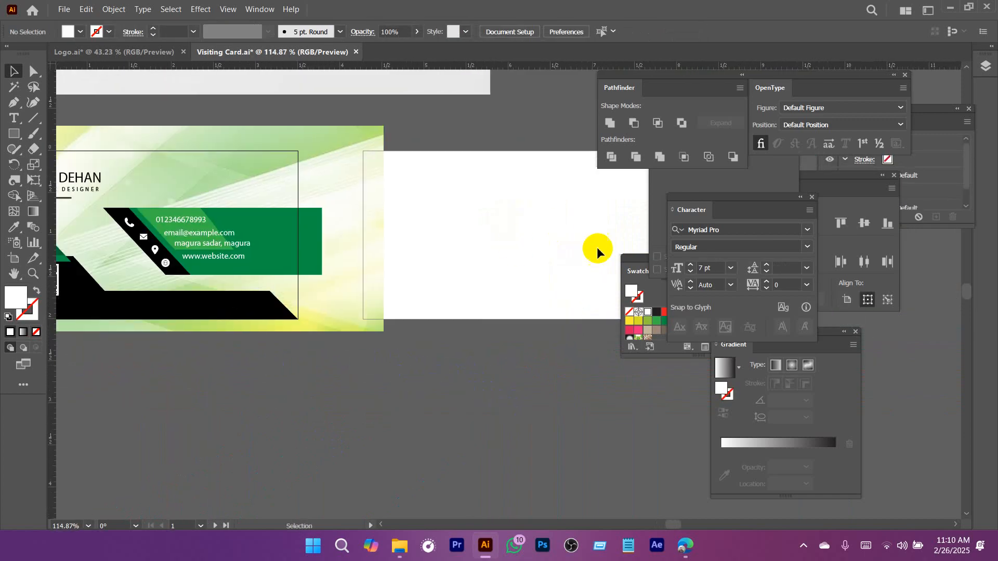
left_click_drag(520, 253, 428, 292)
left_click_drag(429, 292, 509, 295)
left_click_drag(297, 244, 339, 243)
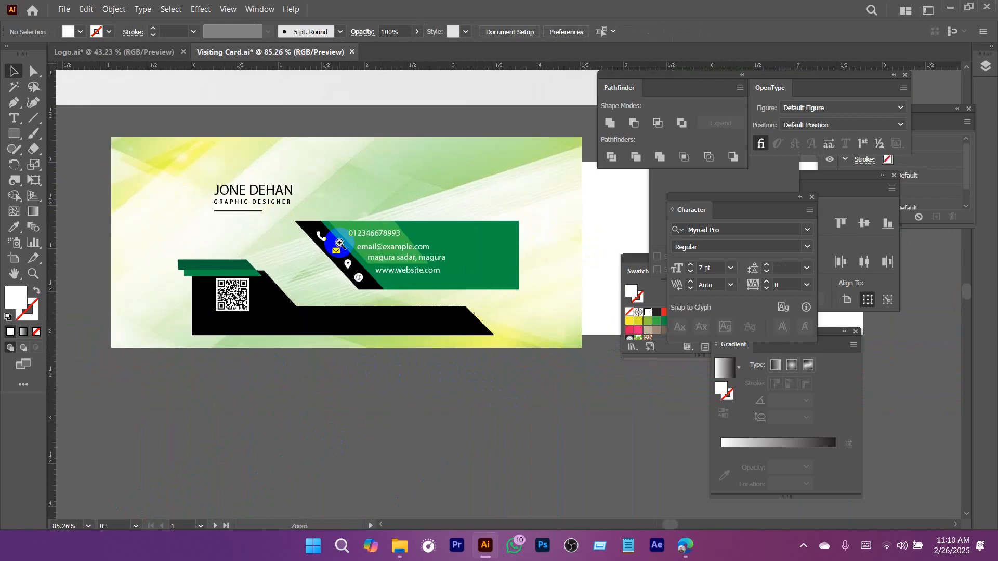
Create a white rectangle 3.5 in wide and 2 in high over the card design.
left_click(357, 190)
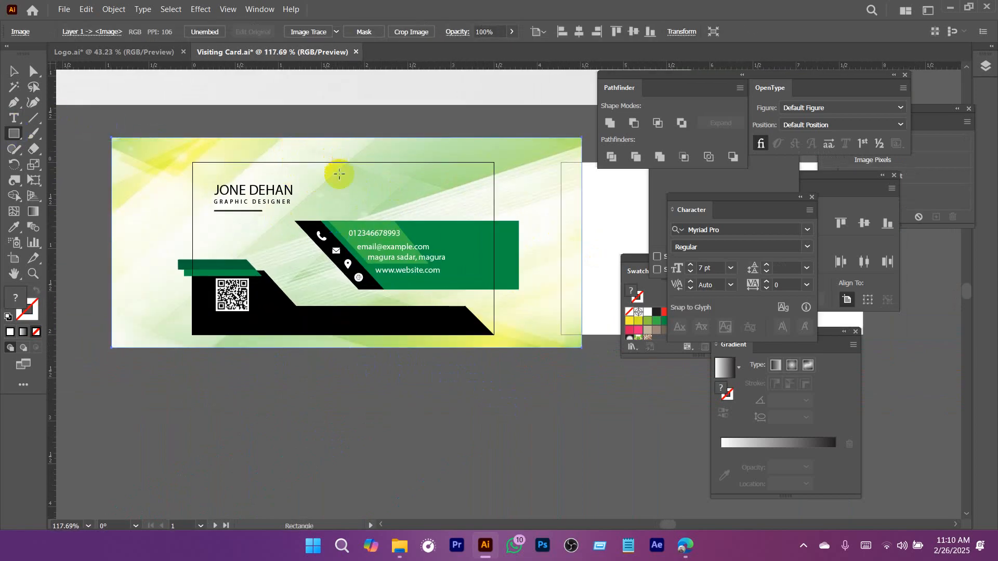
left_click(360, 183)
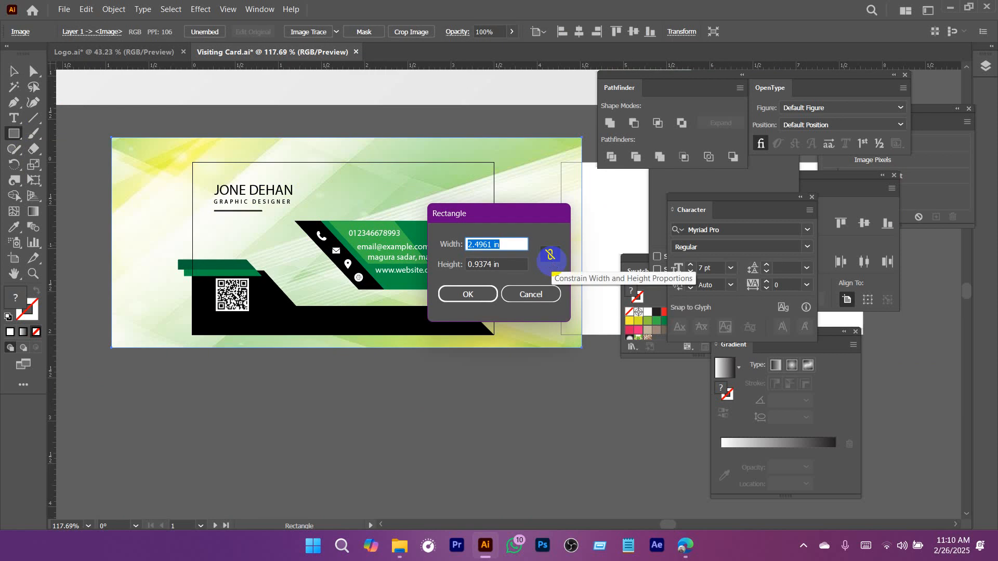
key("Tab")
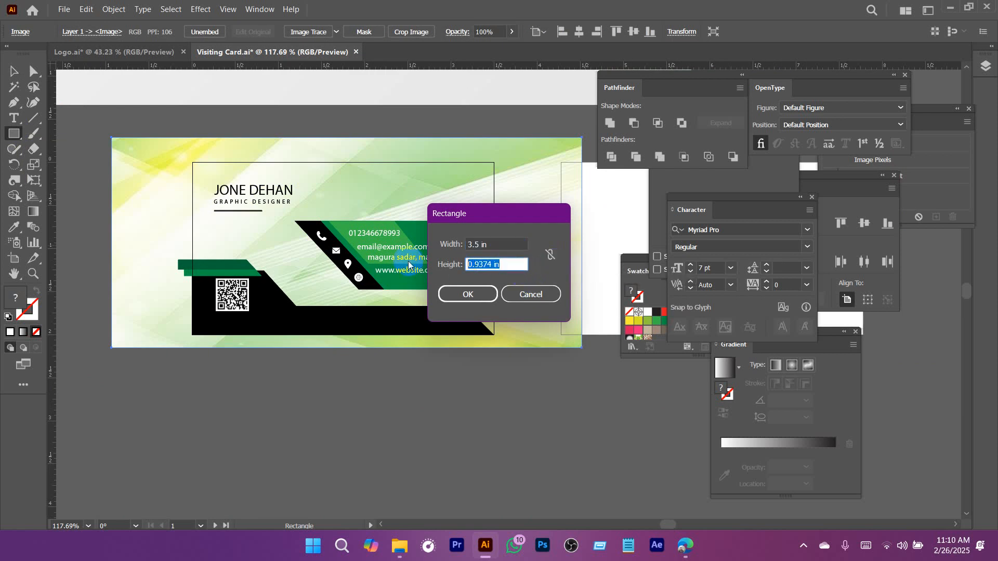
type("2.0")
left_click(484, 292)
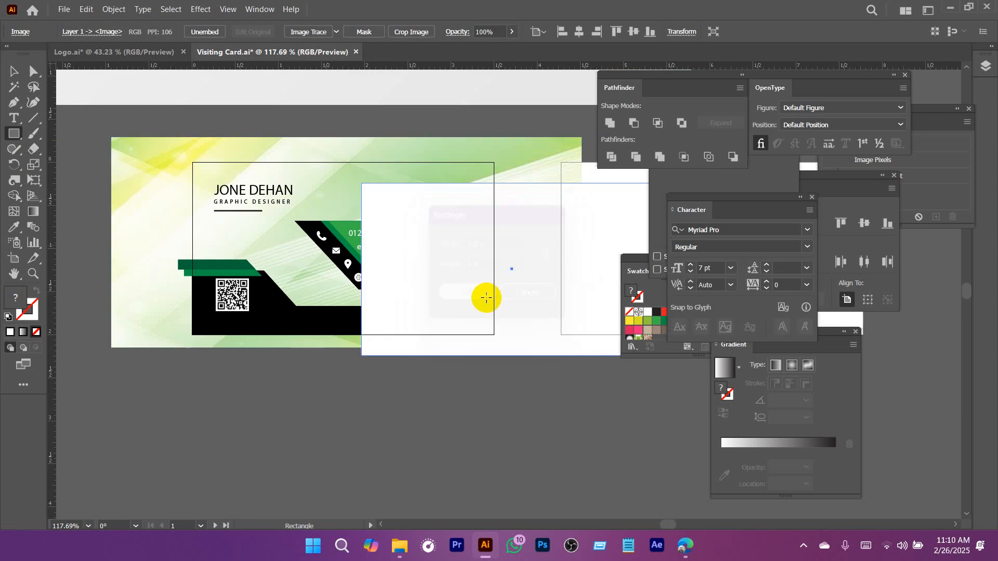
Center the white rectangle horizontally and vertically on the front artboard.
key("v")
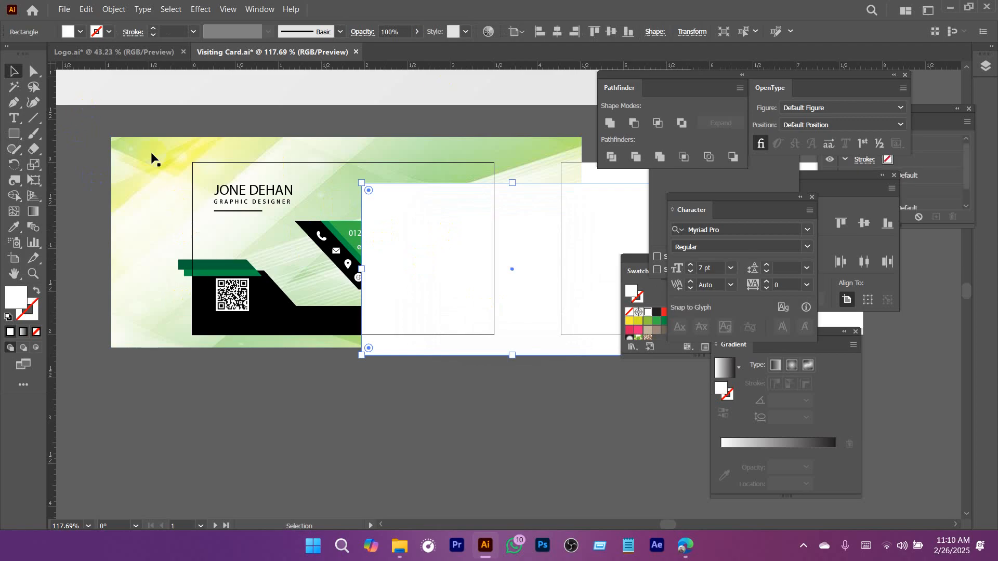
left_click(565, 38)
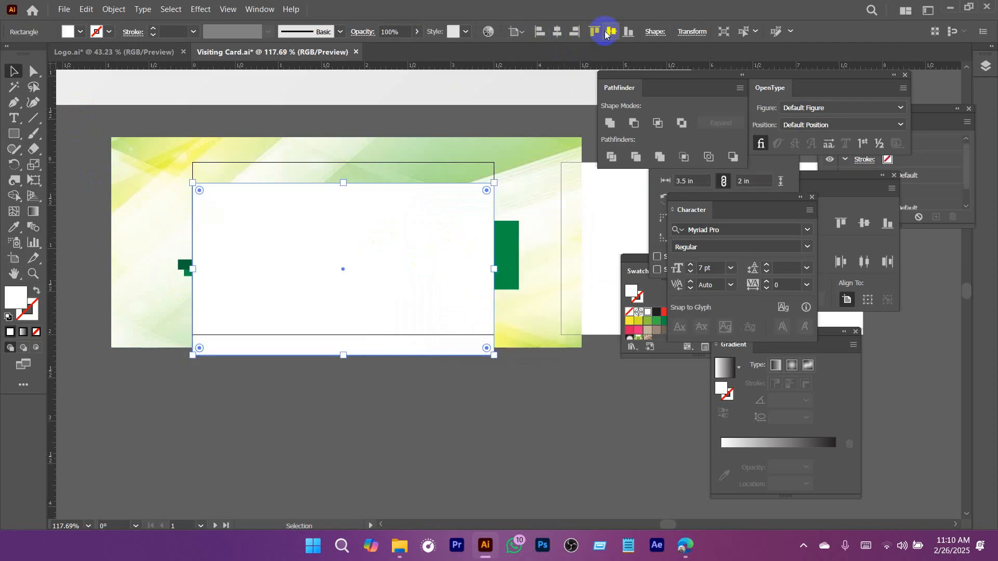
left_click(611, 32)
left_click(219, 134)
left_click(256, 197)
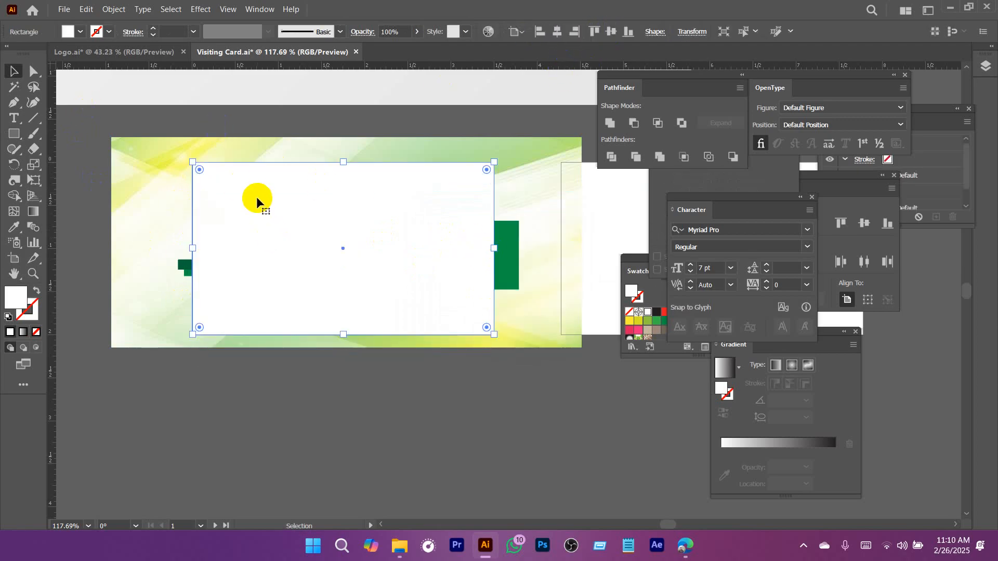
Bring the white rectangle to the front of all the card artwork.
right_click(257, 194)
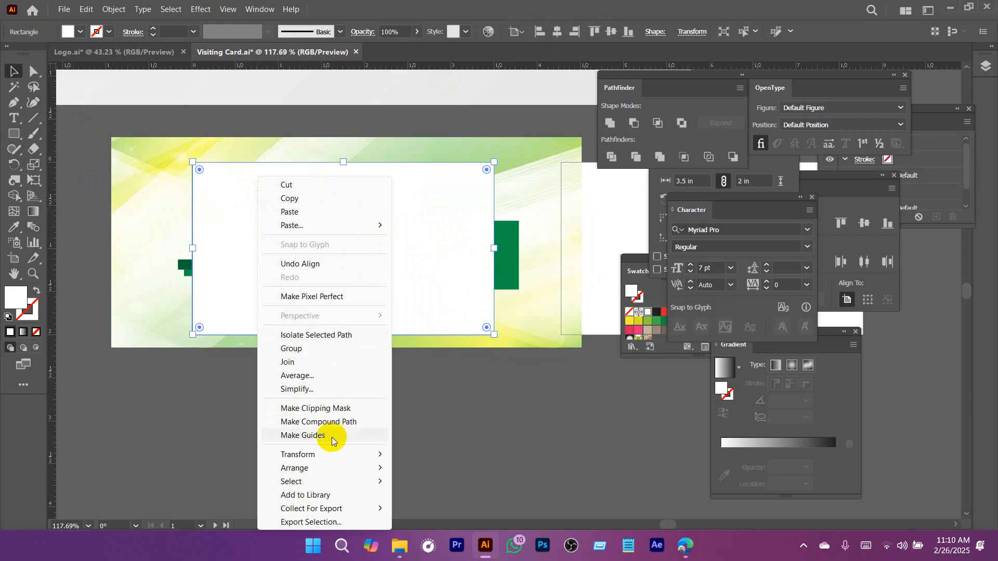
mouse_move(345, 473)
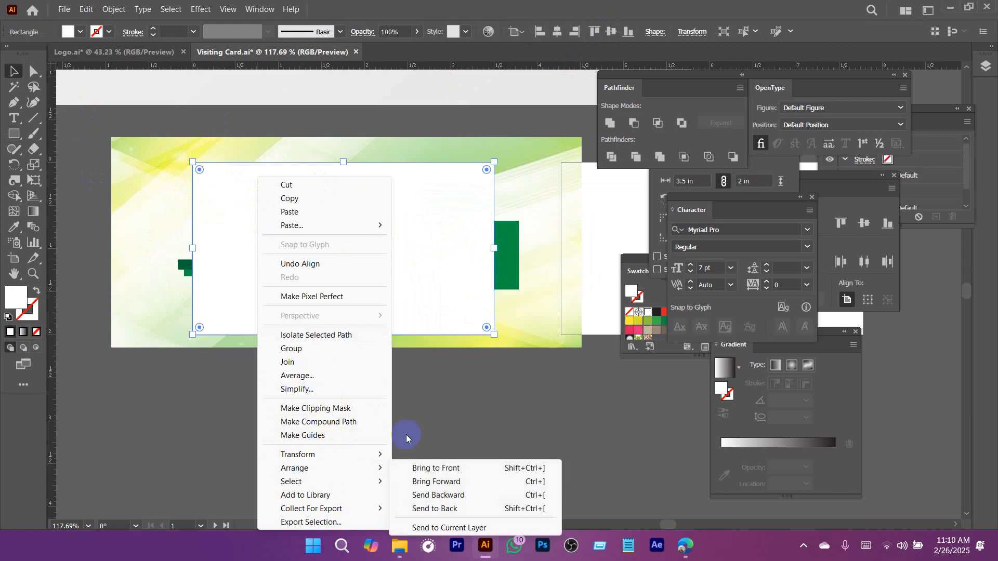
left_click(442, 243)
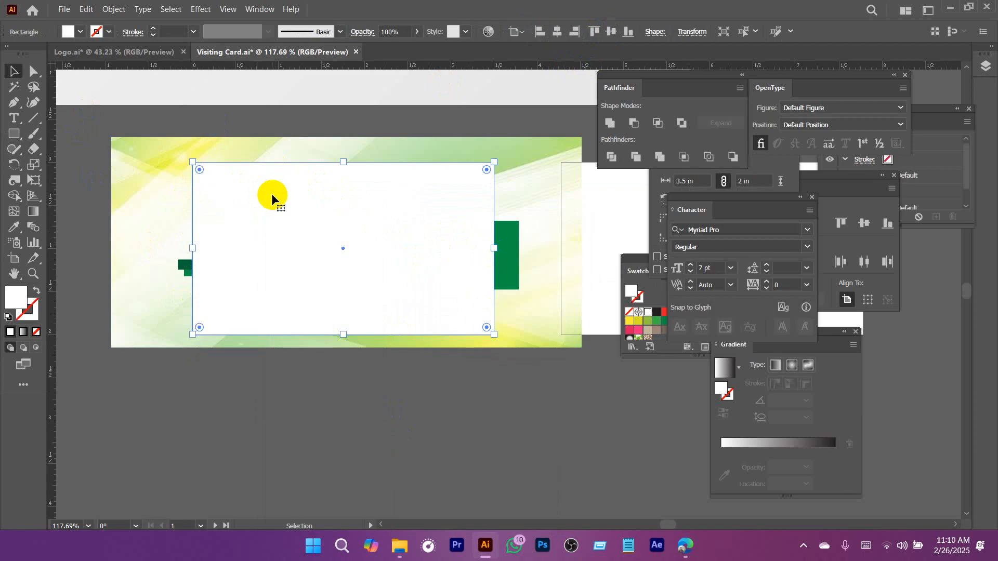
right_click(276, 178)
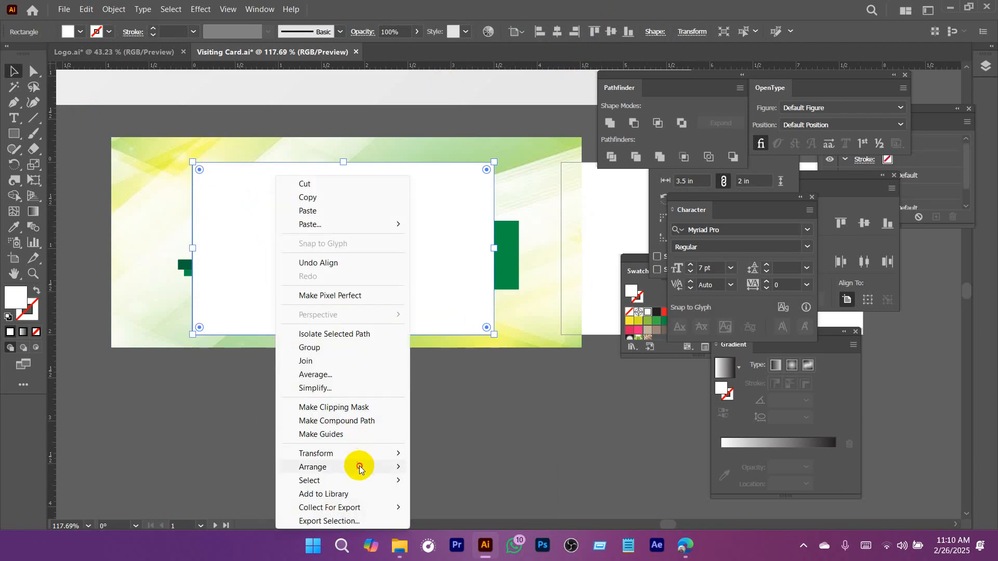
mouse_move(357, 467)
left_click(454, 468)
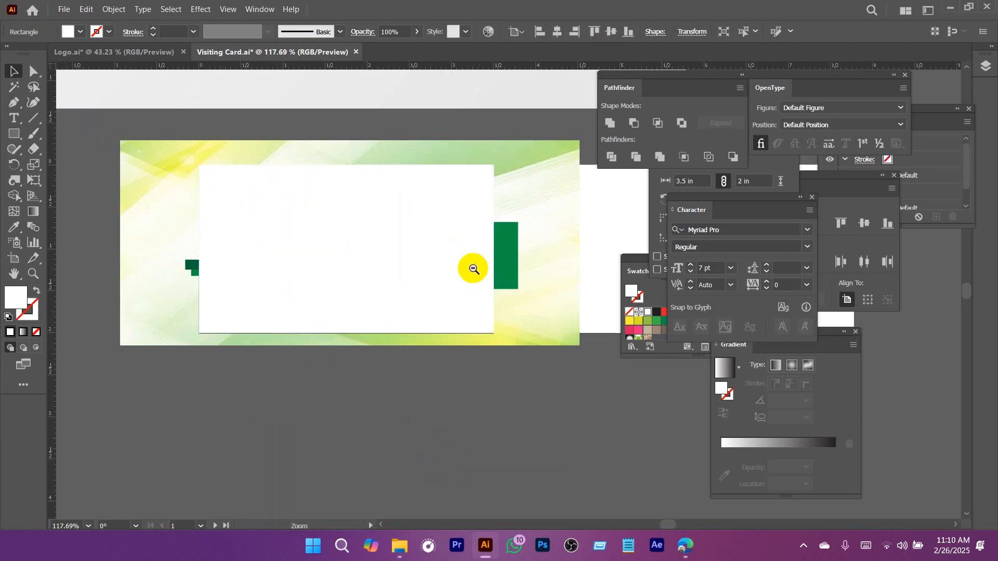
Select all the card front artwork with the rectangle and make a clipping mask that crops it to the artboard.
scroll(334, 301, "down", 3)
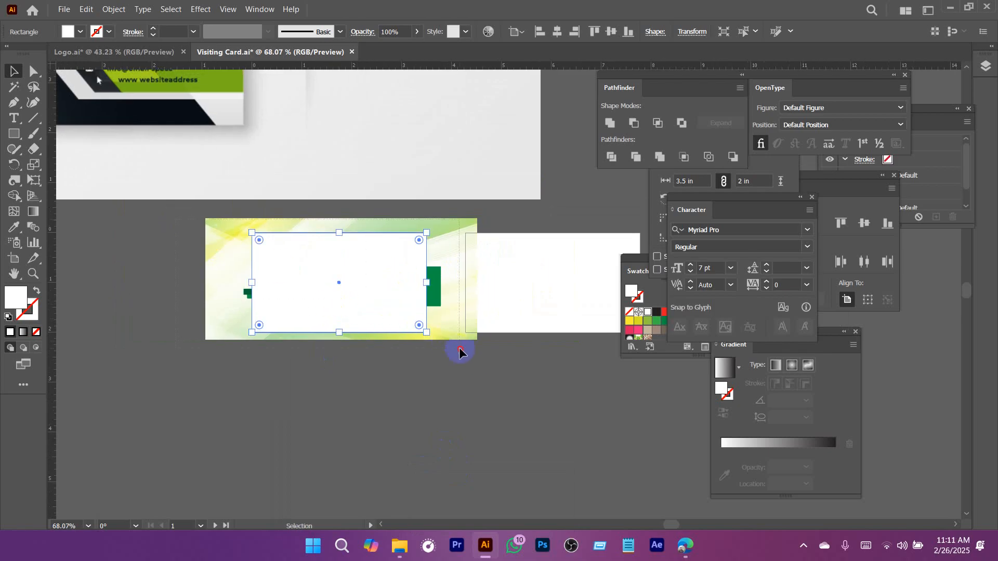
left_click_drag(476, 362, 426, 328)
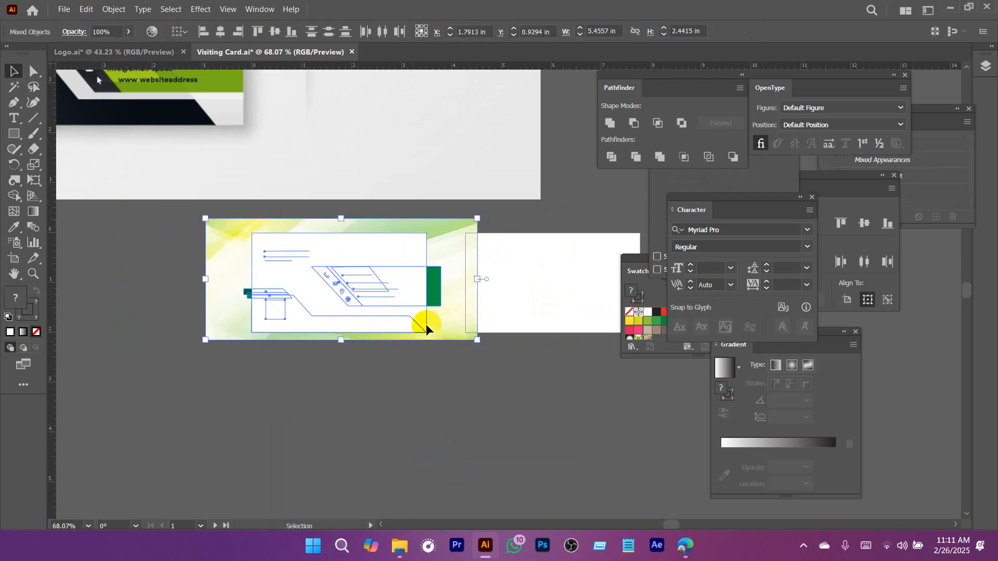
left_click(348, 388)
left_click_drag(186, 215, 409, 338)
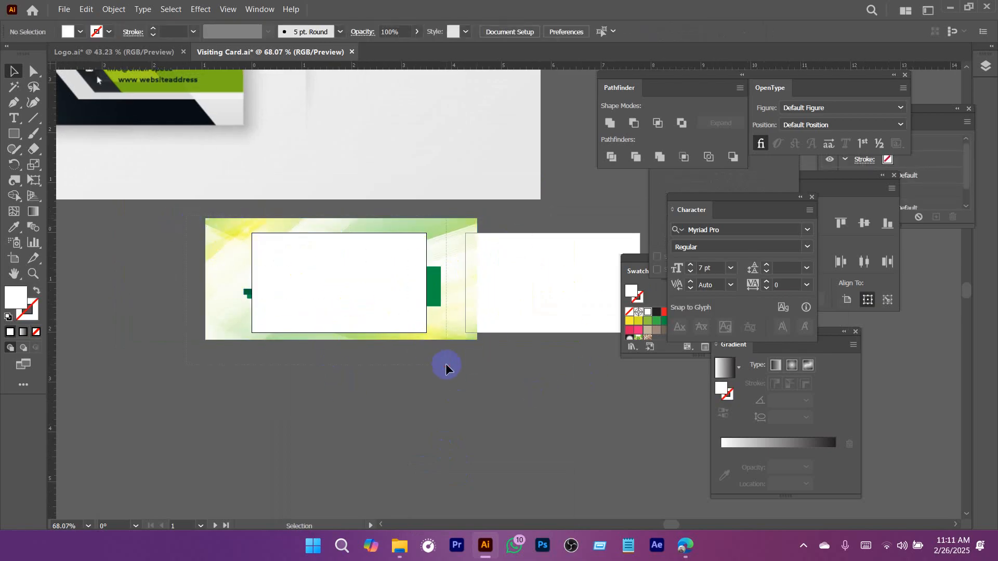
left_click_drag(446, 367, 445, 366)
right_click(370, 279)
left_click(416, 183)
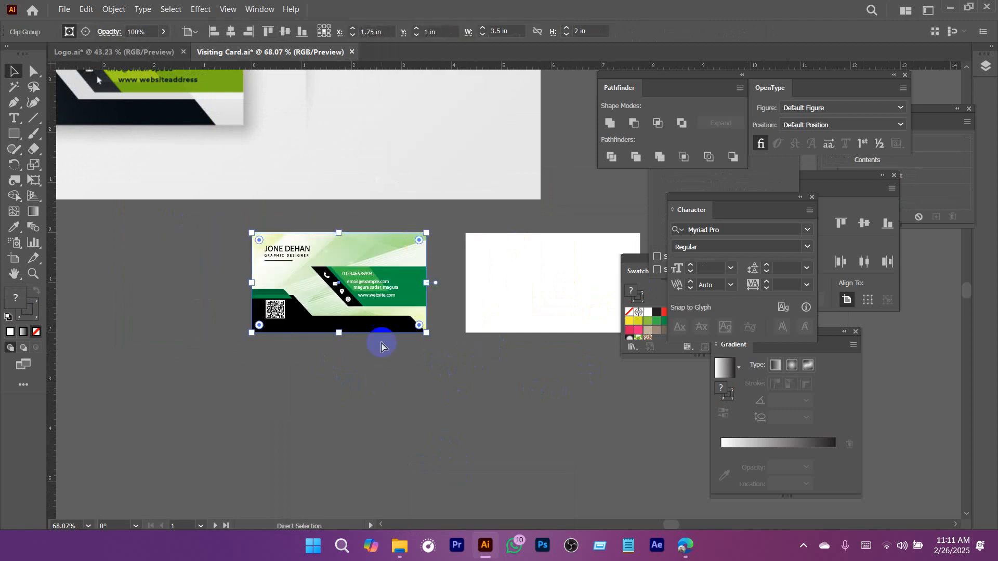
Inspect the clipped card front and the blank artboard for the back side.
left_click(382, 345)
scroll(381, 345, "up", 5)
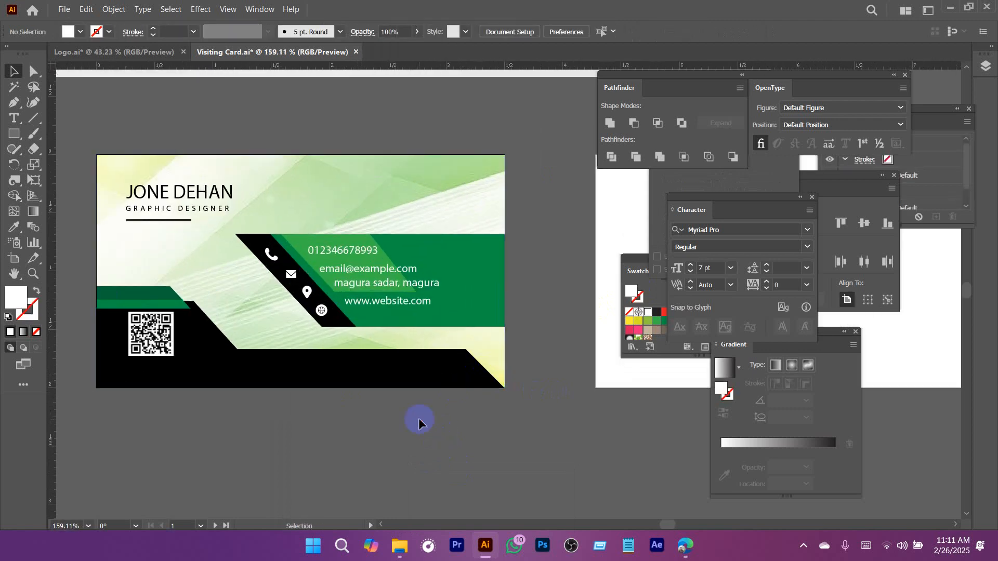
key("space")
left_click_drag(394, 398, 231, 363)
scroll(458, 409, "down", 5)
key("space")
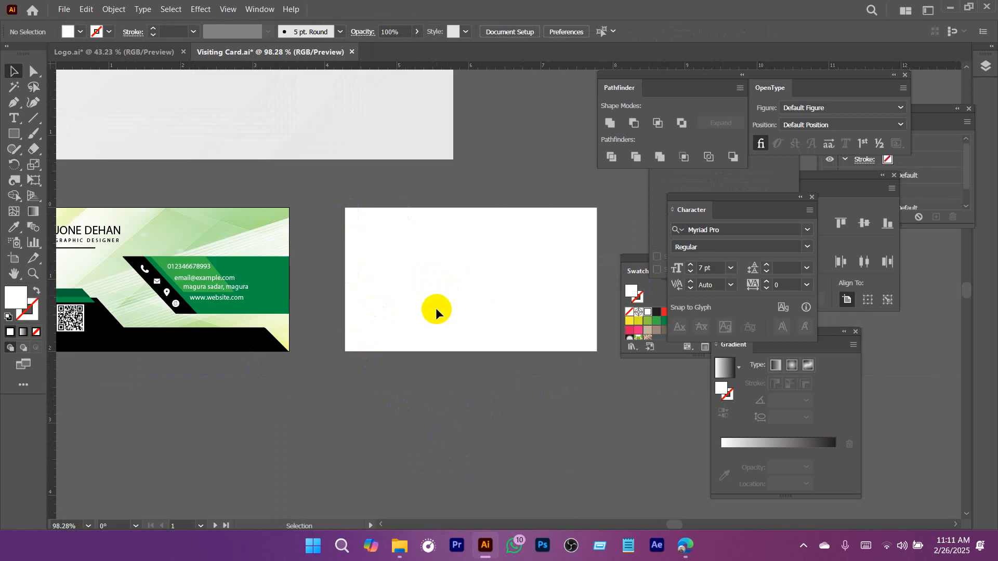
left_click(450, 263)
left_click_drag(273, 367, 395, 367)
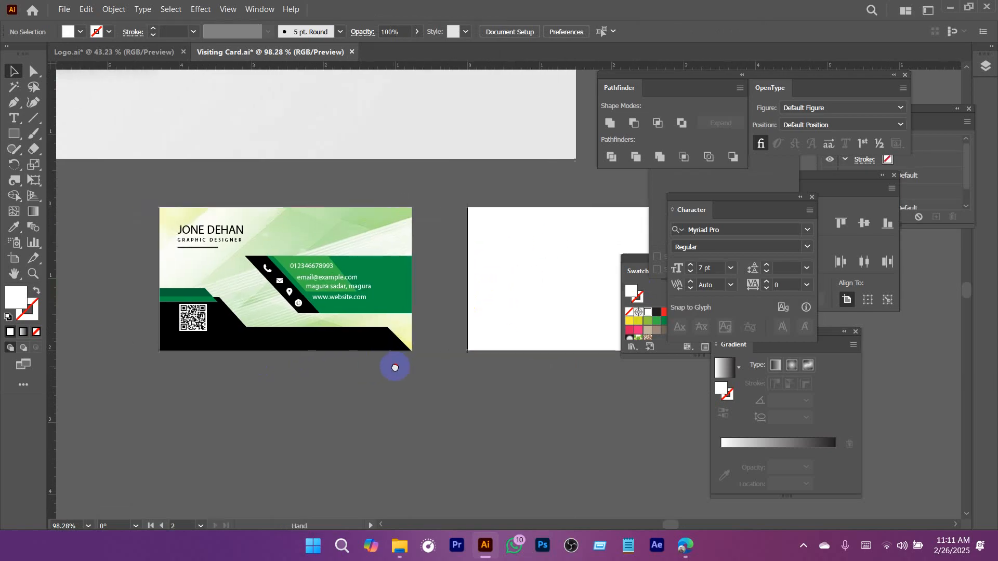
left_click(395, 346)
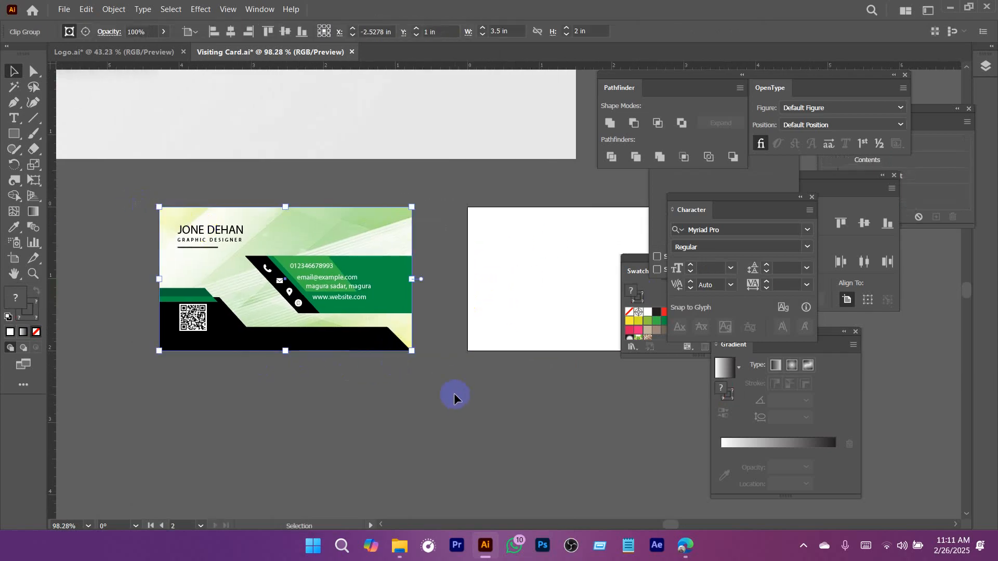
left_click(458, 392)
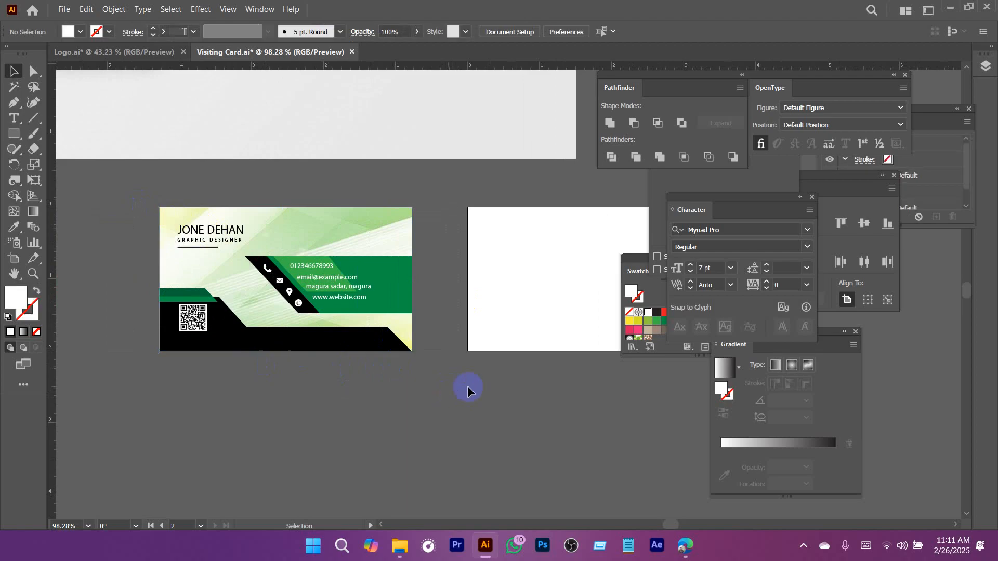
Switch to the web browser and open the Freepik website in a new tab.
left_click(614, 479)
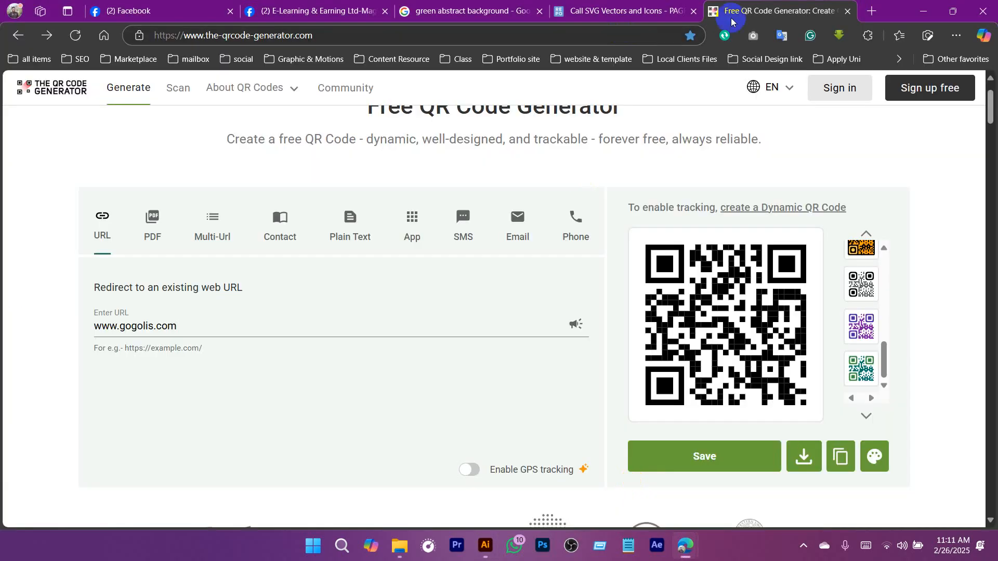
left_click(871, 11)
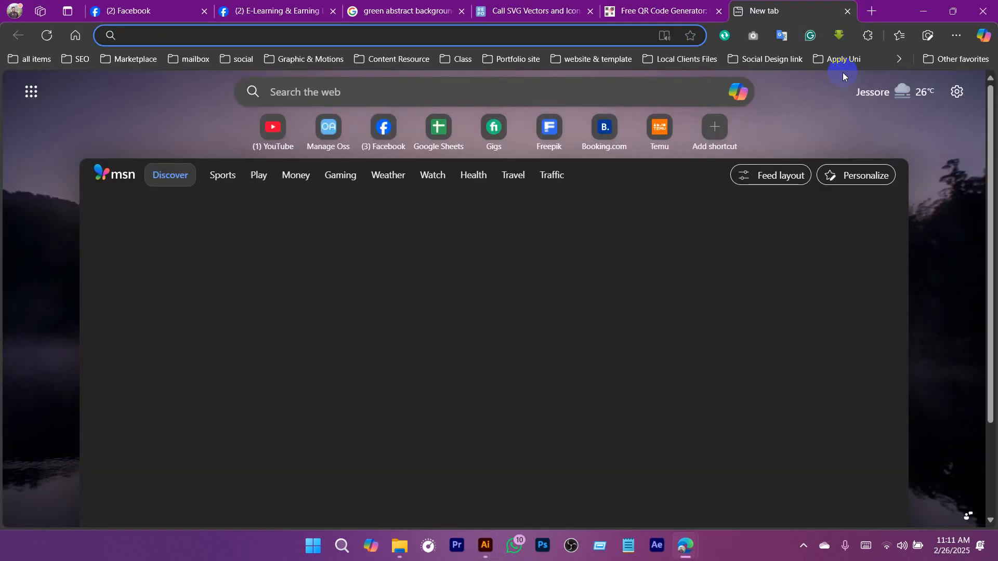
type("fre'")
key("Return")
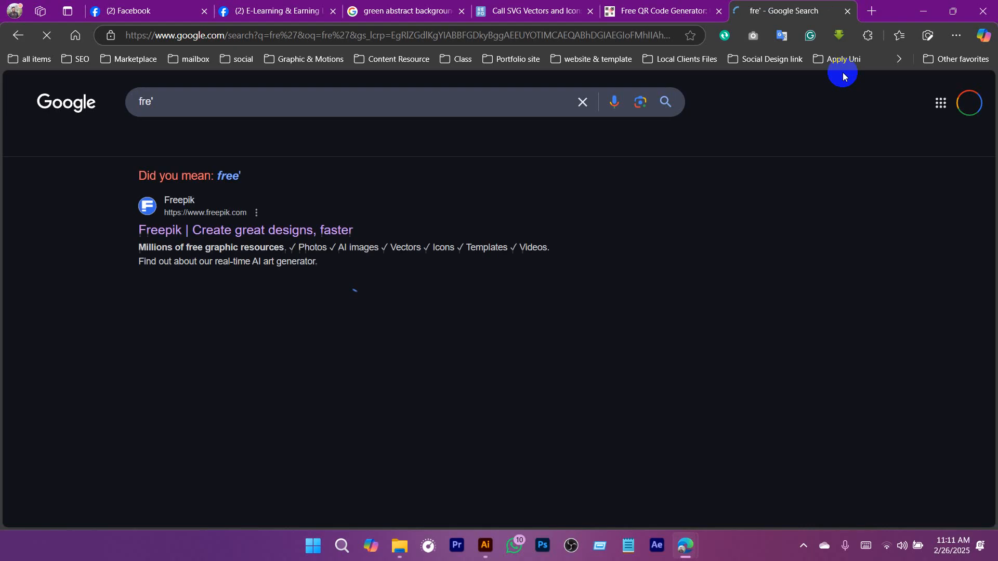
left_click(364, 35)
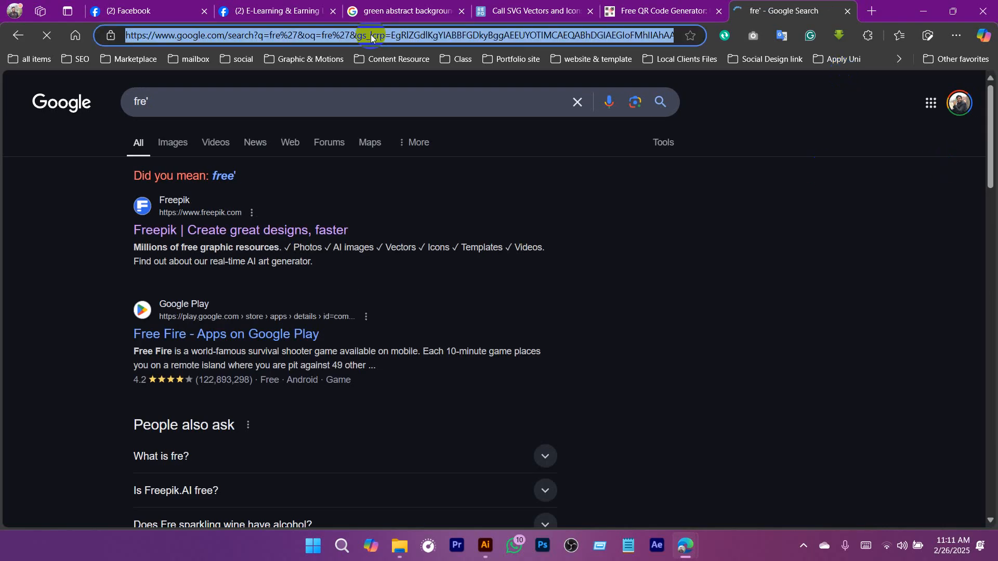
type("free")
key("Return")
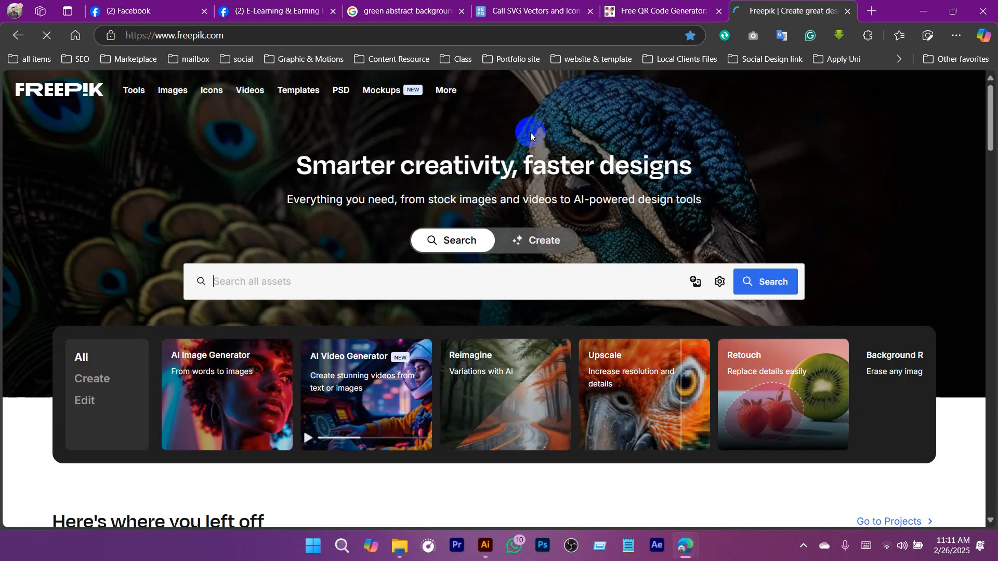
Search Freepik for "business card mockup" and download the modern-clean-business-card-template archive from the results.
left_click(361, 277)
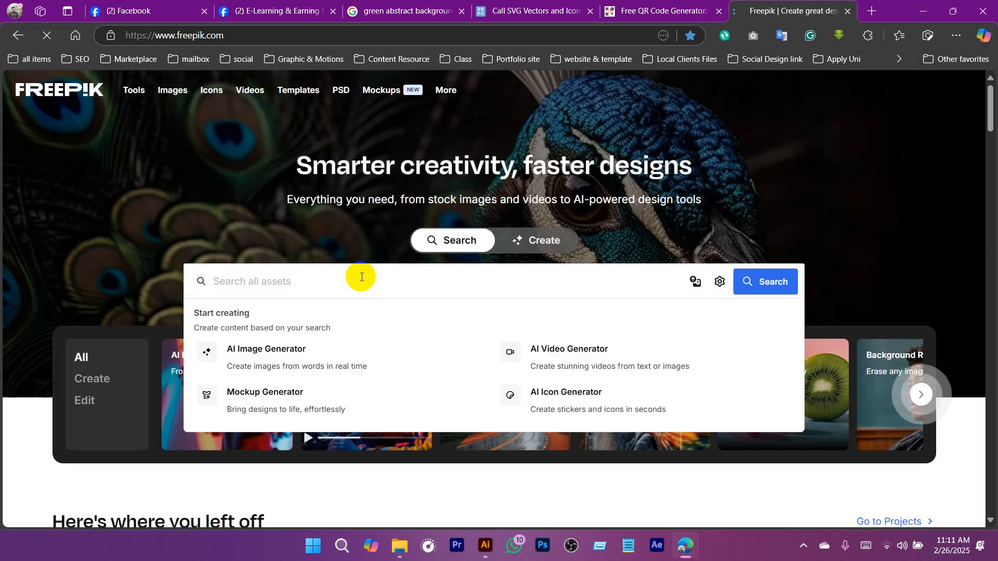
type("business ca")
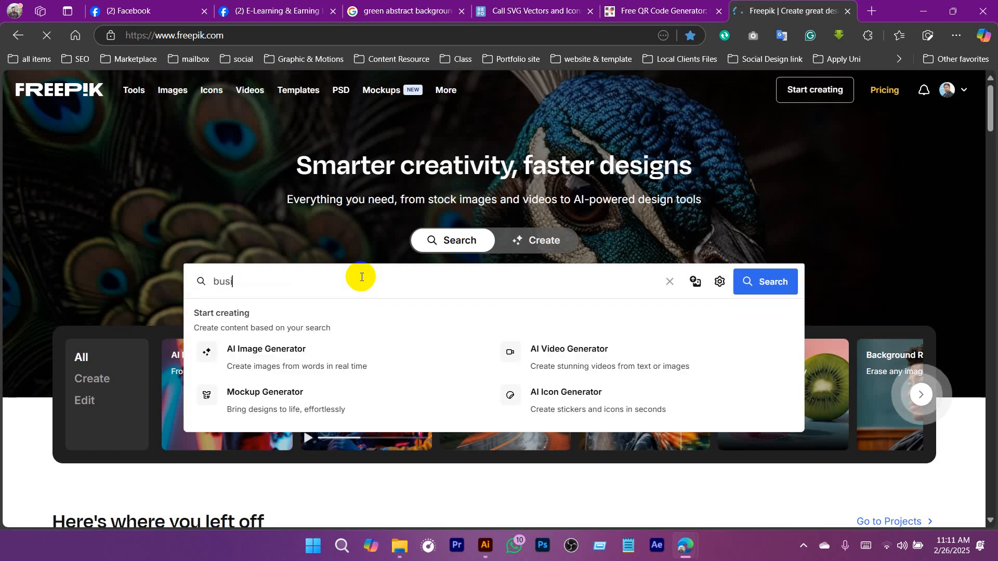
type("rd mockup")
key("Return")
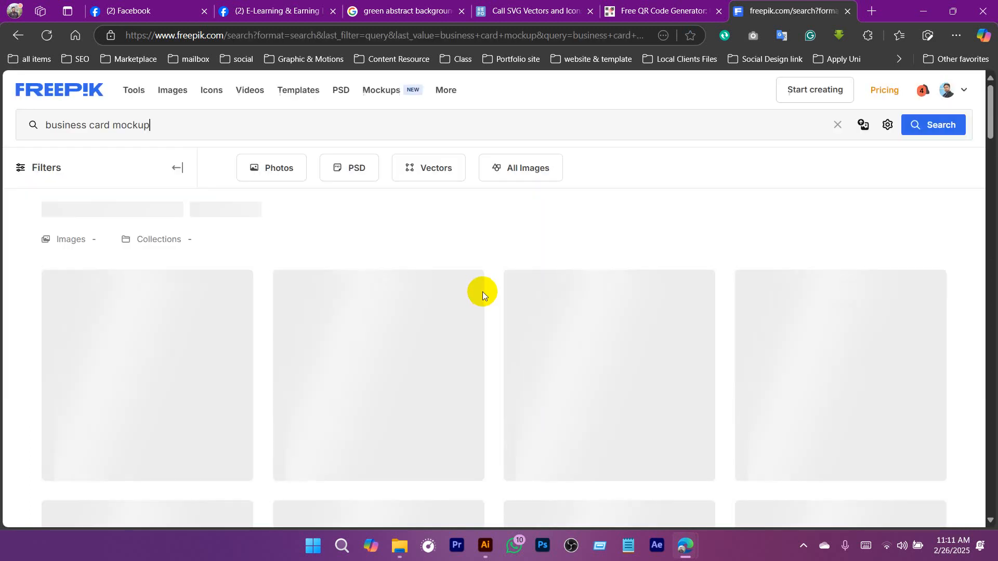
scroll(468, 291, "down", 5)
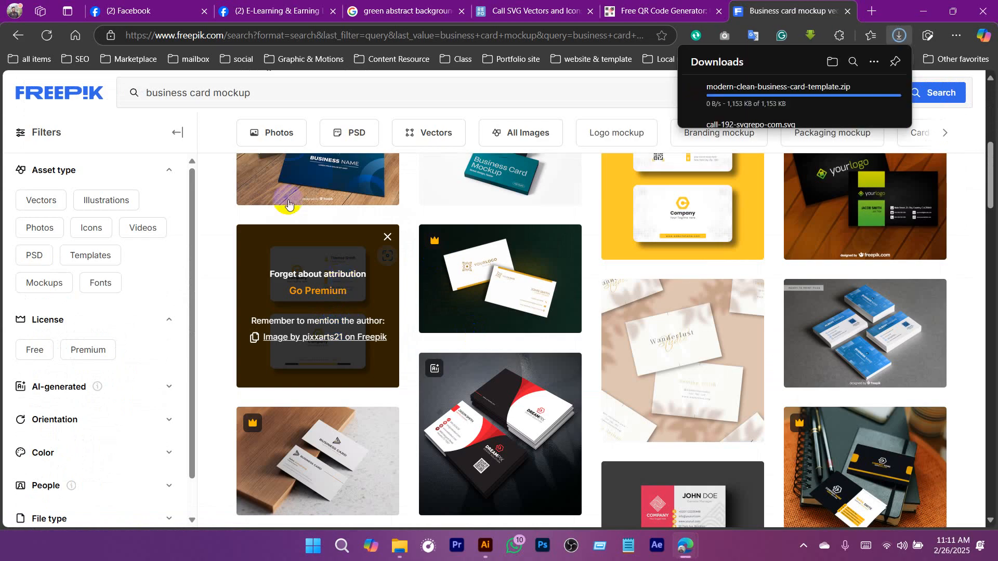
Filter the business card mockup results to PSD files and browse the first results page.
left_click(357, 134)
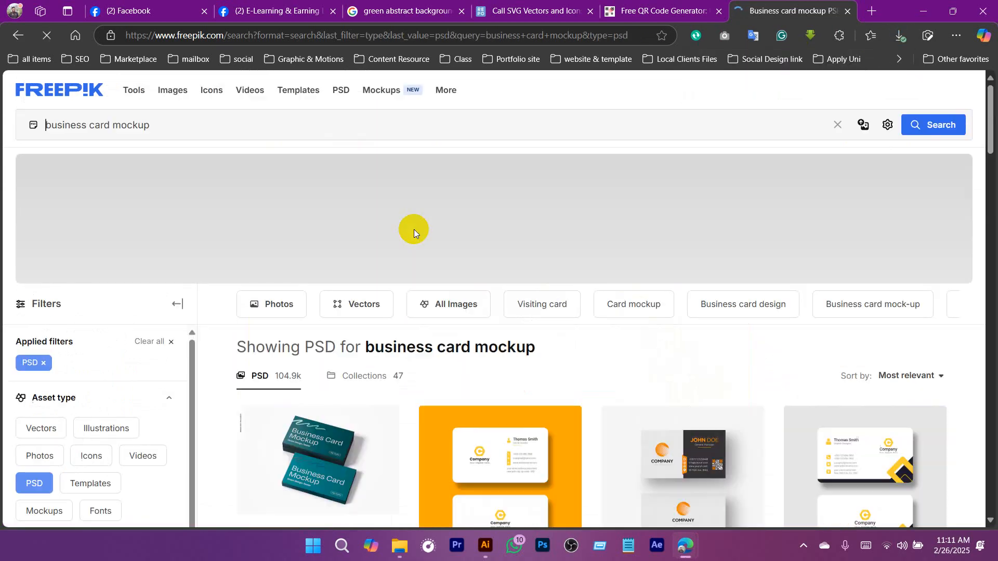
scroll(566, 277, "down", 10)
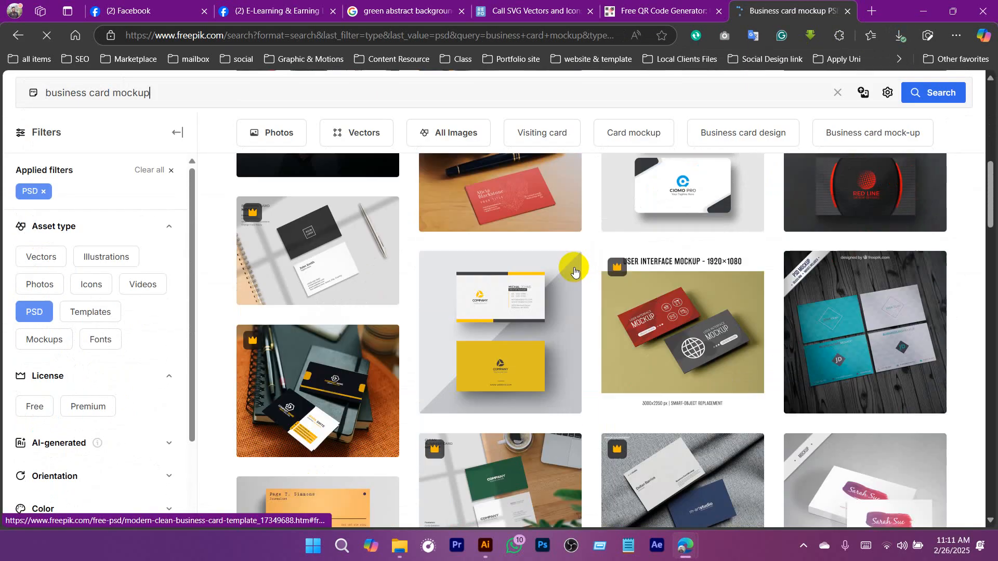
scroll(575, 271, "down", 10)
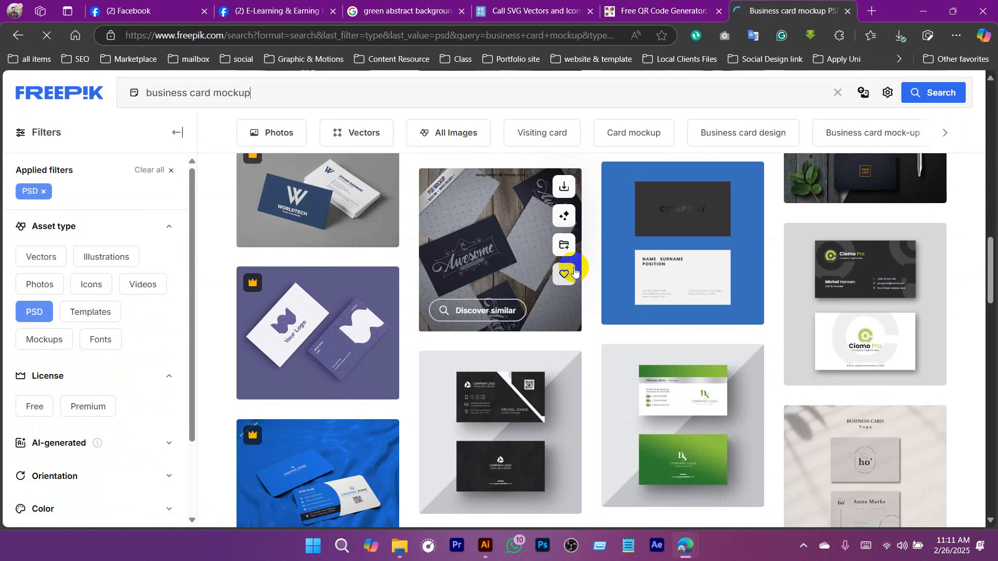
scroll(608, 312, "down", 15)
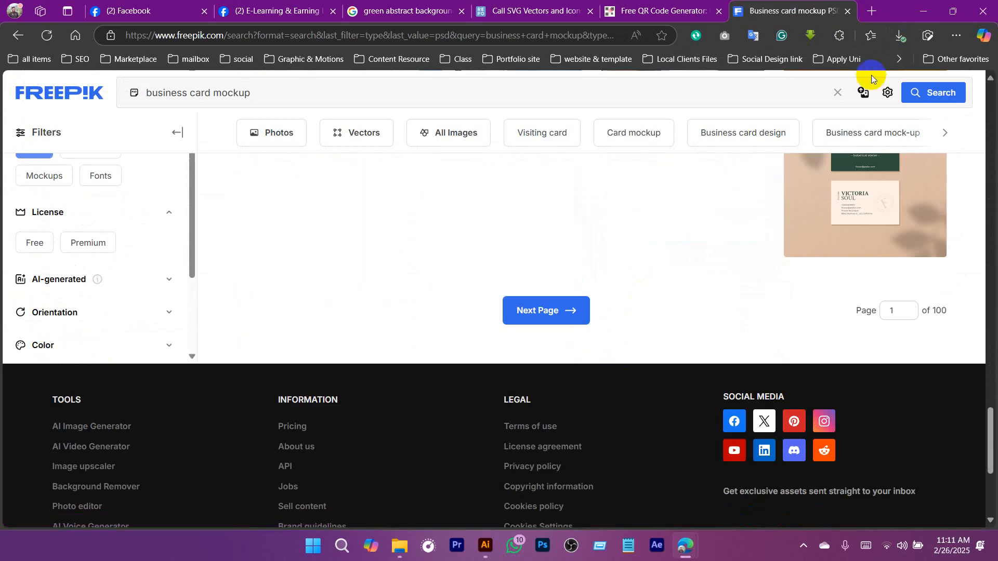
Clear the browser and Illustrator windows from the desktop and launch Photoshop.
left_click(925, 10)
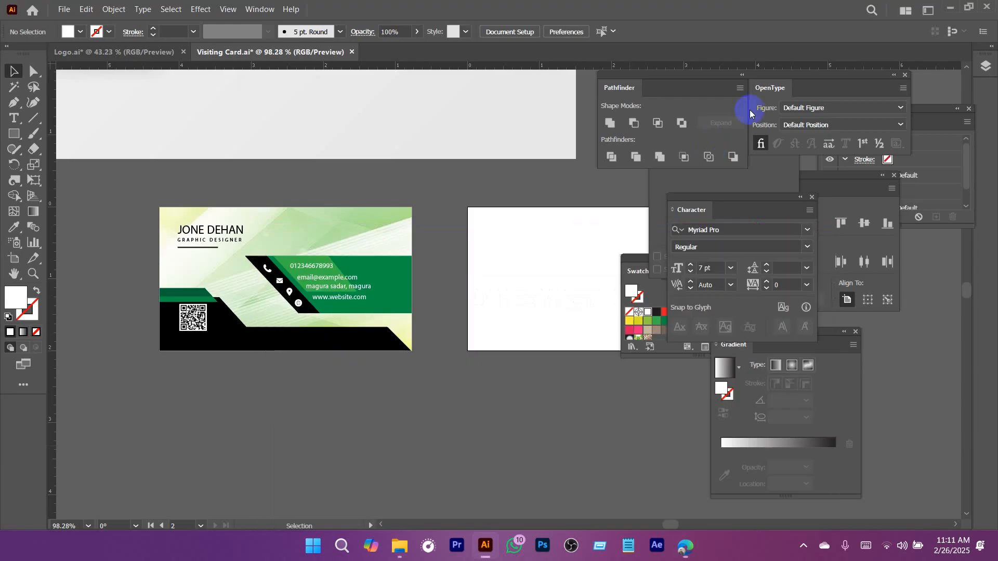
left_click(948, 7)
left_click(924, 9)
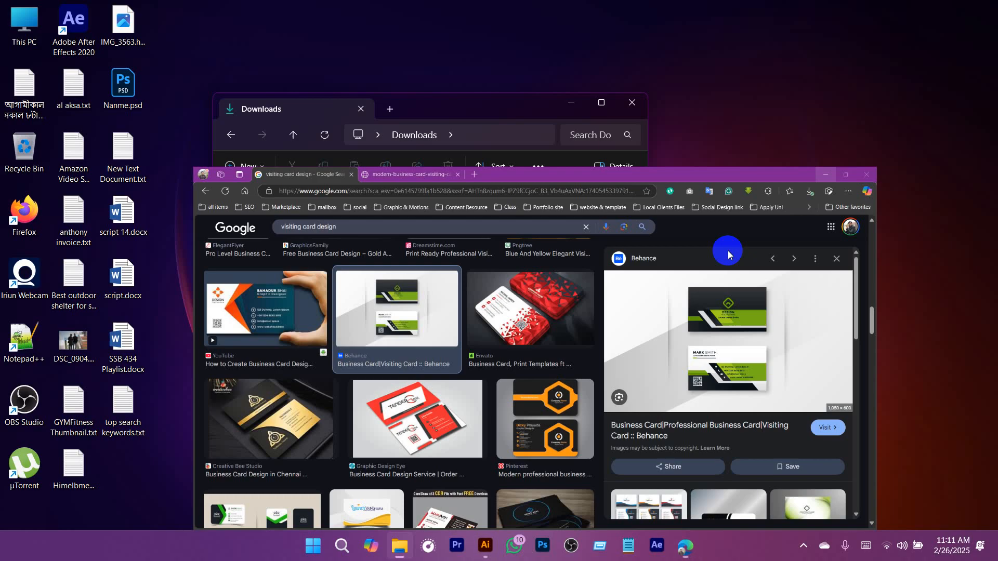
left_click(543, 545)
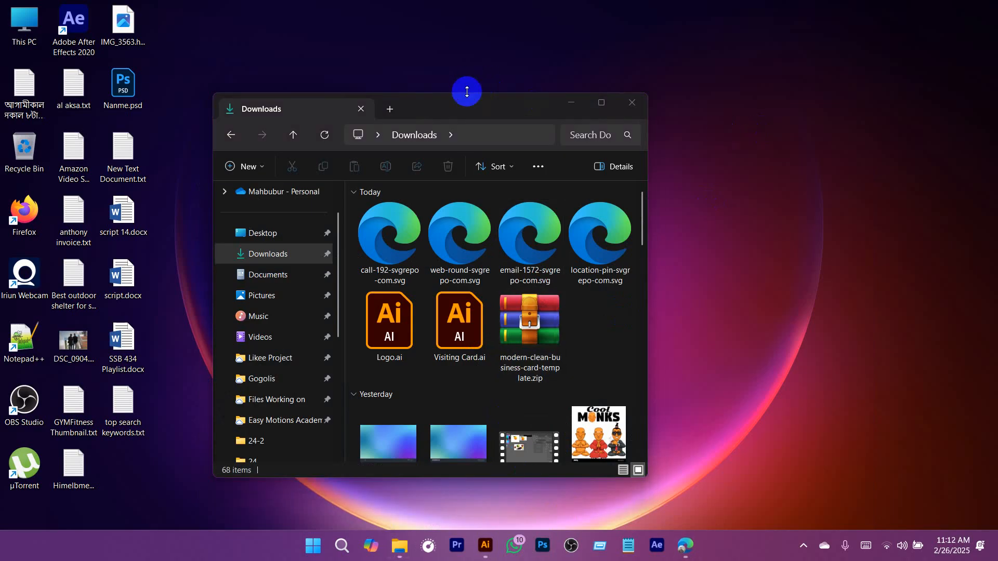
left_click_drag(464, 104, 579, 93)
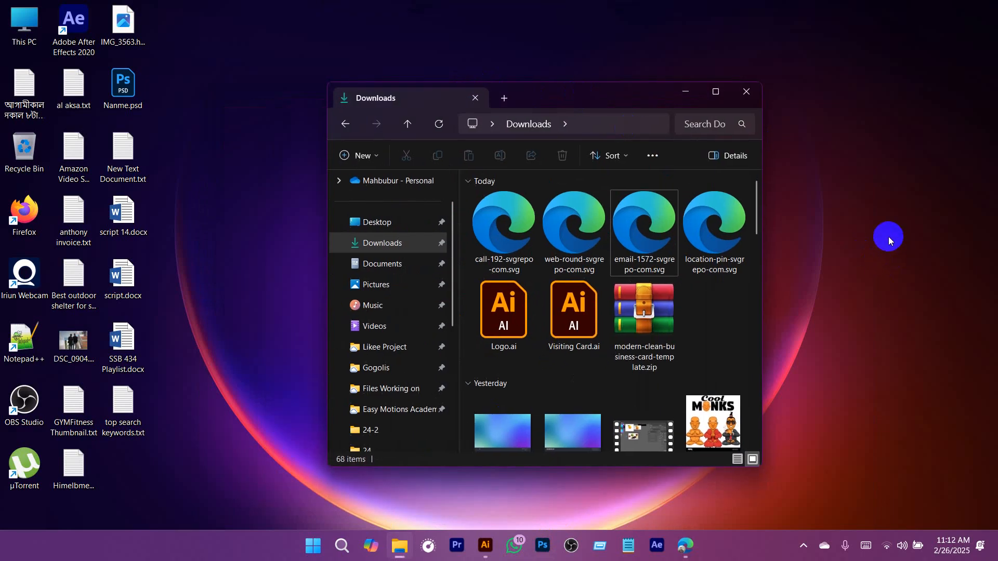
left_click(692, 102)
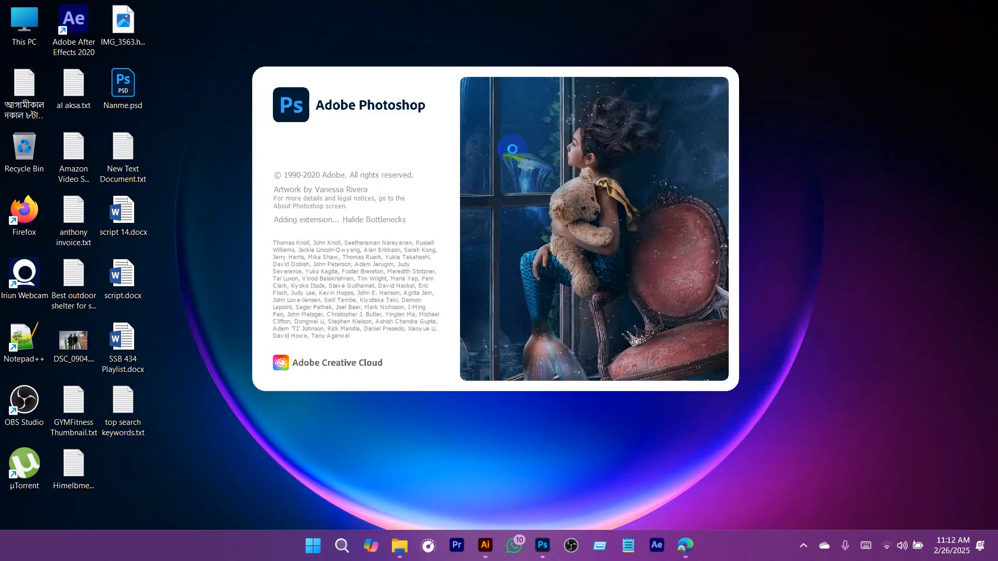
left_click(804, 546)
Open the PSD inside modern-clean-business-card-template.zip from Downloads in Photoshop, examine the template and close it.
left_click(631, 318)
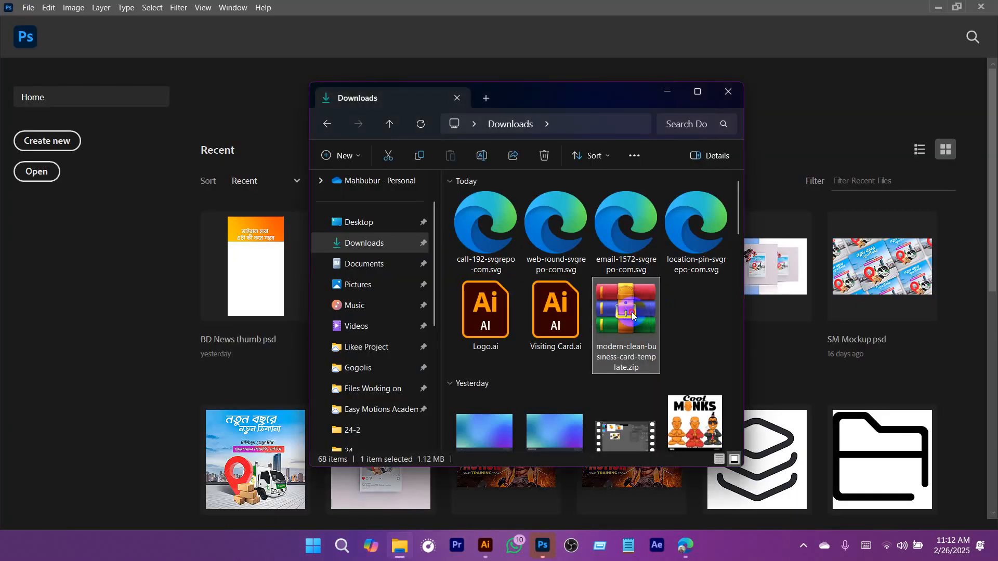
double_click(632, 314)
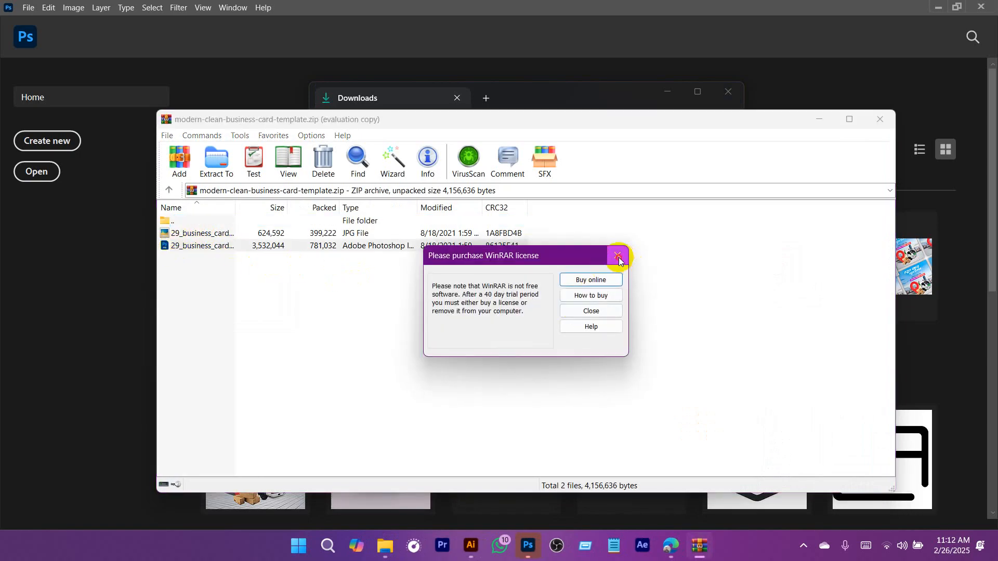
left_click(627, 249)
left_click(193, 254)
double_click(175, 248)
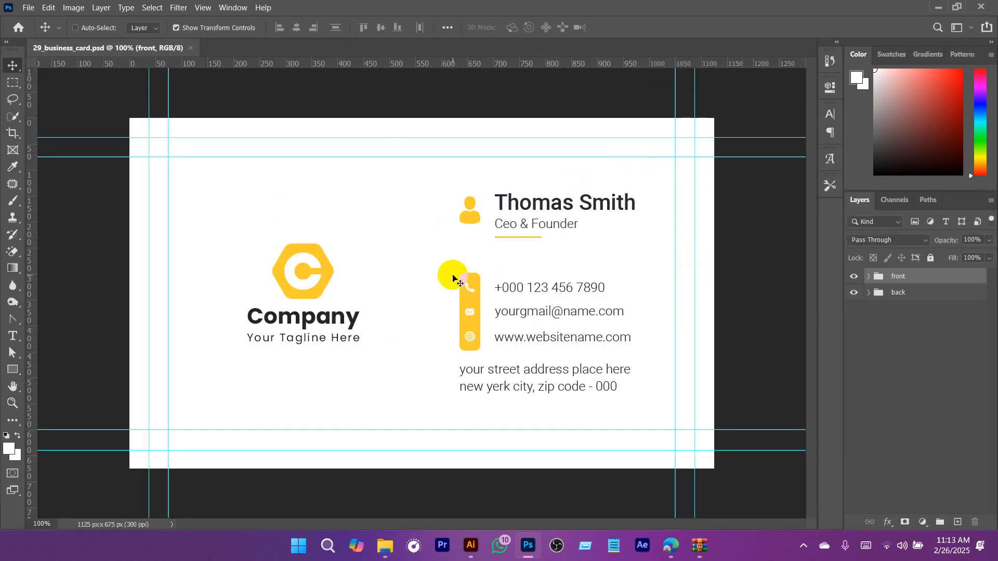
left_click(194, 48)
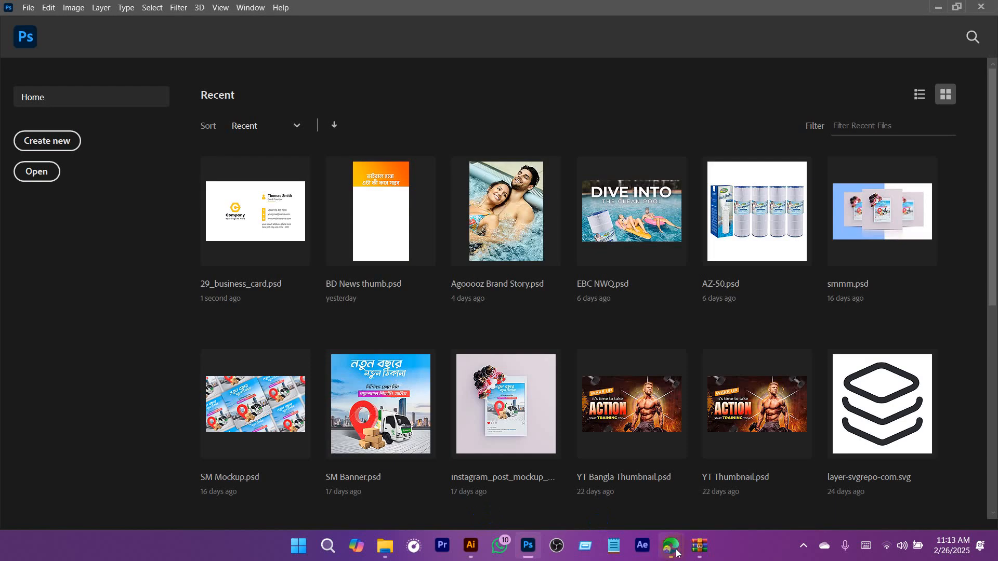
Return to the Freepik results in the browser and browse the PSD business card mockups through to page 2.
mouse_move(677, 553)
left_click(727, 483)
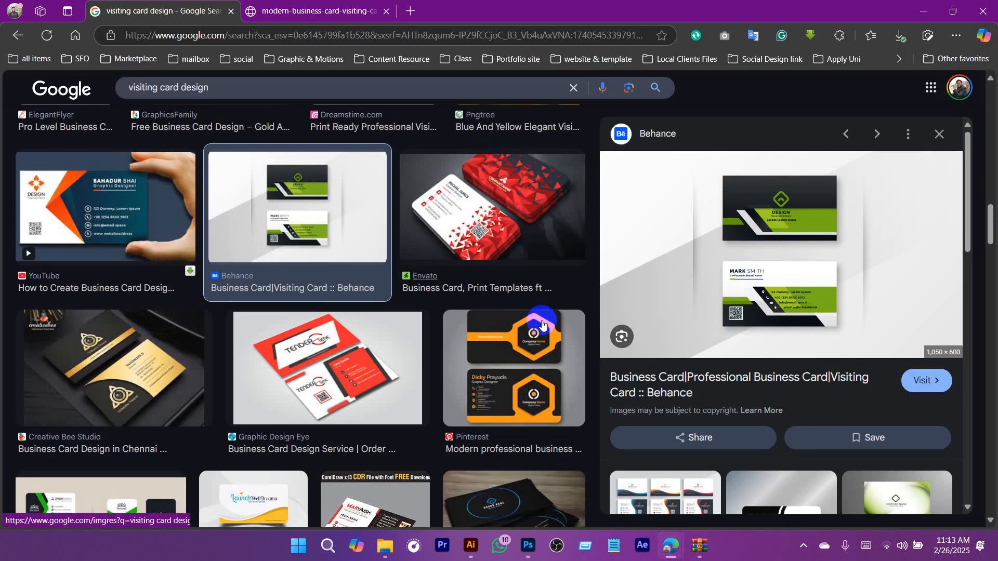
left_click(619, 510)
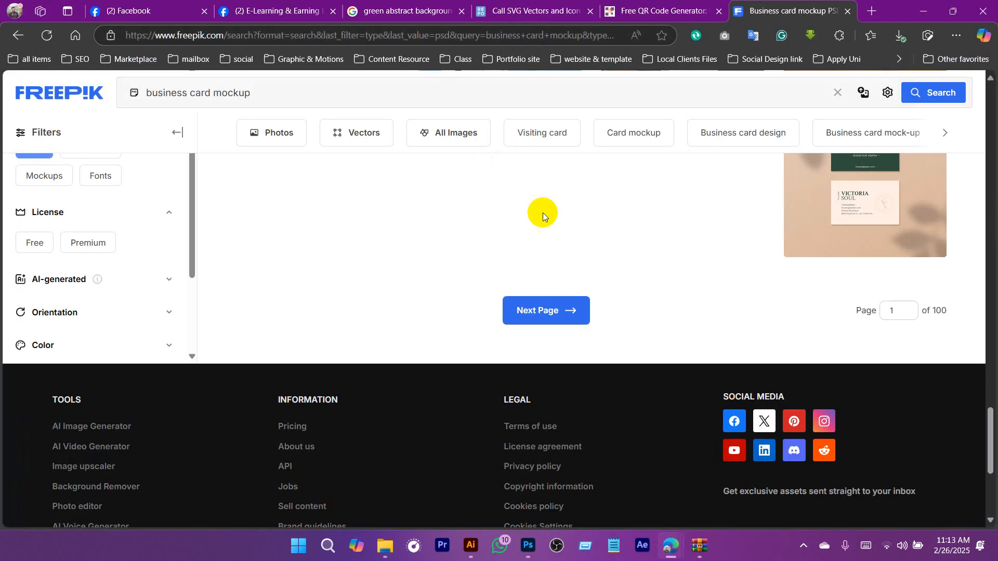
scroll(543, 213, "up", 10)
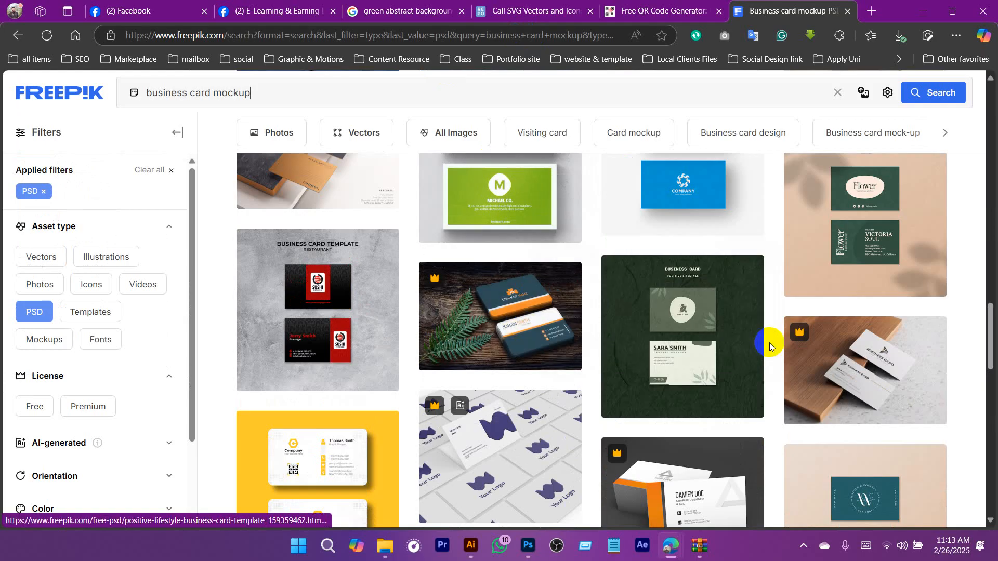
scroll(770, 345, "up", 2)
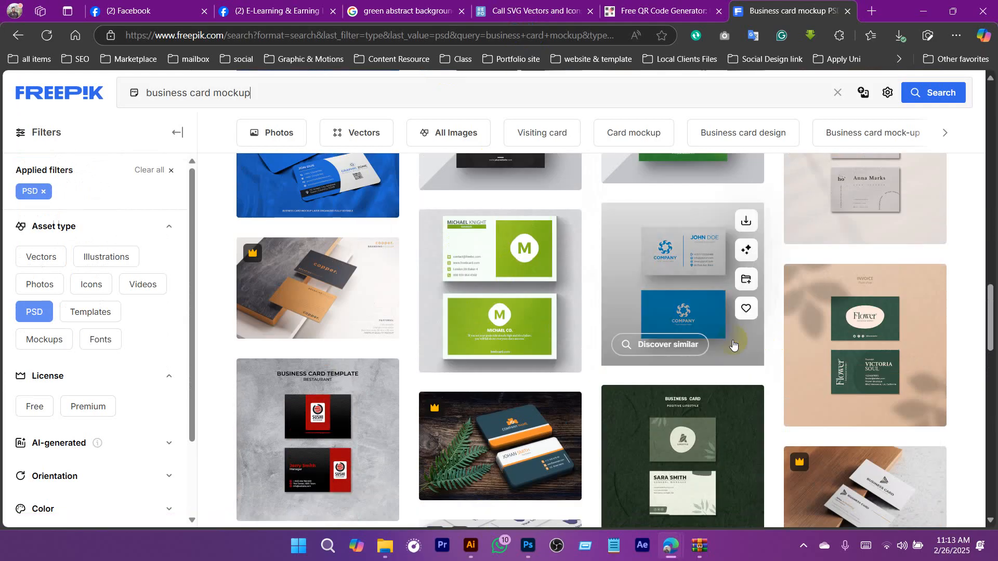
scroll(769, 342, "down", 6)
scroll(749, 343, "up", 2)
scroll(729, 343, "down", 8)
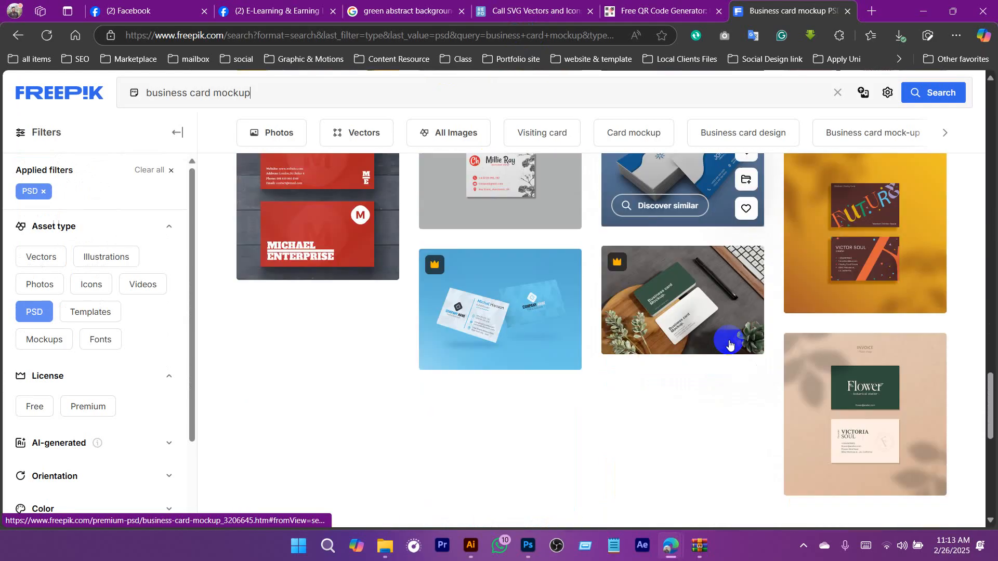
scroll(729, 343, "up", 4)
scroll(729, 343, "down", 5)
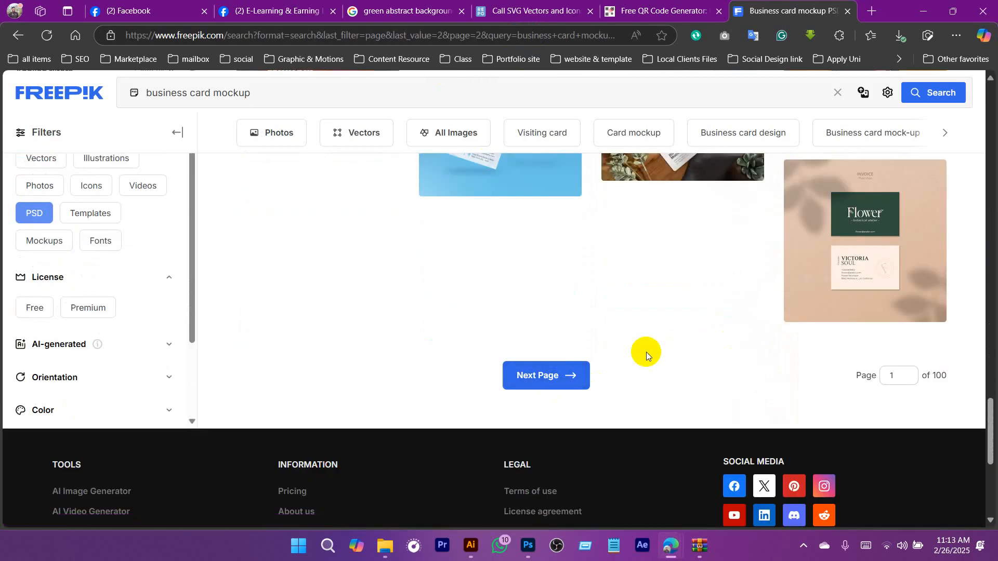
scroll(581, 258, "down", 6)
scroll(553, 258, "up", 5)
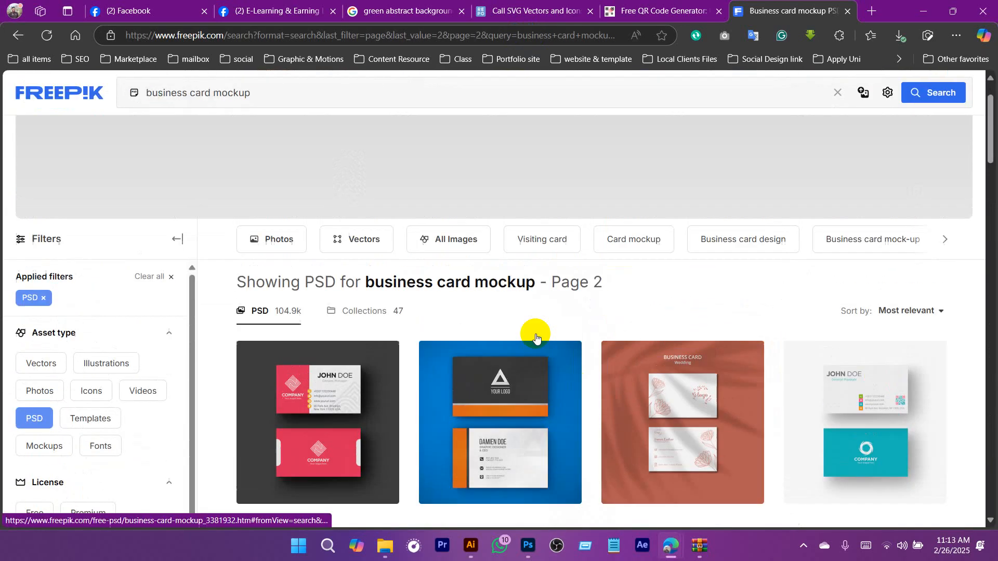
Download the pink and white business card PSD from the results and open its zip archive.
left_click(302, 406)
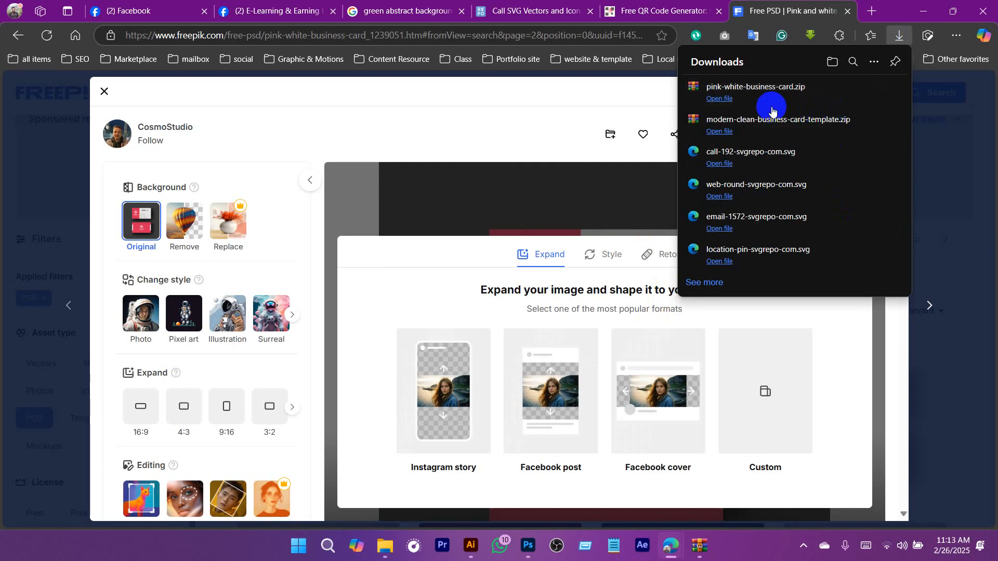
left_click(873, 89)
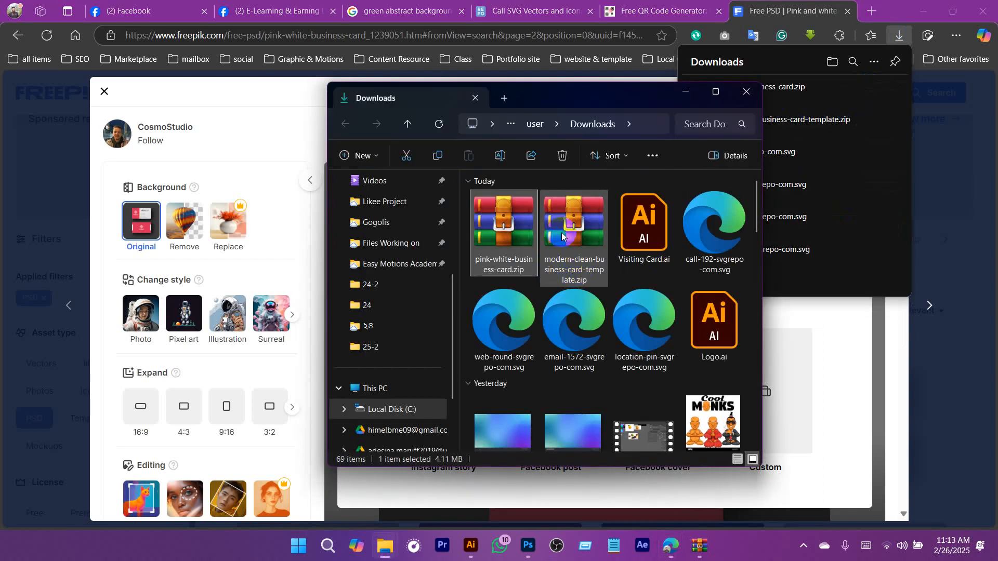
double_click(492, 220)
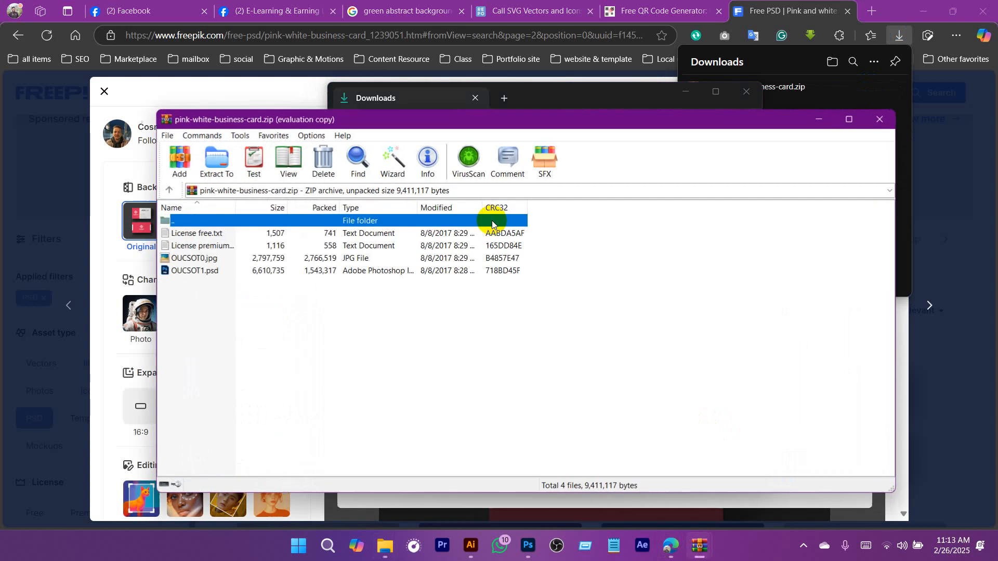
Open OUCSOT1.psd in Photoshop to examine the template, close it and switch back to Illustrator.
double_click(179, 271)
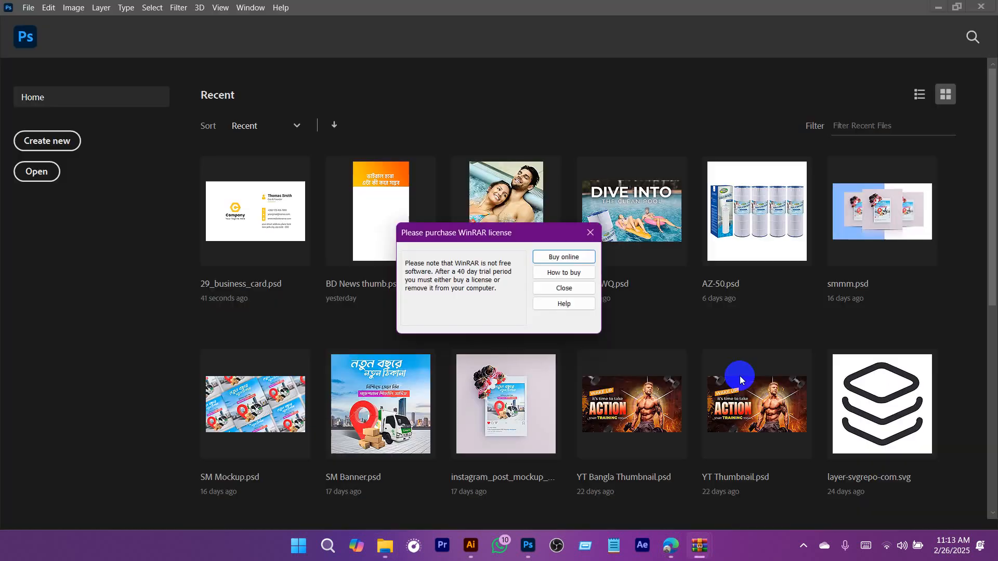
left_click(543, 289)
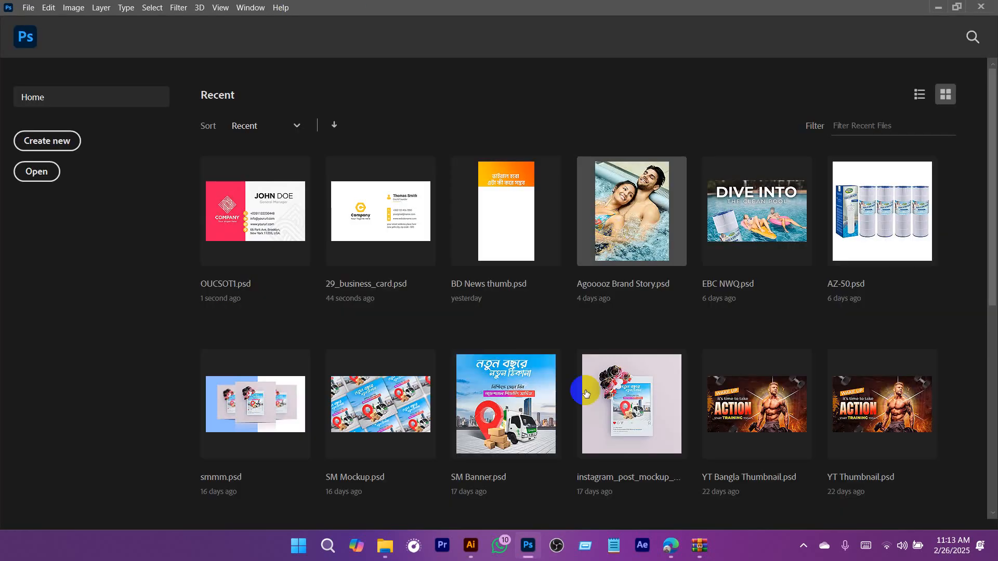
left_click(471, 547)
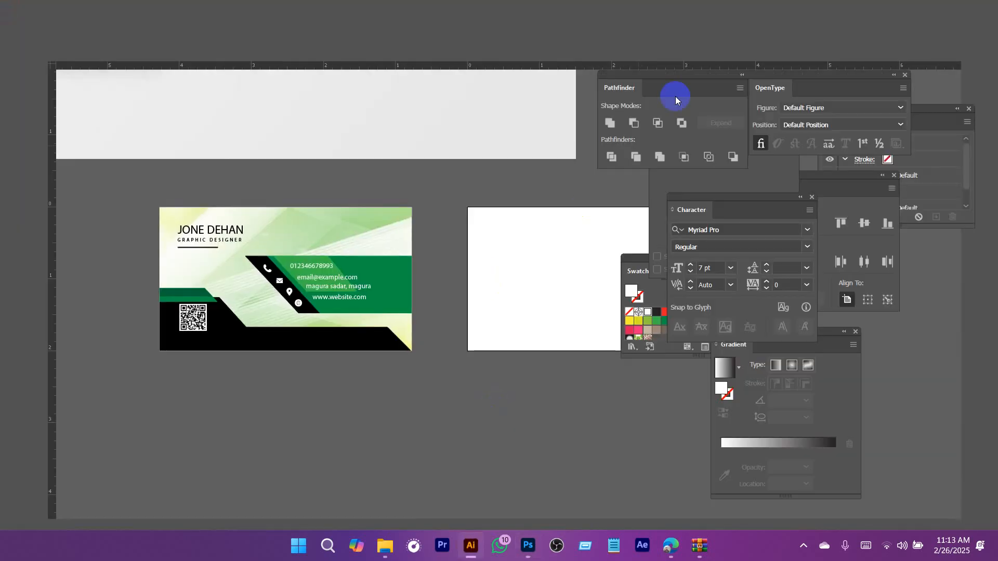
Switch to File Explorer and open the Mockups folder in My Drive of the university Google Drive account.
left_click_drag(515, 258, 419, 320)
scroll(503, 317, "down", 7)
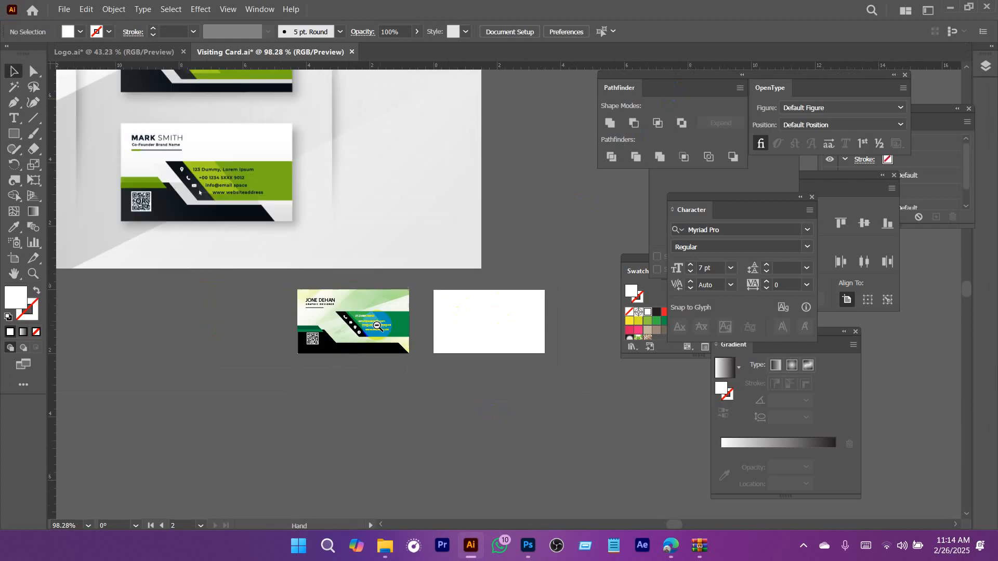
left_click(390, 553)
left_click(419, 487)
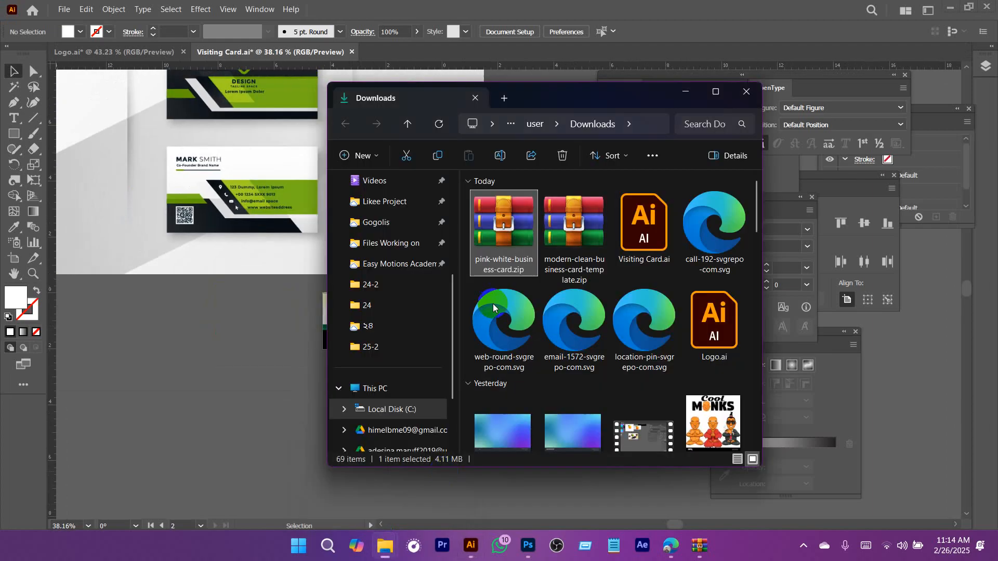
scroll(420, 406, "down", 3)
left_click(400, 368)
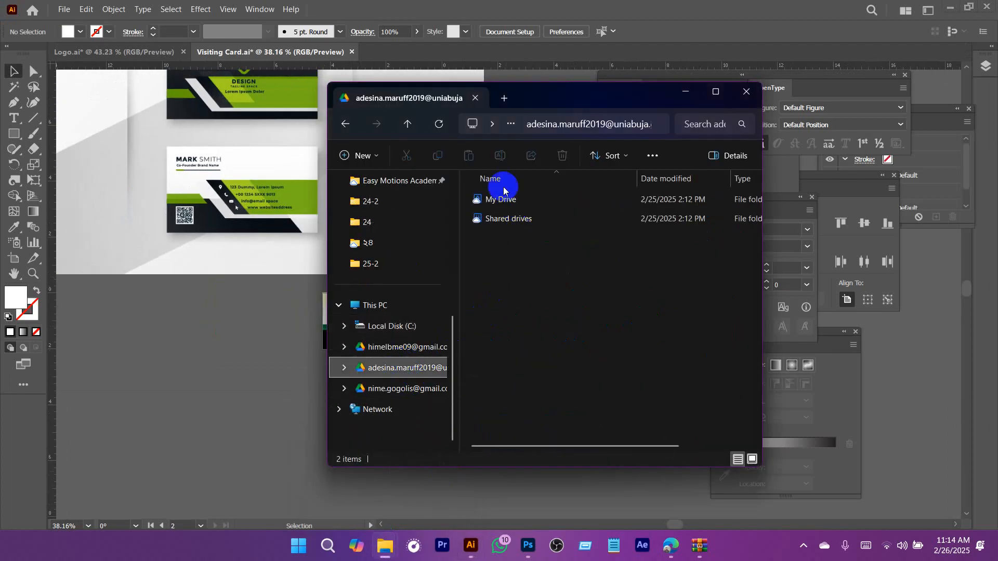
double_click(504, 198)
scroll(534, 356, "down", 2)
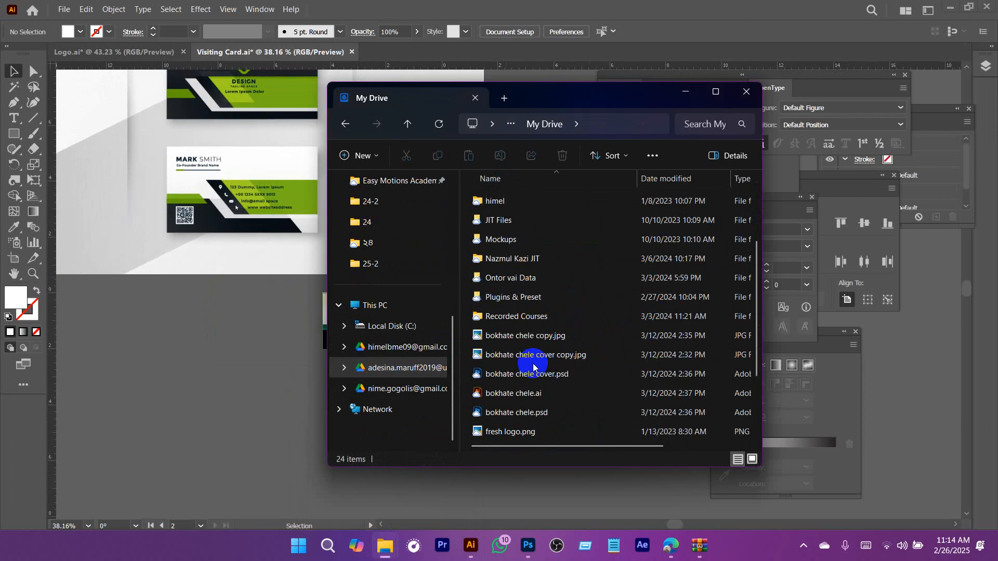
left_click(504, 239)
double_click(504, 240)
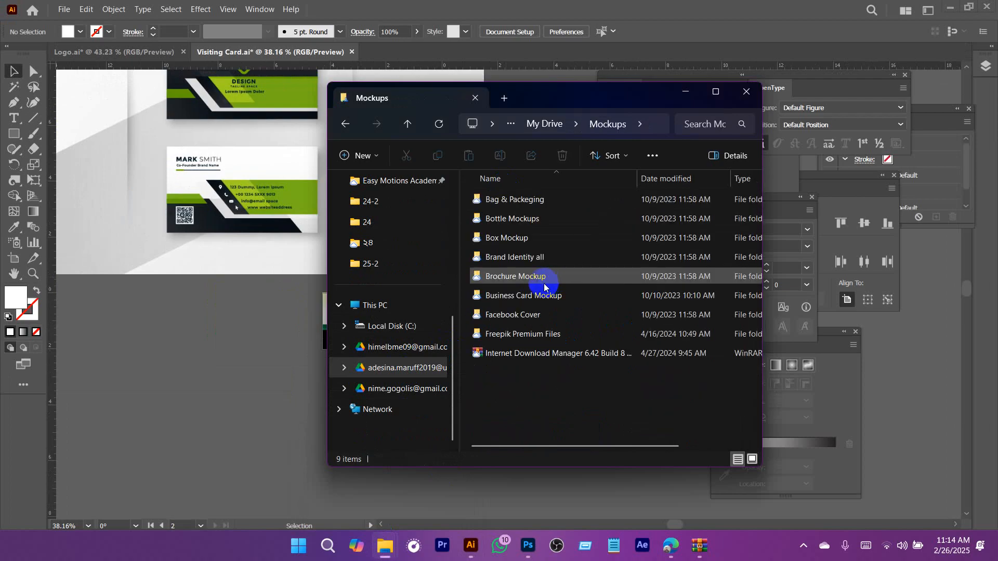
Open 91.psd from the Business Card Mockup folder in Photoshop and select its front layer.
double_click(514, 300)
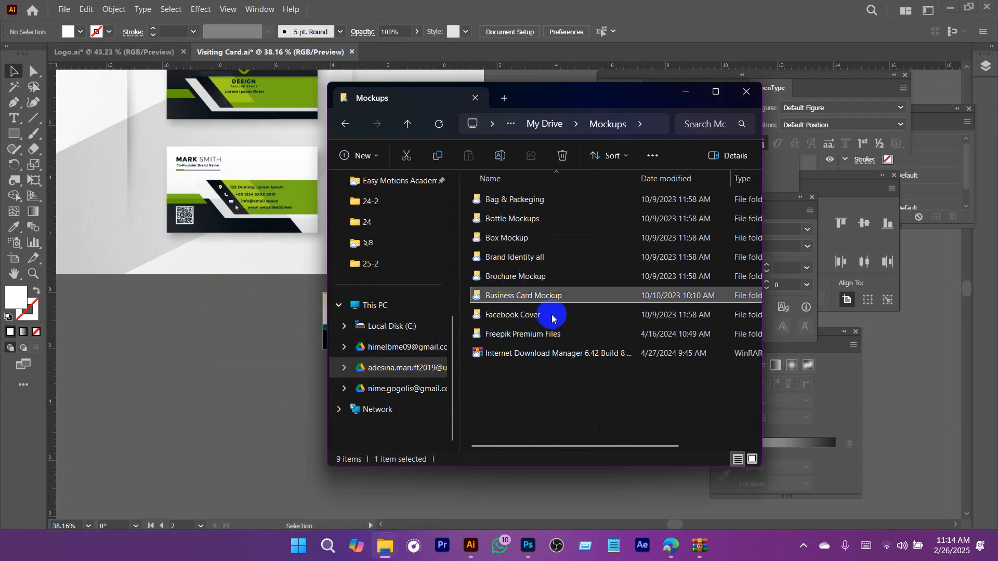
double_click(504, 199)
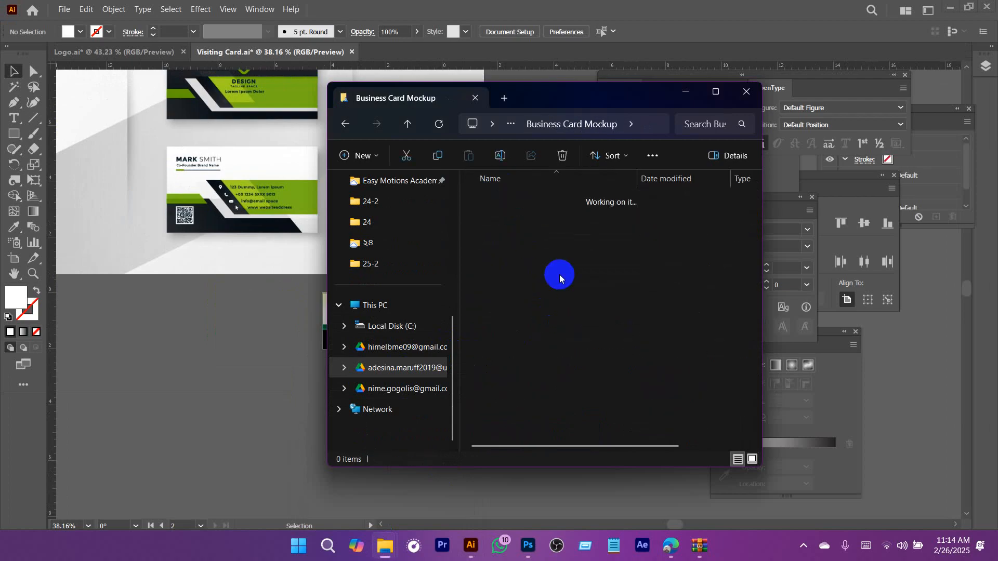
double_click(478, 220)
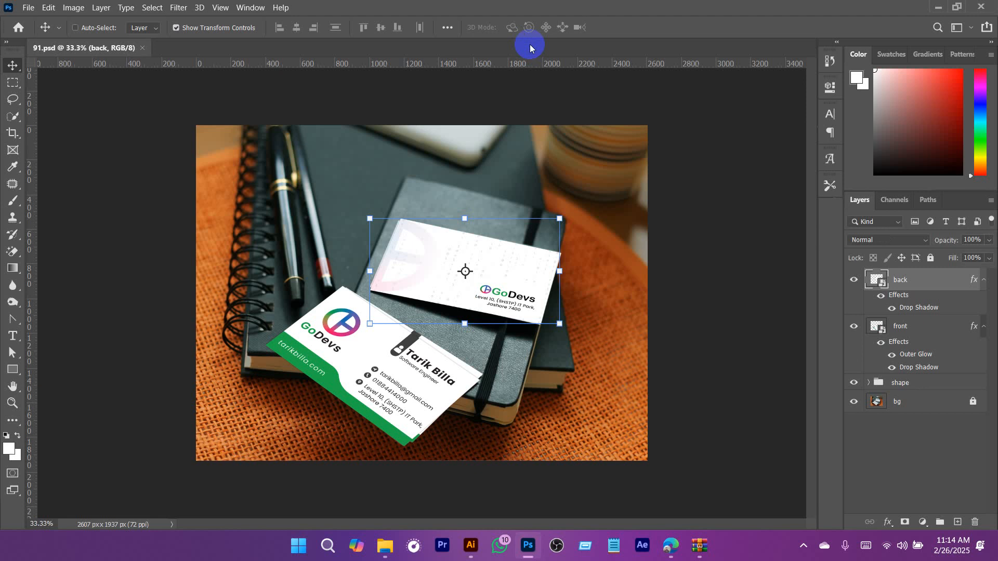
left_click(961, 419)
left_click(912, 327)
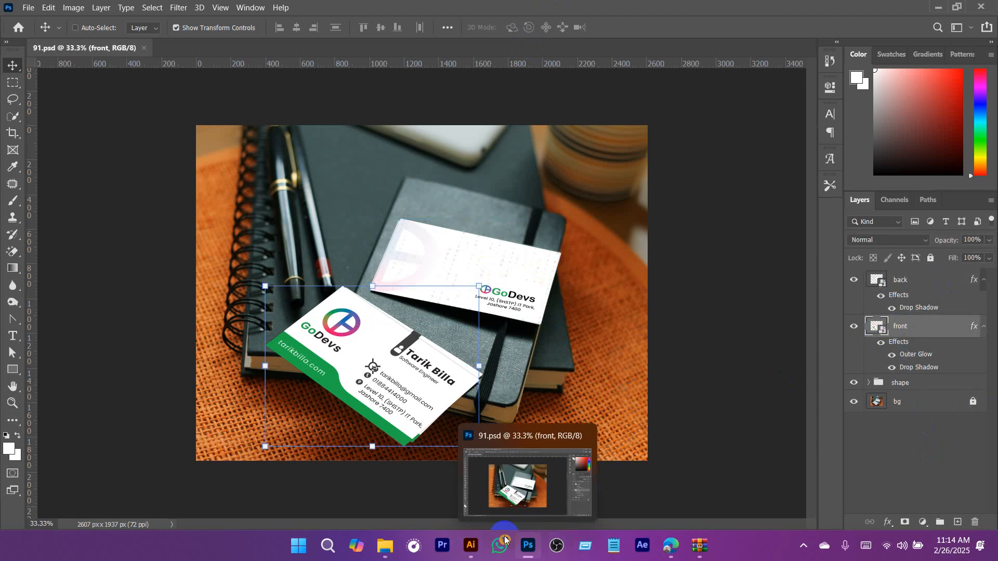
Switch to Illustrator, select the finished green card front in Visiting Card.ai and copy it.
left_click(471, 546)
scroll(478, 386, "up", 5)
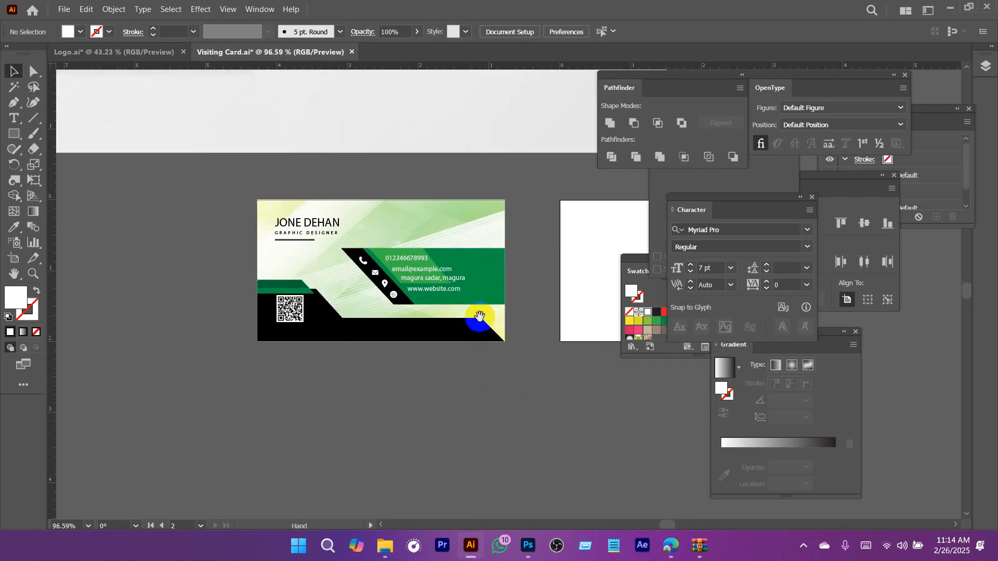
left_click_drag(534, 406, 533, 407)
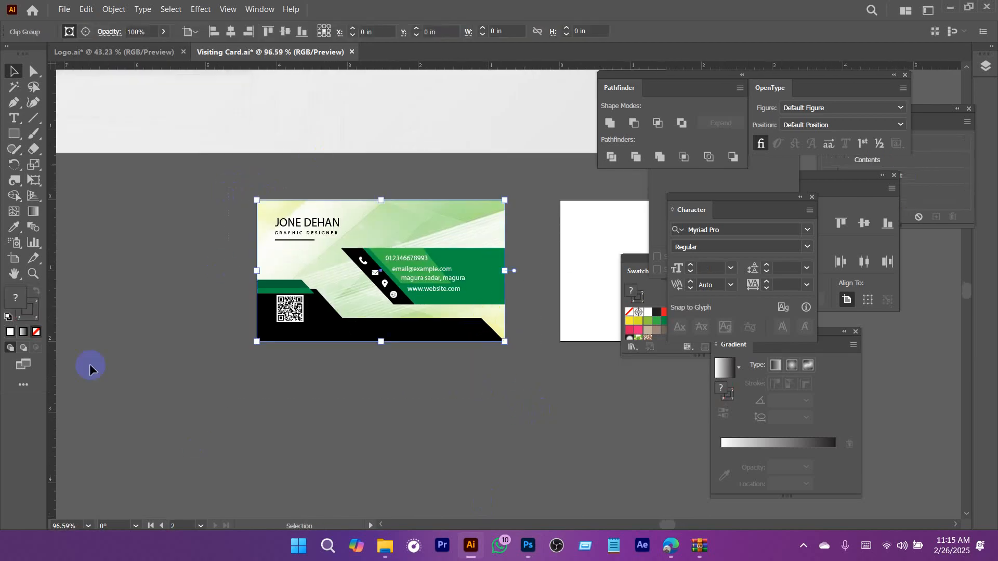
key("a")
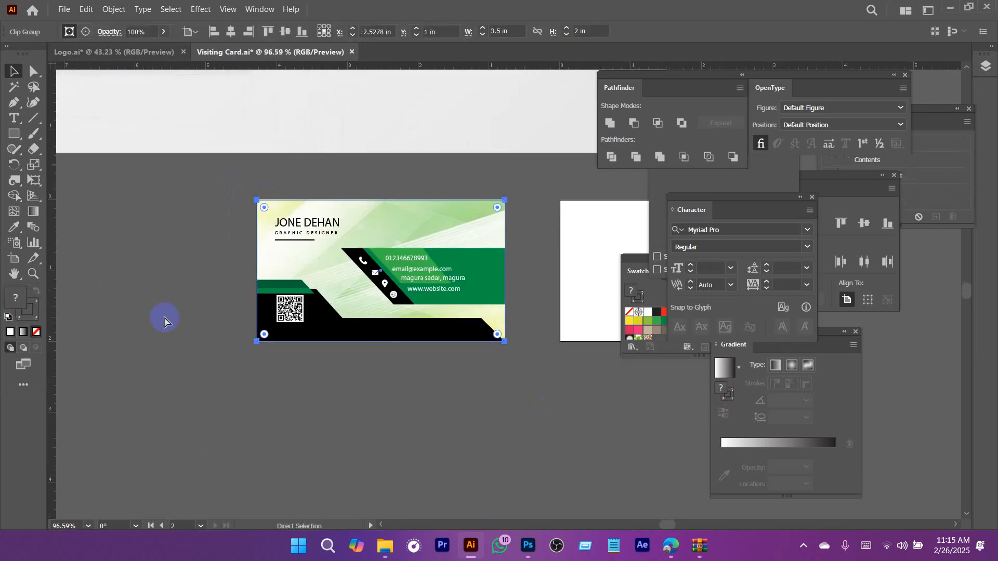
Switch to Photoshop, open the contents of the front layer's smart object and hide the GoDevs card layer.
left_click(531, 549)
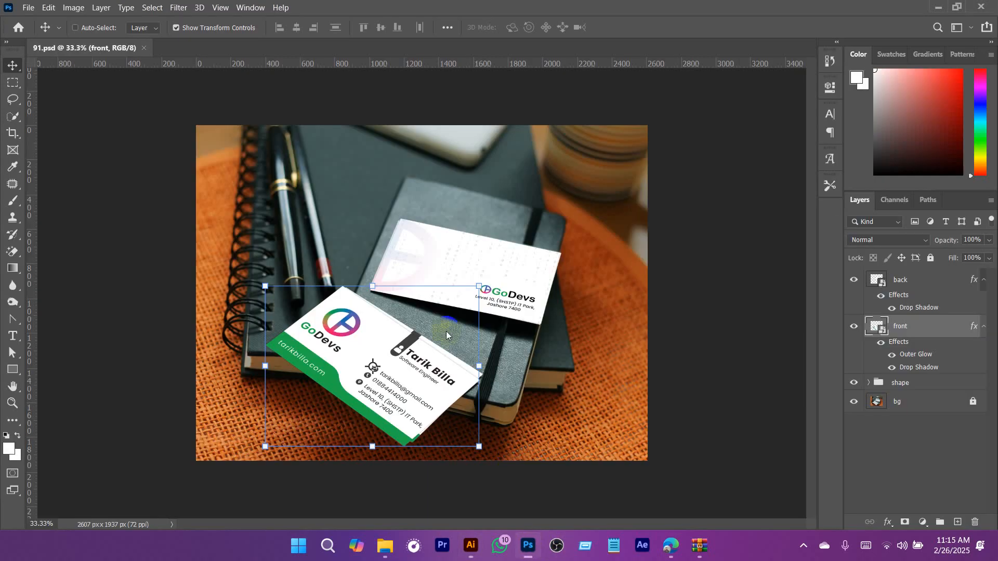
double_click(878, 326)
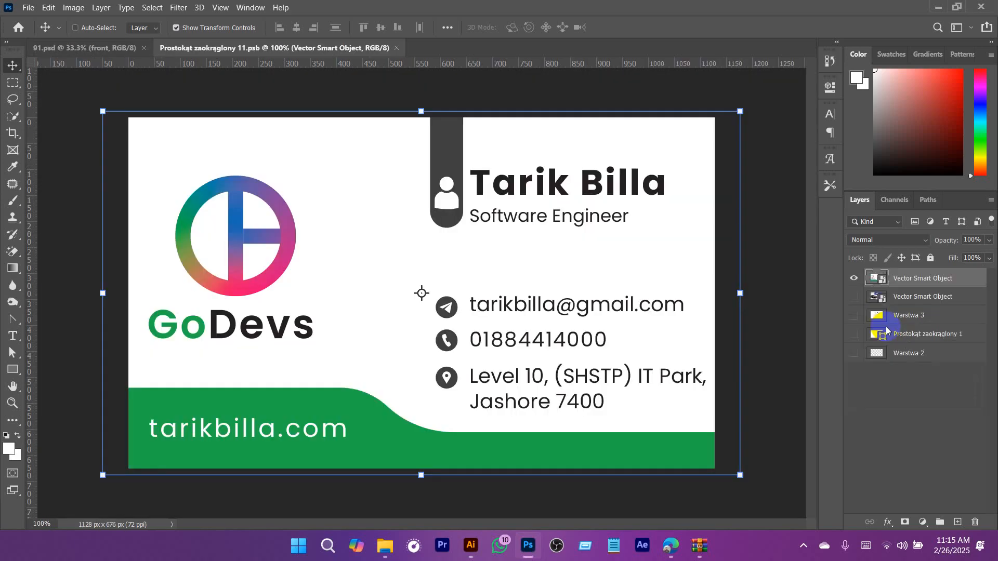
left_click(853, 281)
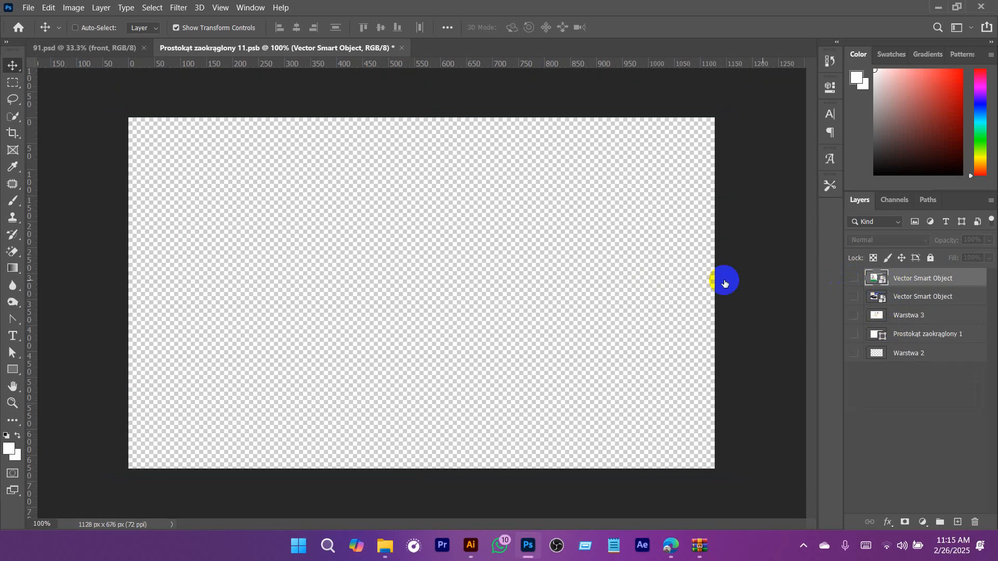
Paste the copied card front into the smart object document as a Smart Object.
key("ctrl+v")
left_click(880, 171)
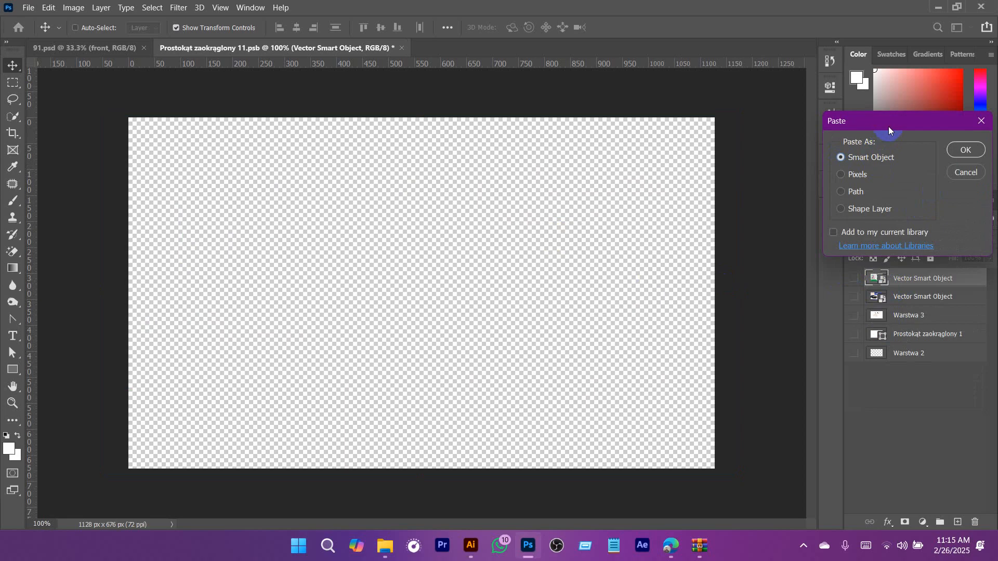
left_click_drag(888, 130, 686, 130)
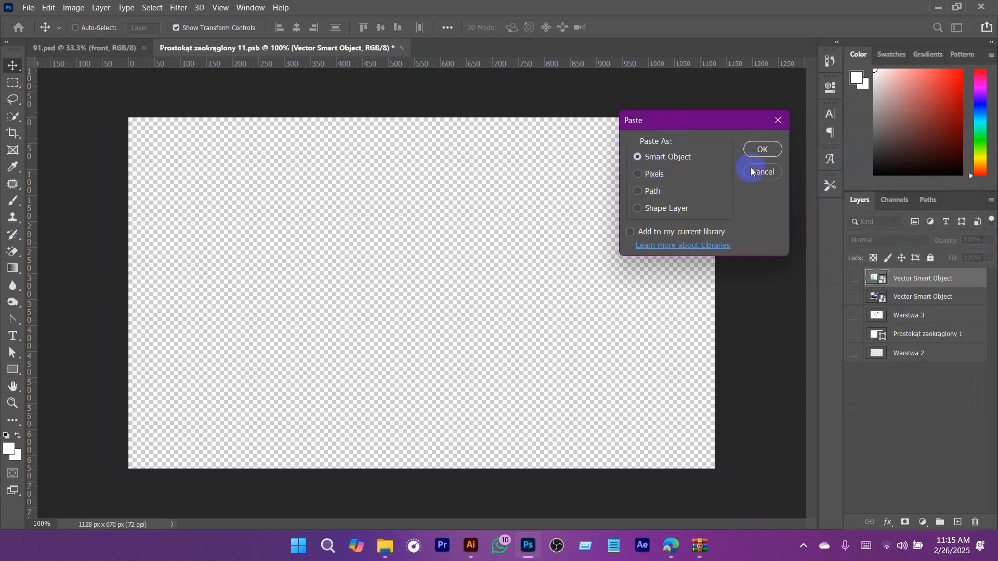
left_click(763, 150)
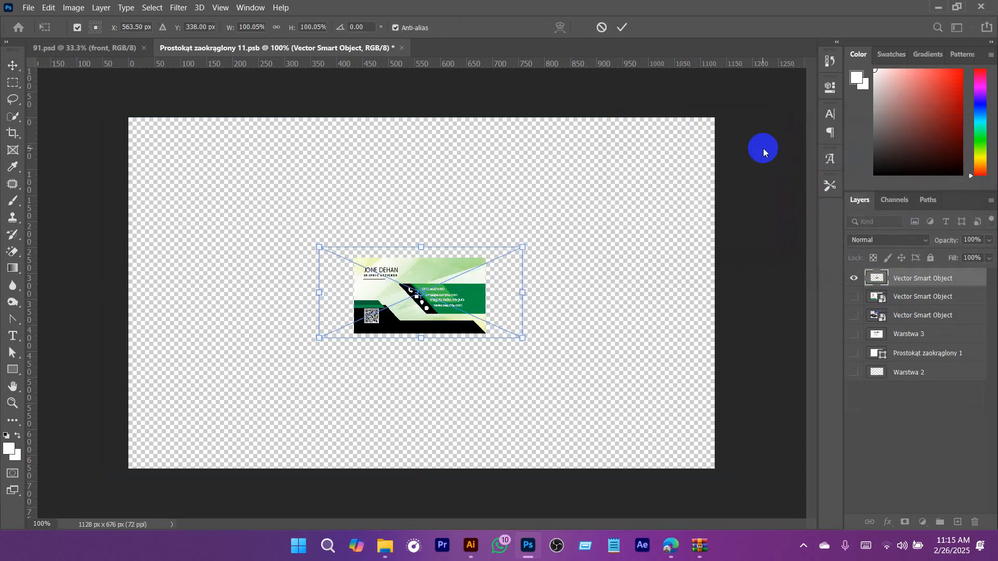
Scale the pasted card front to about 496% and position it so the artwork fills the canvas.
key("ctrl+minus")
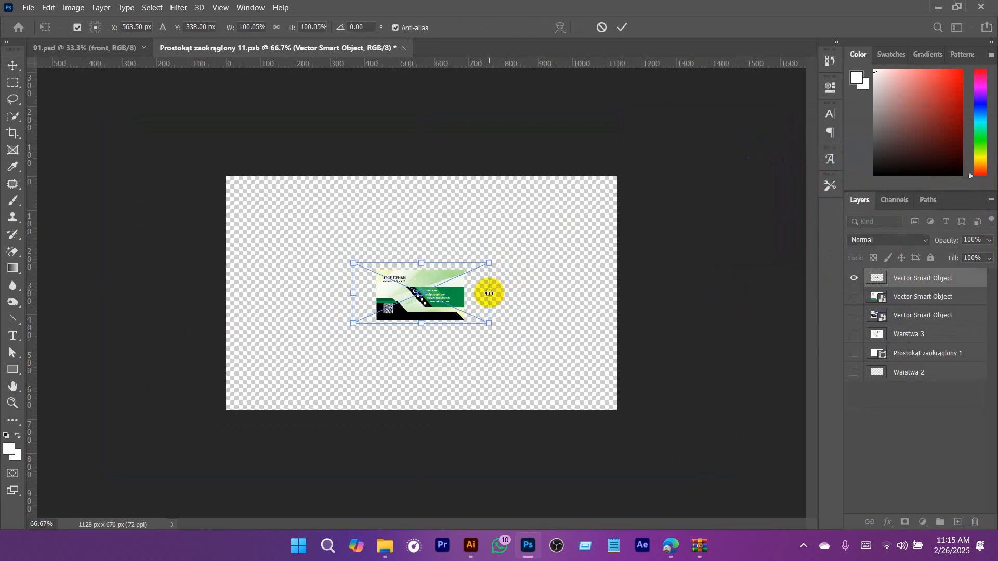
left_click_drag(490, 293, 758, 341)
left_click_drag(411, 280, 419, 274)
left_click_drag(762, 286, 768, 287)
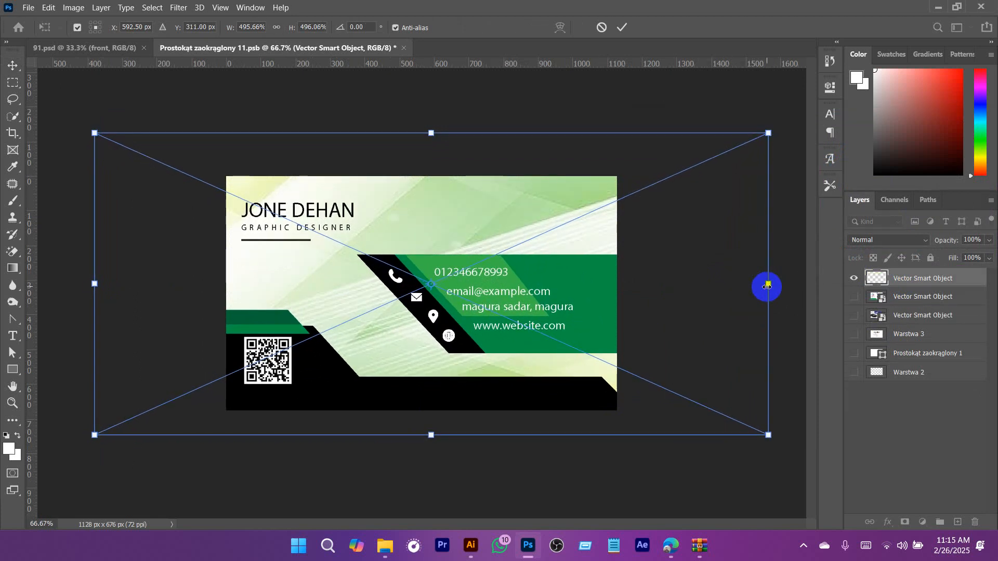
key("Return")
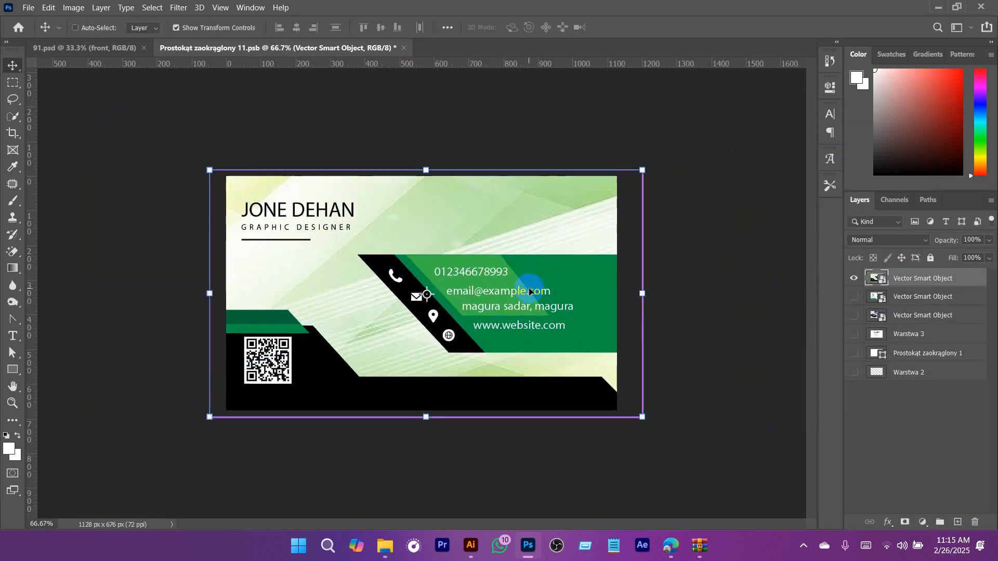
Save the edited smart object and return to 91.psd to inspect the front card in the mockup.
key("ctrl+s")
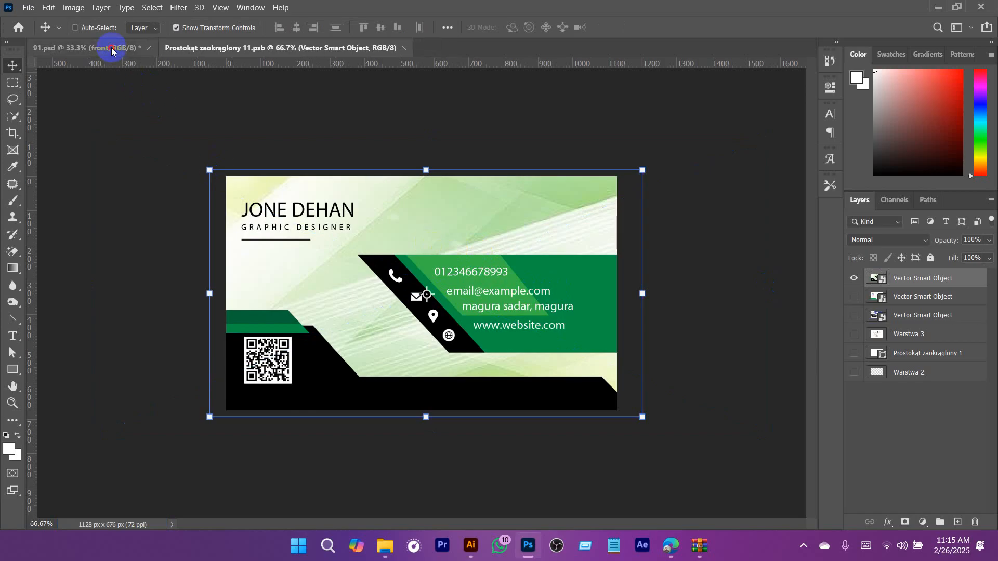
left_click(111, 47)
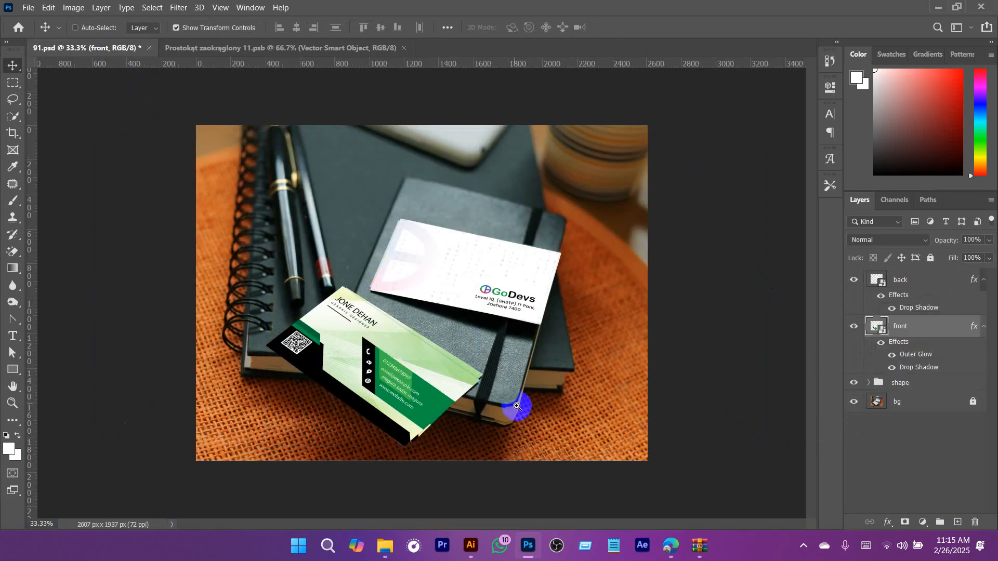
left_click_drag(492, 402, 572, 417)
left_click_drag(570, 416, 465, 388)
left_click_drag(569, 395, 543, 391)
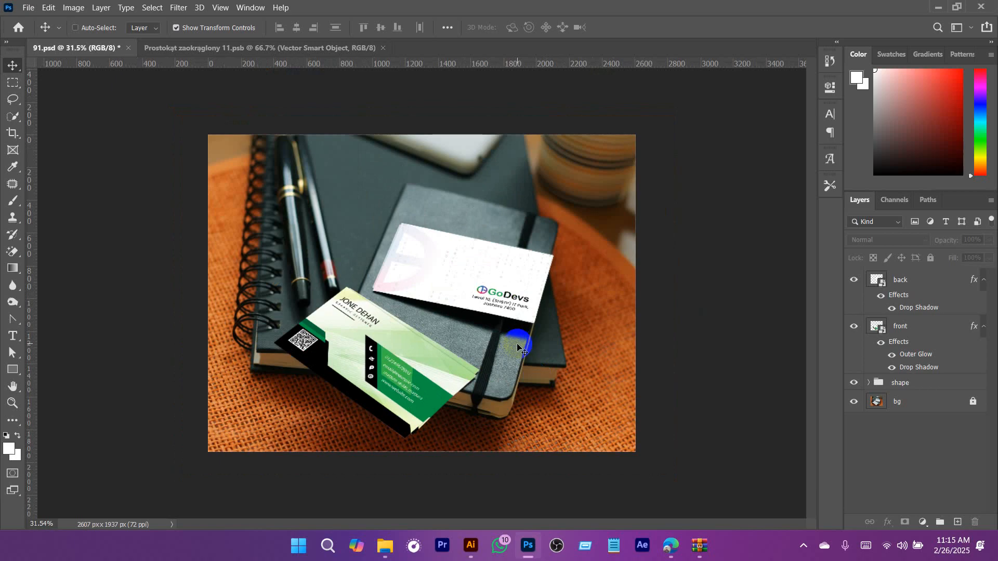
left_click_drag(391, 357, 446, 386)
Switch to Logo.ai in Illustrator, select the blue and orange SM logo and copy it.
left_click(471, 546)
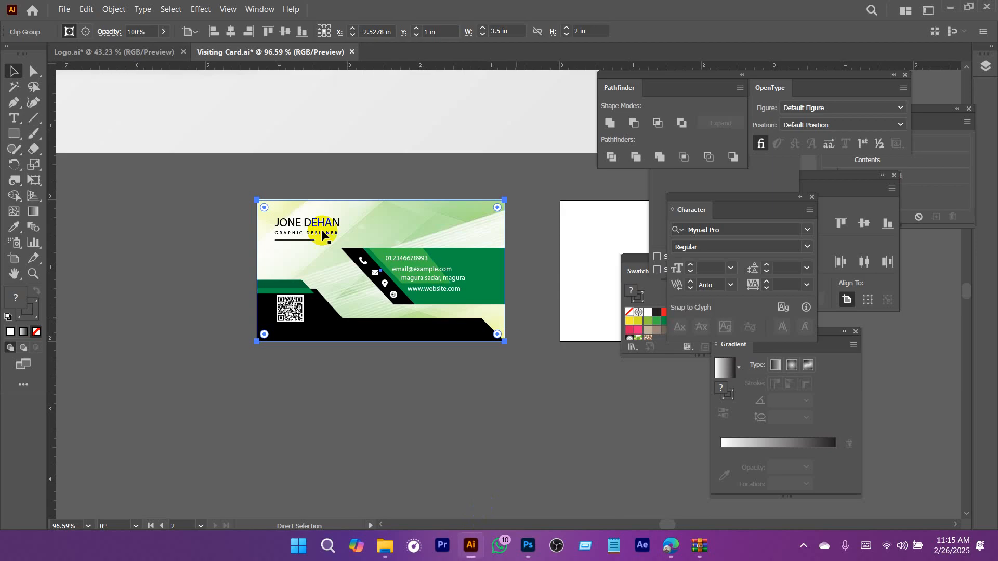
left_click(141, 52)
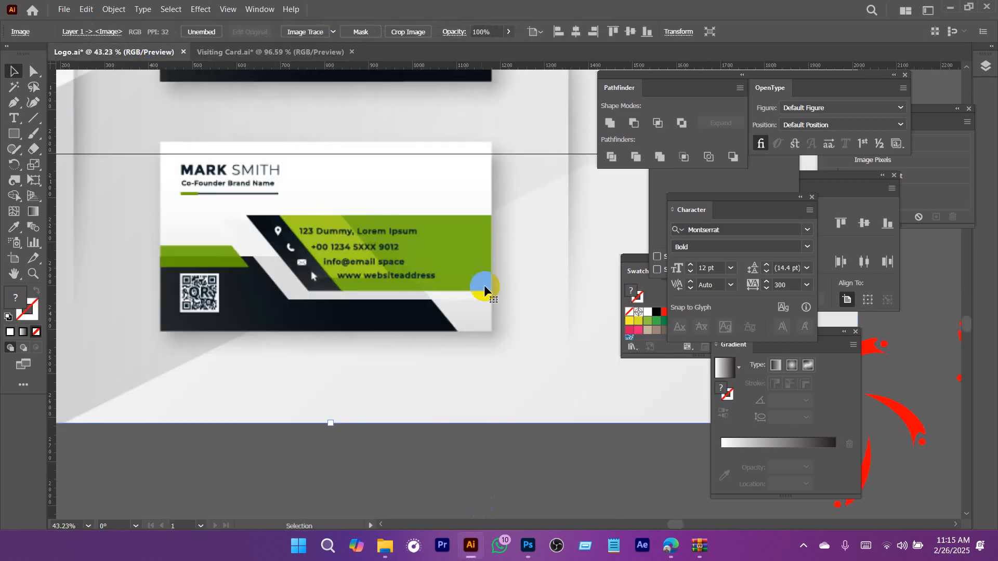
left_click_drag(442, 358, 258, 359)
key("Delete")
left_click_drag(446, 173, 540, 240)
left_click_drag(381, 122, 563, 331)
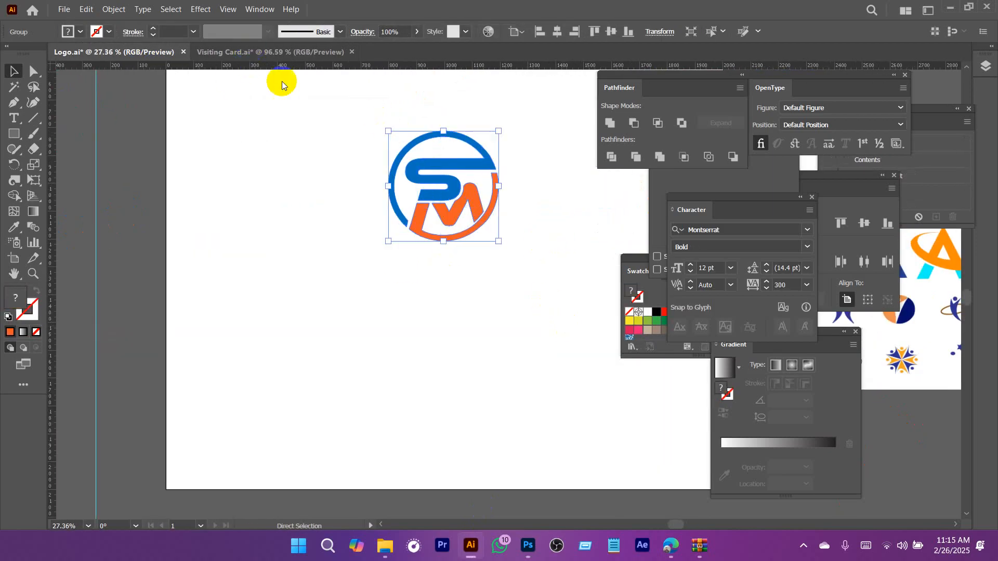
Paste the SM logo inside the card front's clip group in Visiting Card.ai and scale it down to a small size.
left_click(256, 53)
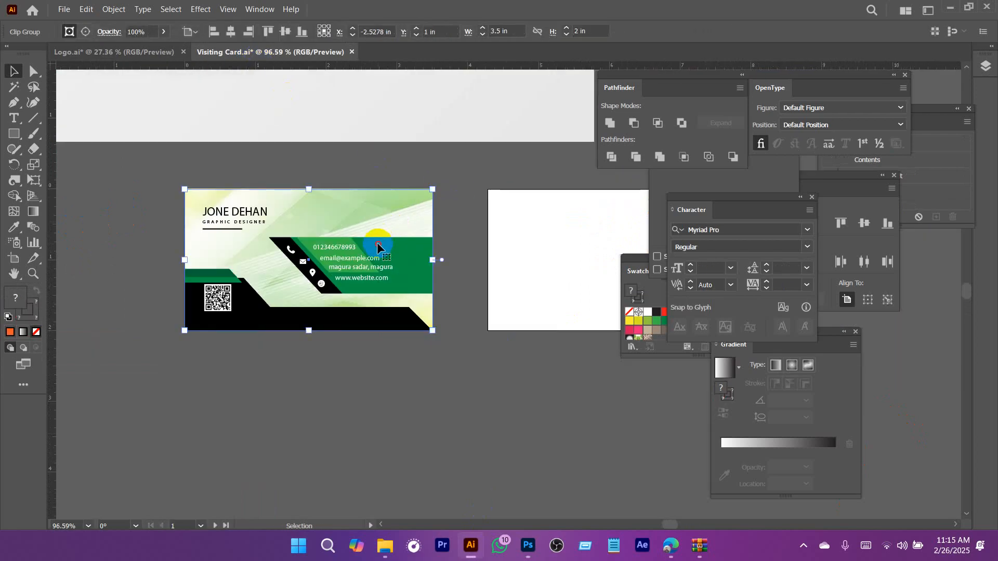
double_click(384, 228)
key("ctrl+v")
left_click_drag(384, 225, 251, 251)
left_click_drag(425, 226, 339, 226)
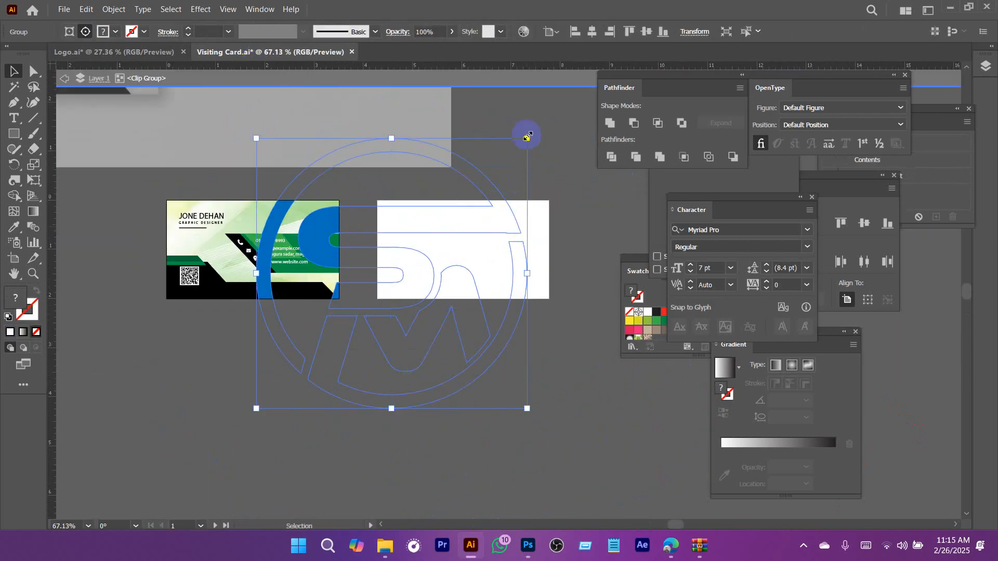
left_click_drag(526, 136, 457, 273)
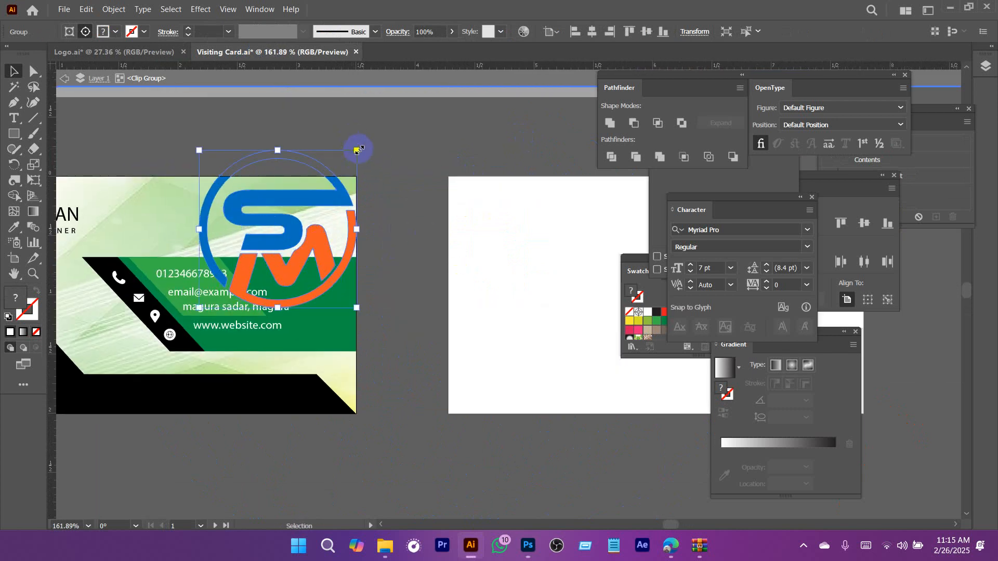
left_click_drag(357, 150, 255, 254)
Delete the green parallelogram above the contact band, cut the SM logo from the card front and leave isolation mode.
left_click(315, 215, "ctrl")
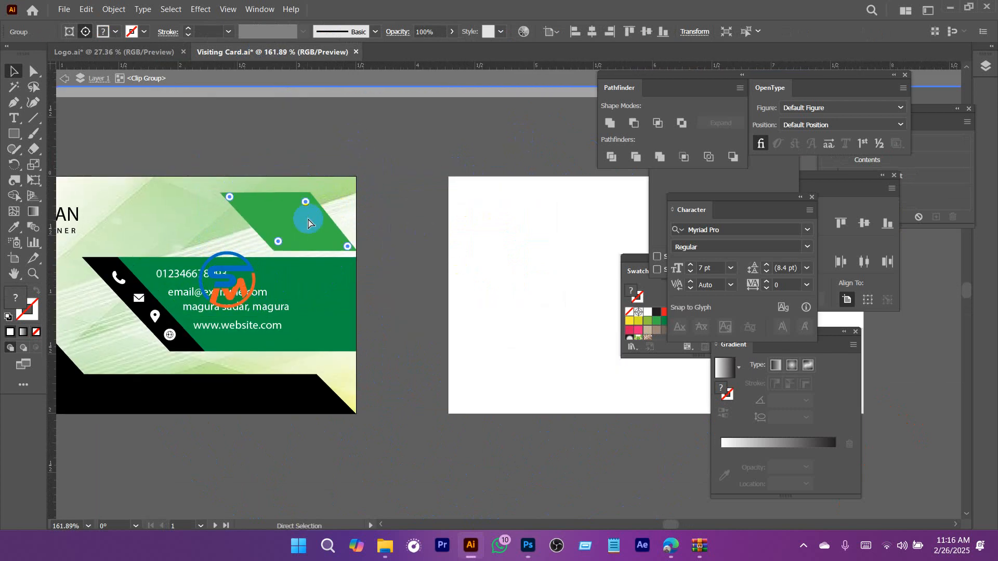
key("Delete")
left_click(262, 275, "ctrl")
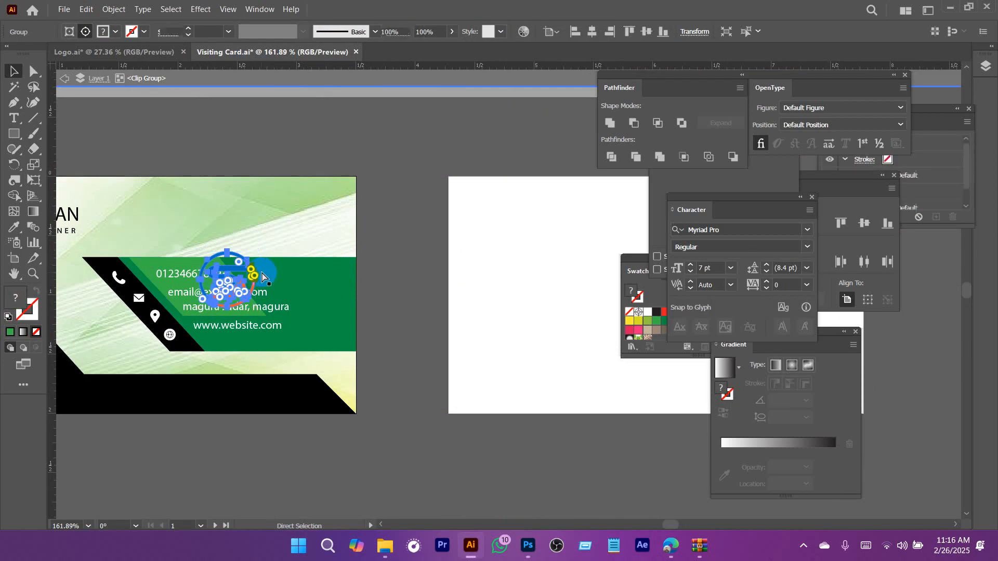
key("Delete")
left_click(444, 84)
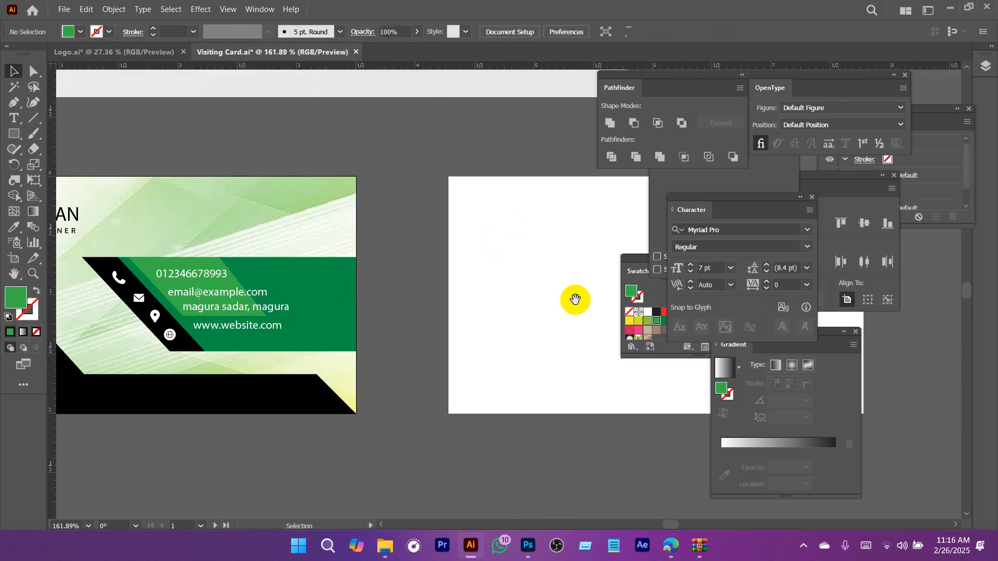
Paste the SM logo onto the blank back artboard, enlarge it and place it near the middle of the card.
left_click_drag(575, 299, 383, 298)
key("ctrl+v")
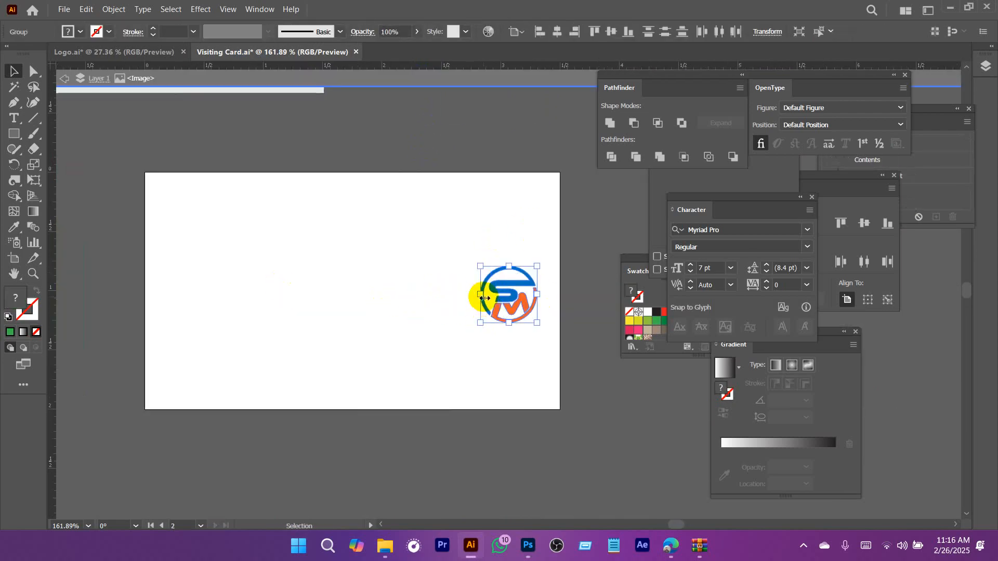
left_click_drag(484, 297, 439, 306)
left_click(489, 298)
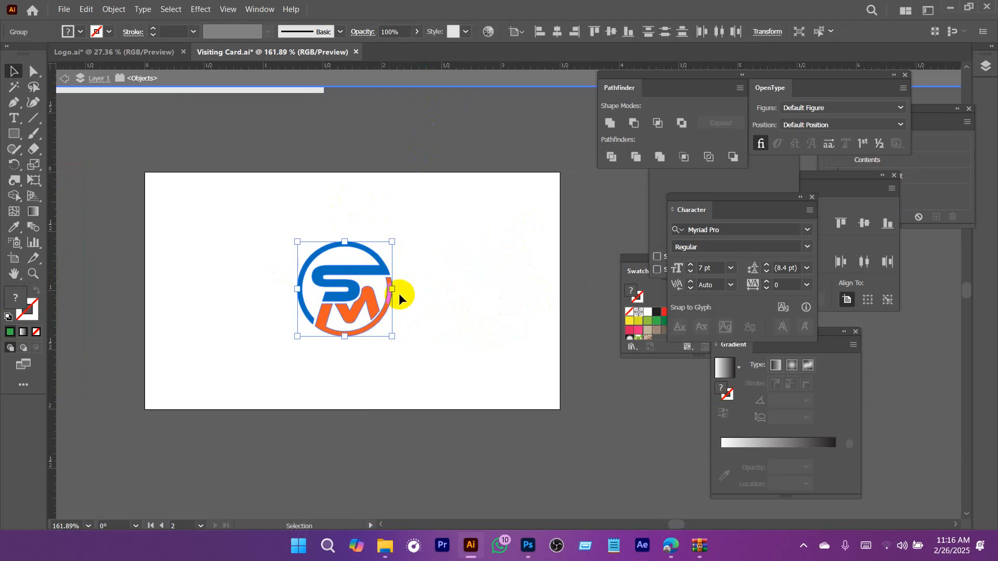
double_click(451, 260)
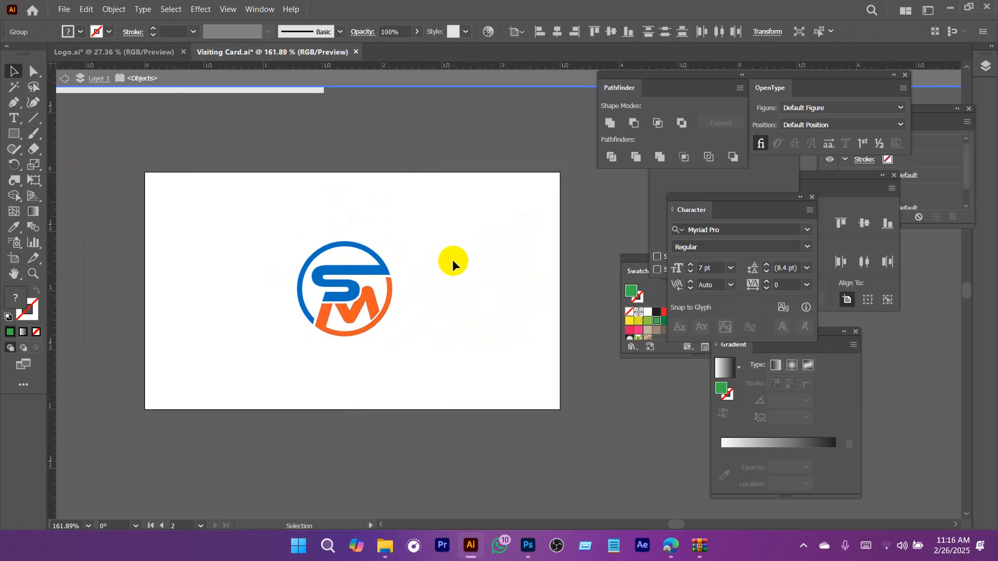
Center the SM logo horizontally on the back artboard and copy it.
left_click(560, 31)
left_click(492, 269)
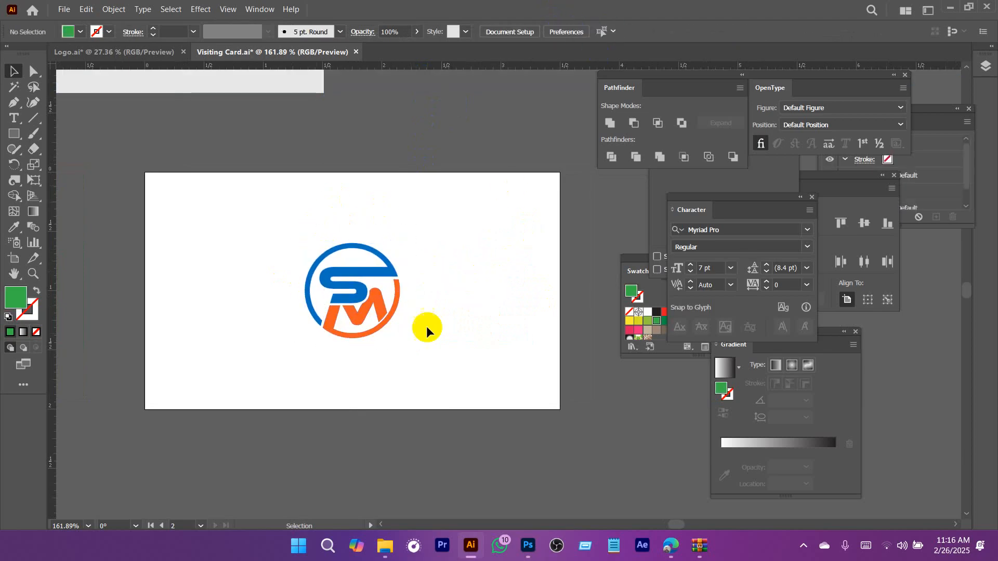
left_click(374, 323)
key("a")
Switch to 91.psd in Photoshop, open the back layer's smart object and hide all of its existing layers.
left_click(528, 547)
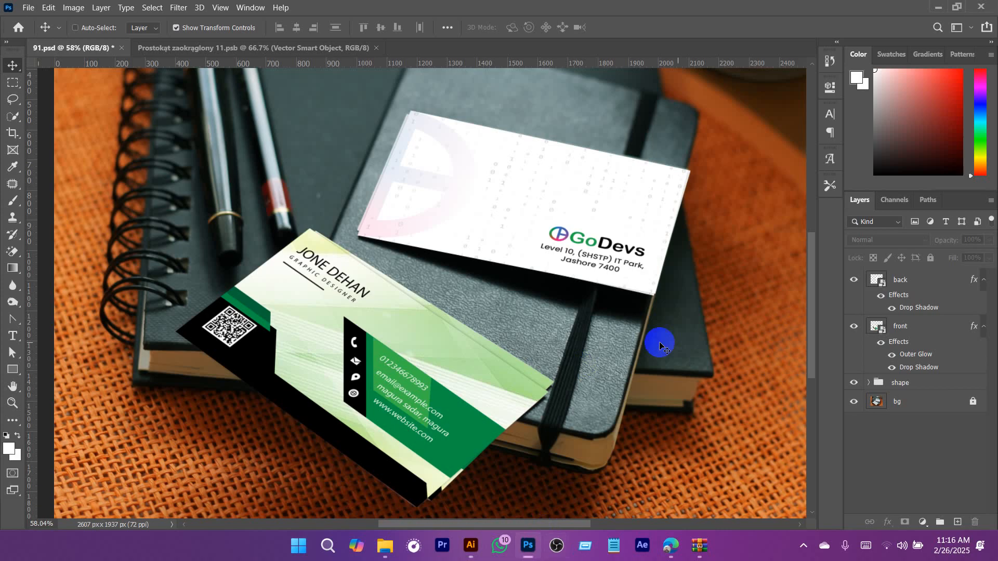
left_click(891, 285)
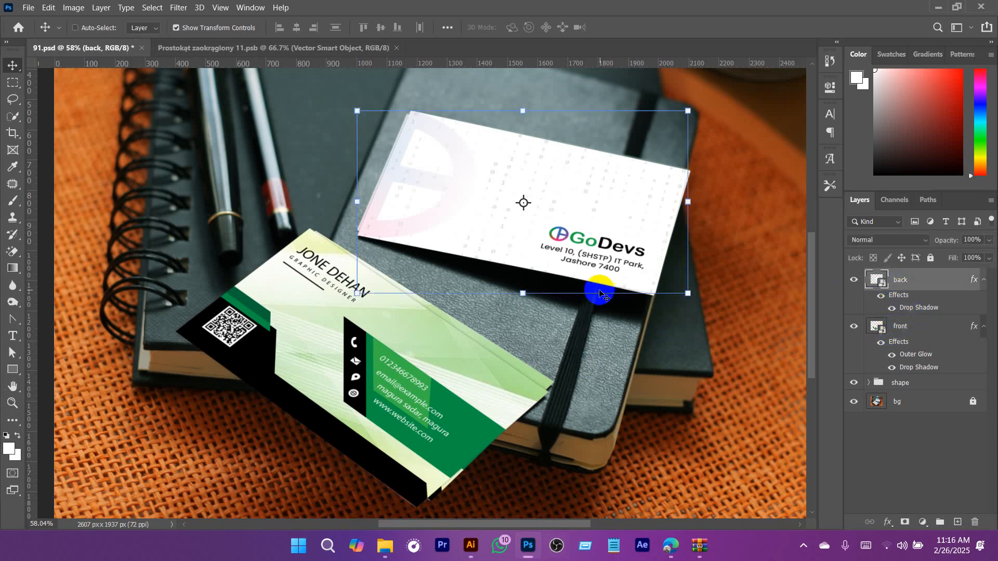
double_click(877, 281)
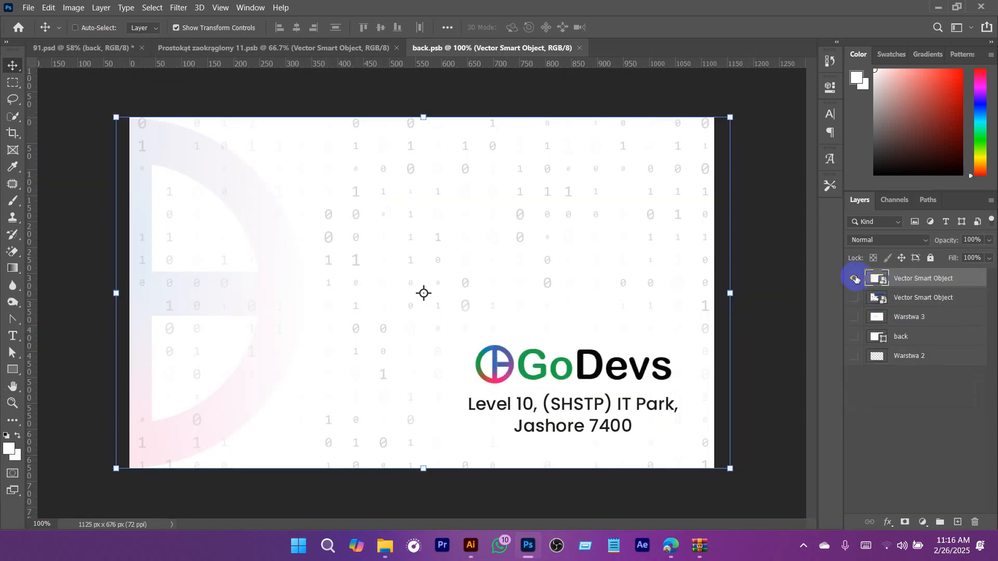
left_click(855, 279)
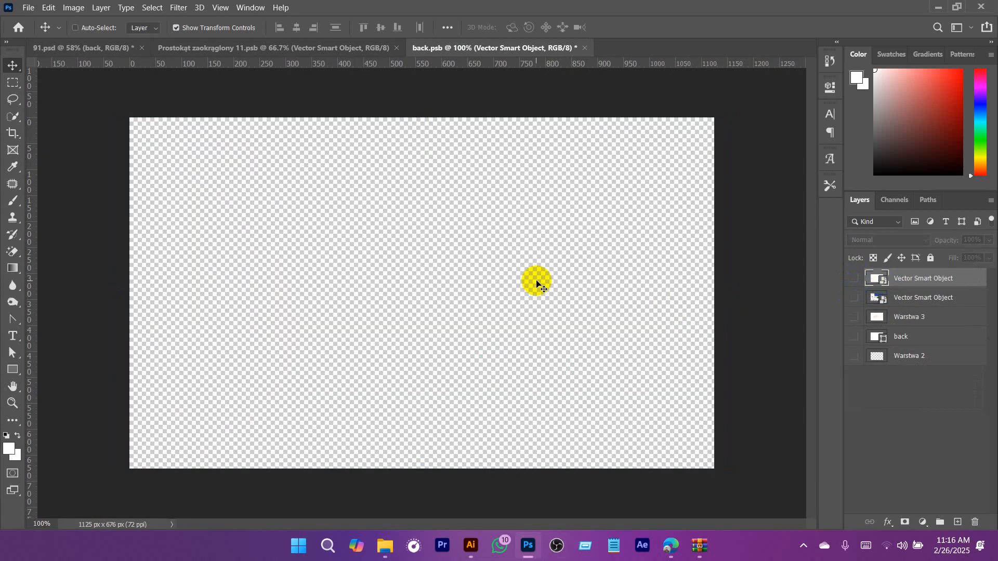
Paste the SM logo into back.psb, enlarge it to about 567%, place it near the canvas centre and save the smart object.
key("ctrl+v")
left_click(762, 151)
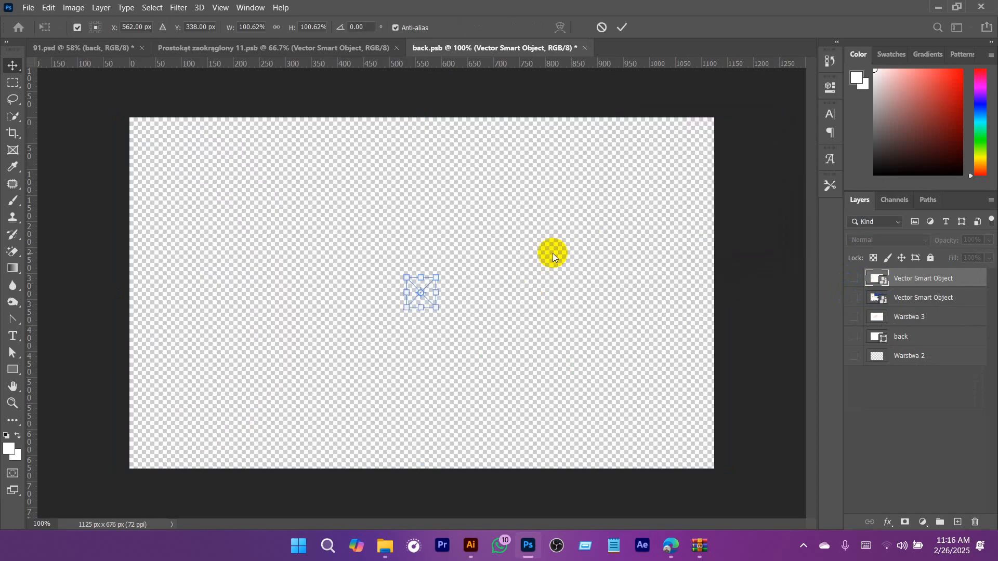
left_click_drag(440, 293, 575, 293)
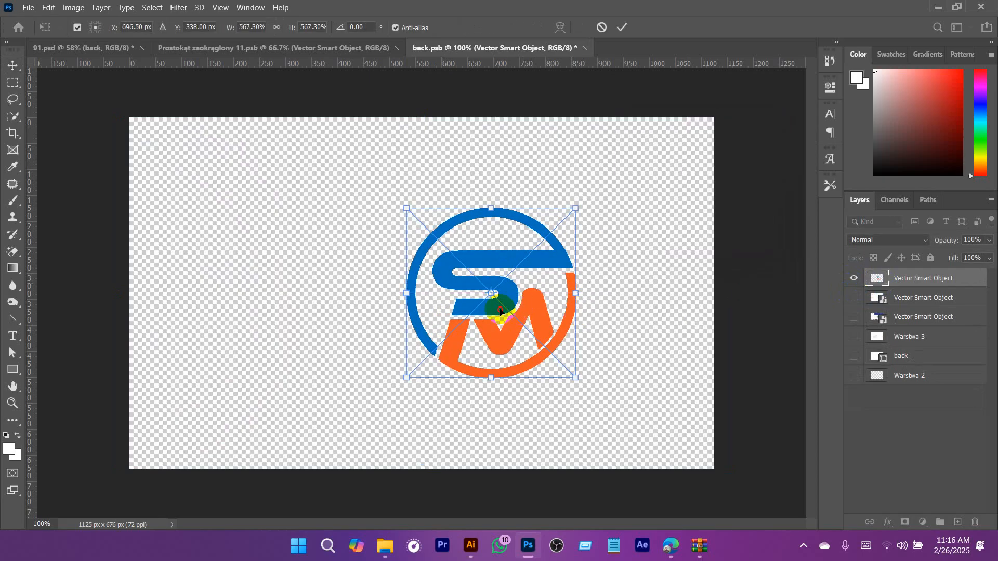
left_click_drag(523, 314, 449, 314)
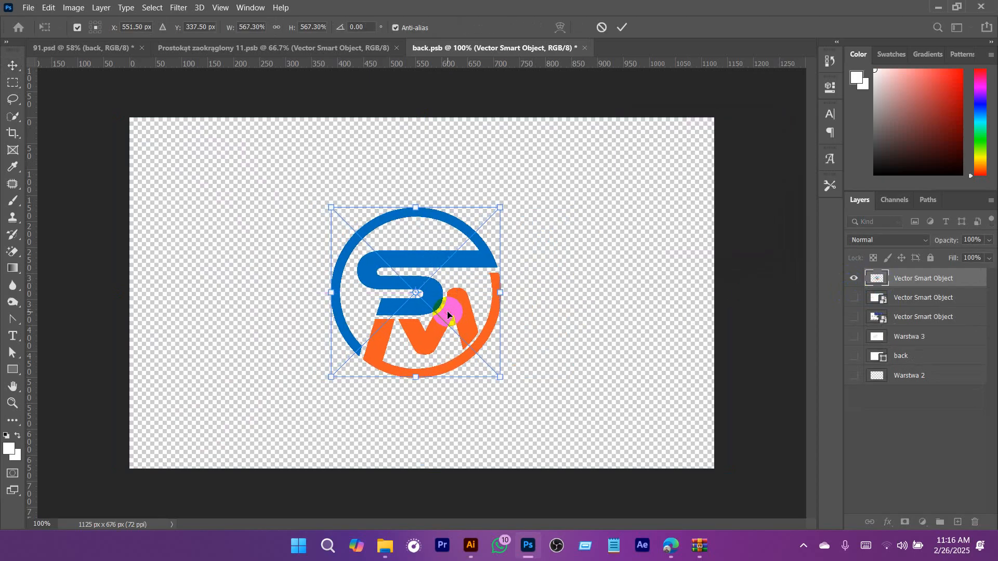
key("Return")
key("ctrl+s")
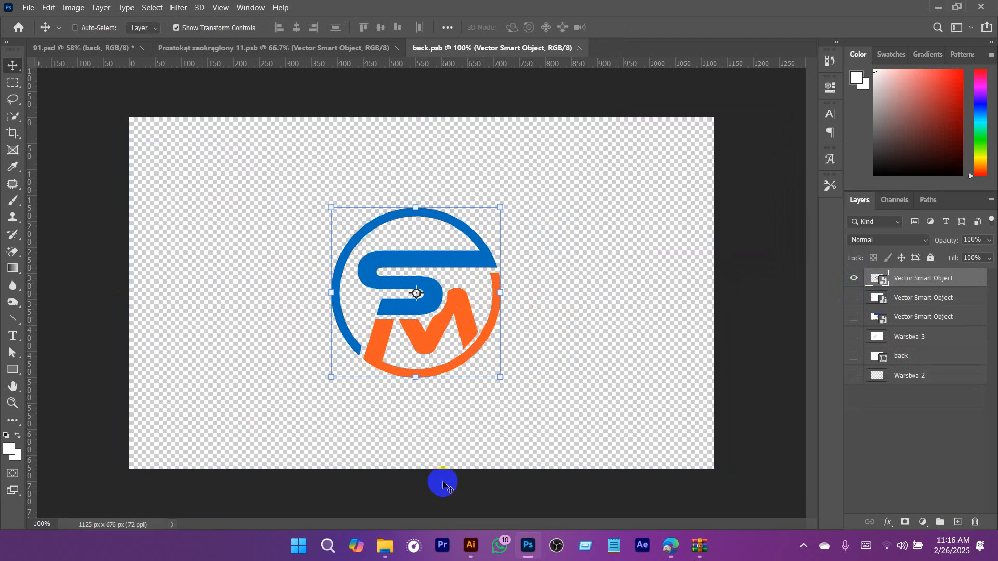
Return to the 91.psd mockup, deselect the back layer and examine both cards in the whole scene.
left_click(178, 49)
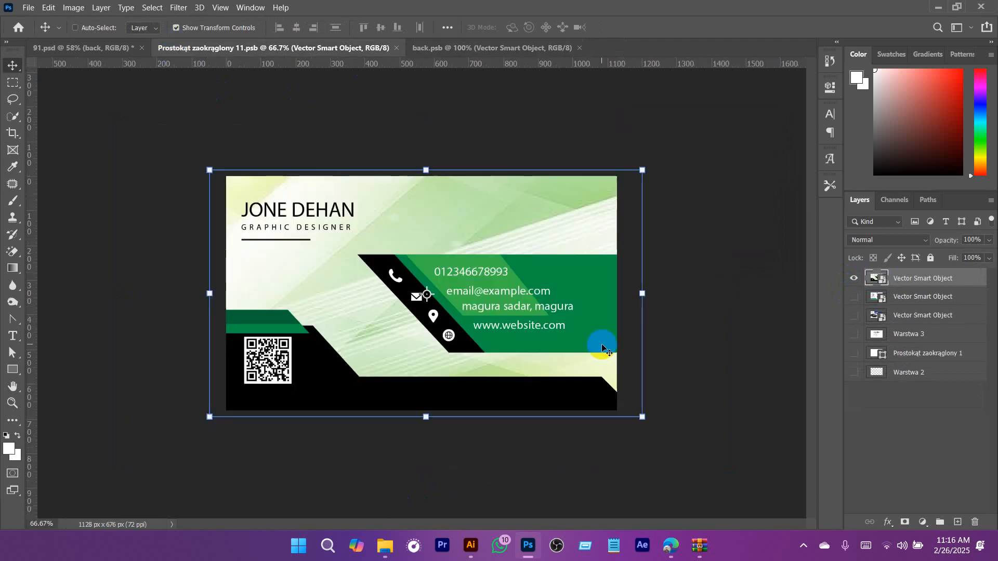
left_click(154, 85)
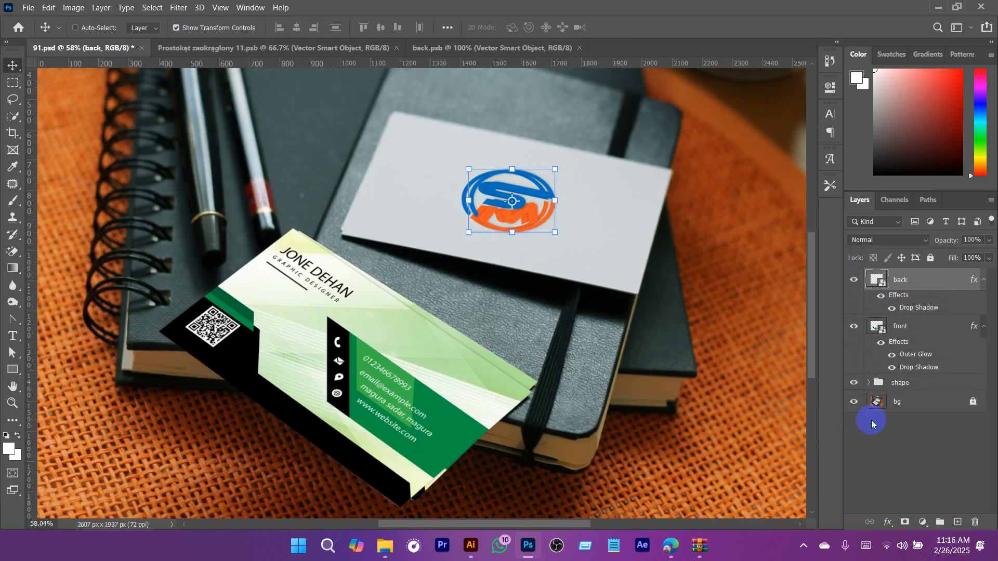
left_click(872, 424)
scroll(592, 306, "down", 6)
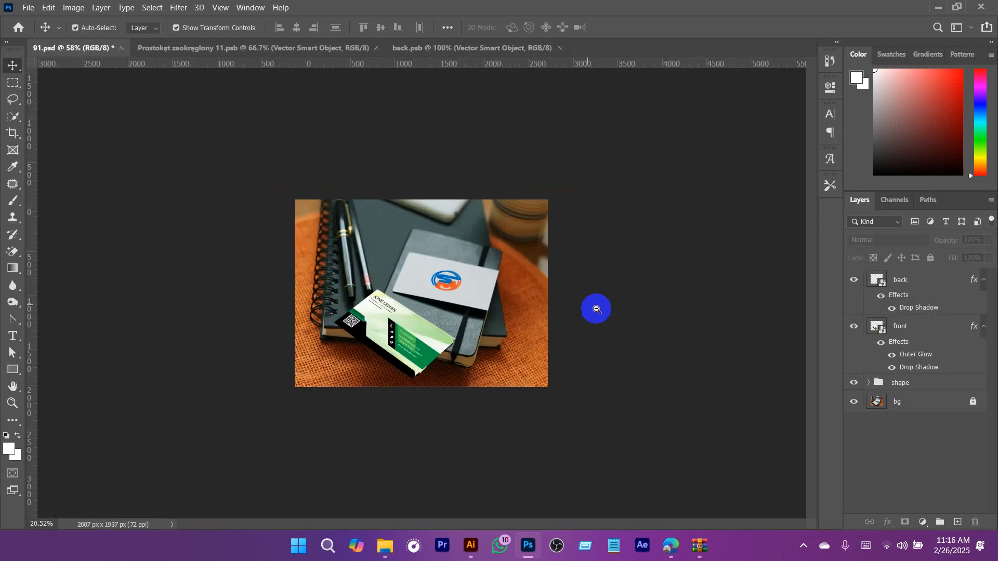
scroll(598, 310, "up", 4)
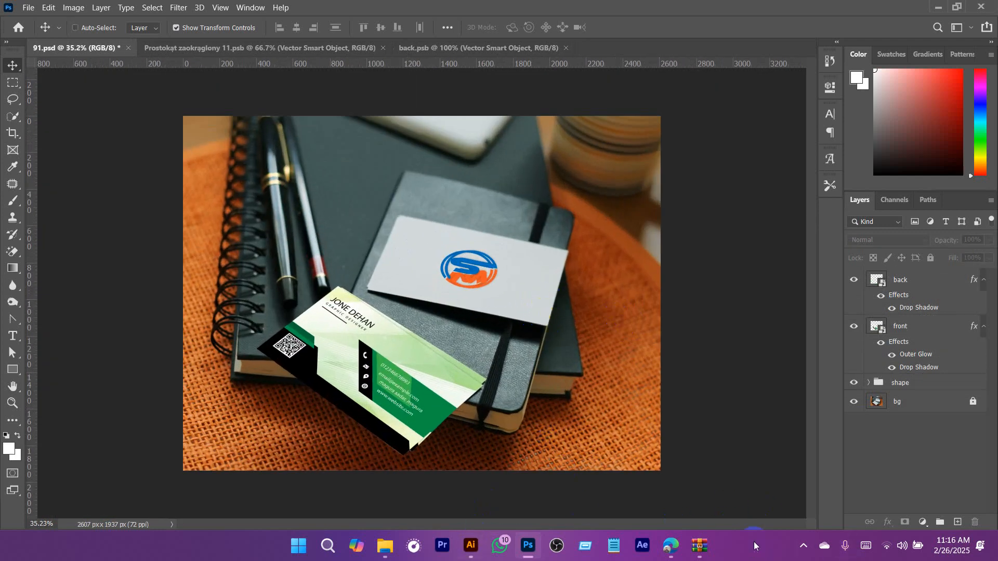
Switch to Visiting Card.ai in Illustrator and examine both card artboards together with the reference design.
left_click(471, 547)
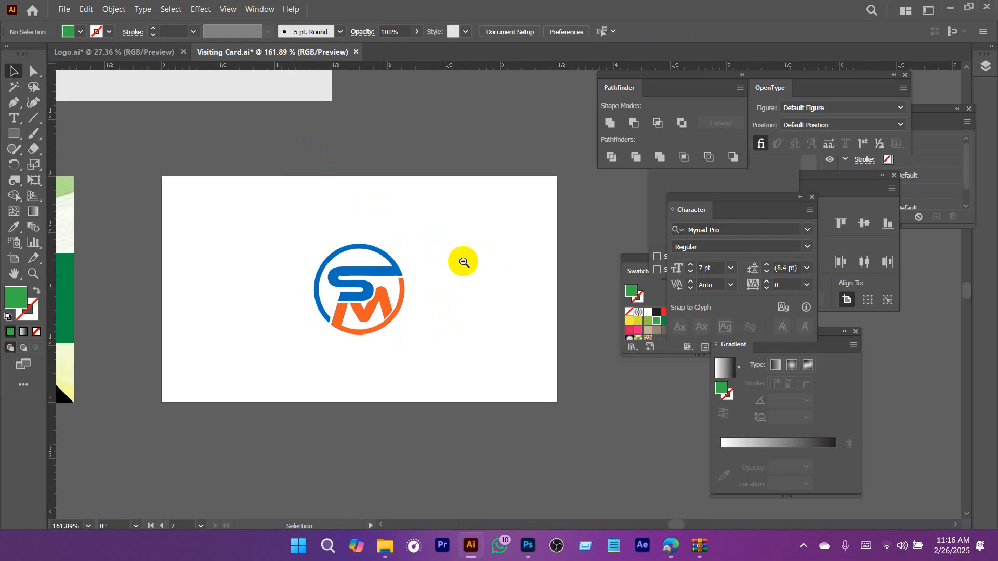
left_click_drag(461, 290, 486, 323)
scroll(498, 315, "down", 3)
left_click_drag(428, 287, 494, 371)
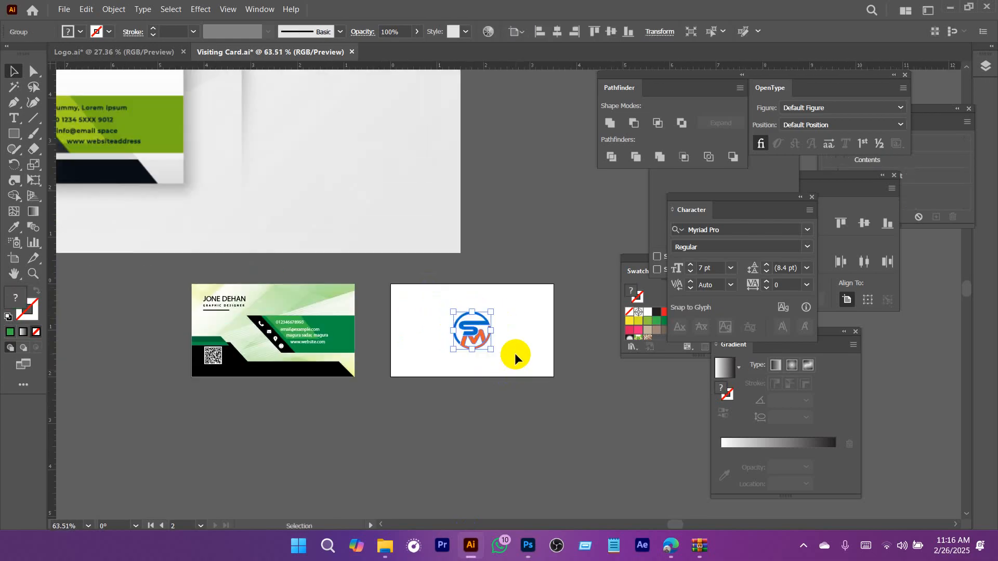
left_click_drag(358, 331, 405, 359)
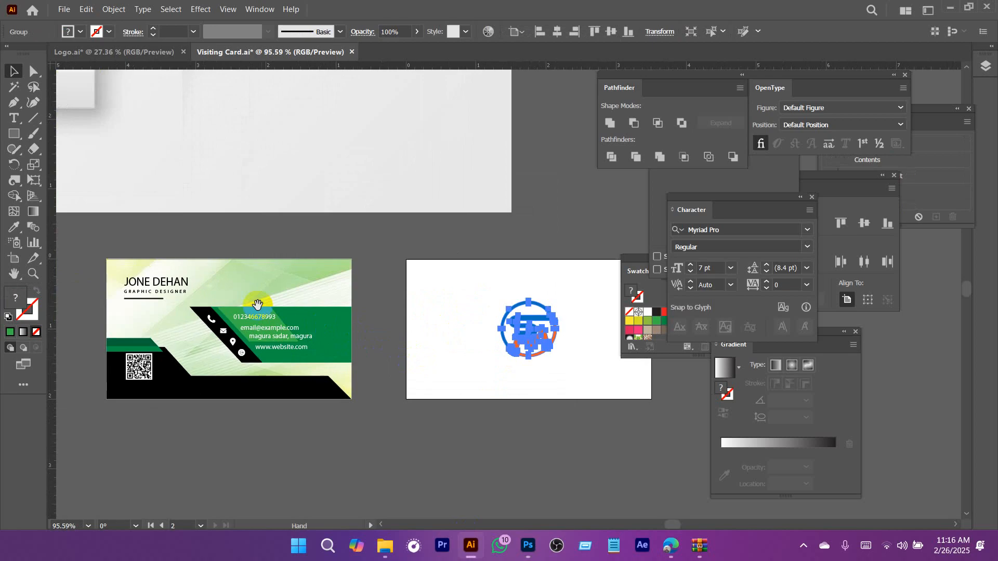
left_click_drag(242, 277, 266, 261)
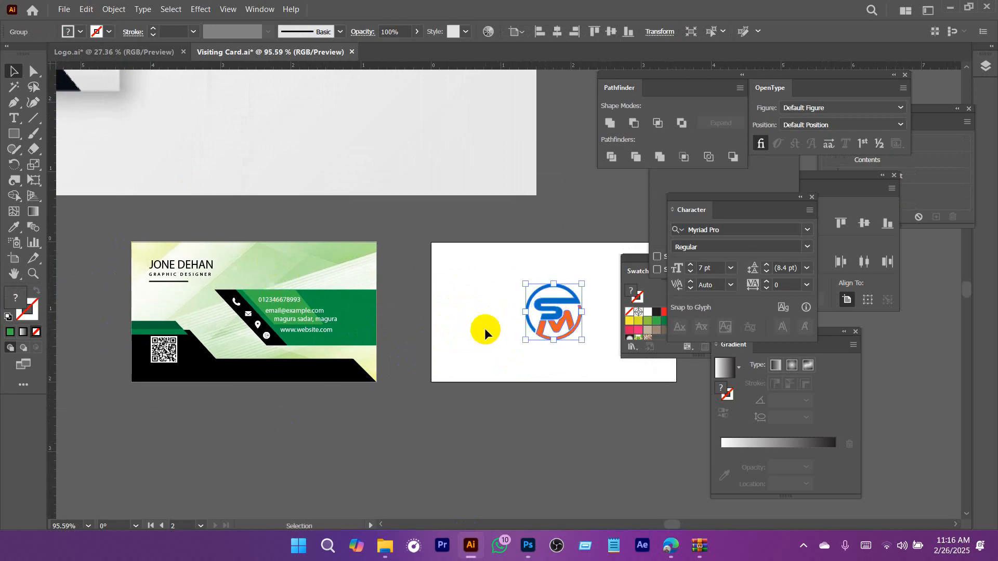
left_click(457, 233)
left_click_drag(491, 238, 452, 349)
left_click_drag(488, 320, 385, 284)
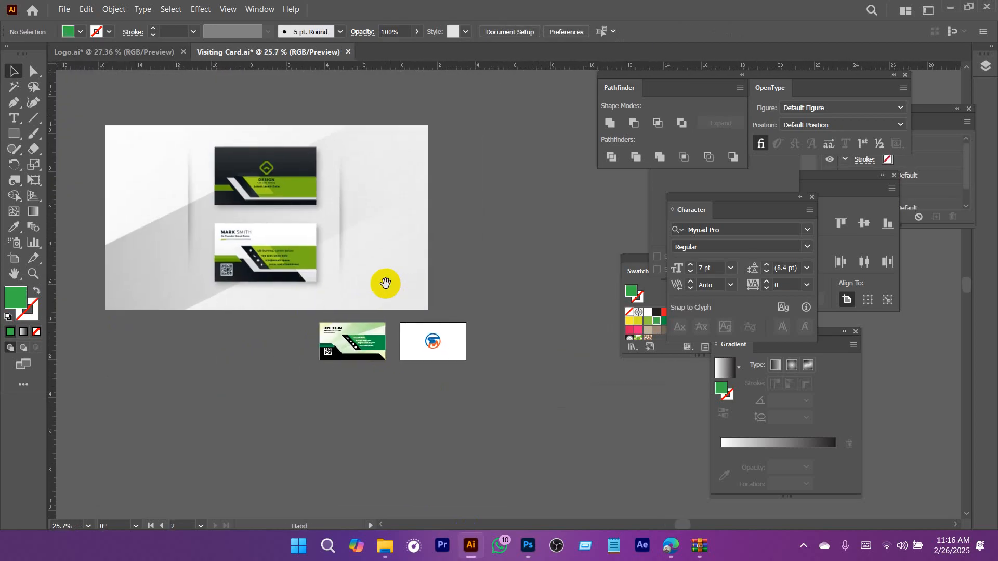